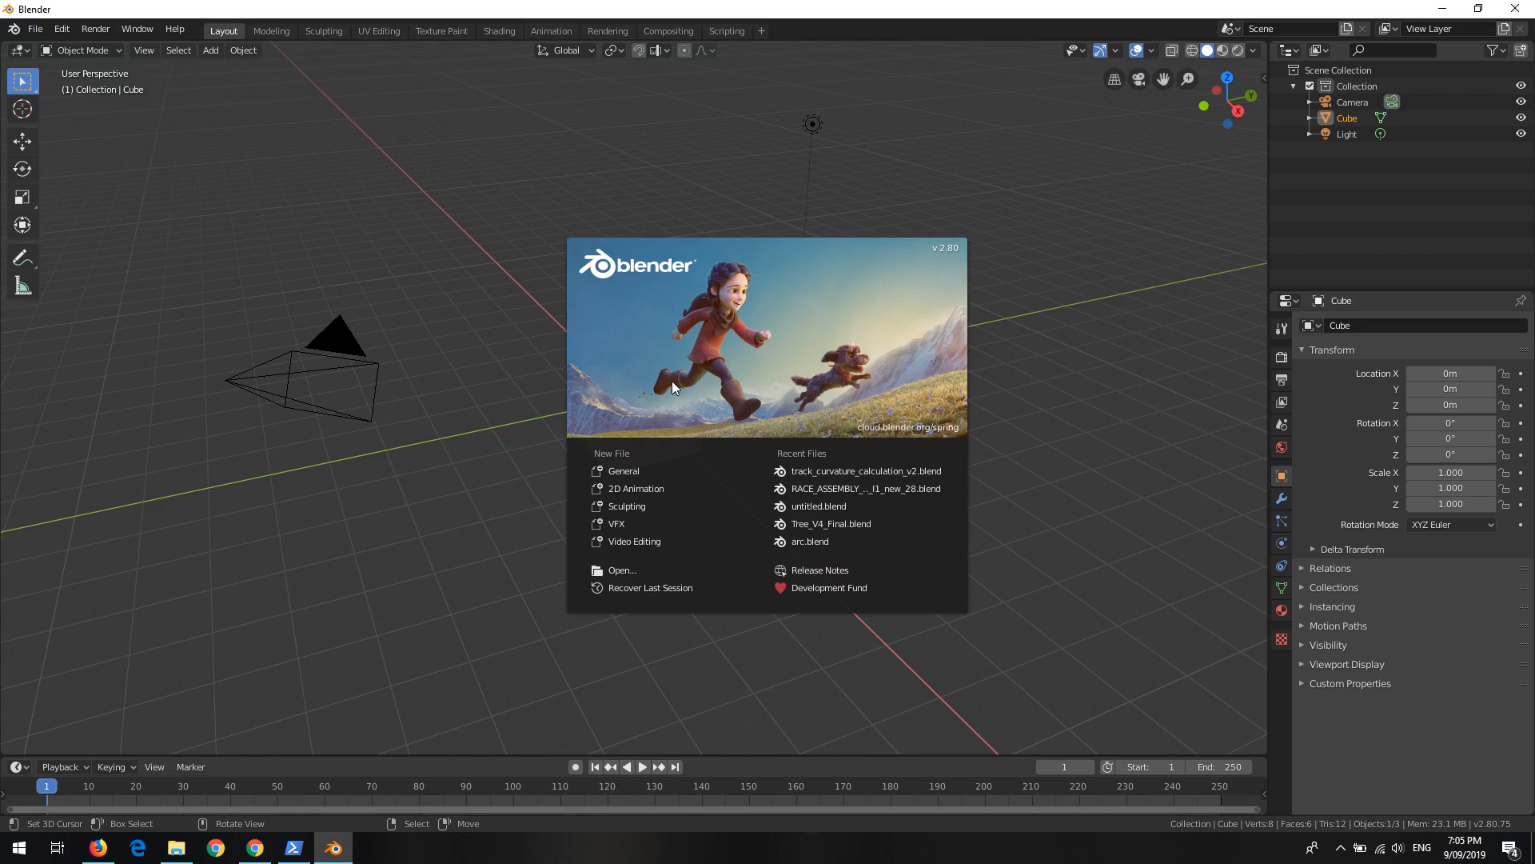
Step: Dismiss the splash screen and delete the default cube from the scene
left_click(749, 362)
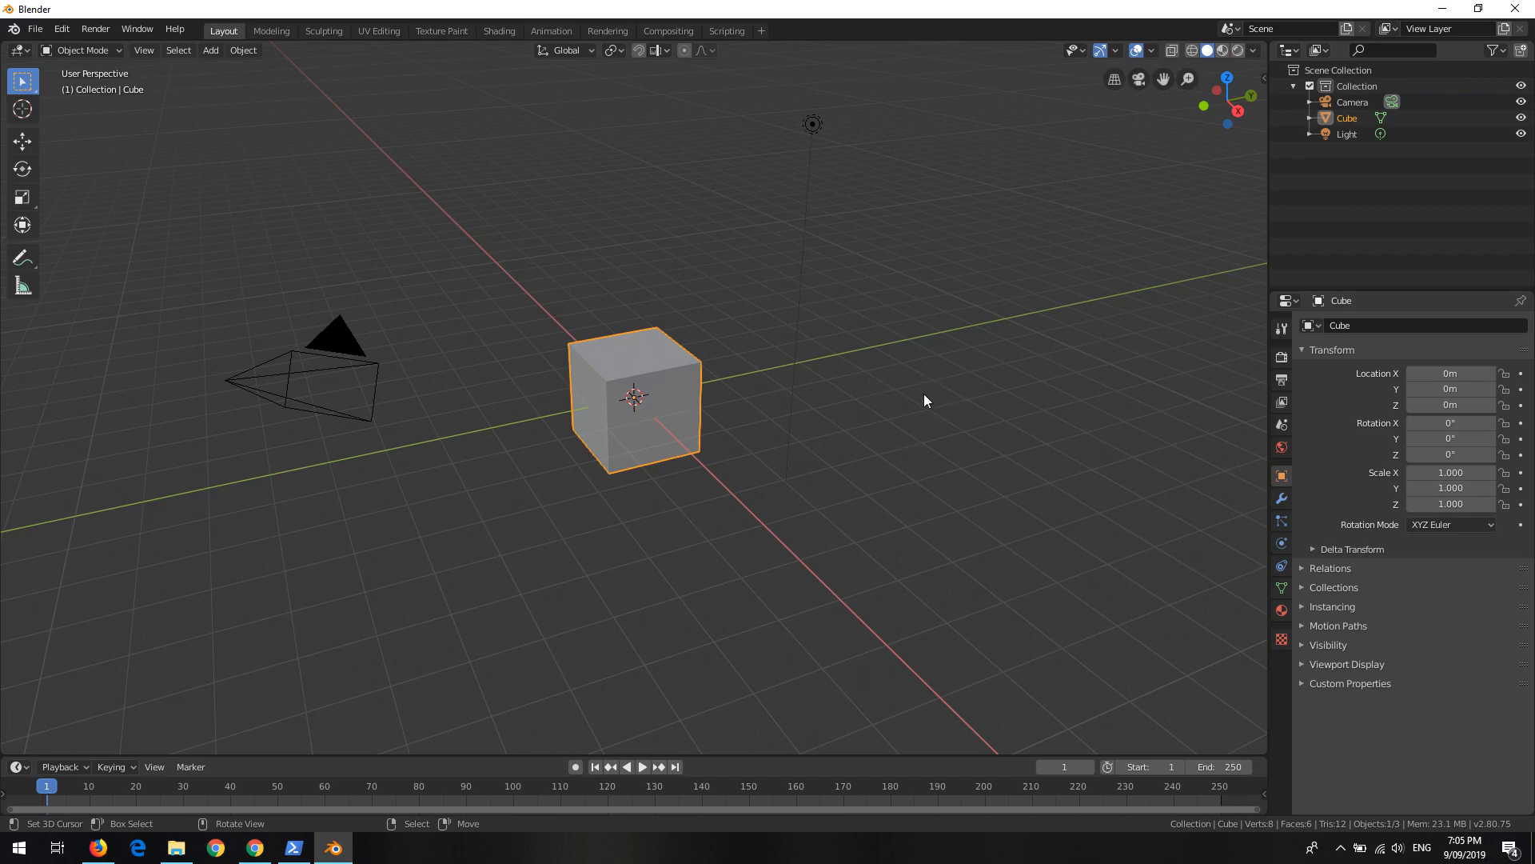
middle_click_drag(913, 407, 900, 435)
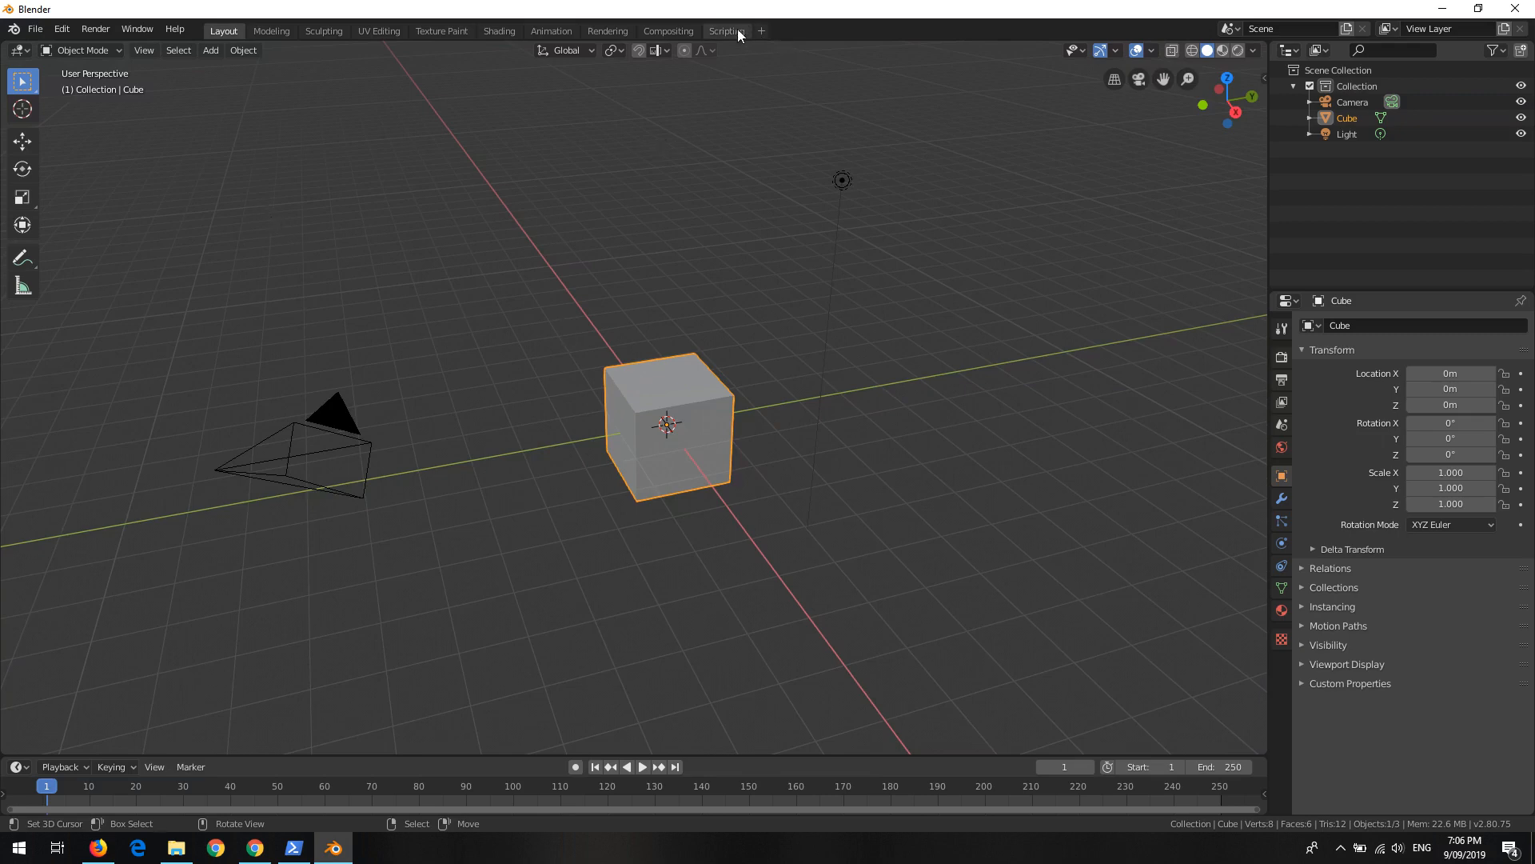
left_click(36, 29)
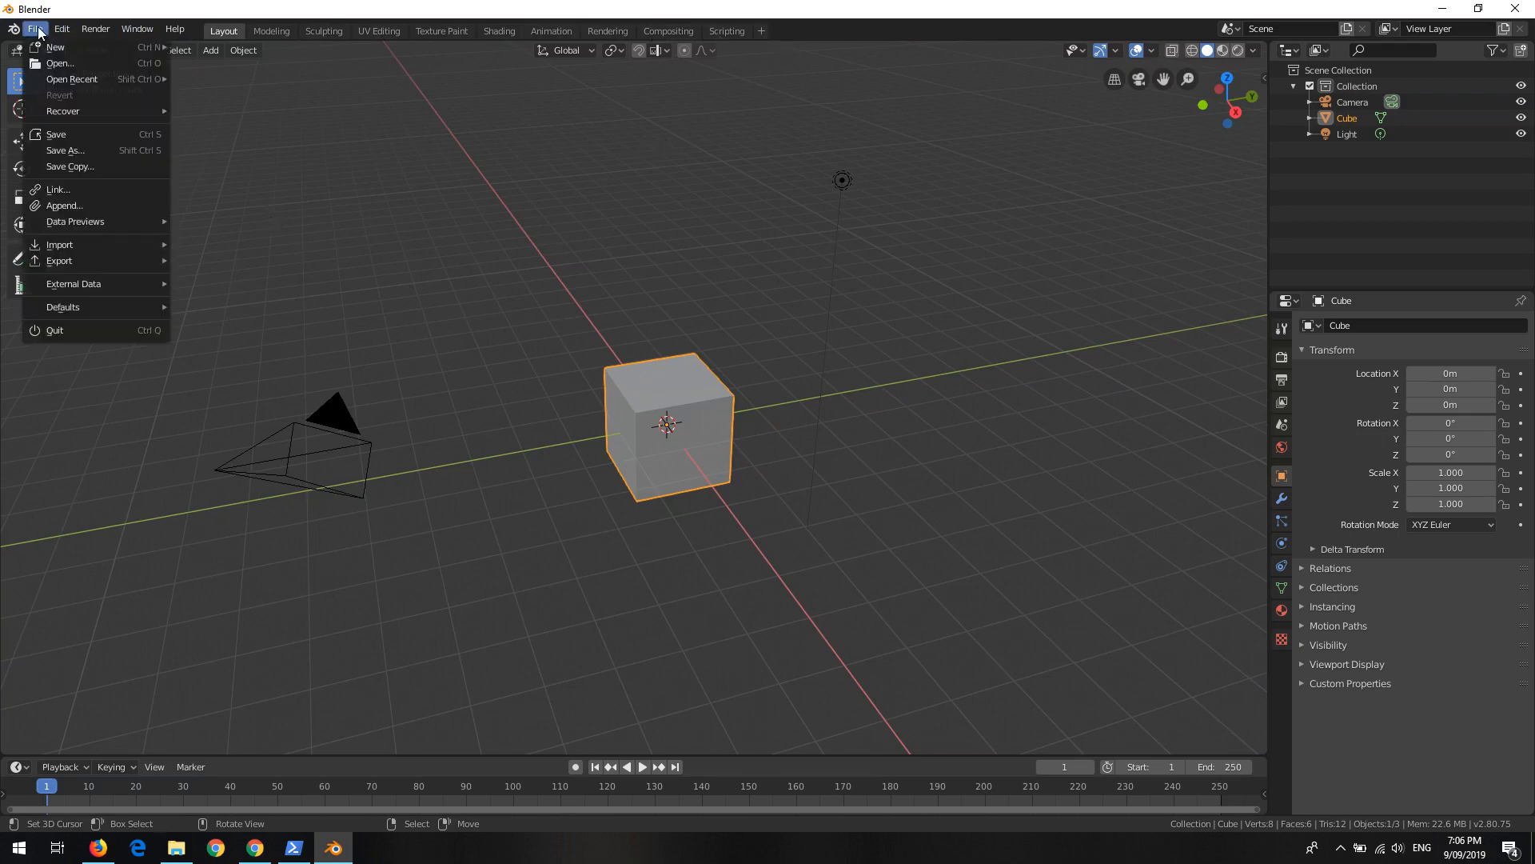
mouse_move(112, 47)
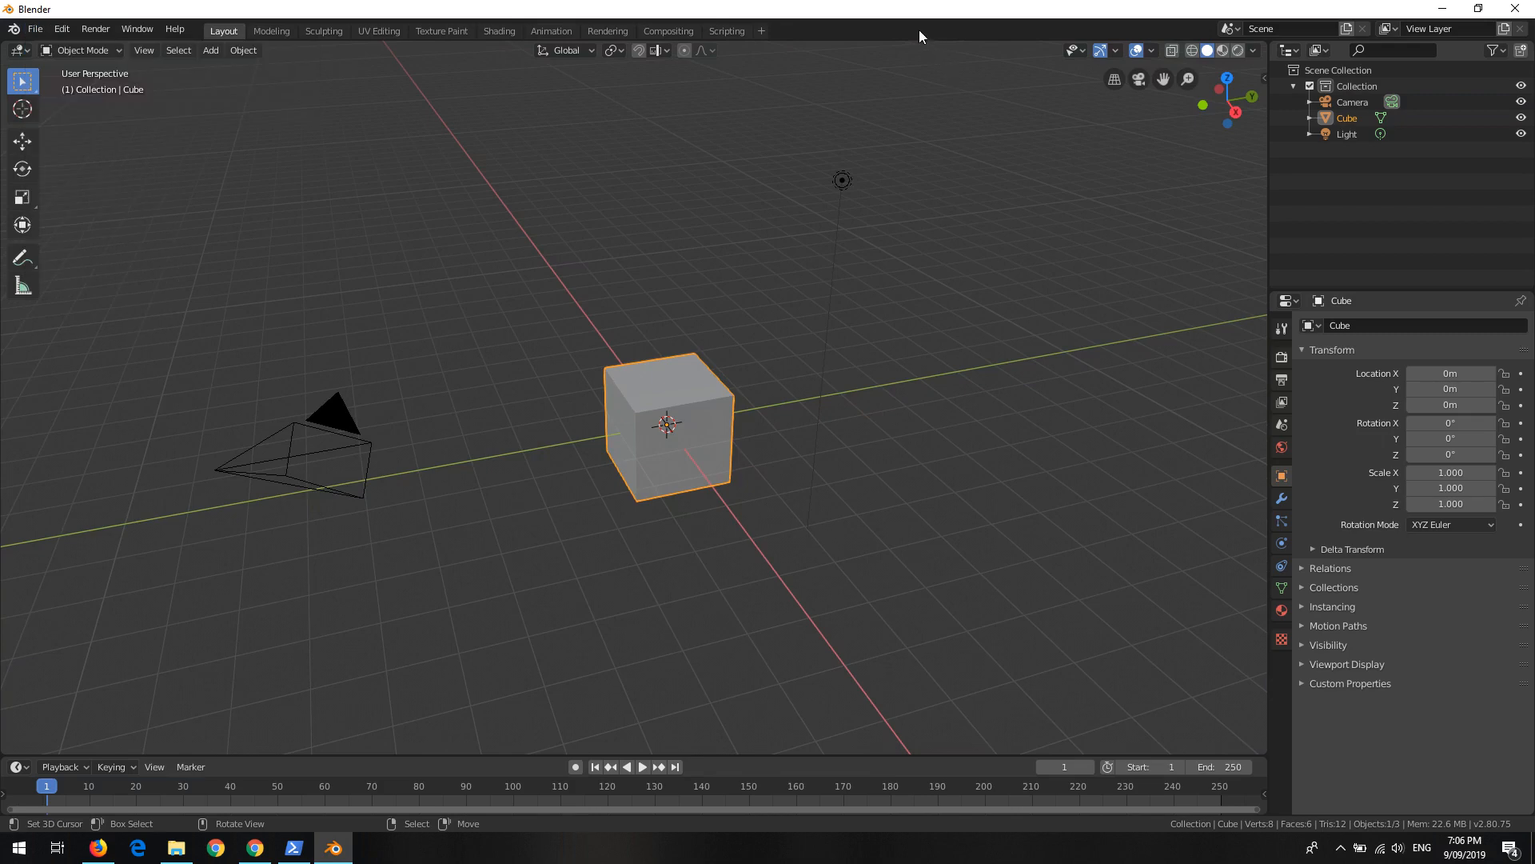
scroll(669, 450, "down", 2)
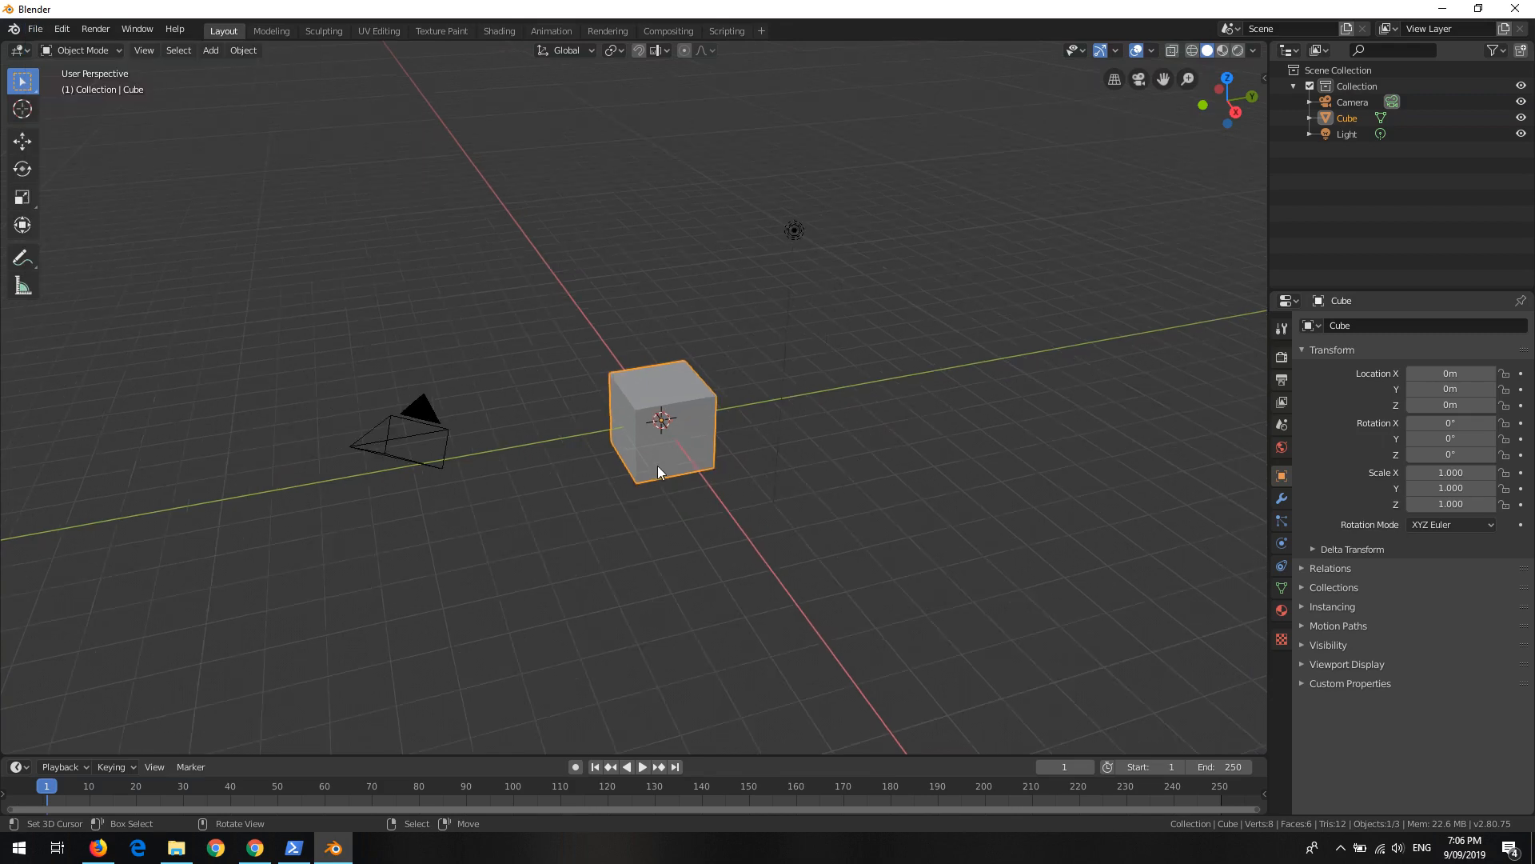
scroll(657, 465, "up", 3)
mouse_move(714, 532)
middle_mouse_down()
mouse_move(686, 473)
mouse_move(425, 521)
mouse_move(803, 517)
mouse_move(745, 531)
mouse_move(626, 521)
mouse_move(870, 531)
mouse_move(693, 513)
middle_mouse_up()
scroll(709, 507, "down", 1)
scroll(681, 444, "up", 1)
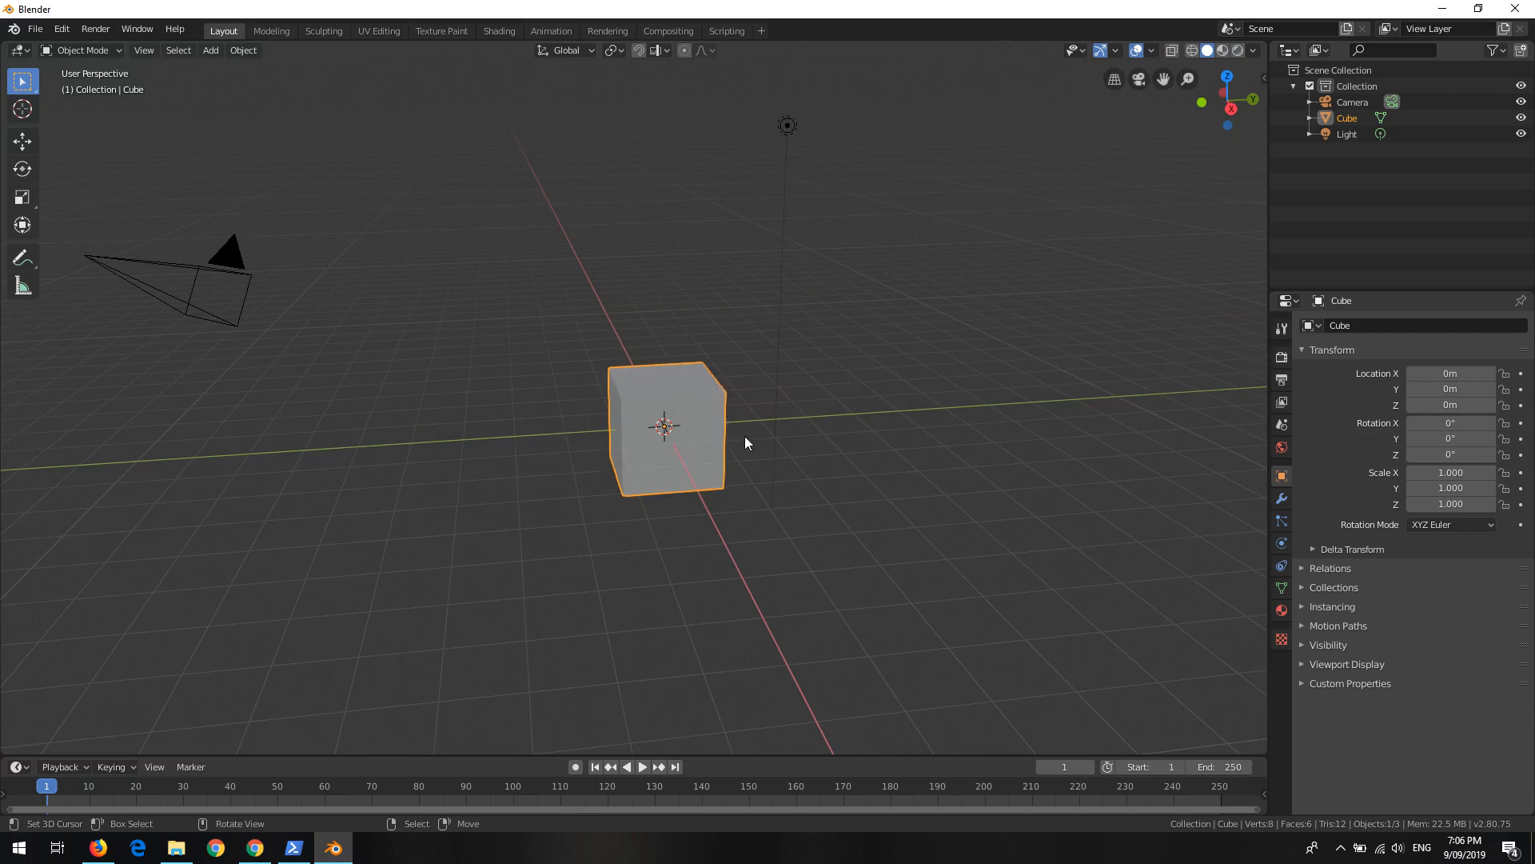
key("x")
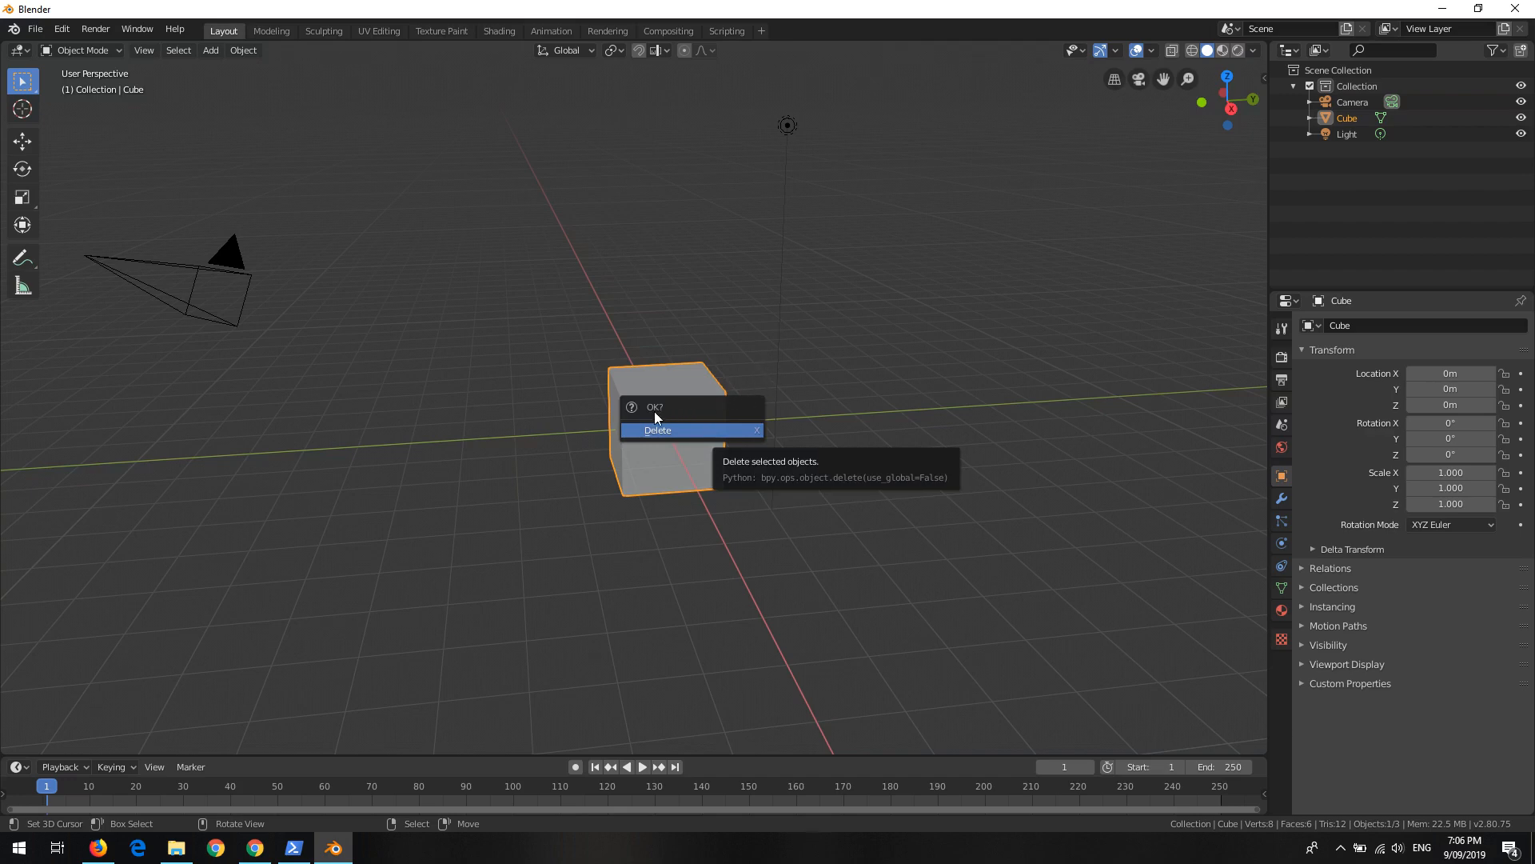
left_click(679, 432)
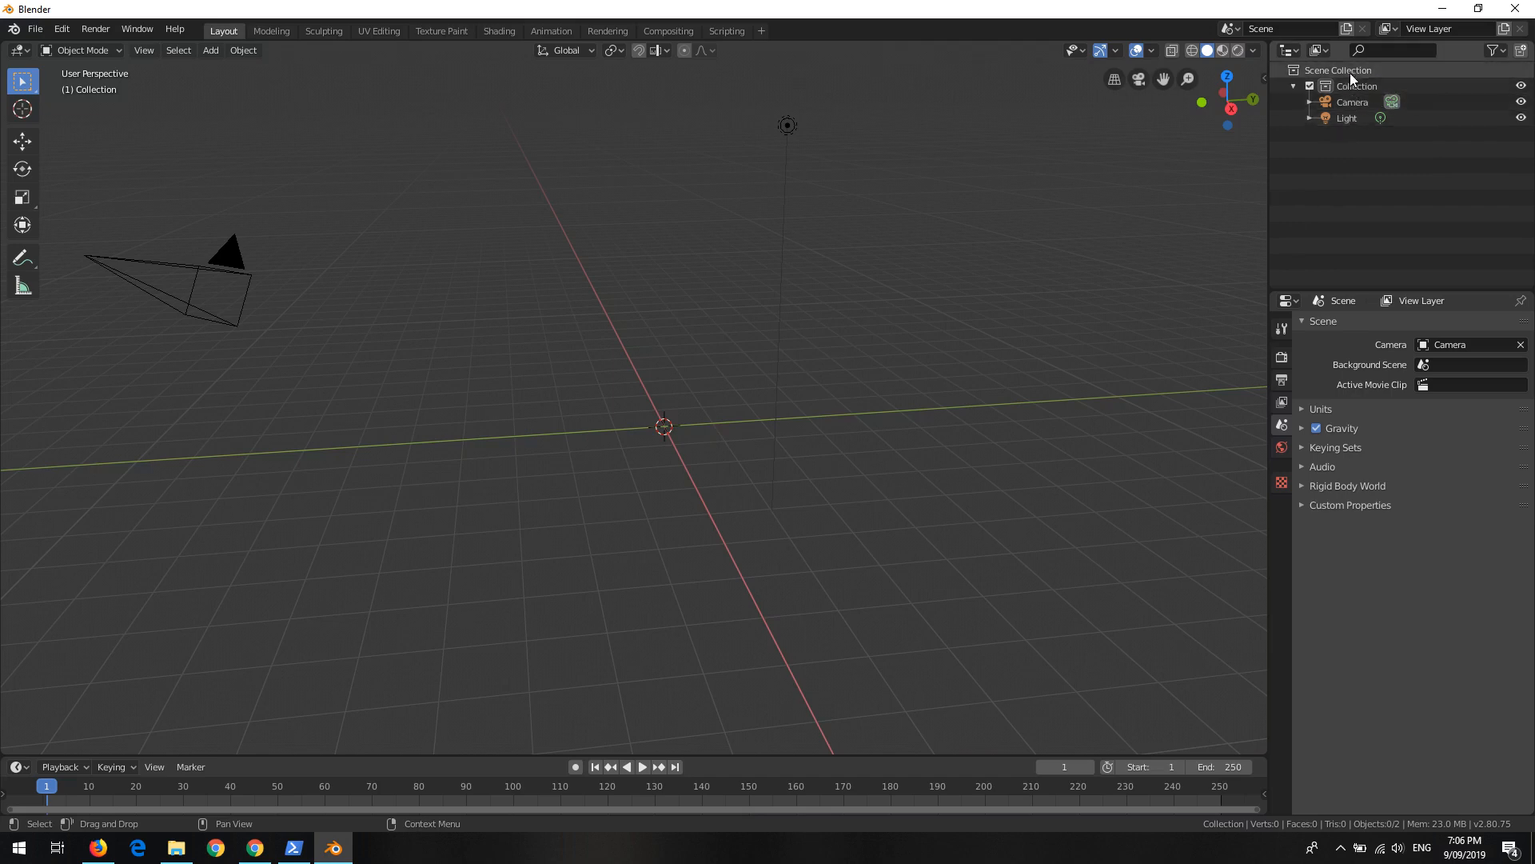
Step: Select the camera and the light in turn to examine where each sits in the scene
left_click(1347, 107)
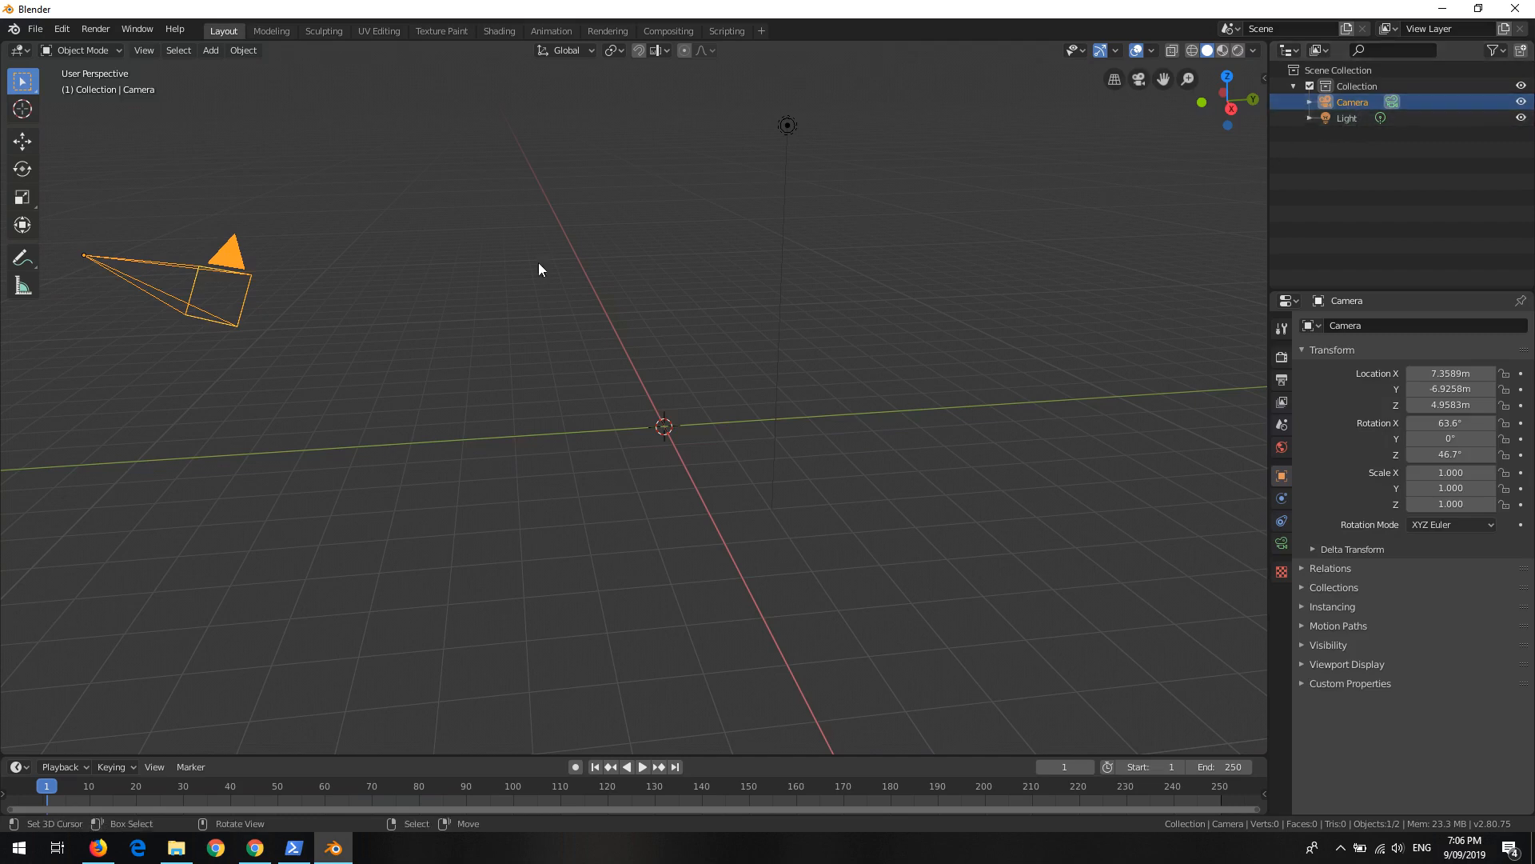
scroll(396, 366, "down", 4)
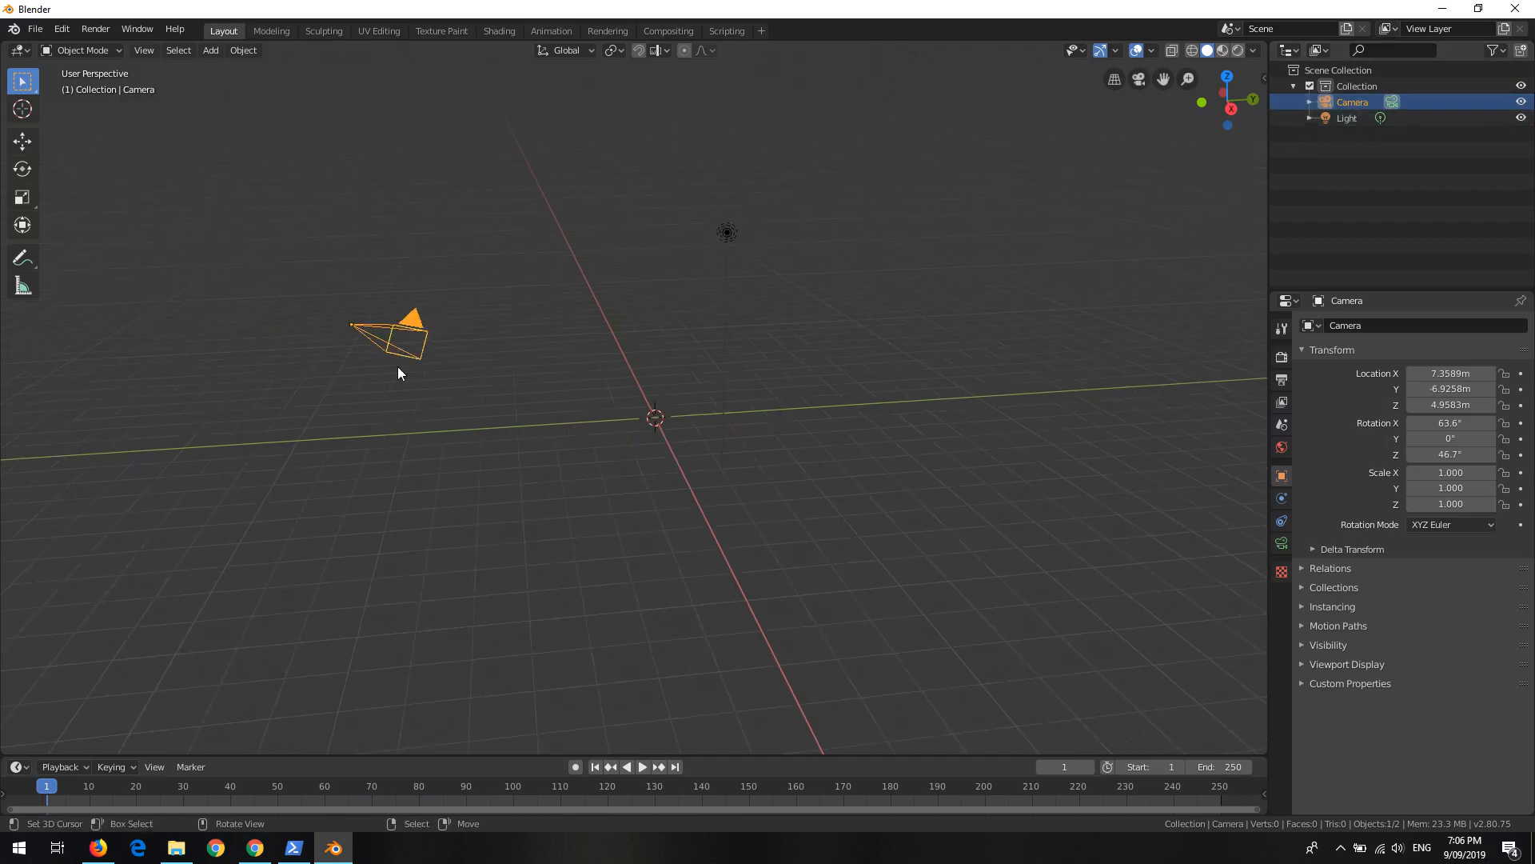
scroll(363, 339, "up", 2)
scroll(344, 314, "up", 2)
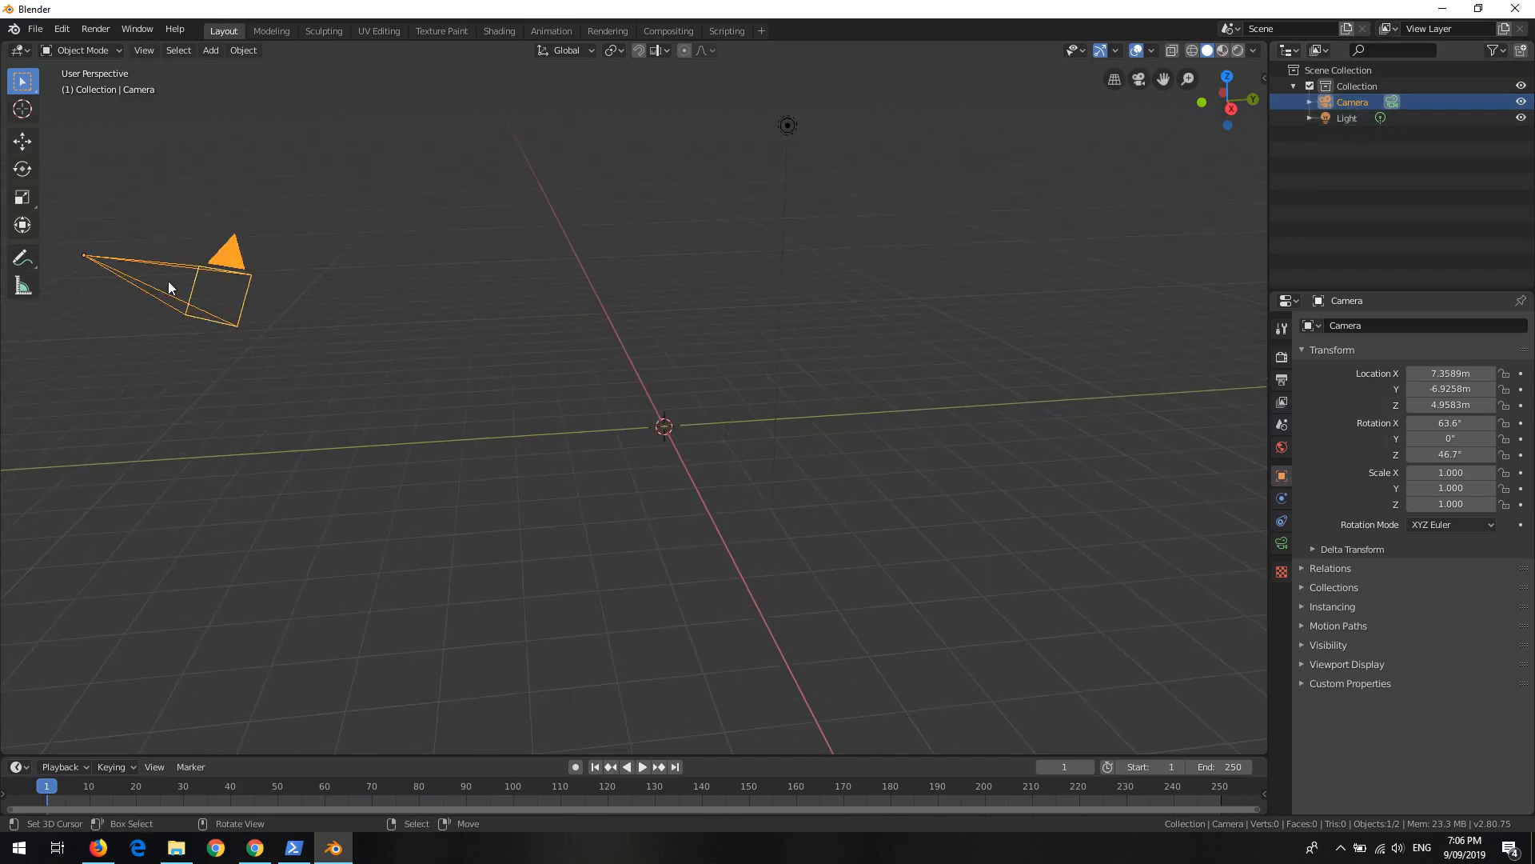
left_click(1345, 116)
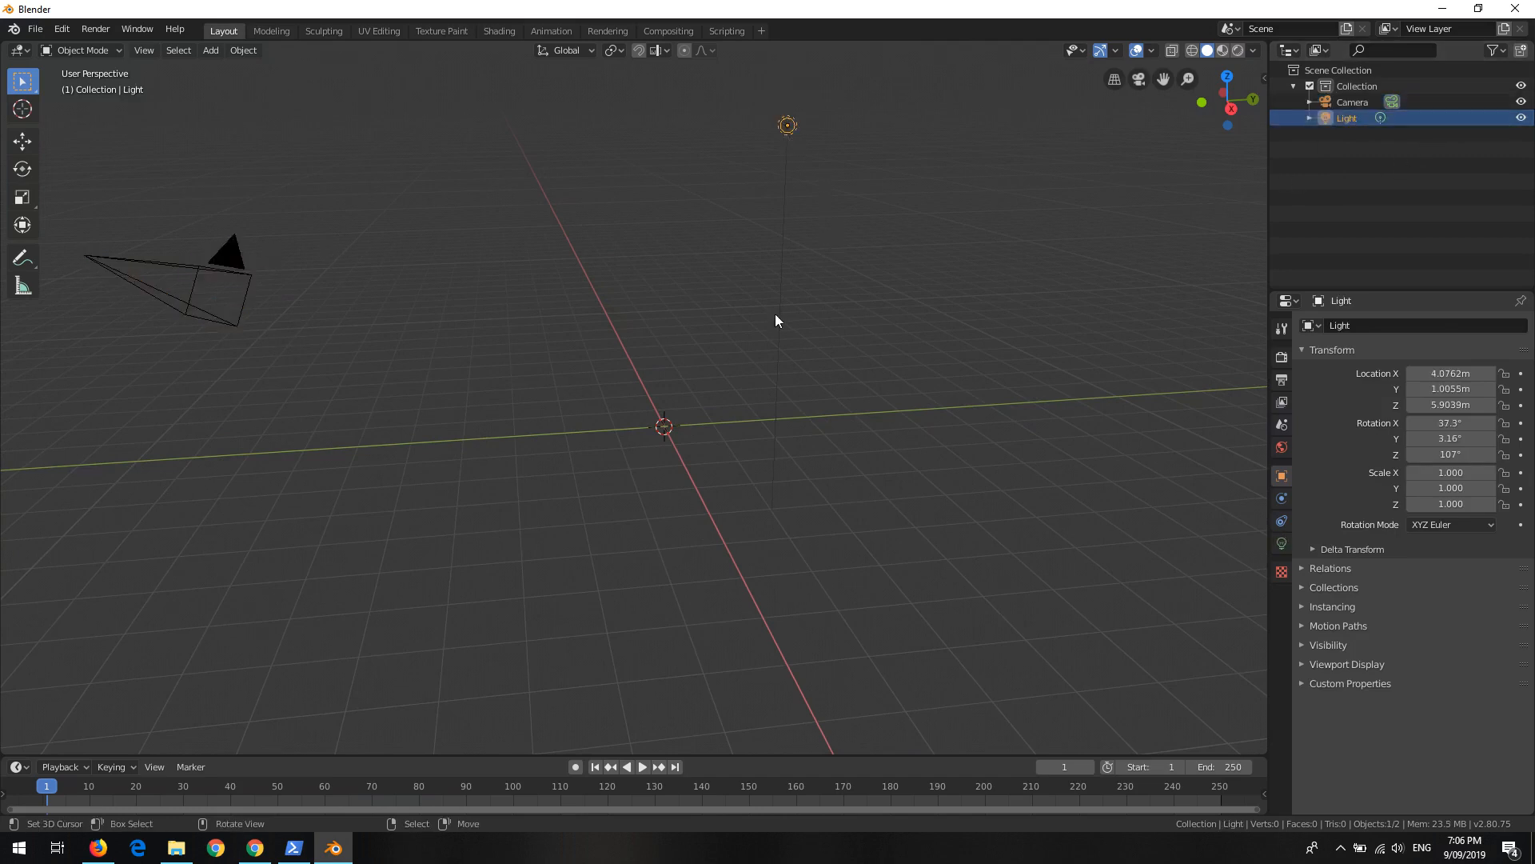
scroll(768, 312, "down", 2)
scroll(720, 304, "up", 2)
mouse_move(763, 328)
middle_mouse_down()
mouse_move(716, 326)
mouse_move(793, 304)
mouse_move(723, 342)
mouse_move(520, 363)
mouse_move(730, 347)
mouse_move(790, 287)
mouse_move(760, 295)
mouse_move(747, 336)
mouse_move(761, 343)
mouse_move(745, 346)
mouse_move(759, 320)
mouse_move(759, 335)
middle_mouse_up()
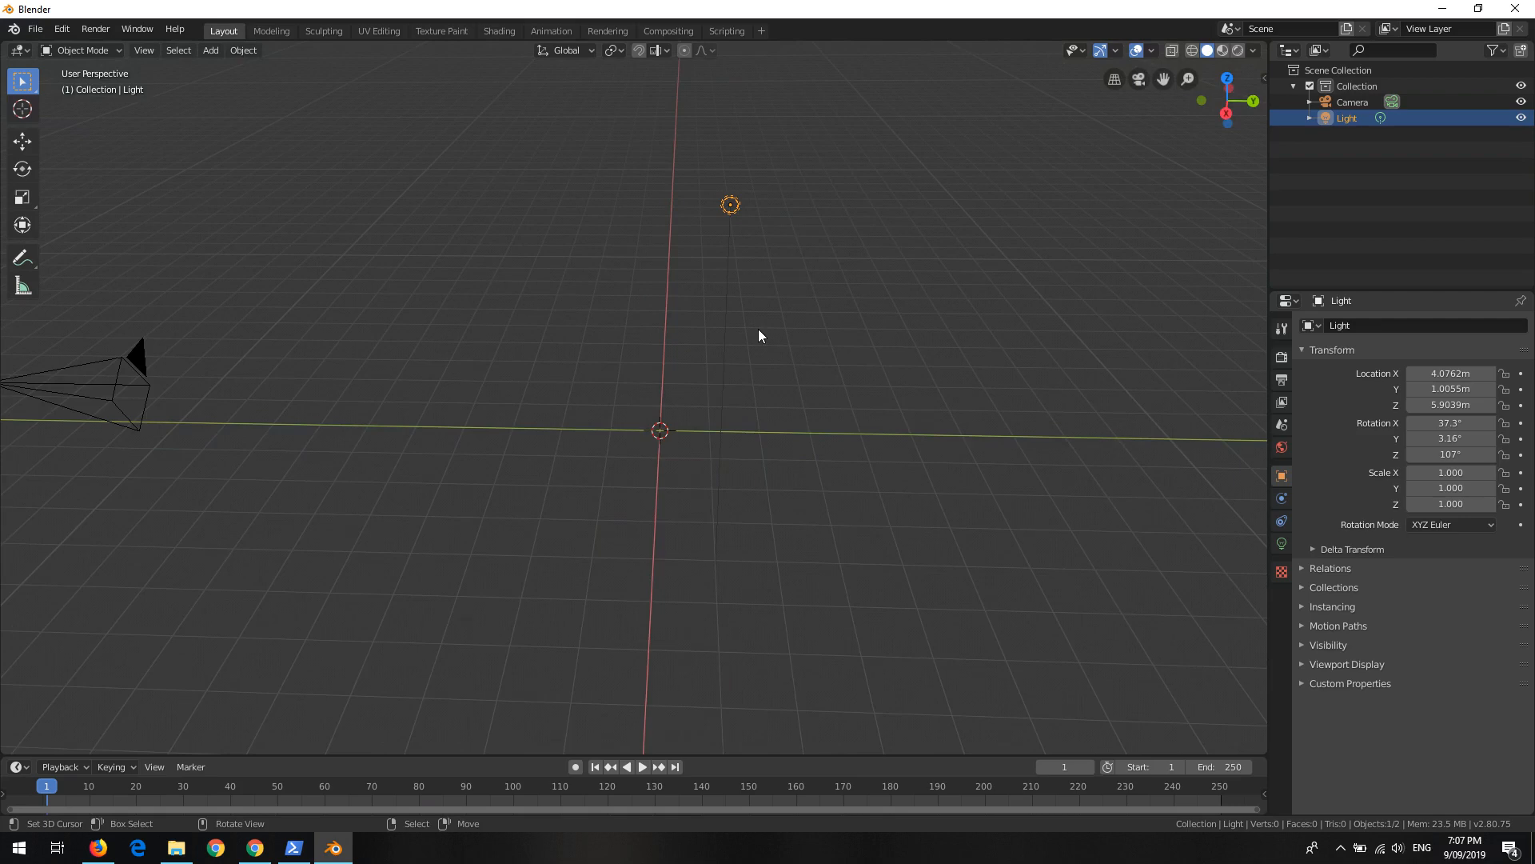
Step: Compare the scene in the top, front and right orthographic views
key("KP_7")
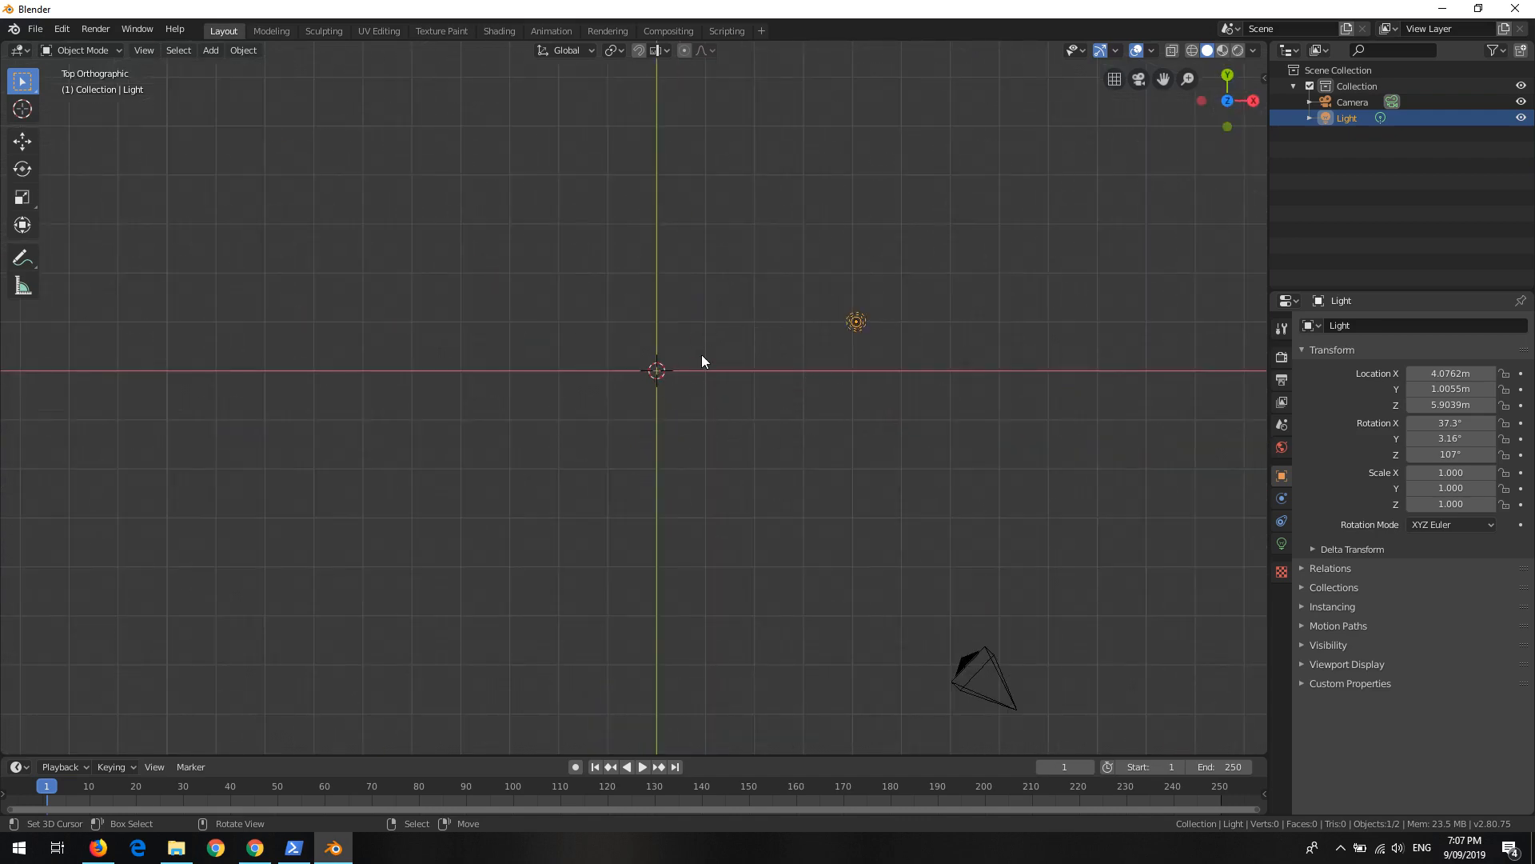
key("KP_1")
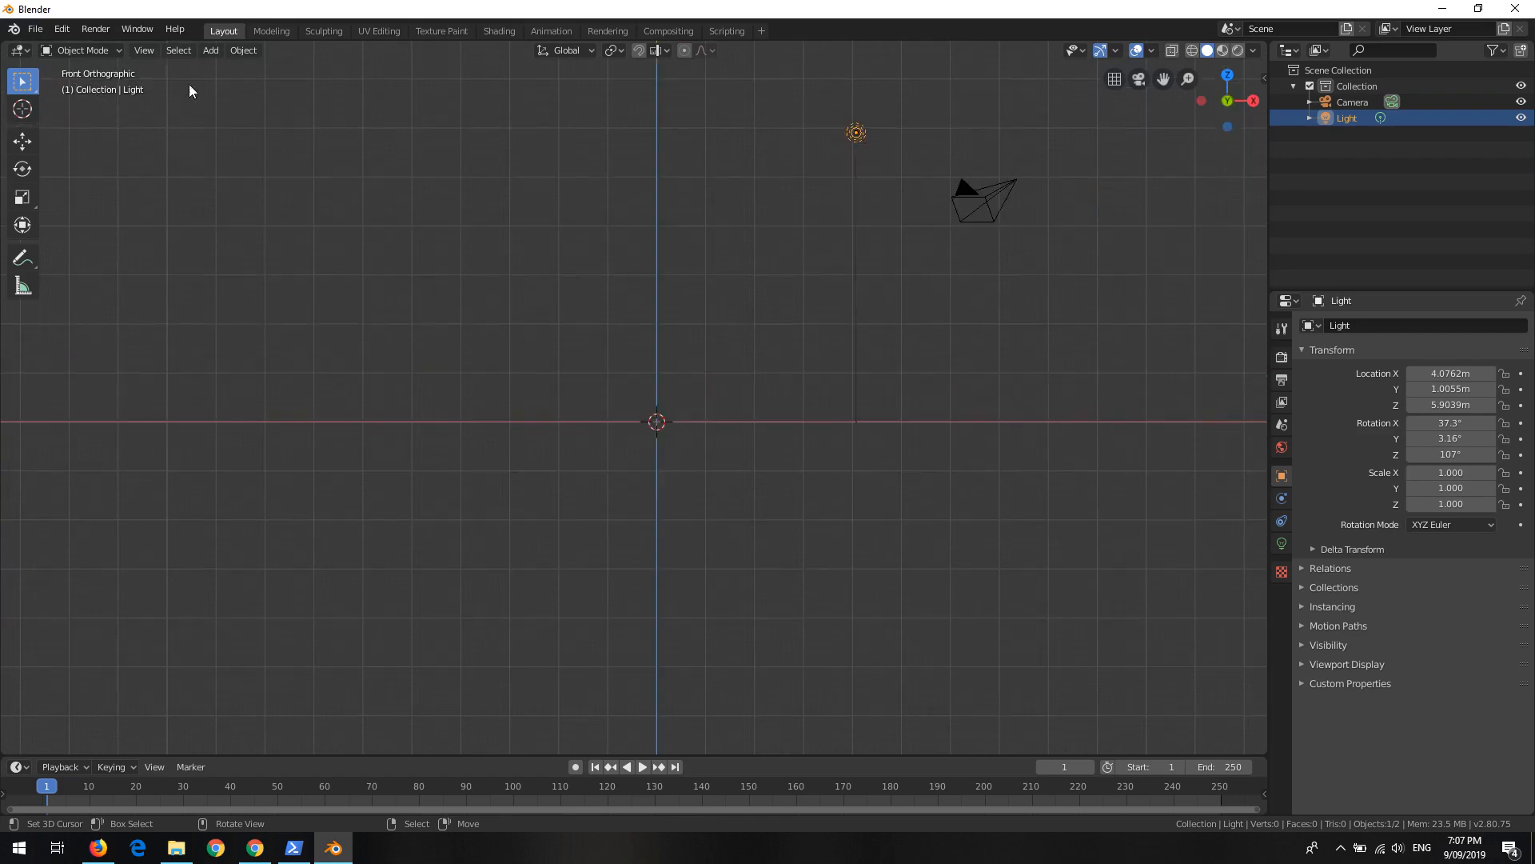
key("KP_7")
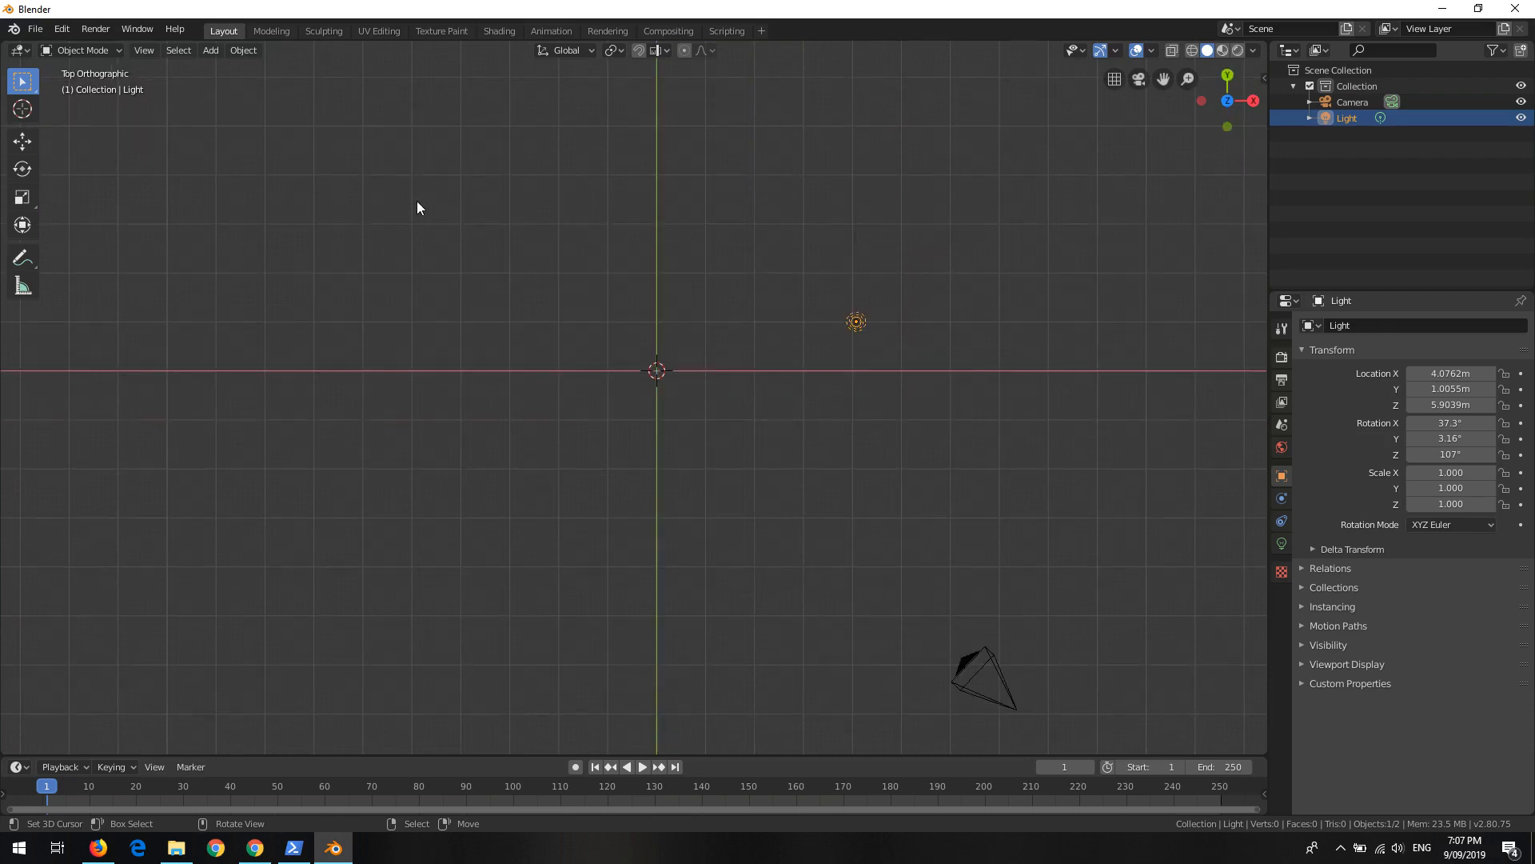
key("KP_1")
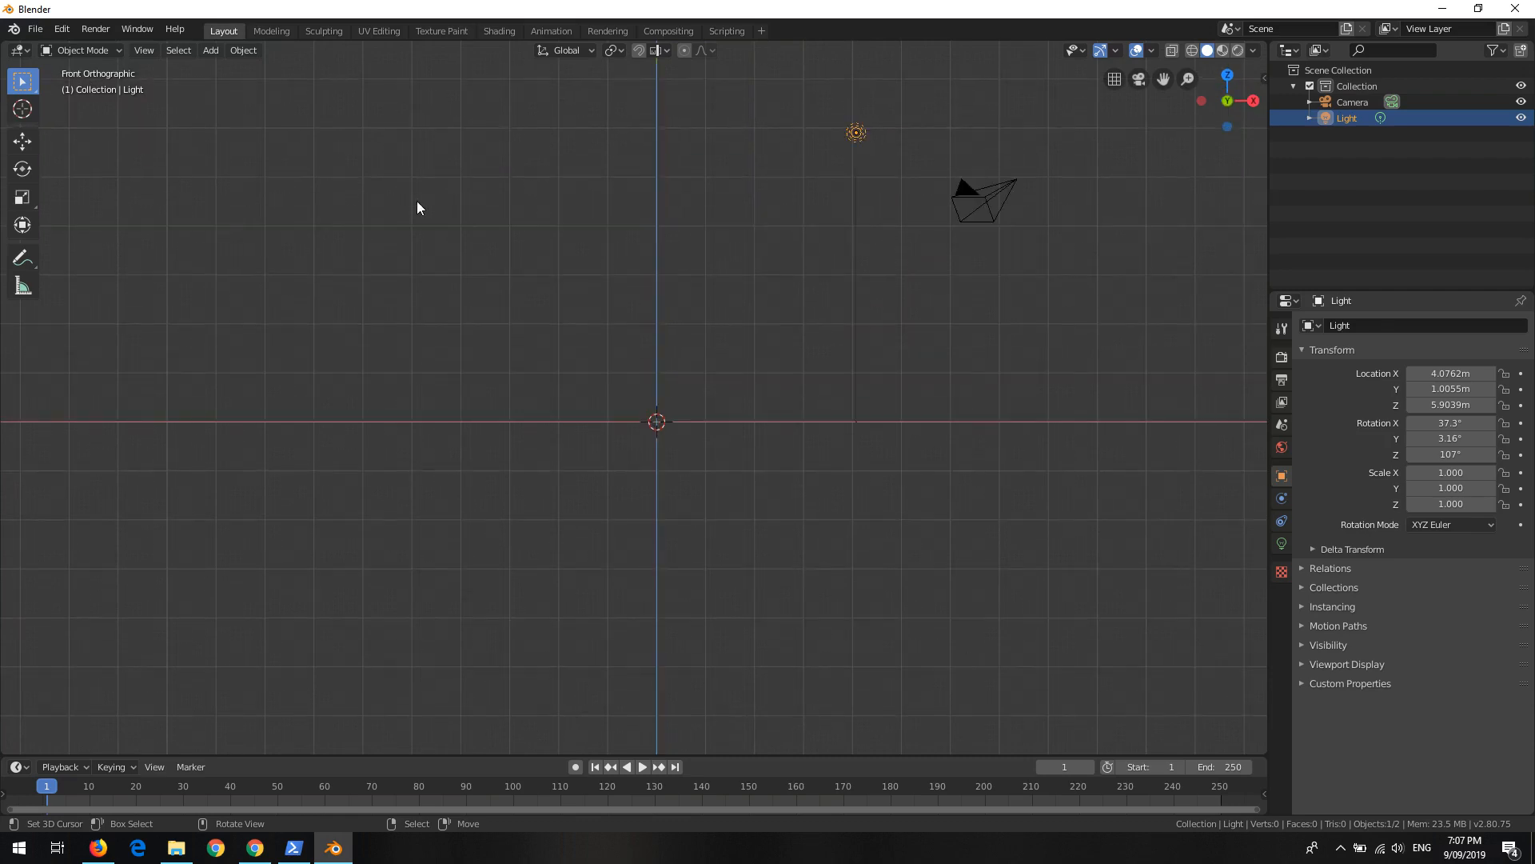
key("KP_7")
key("KP_1")
key("KP_7")
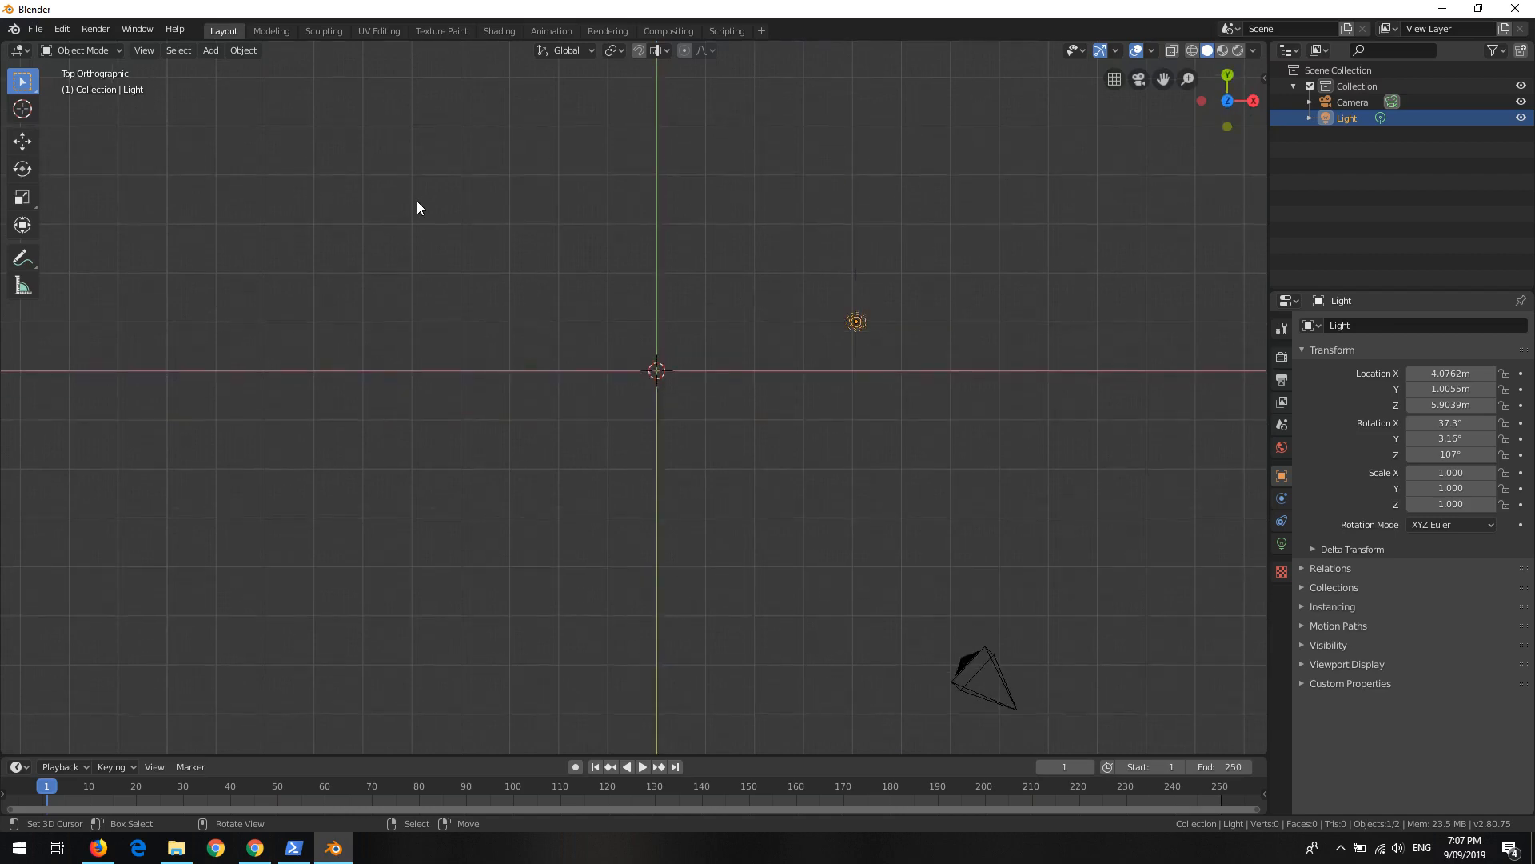
key("KP_1")
key("KP_7")
key("KP_1")
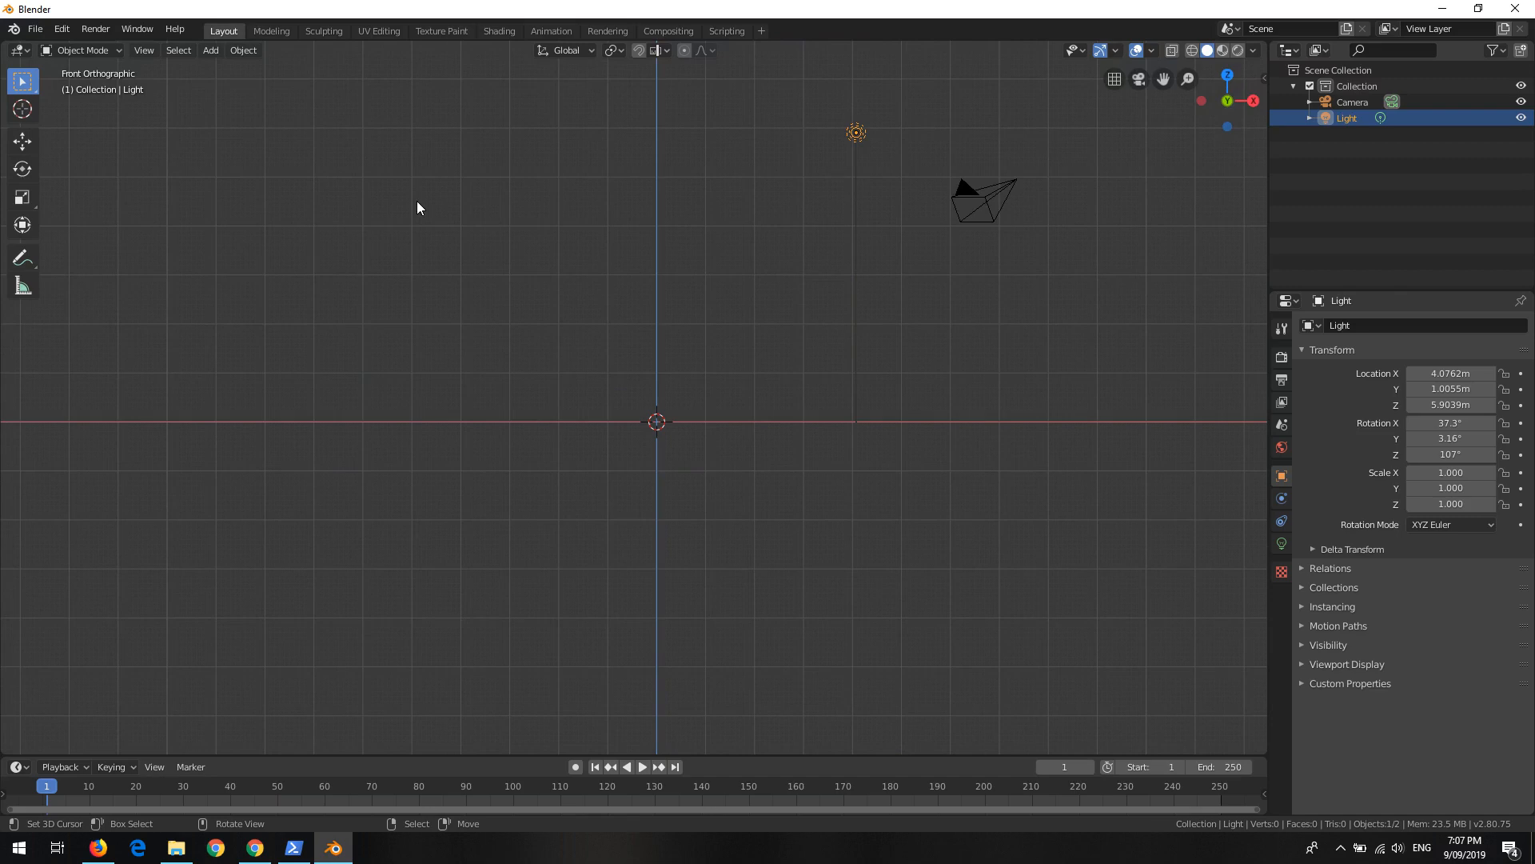
key("KP_3")
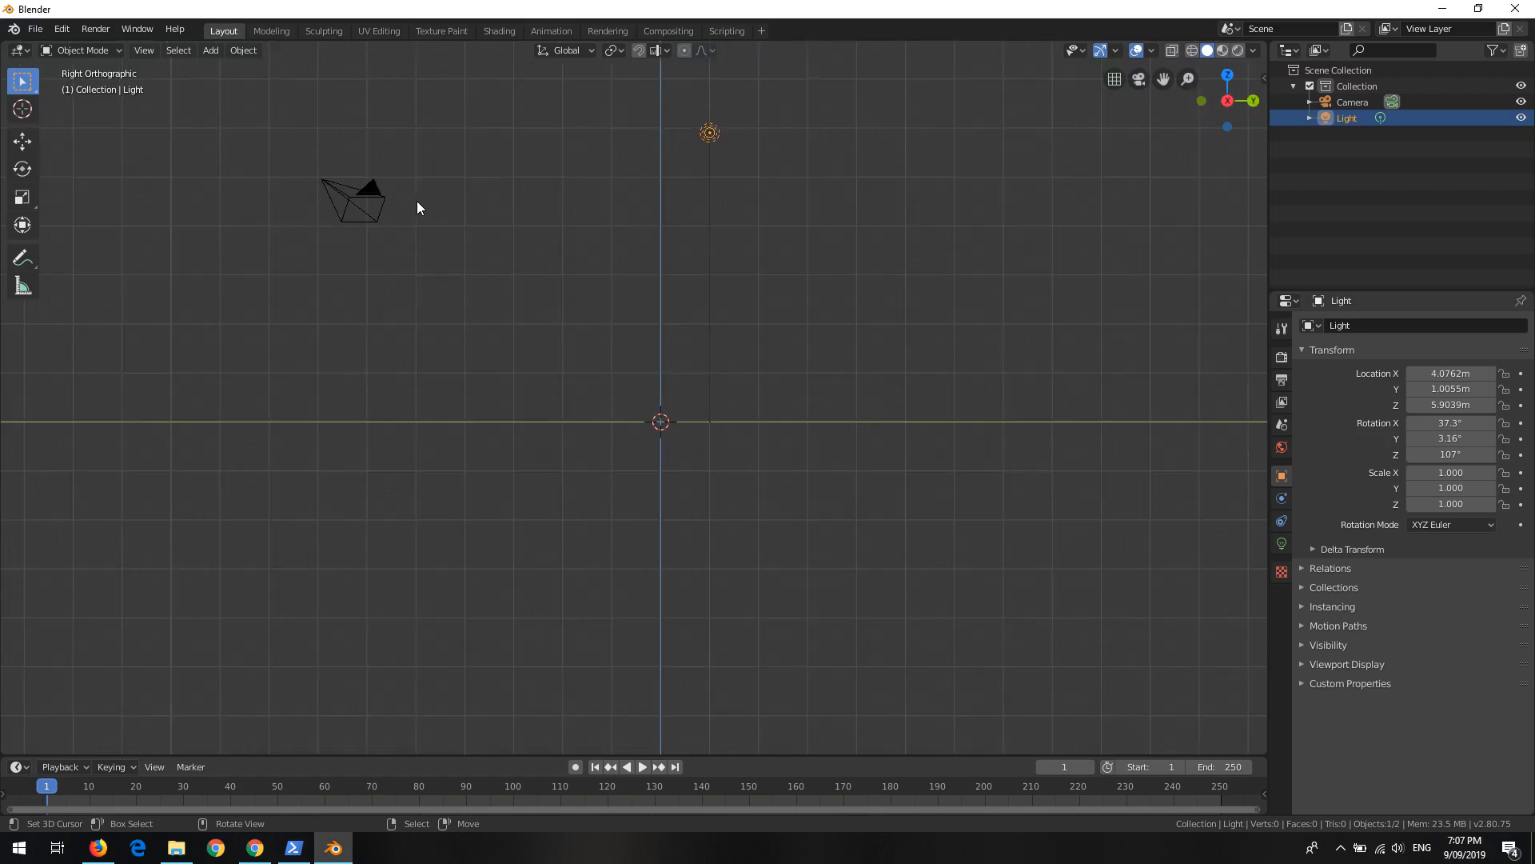
key("KP_1")
key("KP_3")
key("KP_1")
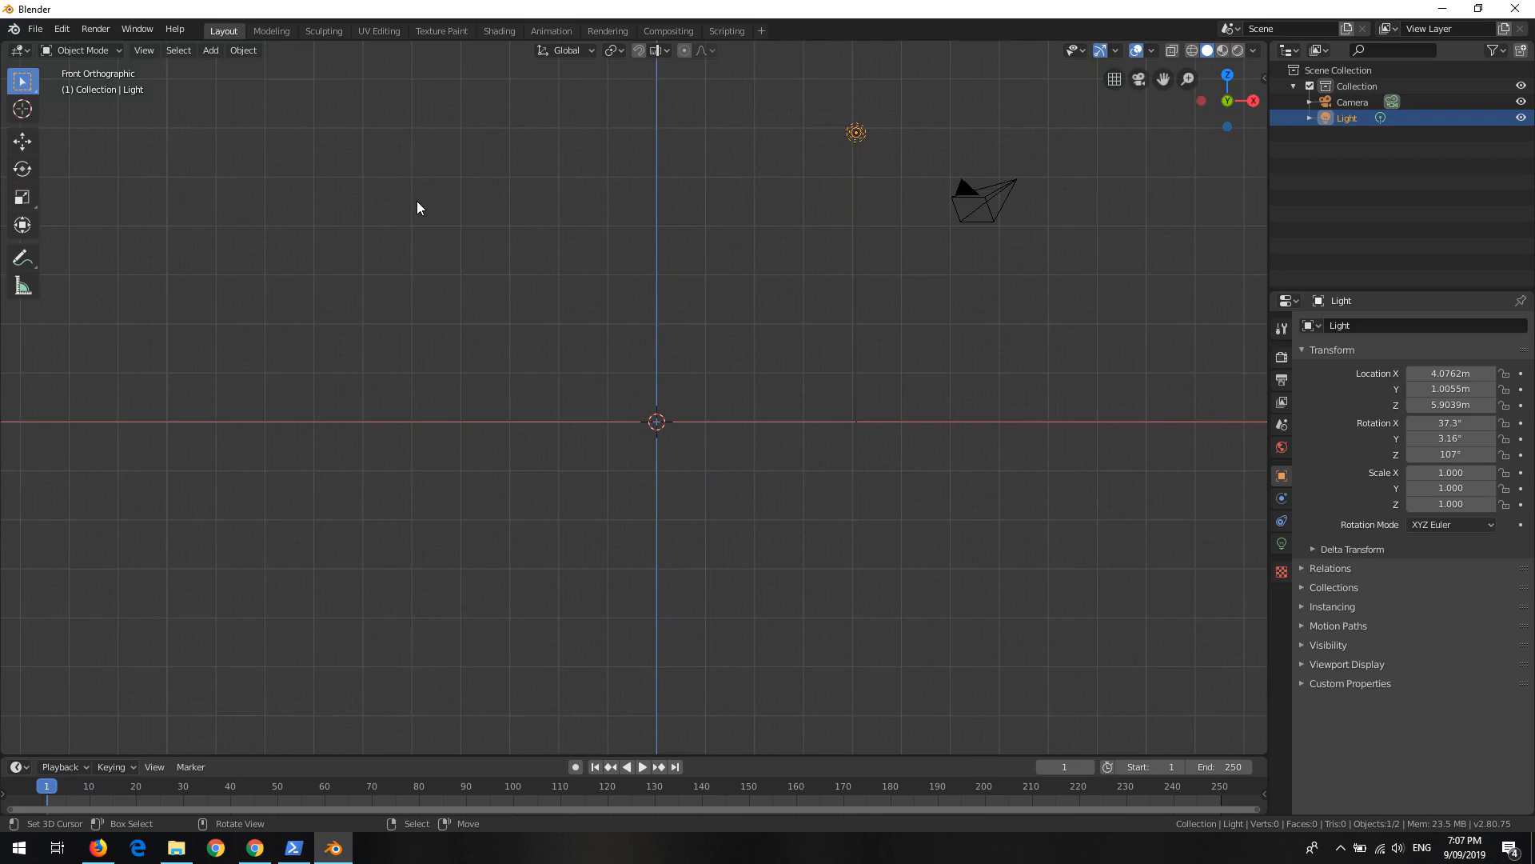
Step: Return to an angled perspective view of the scene and switch to the Modeling workspace
middle_click_drag(616, 360, 631, 399)
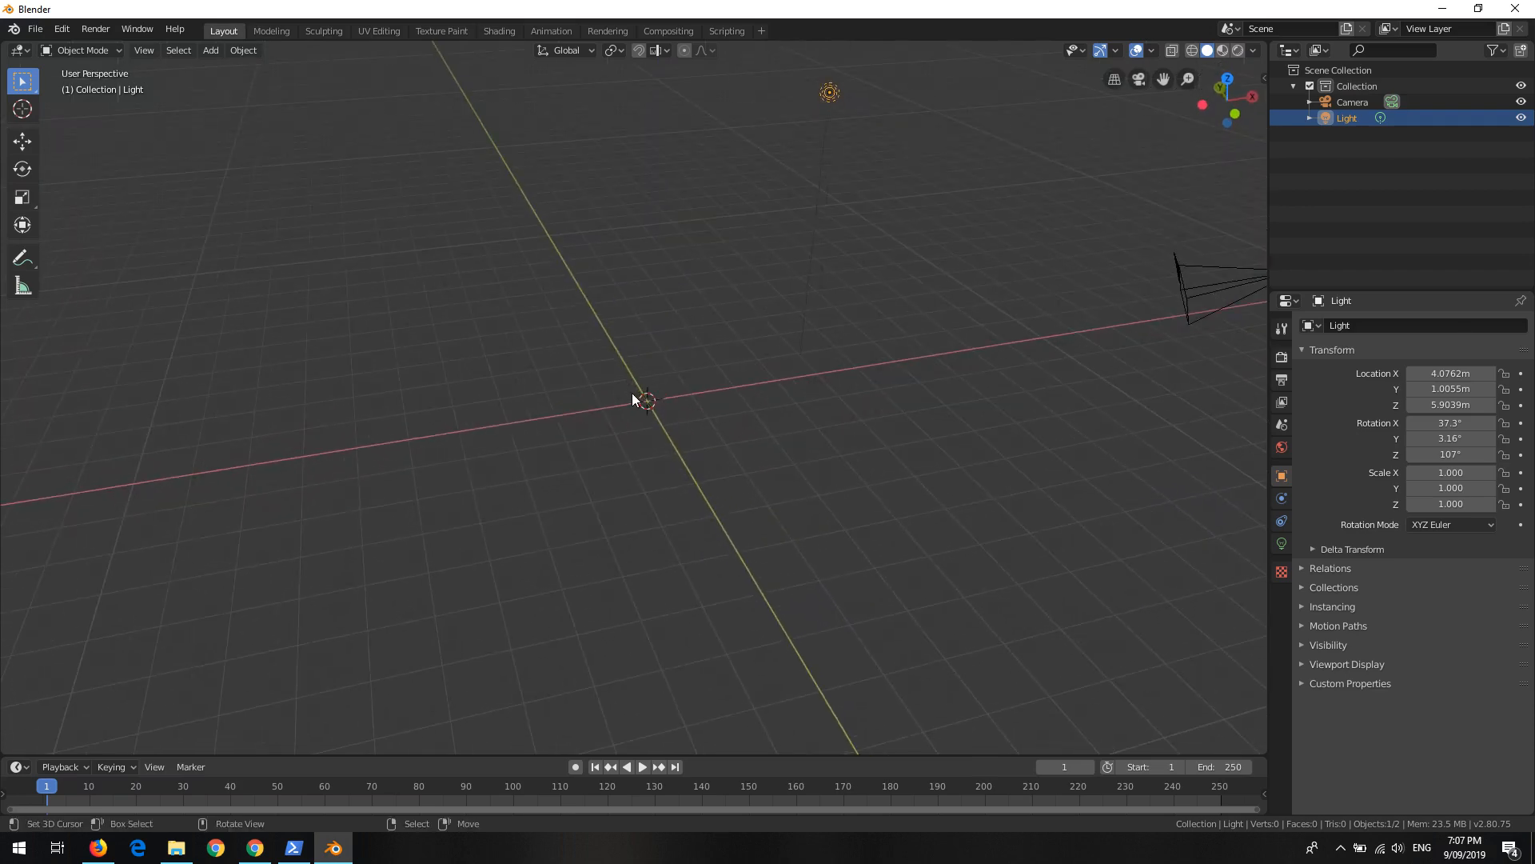
middle_click_drag(666, 453, 603, 360)
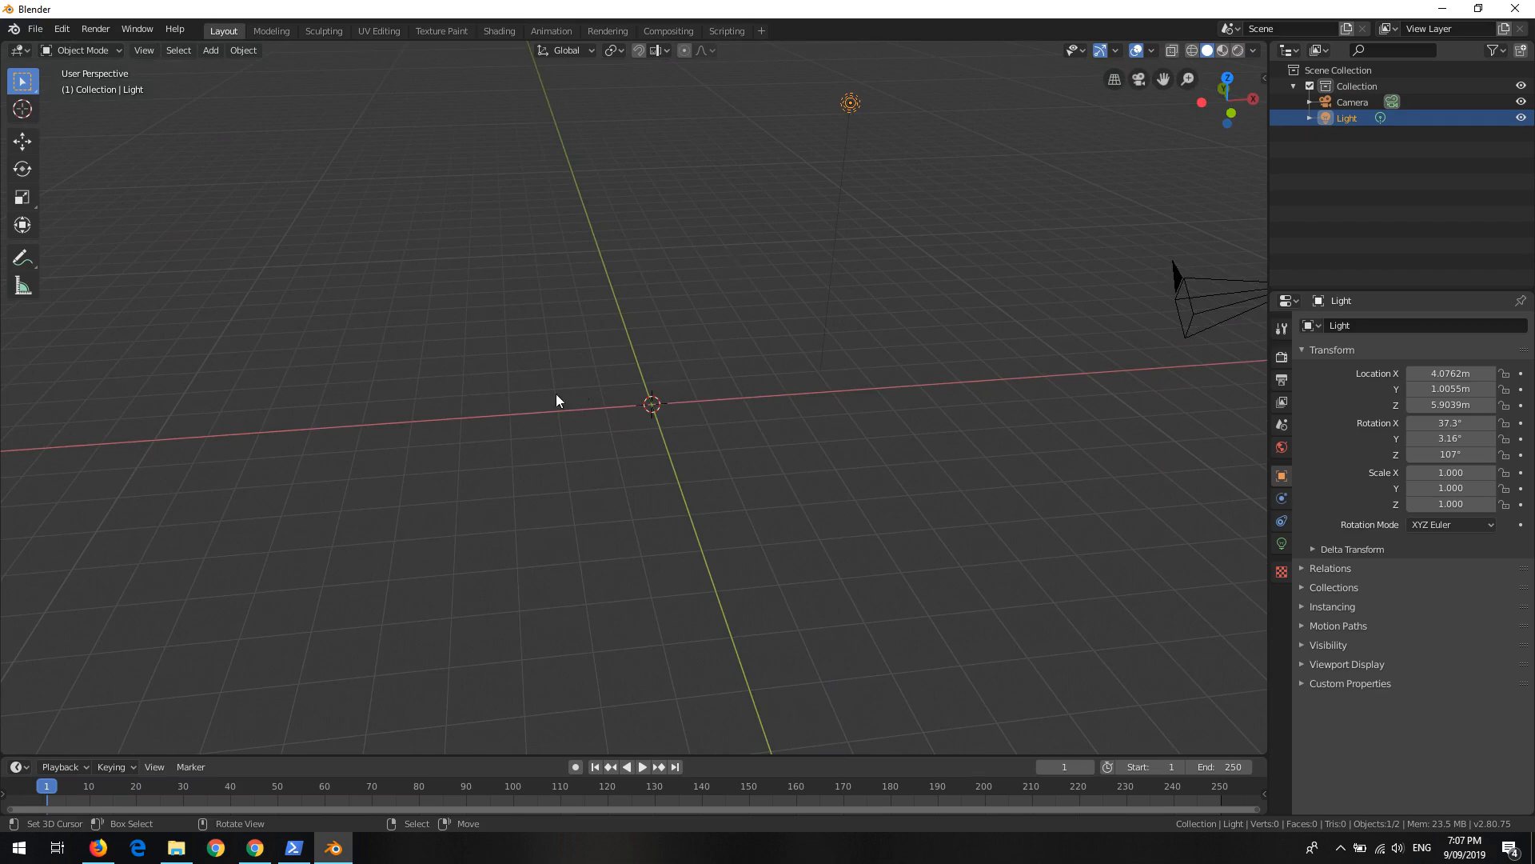
middle_click_drag(763, 364, 821, 357)
left_click(270, 32)
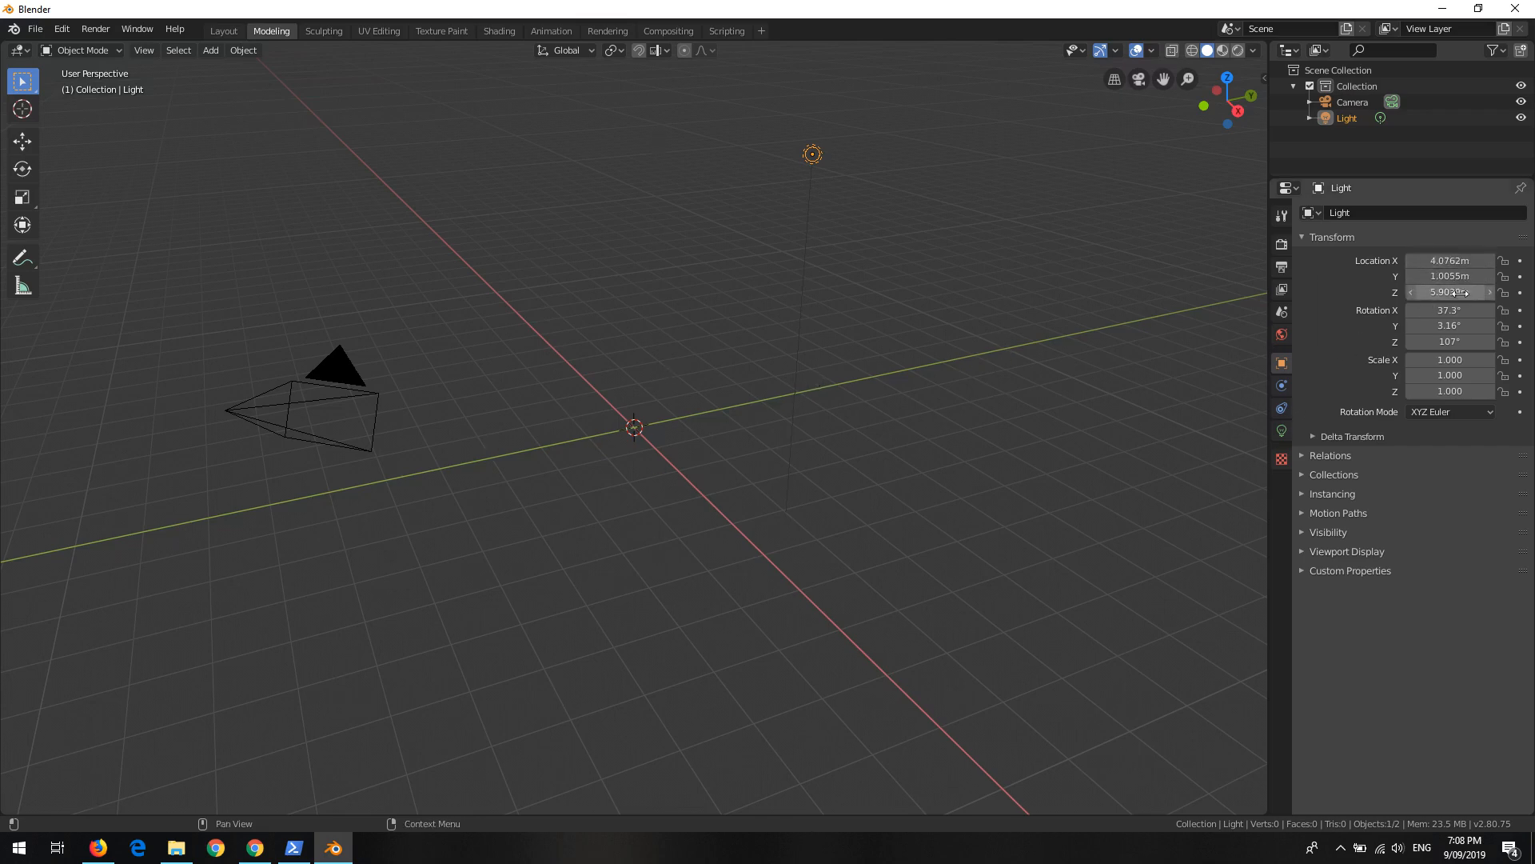
Step: Shift the light to X 5.6162 m and Y 0.095454 m
mouse_move(1457, 260)
left_mouse_down()
mouse_move(1416, 260)
mouse_move(1519, 260)
mouse_move(1288, 260)
mouse_move(1439, 260)
mouse_move(1303, 260)
mouse_move(1424, 260)
mouse_move(1408, 260)
mouse_move(1450, 278)
mouse_move(1392, 278)
mouse_move(1441, 278)
left_mouse_up()
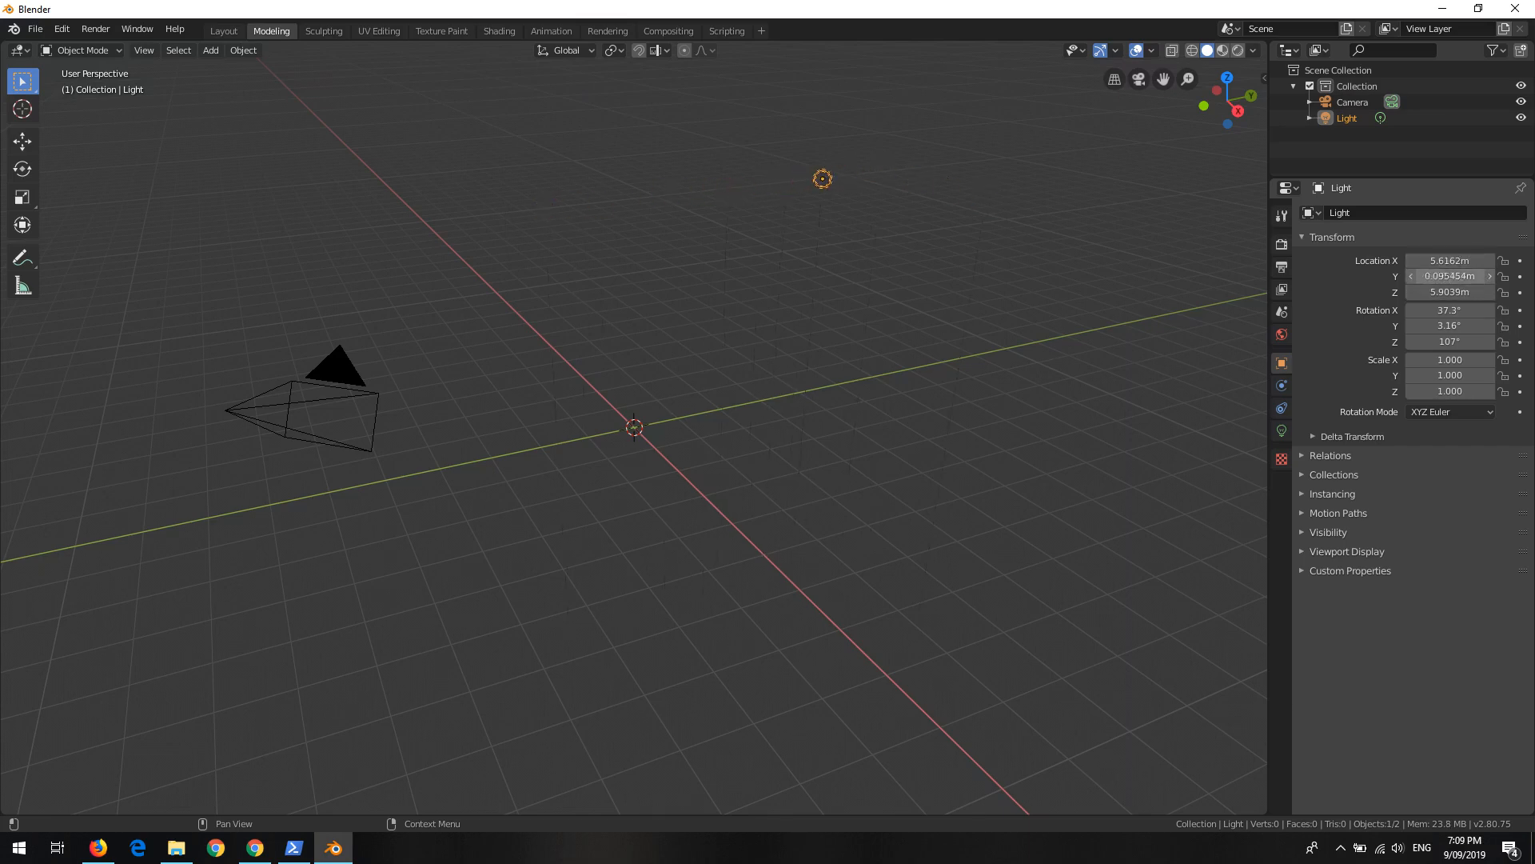
left_click(1441, 276)
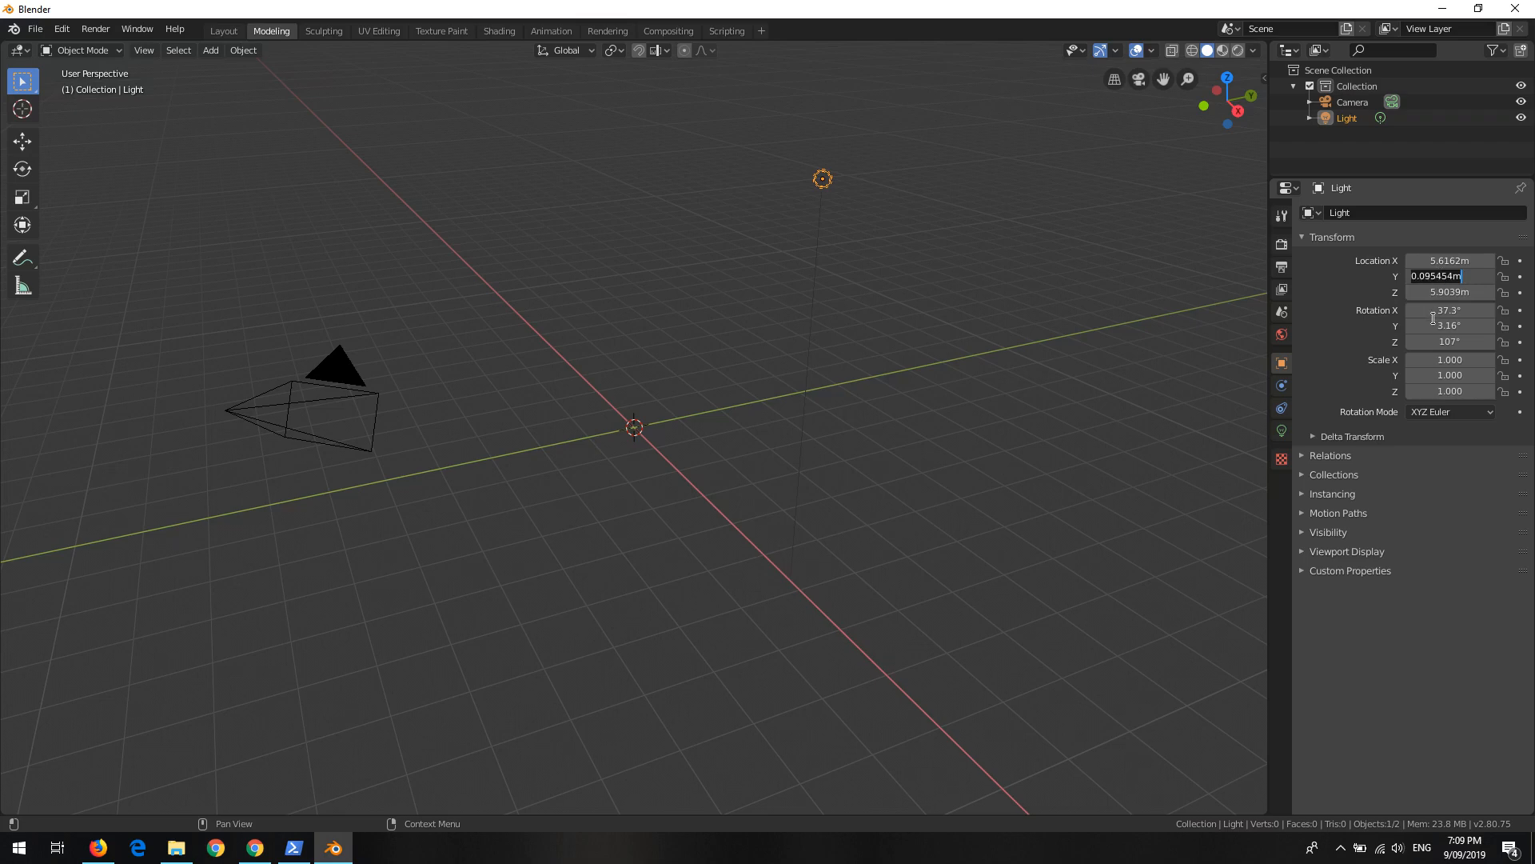
left_click(1327, 309)
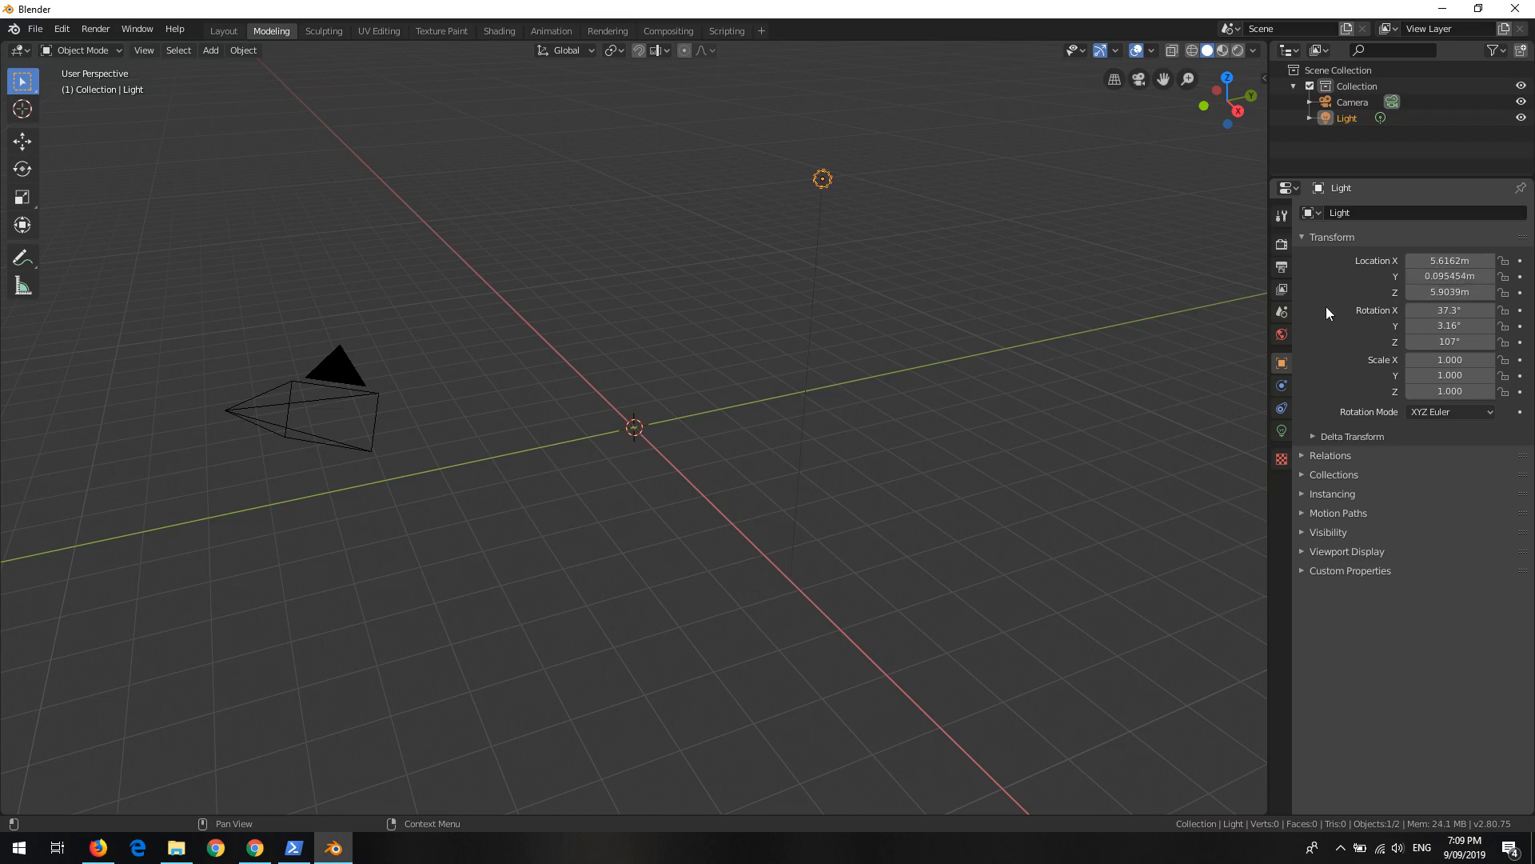
Step: Set the light's X and Y location to 0 m
left_click(1467, 277)
type("0")
key("Return")
left_click(1467, 262)
type("0")
key("Return")
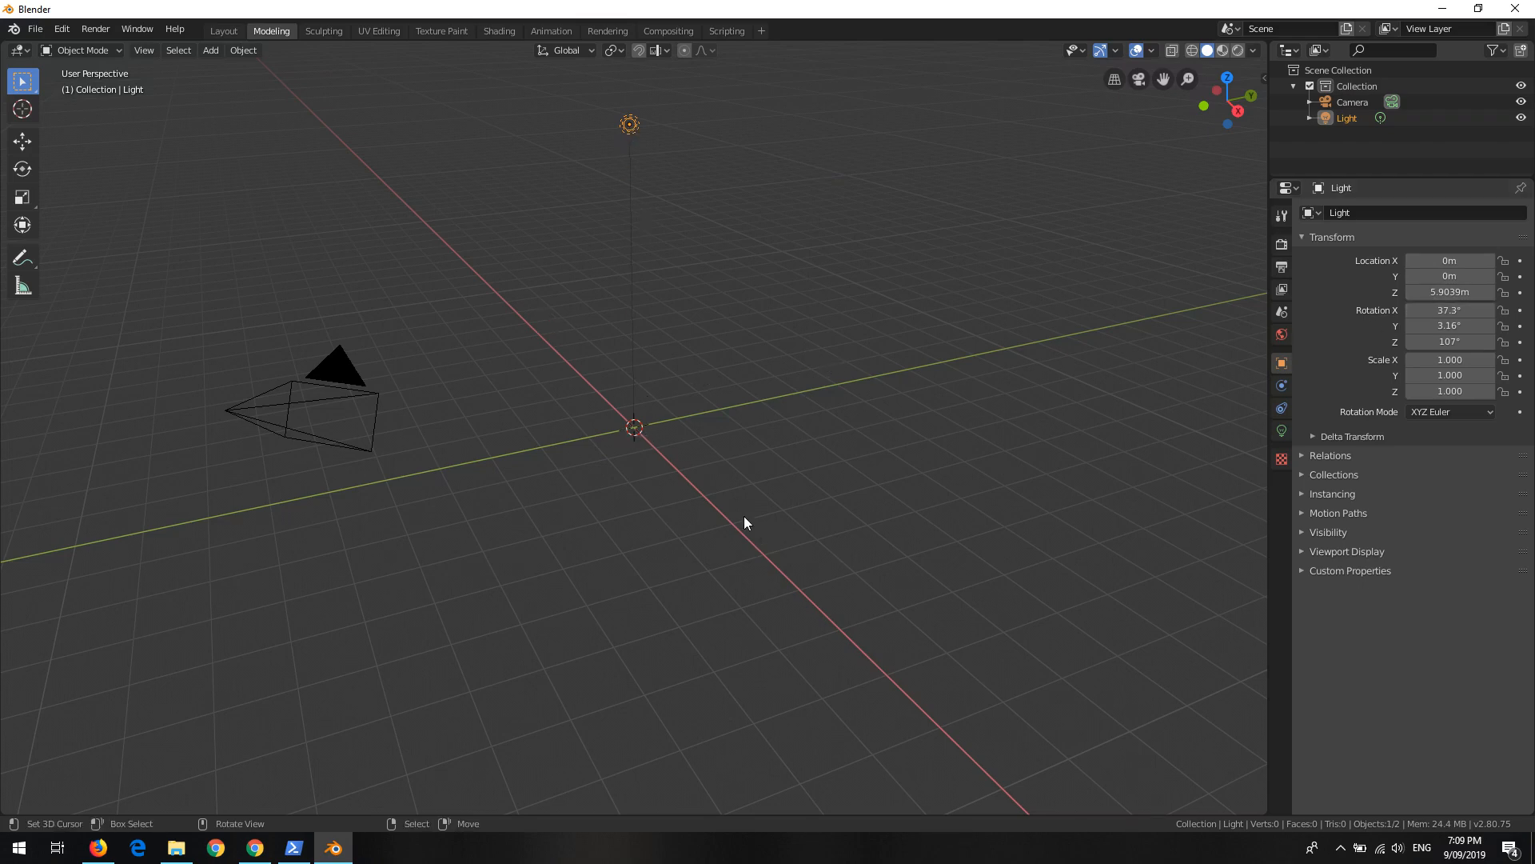
Step: Raise the light to a Z location of 6.5039 m, select the camera, and make the light the selected object again
mouse_move(1449, 292)
left_mouse_down()
mouse_move(1351, 292)
mouse_move(1439, 292)
left_mouse_up()
left_click(353, 373)
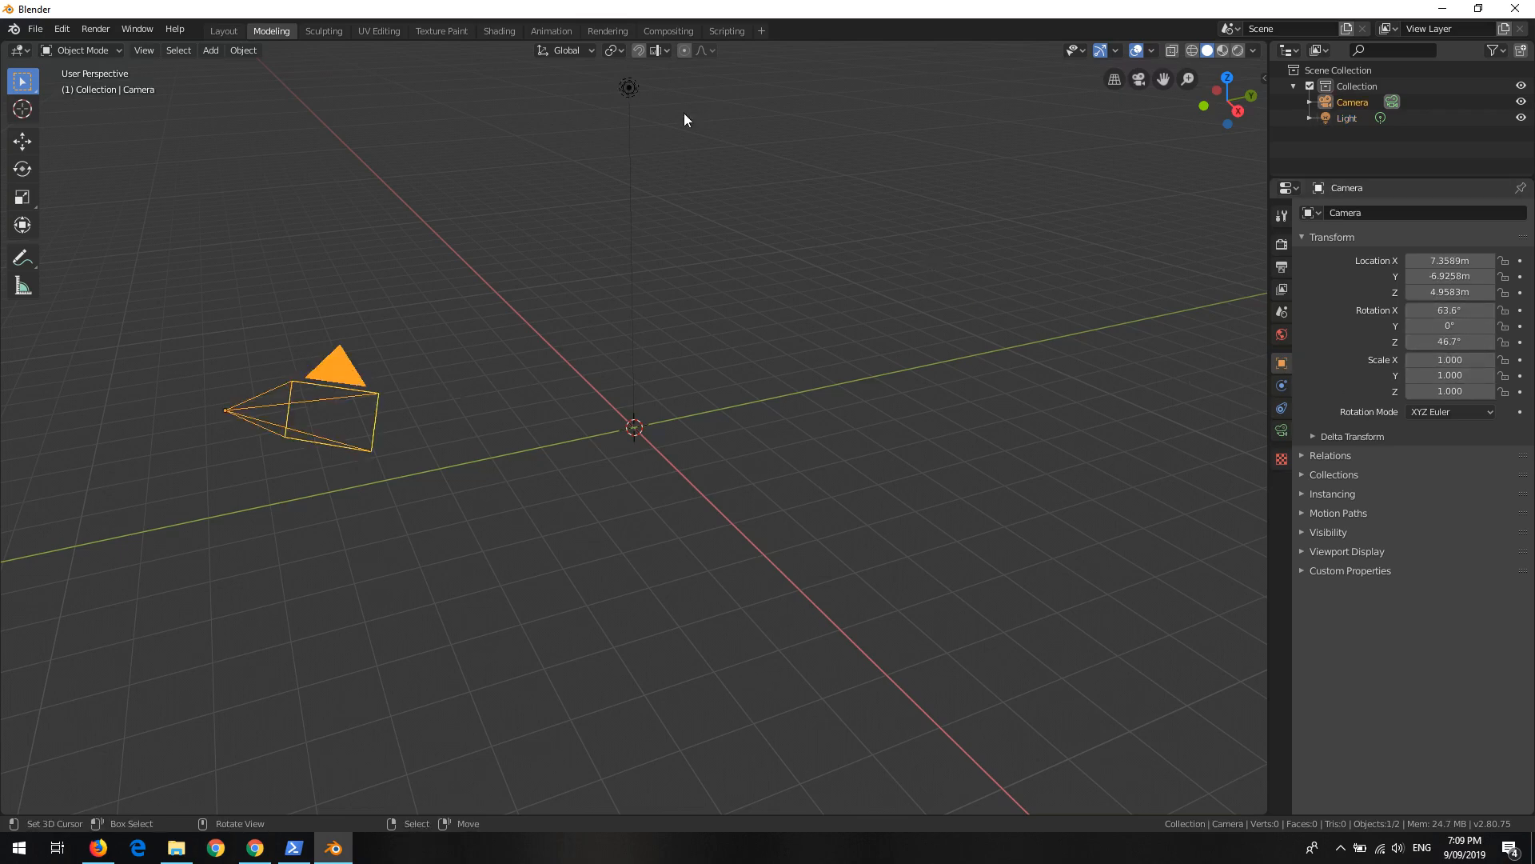
left_click(628, 88)
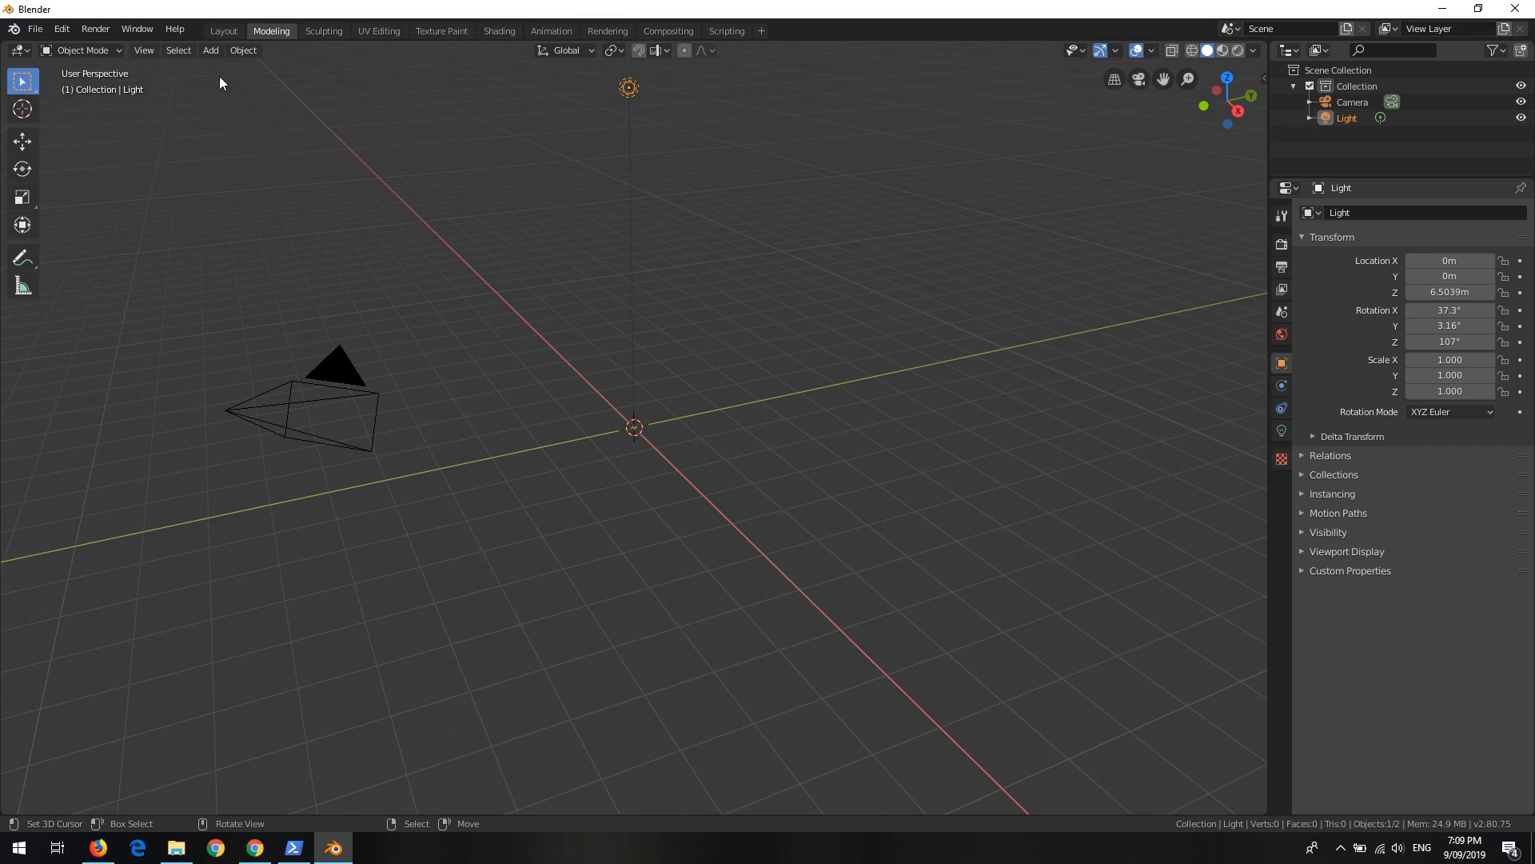
Step: Add a plane mesh at the scene origin
left_click(211, 50)
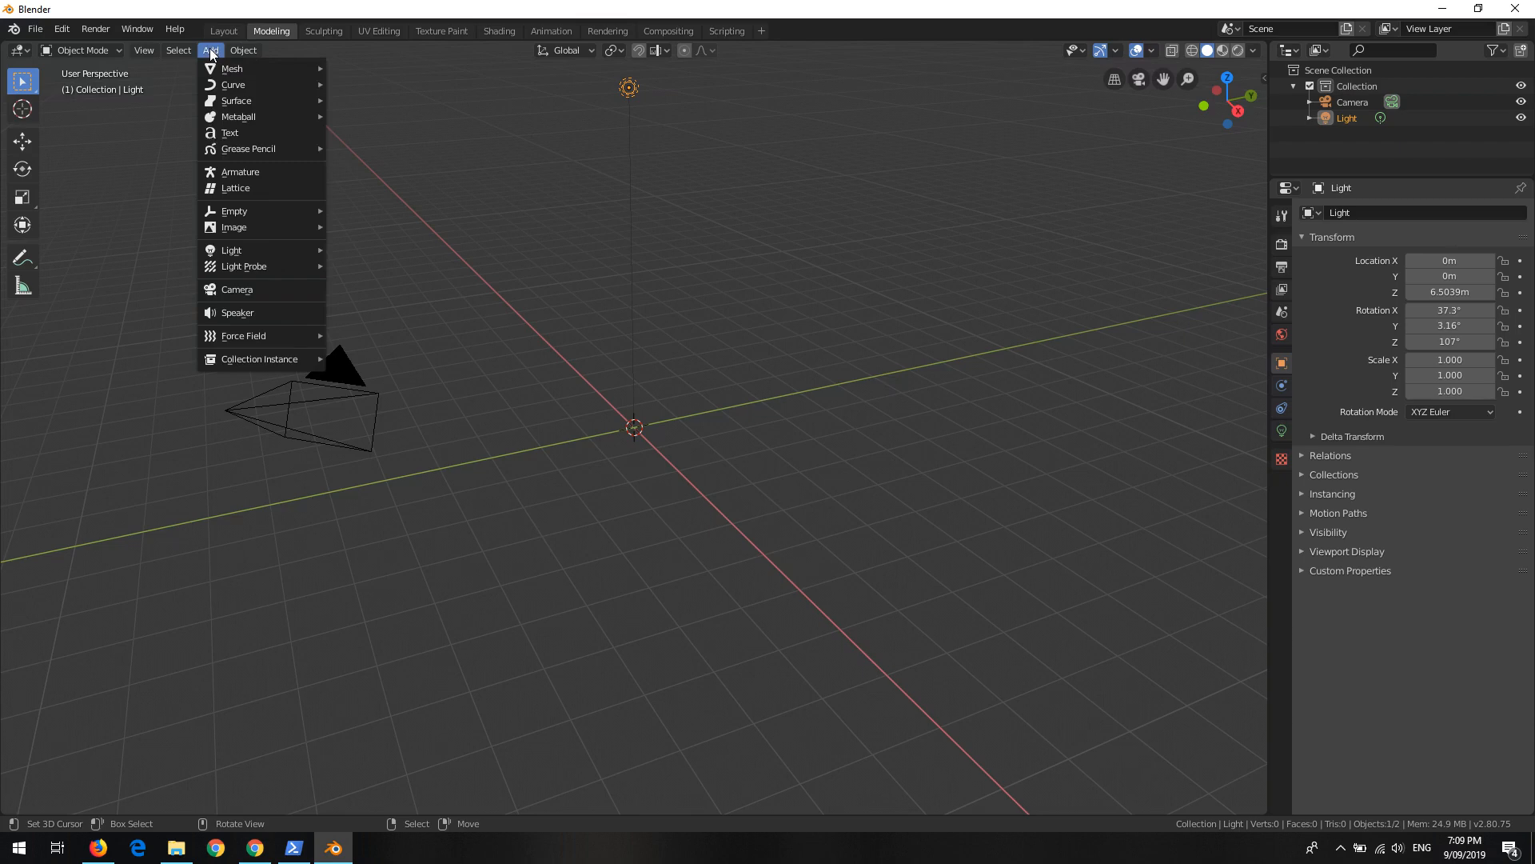
mouse_move(218, 74)
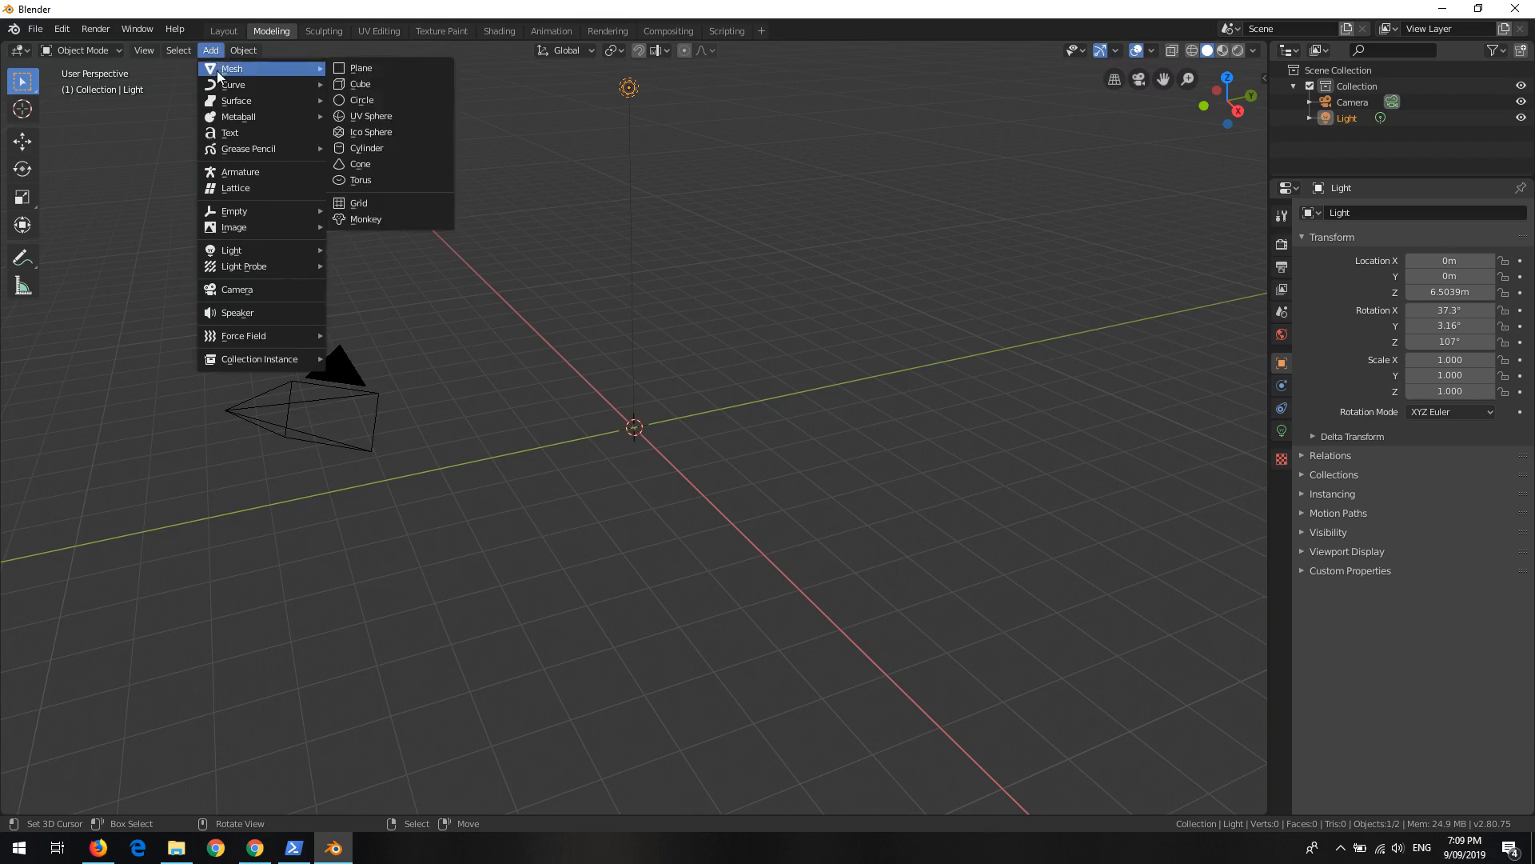
left_click(210, 53)
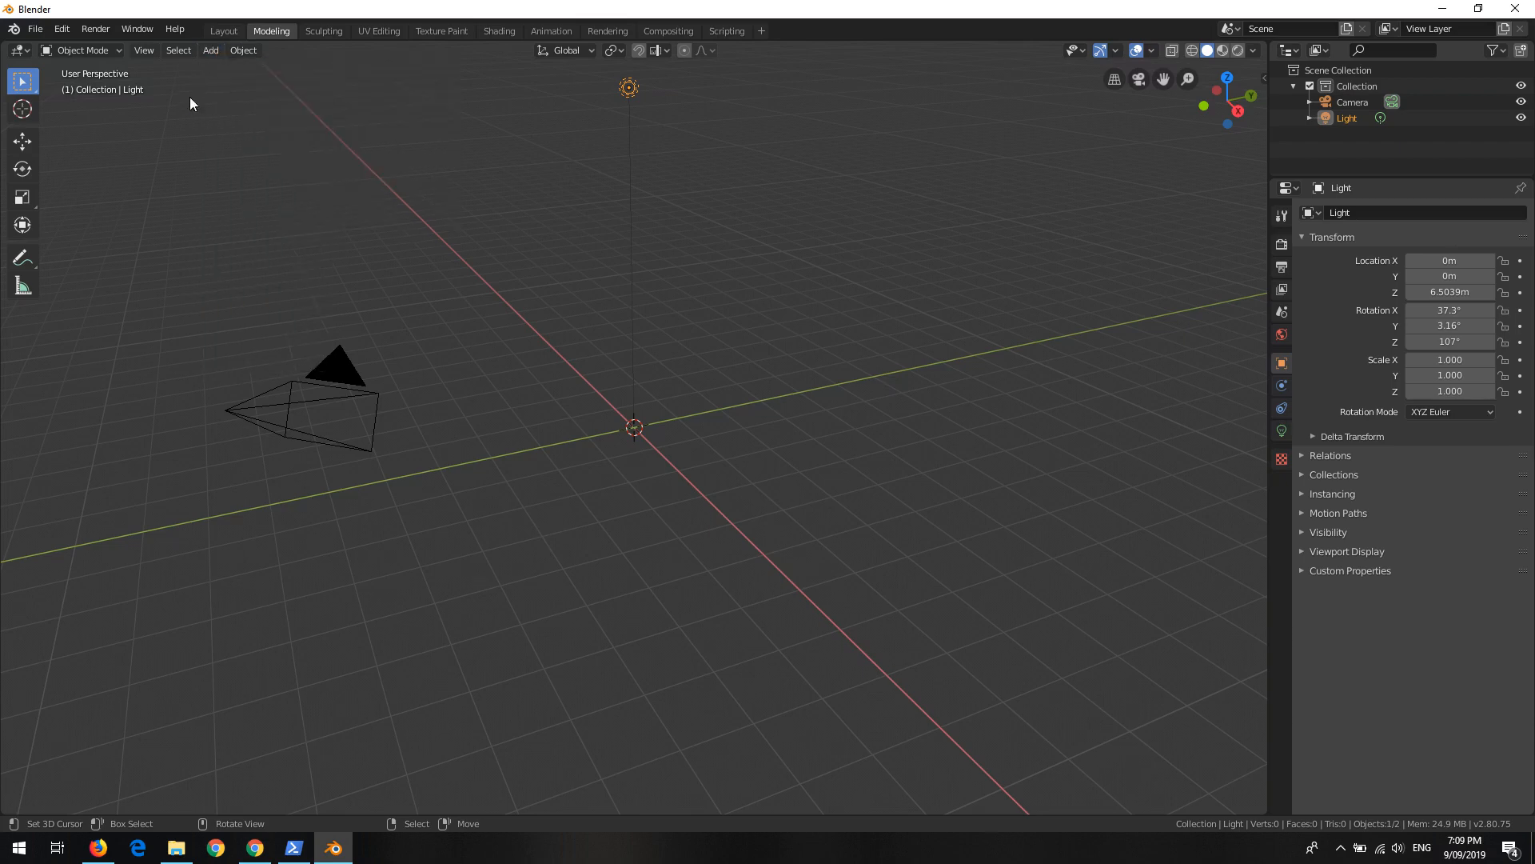
left_click(219, 52)
mouse_move(223, 70)
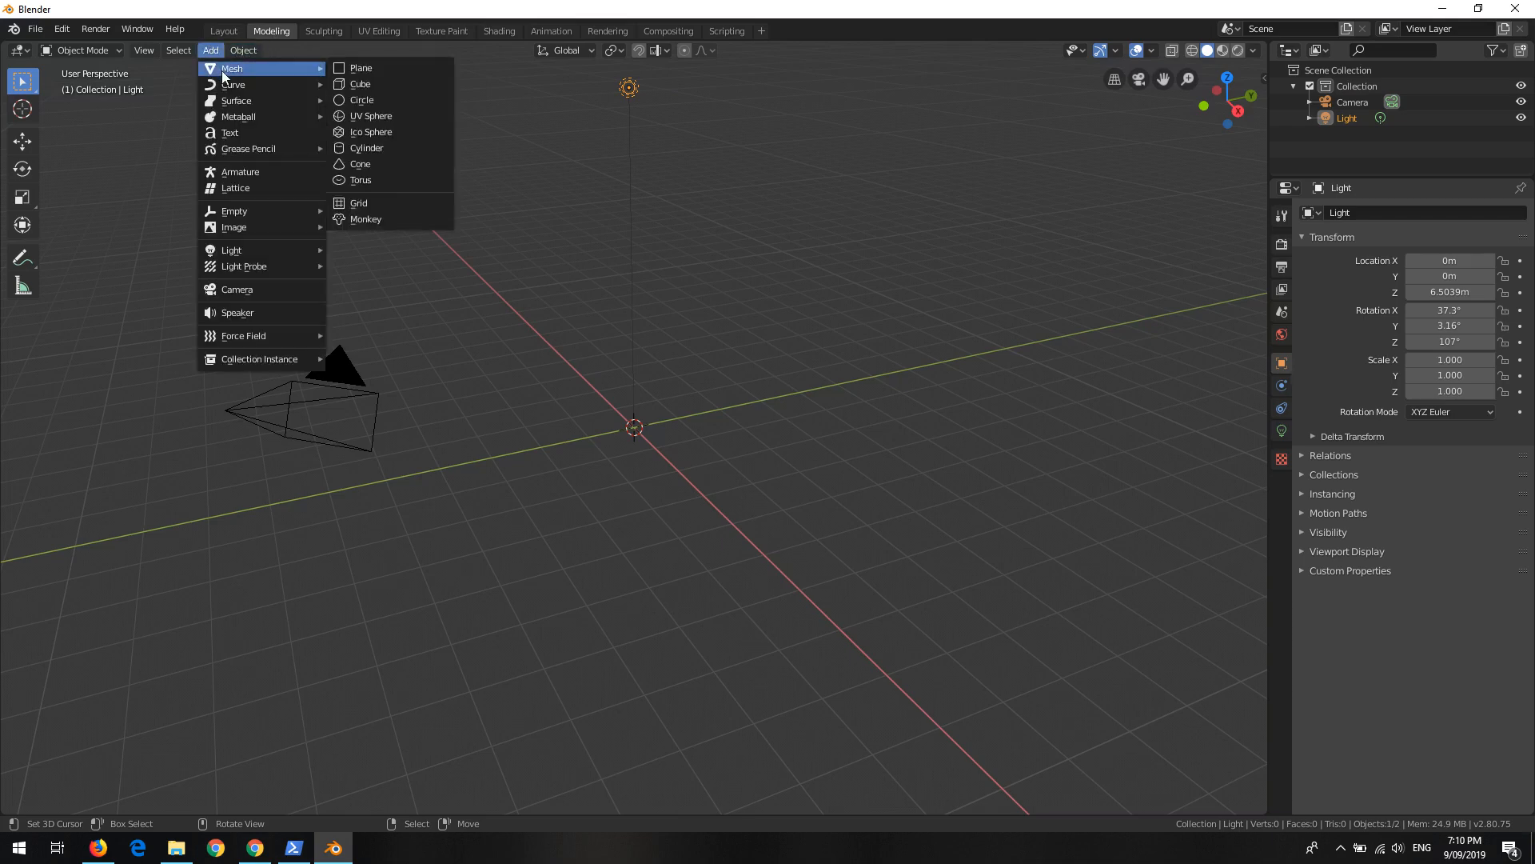
left_click(385, 73)
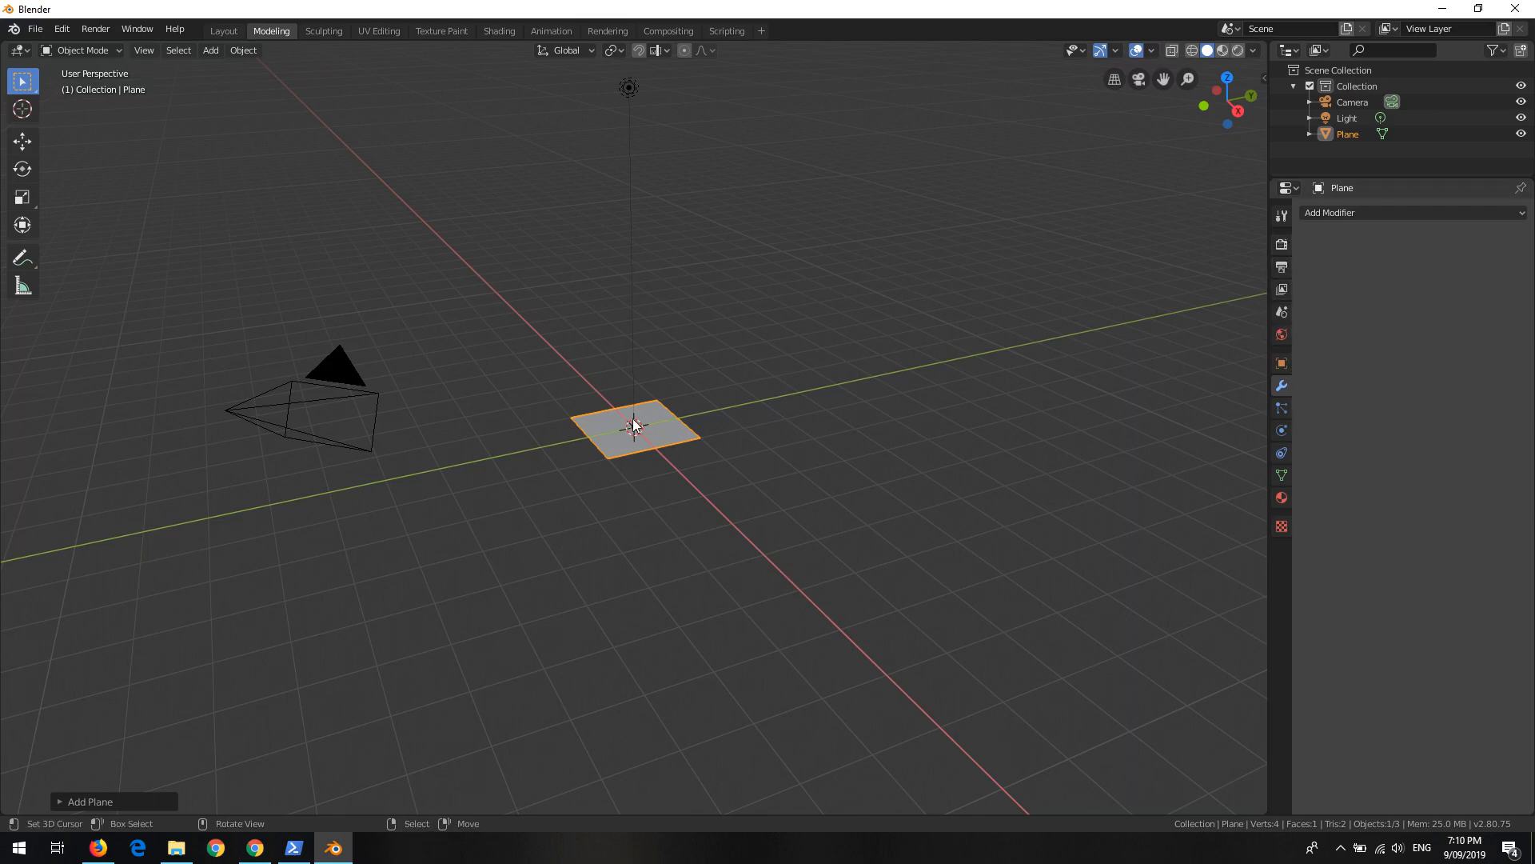
Step: Select the camera, the light and the plane in turn from the scene's object list, ending on the plane
scroll(626, 401, "up", 3)
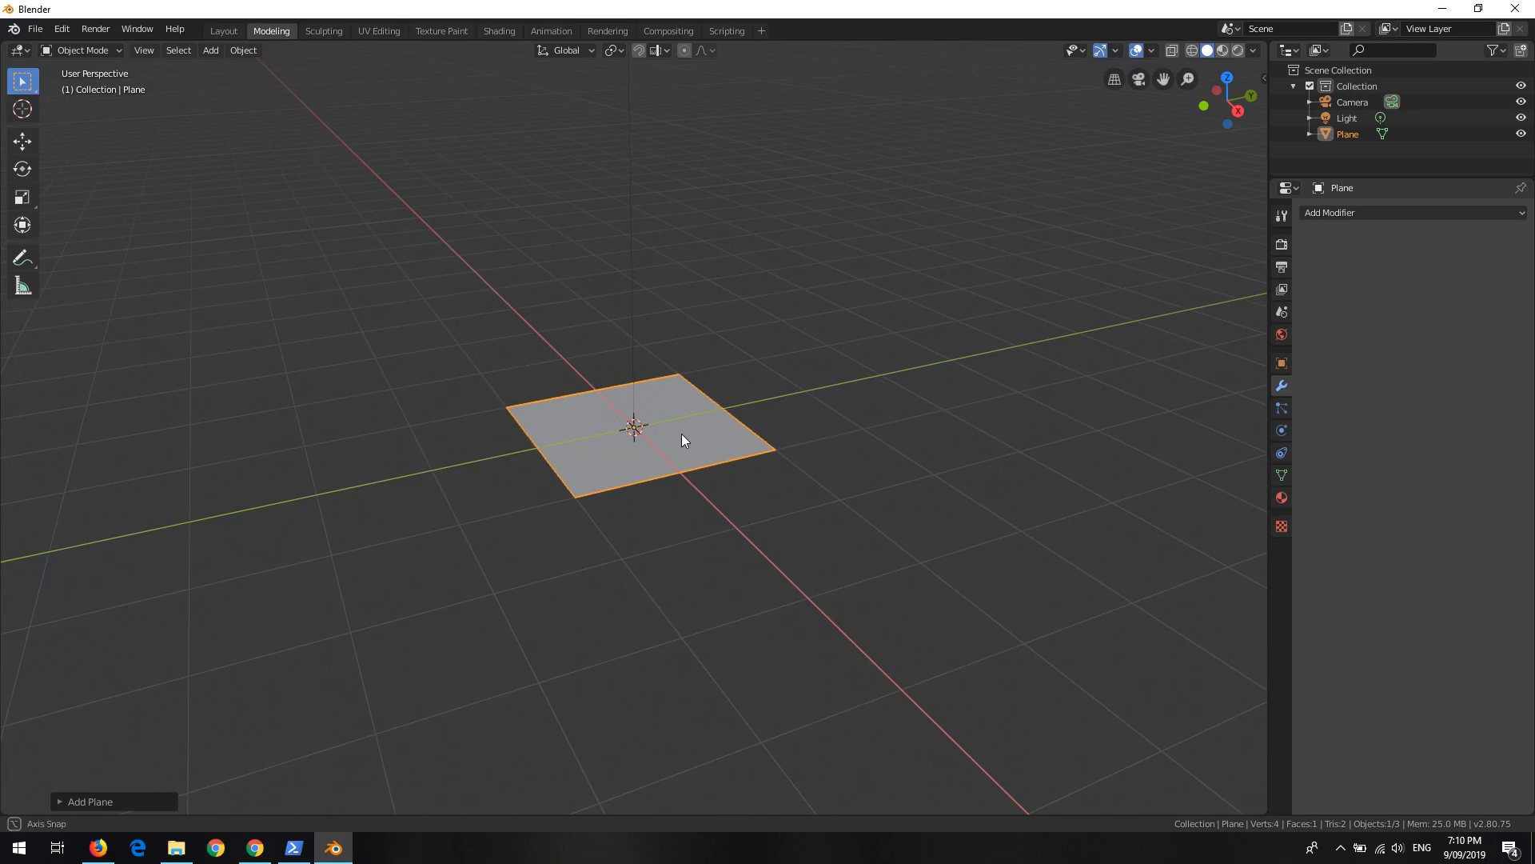
mouse_move(682, 433)
middle_mouse_down()
mouse_move(680, 393)
mouse_move(673, 429)
middle_mouse_up()
scroll(673, 428, "down", 3)
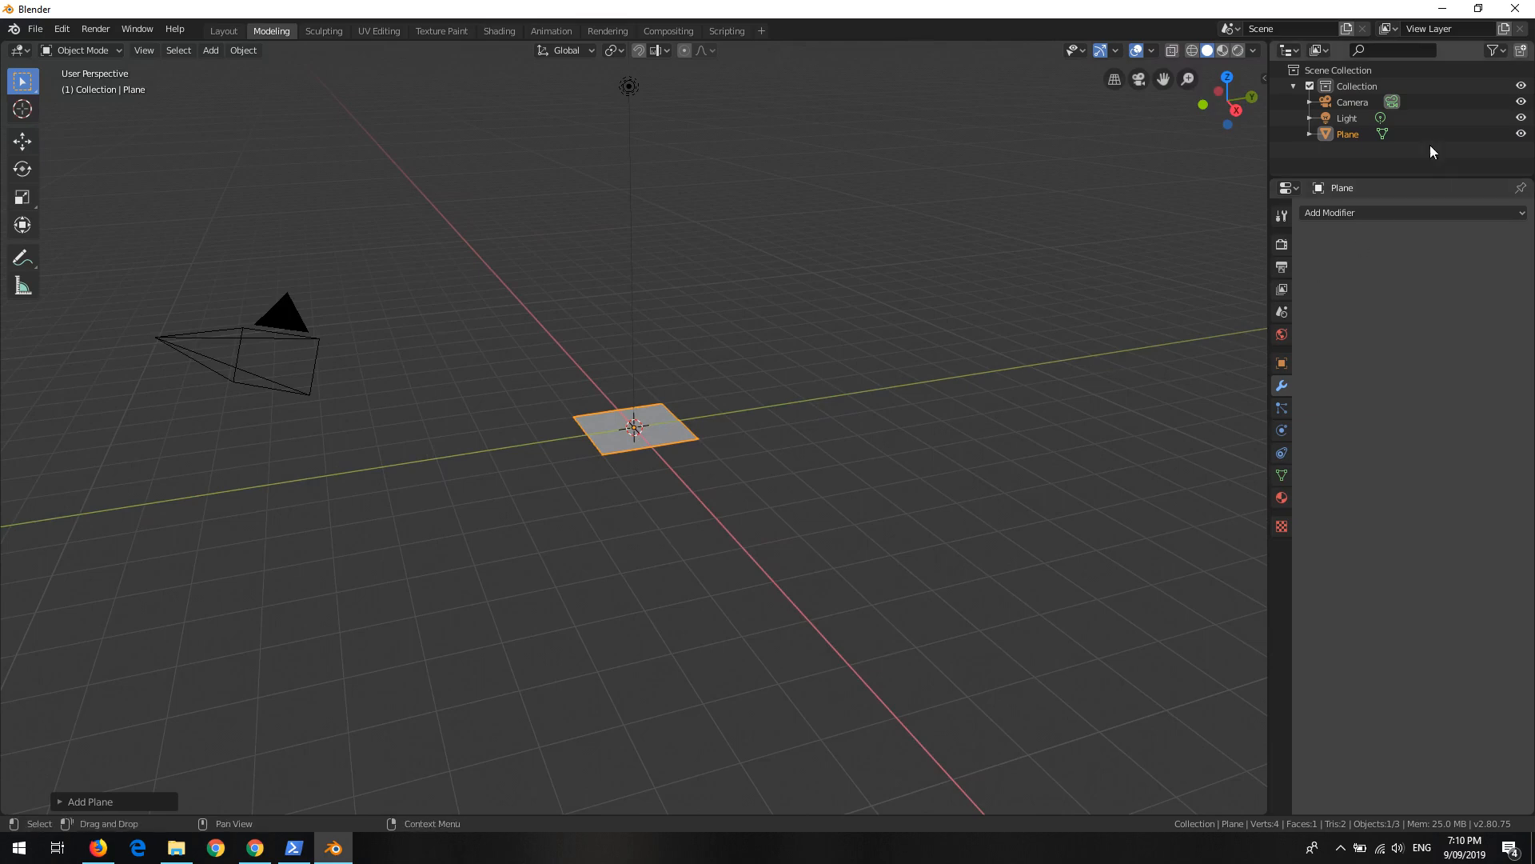
left_click(1355, 116)
left_click(1353, 101)
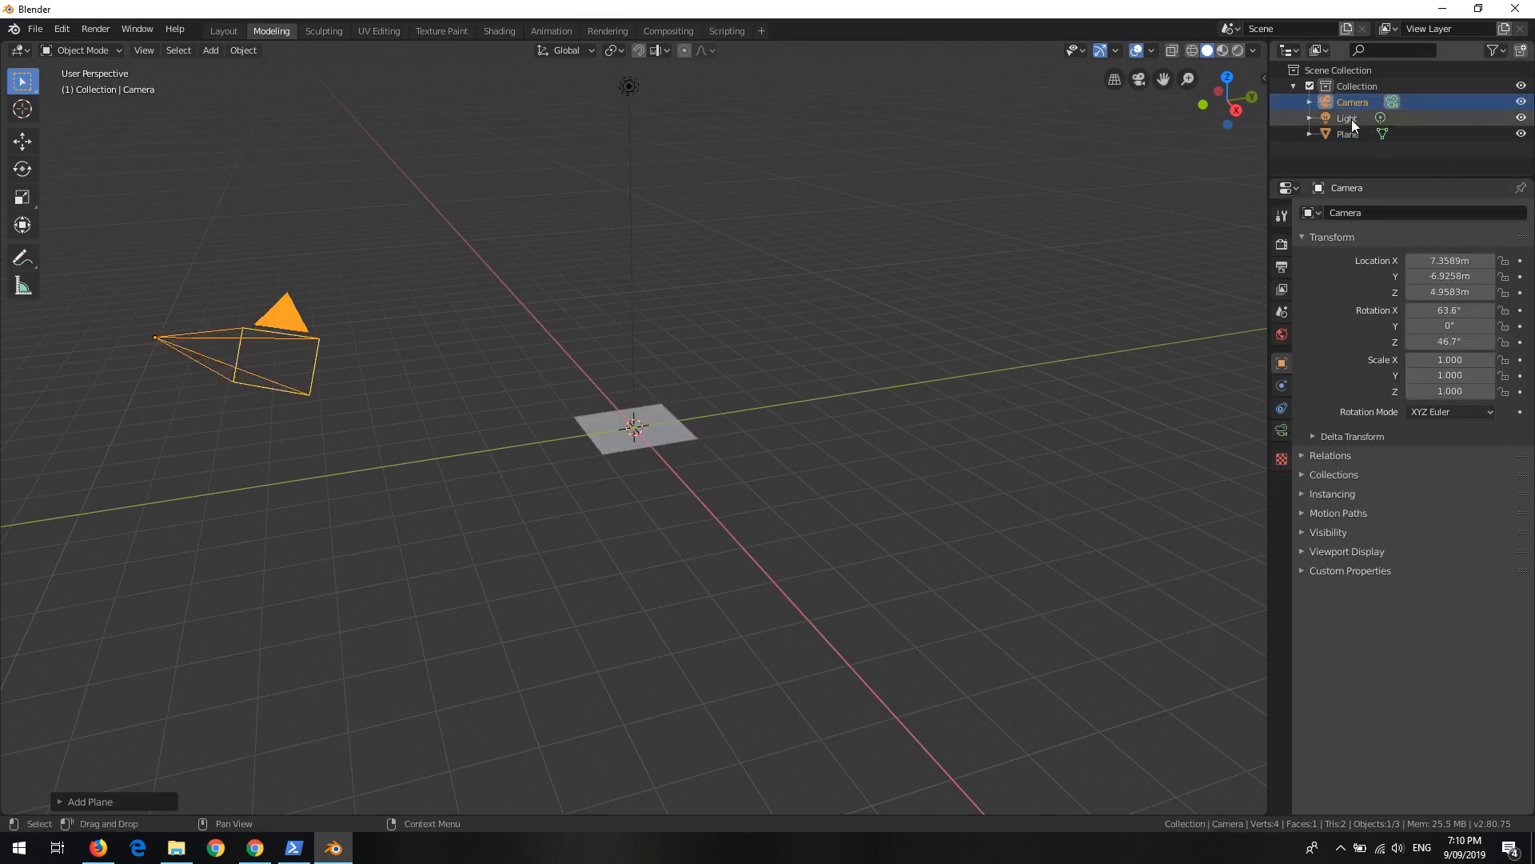
left_click(1351, 118)
left_click(1351, 133)
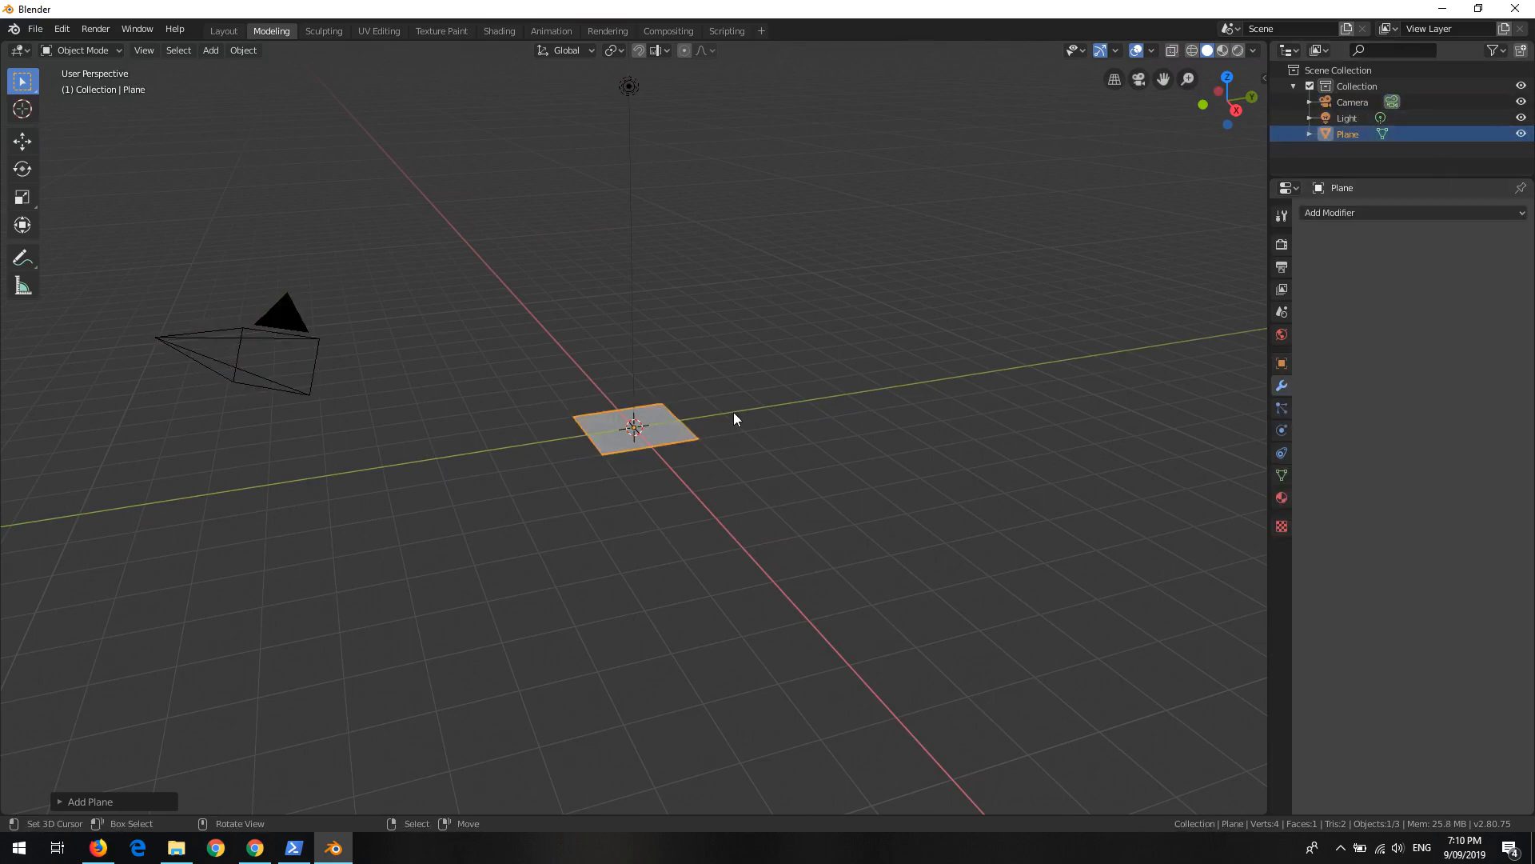
Step: Place the 3D cursor on the camera and select the light, the camera and finally the plane in the viewport
right_click(281, 312, "shift")
left_click(631, 87)
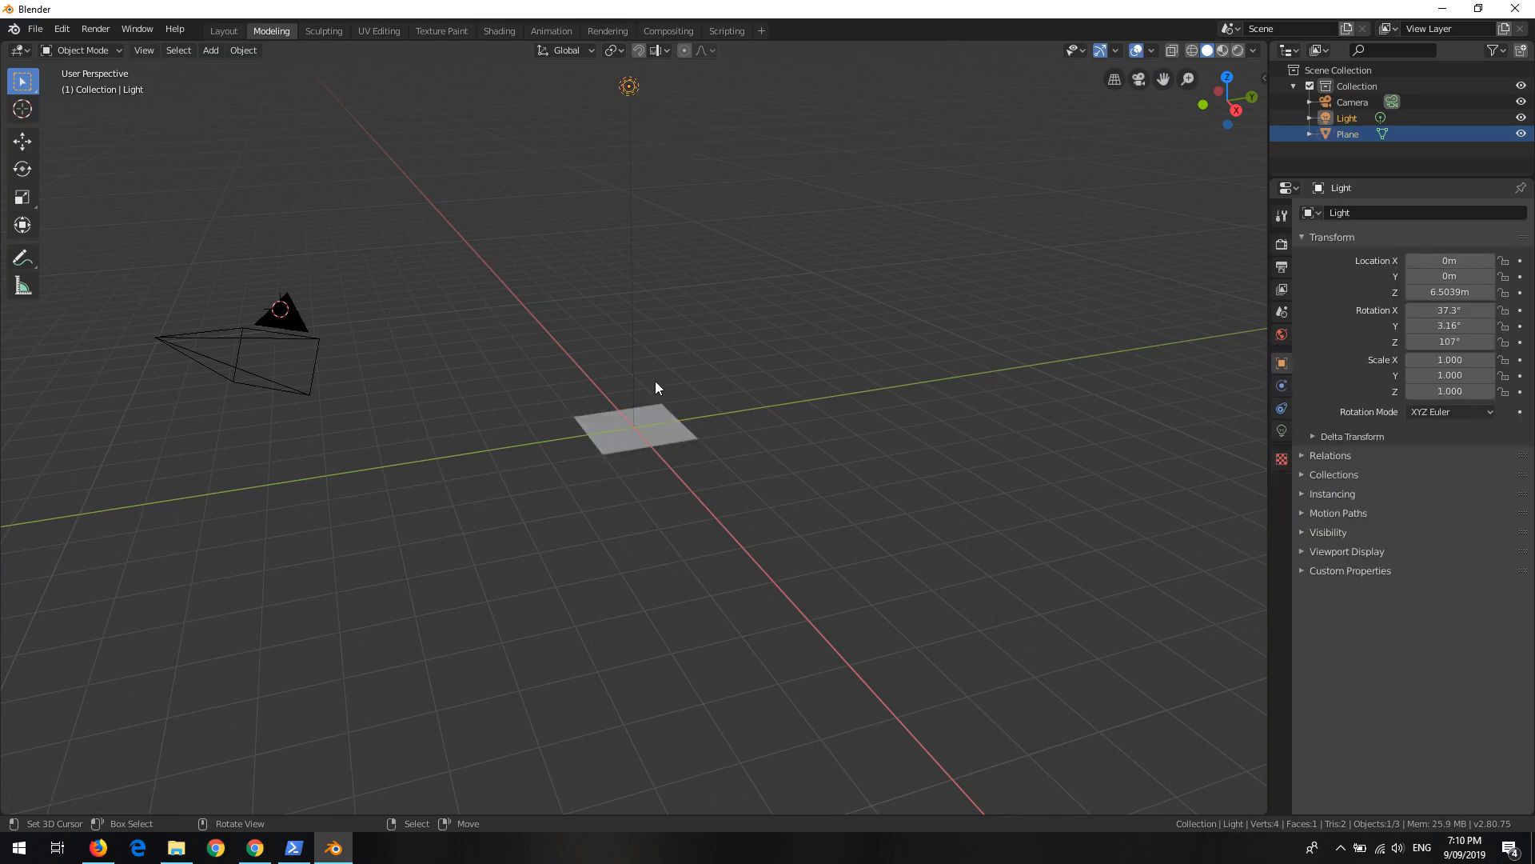
left_click(234, 345)
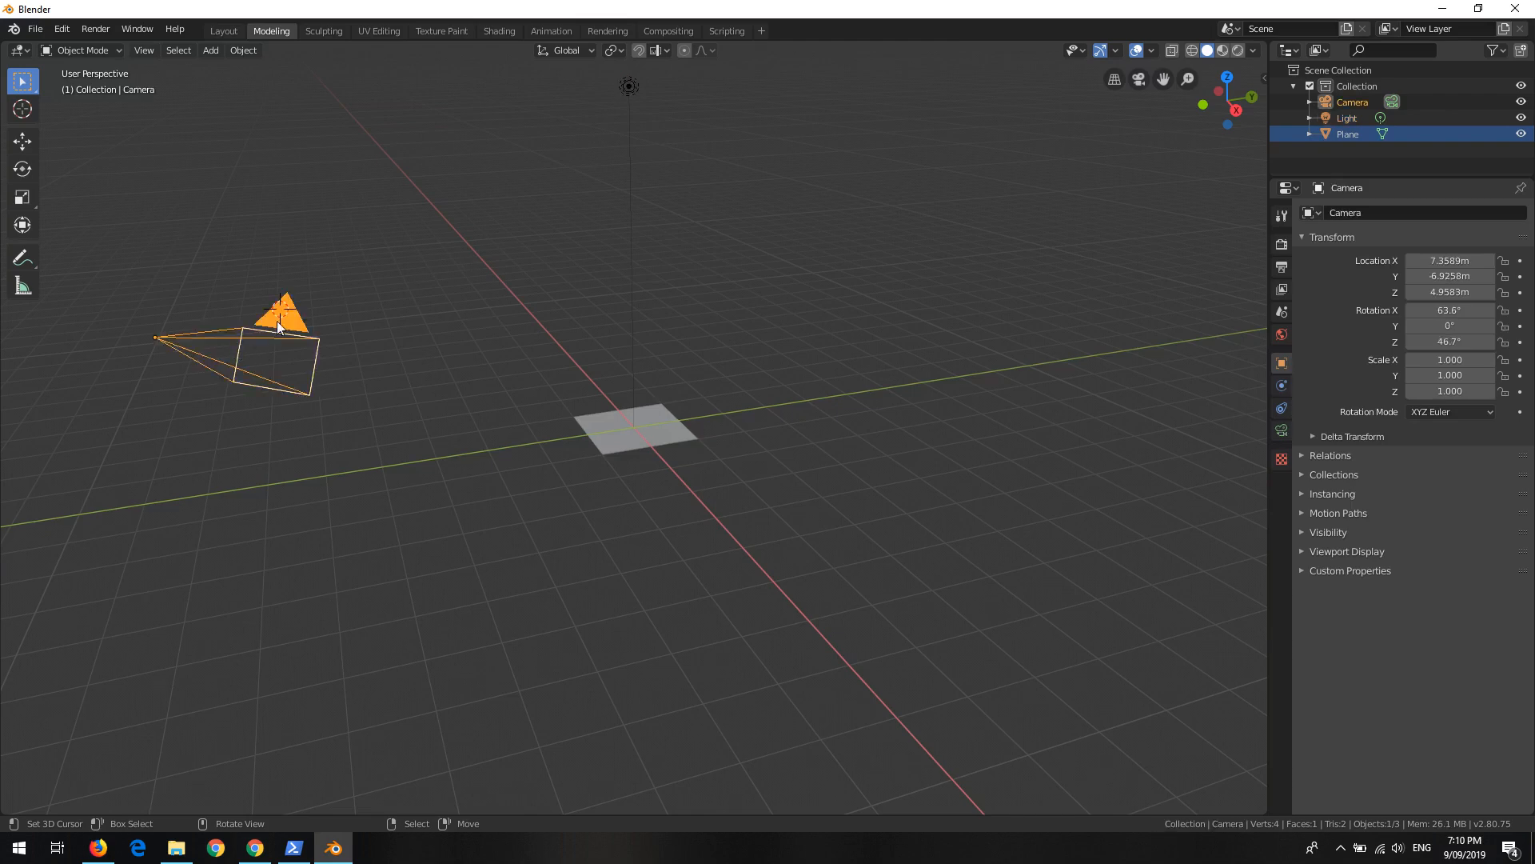
left_click(670, 432)
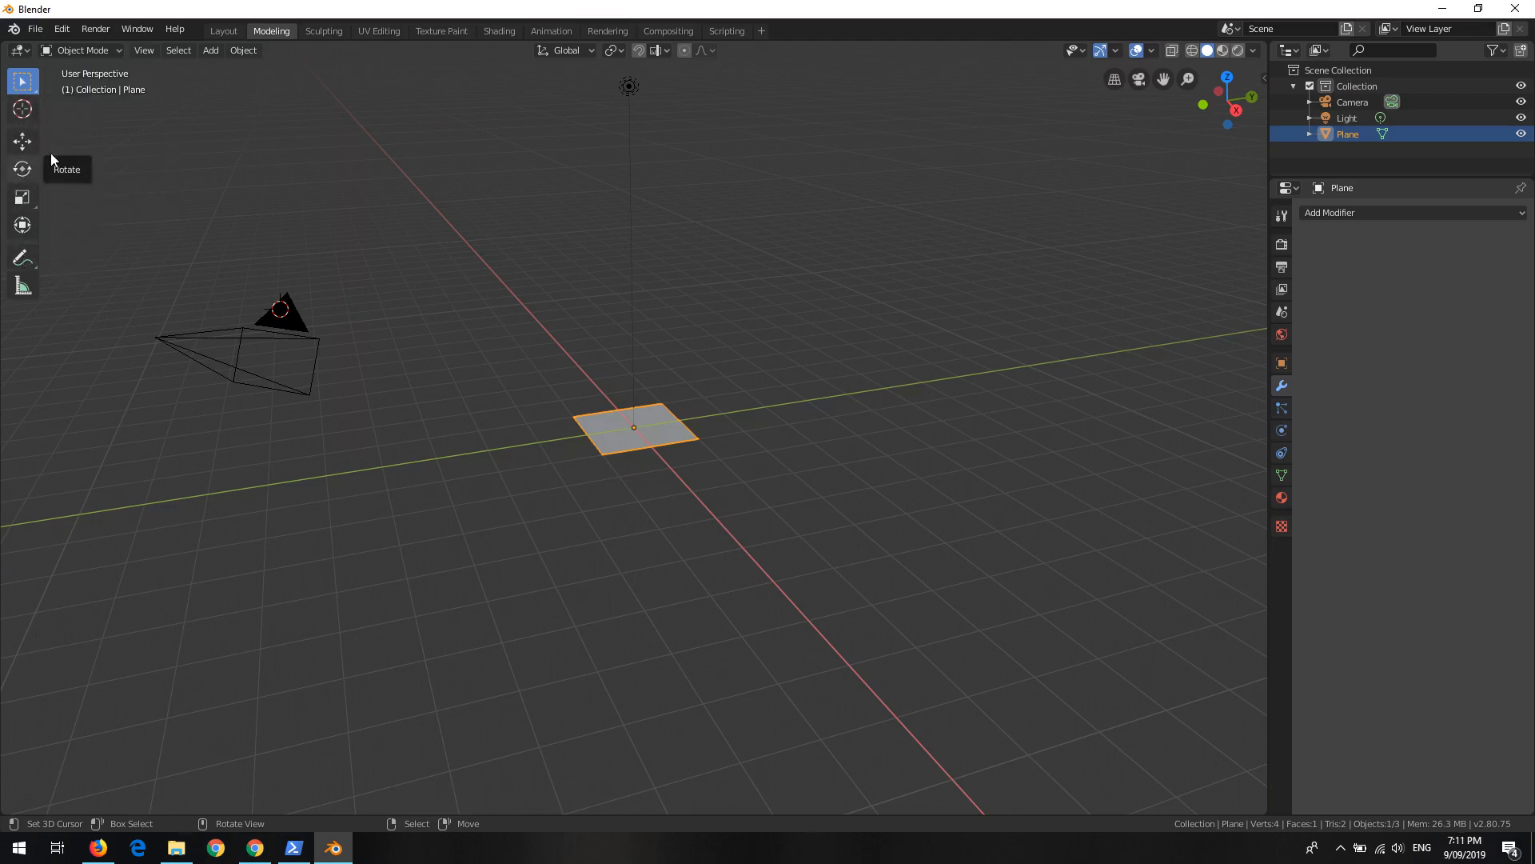
Step: Rotate the plane upright by about 90° around the global Y axis and return to the selection tool
left_click(33, 171)
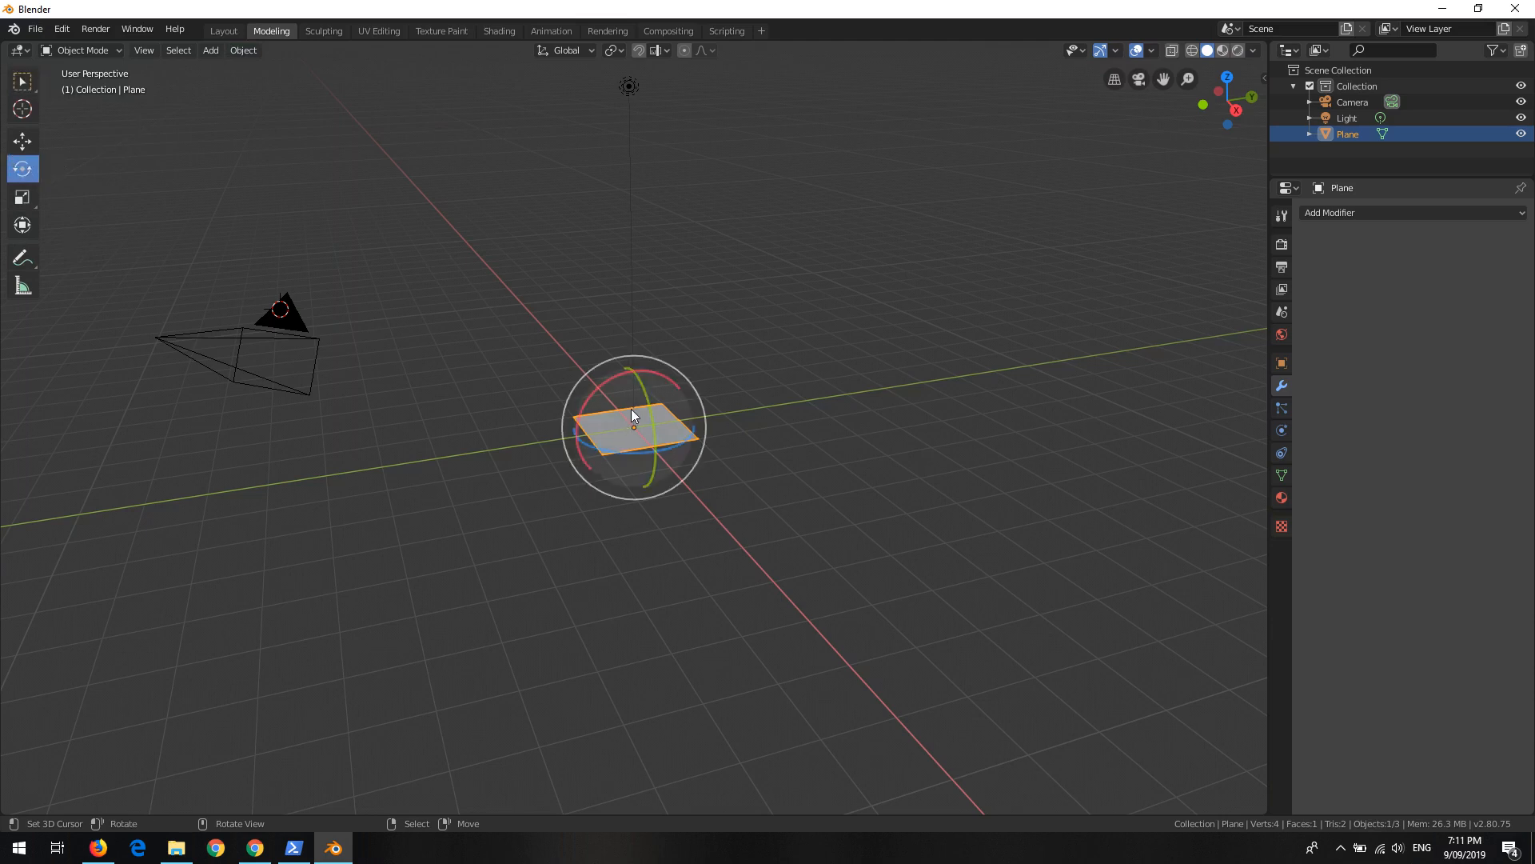
left_click_drag(599, 413, 646, 387)
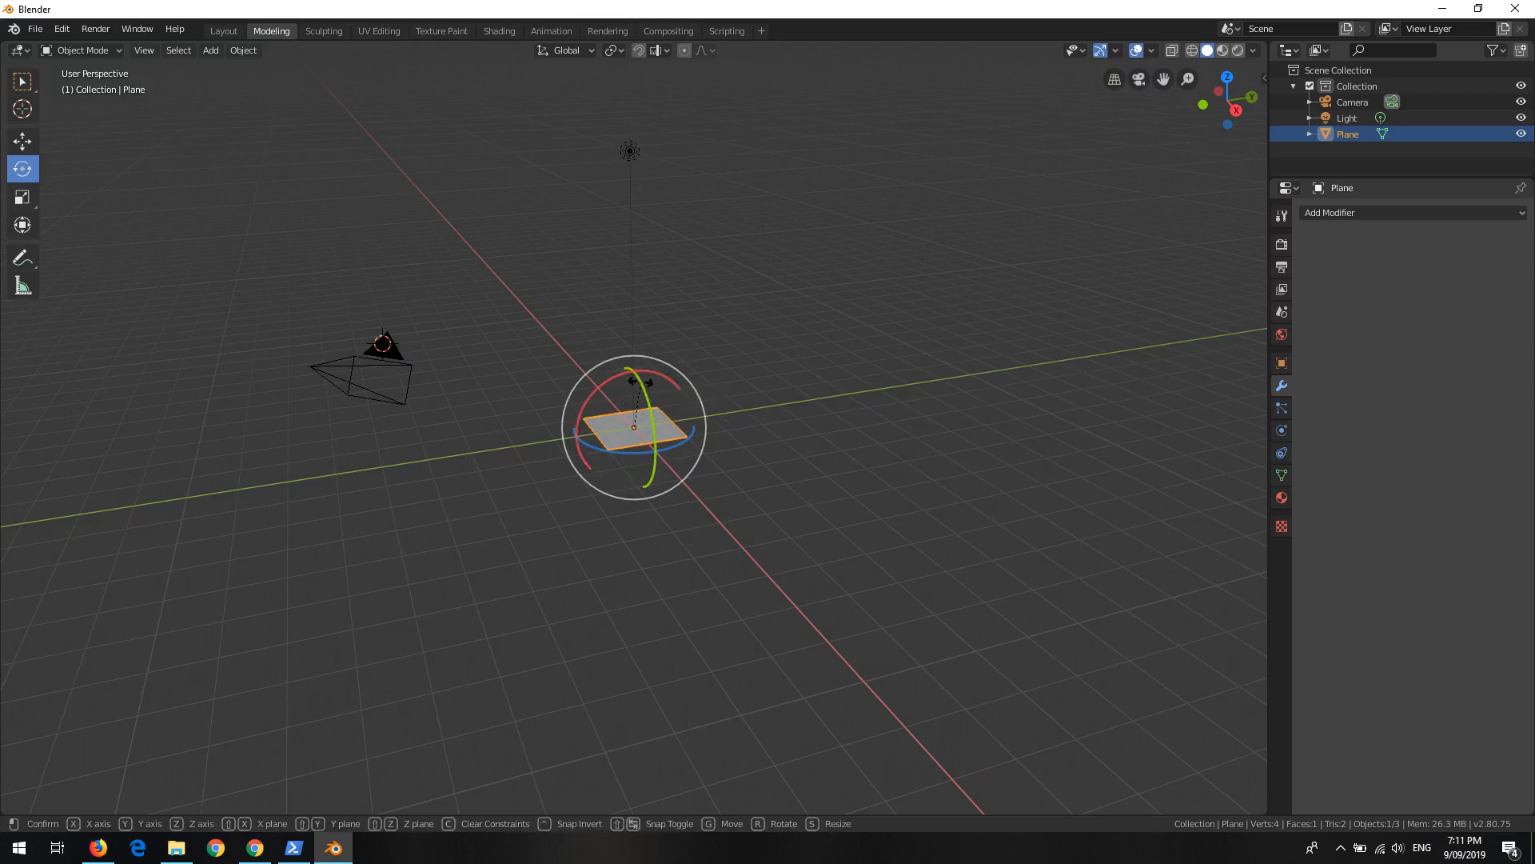
left_click_drag(640, 381, 660, 411)
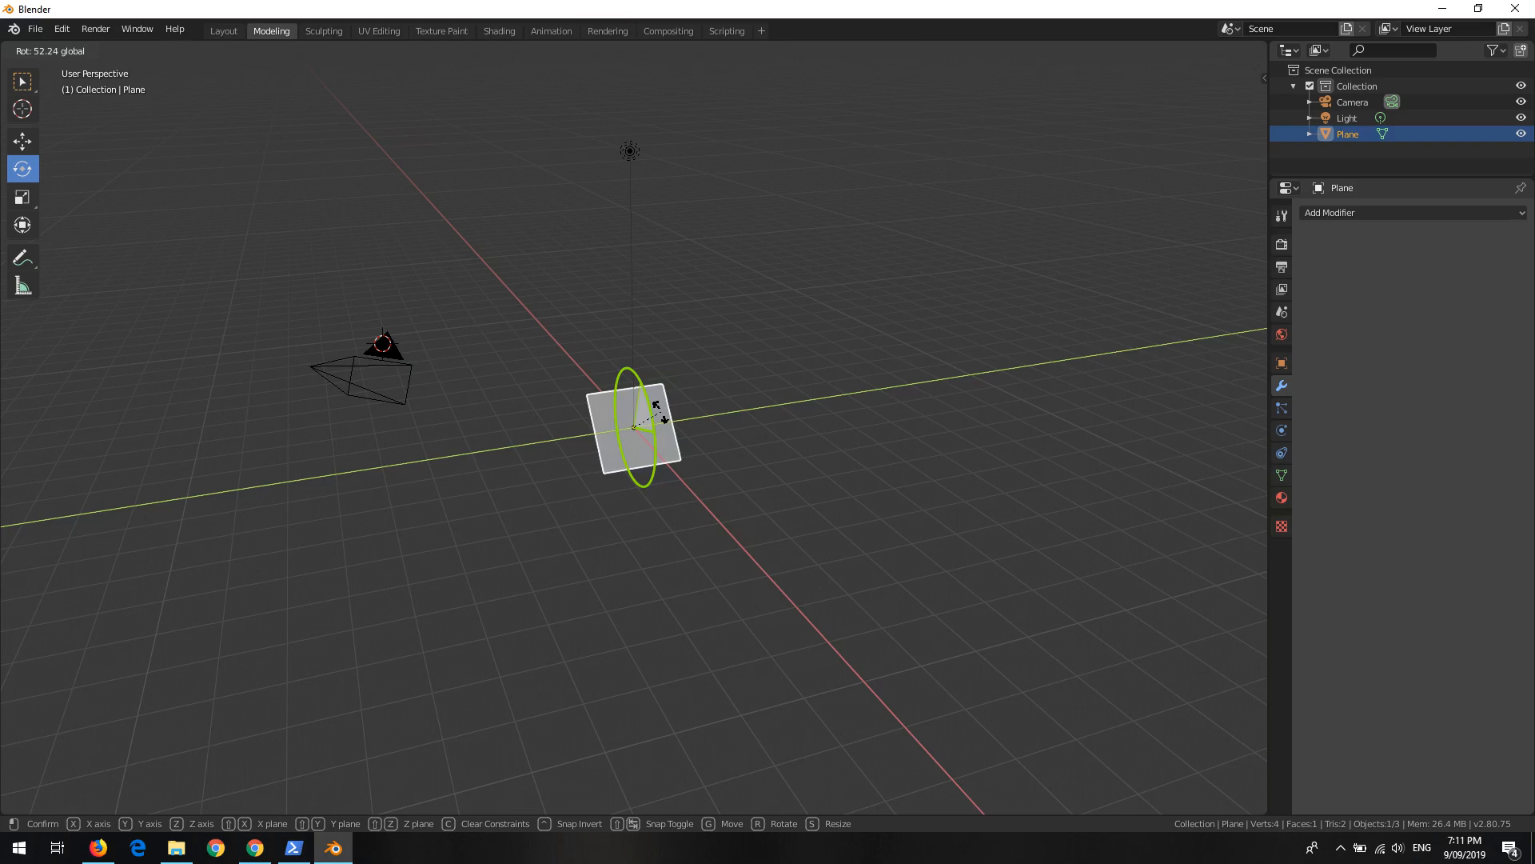
left_click_drag(660, 412, 662, 476)
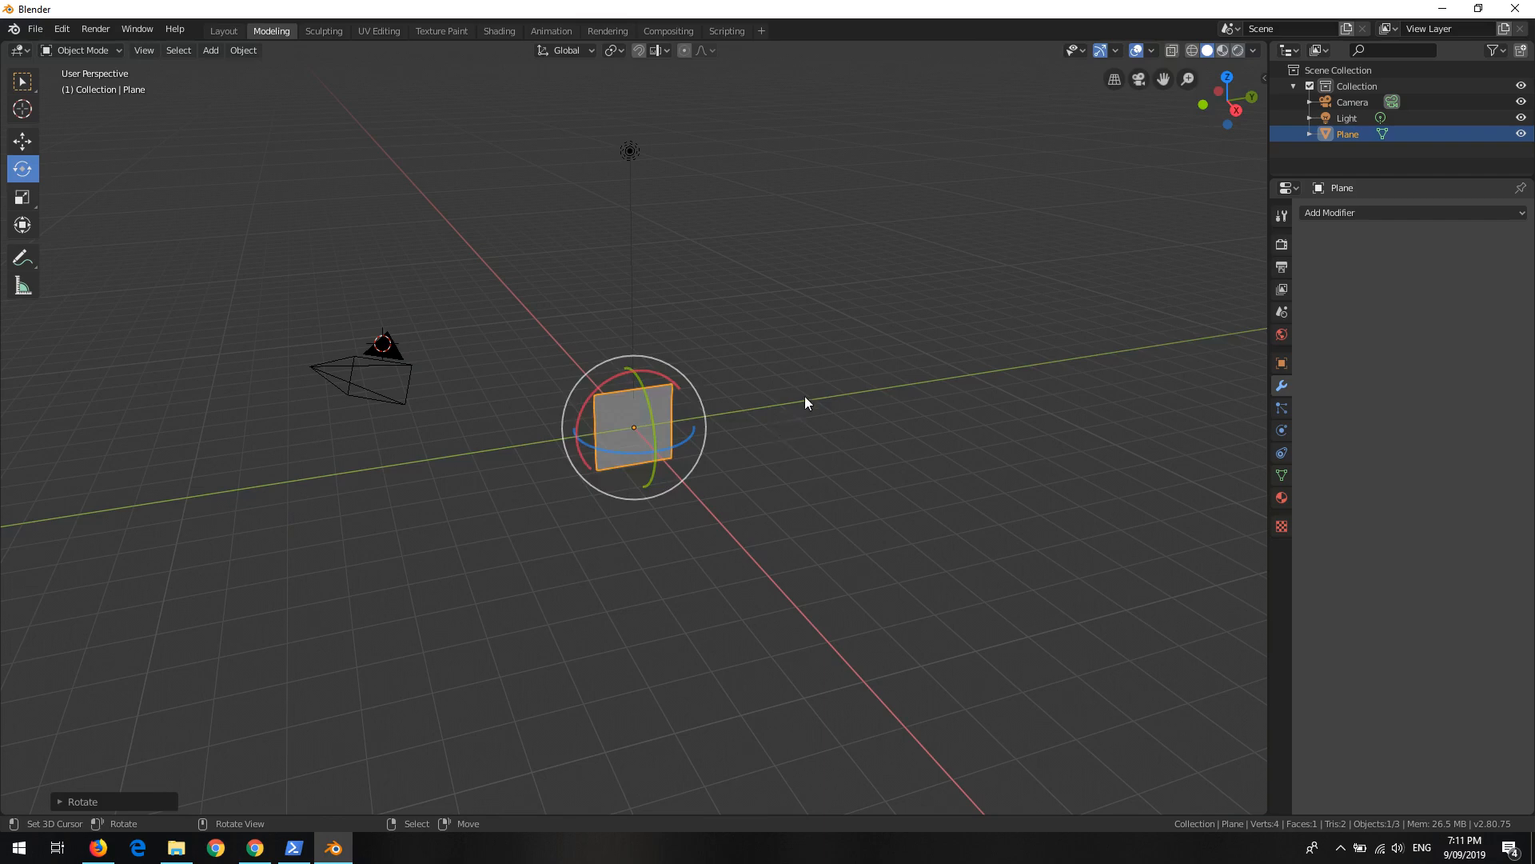
left_click(16, 88)
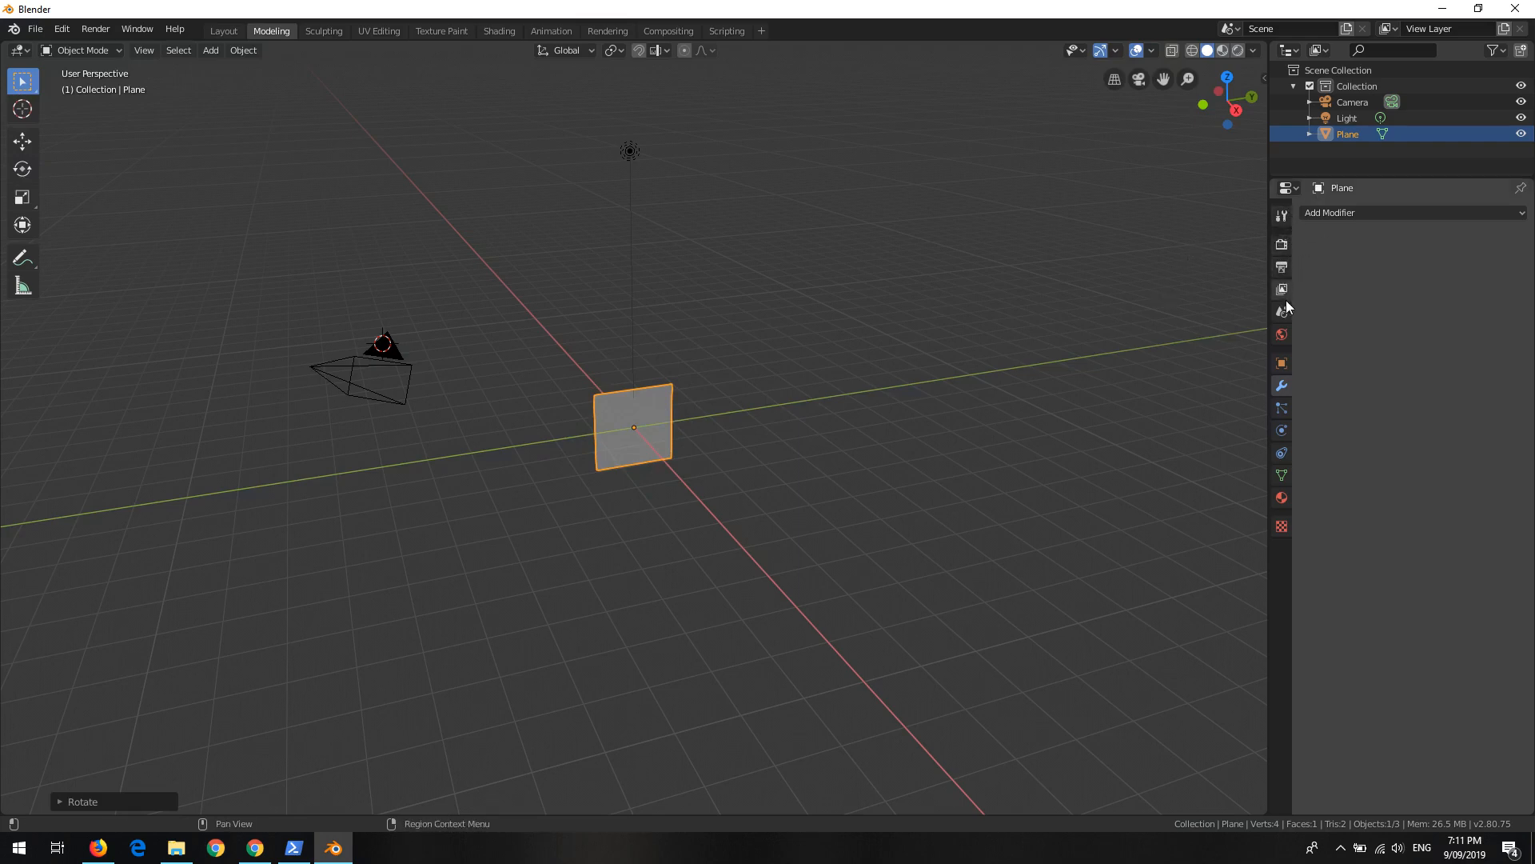
Step: Set the plane's Y rotation to exactly 90° in its object transform properties
left_click(1280, 364)
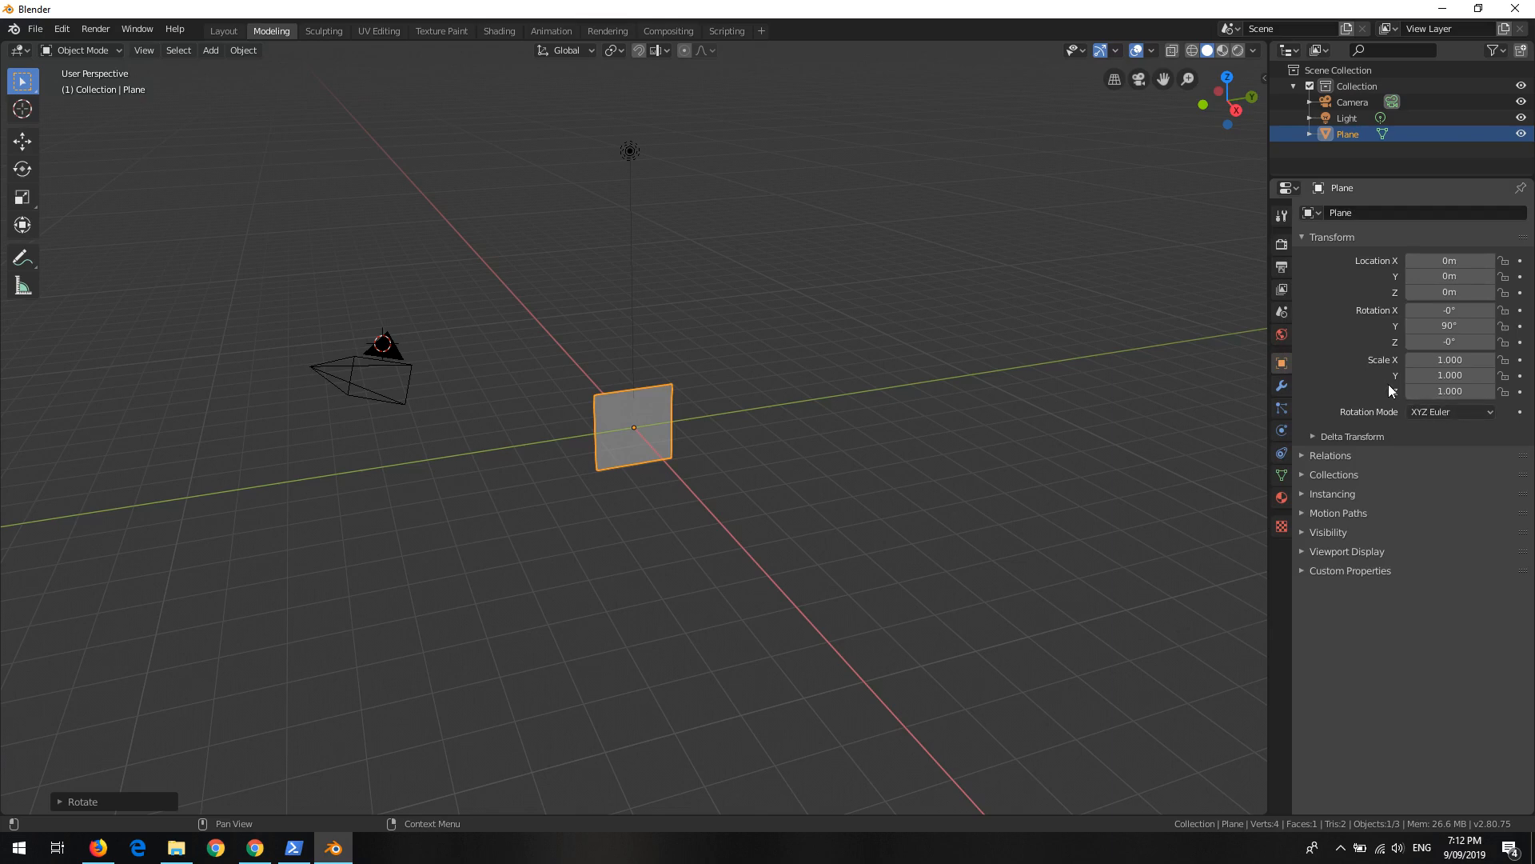
left_click(1464, 326)
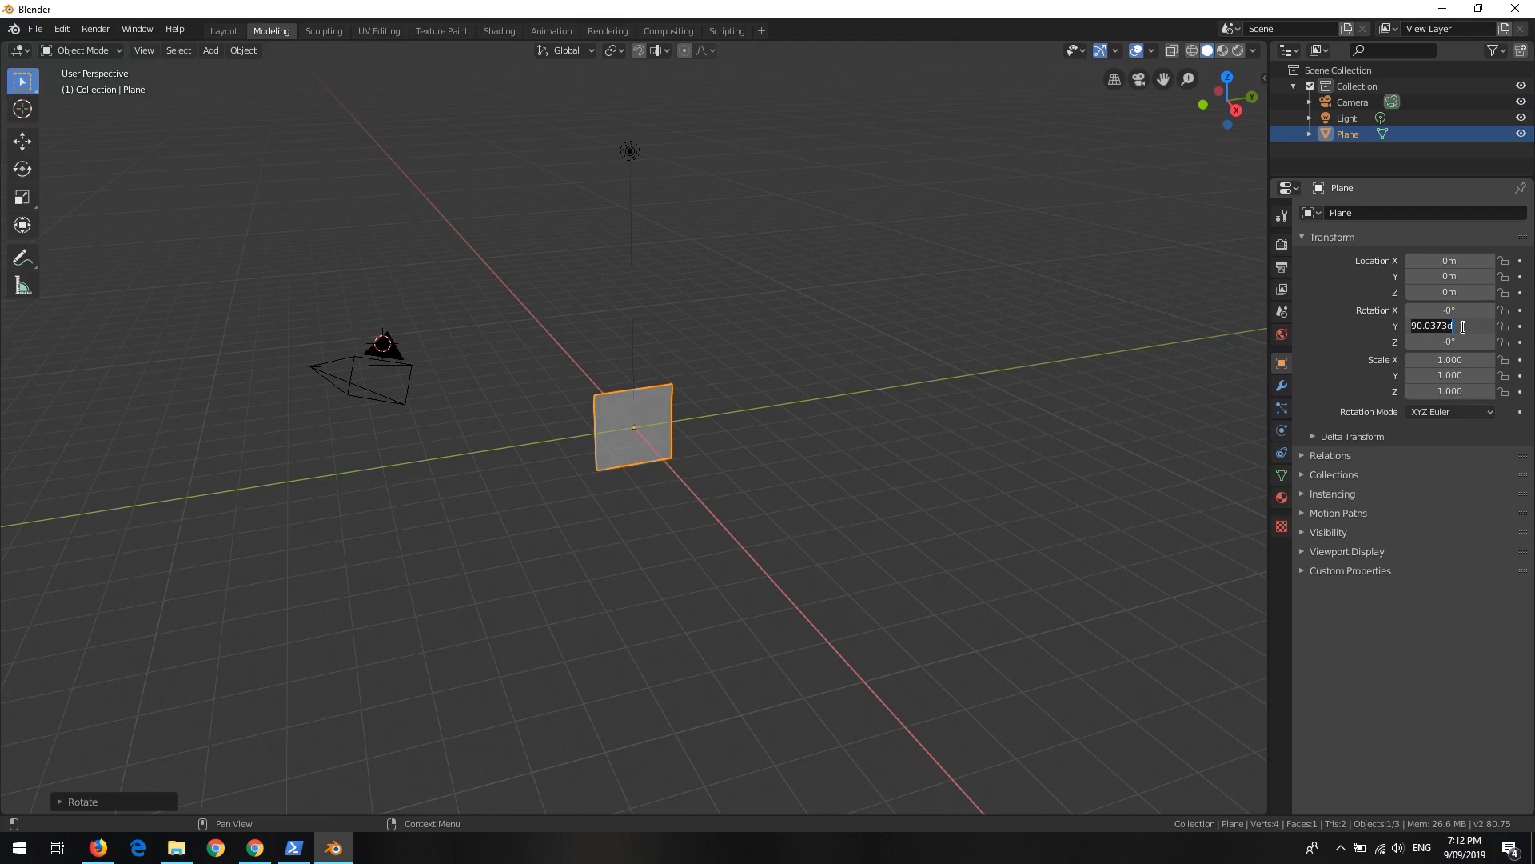
type("90")
key("Return")
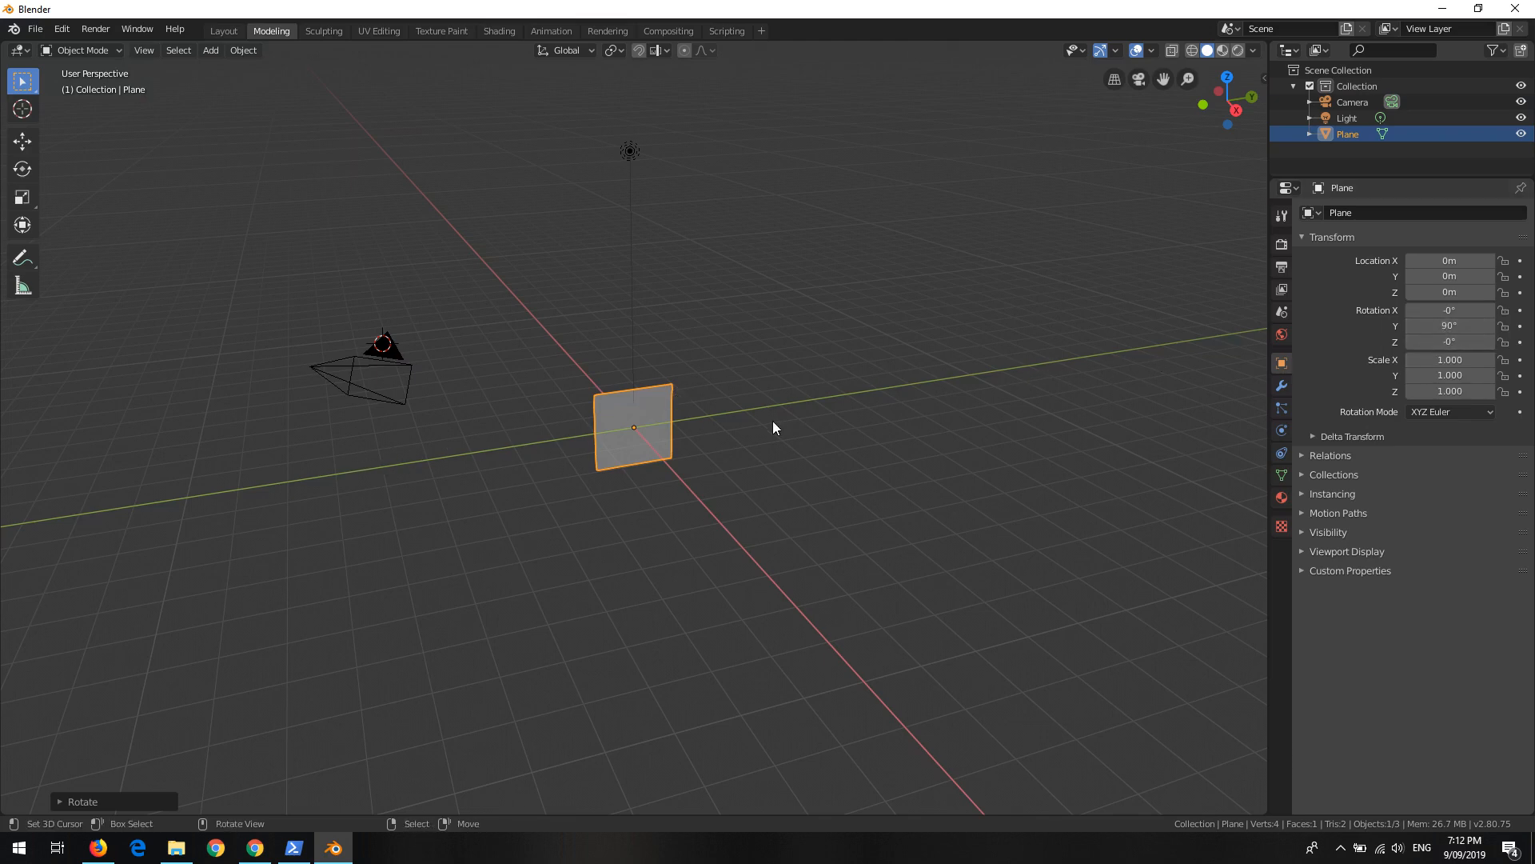
Step: Tilt the plane to a Y rotation of 65.3° and restore it to 90°
mouse_move(1450, 326)
left_mouse_down()
mouse_move(1371, 325)
mouse_move(1439, 325)
mouse_move(1407, 326)
mouse_move(1421, 323)
left_mouse_up()
left_click(1438, 326)
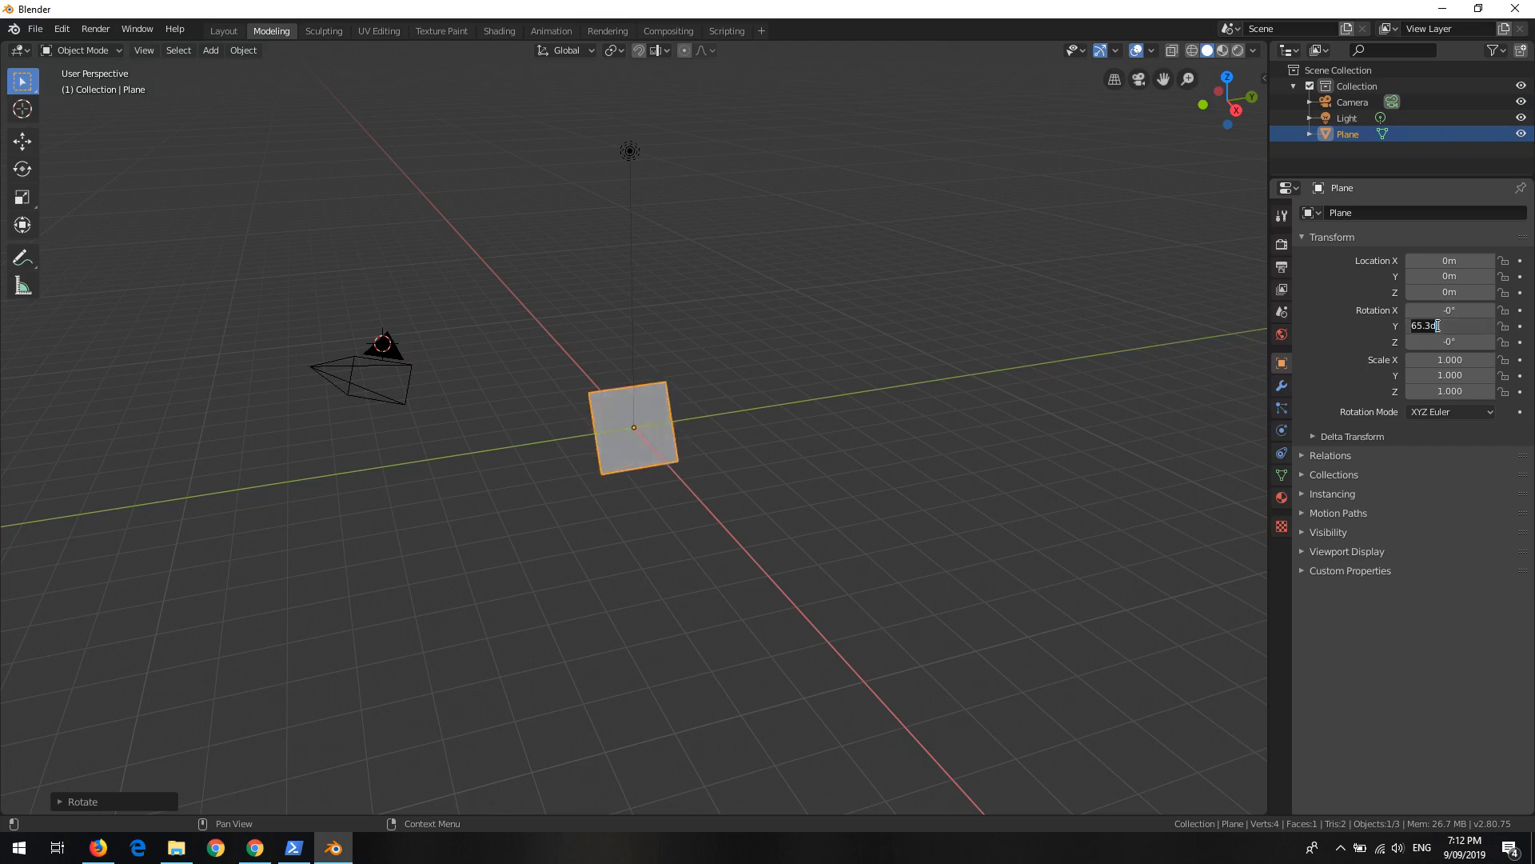
type("90")
key("Return")
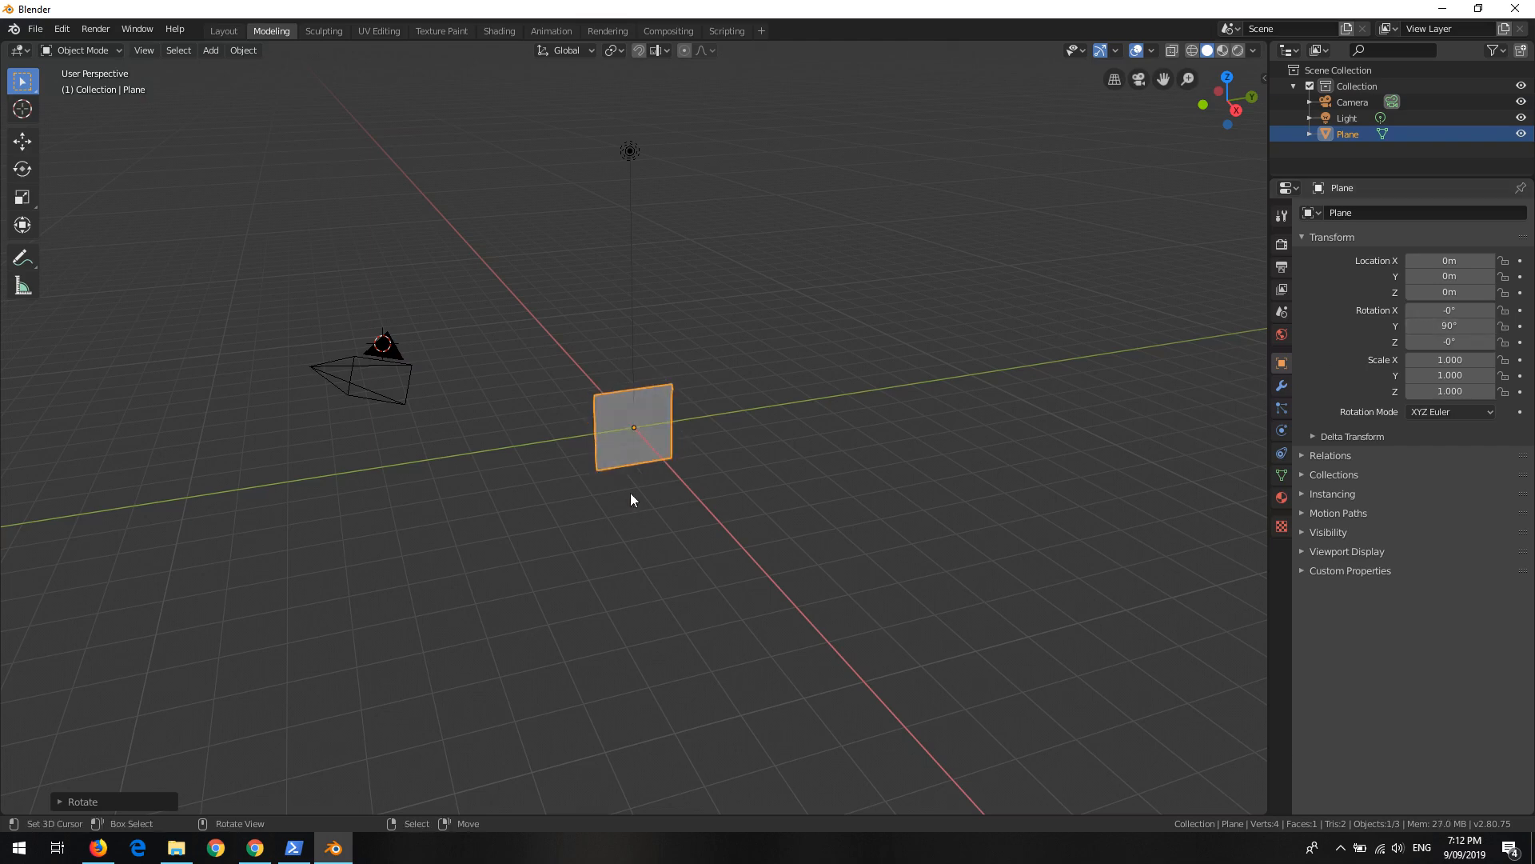
Step: Examine the upright plane at several zoom distances and from another viewing angle
scroll(635, 440, "up", 4)
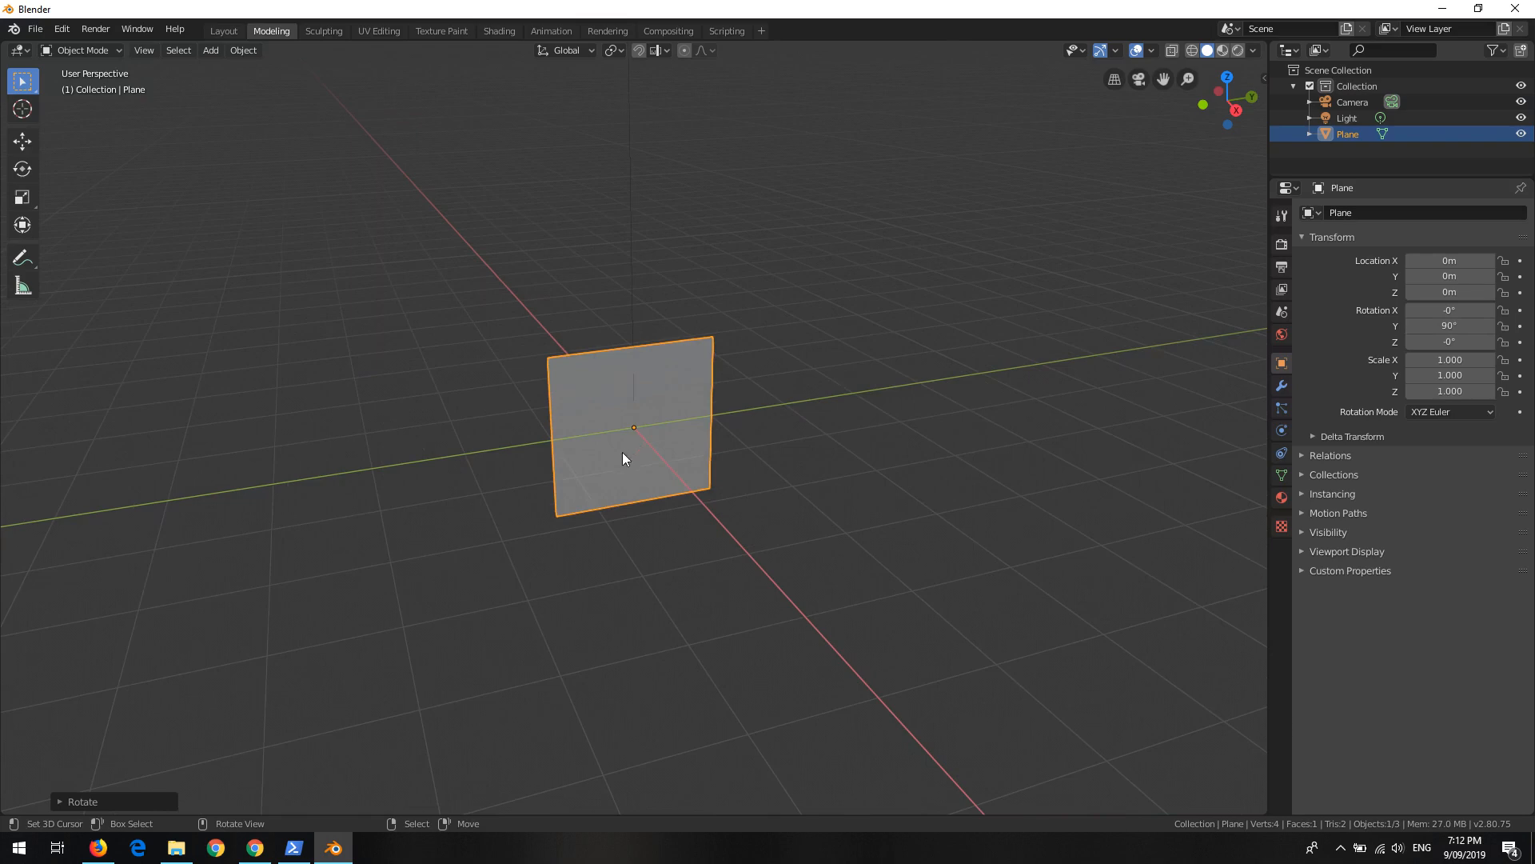
scroll(646, 469, "down", 2)
scroll(646, 469, "down", 4)
scroll(612, 410, "up", 10)
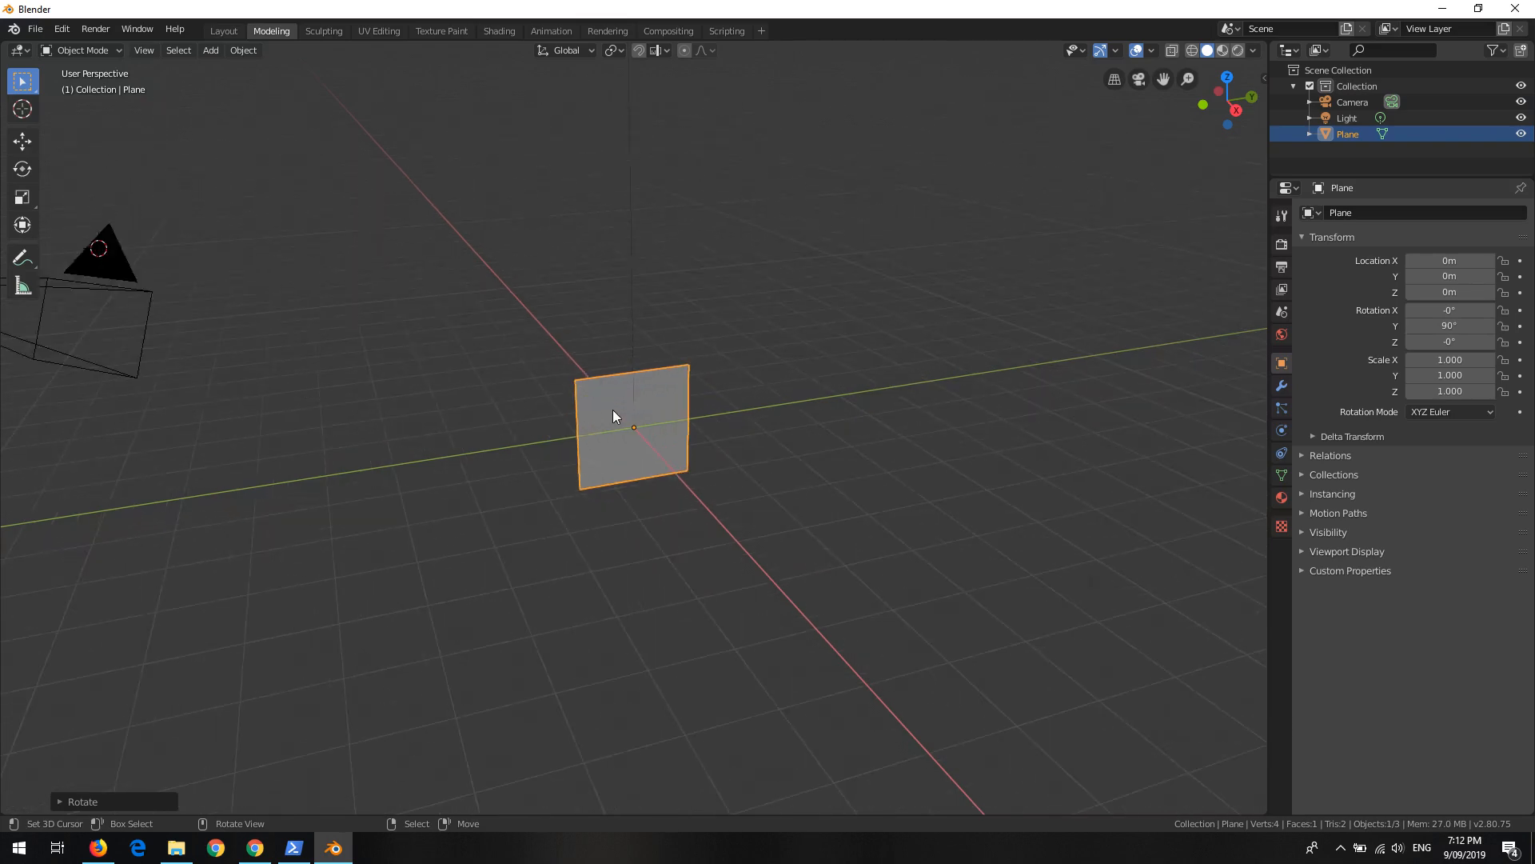
scroll(613, 409, "down", 3)
scroll(613, 410, "up", 3)
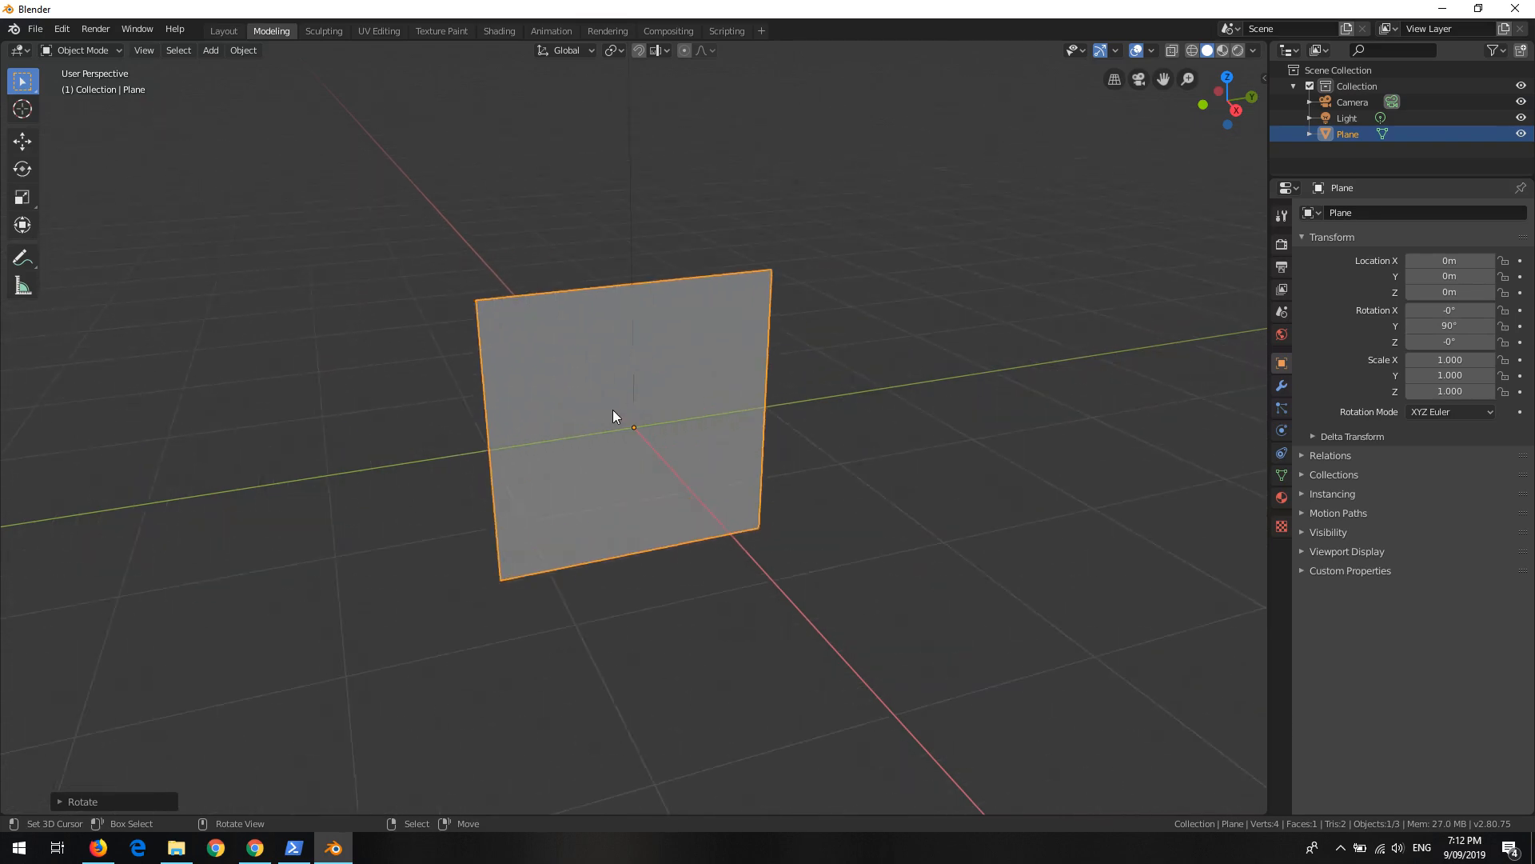
scroll(612, 409, "down", 4)
scroll(612, 410, "up", 4)
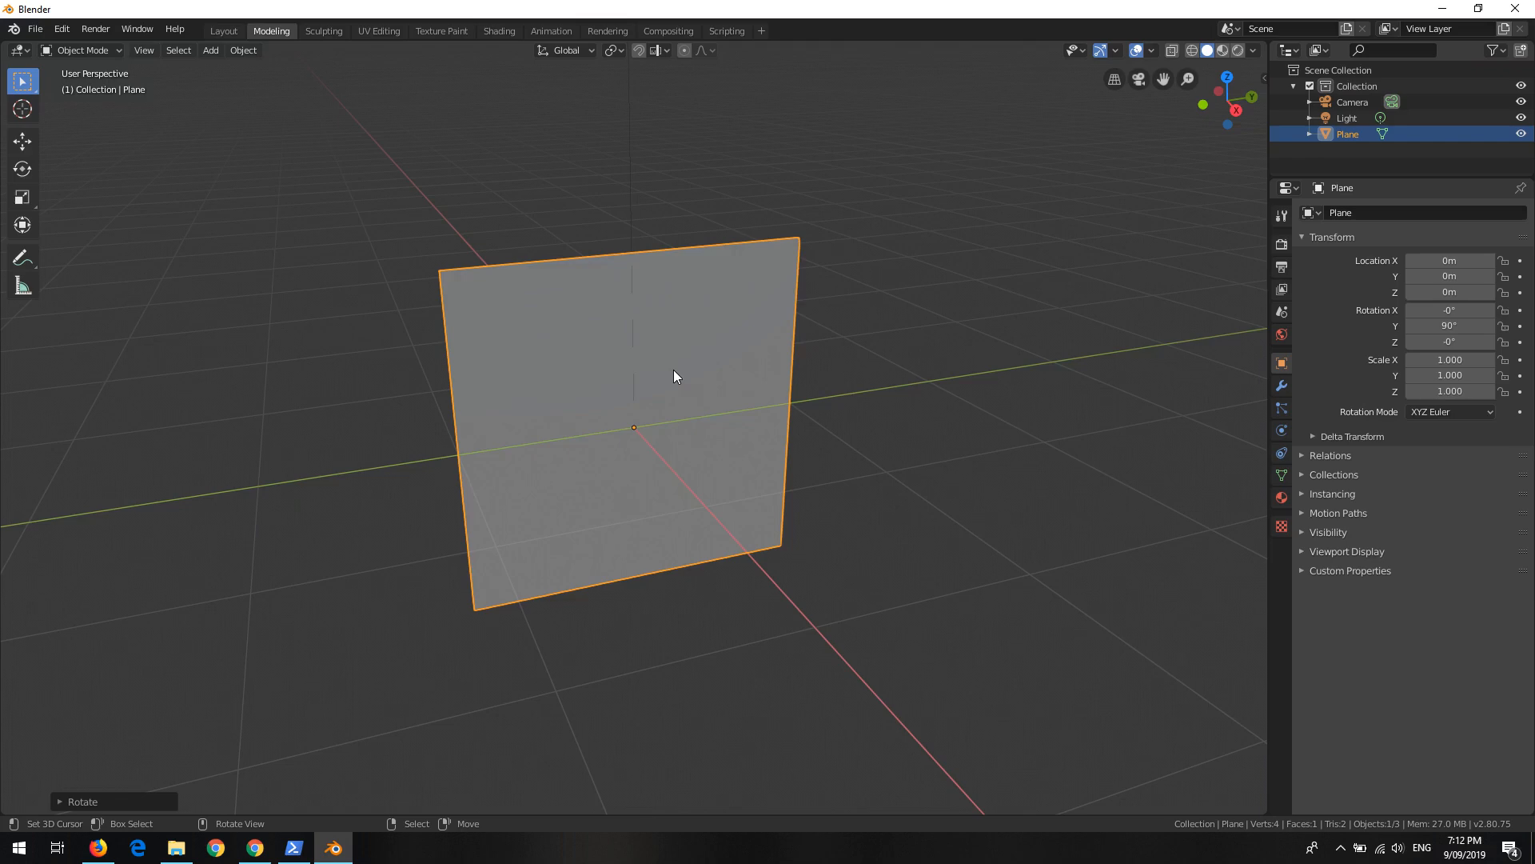
scroll(674, 371, "up", 3)
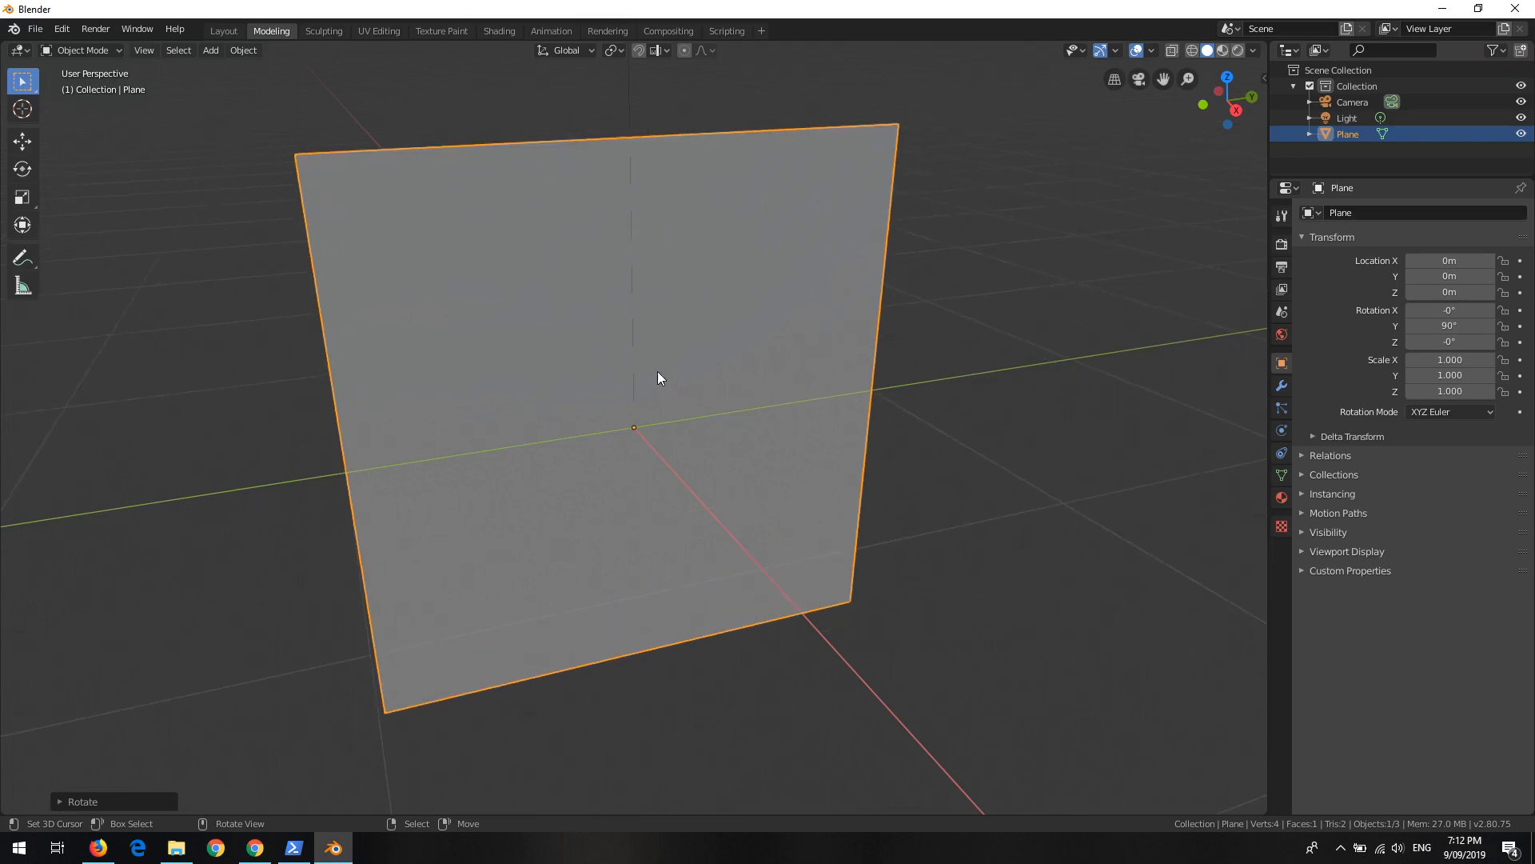
middle_click_drag(826, 330, 750, 332)
scroll(579, 387, "down", 2)
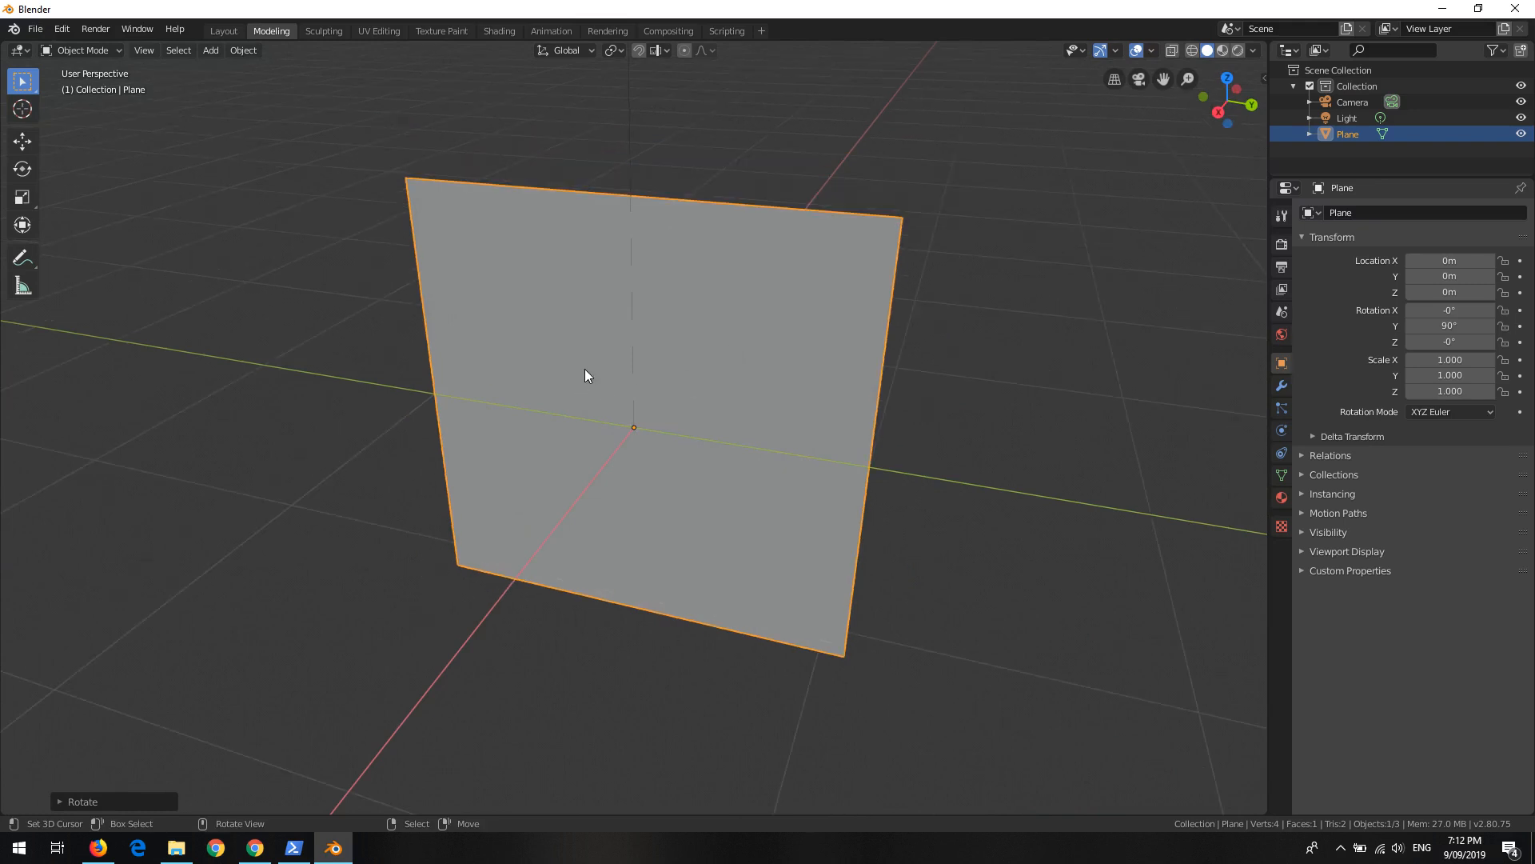
scroll(585, 371, "down", 2)
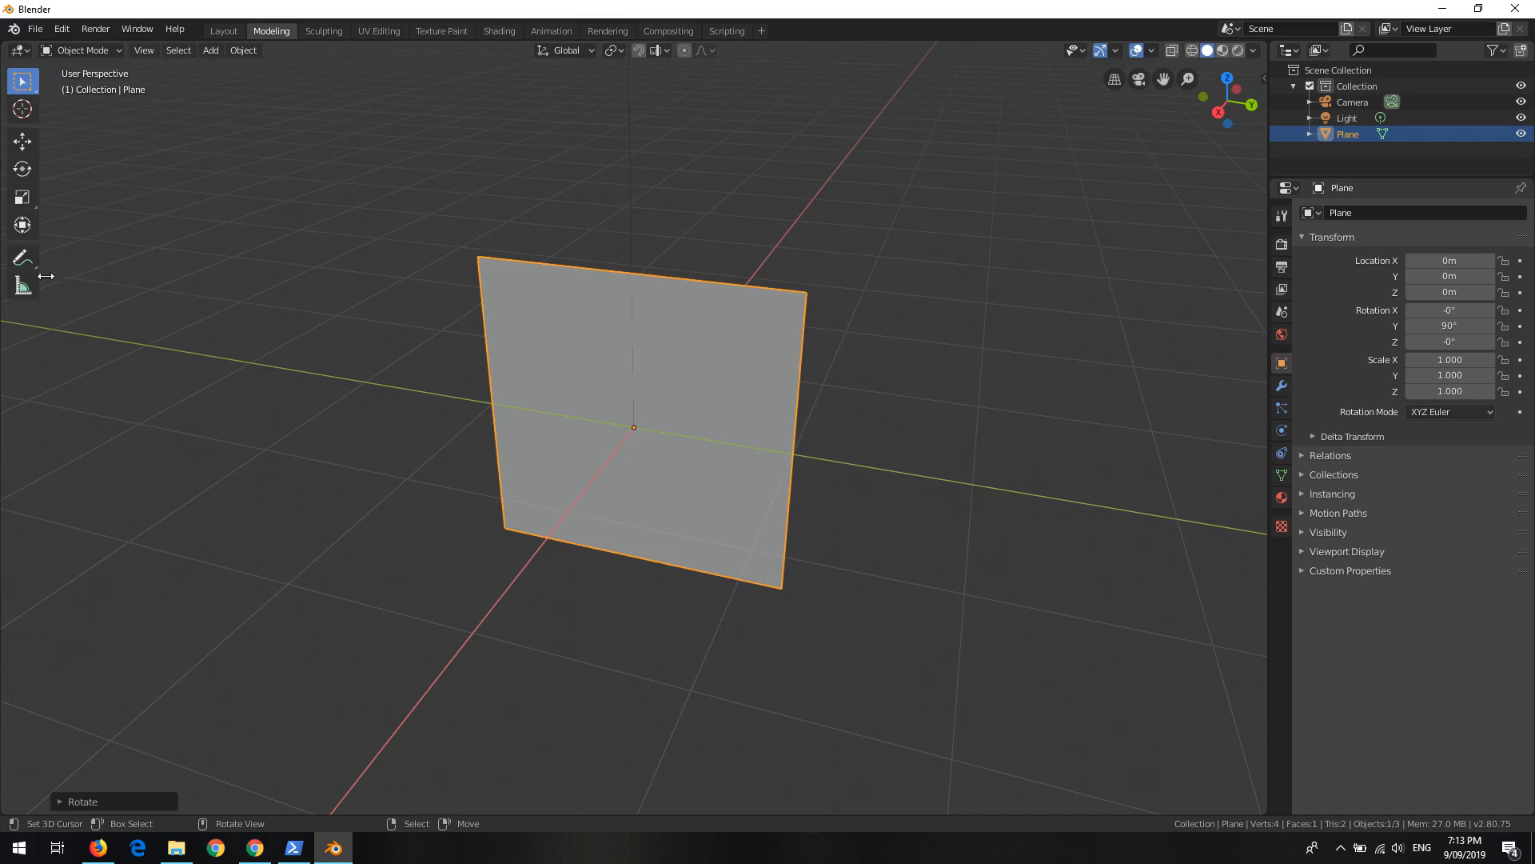
Step: Move the plane up along Z to about 1 m so its lower edge sits on the Y axis line
left_click(22, 143)
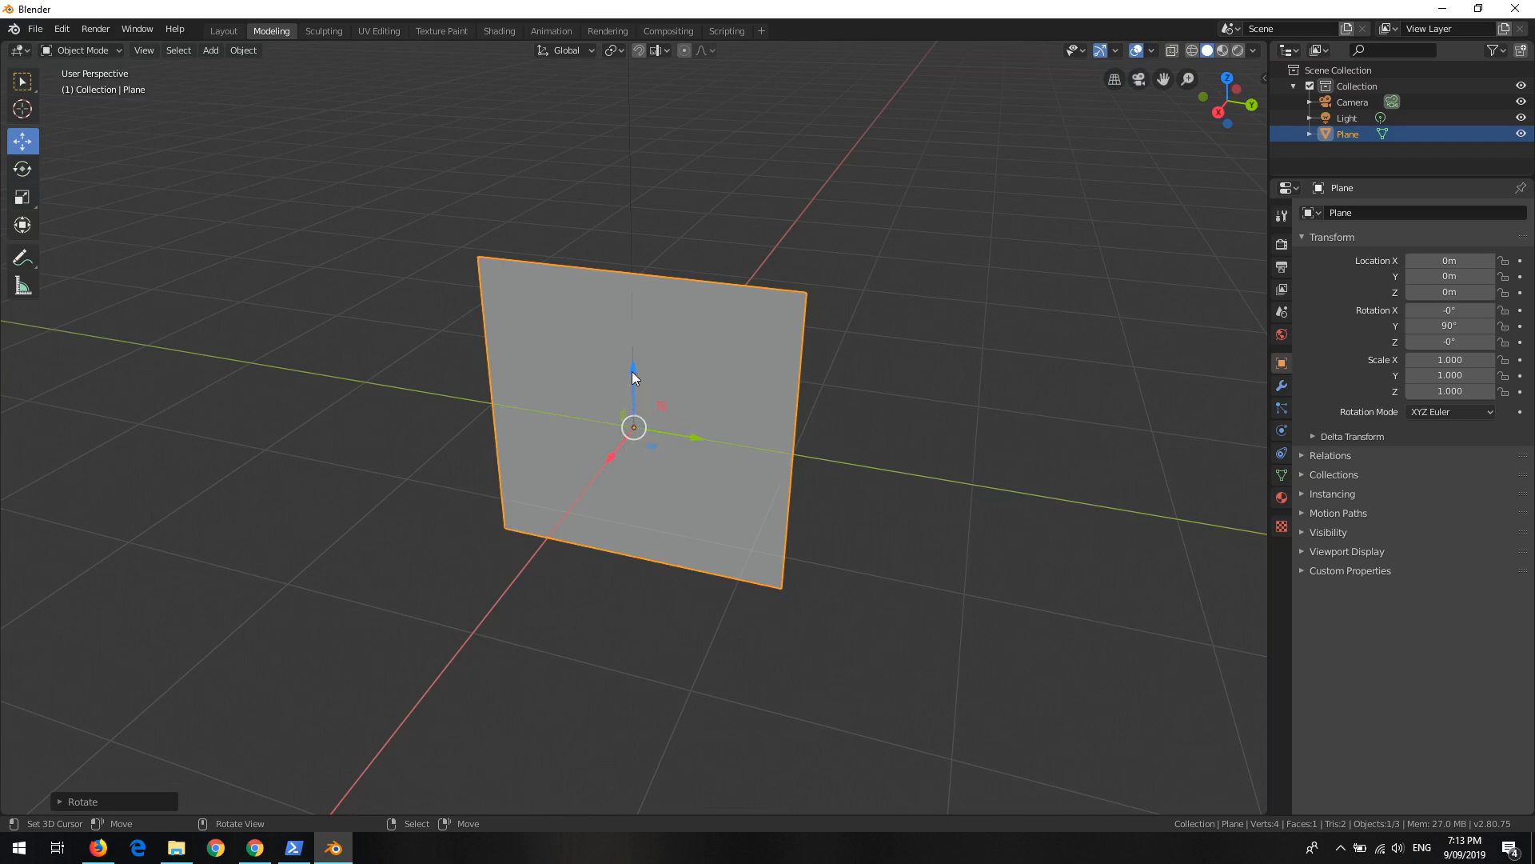
left_click_drag(632, 371, 625, 217)
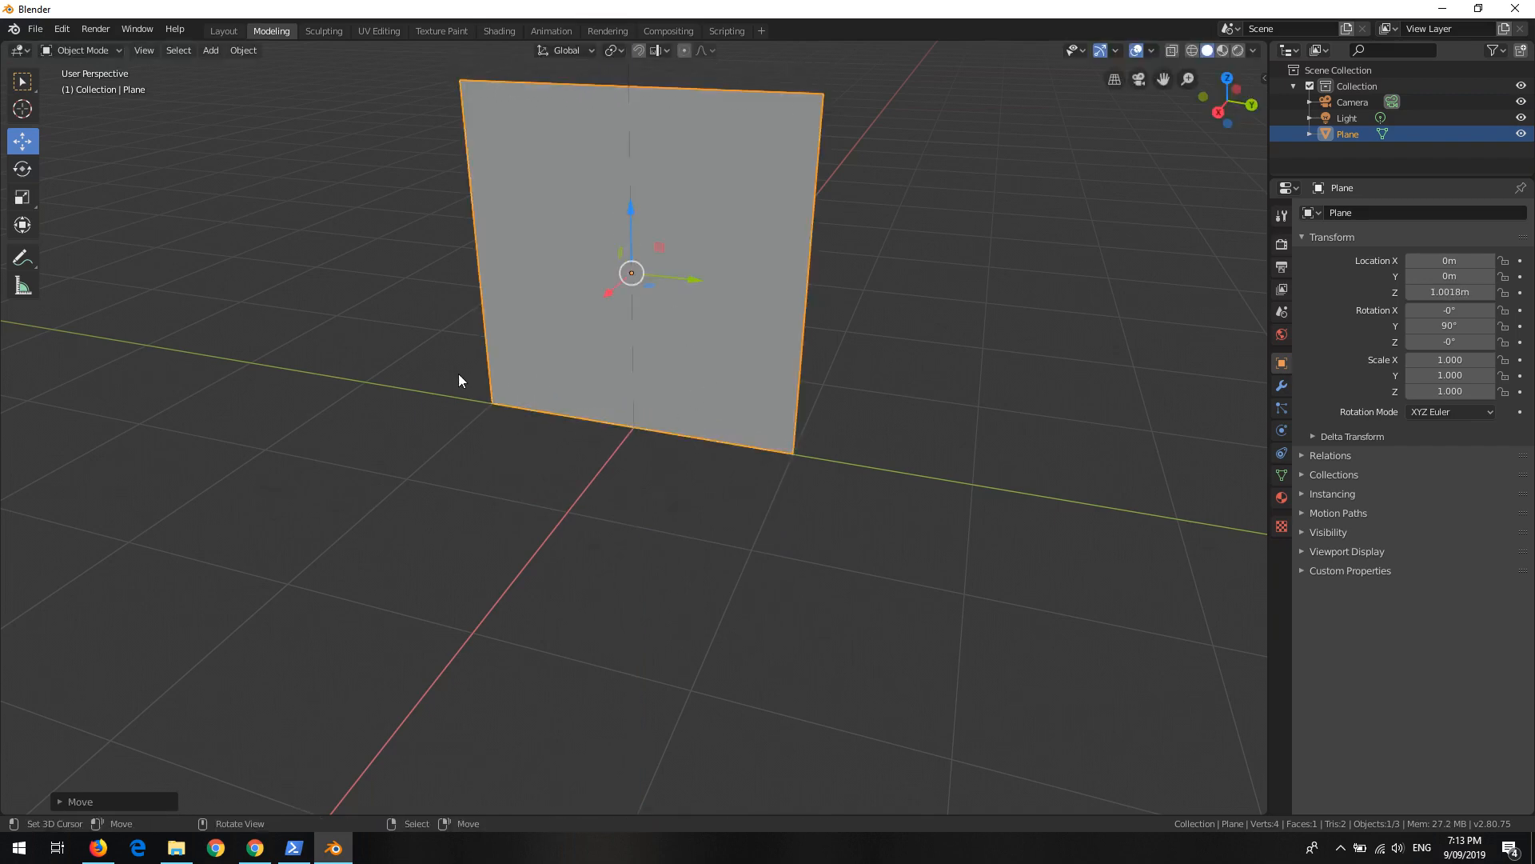
middle_click_drag(458, 373, 490, 383)
middle_click_drag(535, 319, 558, 368, "shift")
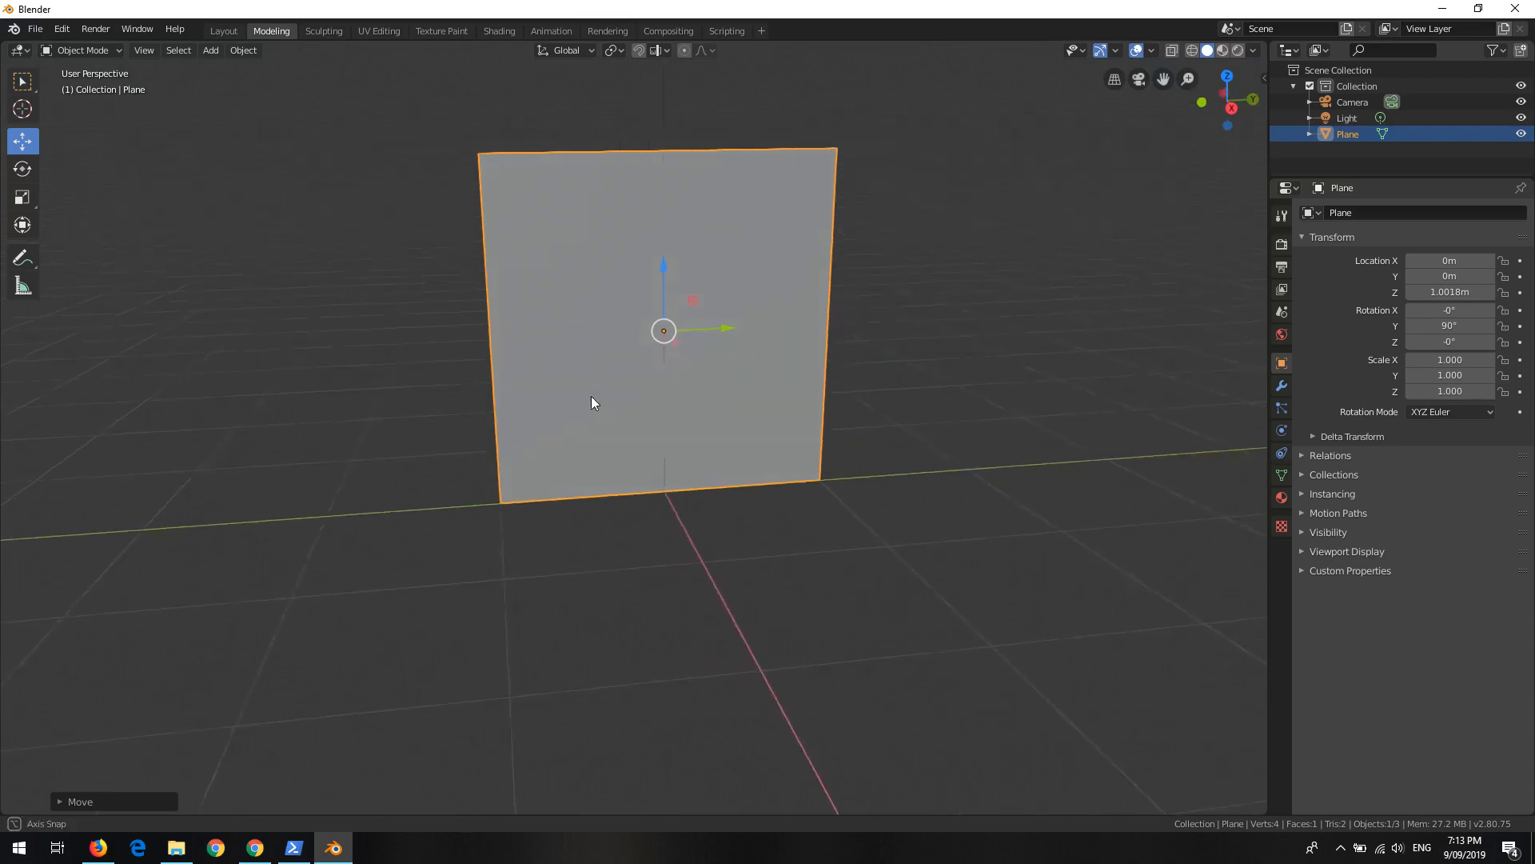
mouse_move(592, 400)
middle_mouse_down()
mouse_move(664, 419)
mouse_move(637, 422)
mouse_move(570, 339)
mouse_move(648, 367)
mouse_move(612, 389)
middle_mouse_up()
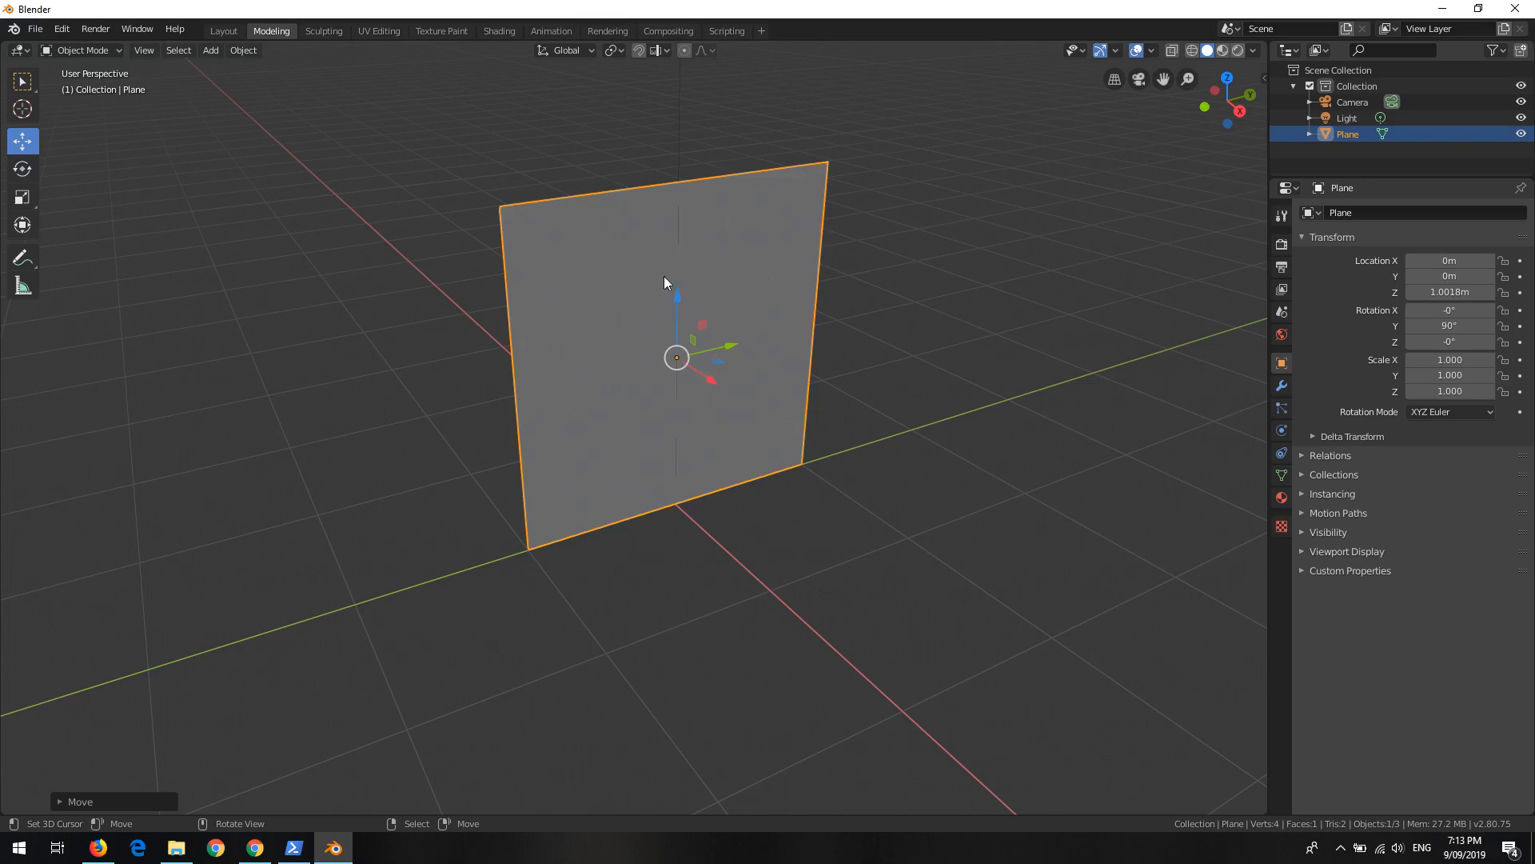
middle_click_drag(600, 240, 457, 344)
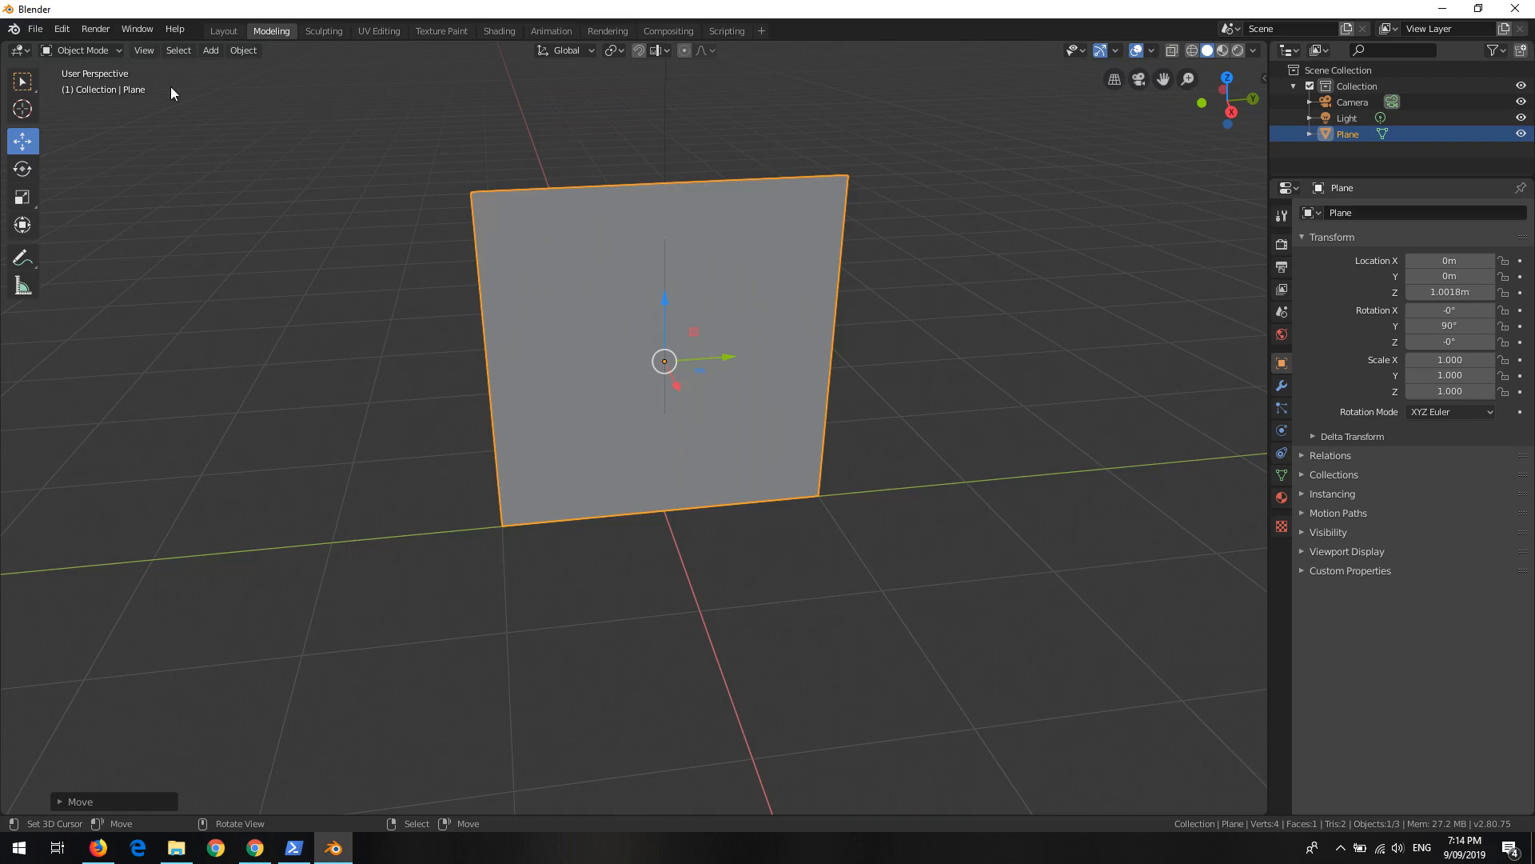
Step: Switch the plane to Edit Mode and select its corner vertices one at a time
left_click(116, 50)
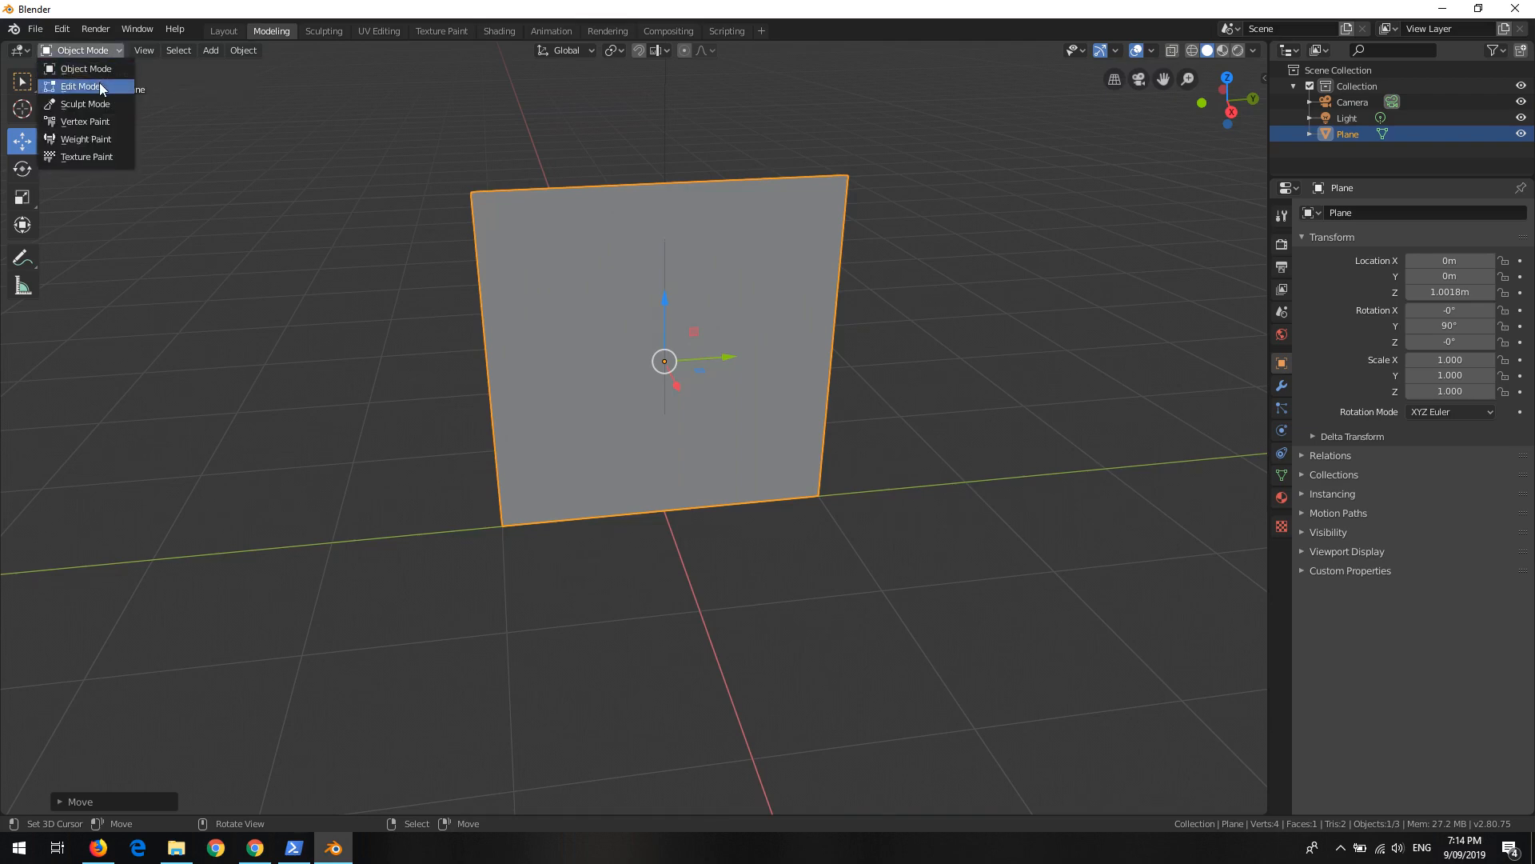
left_click(99, 85)
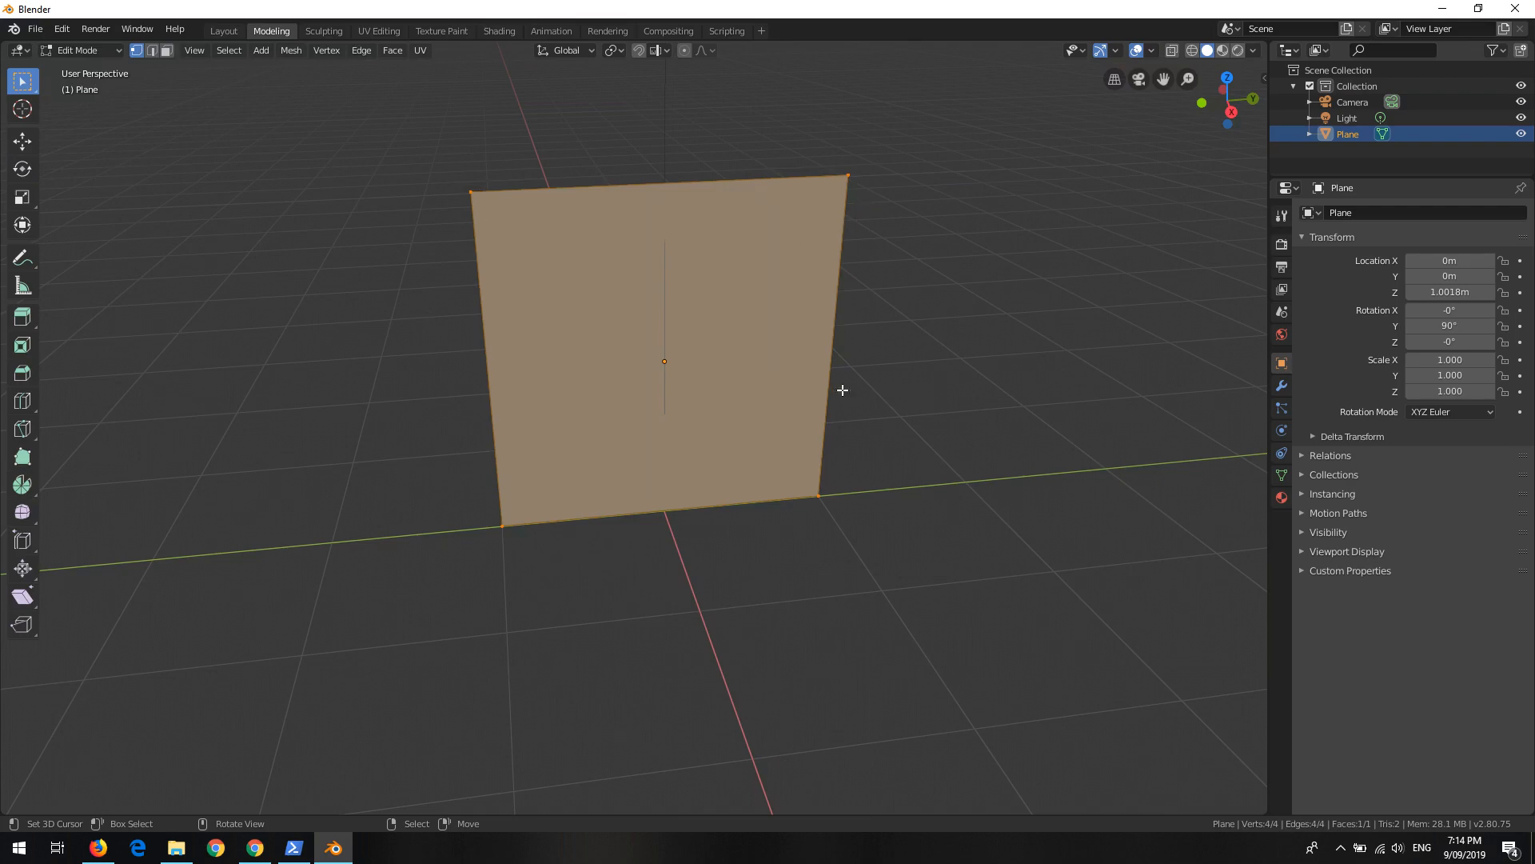
left_click(473, 186)
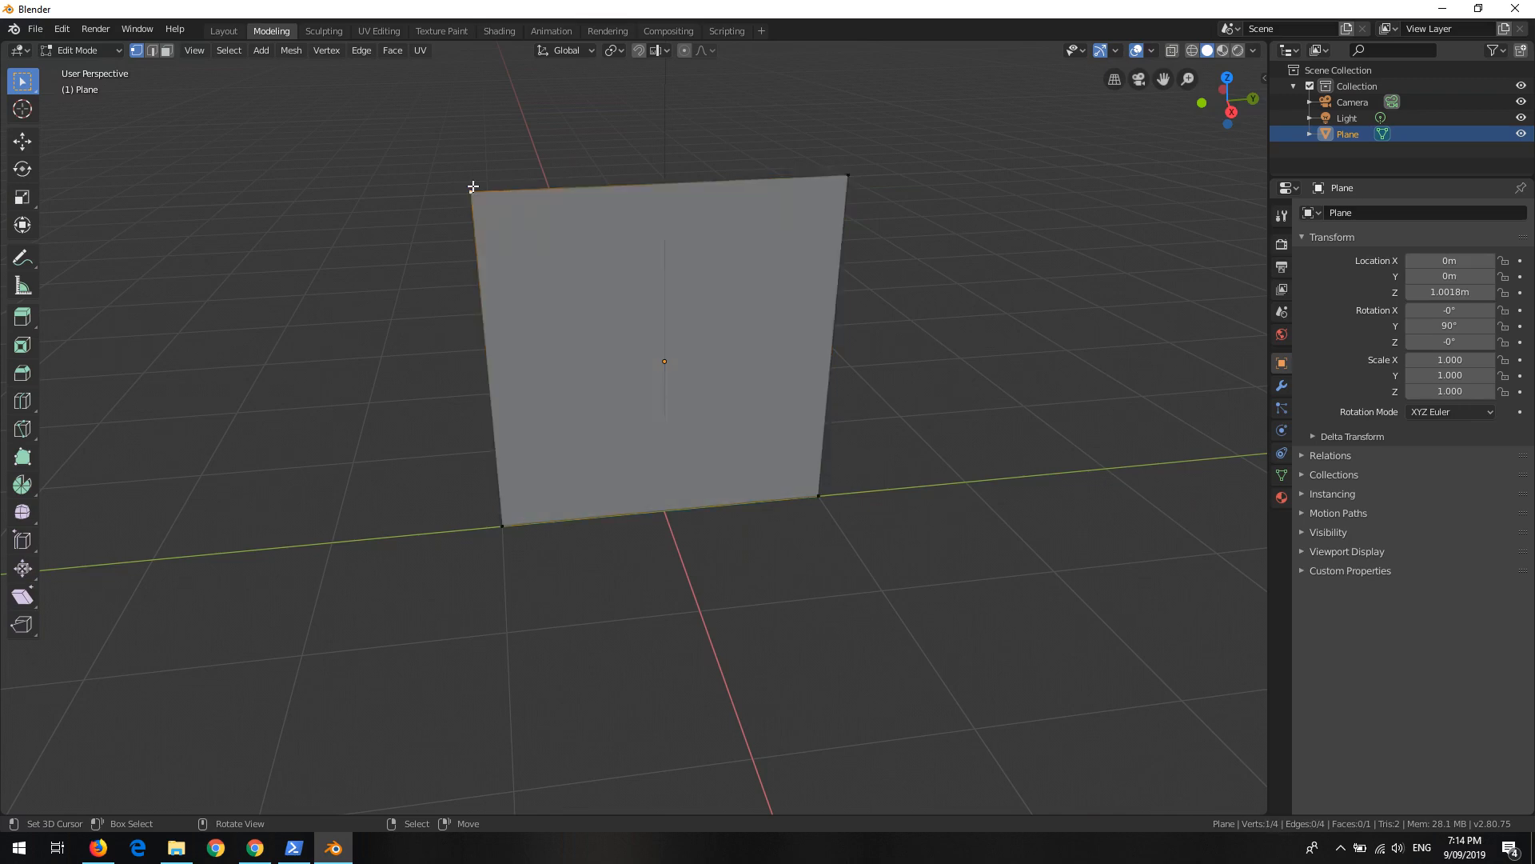
left_click(847, 174)
left_click(479, 199)
left_click(492, 536)
left_click(503, 529)
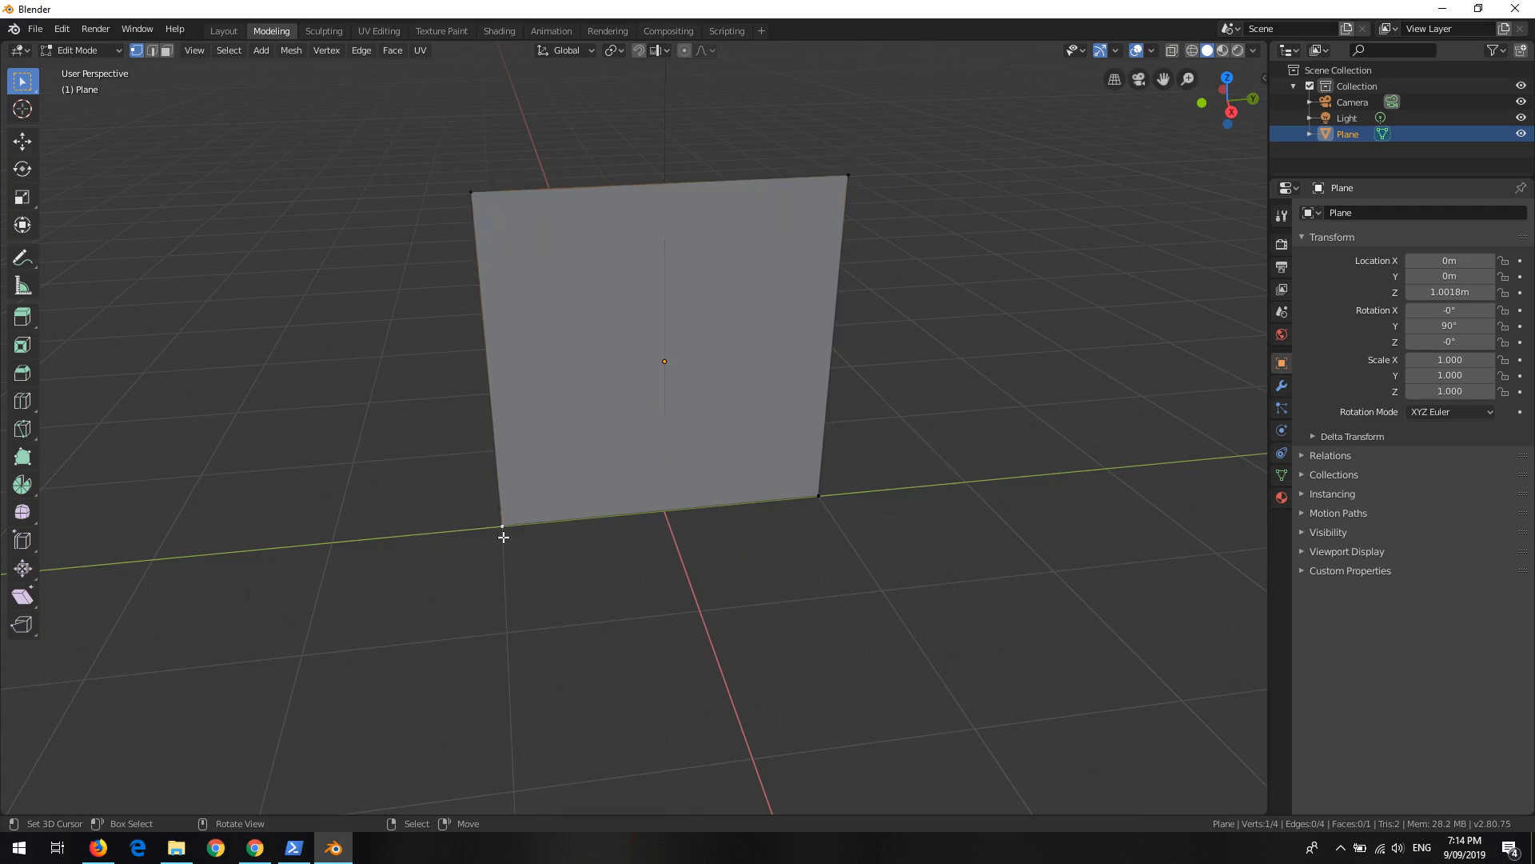
left_click(476, 199)
left_click(505, 525)
left_click(862, 173)
left_click(826, 491)
Step: Move the plane's upper-left vertex outward along the Y axis so the left edge slants
left_click(462, 194)
left_click(34, 147)
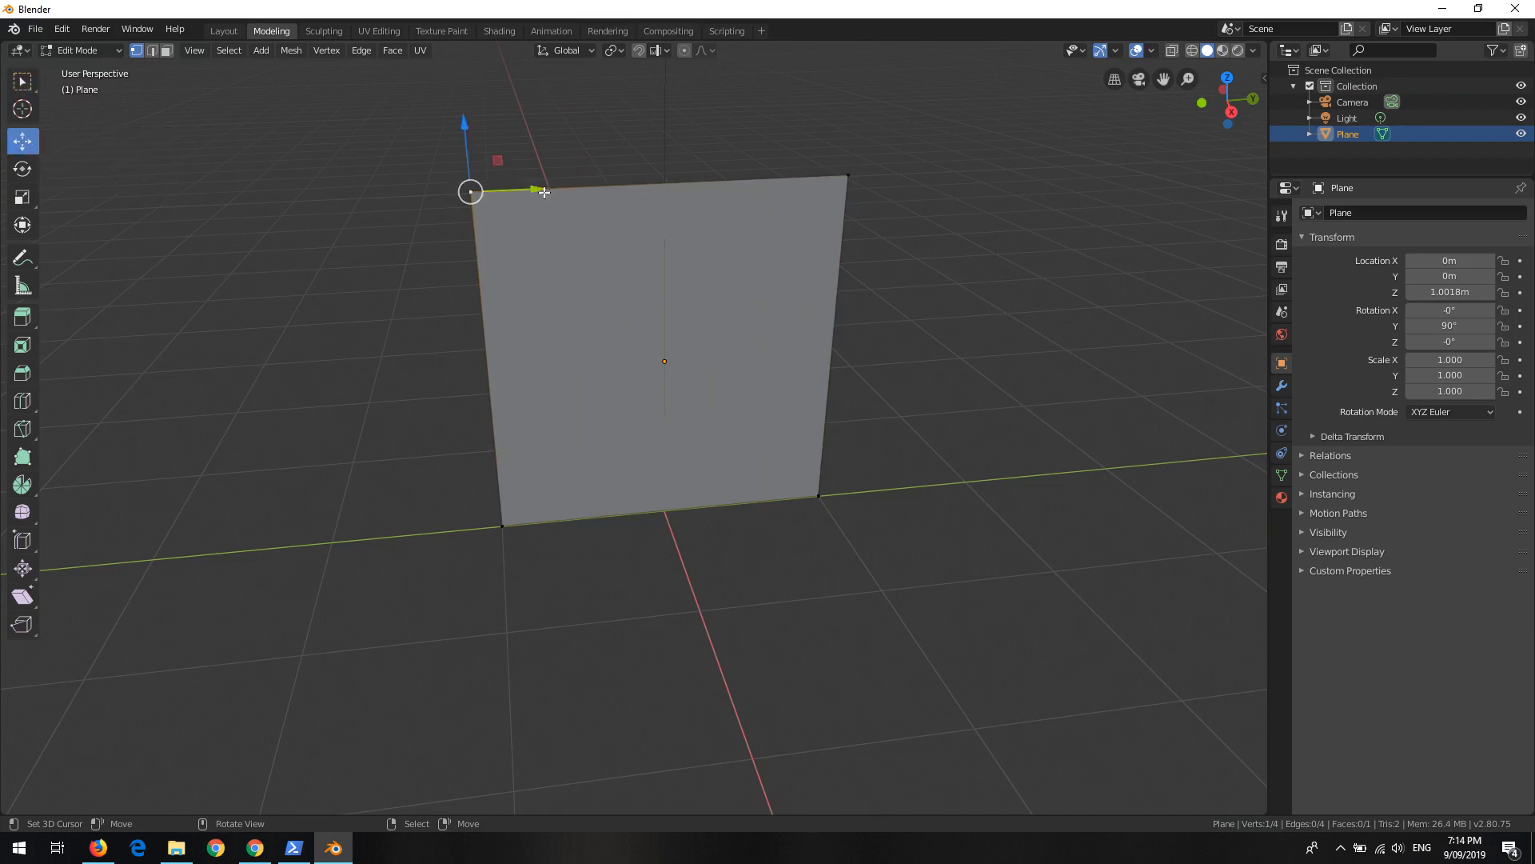
left_click_drag(550, 192, 449, 211)
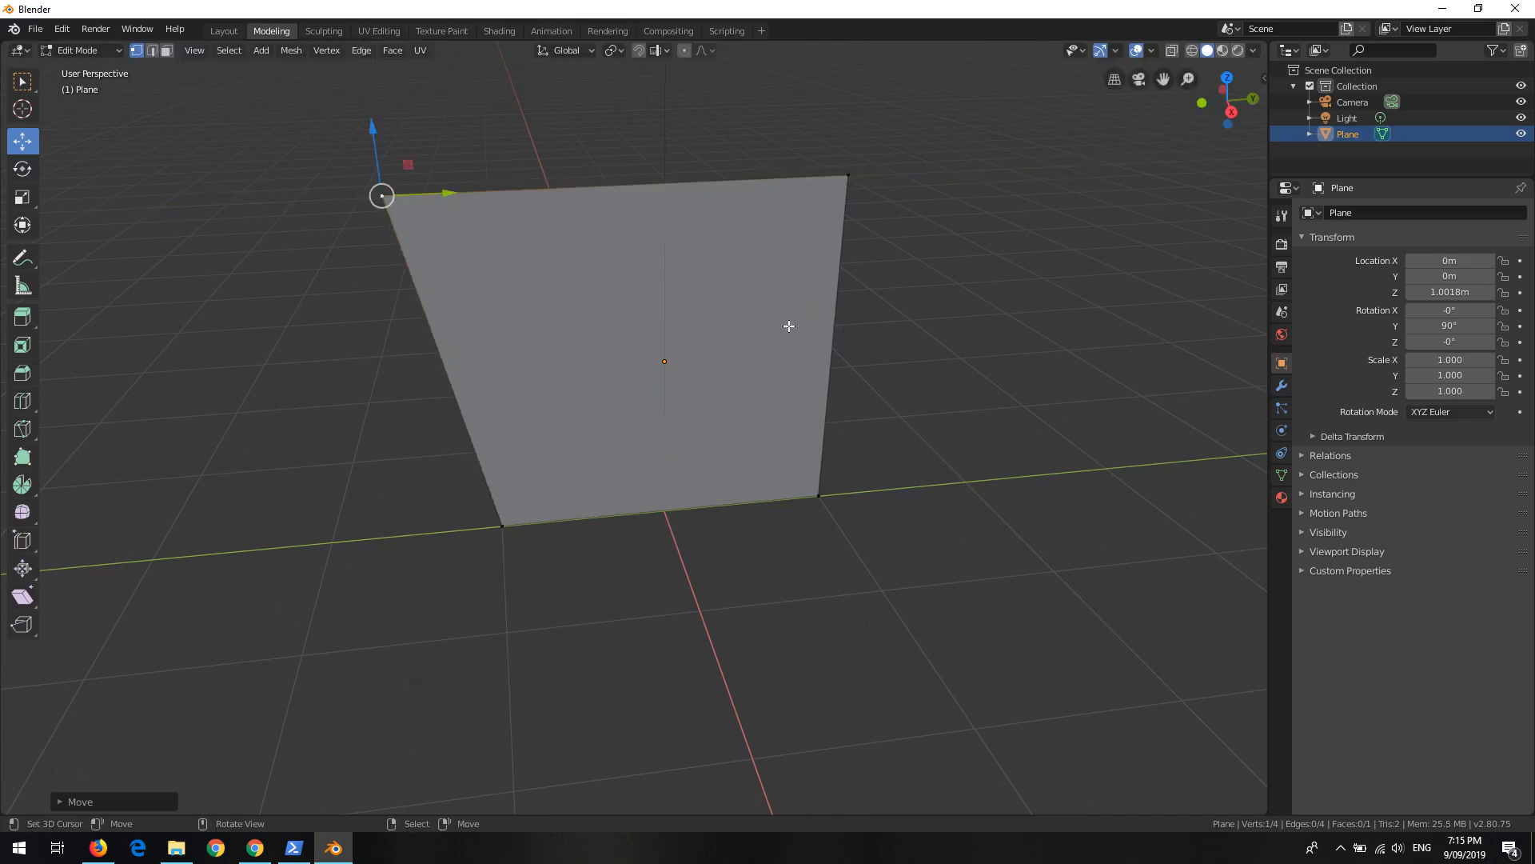
Step: Adjust the plane's Z location, setting it to 0 m and finally to exactly 1 m
mouse_move(1452, 293)
left_mouse_down()
mouse_move(1439, 293)
mouse_move(1452, 291)
left_mouse_up()
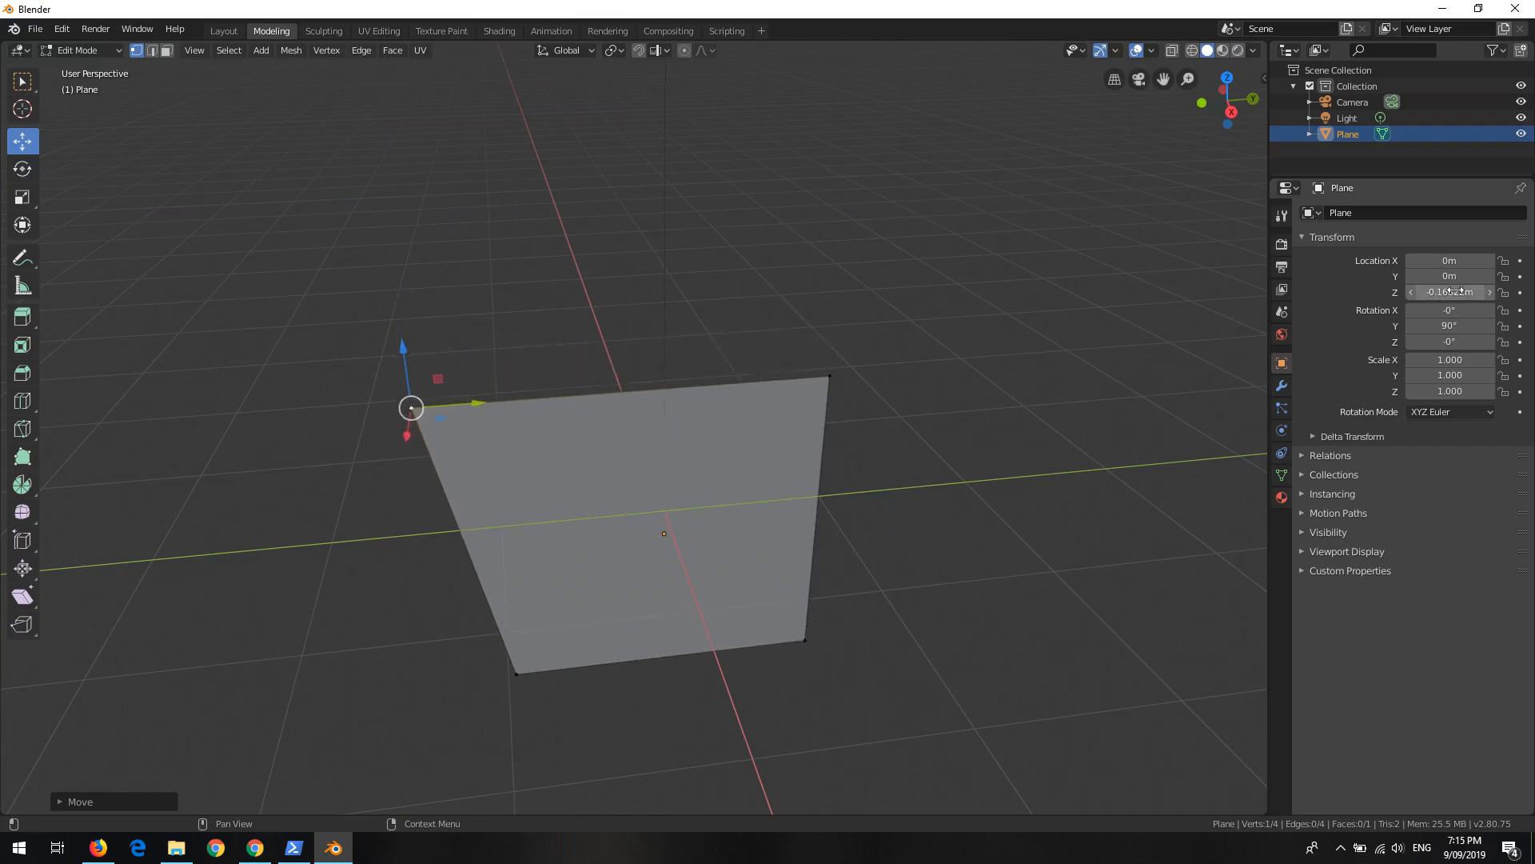
left_click(1453, 291)
type("0")
key("Return")
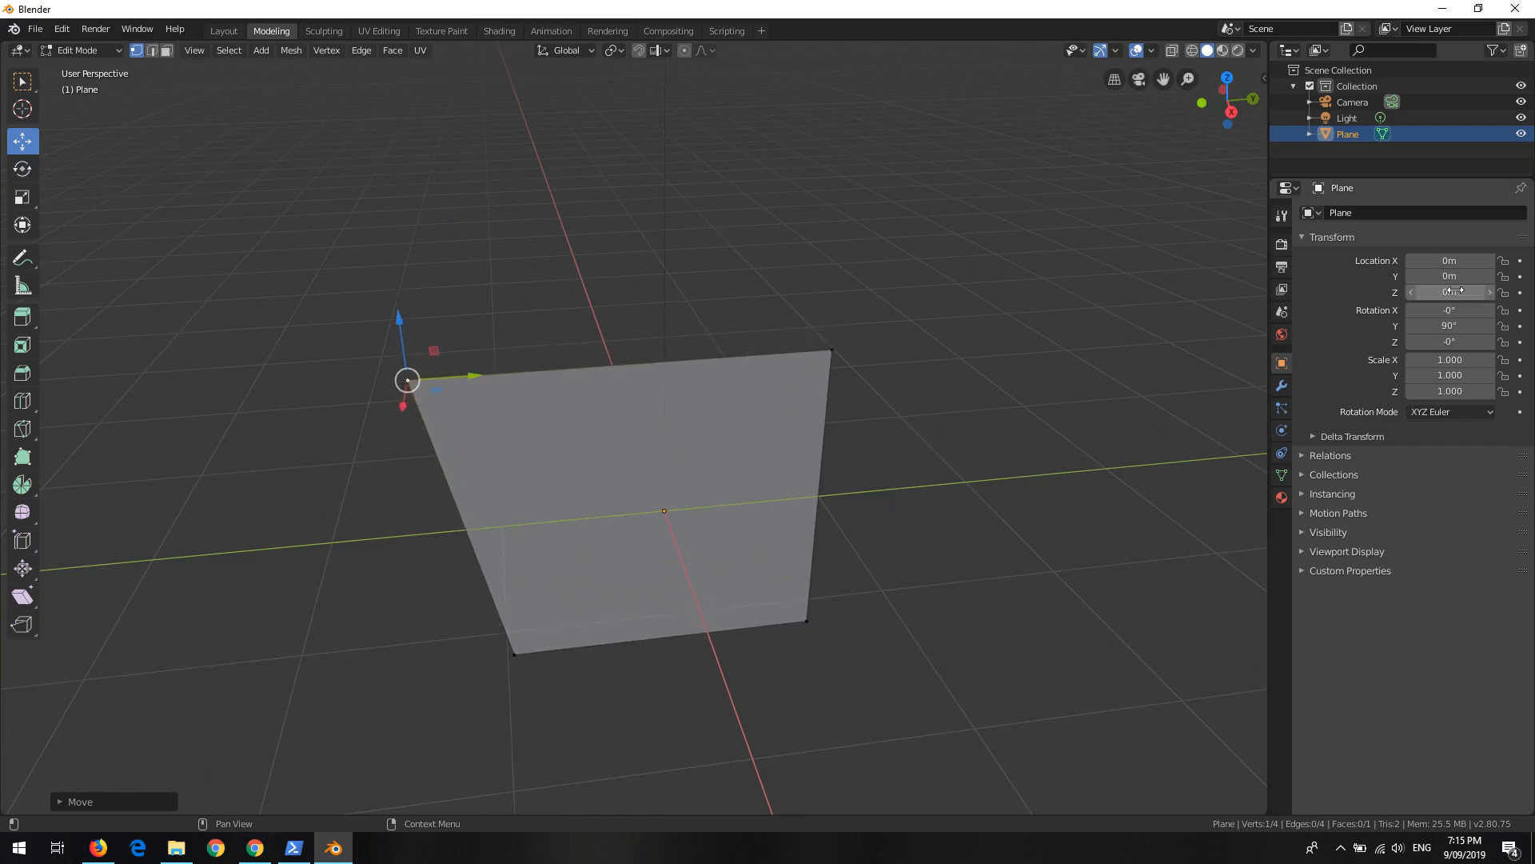
left_click_drag(1453, 290, 1461, 291)
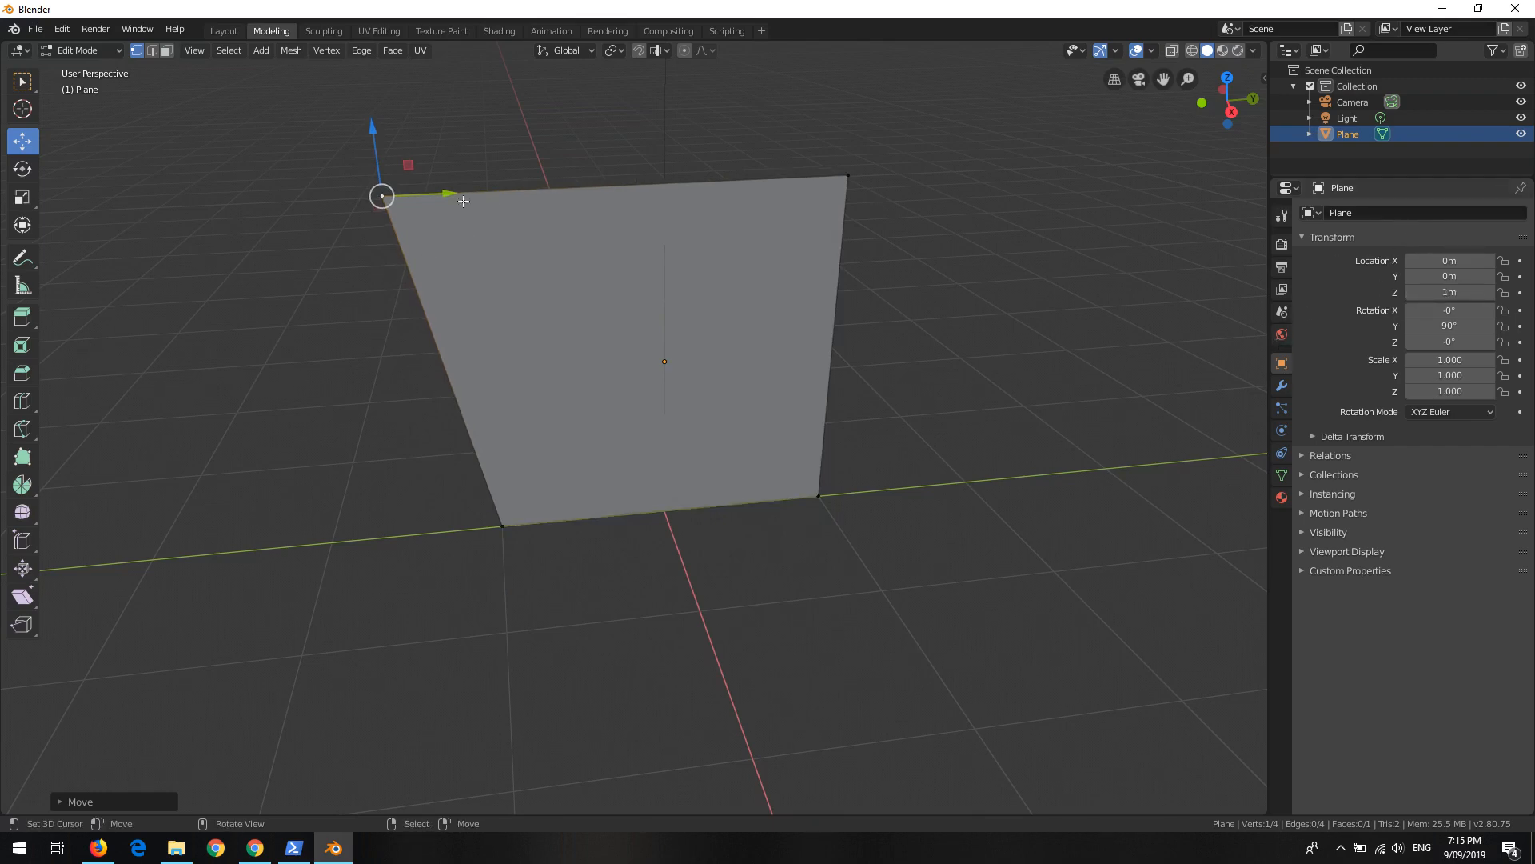
Step: Nudge the plane's upper-left vertex slightly further outward along the Y axis and reselect it after checking the lower-left vertex
mouse_move(464, 201)
left_mouse_down()
mouse_move(631, 199)
mouse_move(447, 200)
left_mouse_up()
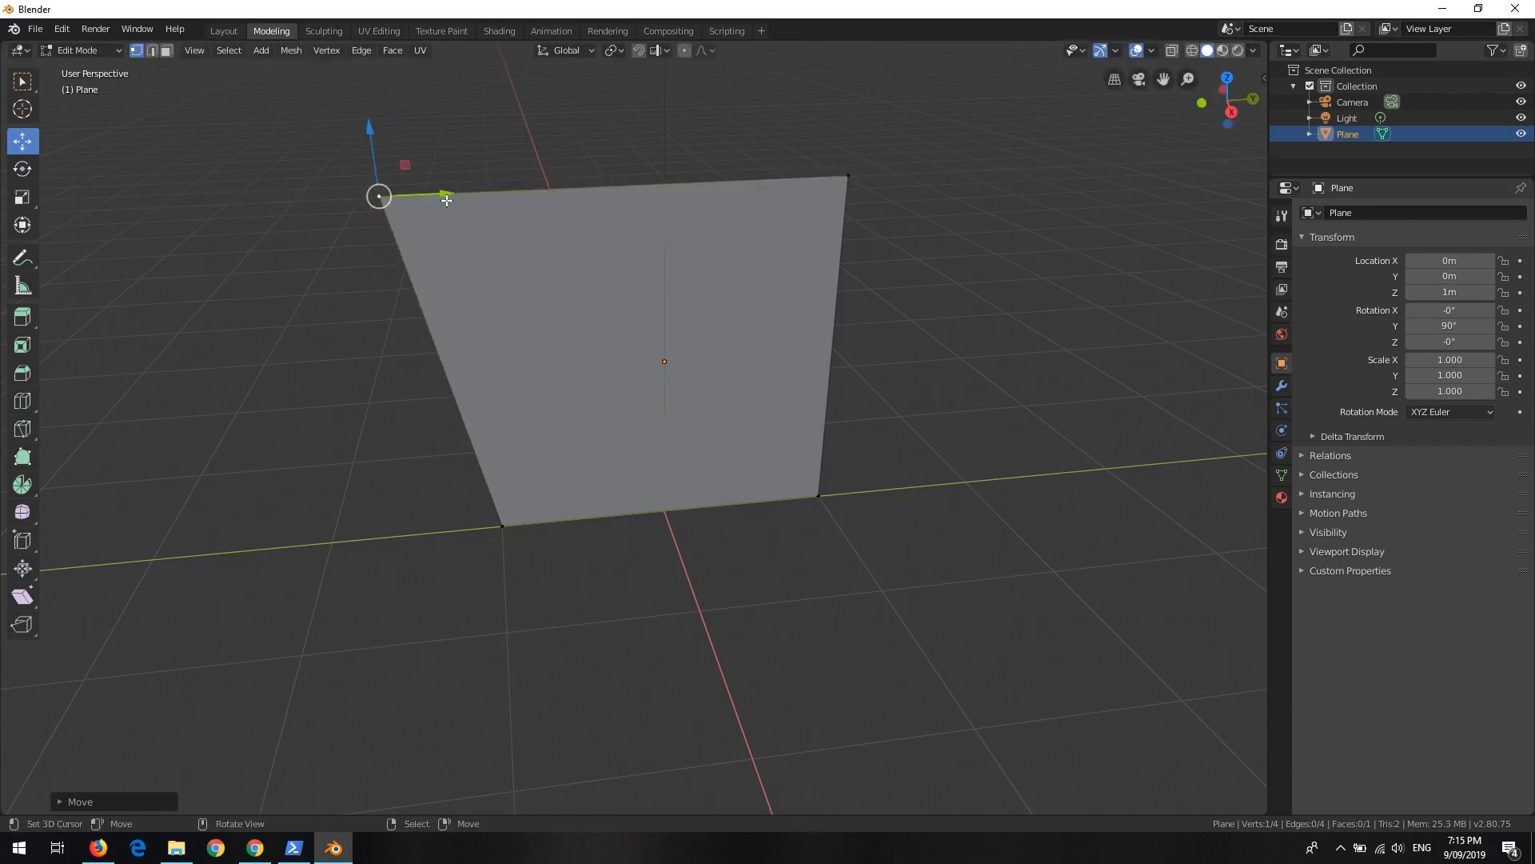
left_click(493, 535)
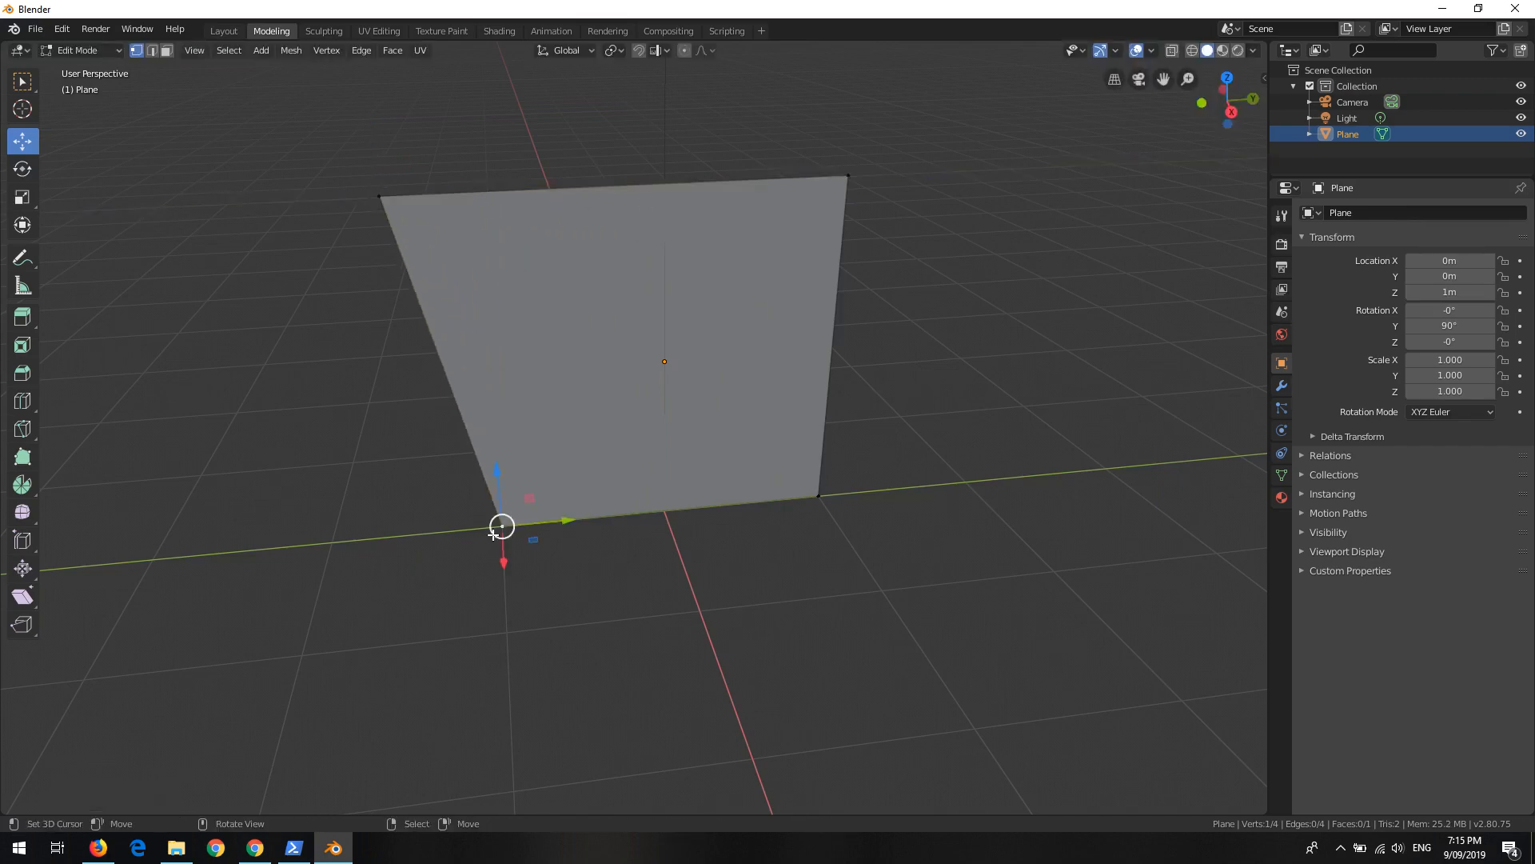
left_click(389, 195)
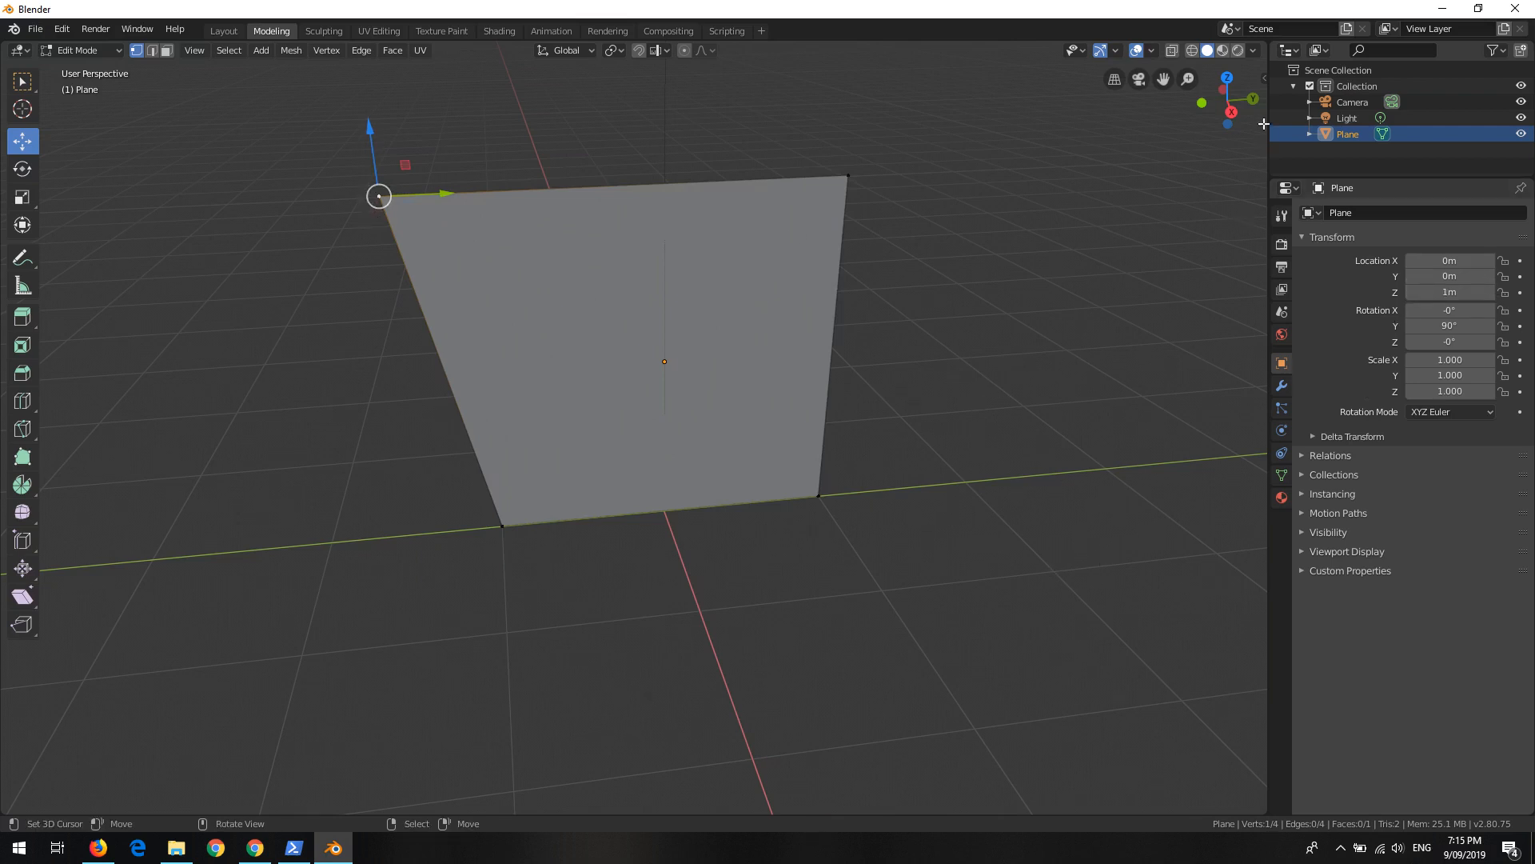
Step: Reveal the viewport sidebar and examine its item transform, active tool, options, workspace and view settings
left_click_drag(1262, 78, 1113, 113)
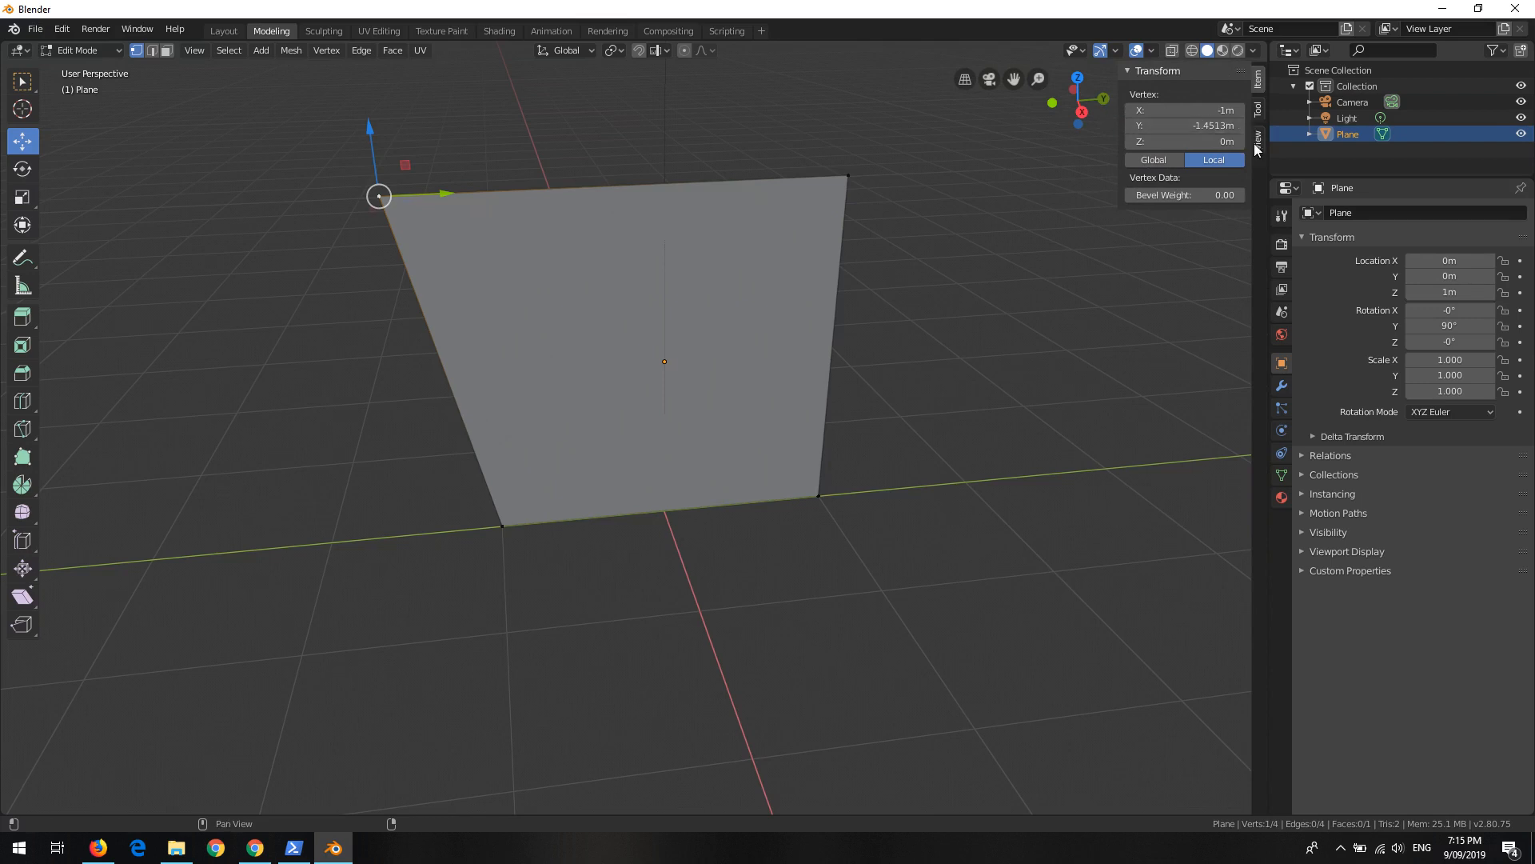
left_click(1258, 144)
left_click(1258, 109)
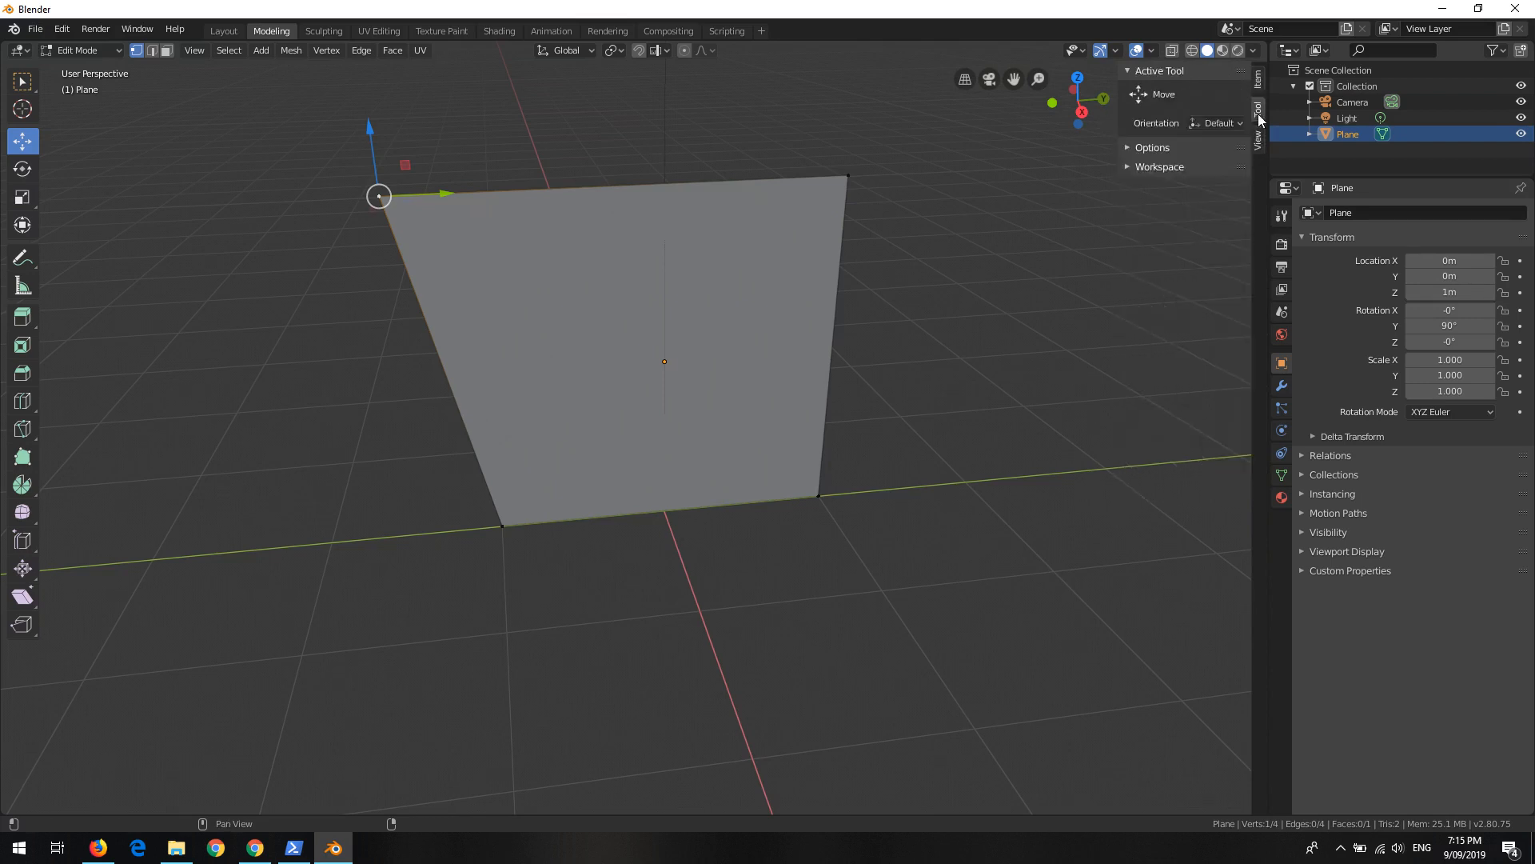
left_click(1259, 86)
left_click(1258, 110)
left_click(1163, 147)
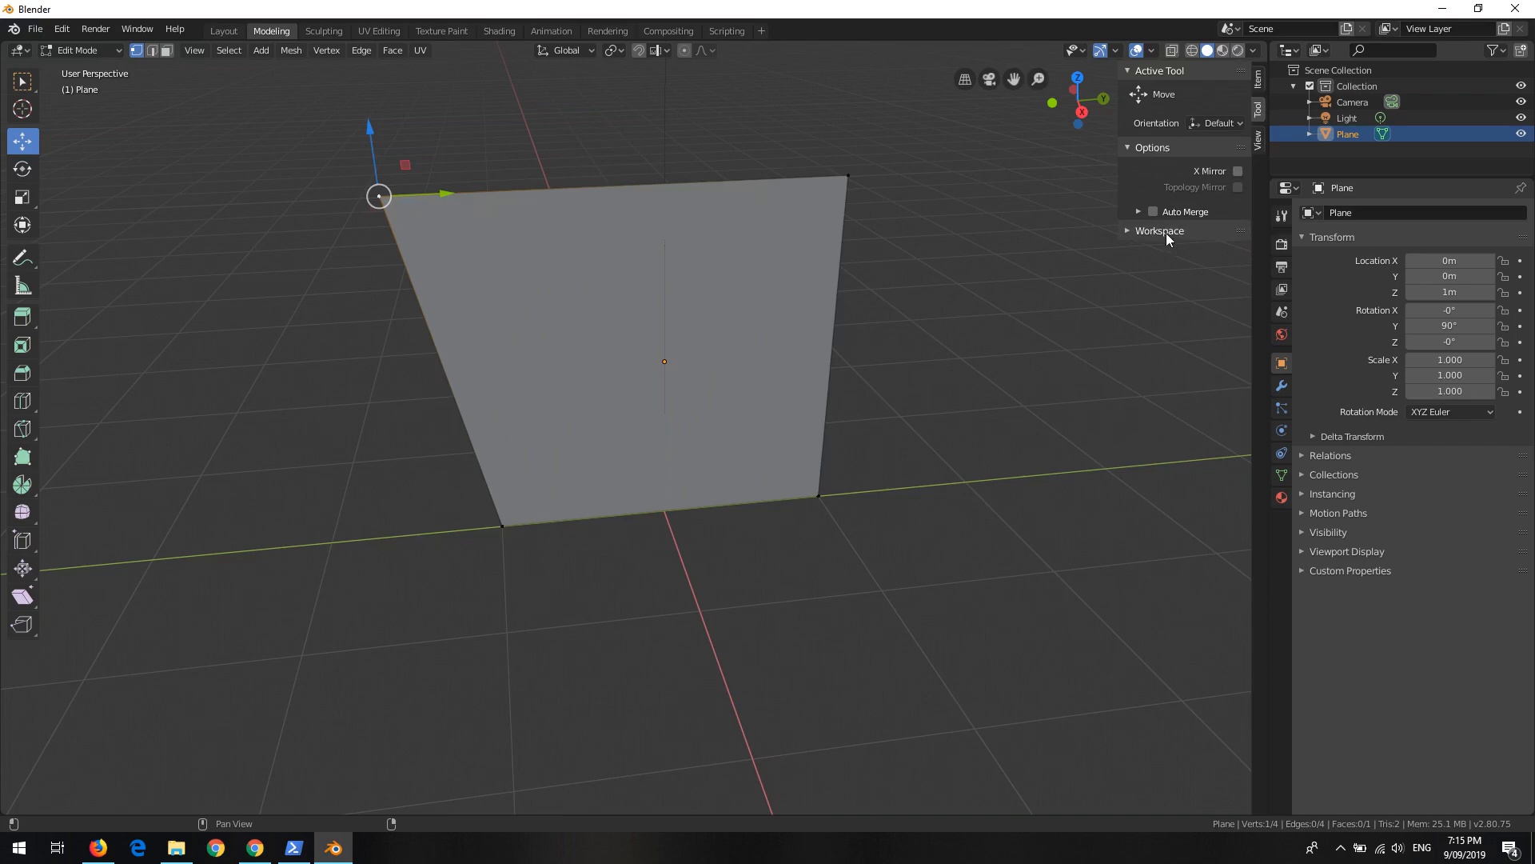
left_click(1129, 232)
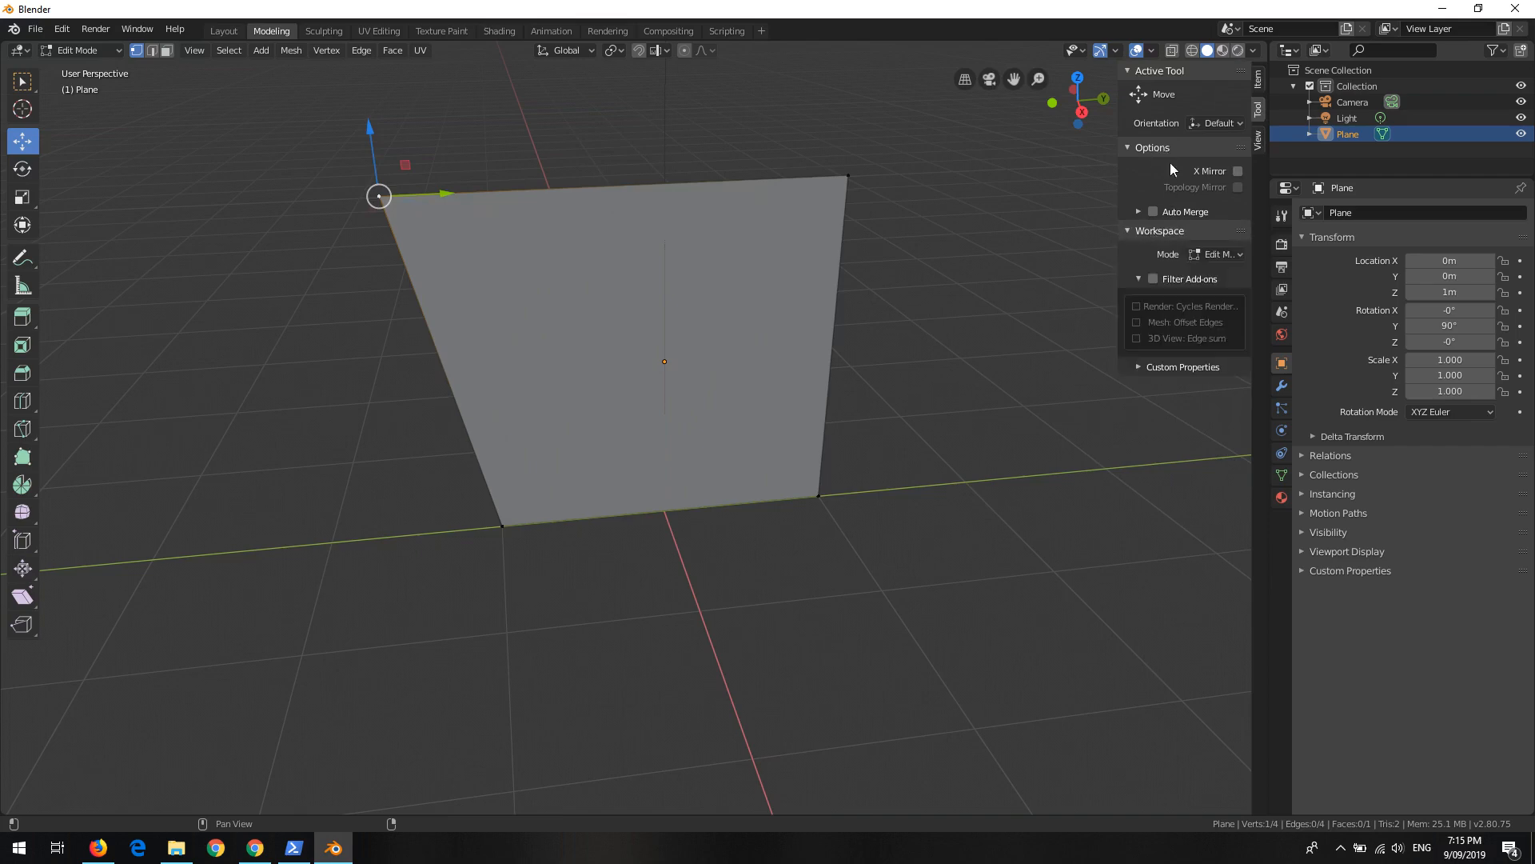
left_click(1139, 70)
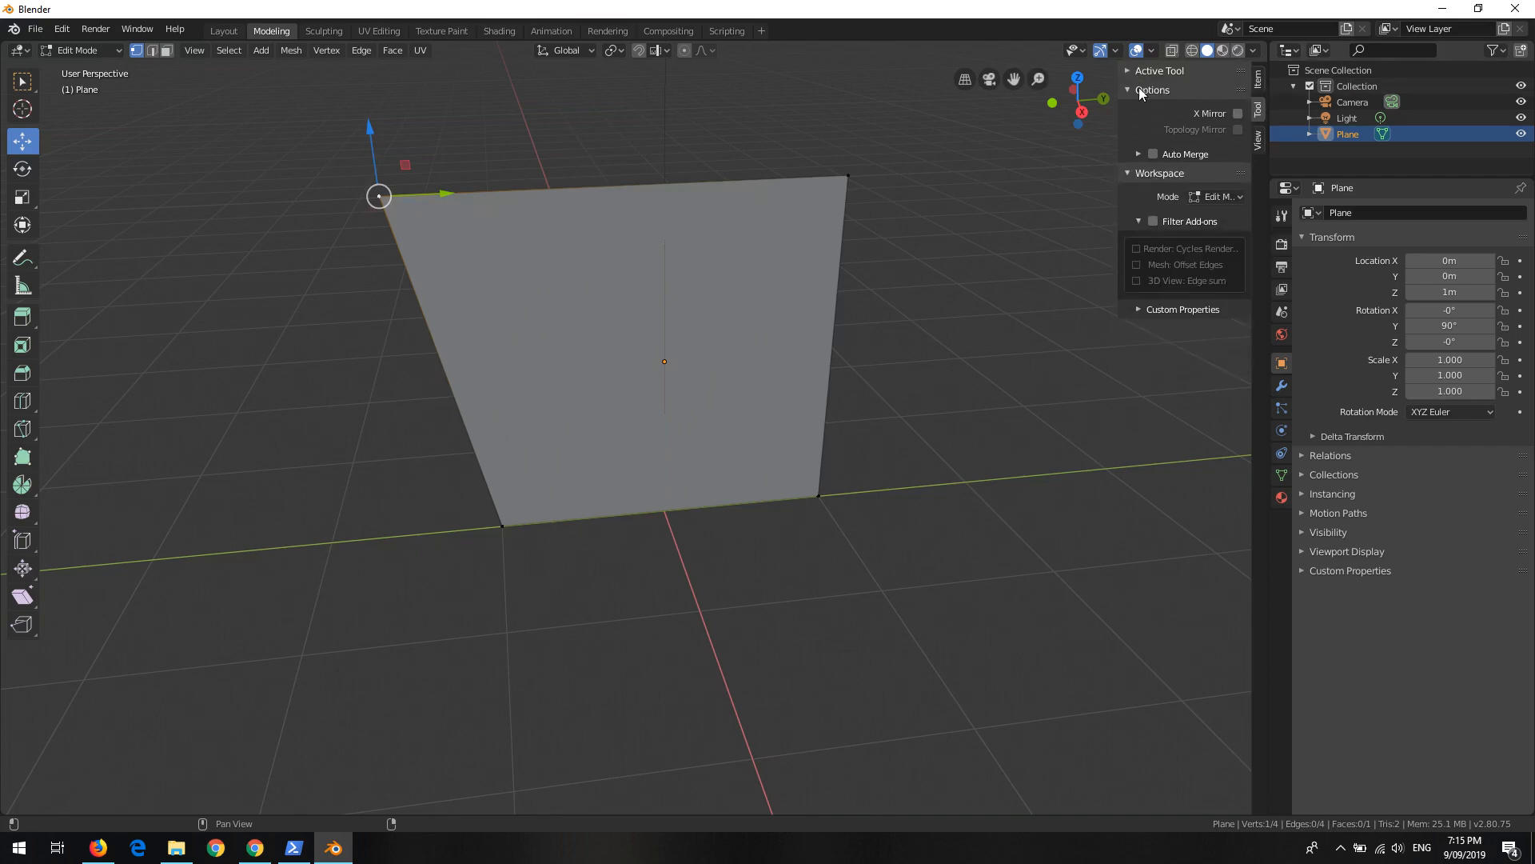
left_click(1134, 90)
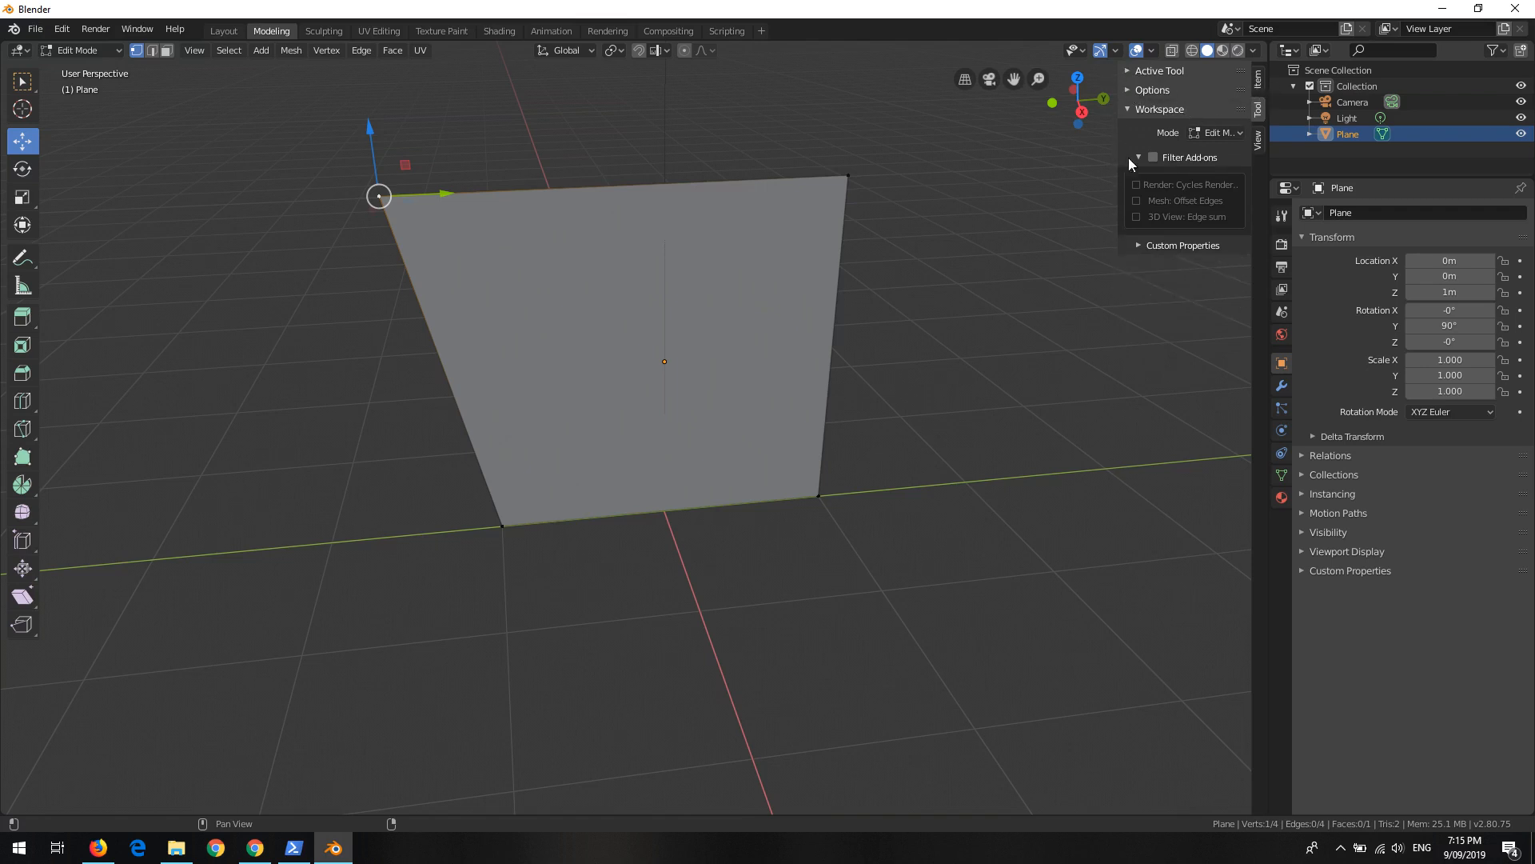
left_click(1258, 141)
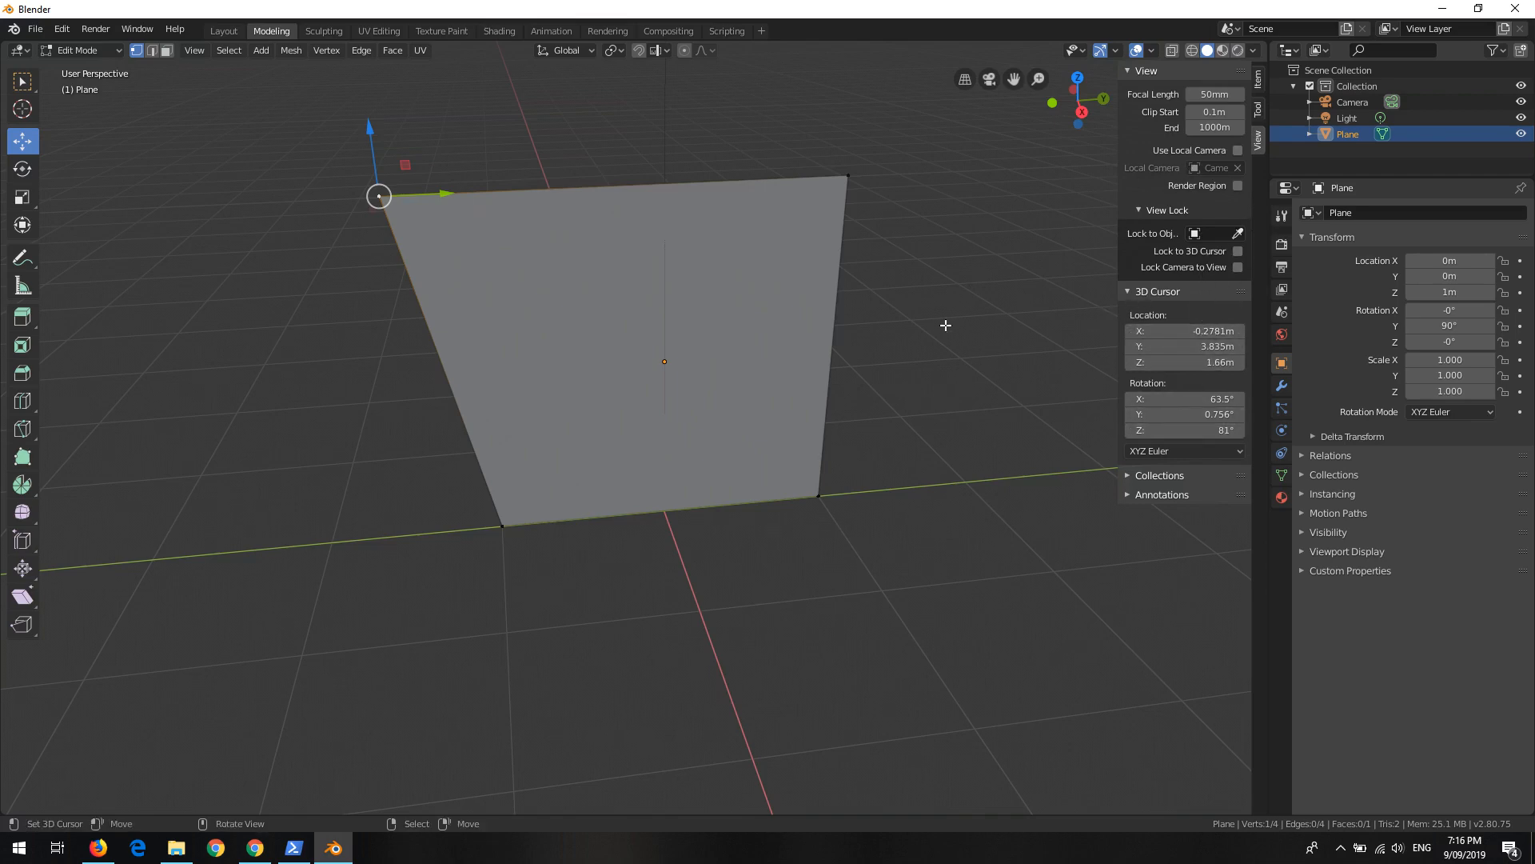
key("n")
key("n")
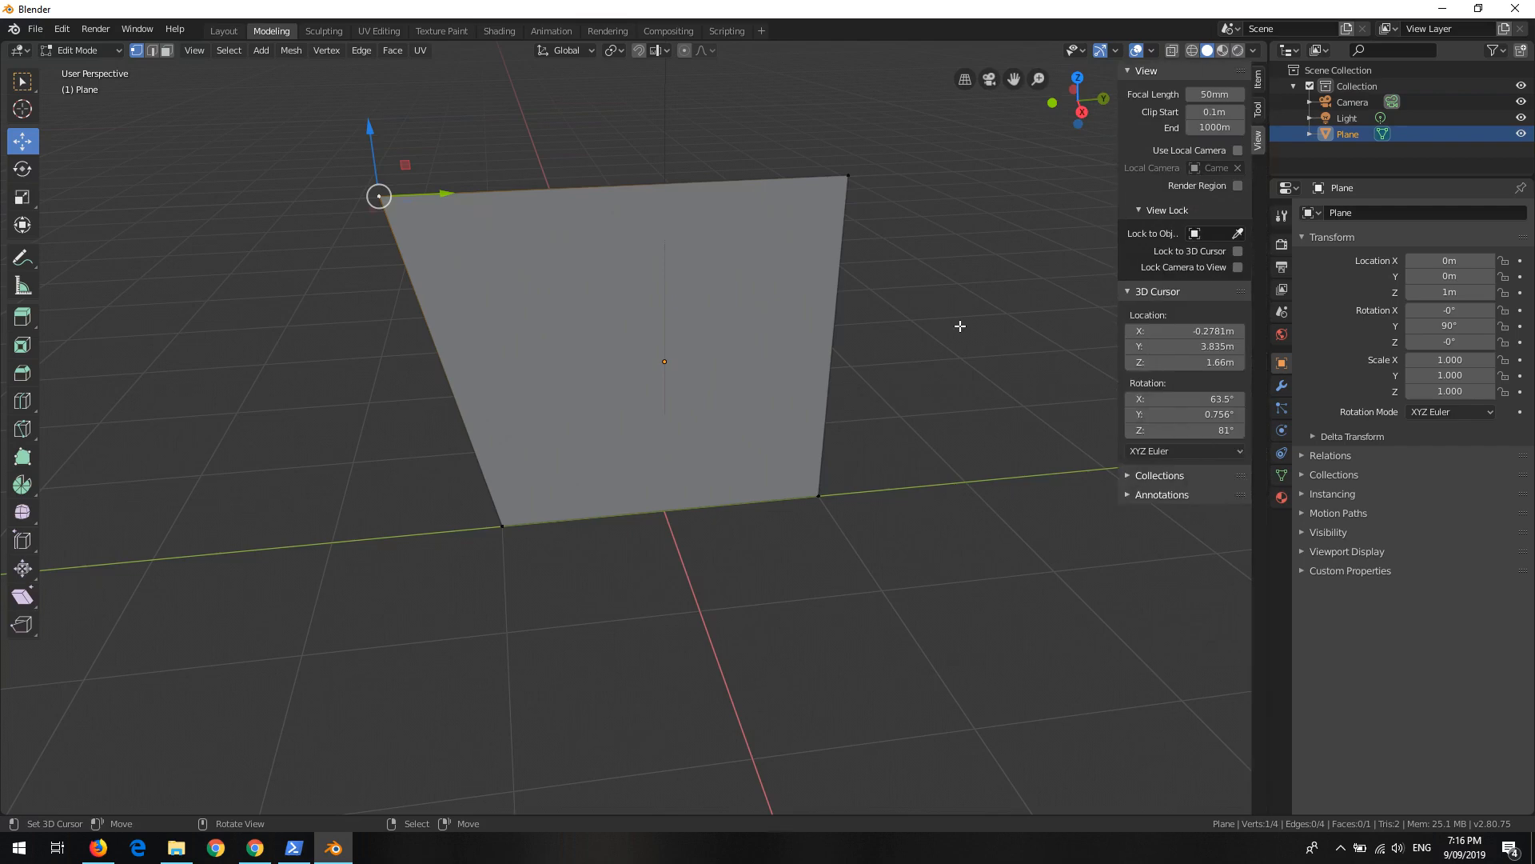
Step: Try different local X values for the upper-left vertex, entering 0.5 and ending at -1.2 m
left_click(1259, 80)
left_click(1195, 110)
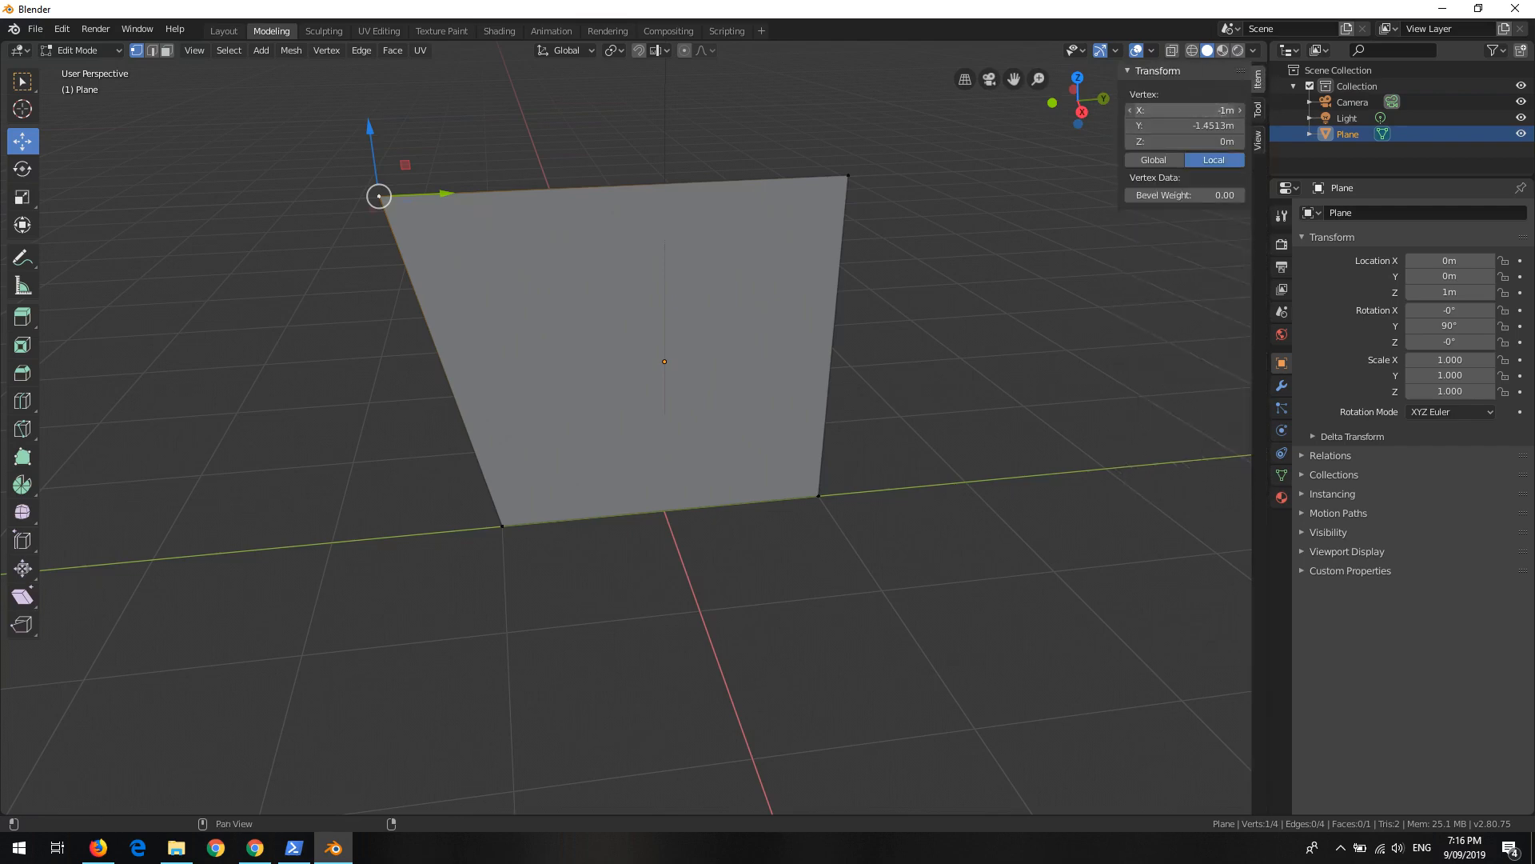
type("0.5")
key("Return")
left_click_drag(416, 460, 374, 154)
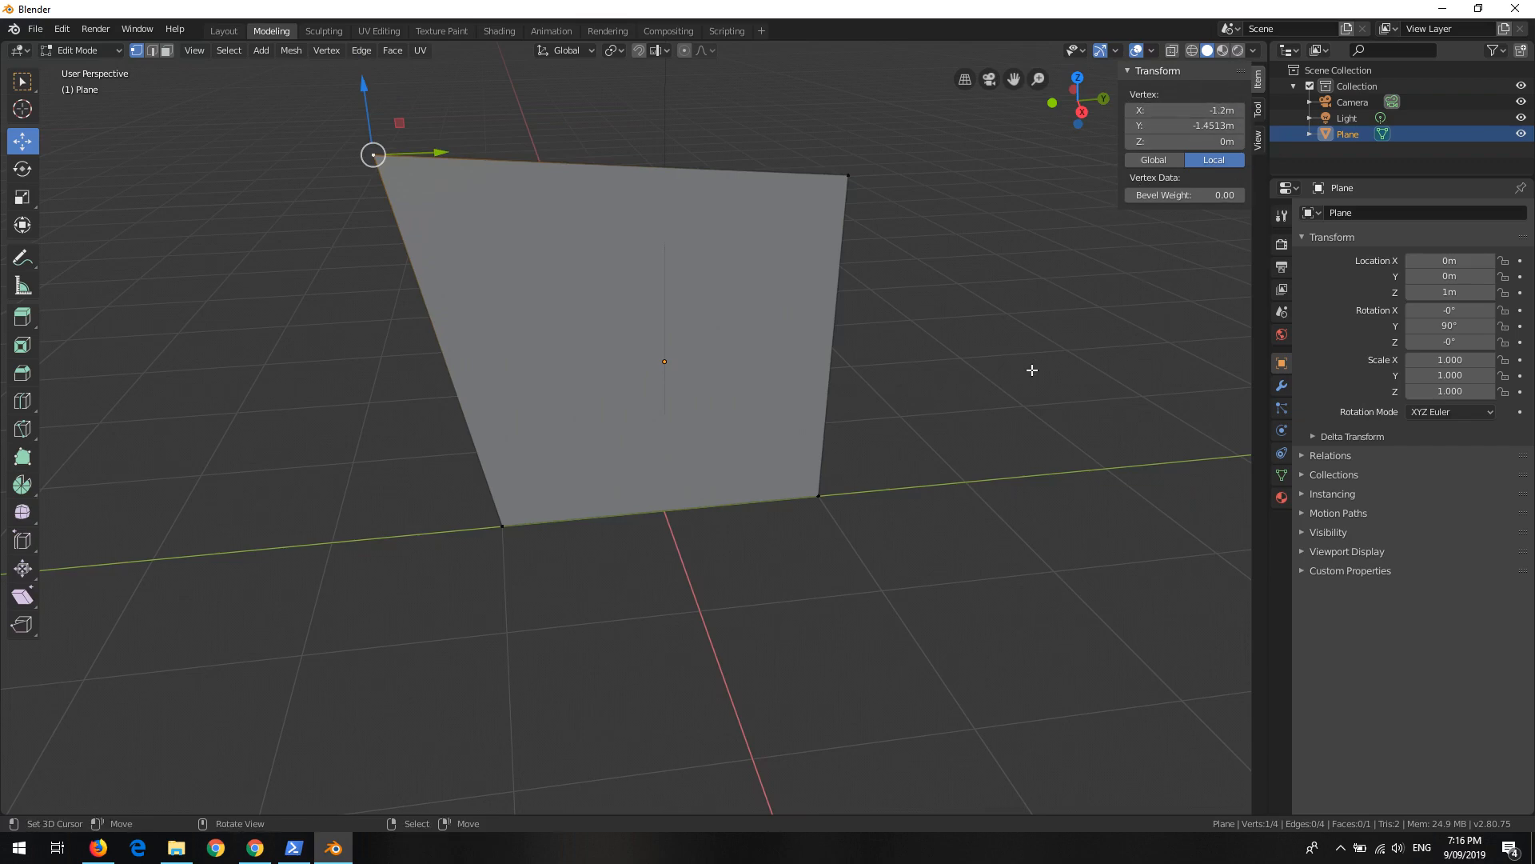
Step: Hide and show the viewport sidebar repeatedly, leaving it open on the vertex transform values
key("n")
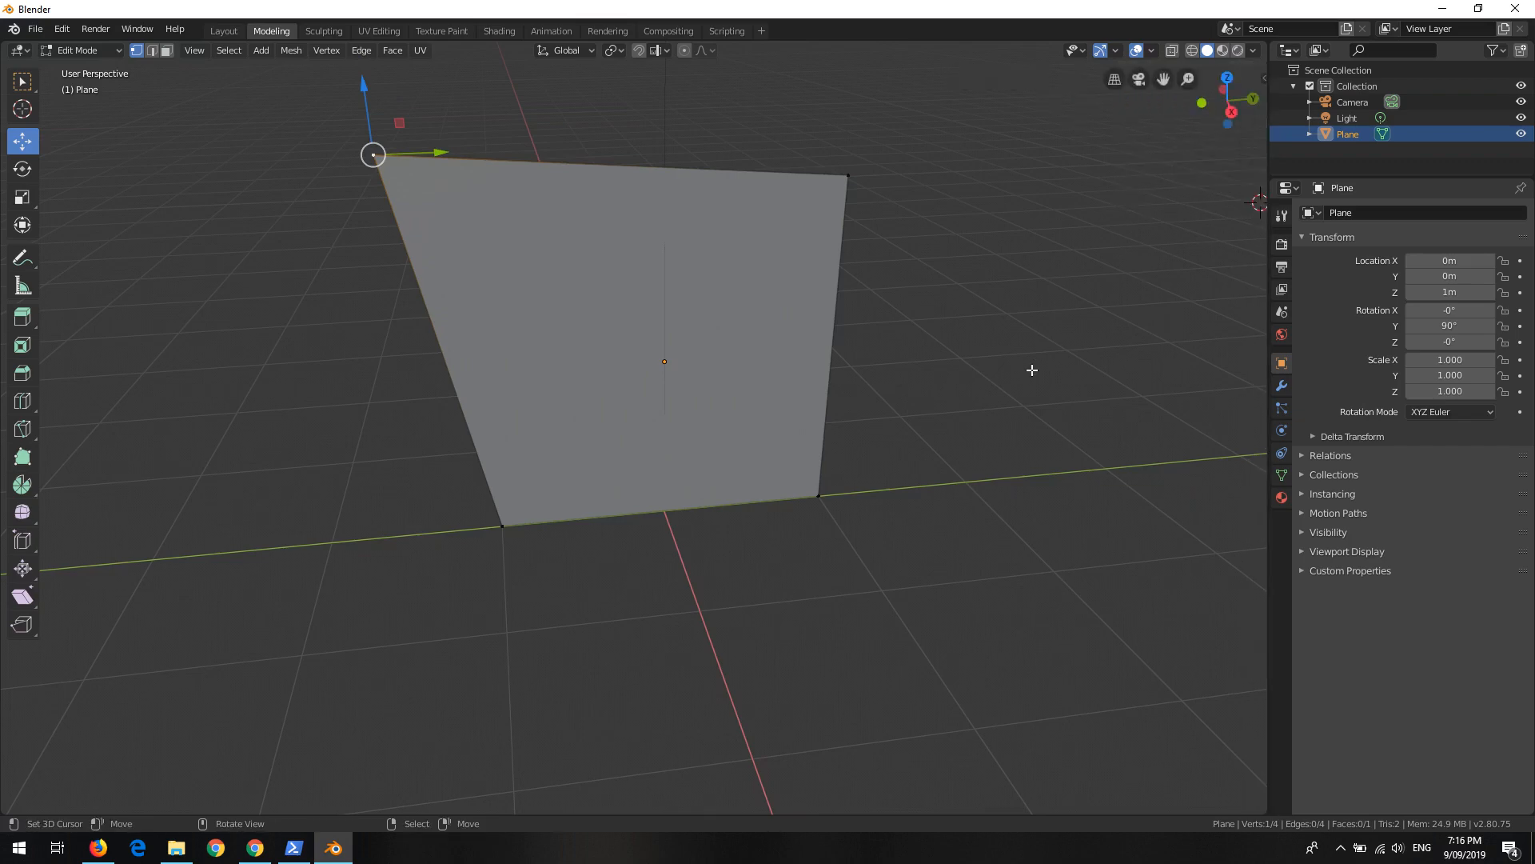
key("n")
key("n")
key("n")
key("n")
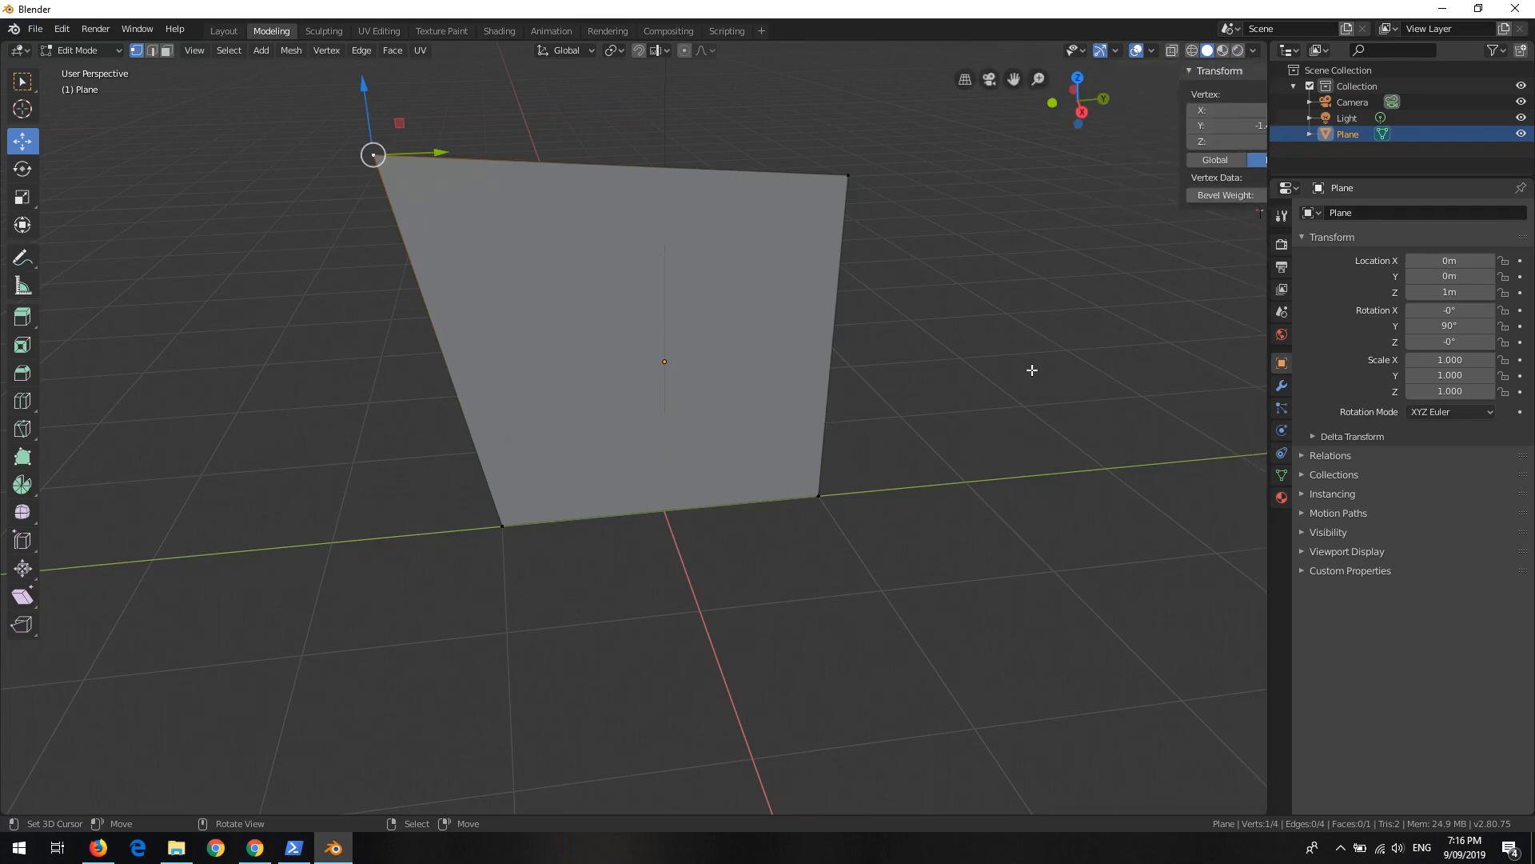
key("n")
key("n")
key("n")
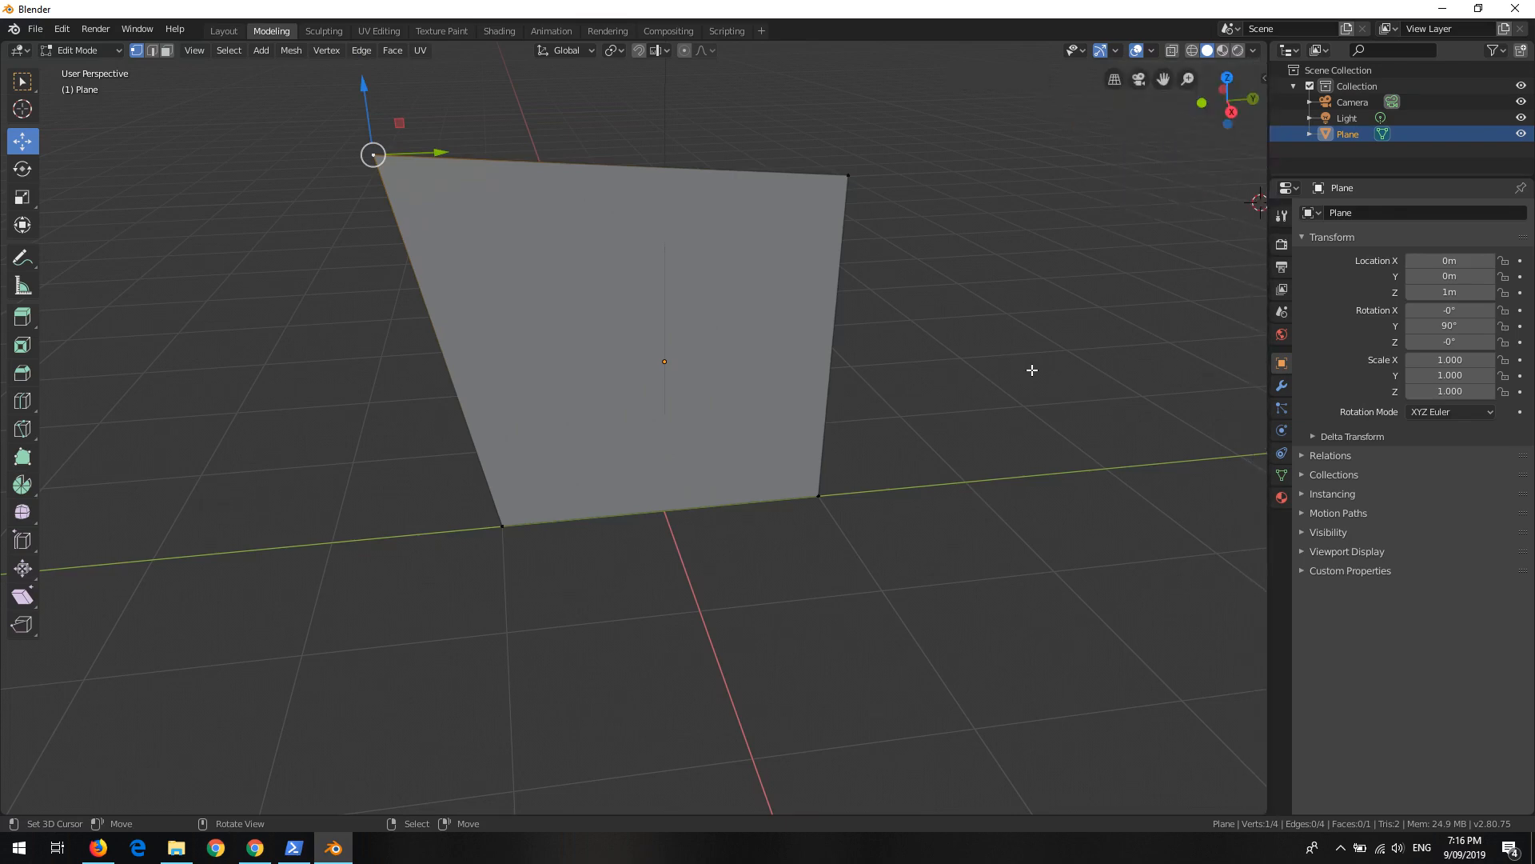
key("n")
key("n")
key("n")
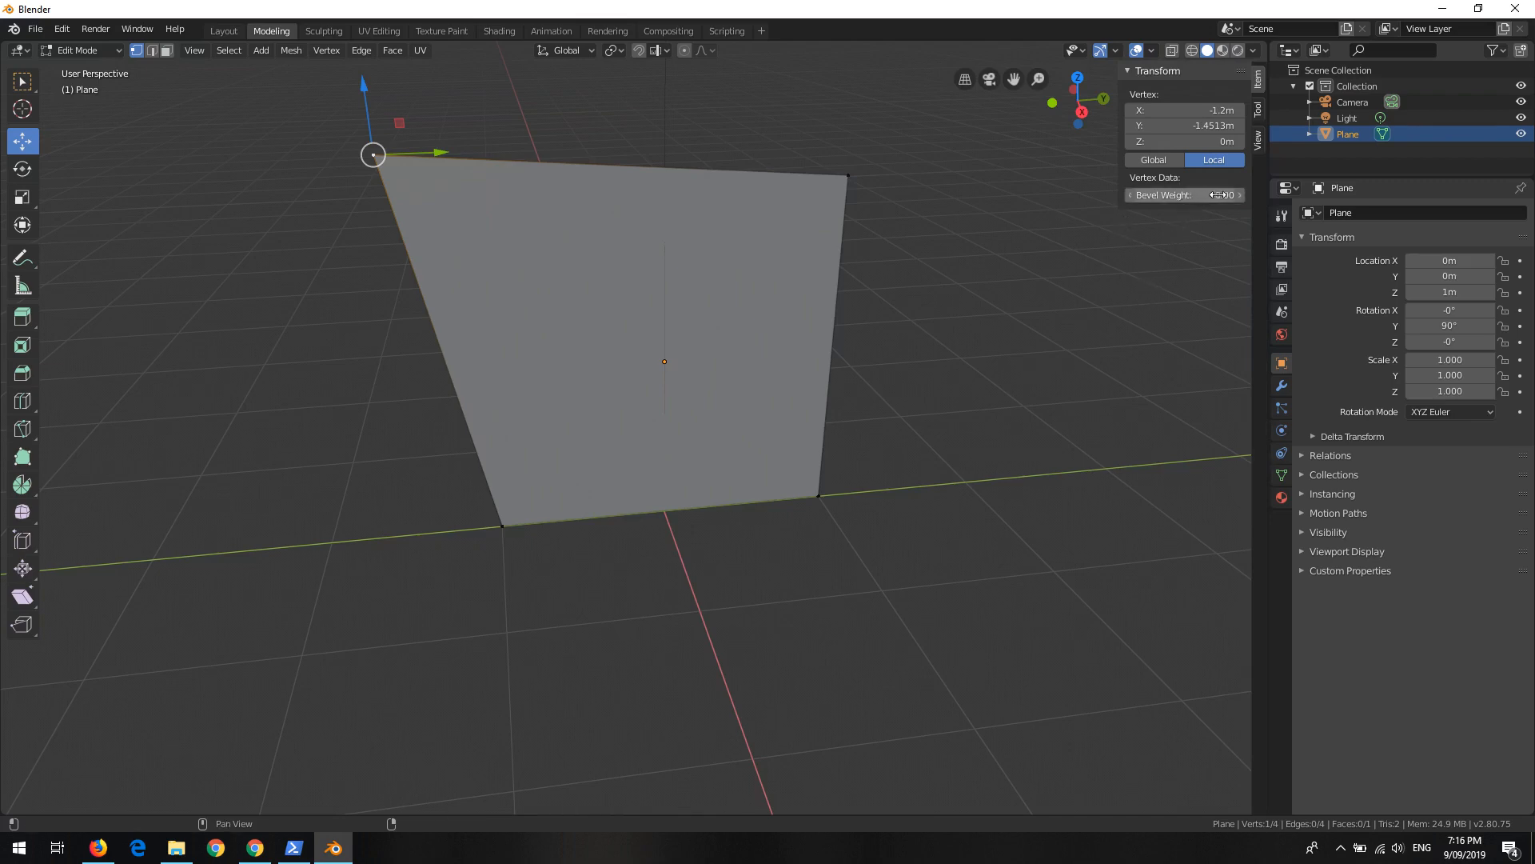
key("n")
key("n")
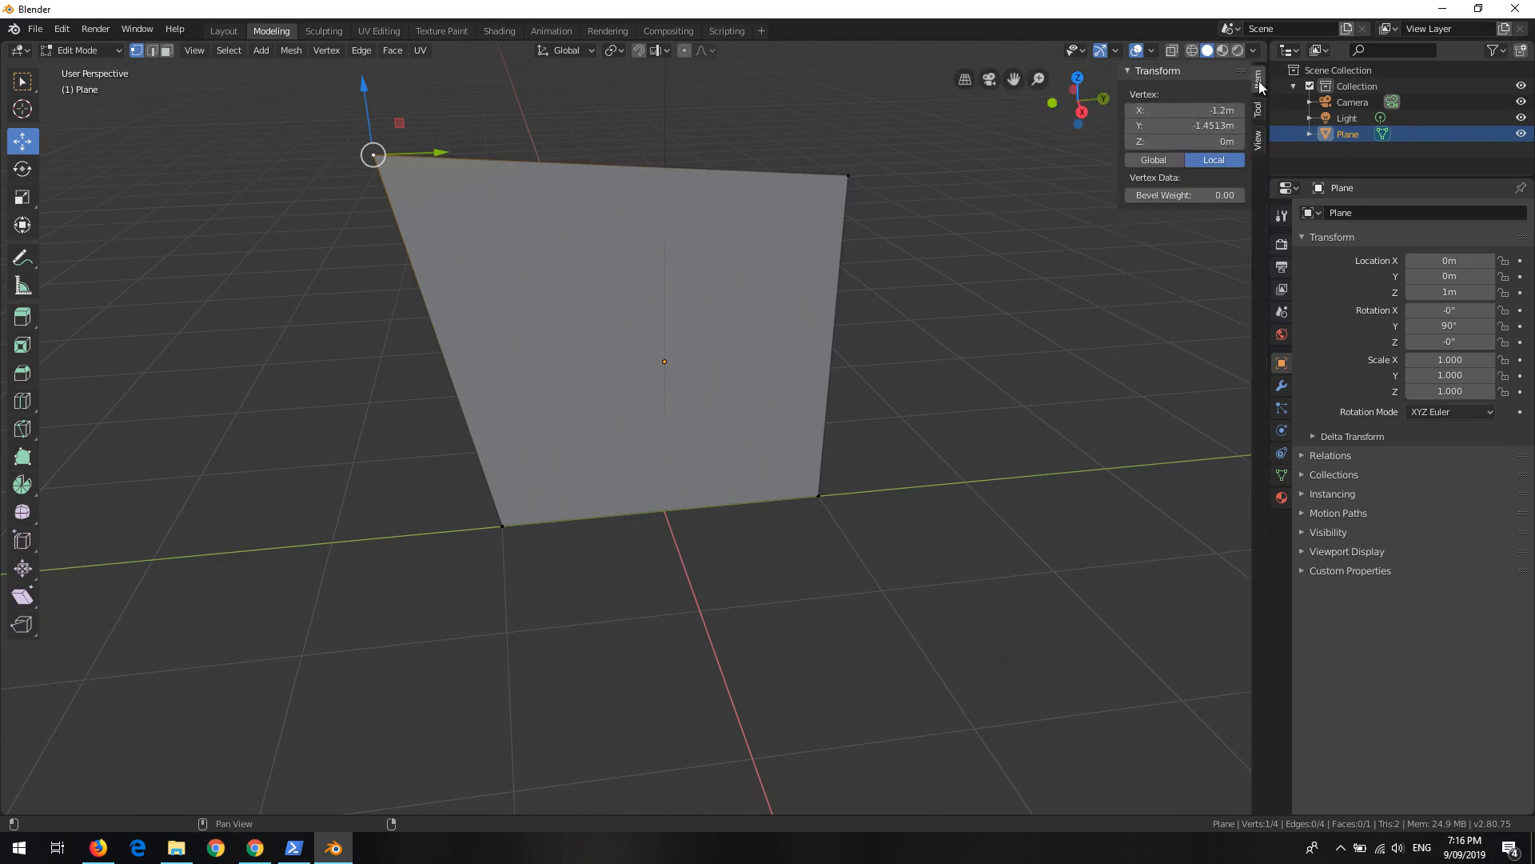
Step: Check the lower-left vertex's coordinates and set the upper-left vertex's local Y to -1 m
left_click(504, 537)
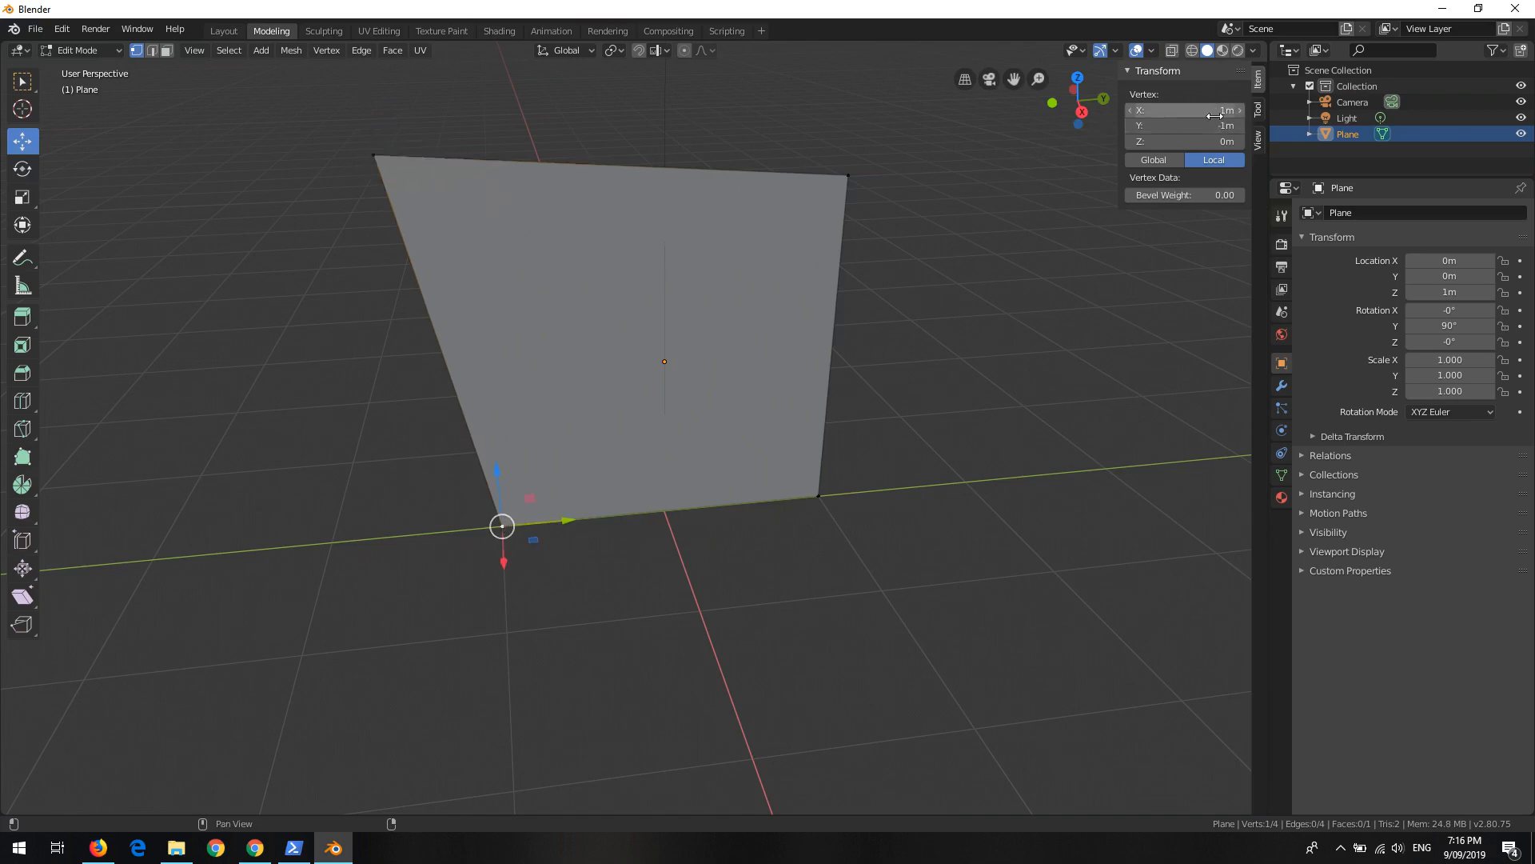
left_click(373, 155)
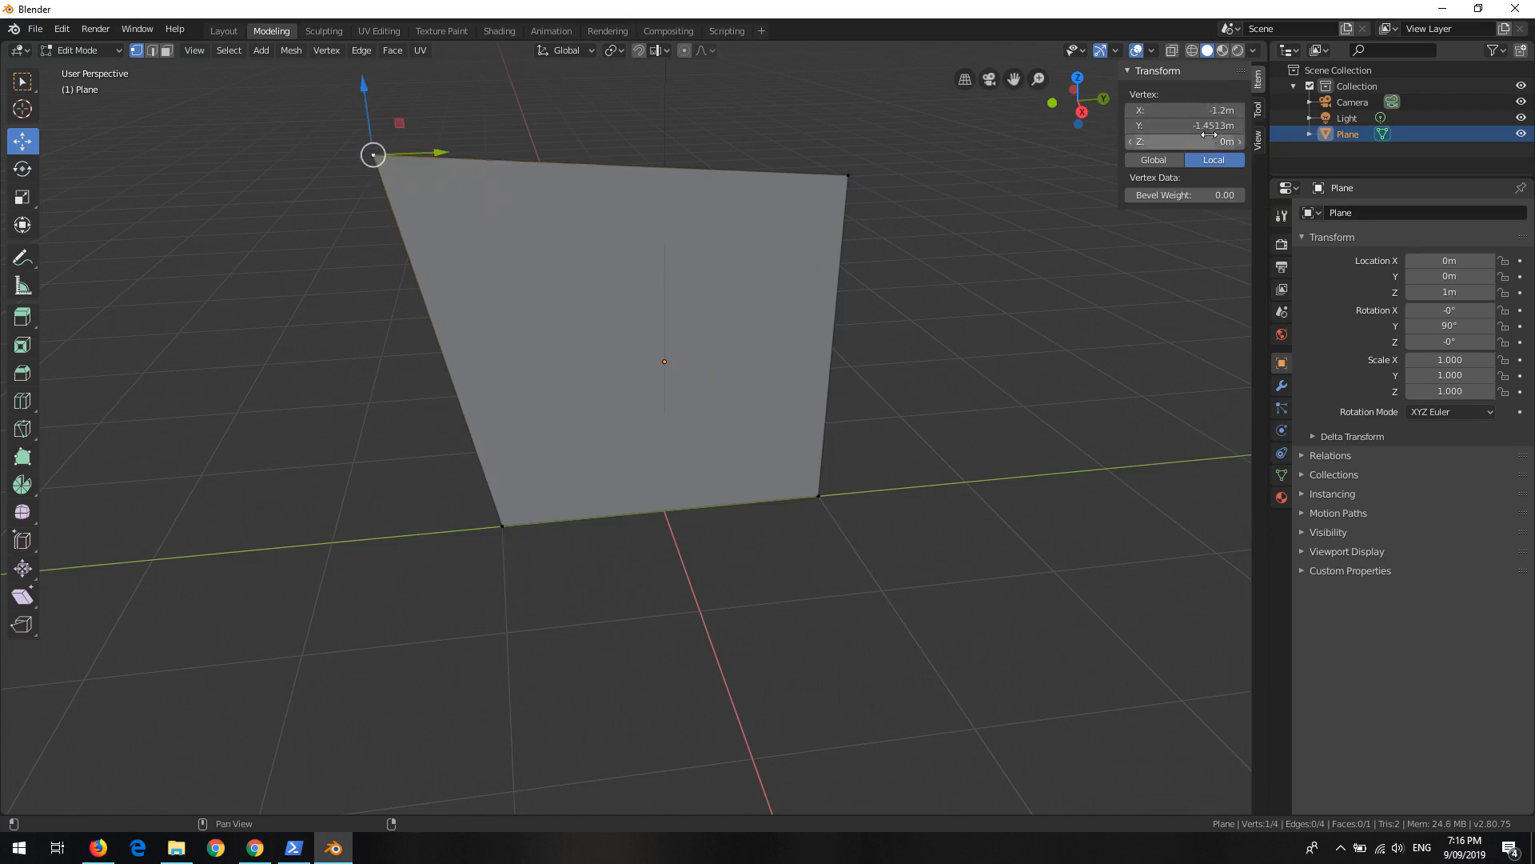
left_click(1216, 112)
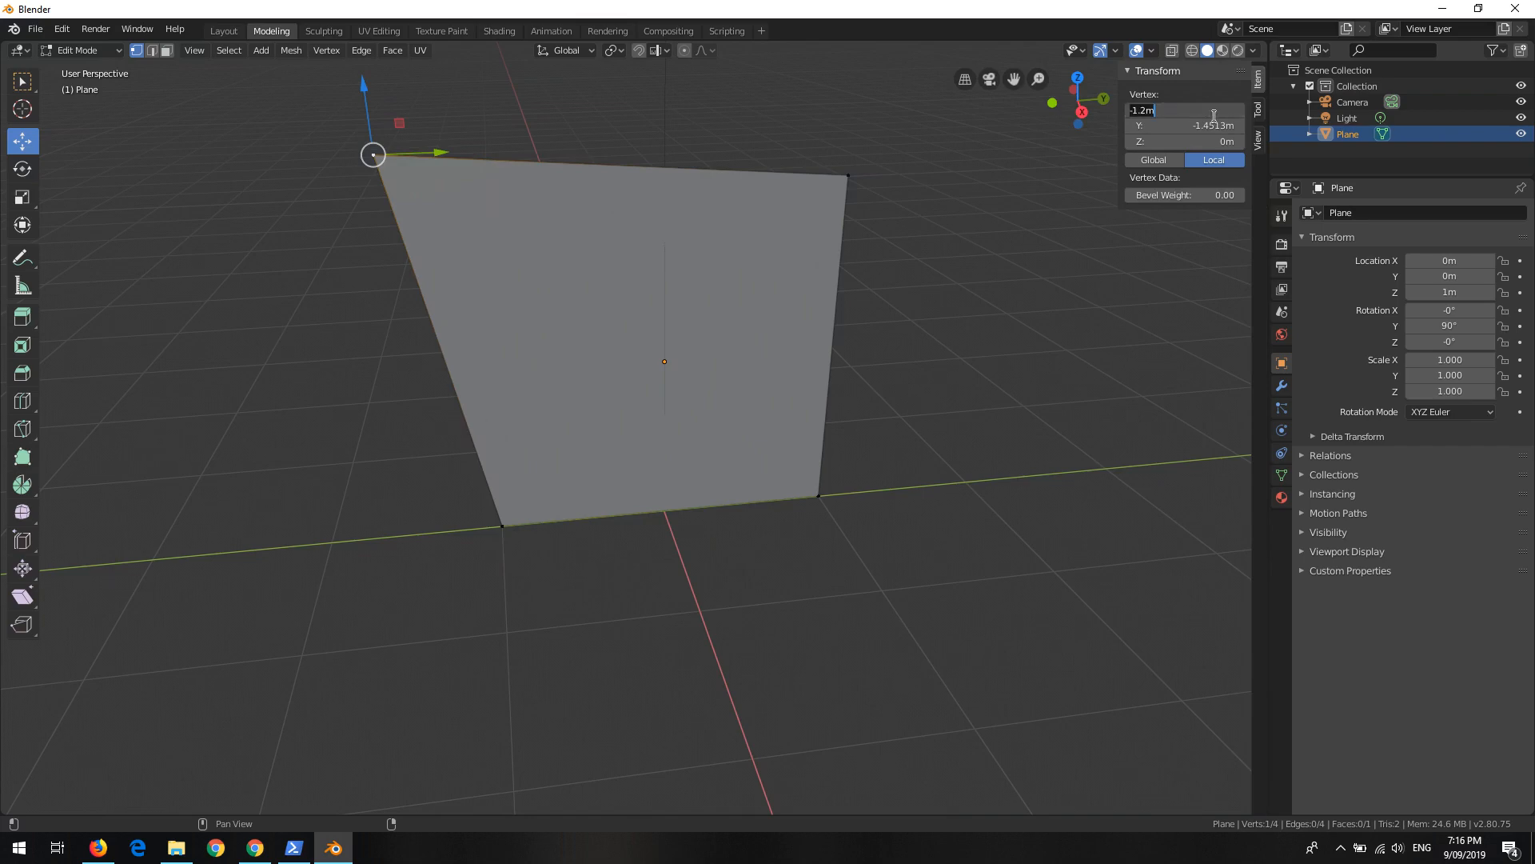
key("Return")
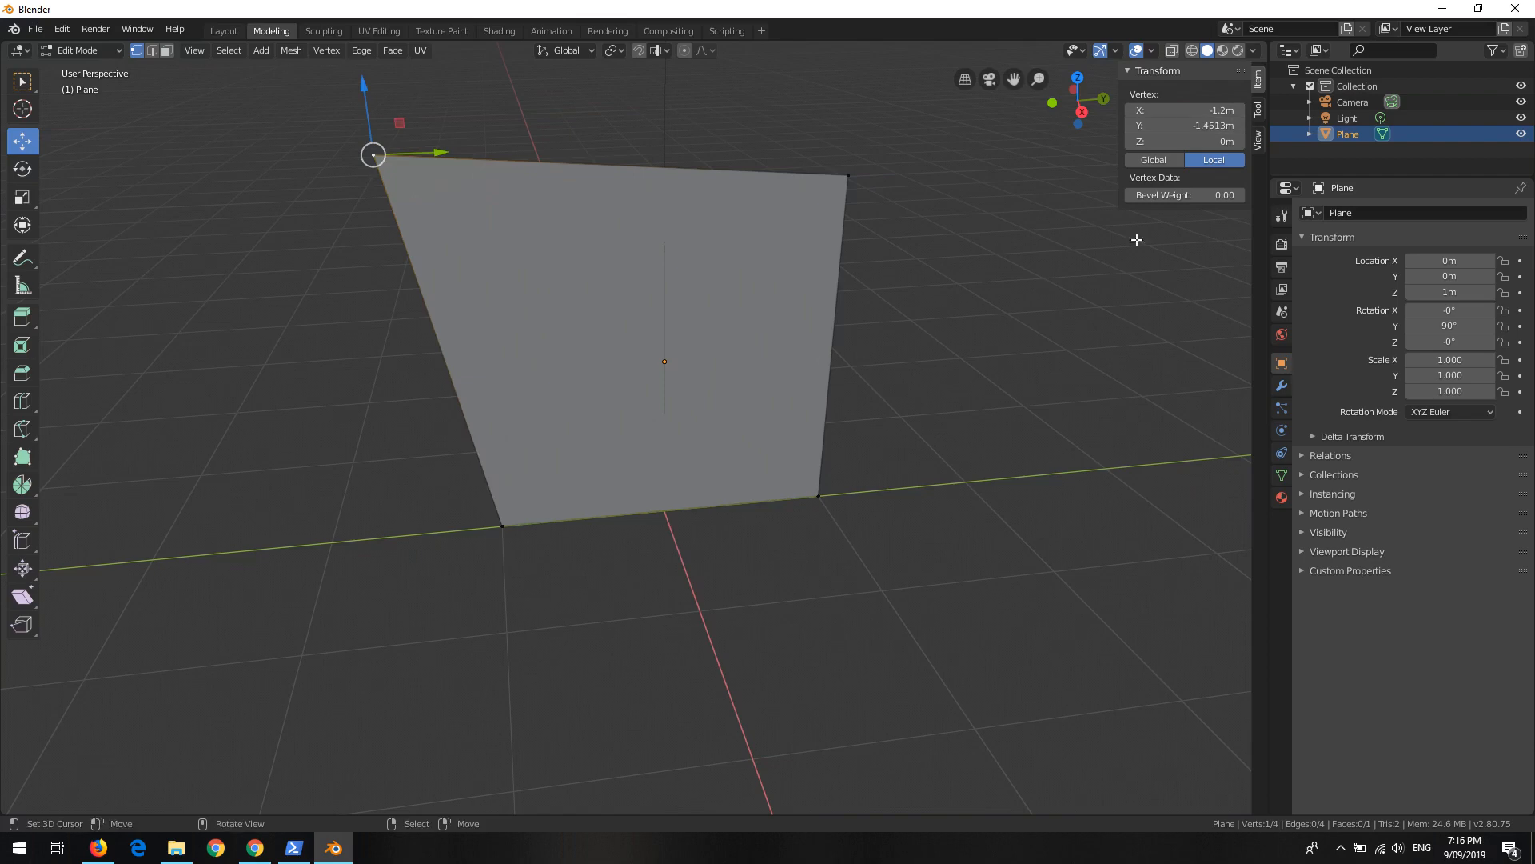
left_click(1213, 125)
type("-1")
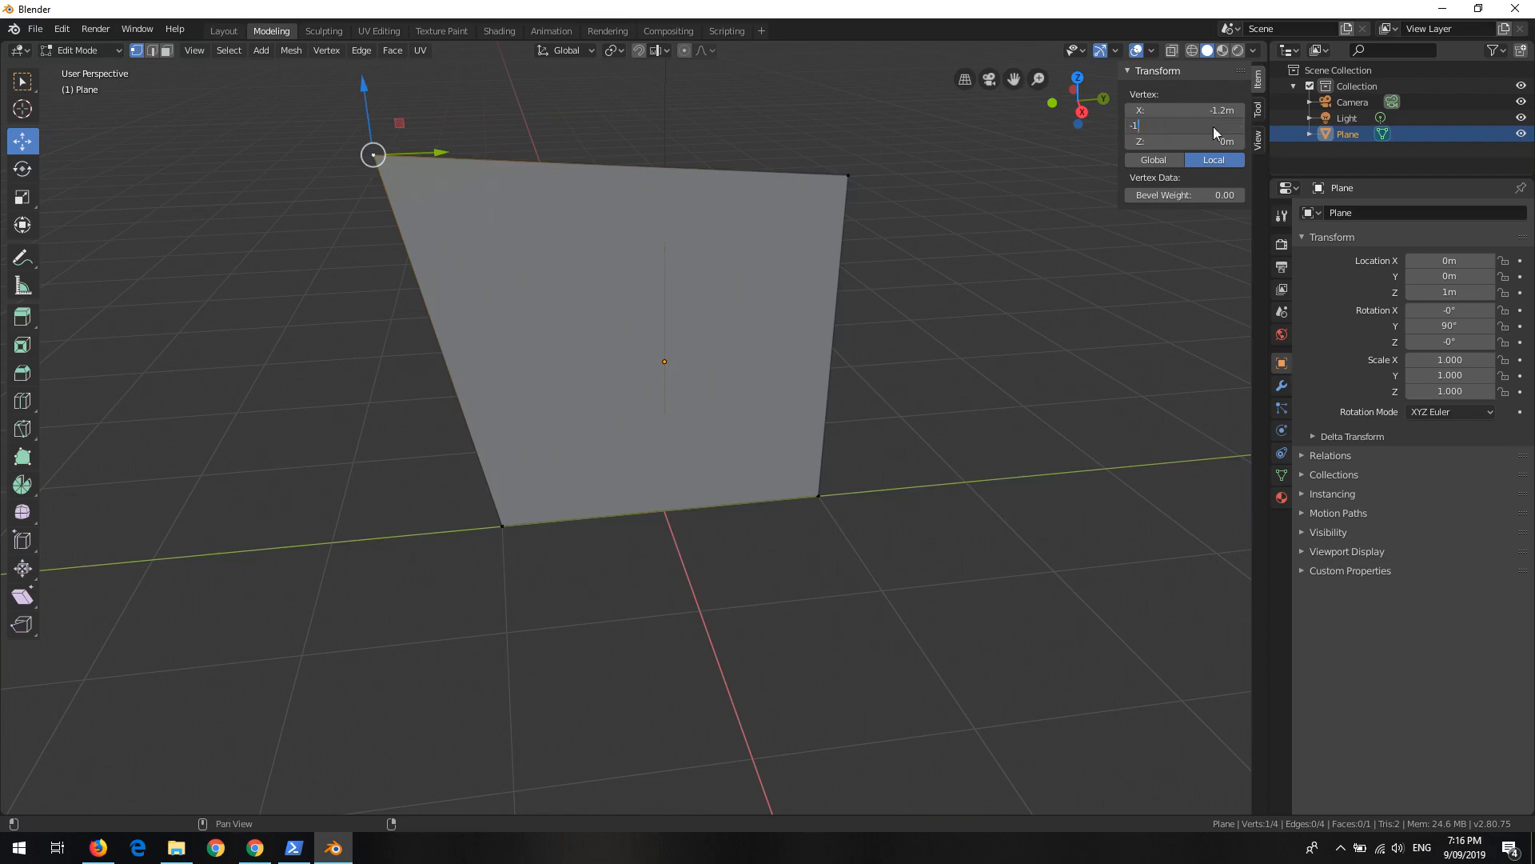
key("Return")
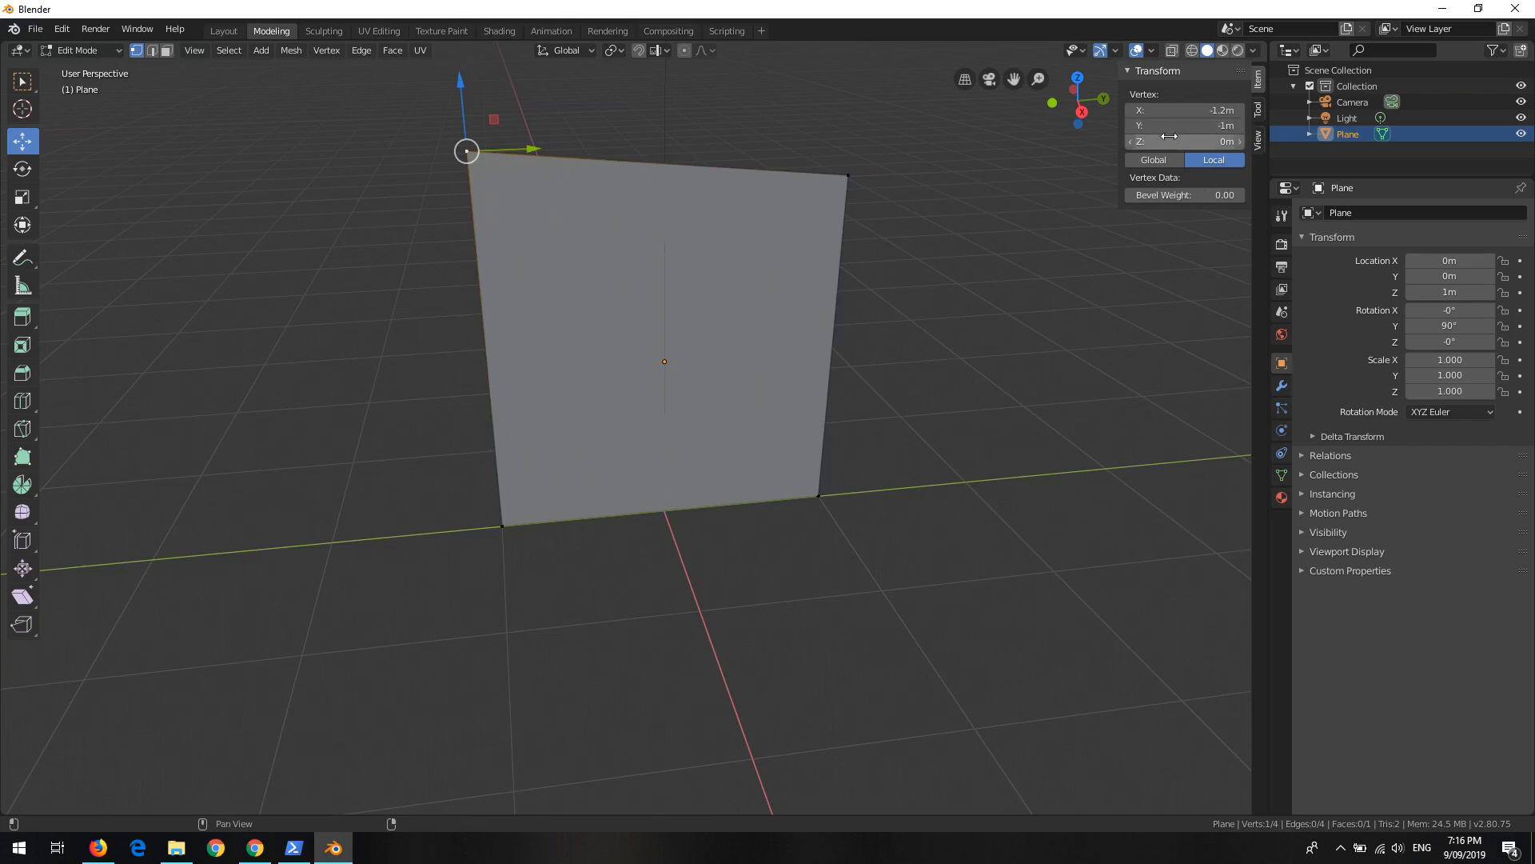
Step: Set the upper-left vertex's local X to 1 m, then correct it to -1 m to square the plane
left_click(500, 525)
left_click(467, 151)
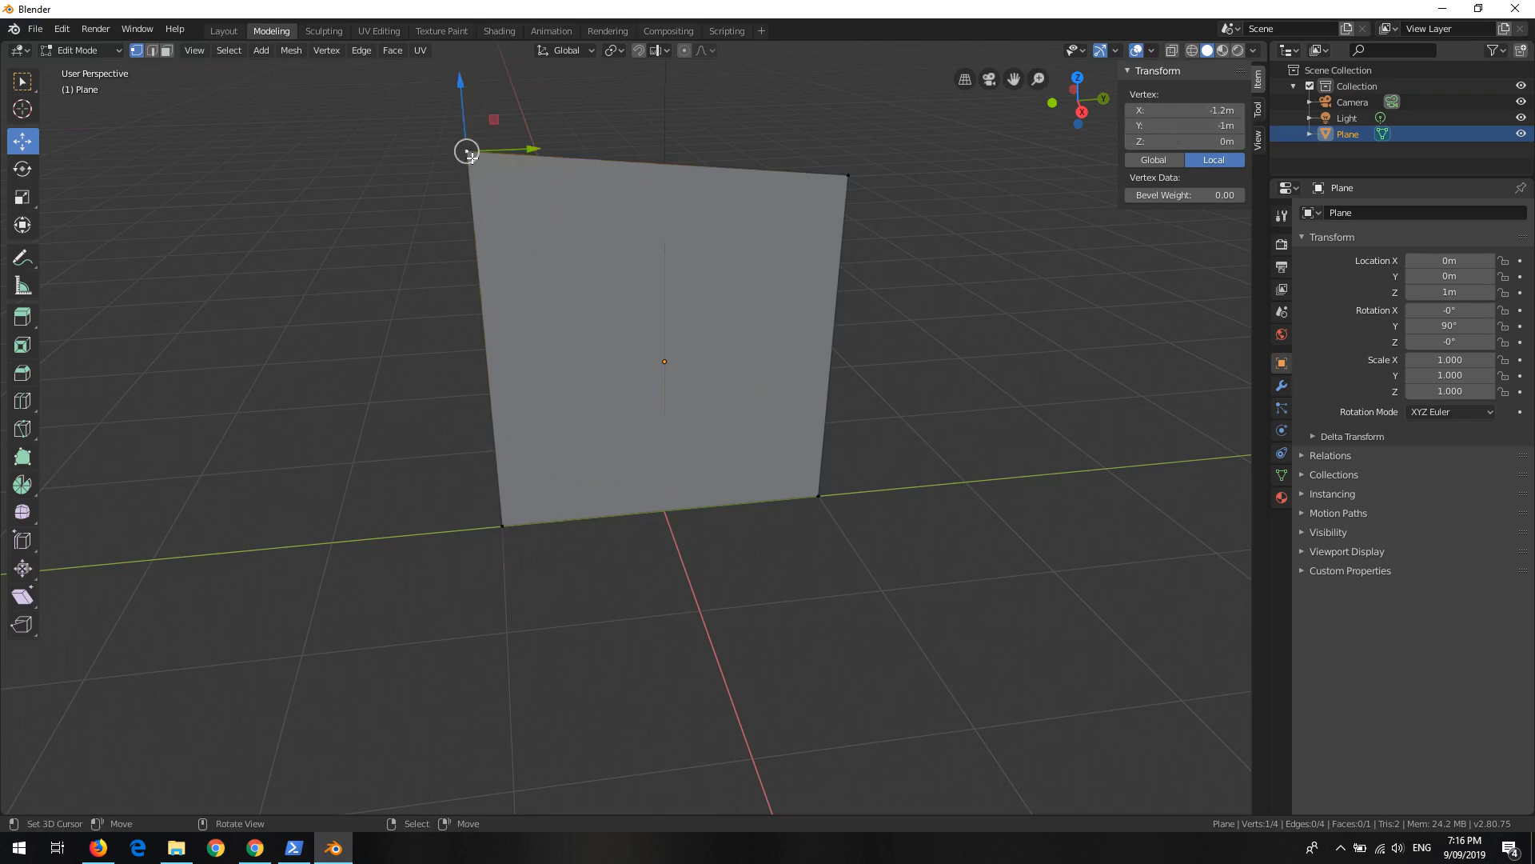
left_click(1215, 110)
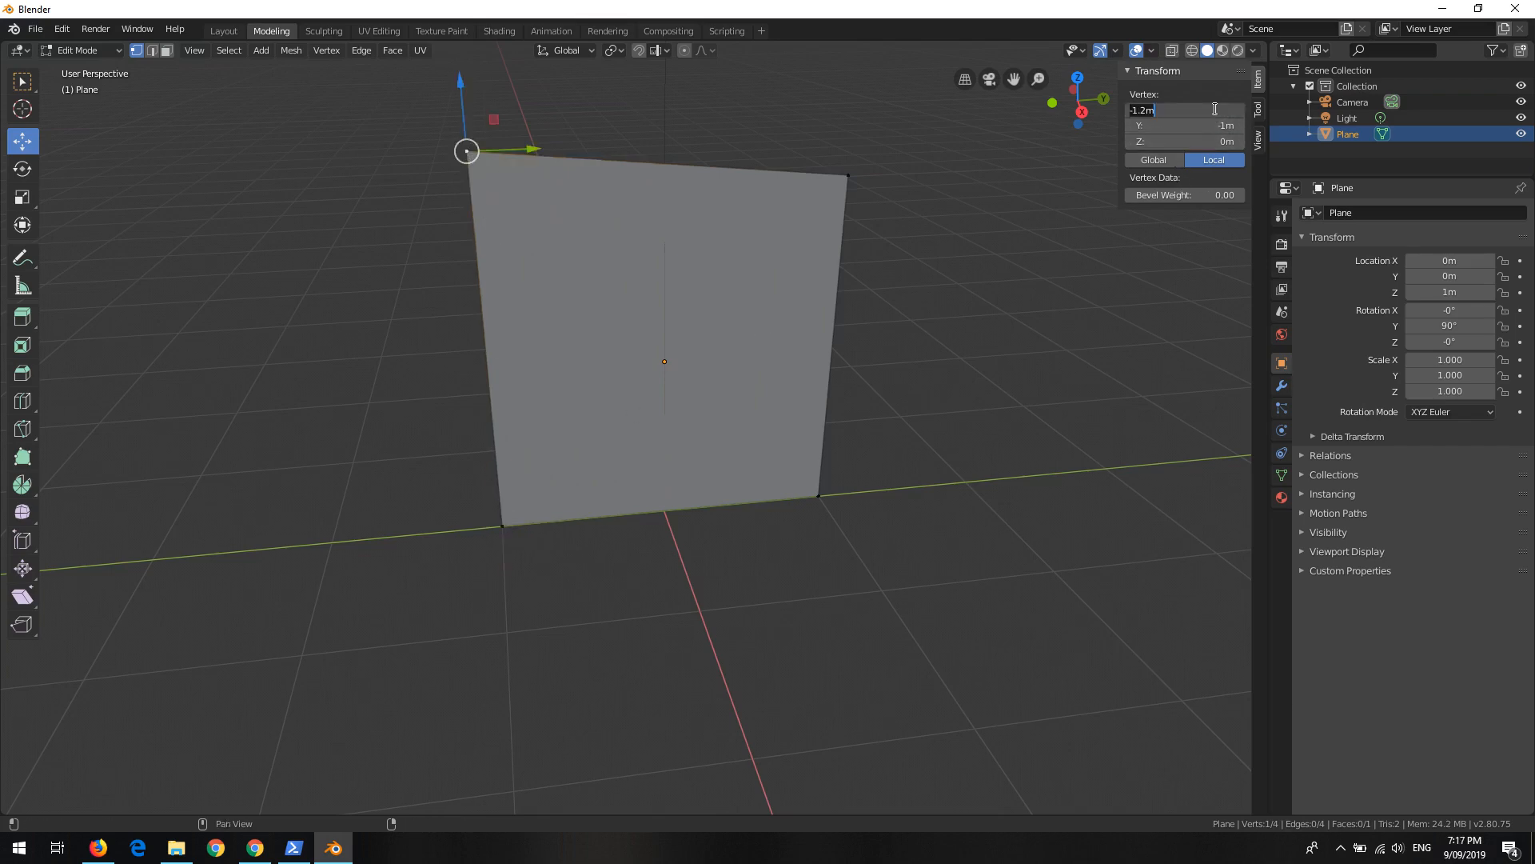
type("1")
key("Return")
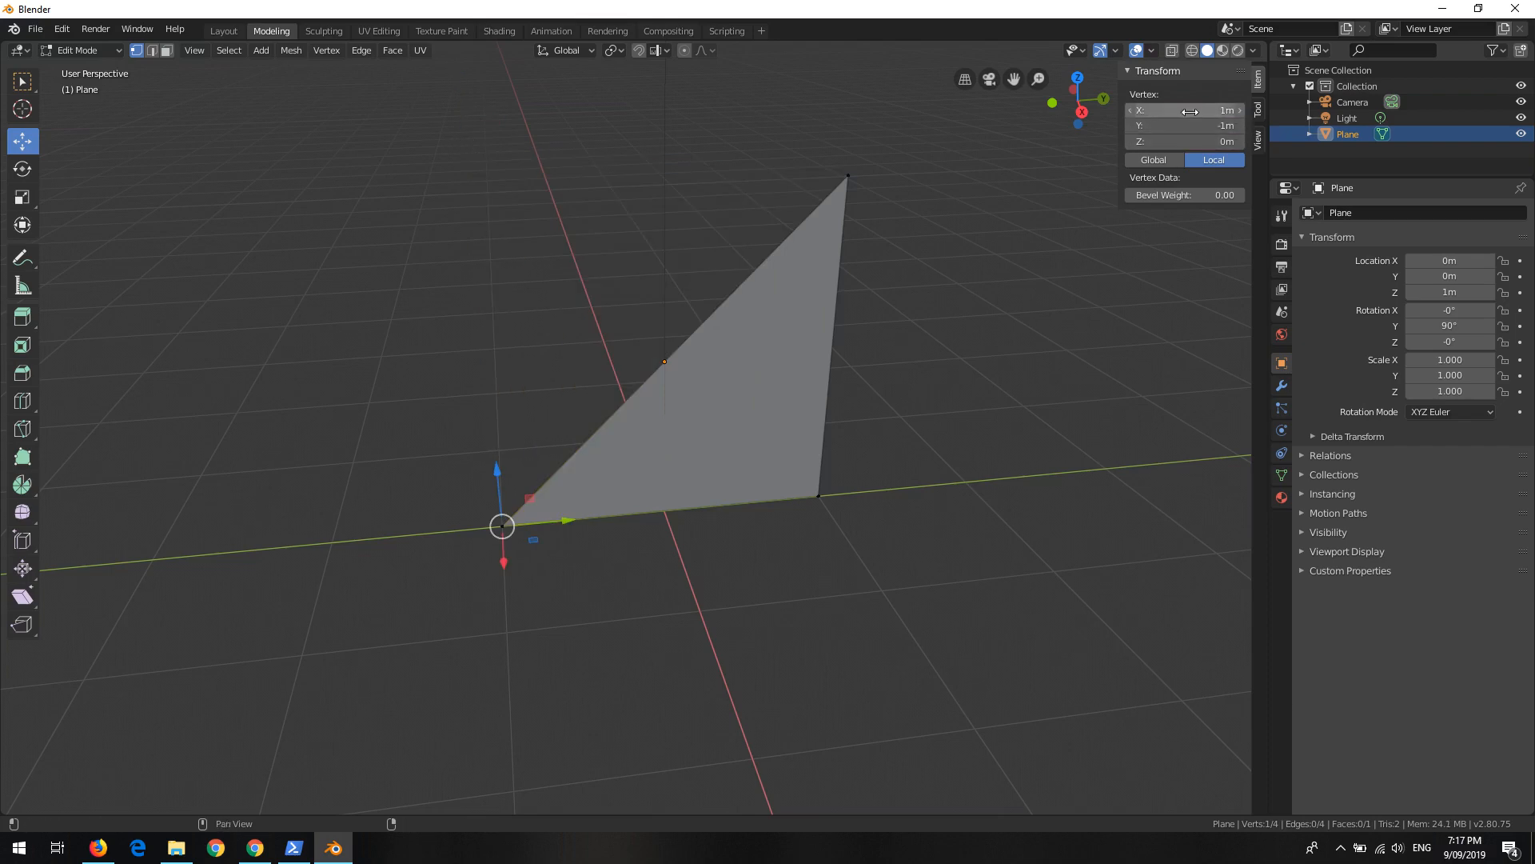
mouse_move(1191, 111)
left_mouse_down()
mouse_move(1224, 111)
mouse_move(1143, 111)
mouse_move(1168, 111)
left_mouse_up()
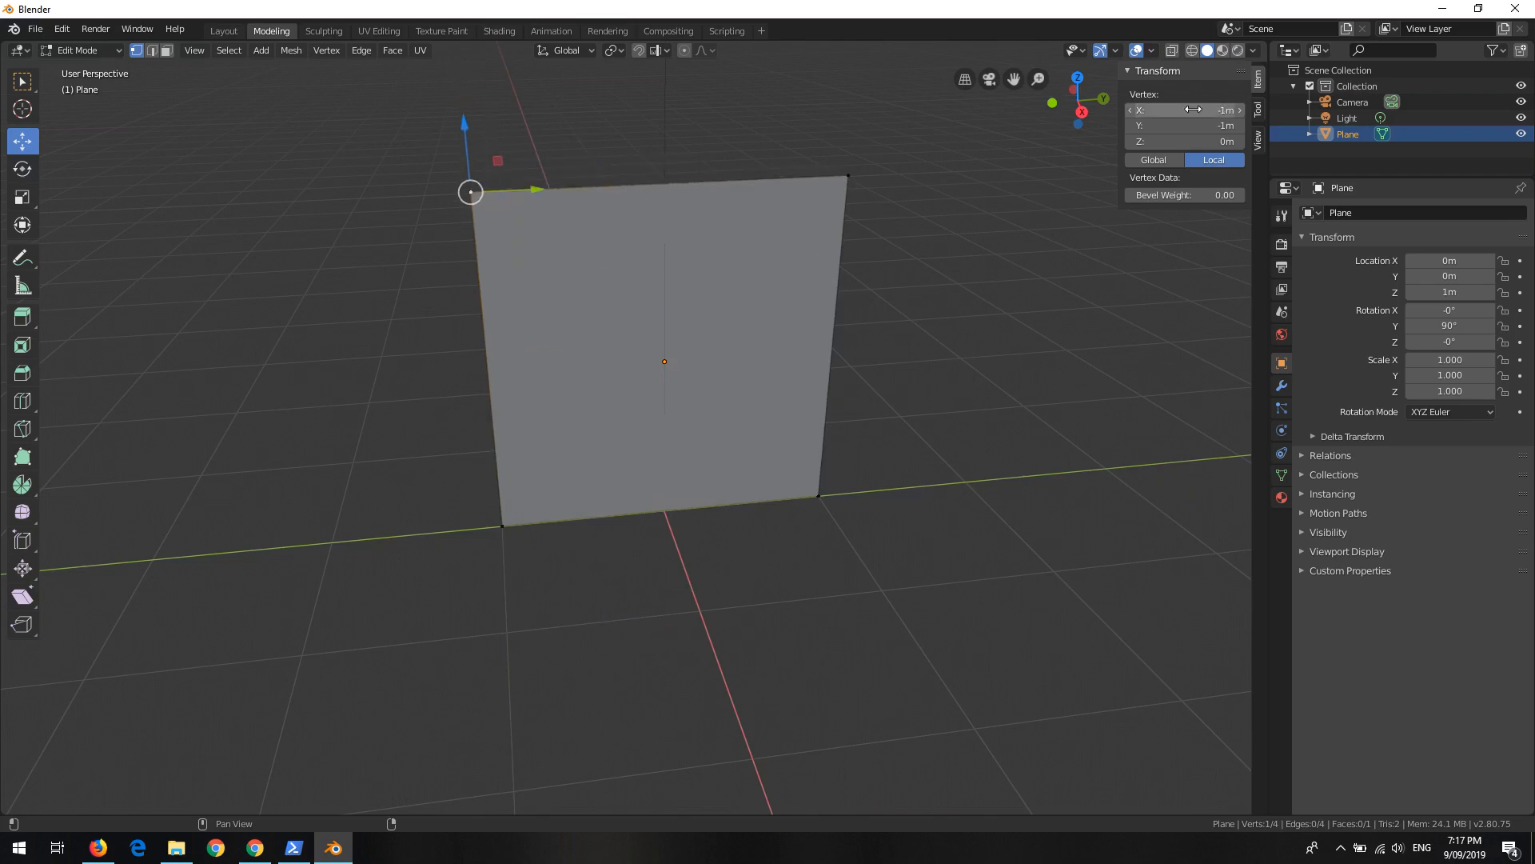
Step: Compare the coordinates of the two upper vertices and inspect the squared plane from a more frontal viewing angle
left_click(868, 176)
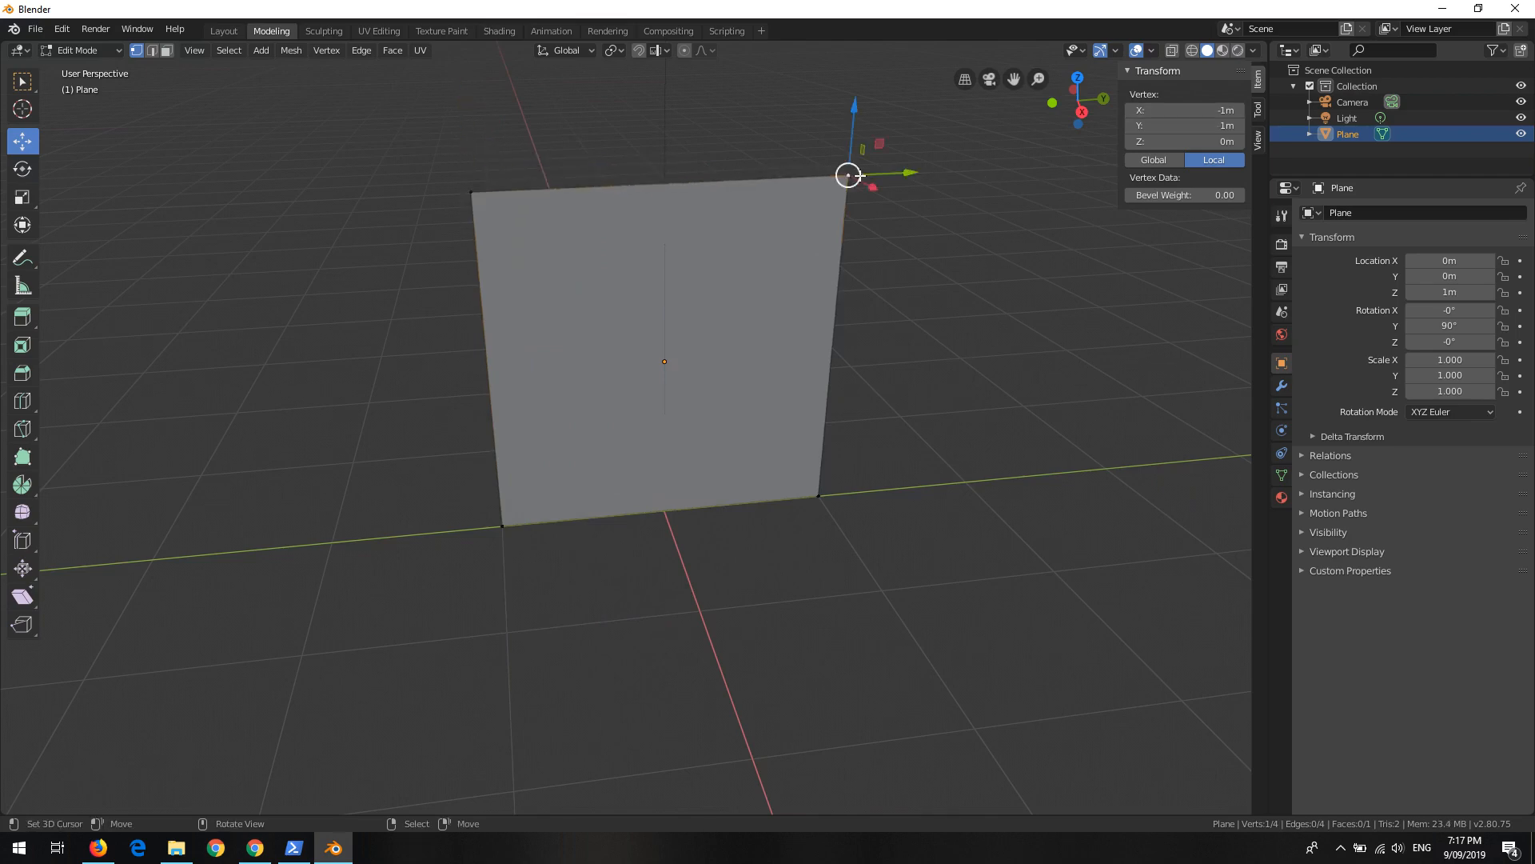
left_click(501, 189)
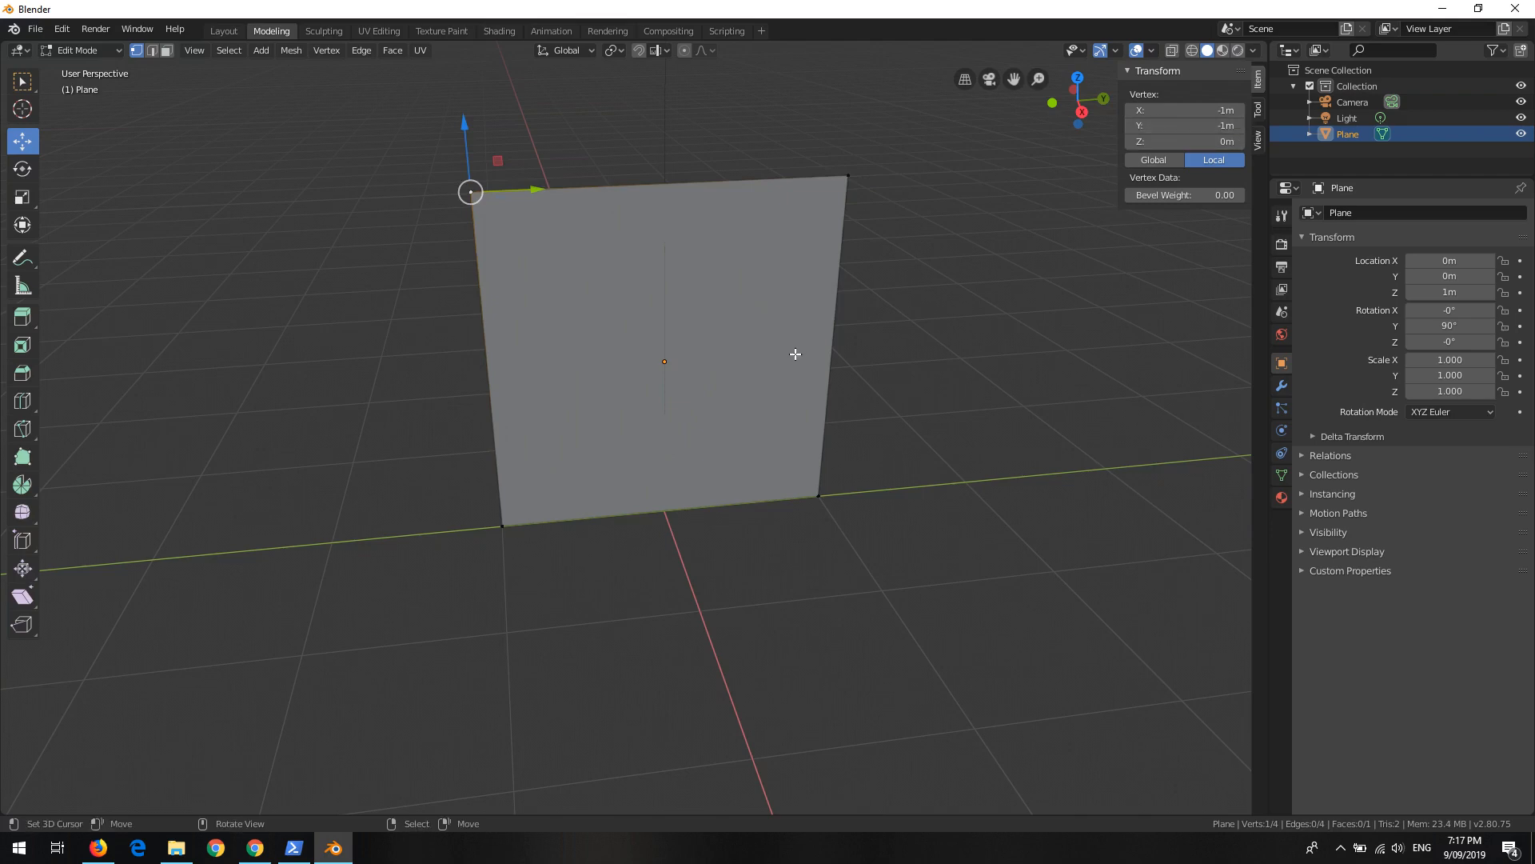
middle_click_drag(861, 337, 884, 398, "shift")
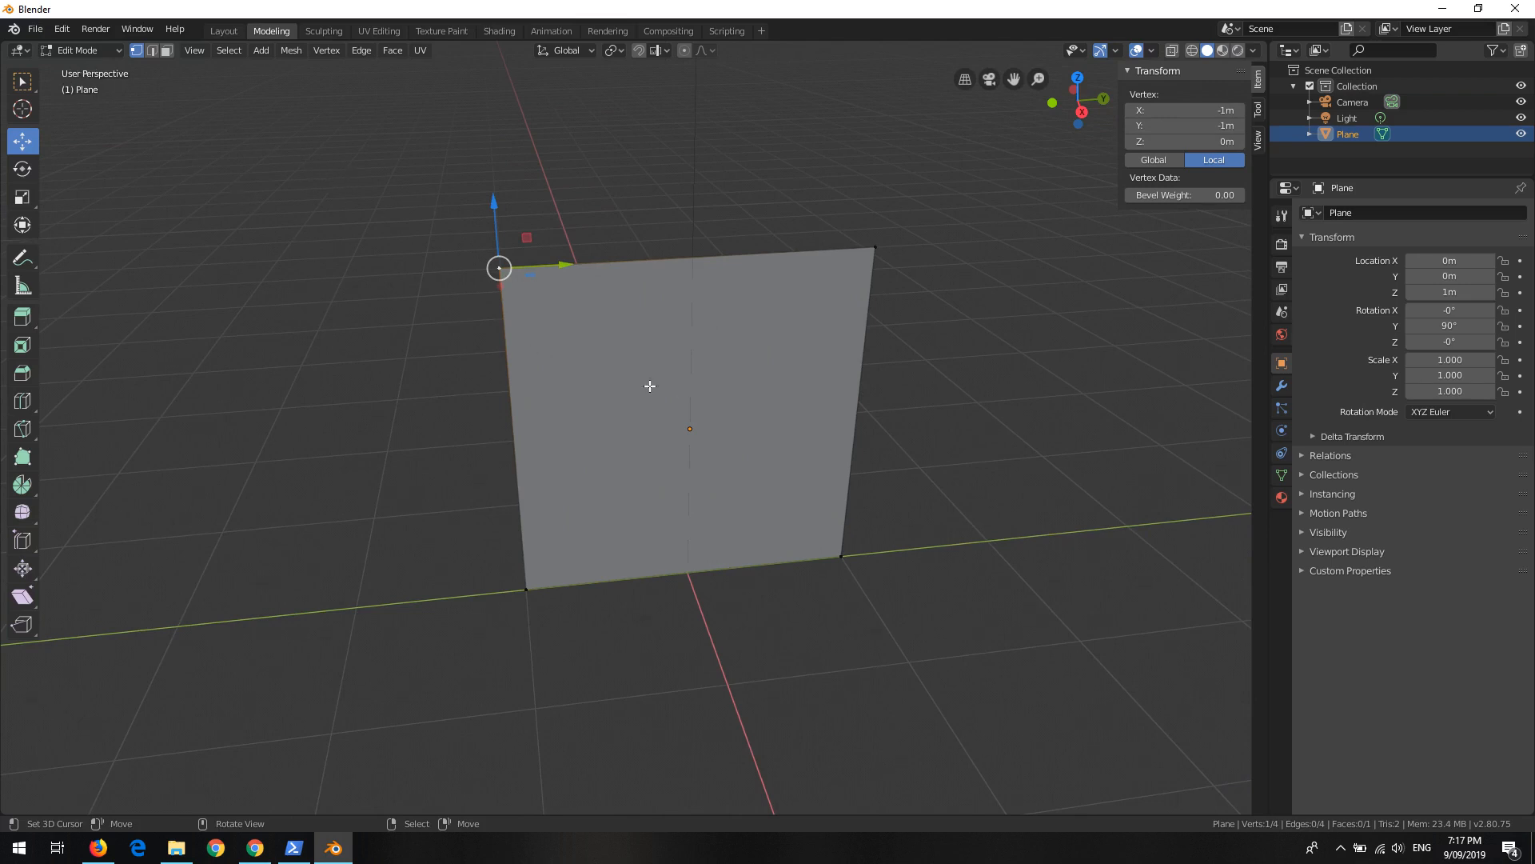
middle_click_drag(650, 385, 623, 296)
middle_click_drag(650, 343, 391, 346)
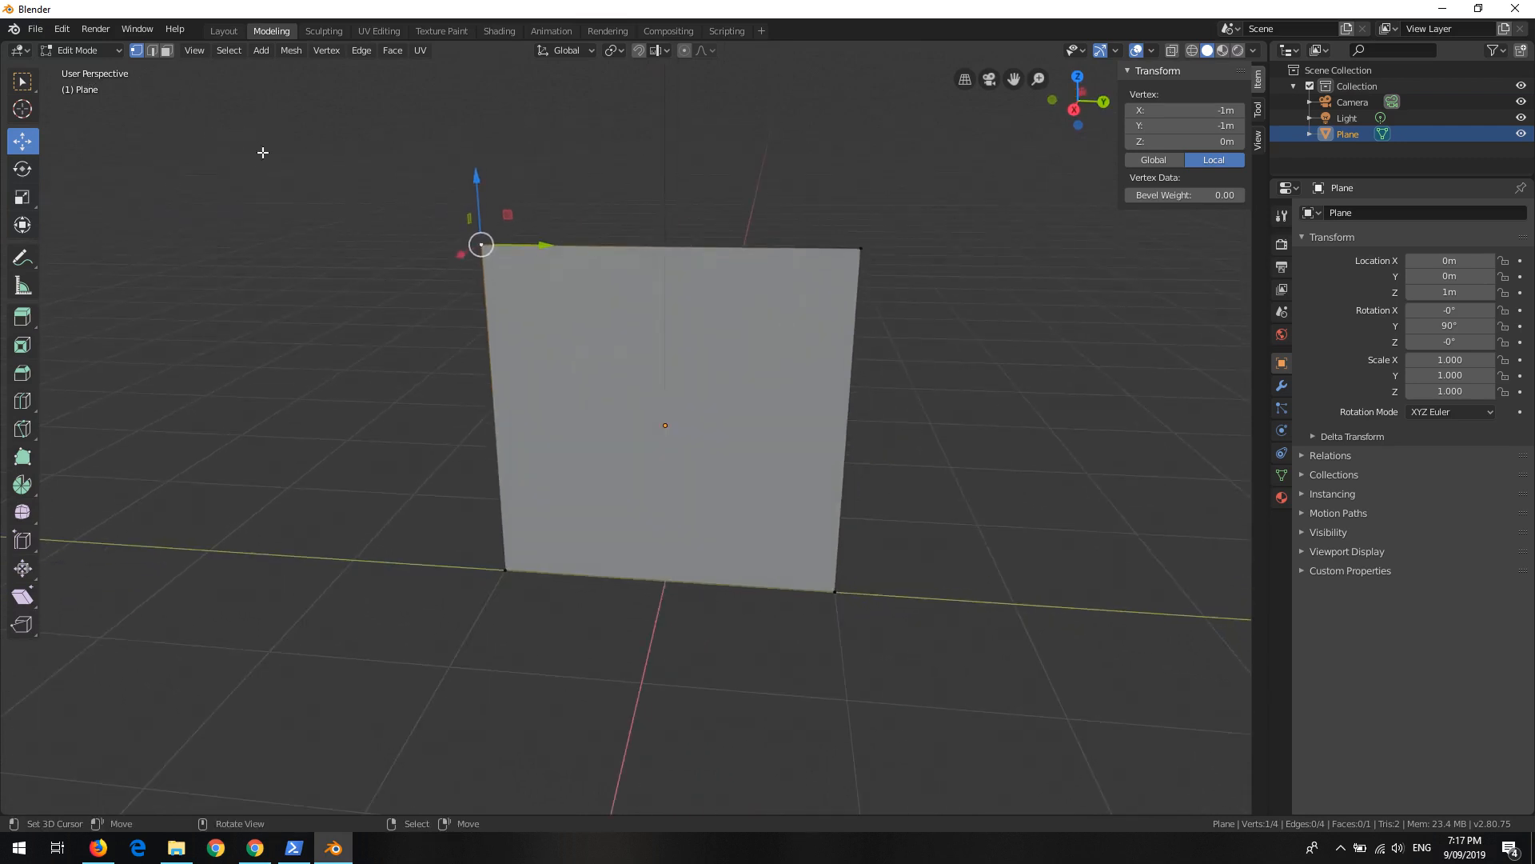
Step: Inspect the squared plane in orthographic projection from several angles, finishing in a centred right side view
key("KP_5")
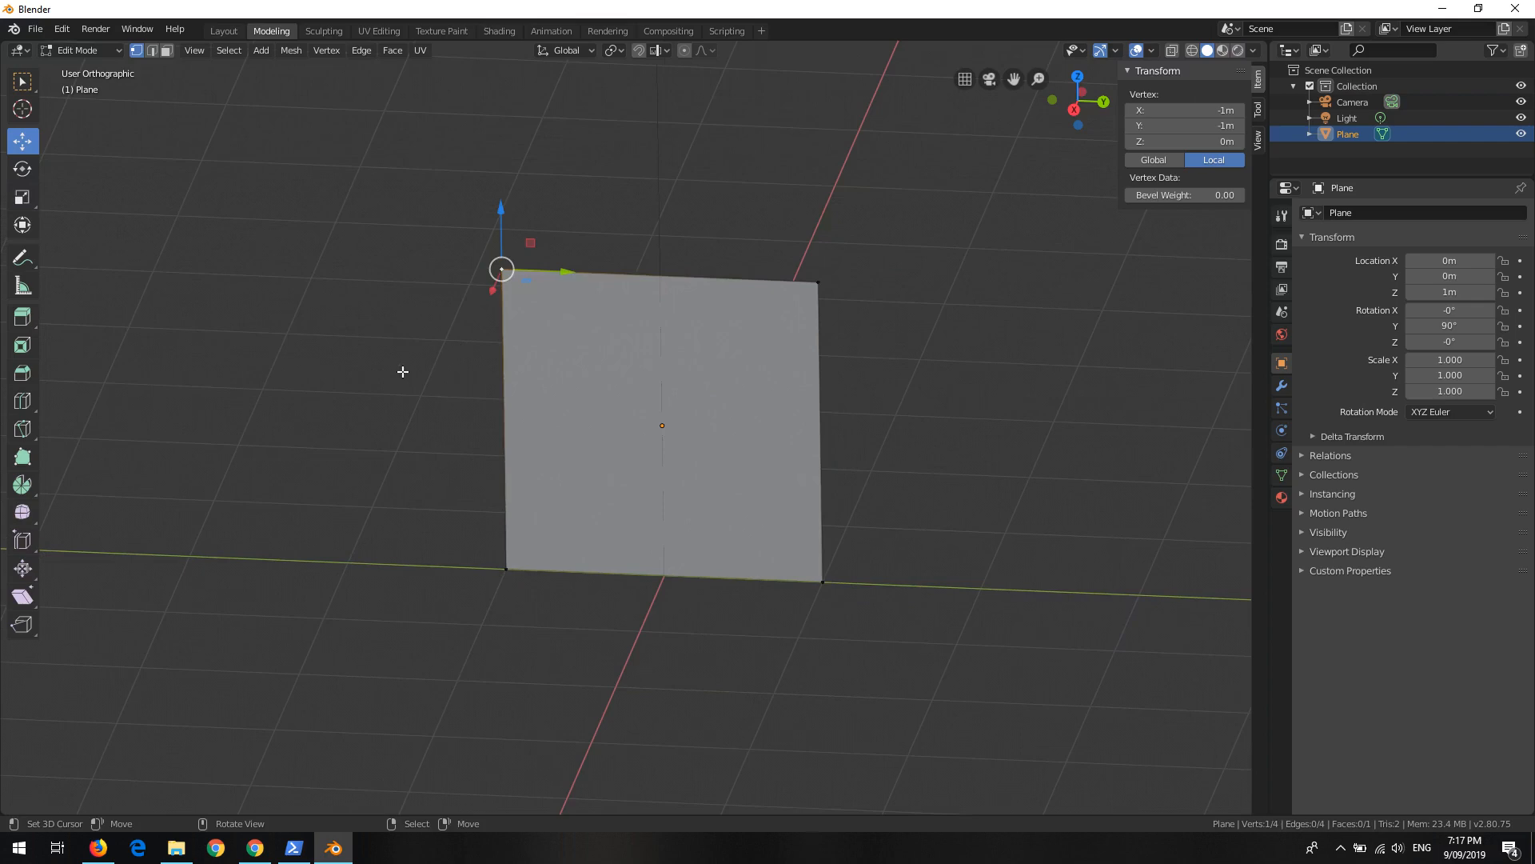
middle_click_drag(424, 331, 514, 342)
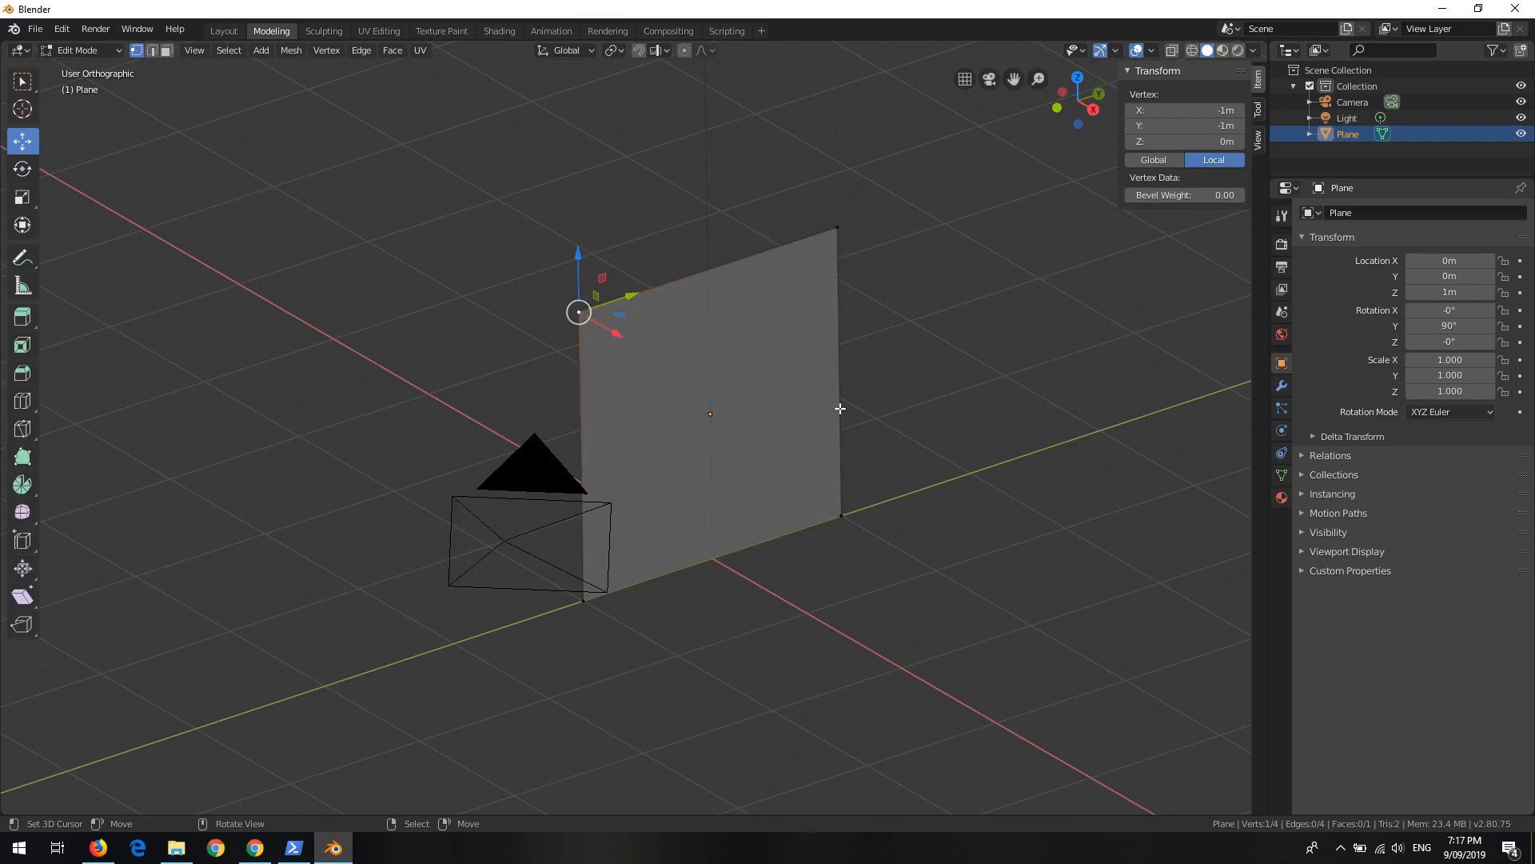
middle_click_drag(839, 409, 622, 307)
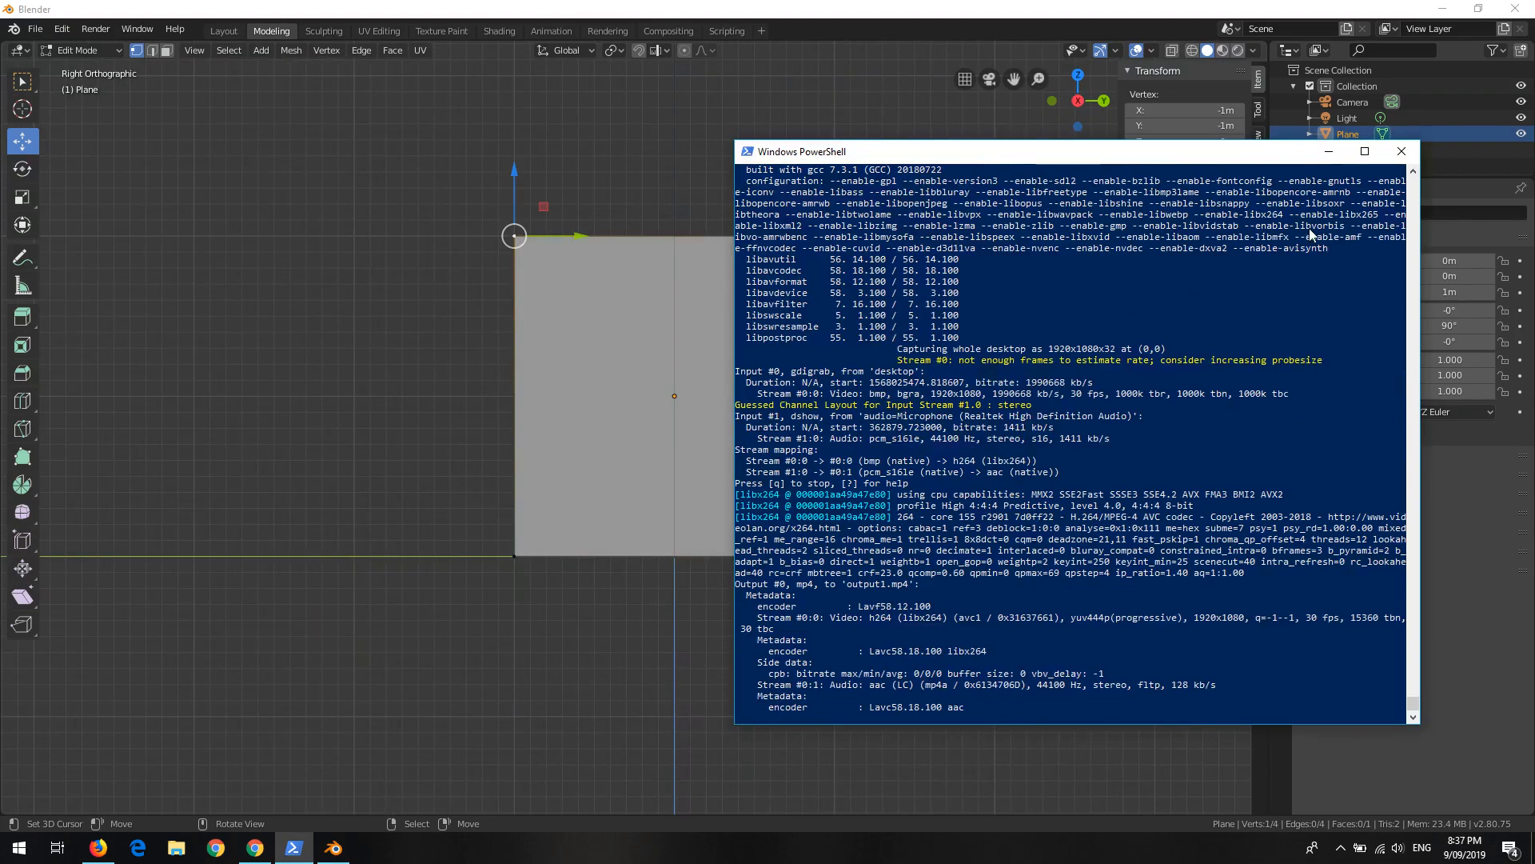
left_click(1329, 152)
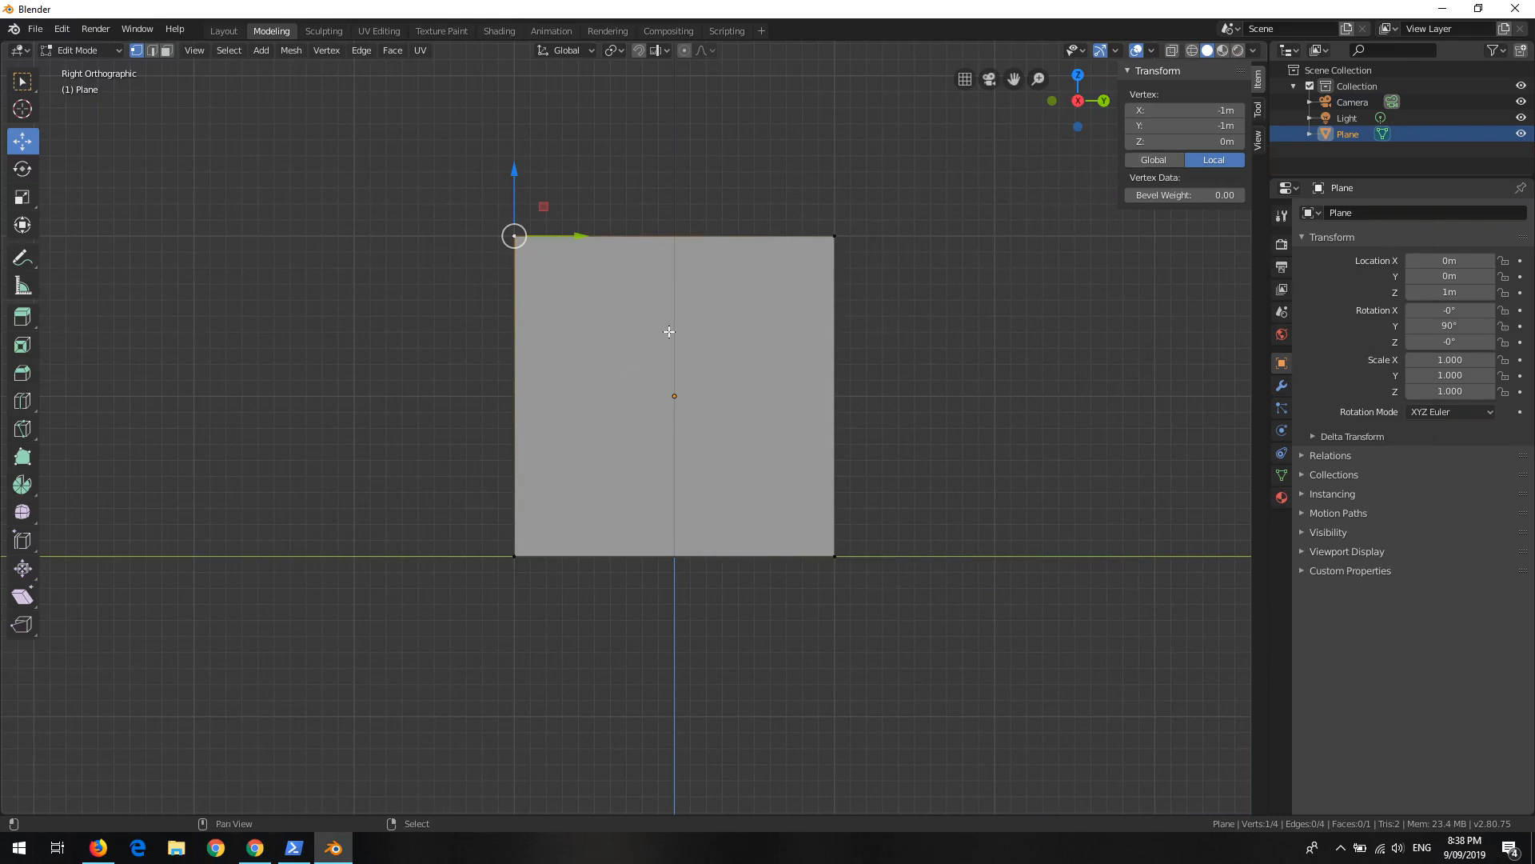
middle_click_drag(611, 317, 628, 396, "shift")
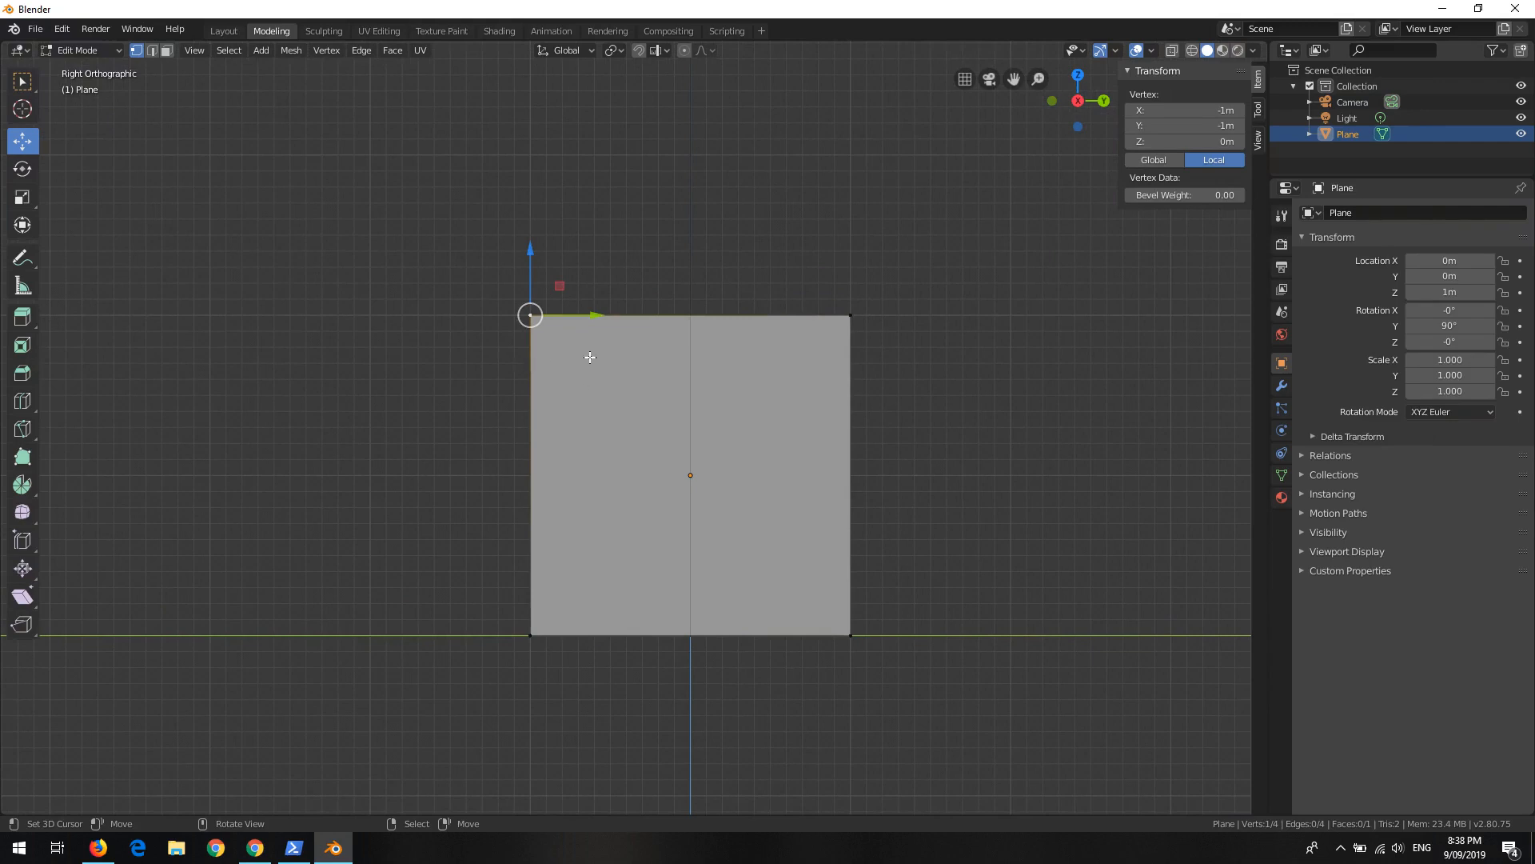
Step: Select the plane's corner vertices one after another and compare their coordinates, finishing on the upper-left vertex
left_click(844, 321)
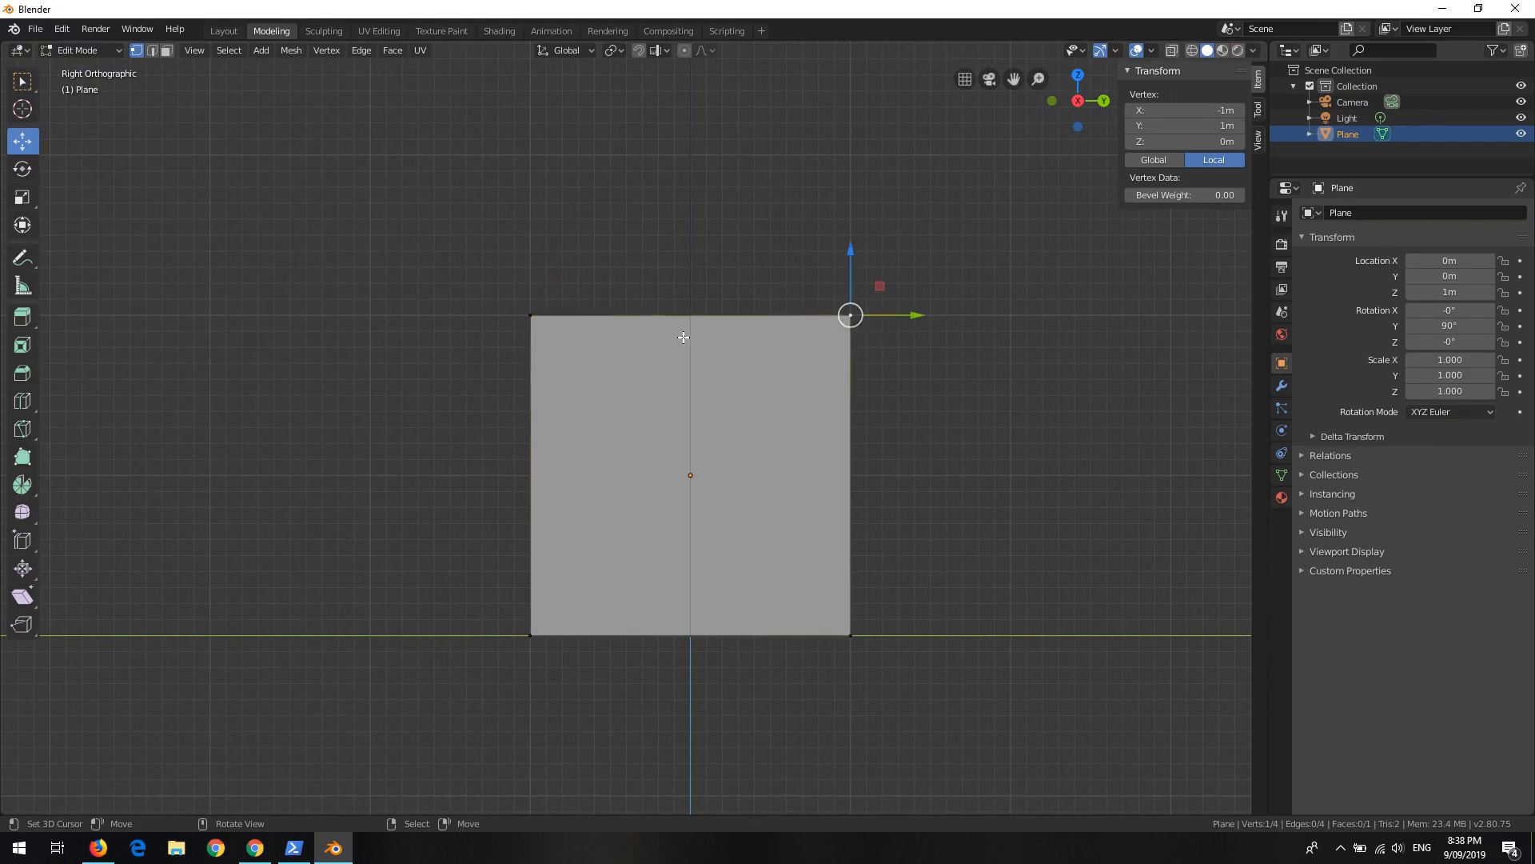
left_click(531, 316)
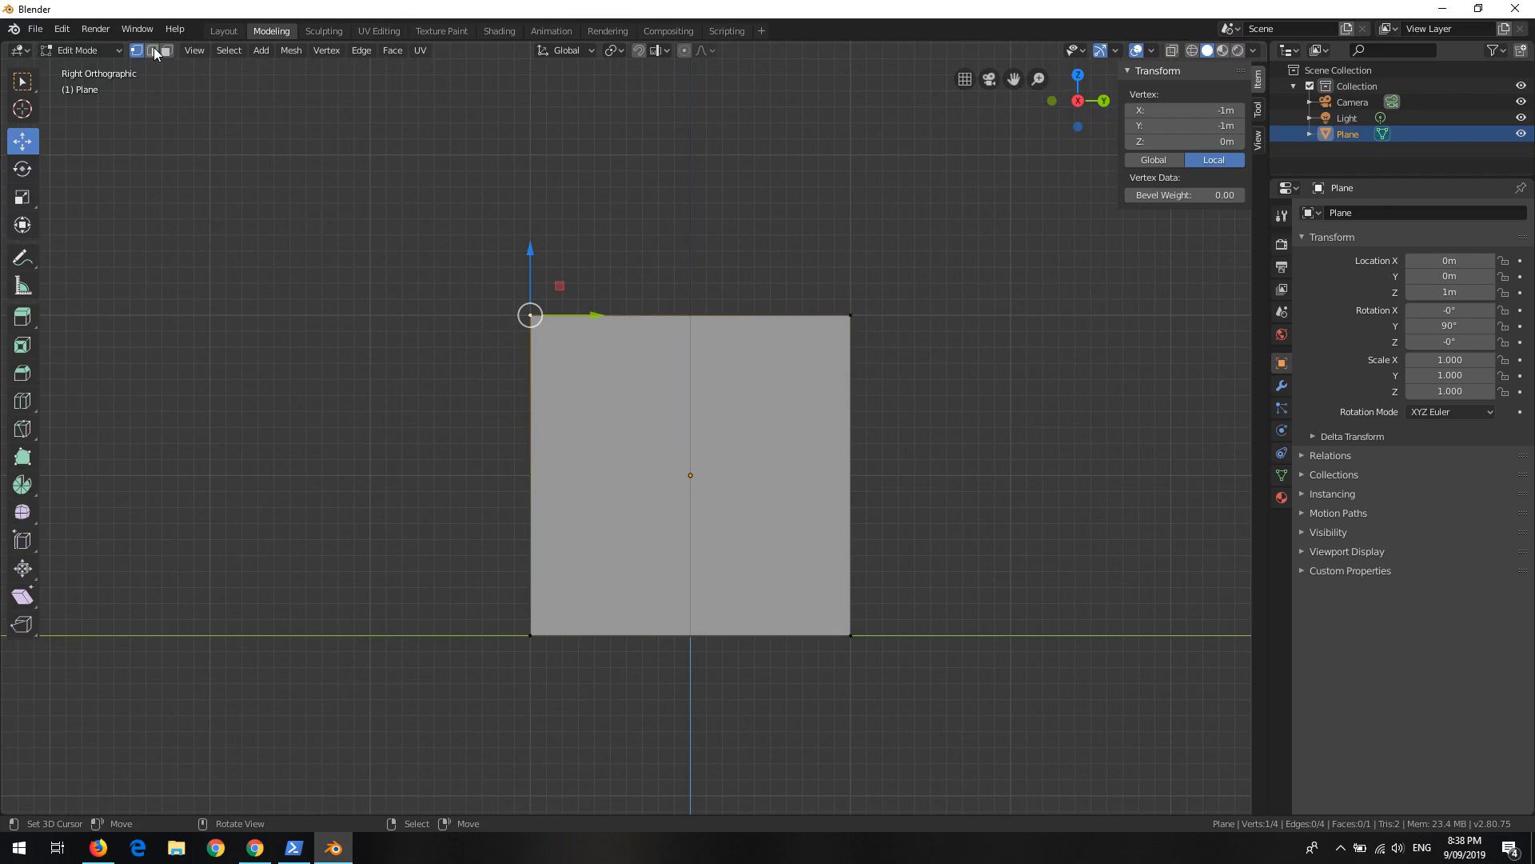
middle_click_drag(613, 511, 503, 469)
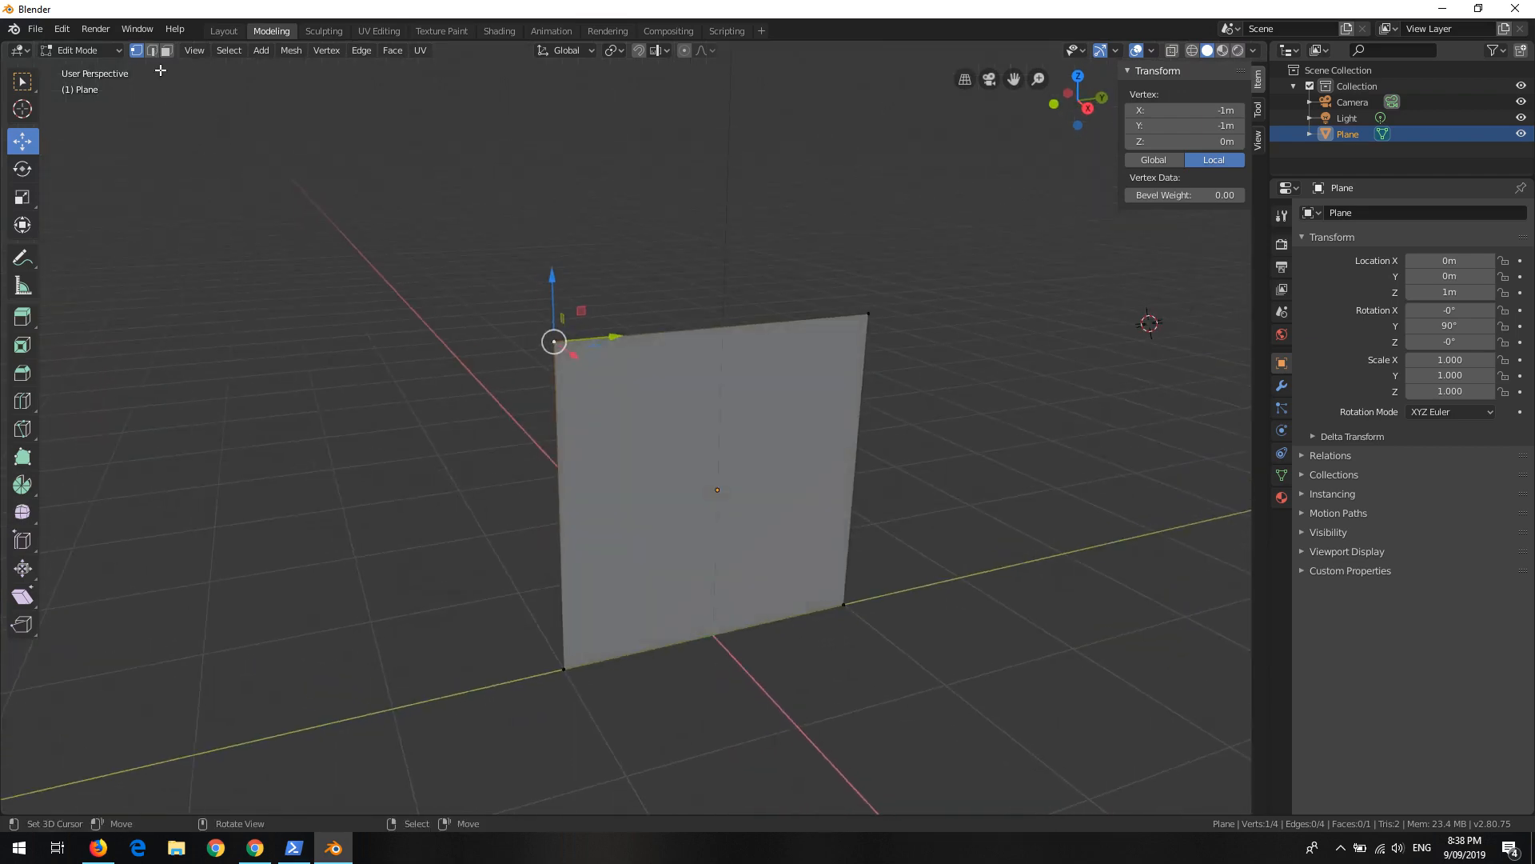
left_click(868, 314)
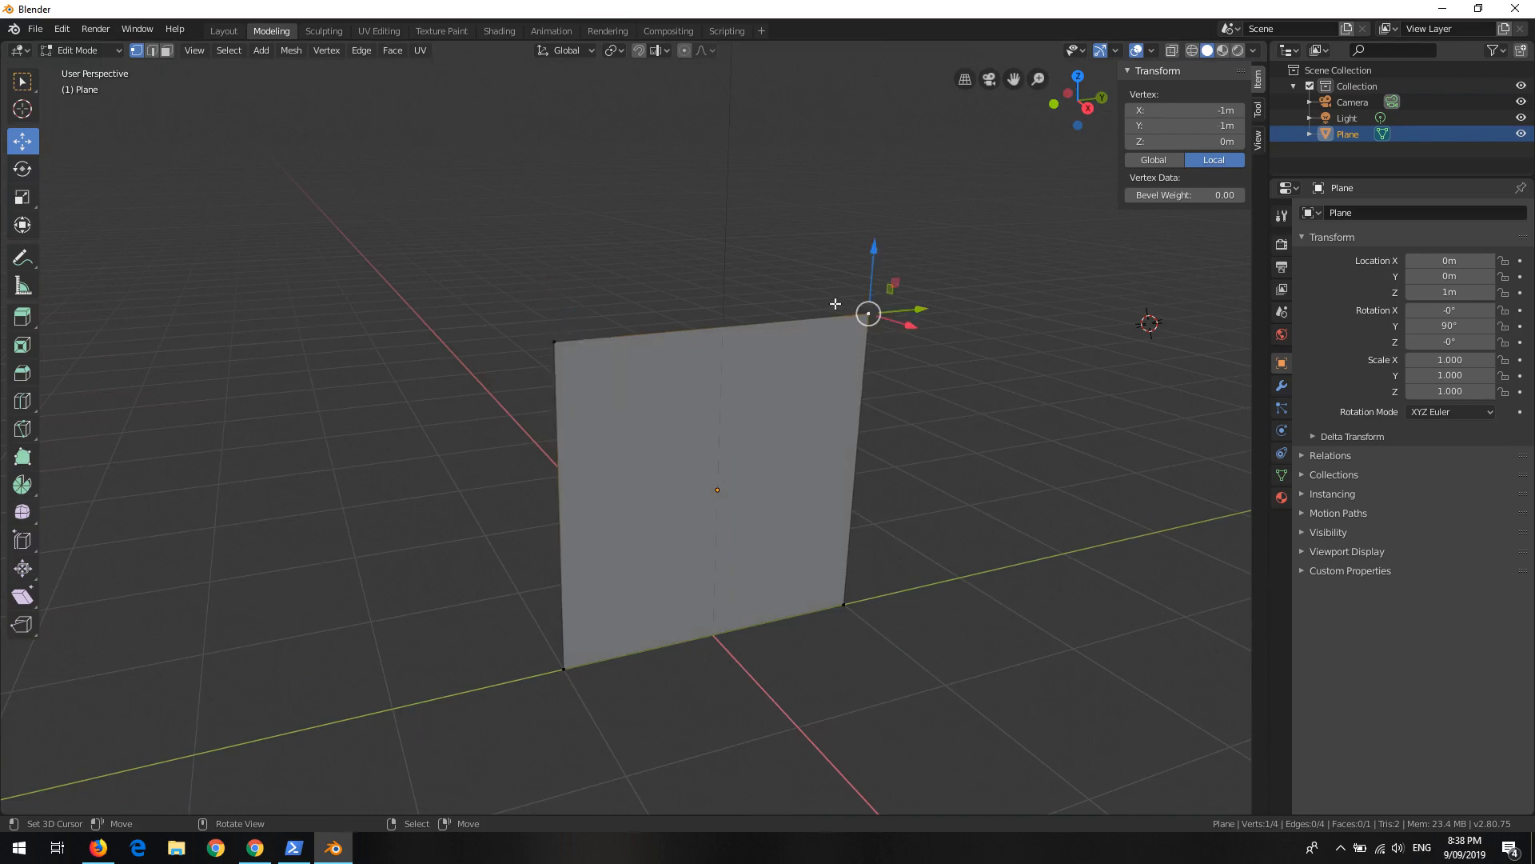
left_click(844, 604)
left_click(528, 685)
left_click(548, 347)
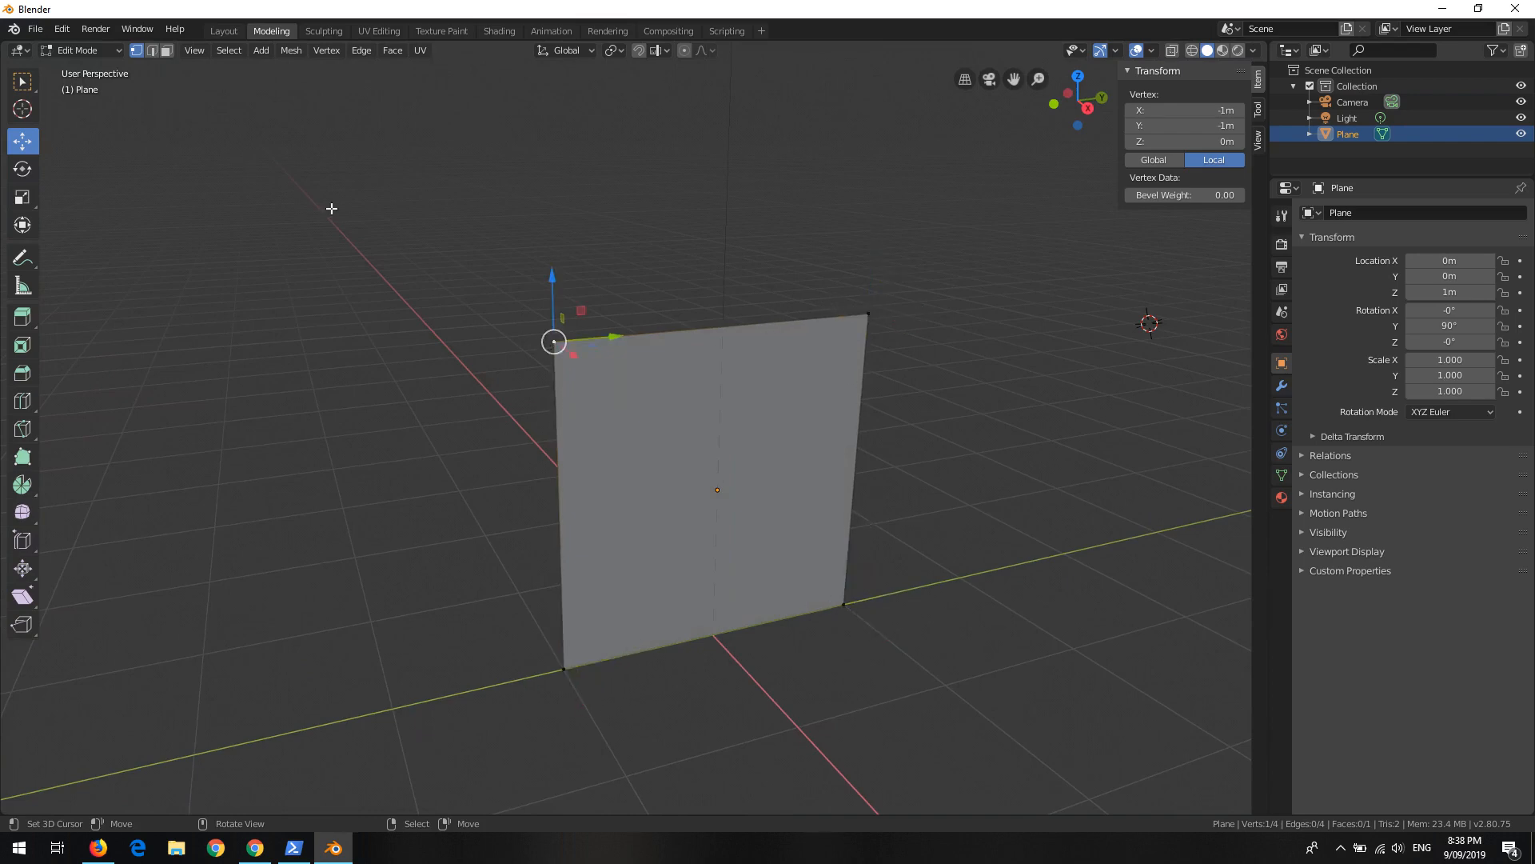
Step: Switch to edge selection and select the plane's four edges in turn, finishing on the bottom edge
left_click(152, 51)
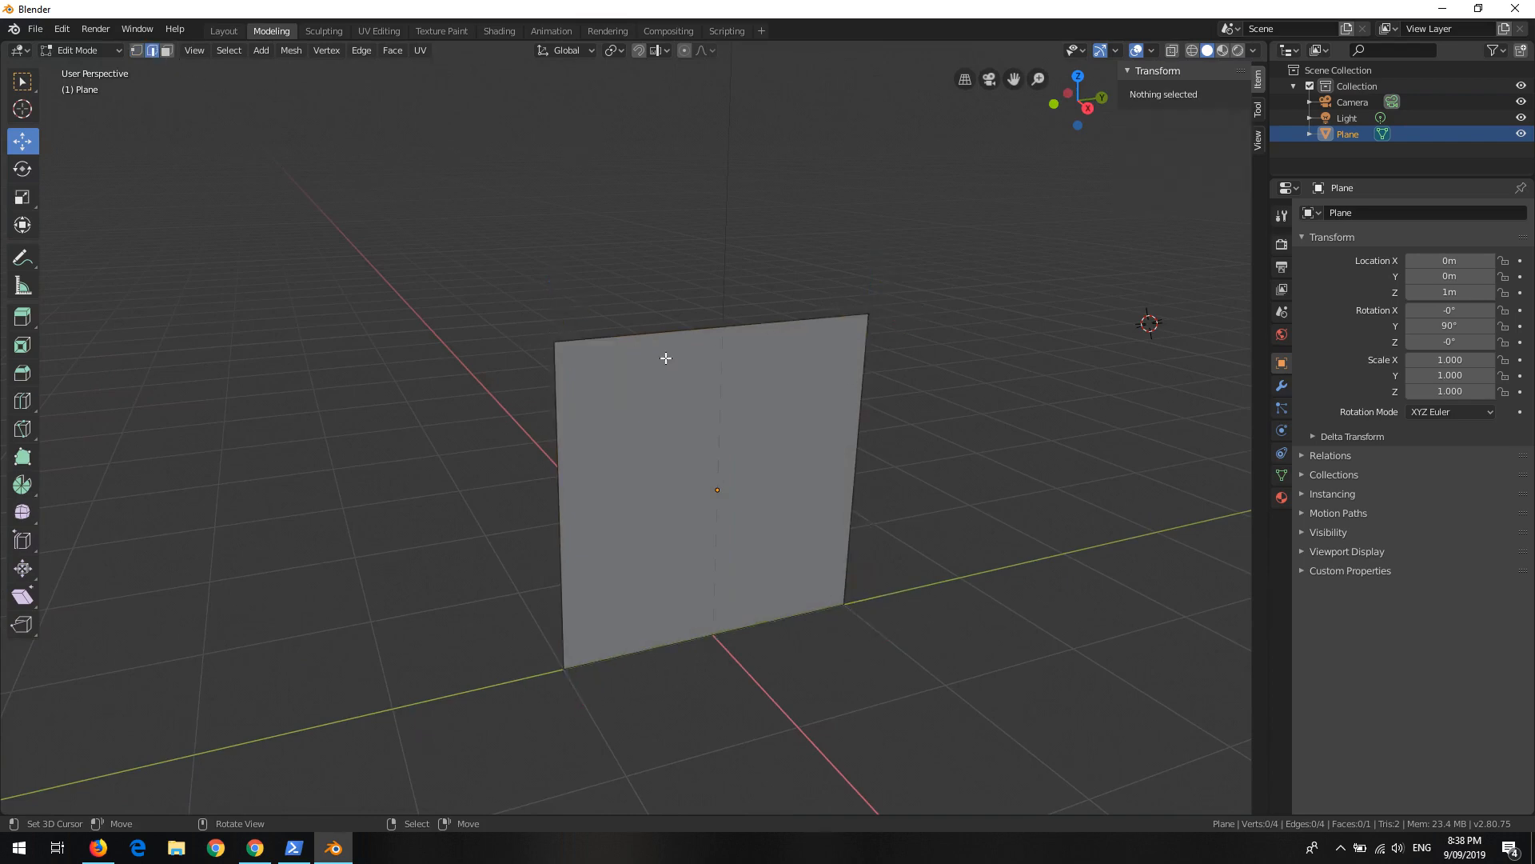
left_click(686, 322)
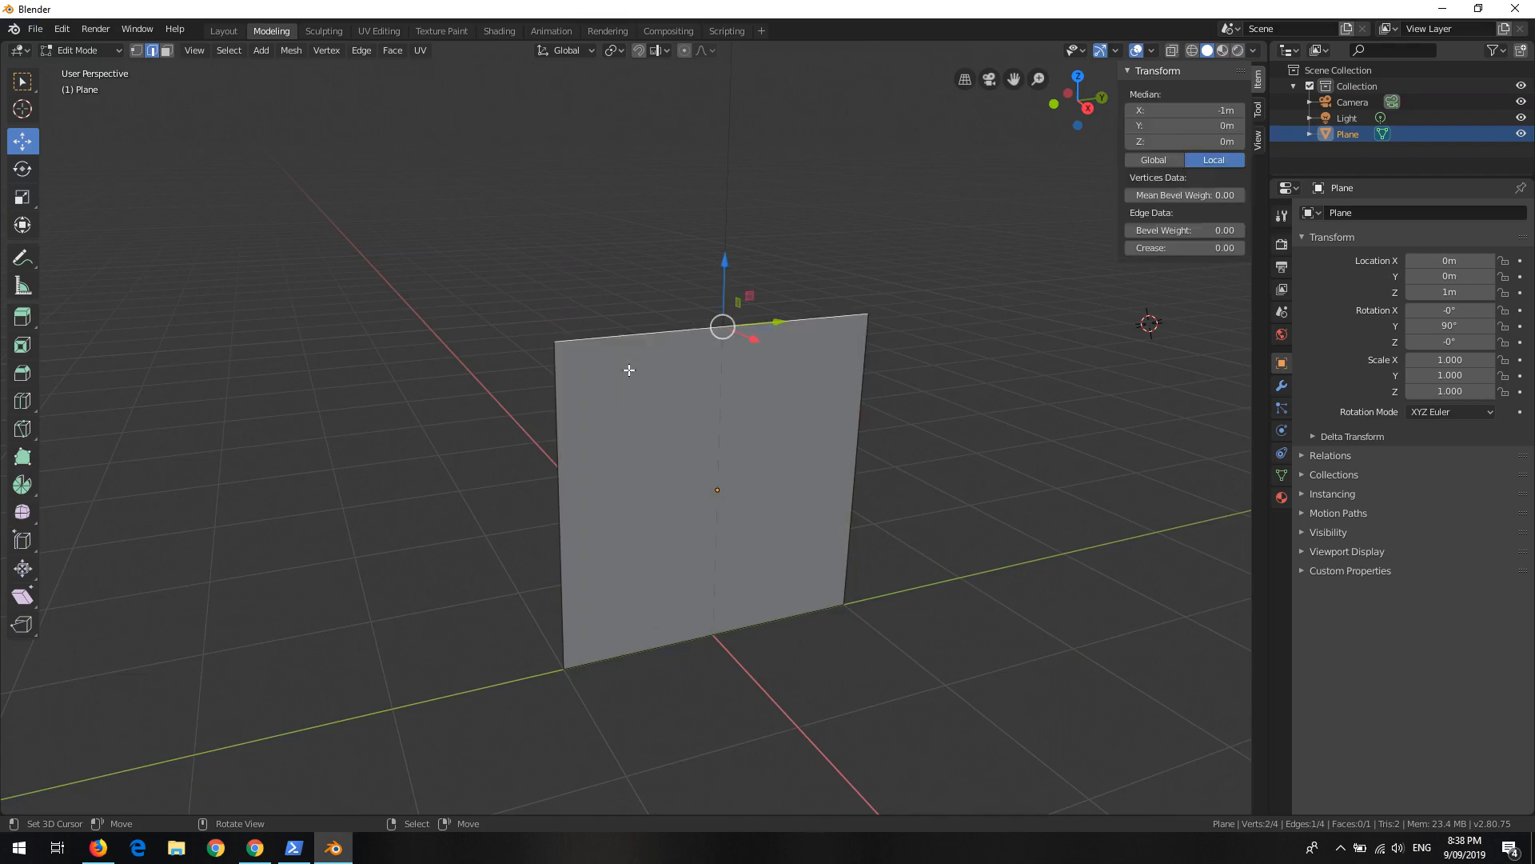
left_click(554, 423)
left_click(635, 328)
left_click(862, 432)
left_click(771, 617)
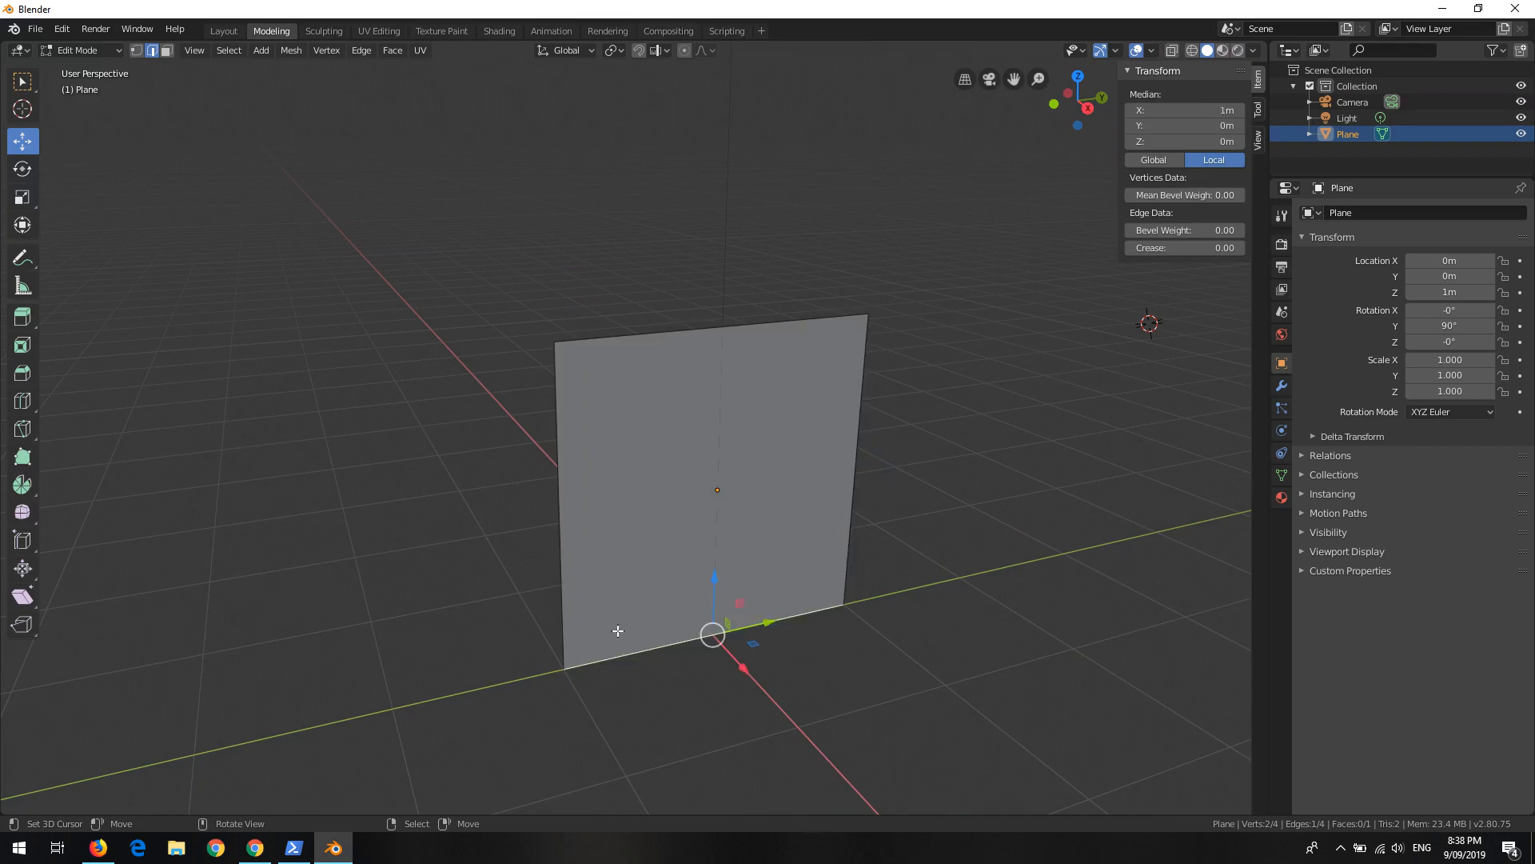
Step: Select the plane's top edge and move it down about 0.06 m along the Z axis
left_click(561, 515)
left_click(613, 342)
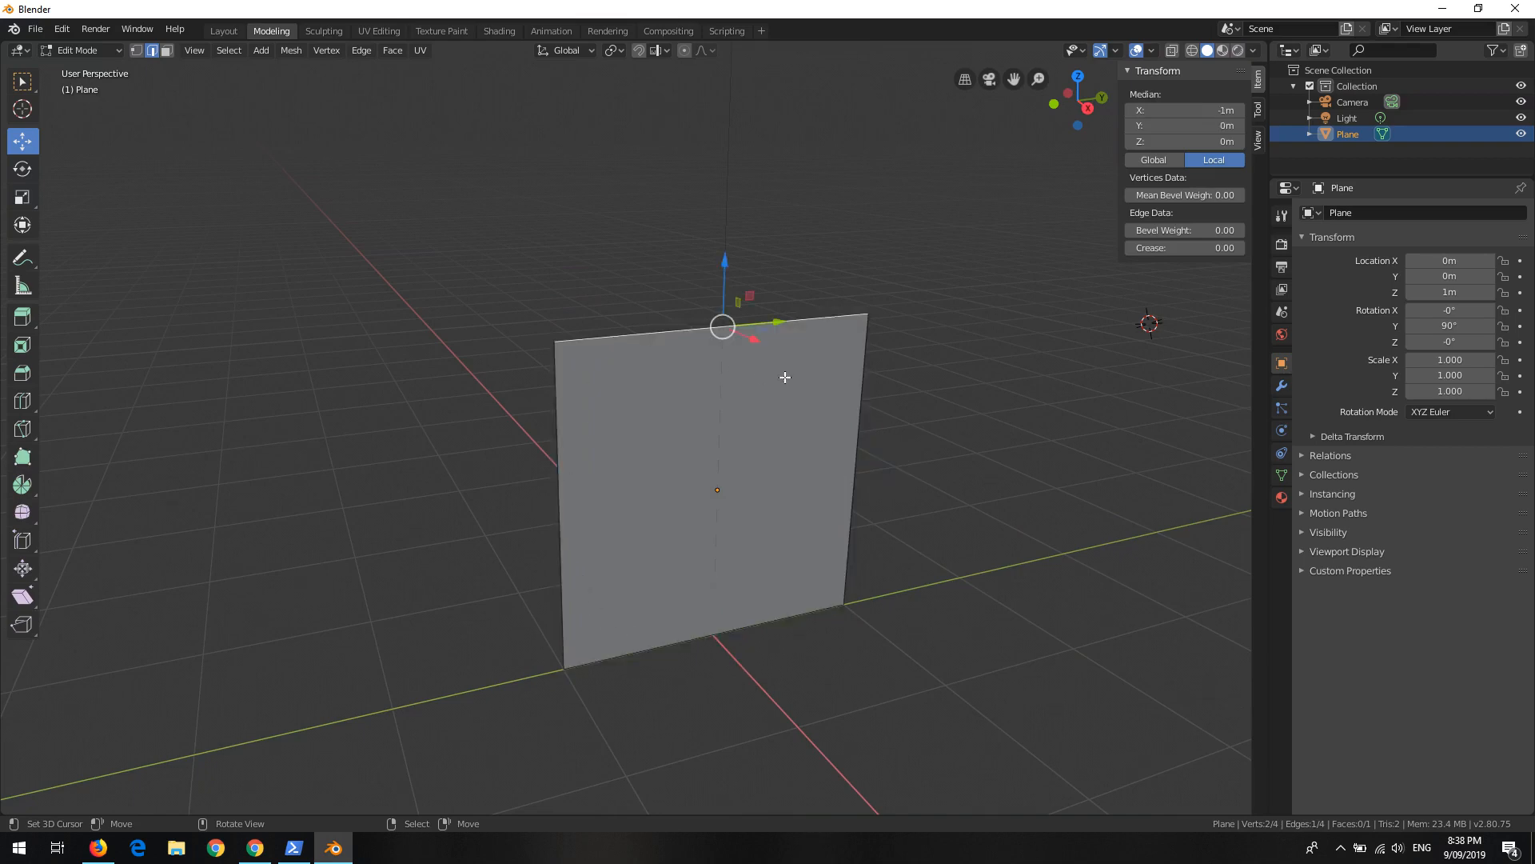
mouse_move(723, 264)
left_mouse_down()
mouse_move(721, 344)
mouse_move(713, 182)
mouse_move(736, 295)
mouse_move(723, 364)
mouse_move(720, 171)
mouse_move(727, 272)
left_mouse_up()
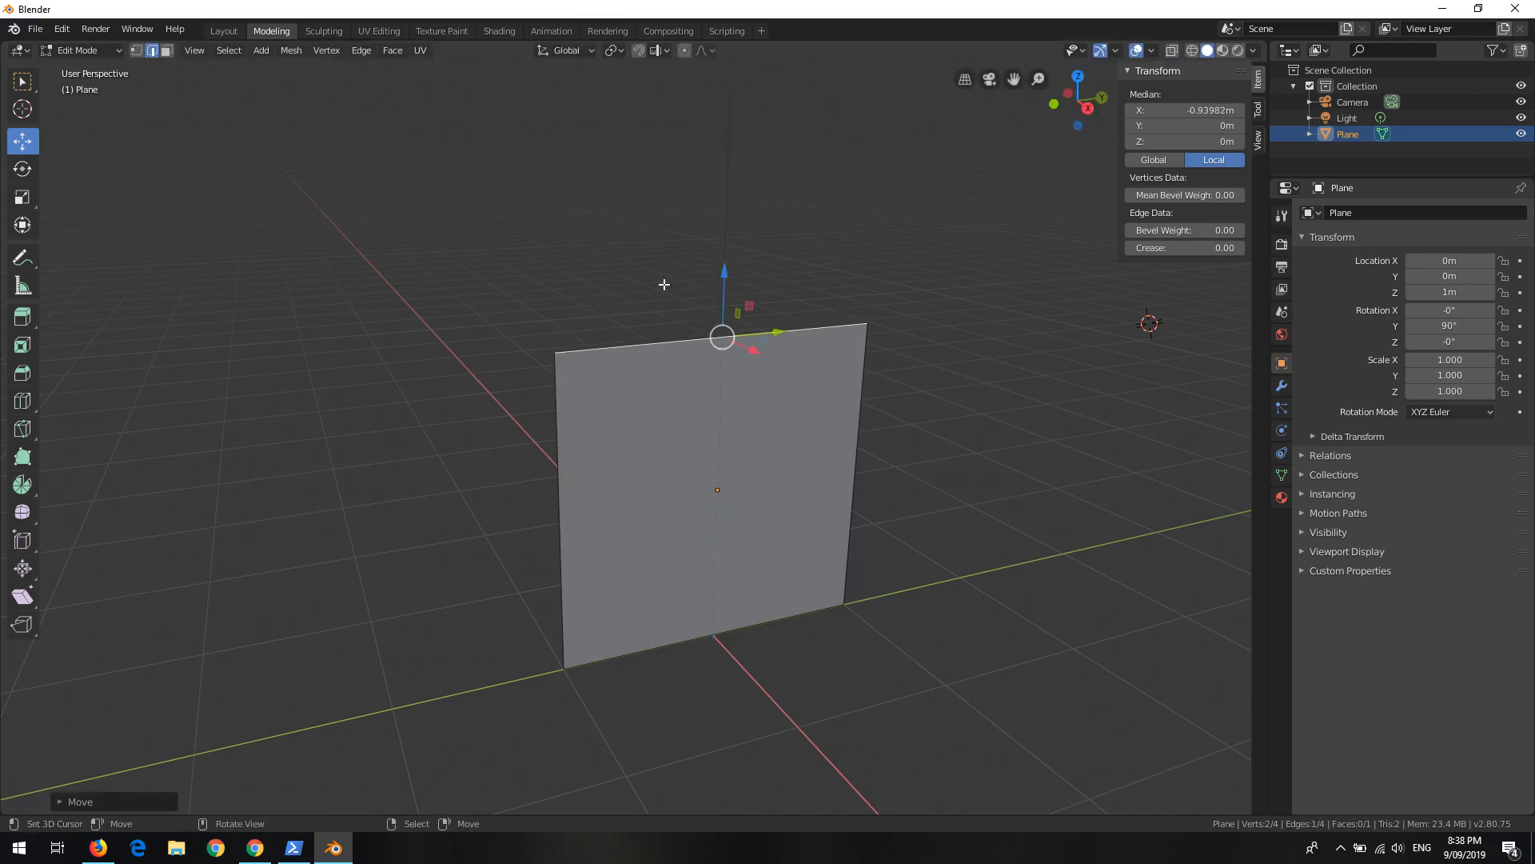
Step: Switch to face selection, select the plane's face and view it from another side
left_click(166, 50)
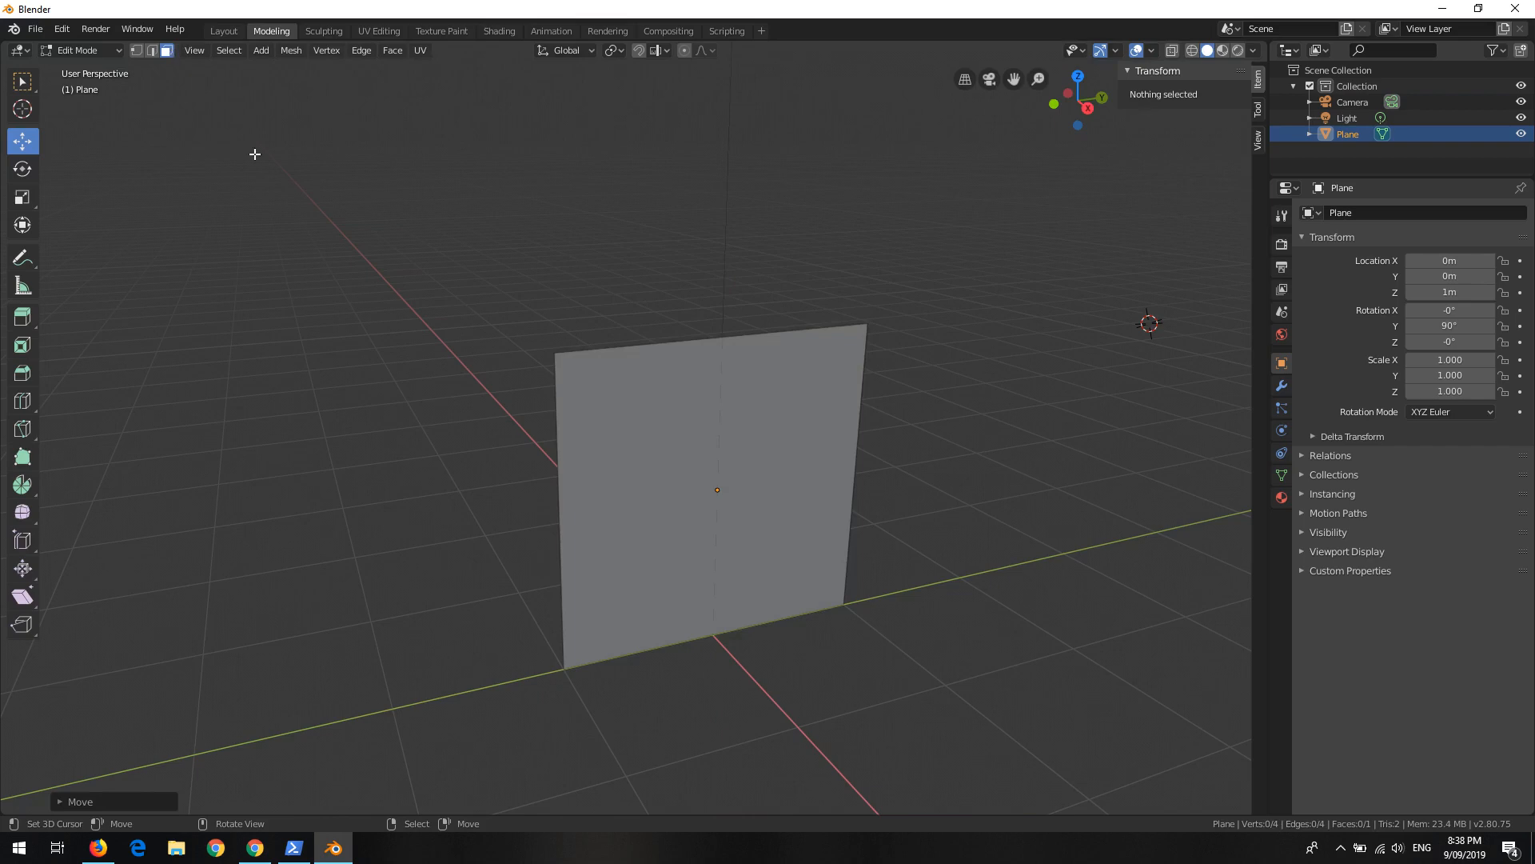
left_click(748, 473)
middle_click_drag(479, 384, 504, 423)
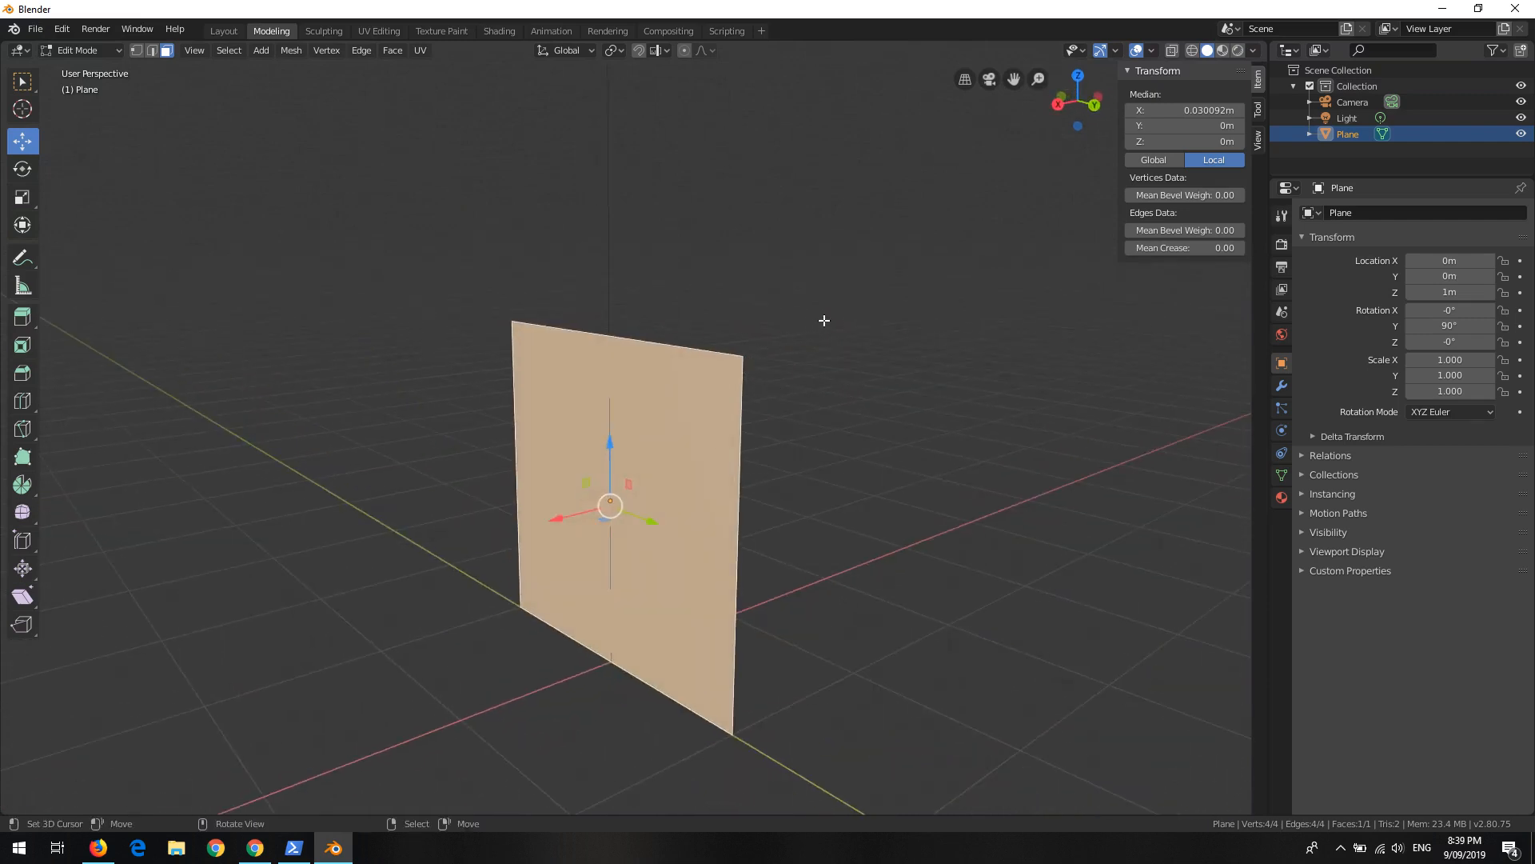
Step: In vertex selection, pull the upper vertex at Y 1 m about 1 m along the global X axis, inspect the bent face, and undo the move
left_click(136, 51)
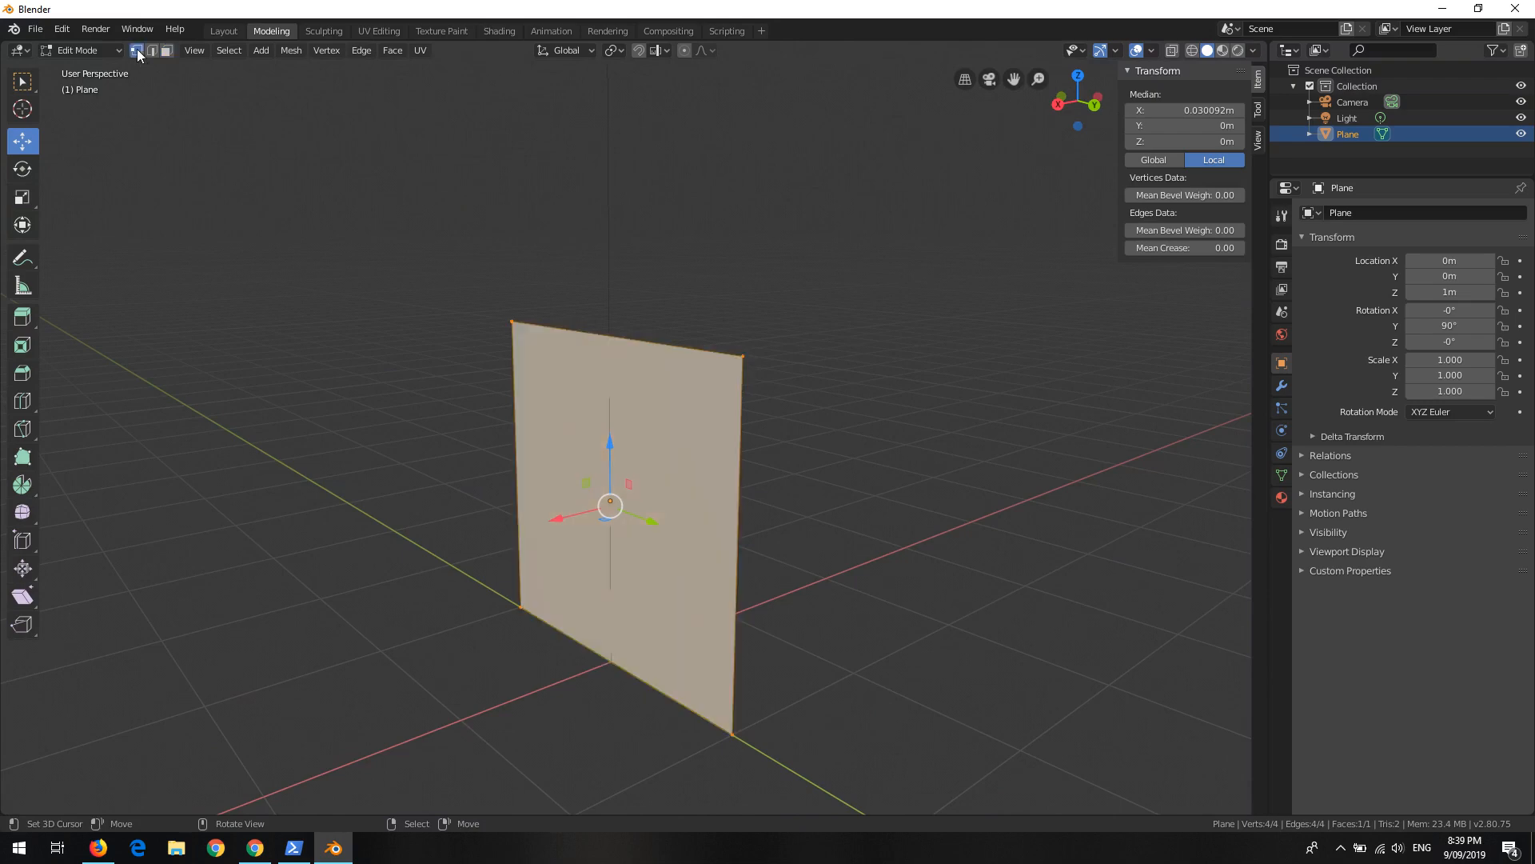
left_click(740, 359)
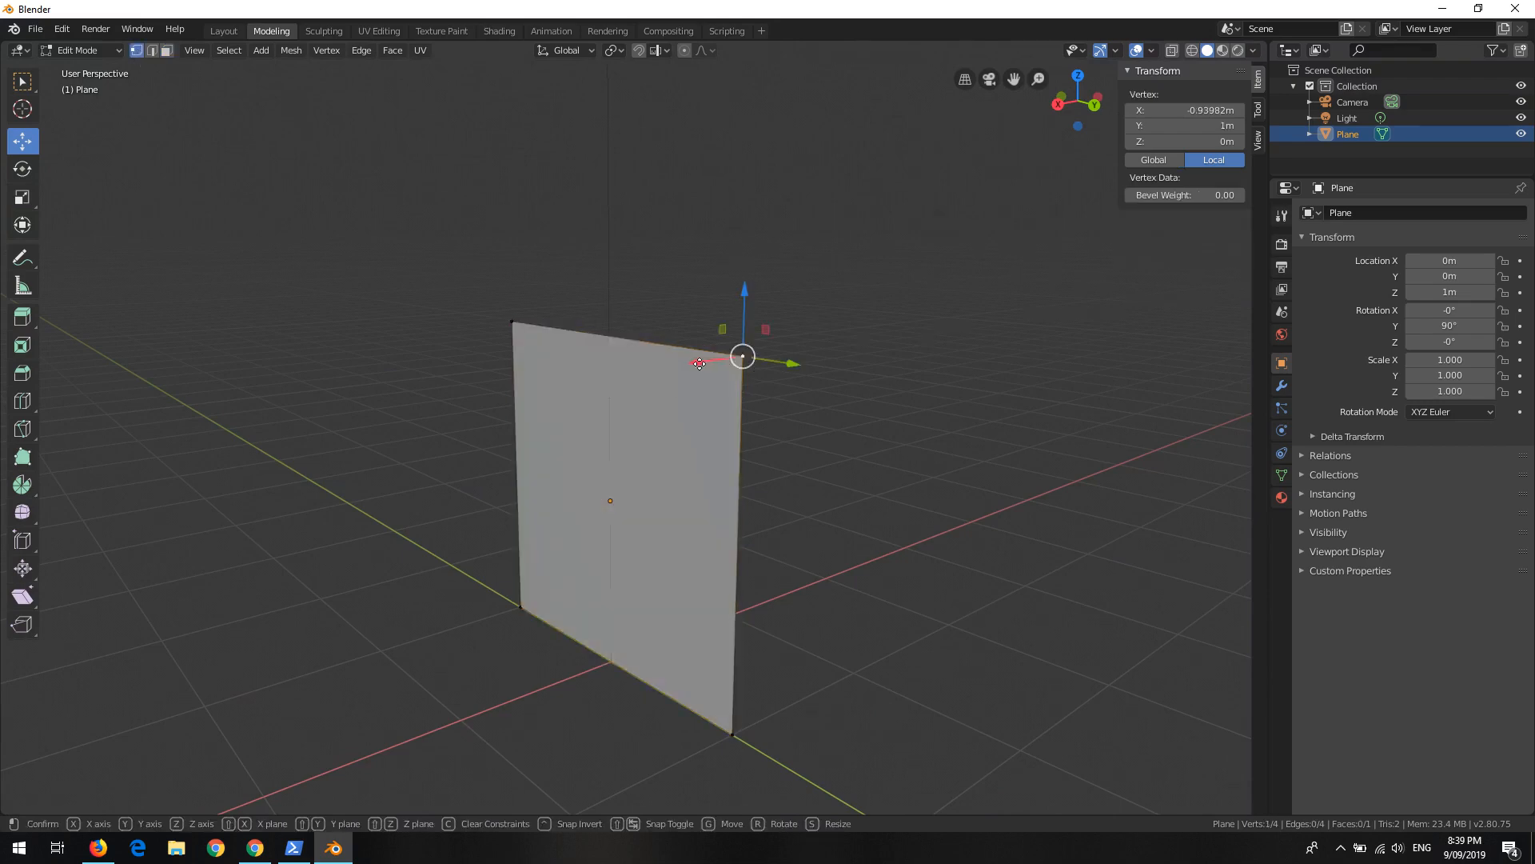
left_click_drag(709, 367, 826, 564)
middle_click_drag(826, 563, 724, 580)
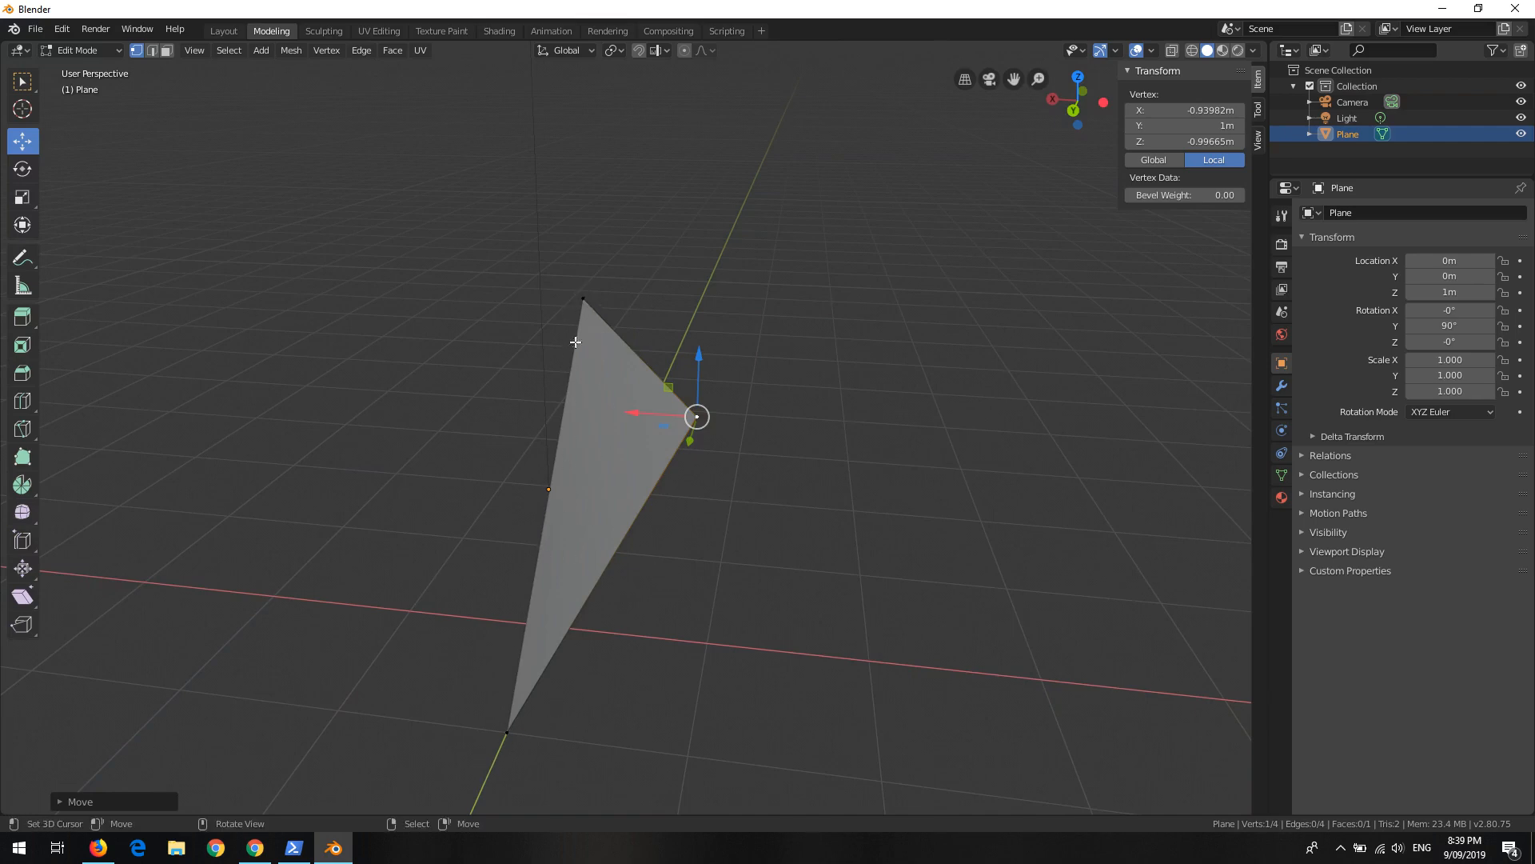
middle_click_drag(664, 465, 668, 415)
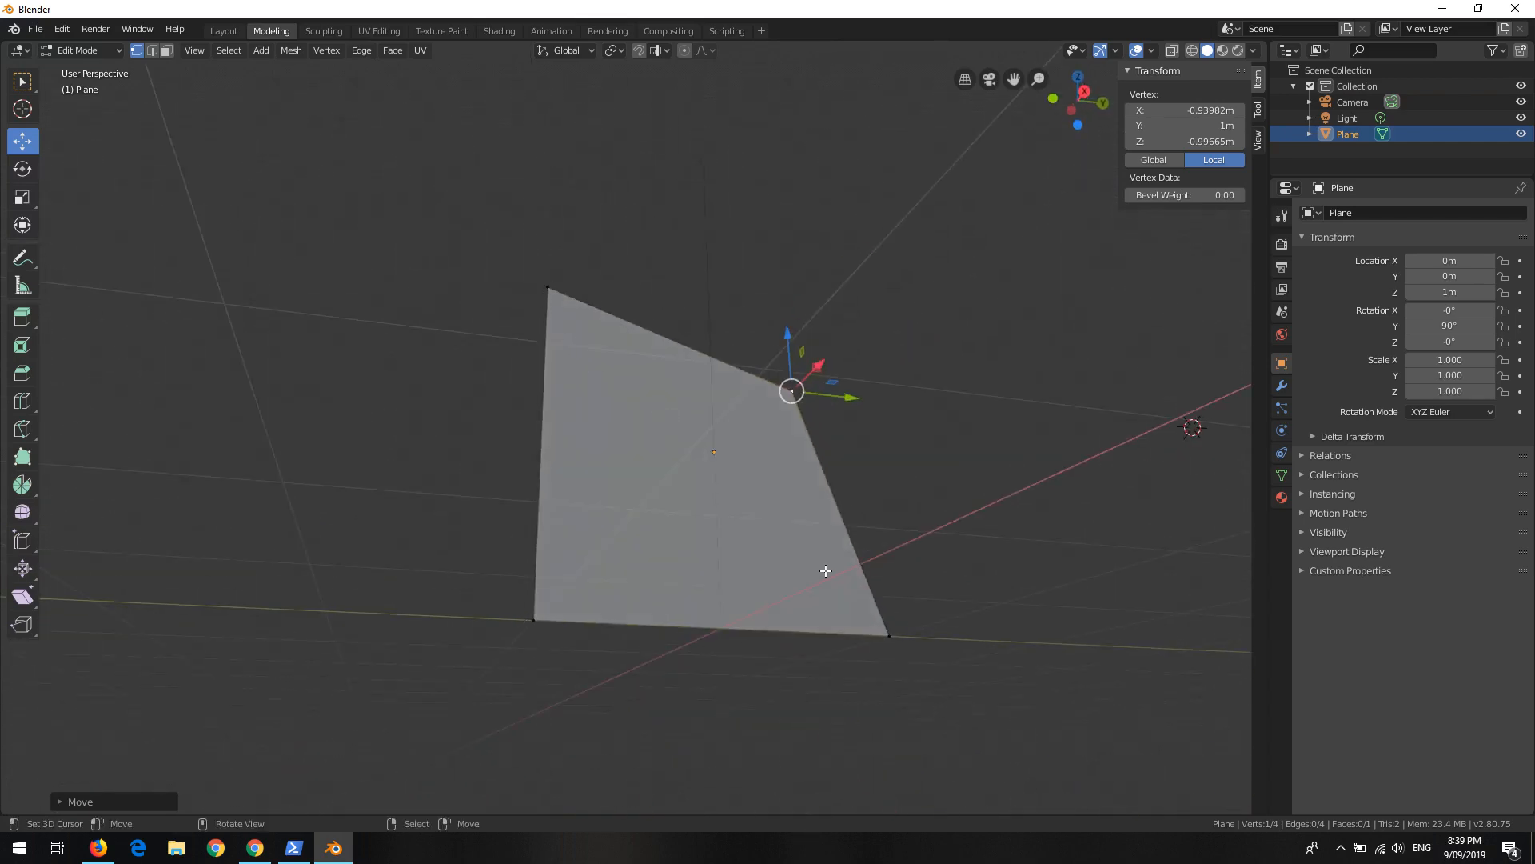
middle_click_drag(737, 403, 720, 439)
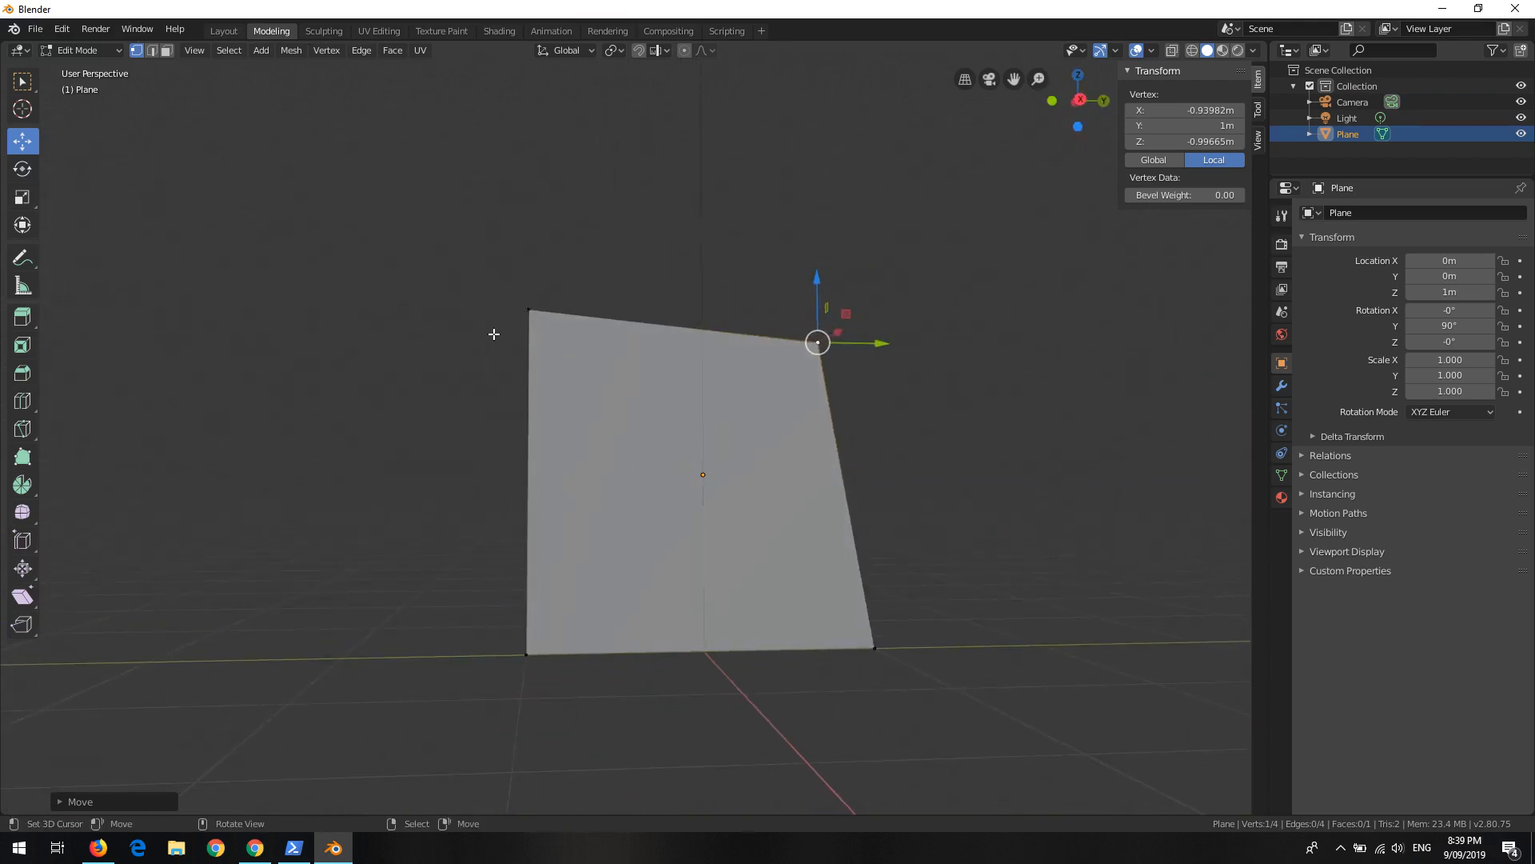
middle_click_drag(861, 401, 726, 470)
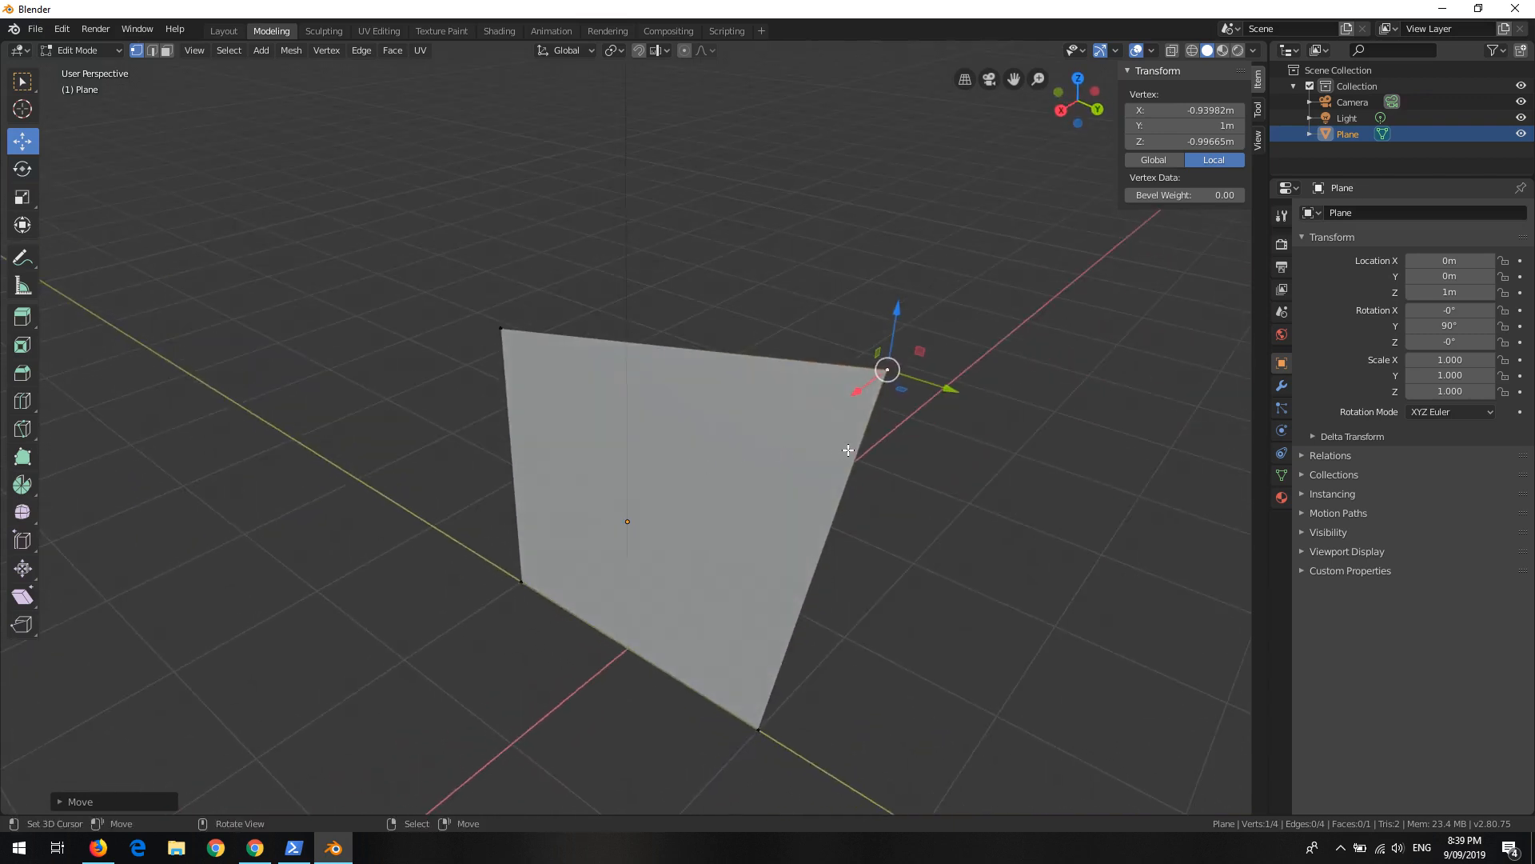
key("ctrl+z")
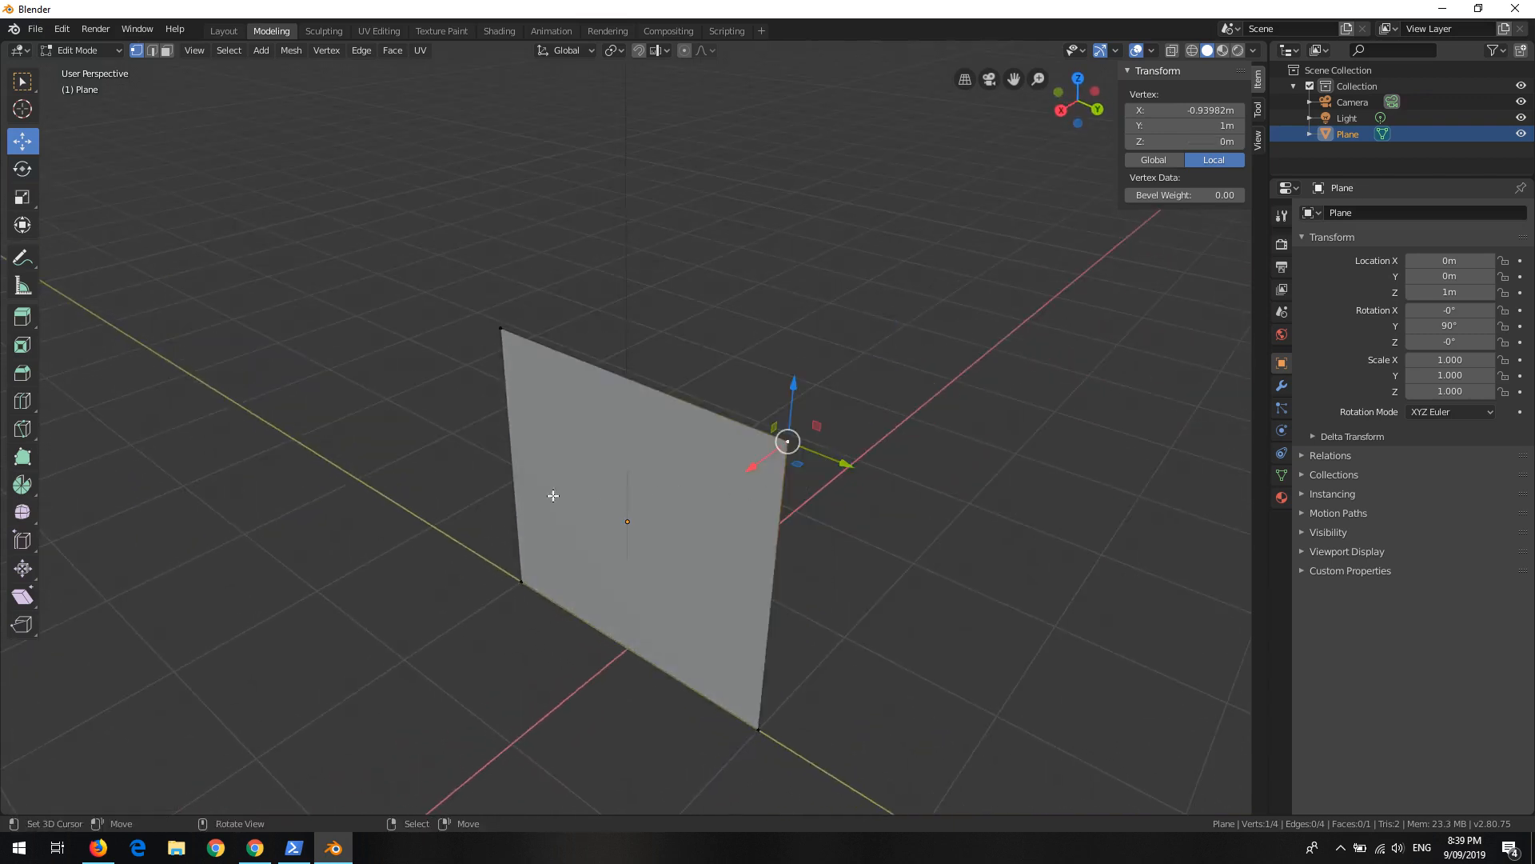
Step: View the plane from the front and then from the right in orthographic projection, zoomed in slightly
middle_click_drag(552, 495, 649, 475)
key("KP_1")
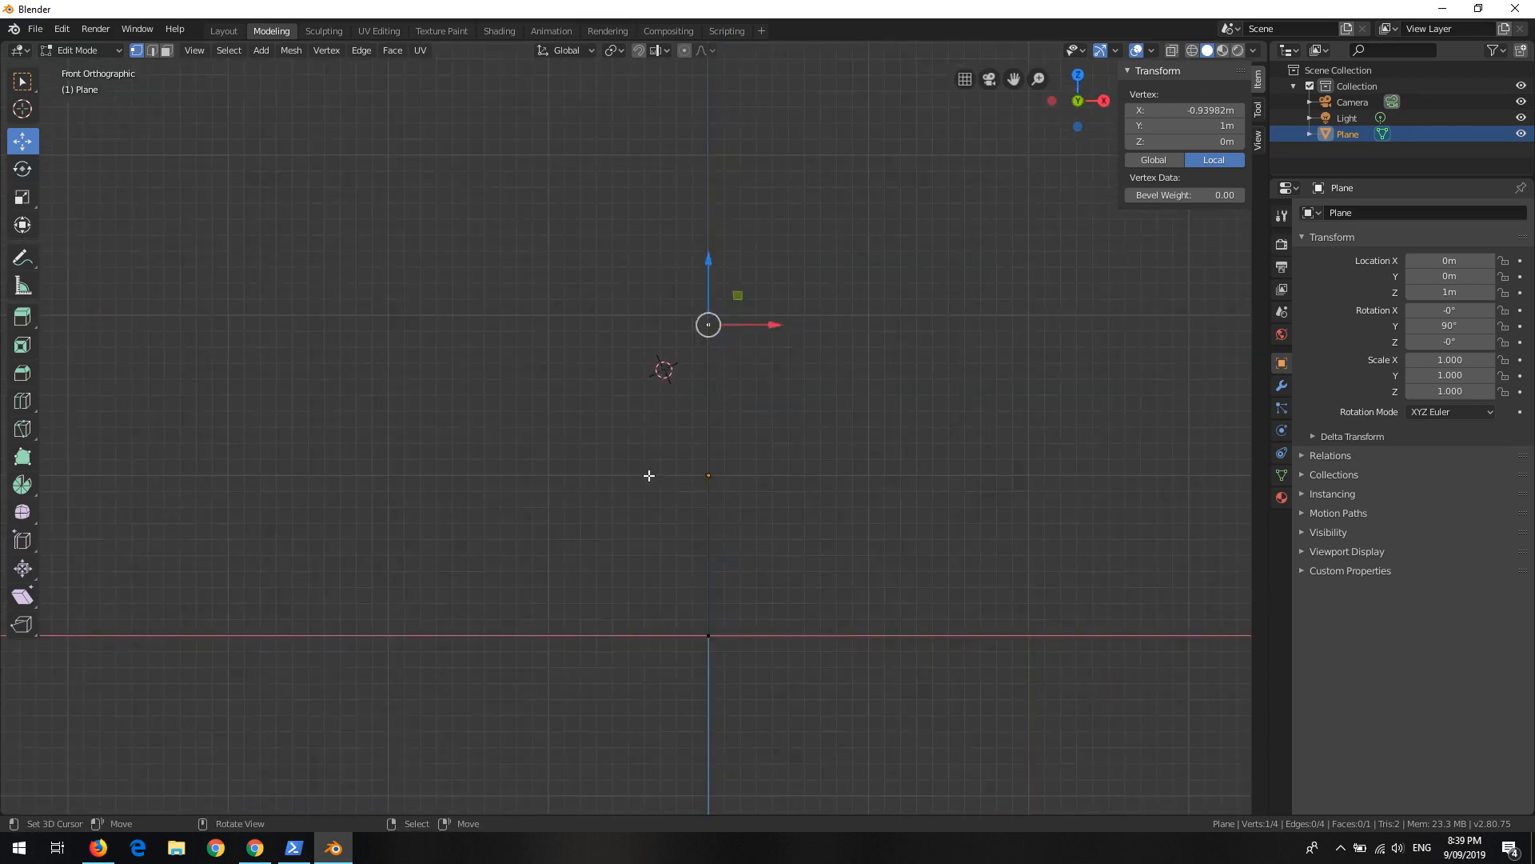
key("KP_3")
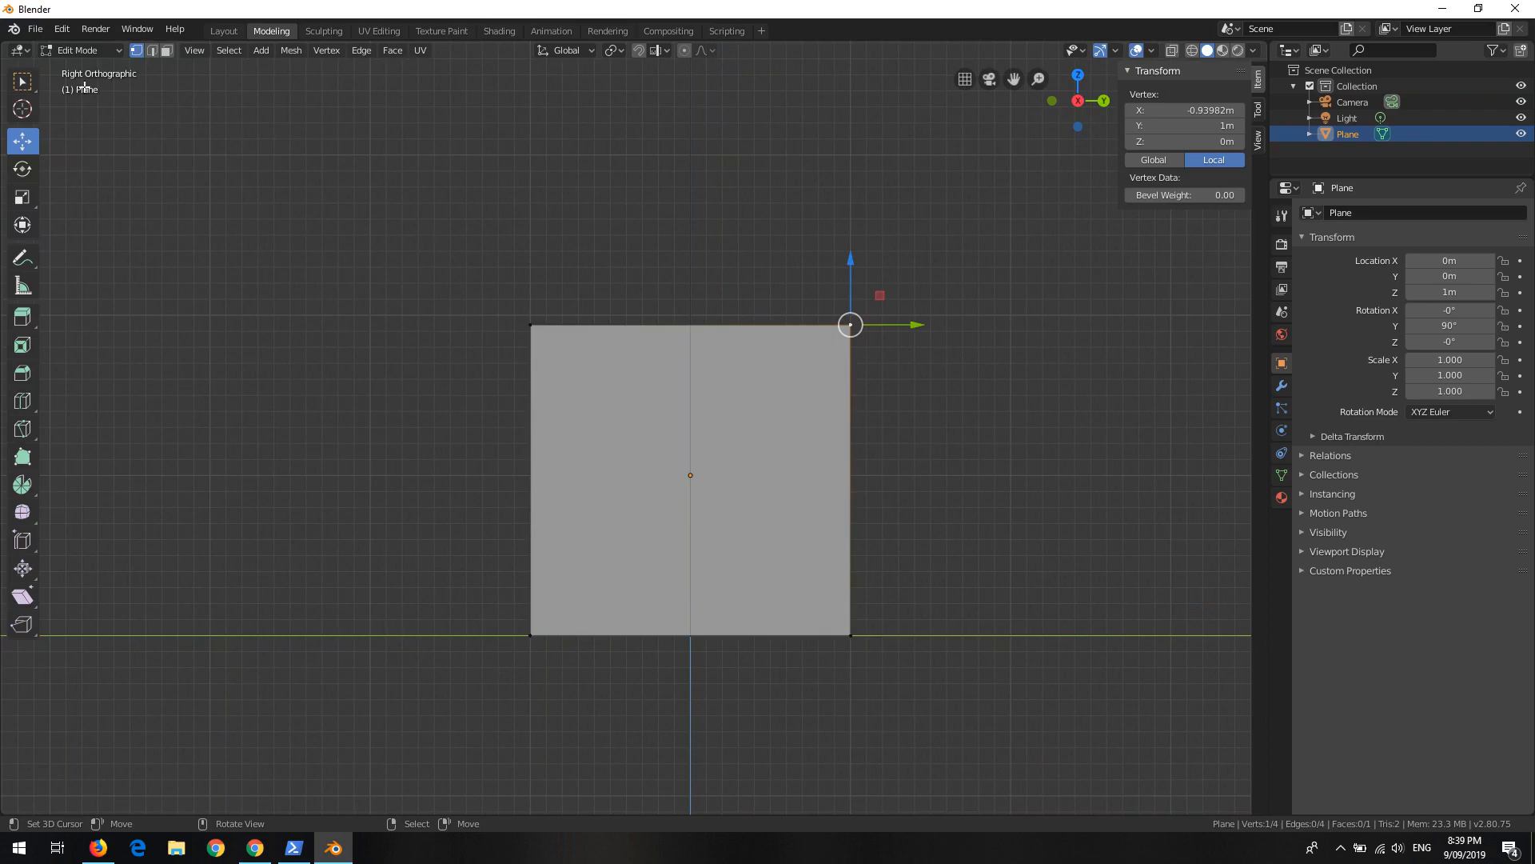
scroll(849, 509, "up", 1)
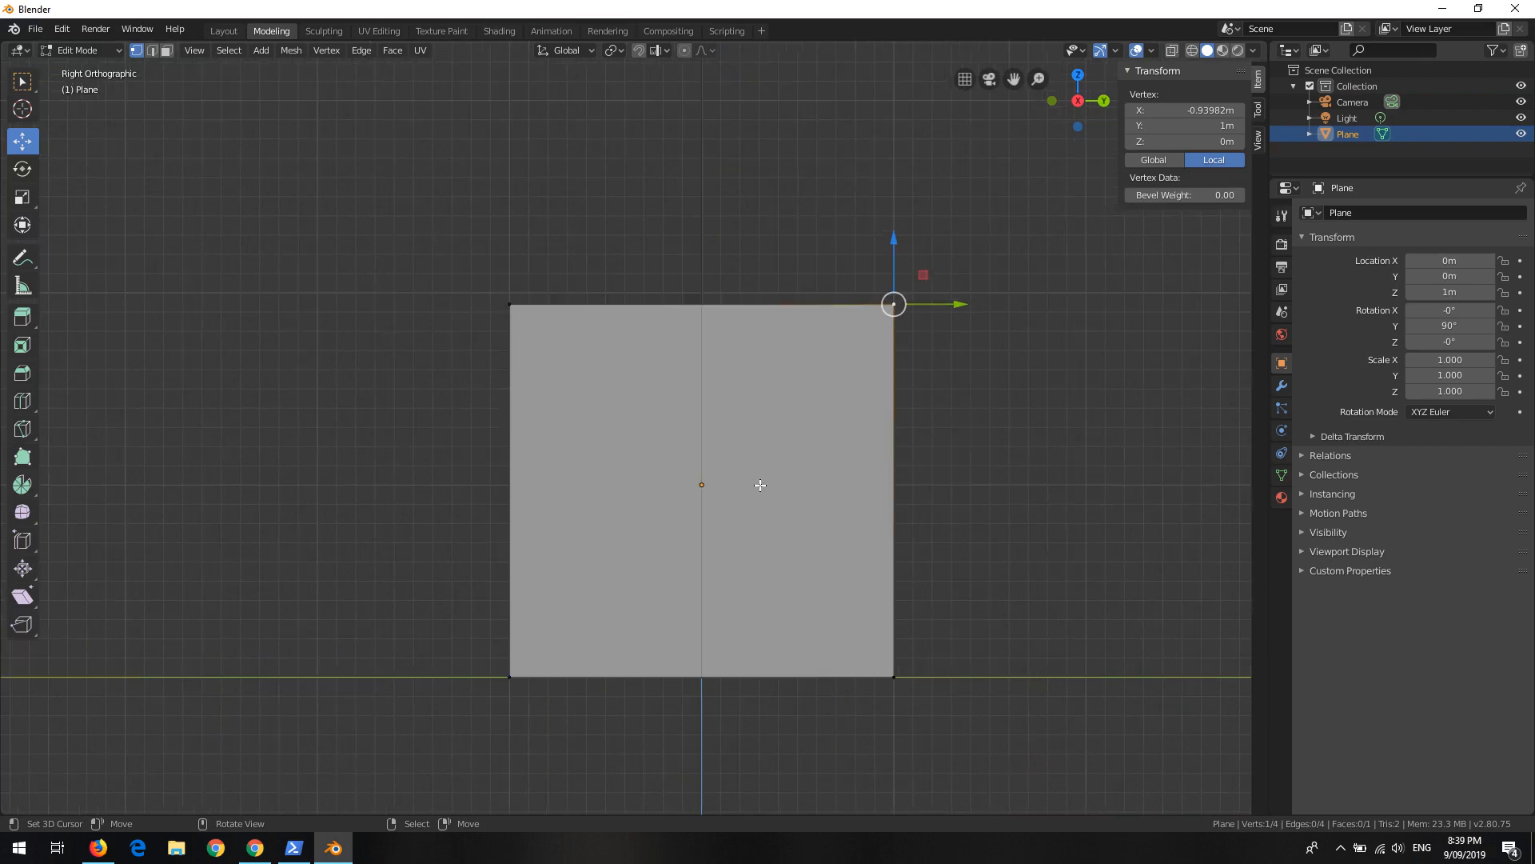
Step: Toggle the right view repeatedly between perspective and orthographic projection to compare them, finishing in orthographic
key("KP_5")
key("KP_5")
key("KP_5")
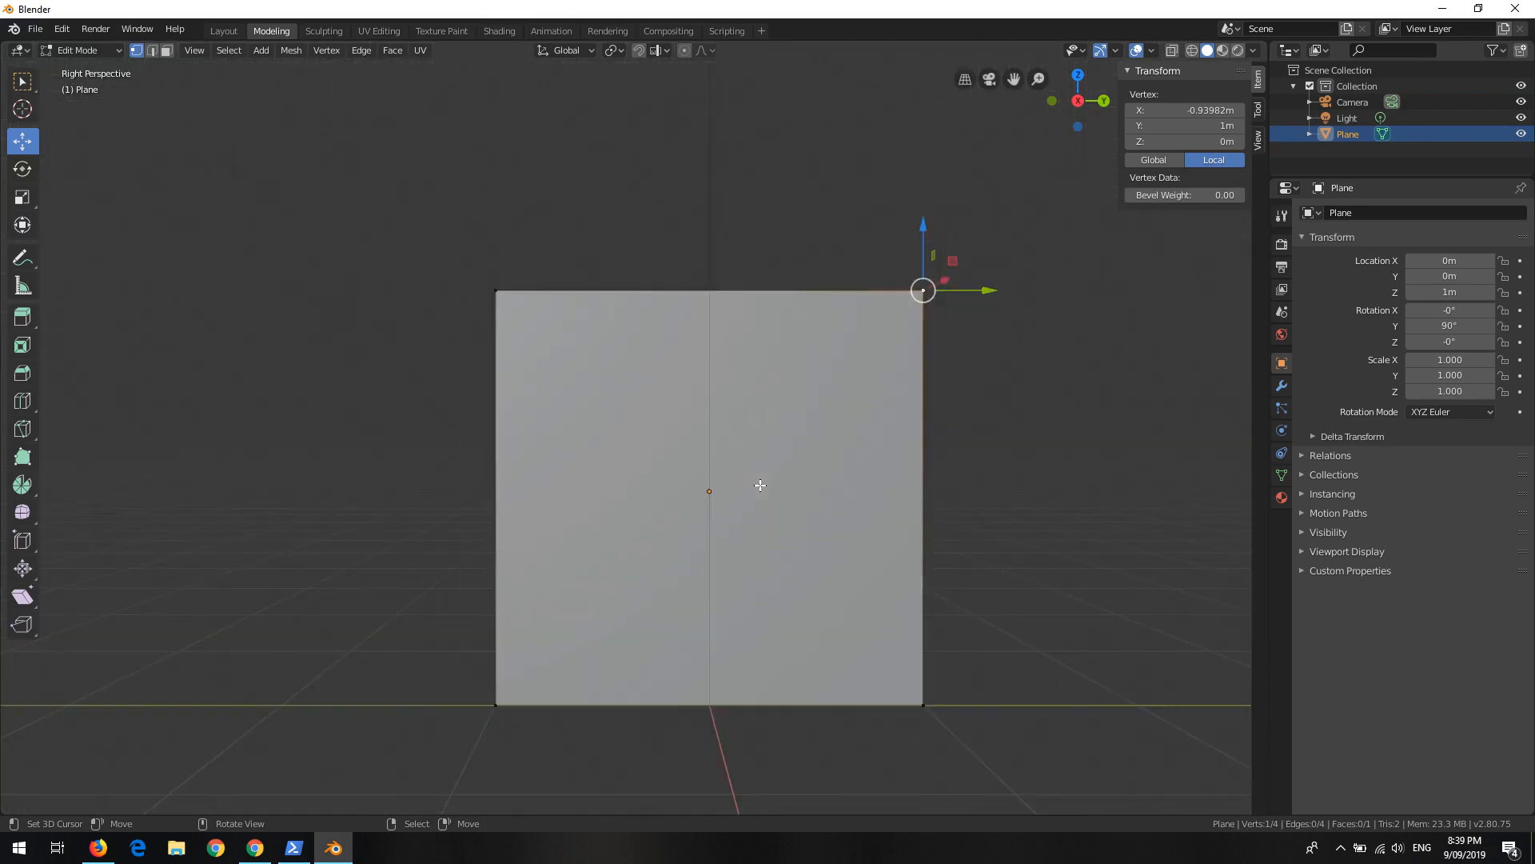
key("KP_5")
key("KP_5")
key("KP_5")
key("KP_5")
key("KP_5")
key("KP_5")
key("KP_5")
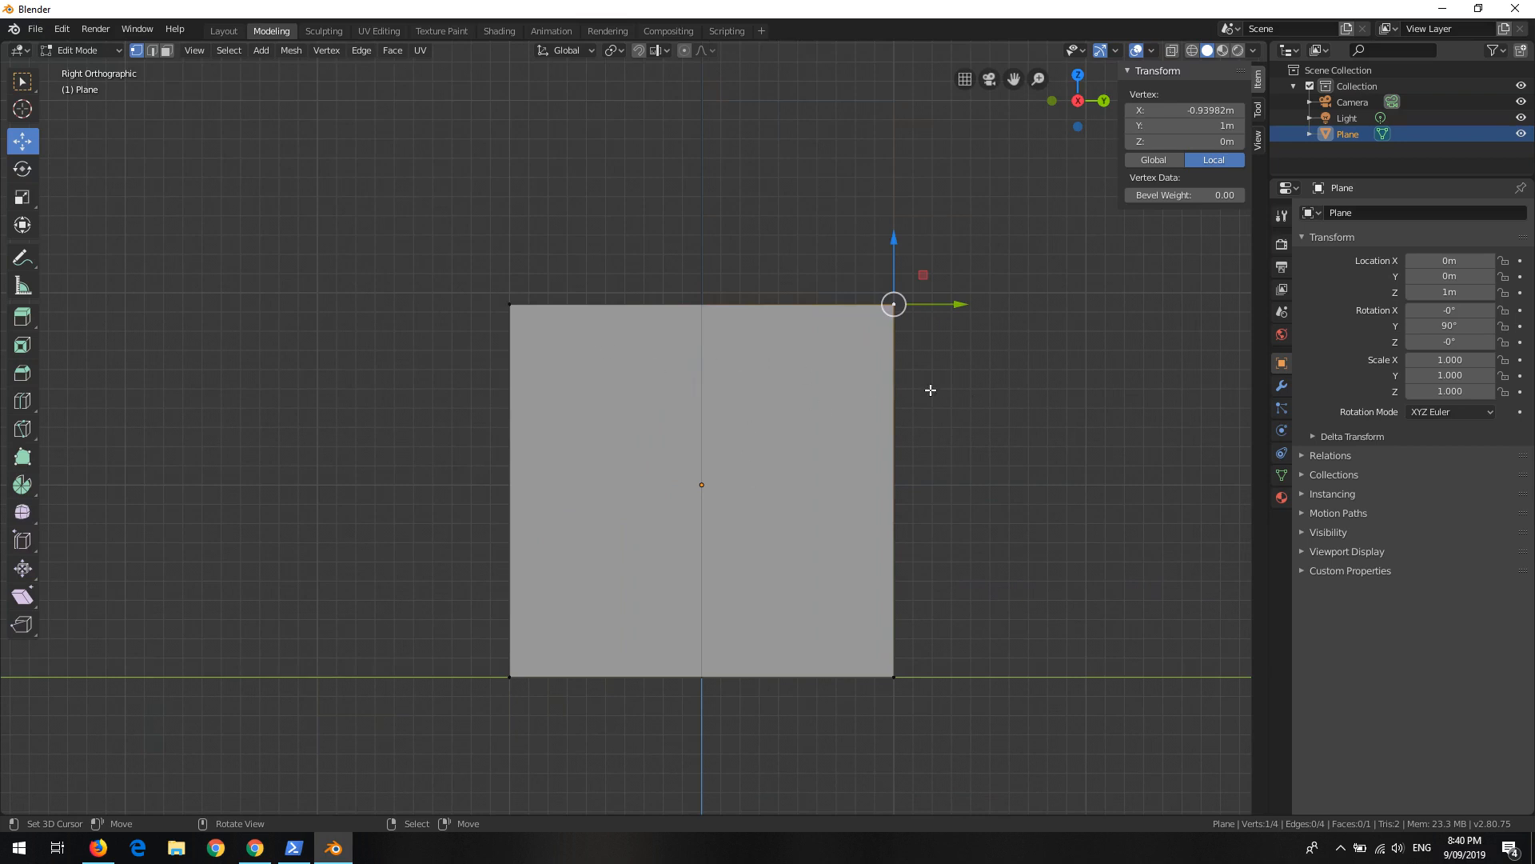
Step: Select the plane's top edge in edge selection and extrude it about 1.13 m upward along the global Z axis
left_click(508, 303)
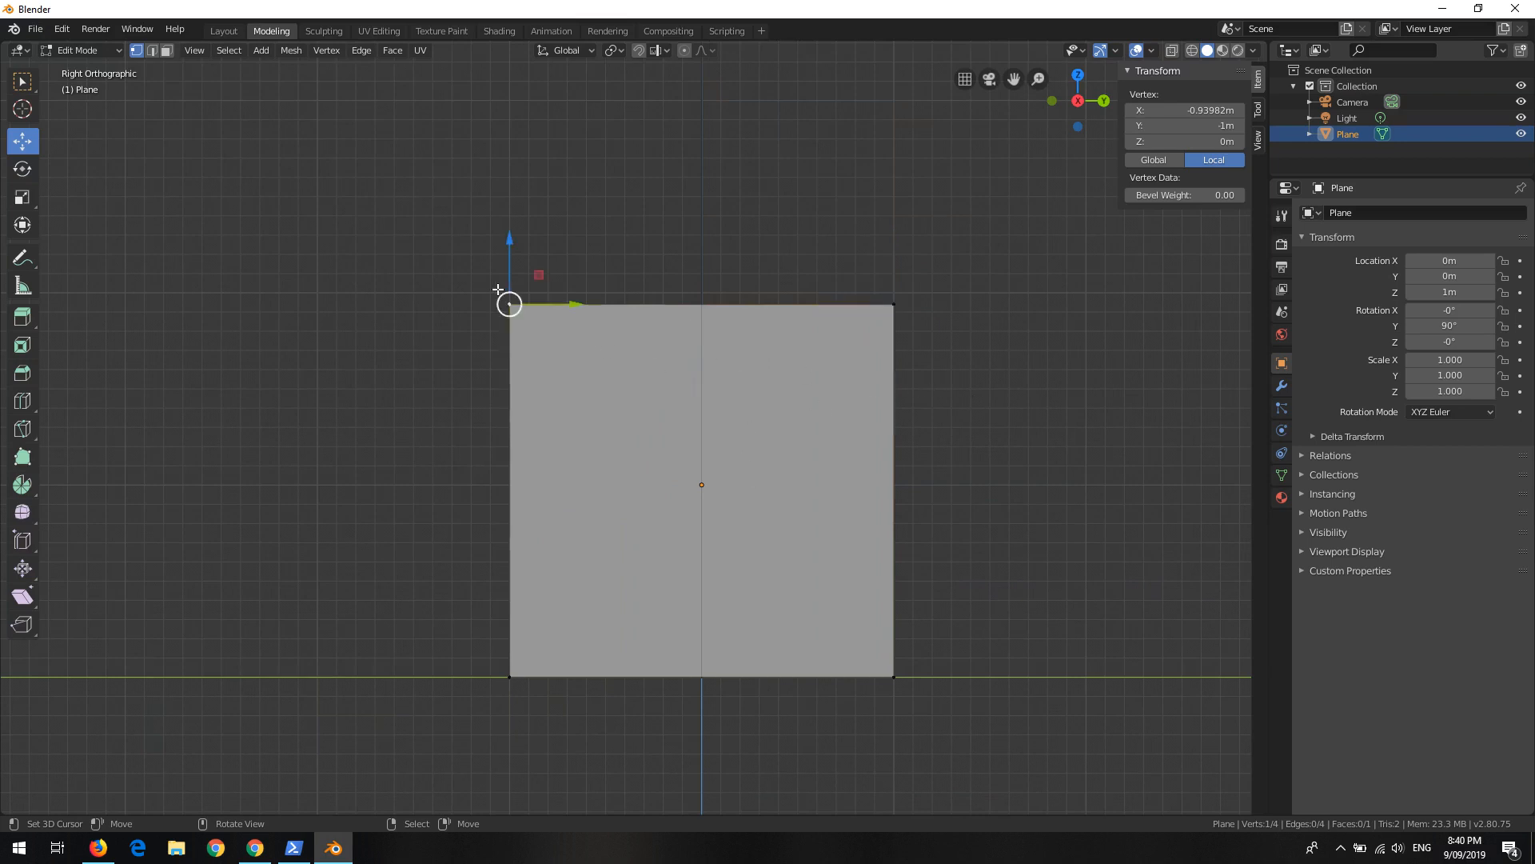
left_click(152, 50)
left_click(682, 295)
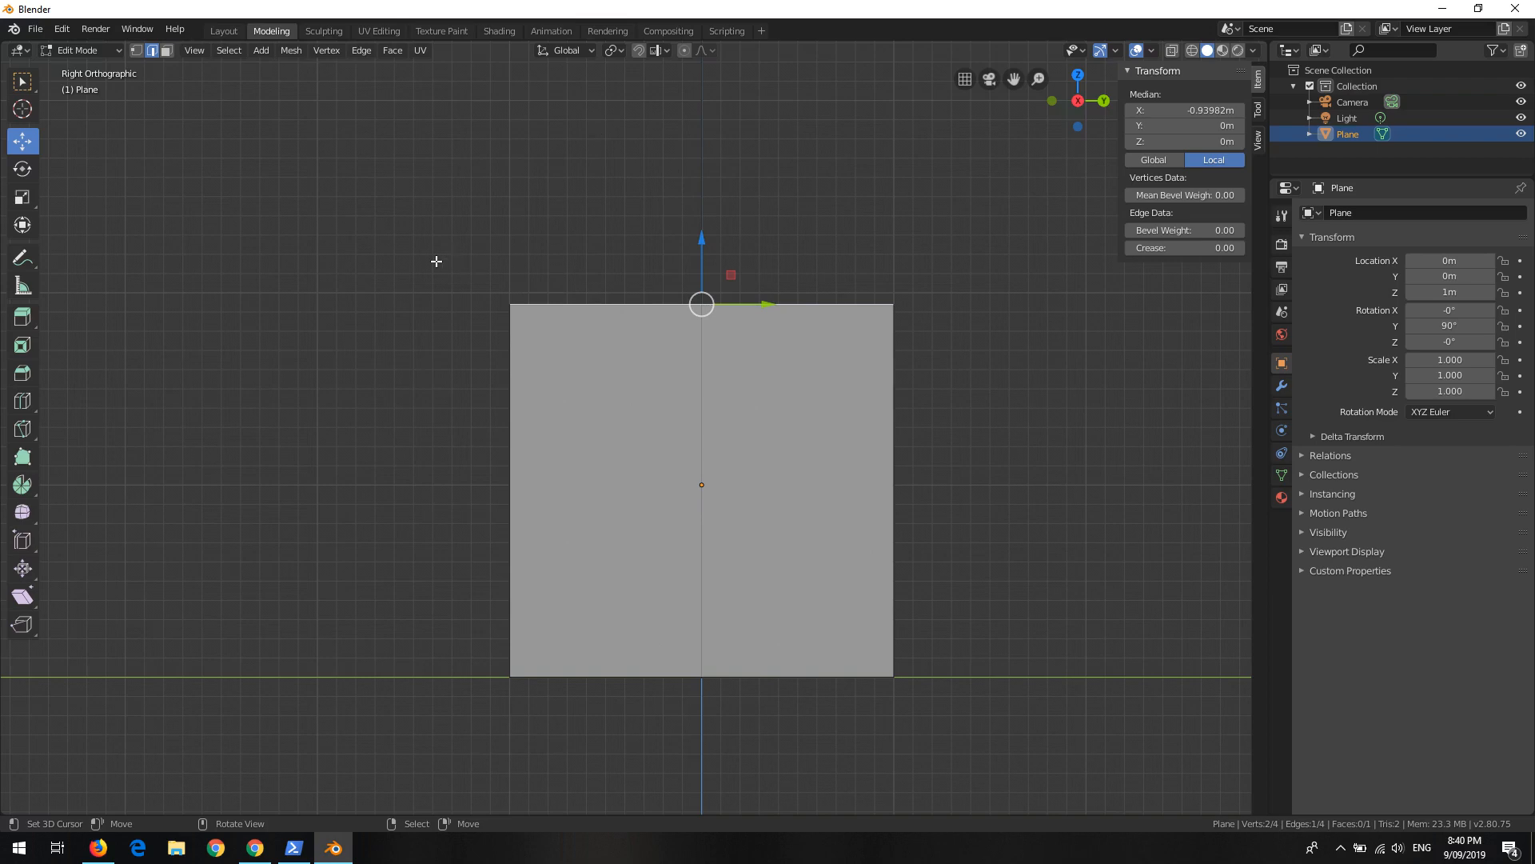
left_click(364, 51)
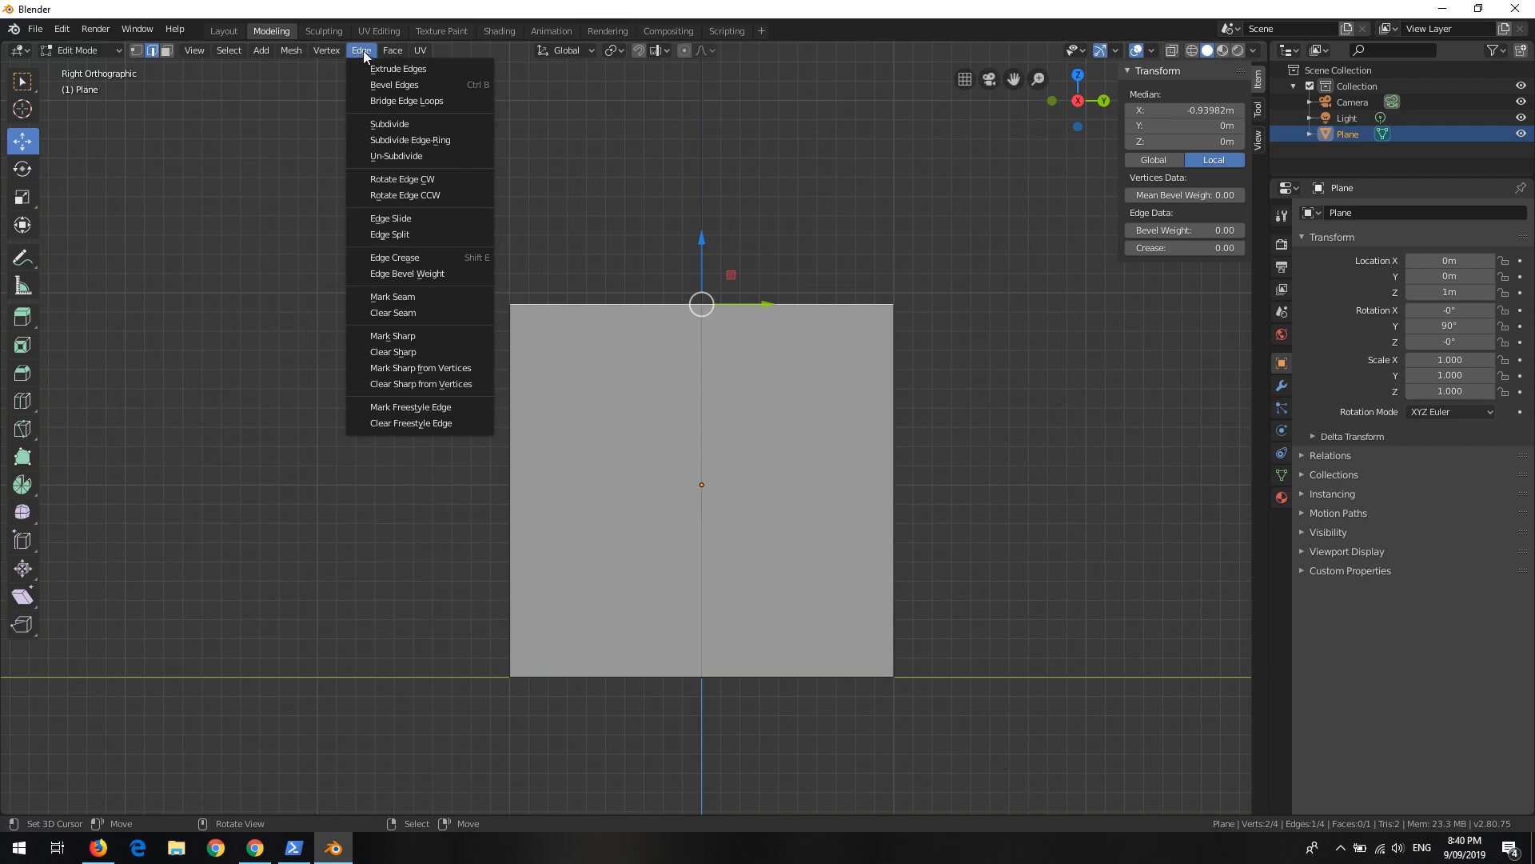
left_click(398, 69)
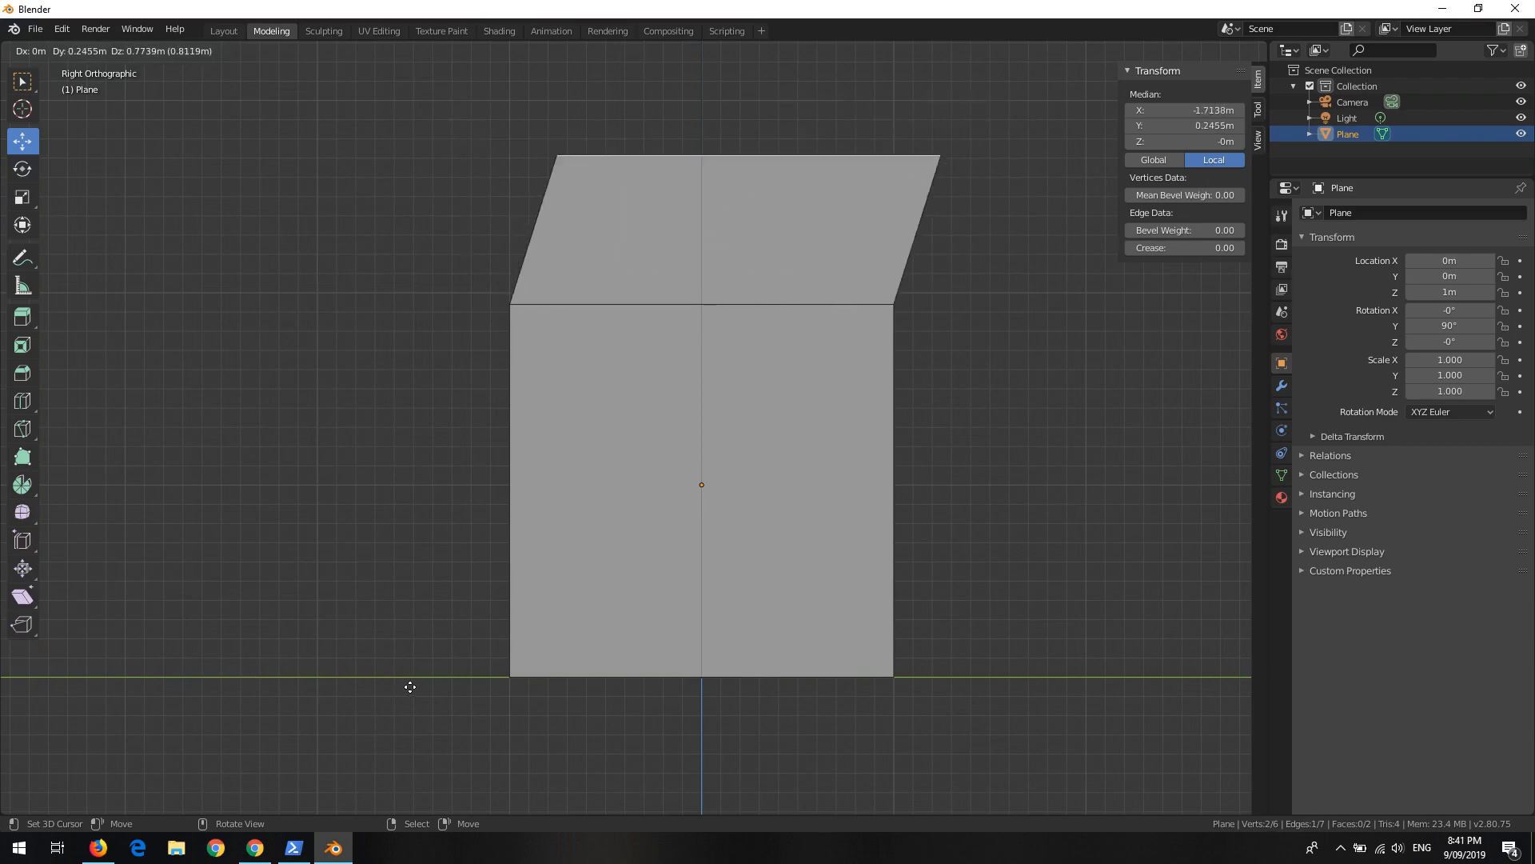
key("z")
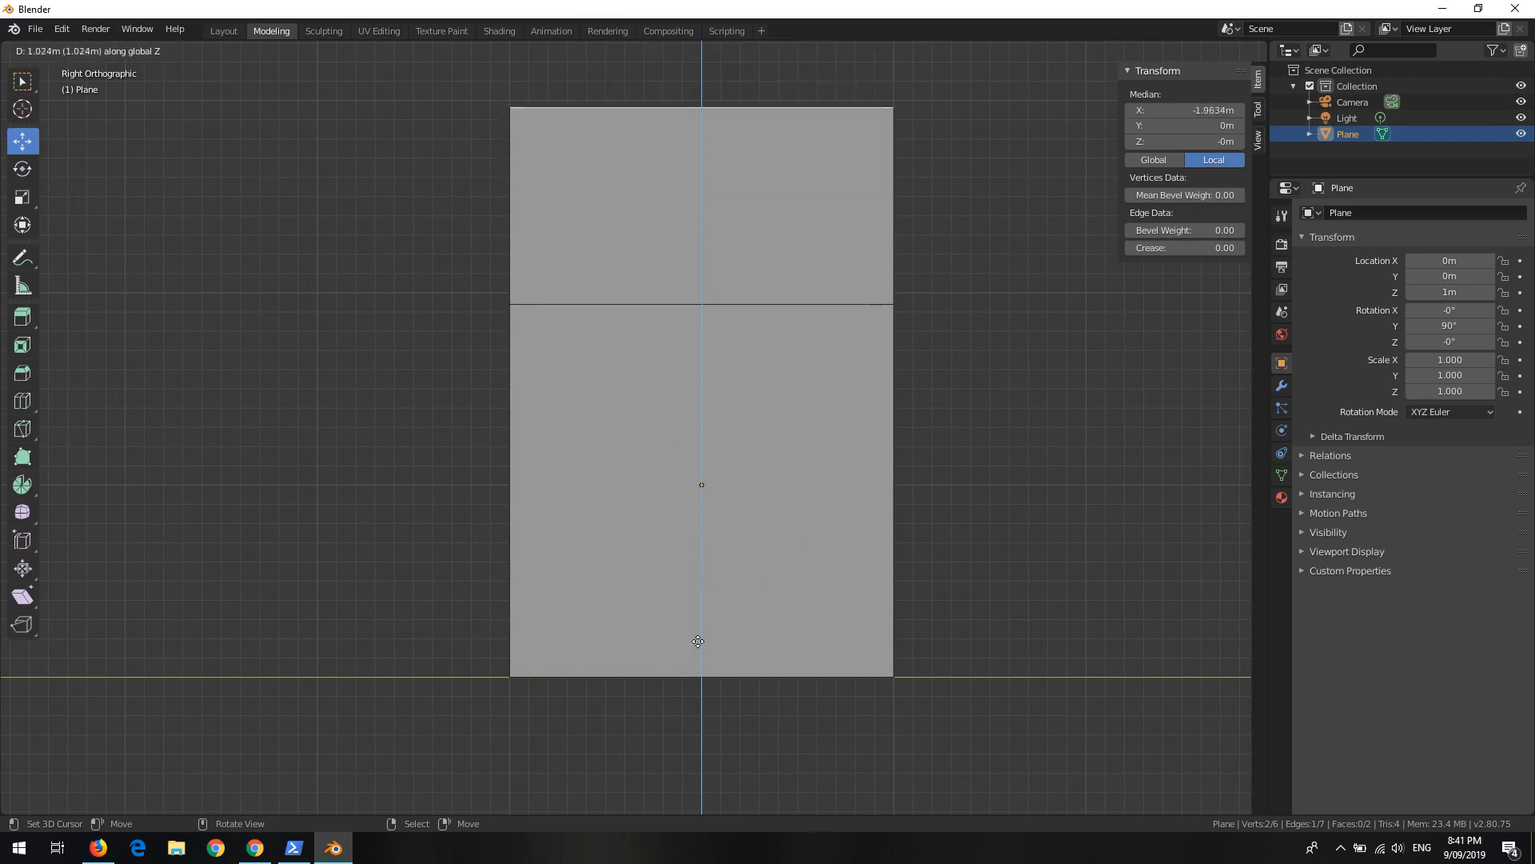
key("z")
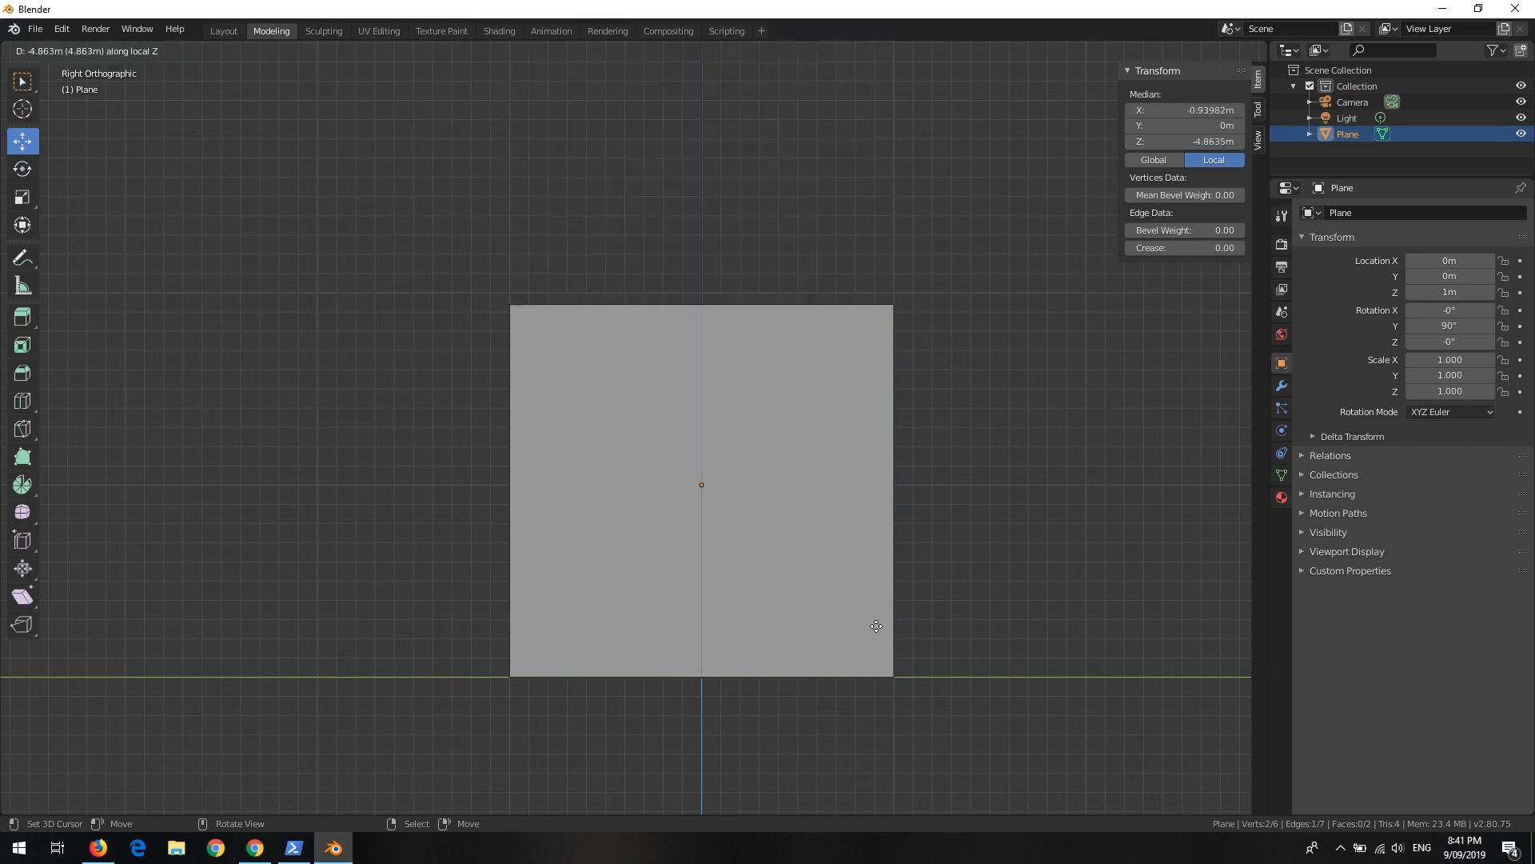
key("z")
key("z")
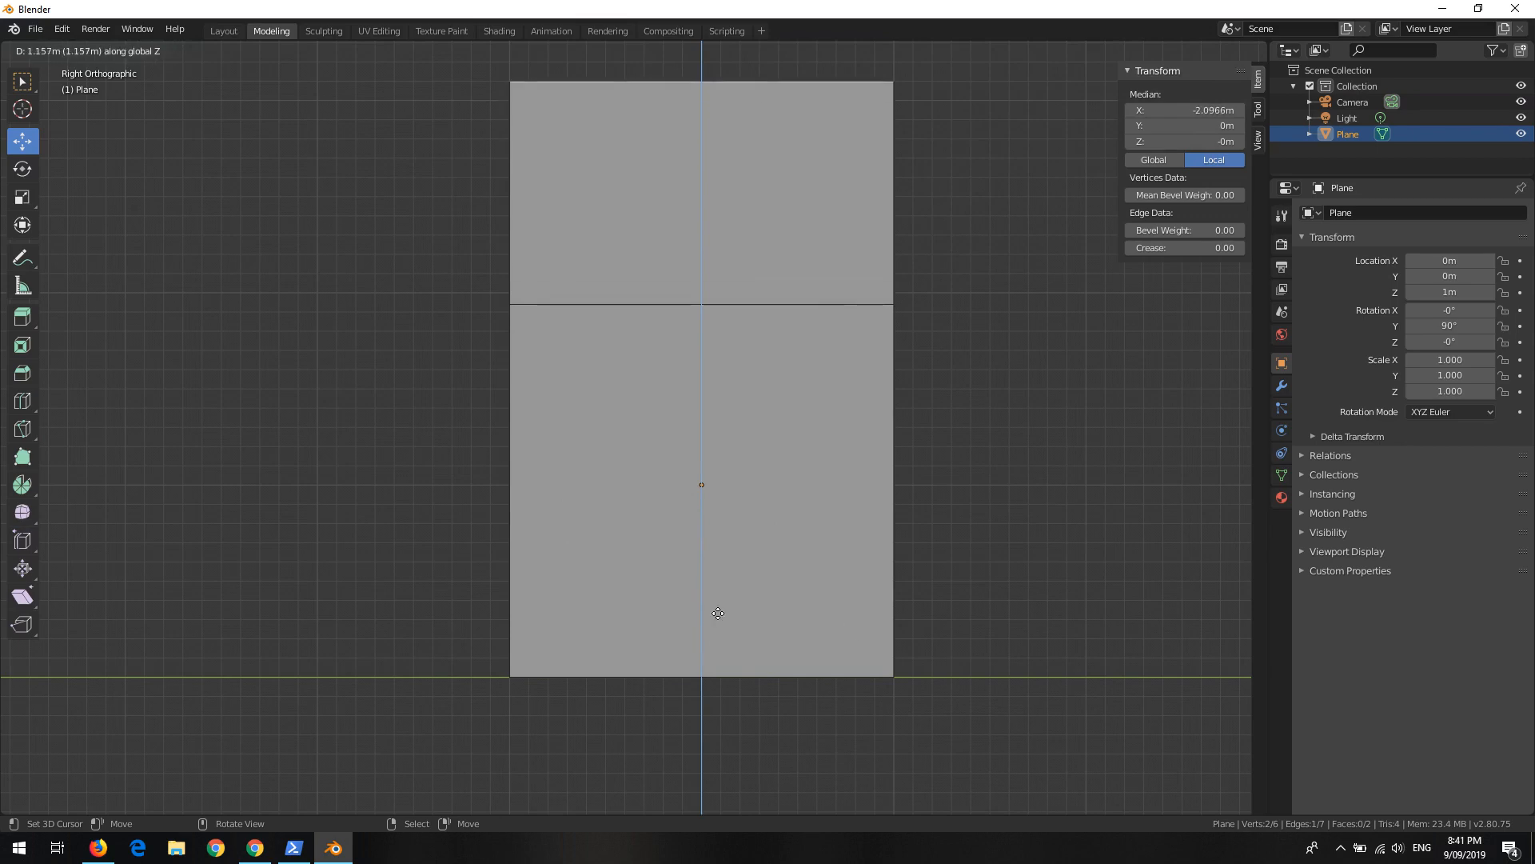
left_click(714, 619)
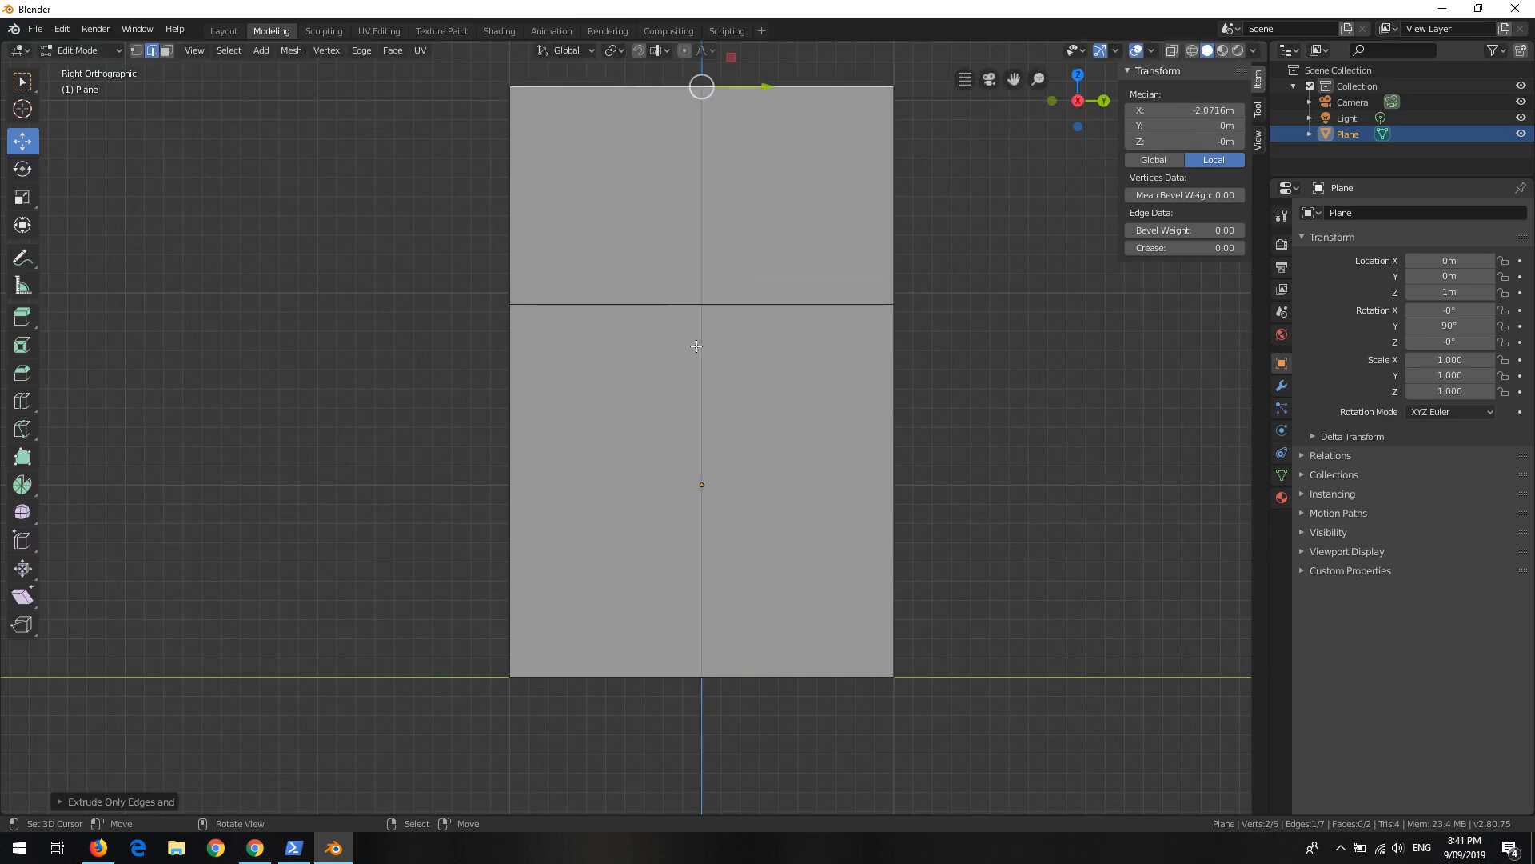
Step: Select the side, shared and top edges of the extruded upper section one after another to inspect them
left_click(526, 204)
left_click(627, 291)
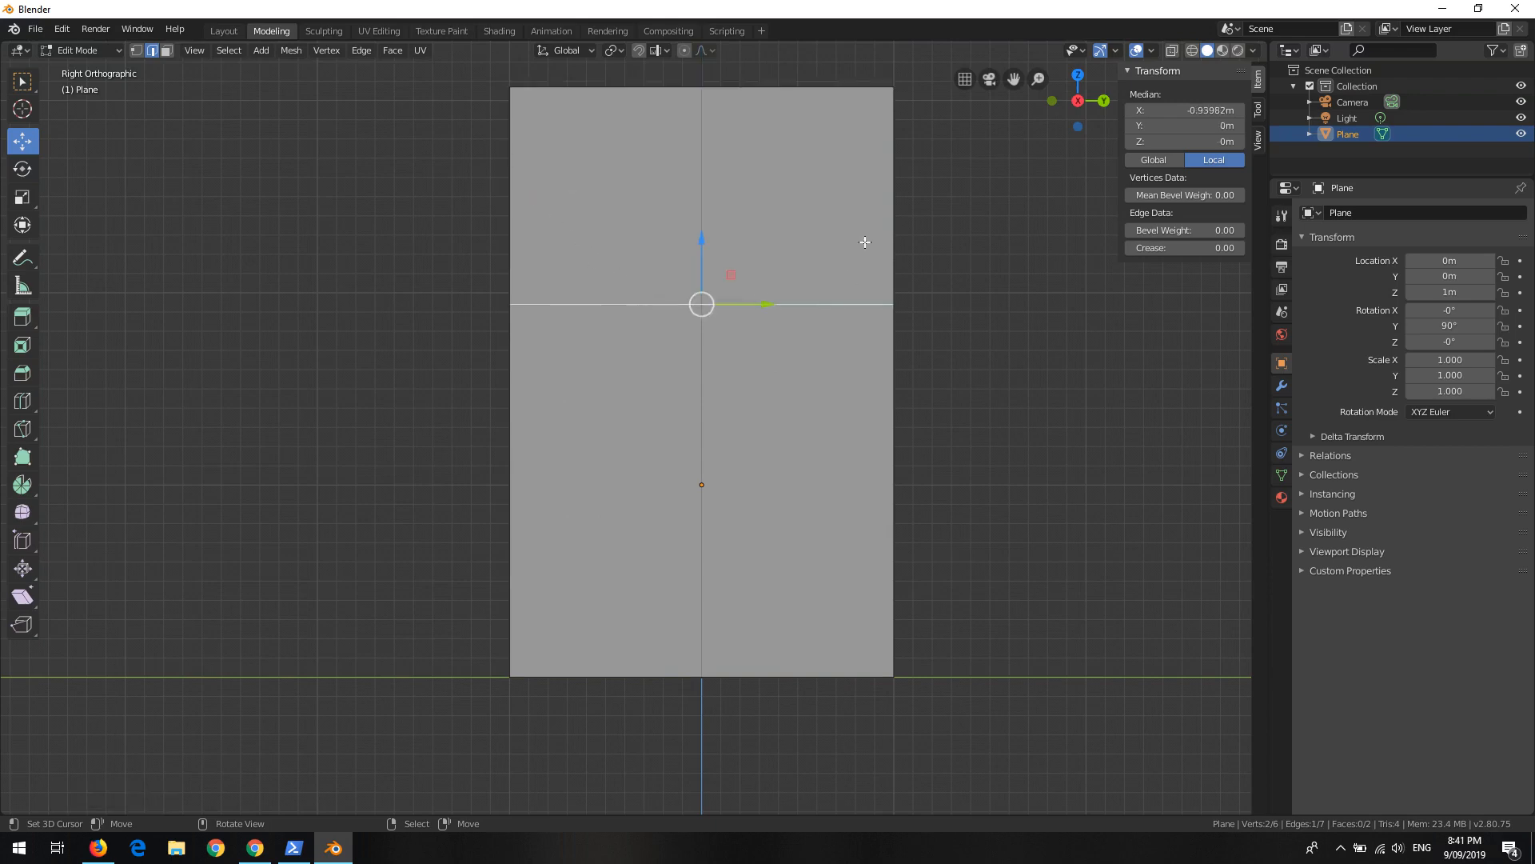
left_click(883, 148)
left_click(823, 102)
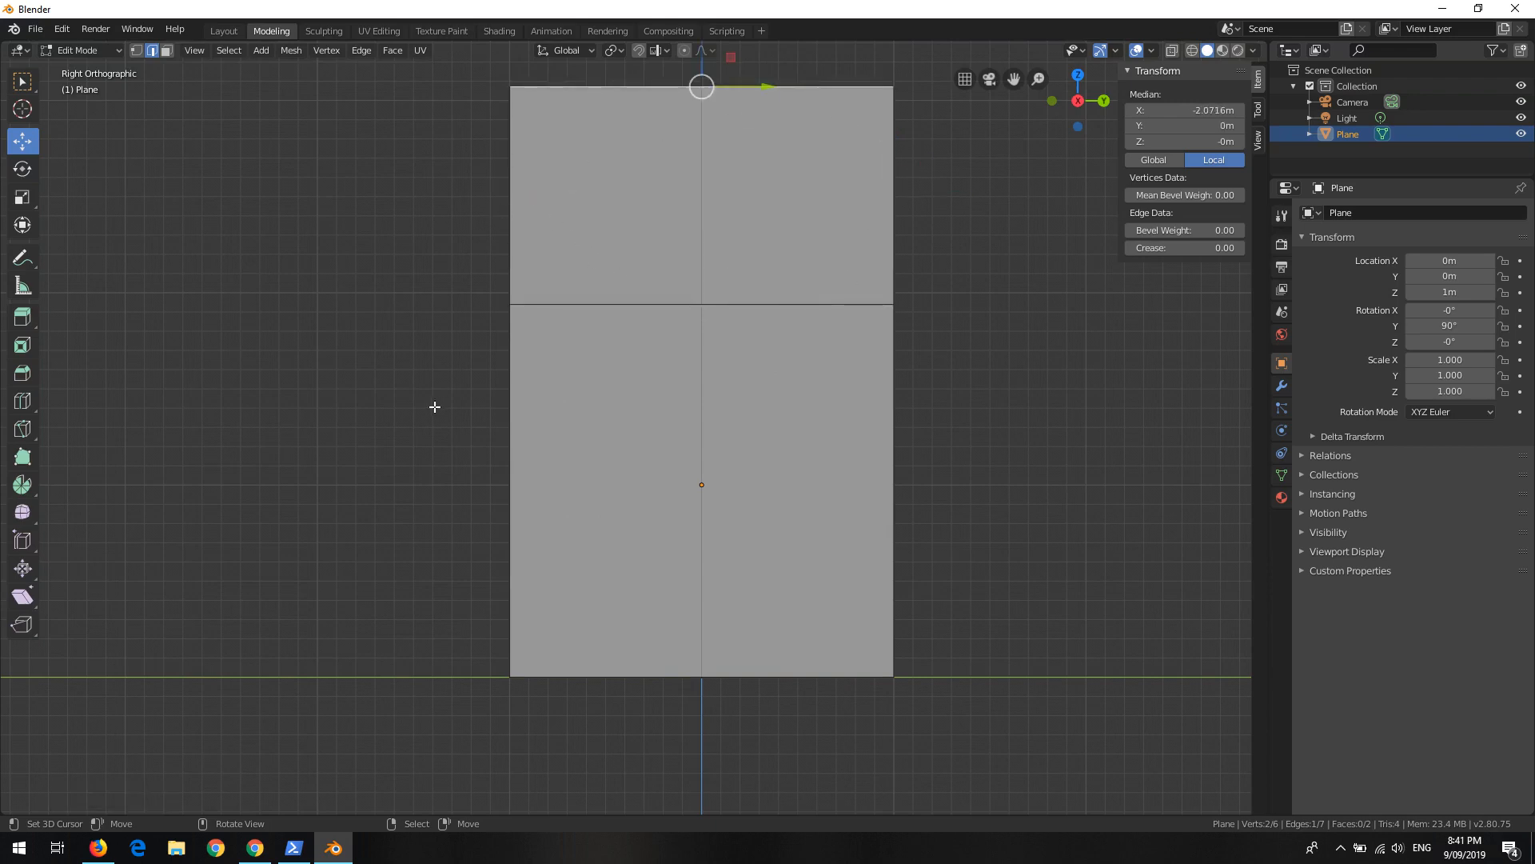
Step: Select both side edges of the upper section together and extrude them in place, cancelling the free movement
middle_click_drag(434, 406, 341, 444)
middle_click_drag(765, 320, 735, 356, "shift")
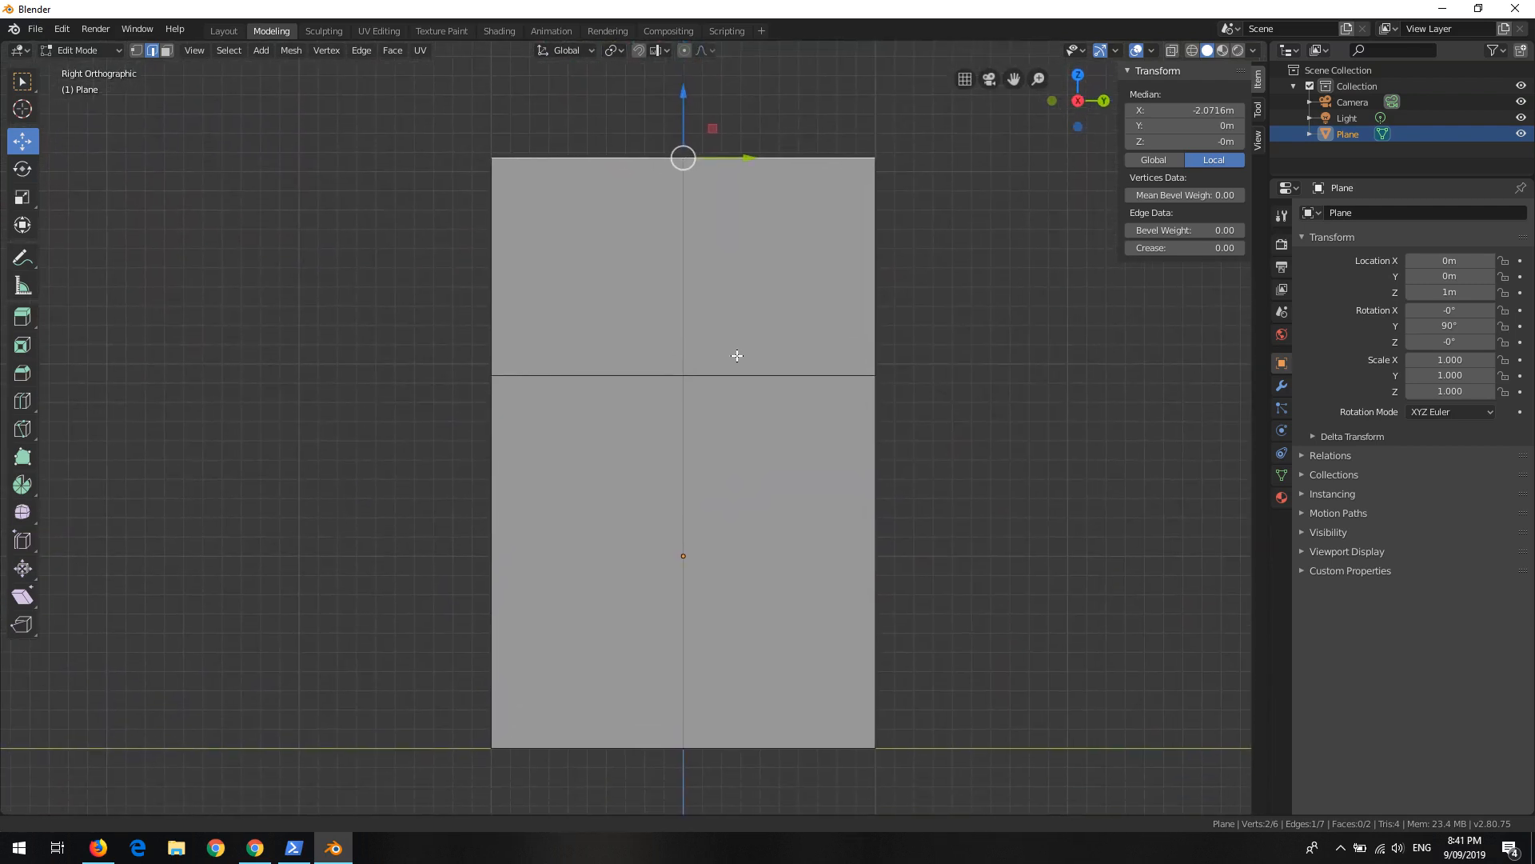
left_click(480, 256)
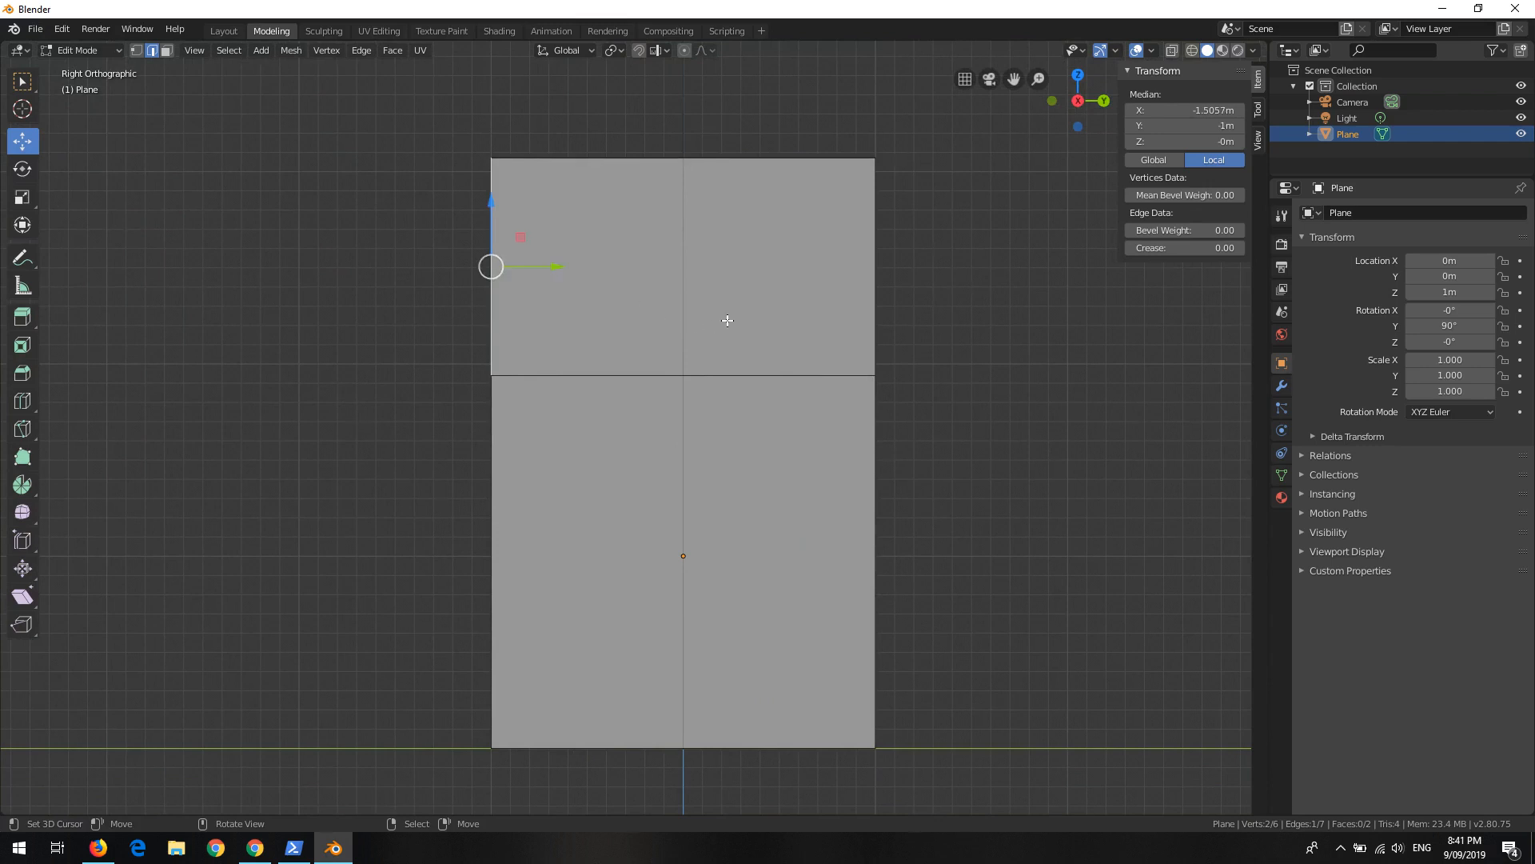
left_click(861, 280, "shift")
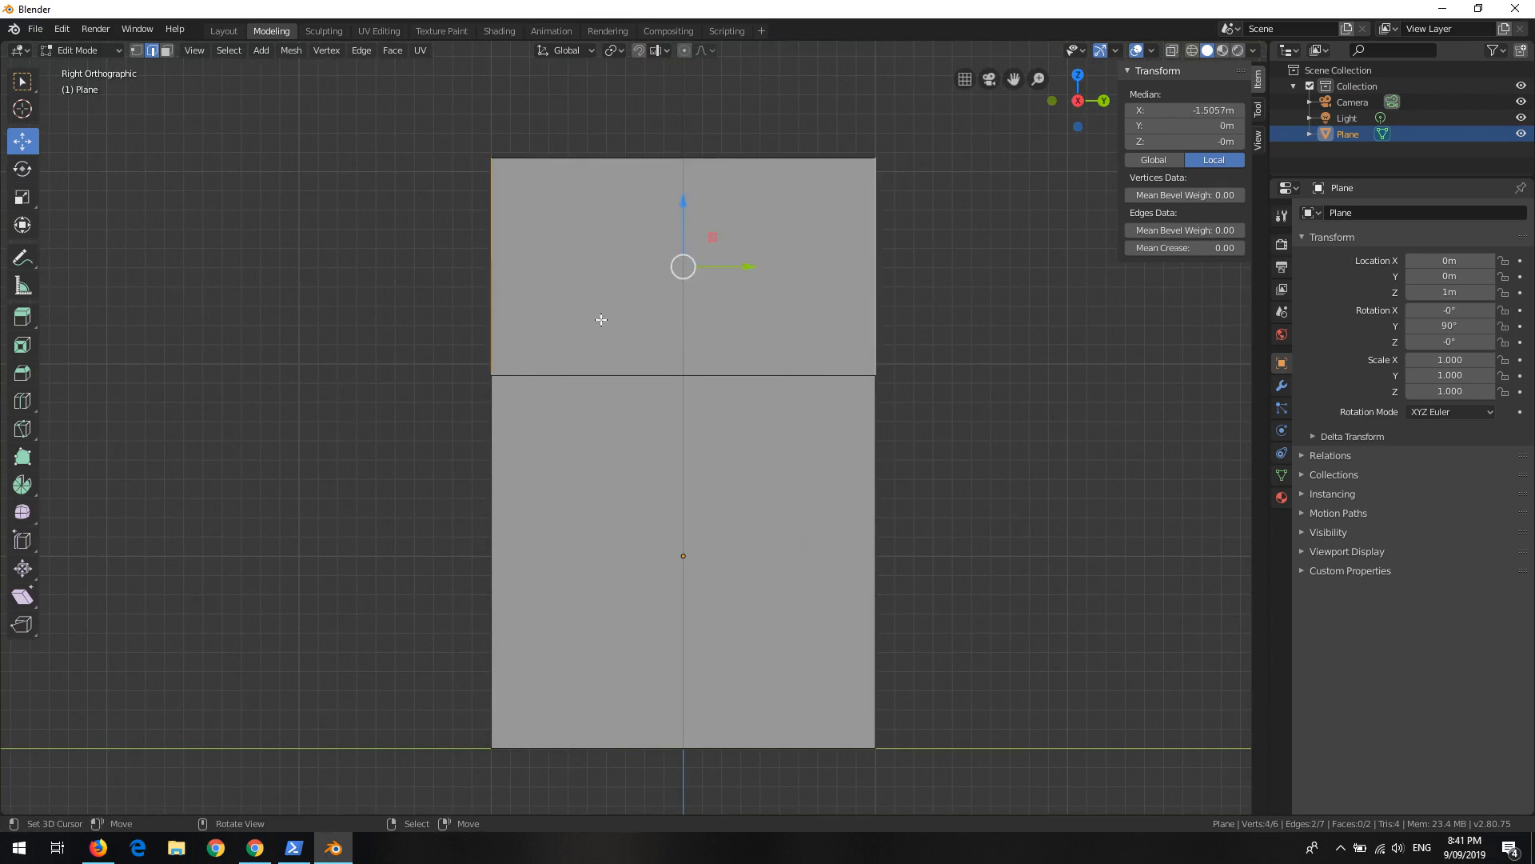
left_click(494, 311)
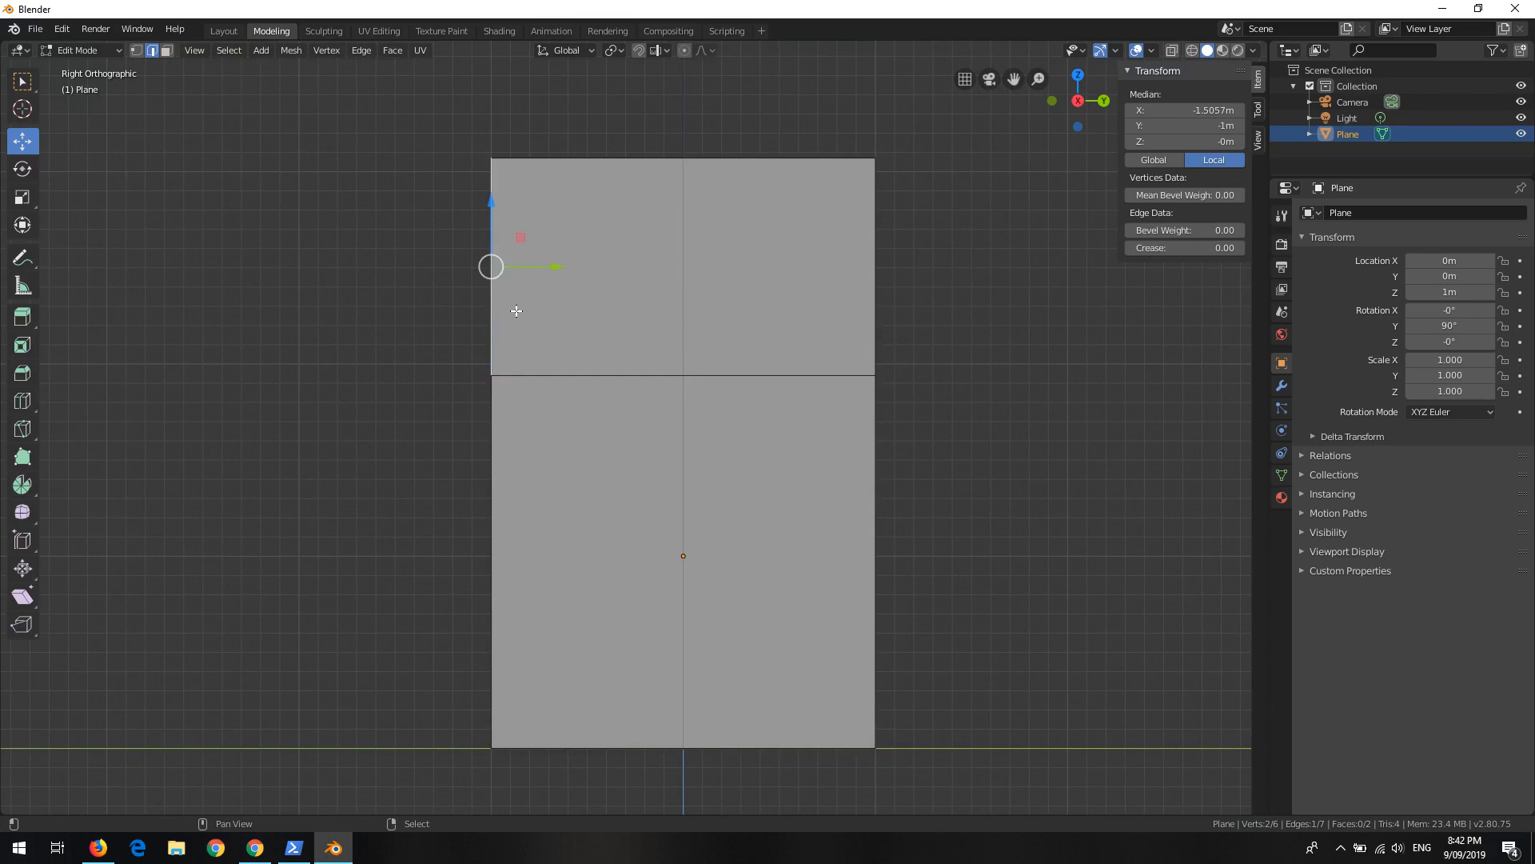
left_click(877, 300, "shift")
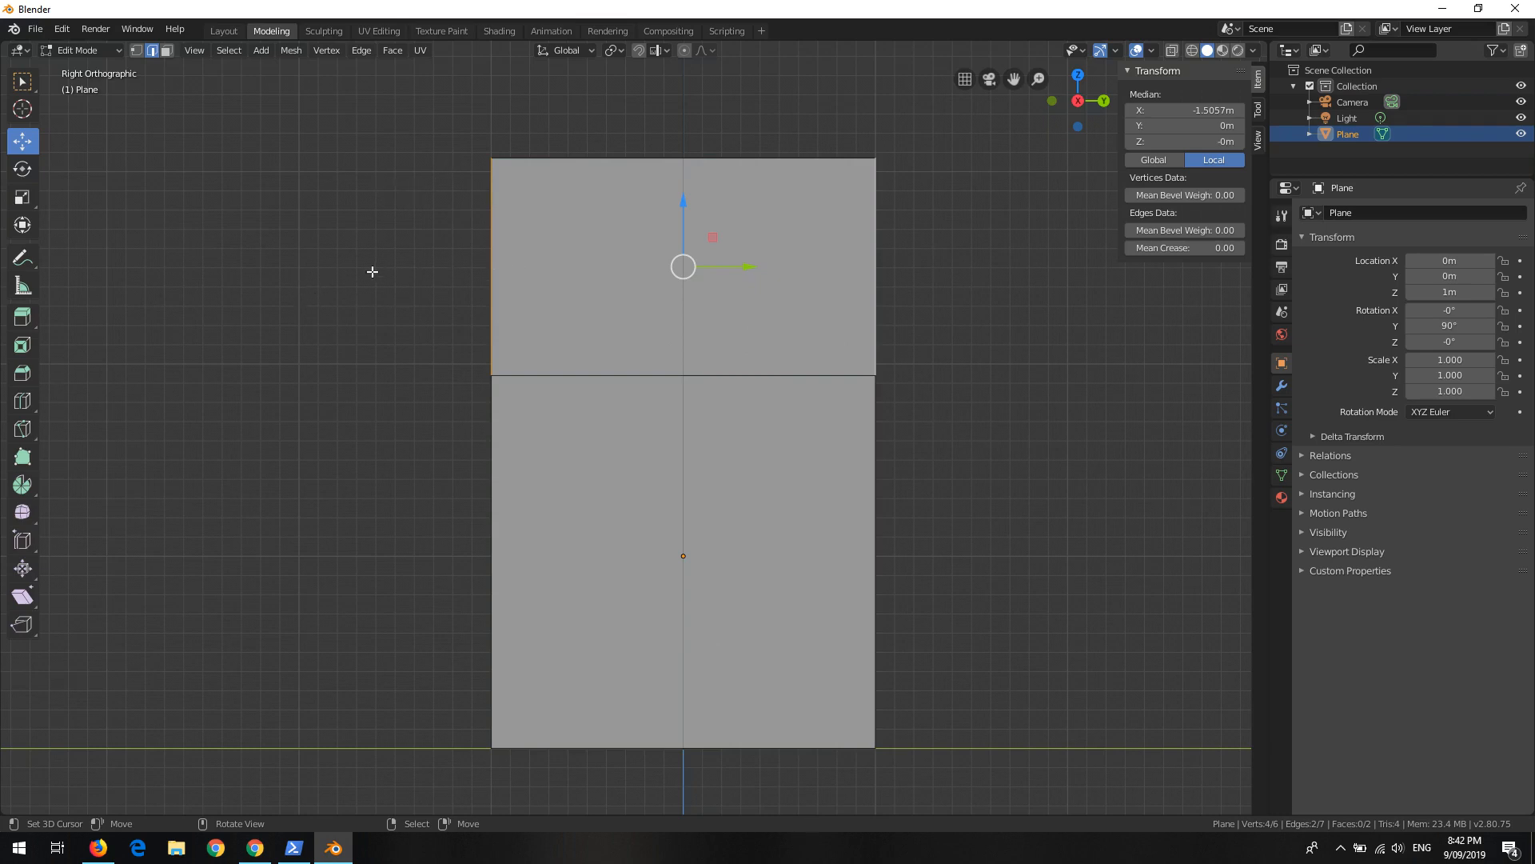
key("e")
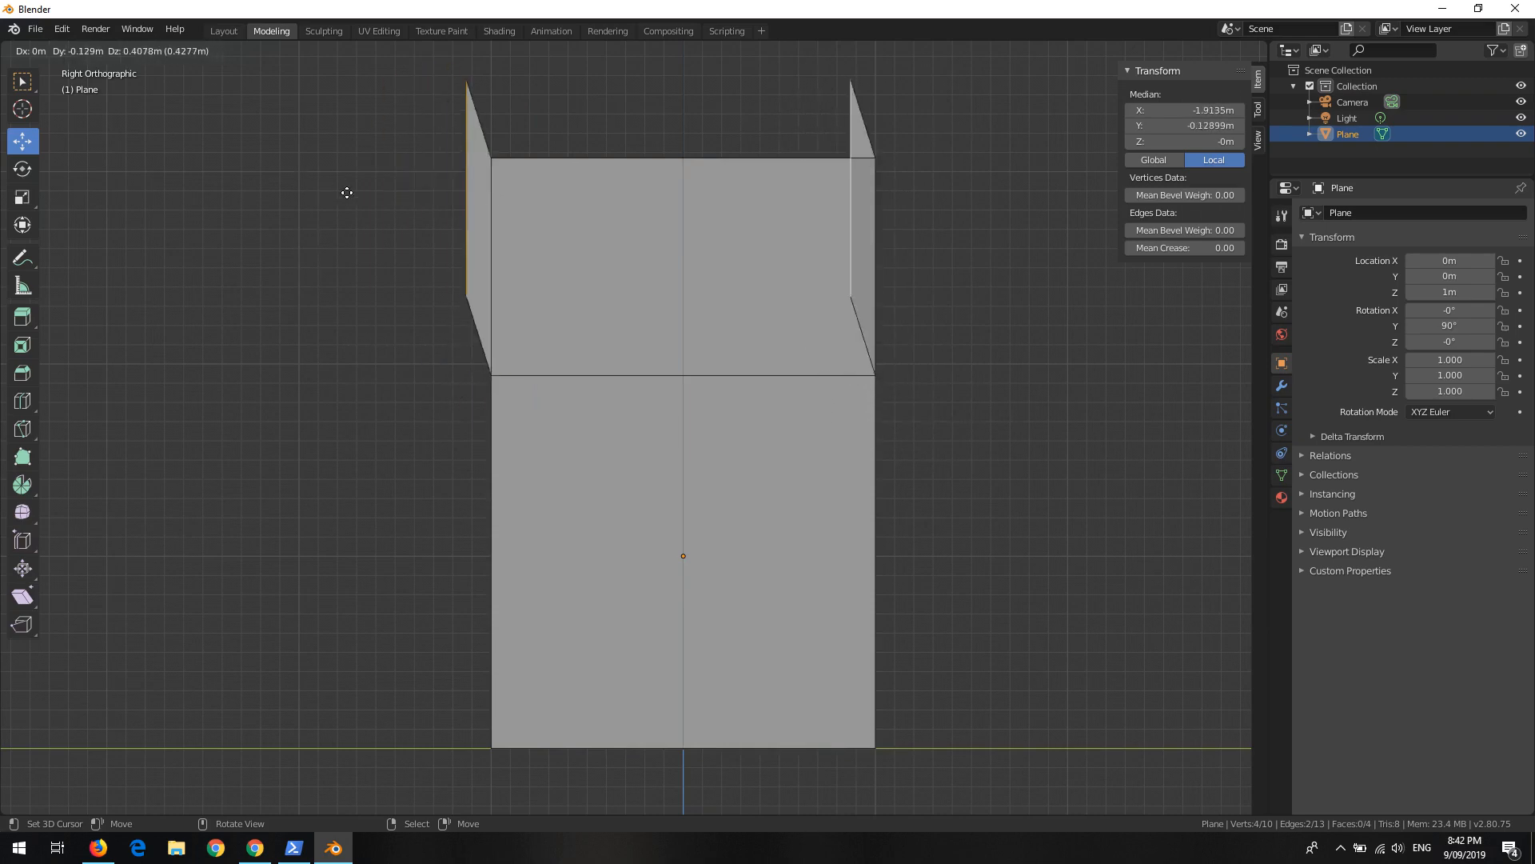
key("Escape")
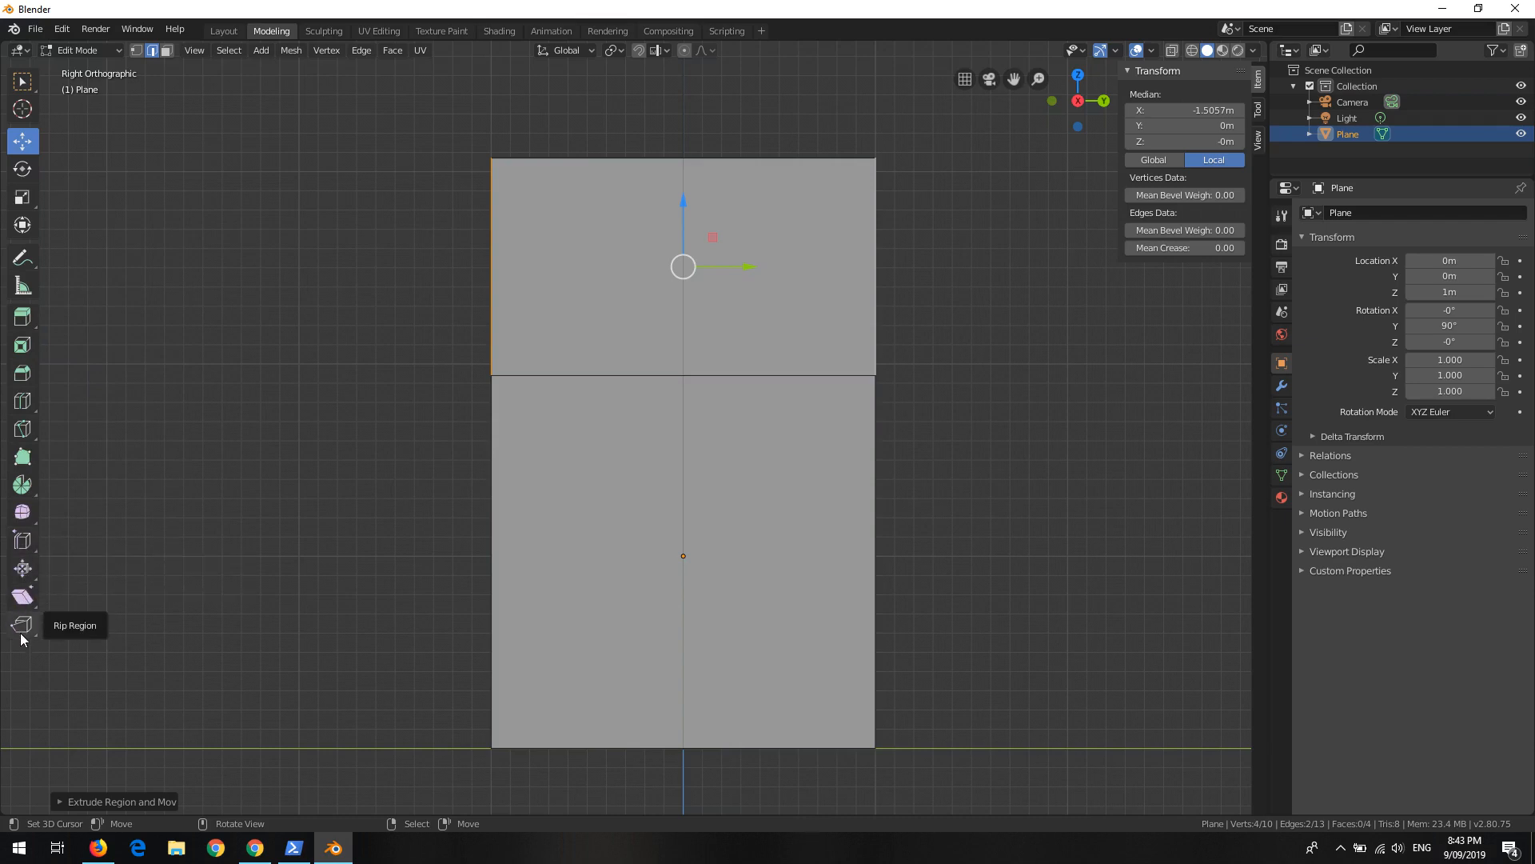
Step: Examine the modeling tools and the edge, vertex and mesh commands for a way to push both side edges outward
left_click(25, 546)
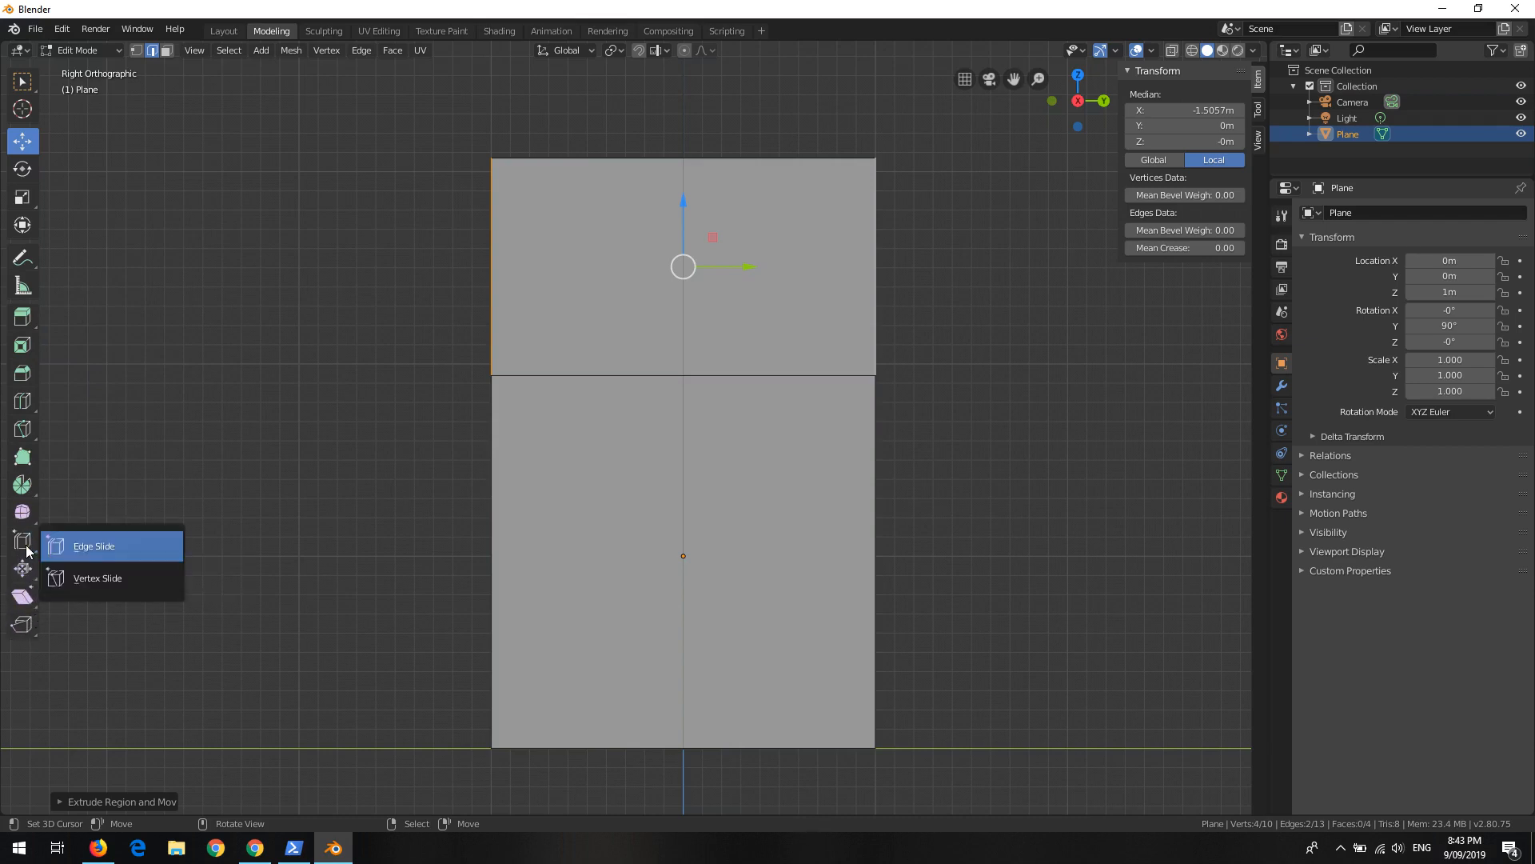
left_click(22, 516)
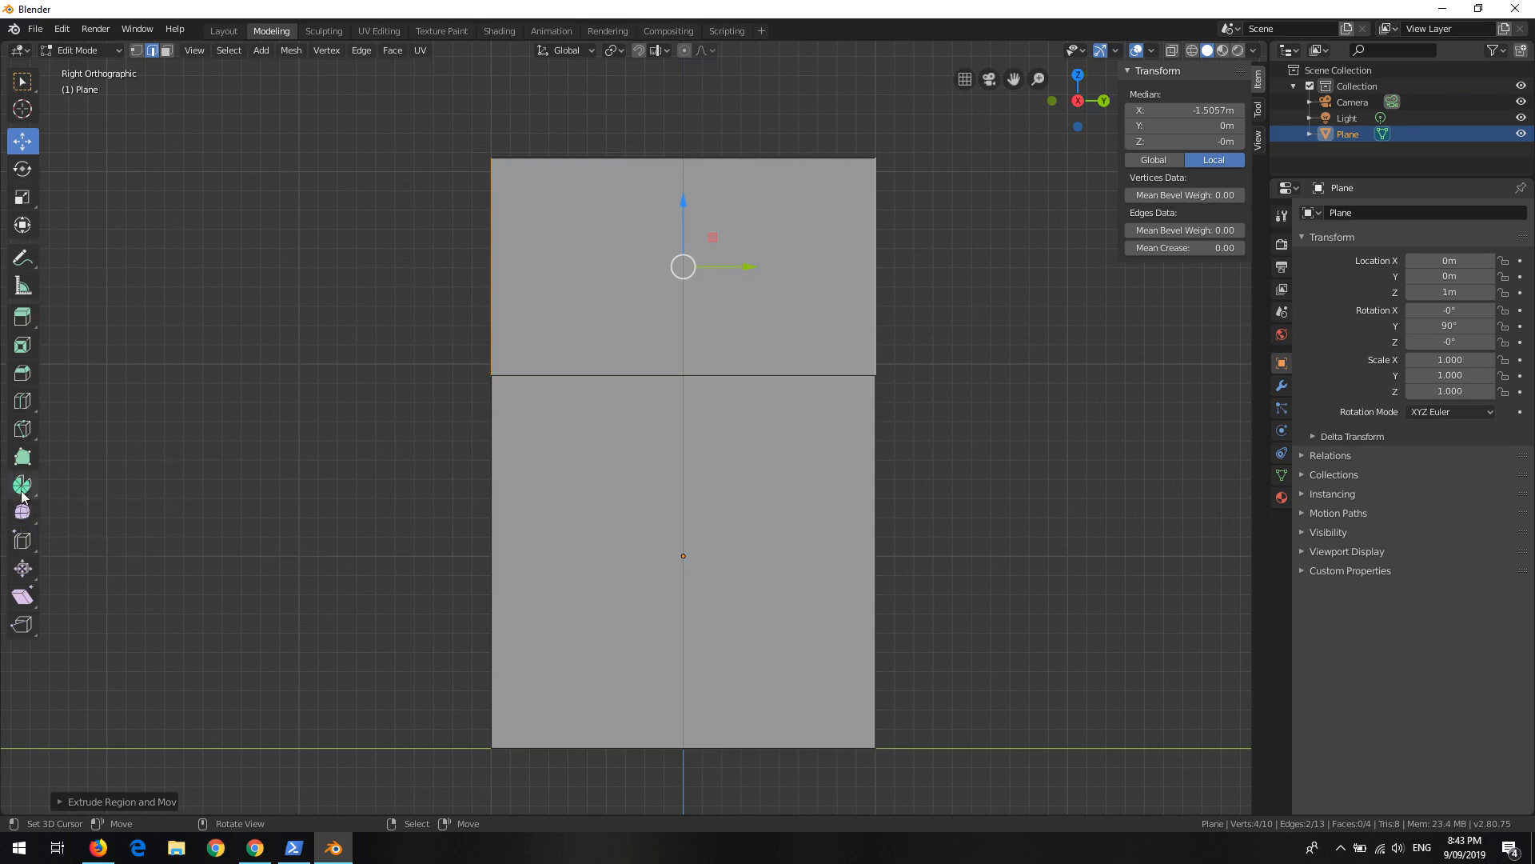
left_click(23, 484)
left_click(22, 324)
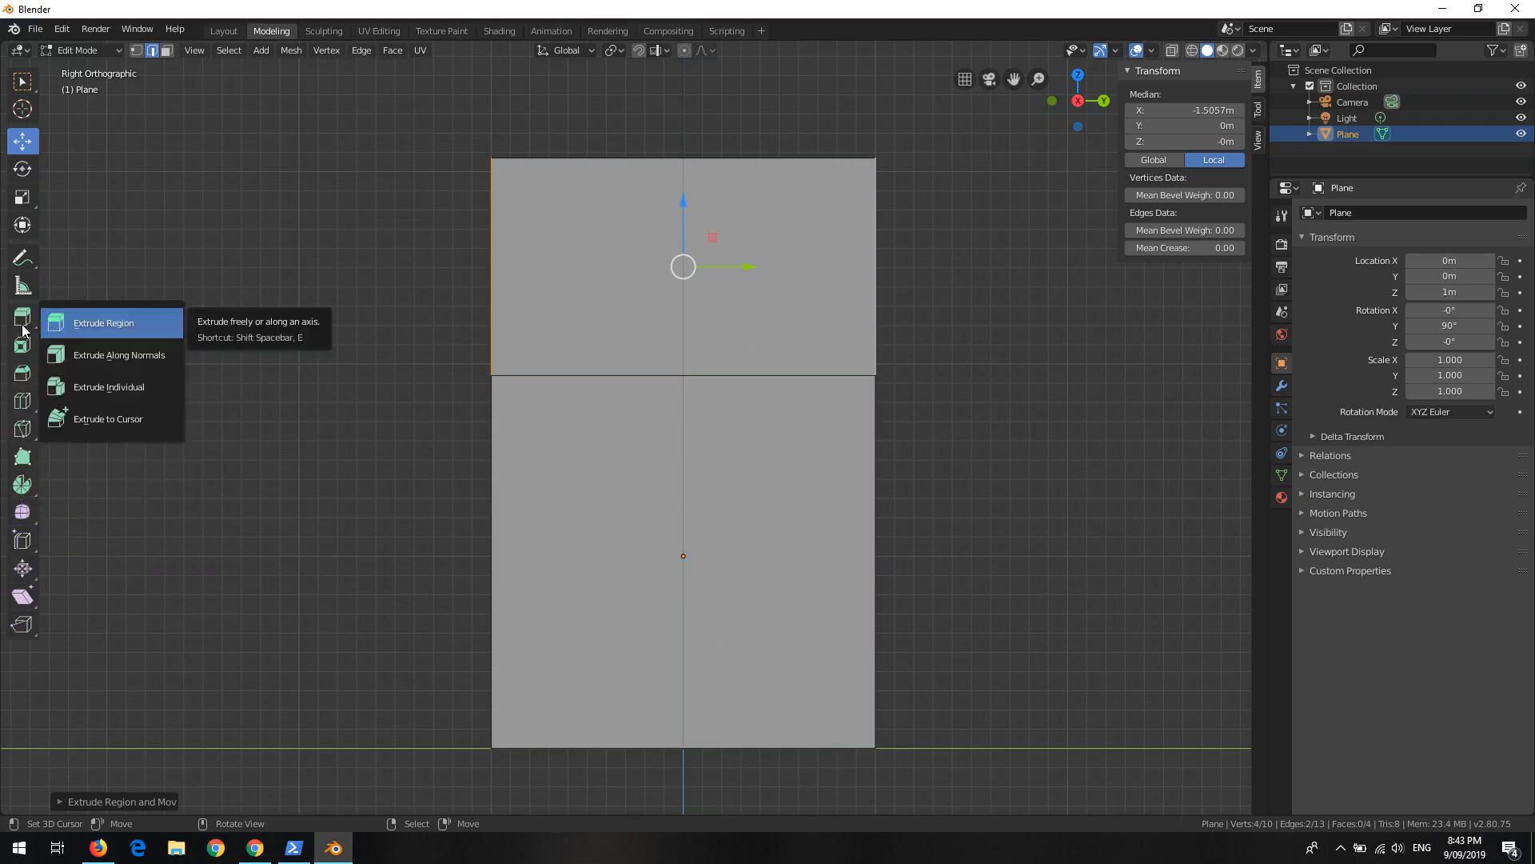
left_click(23, 258)
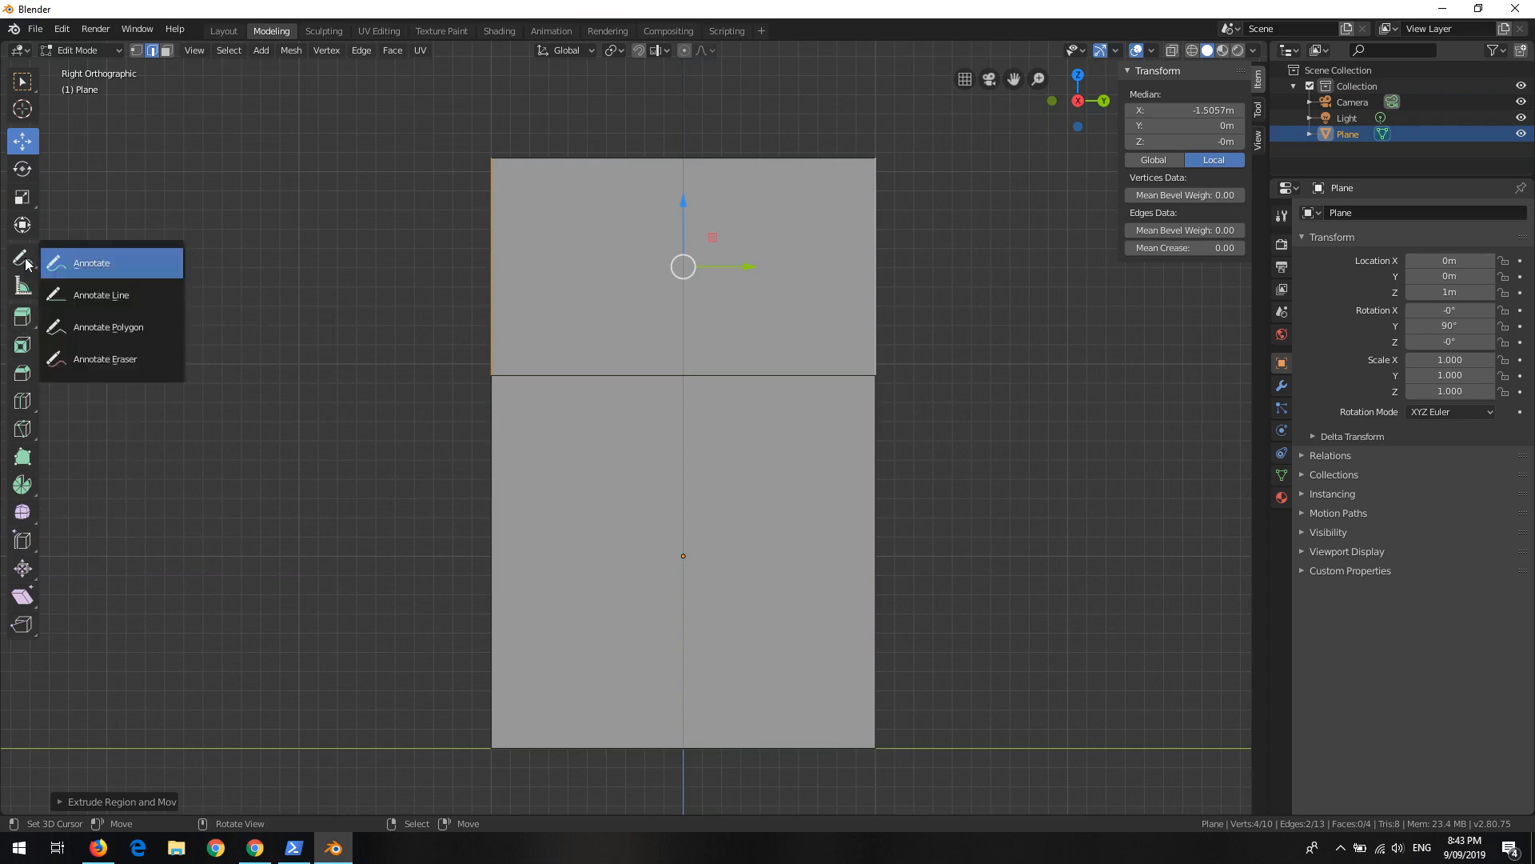
left_click(21, 430)
left_click(20, 410)
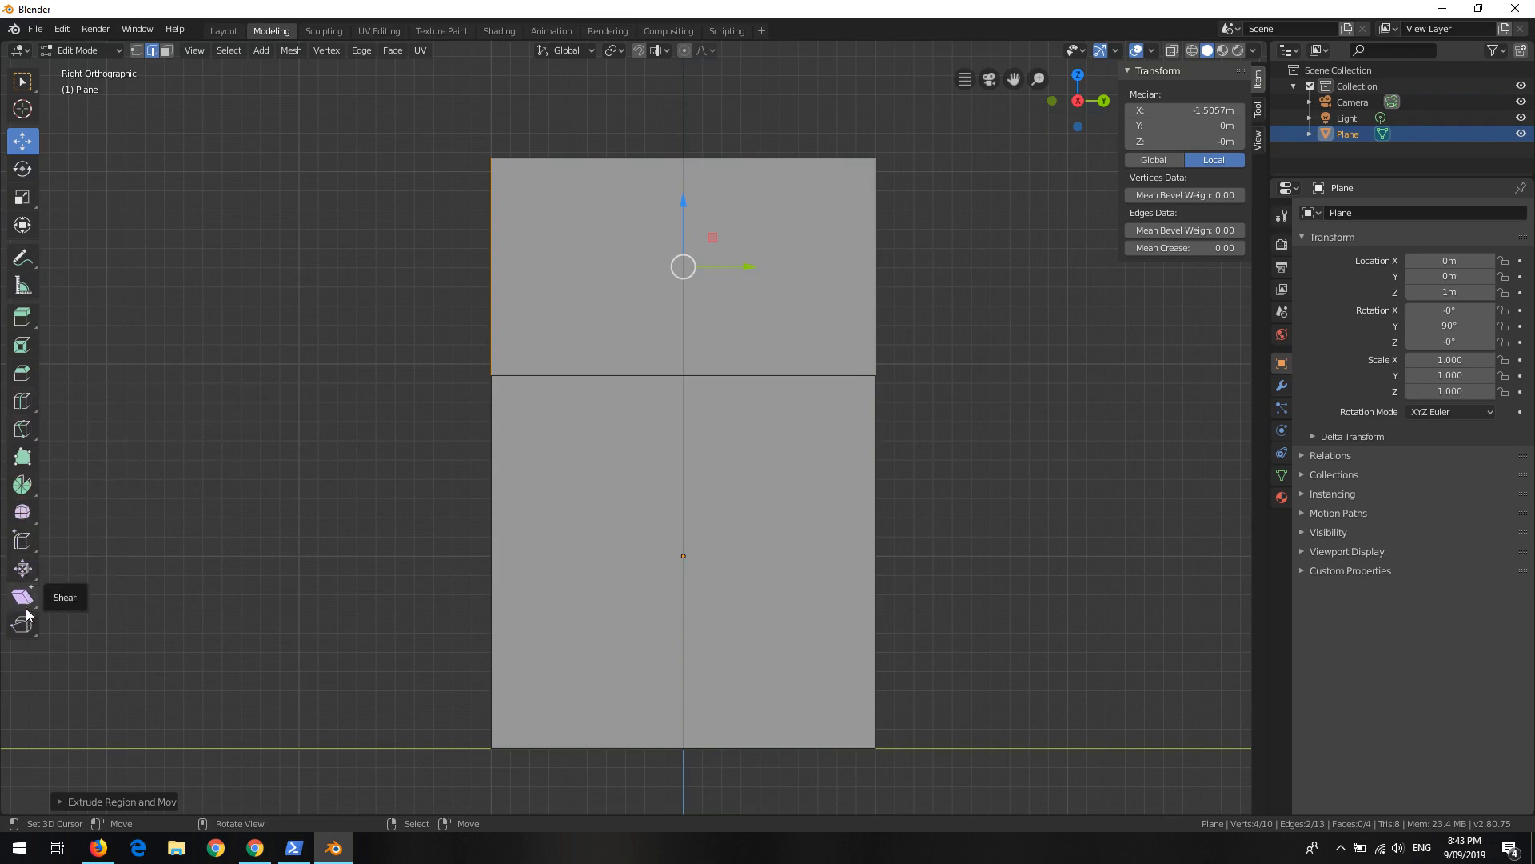
left_click(356, 51)
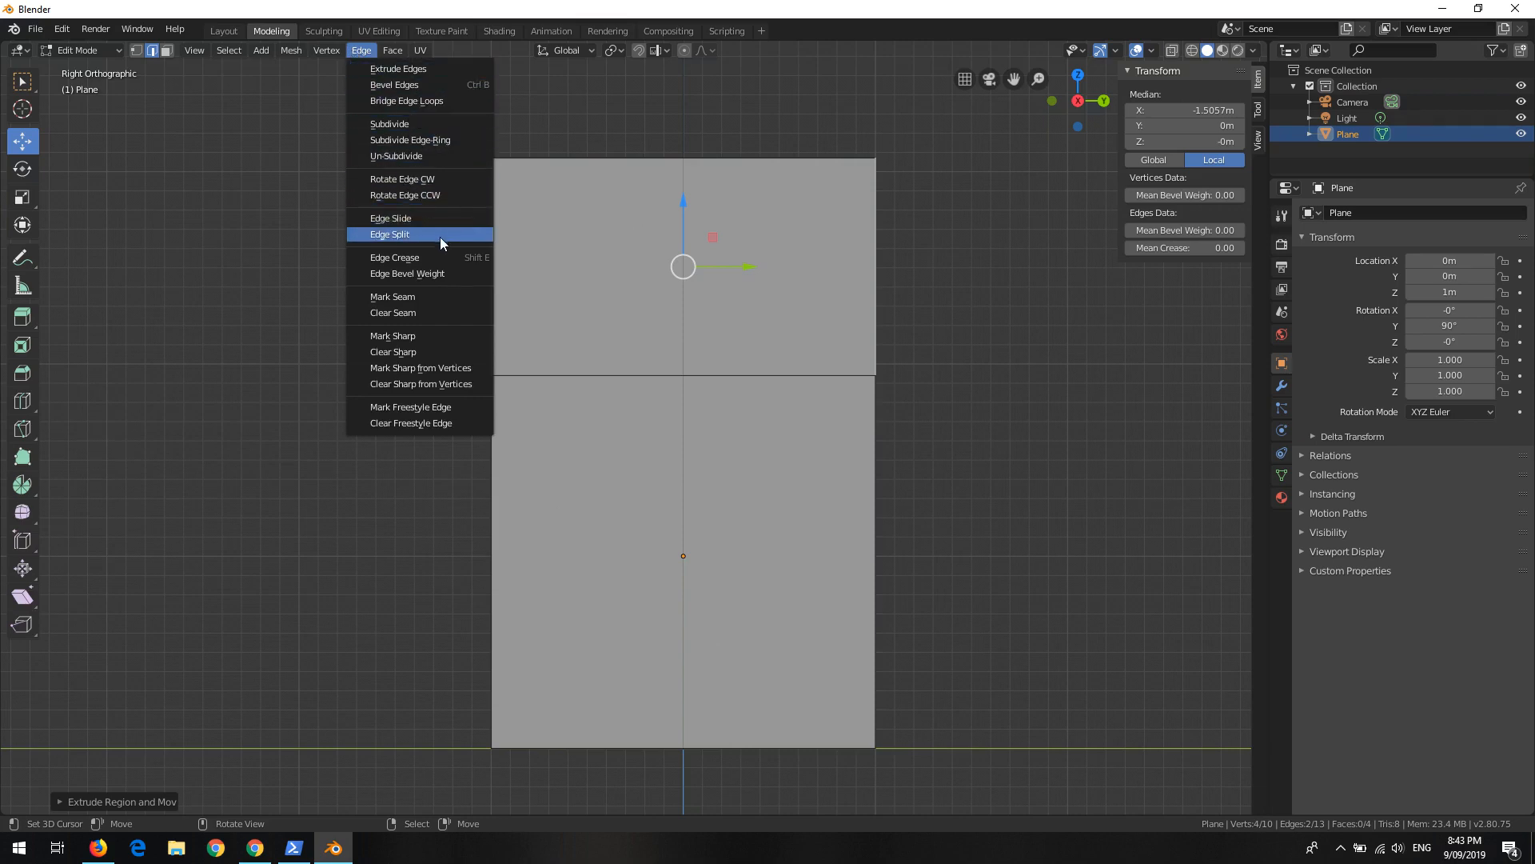
mouse_move(339, 51)
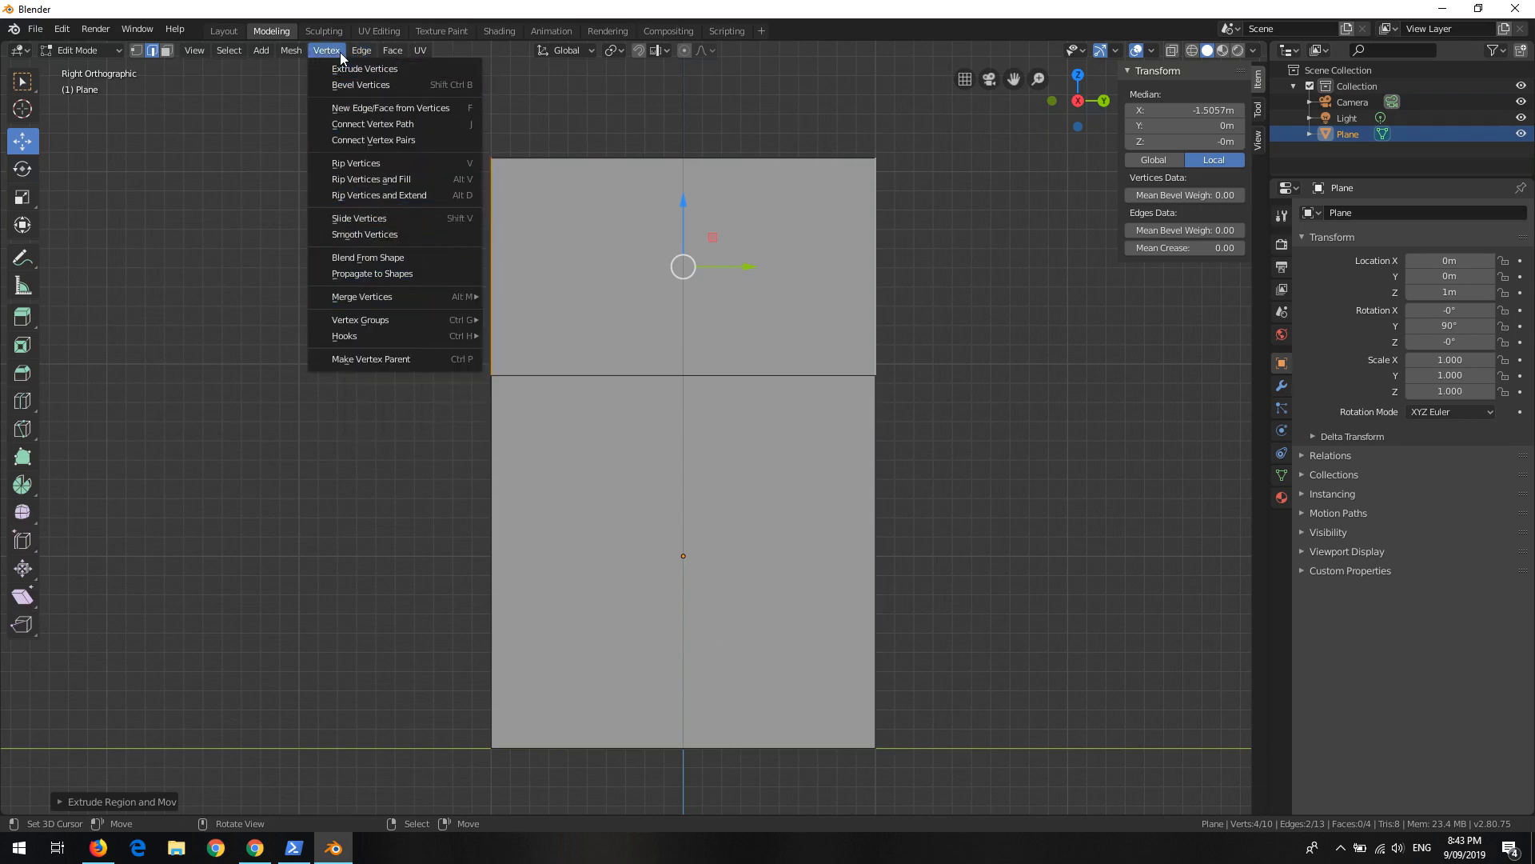
mouse_move(273, 51)
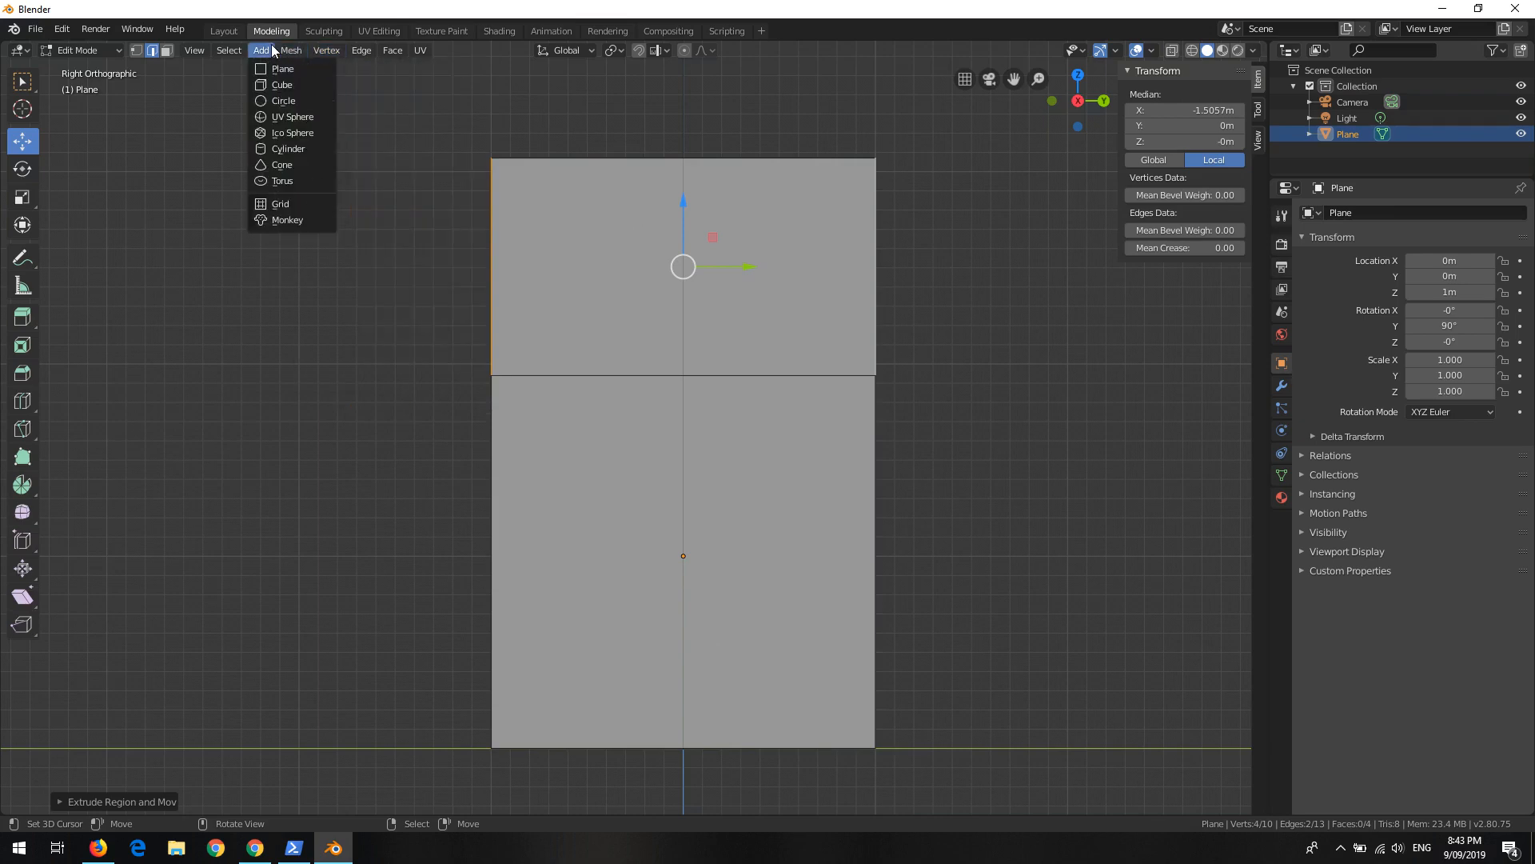
left_click(136, 50)
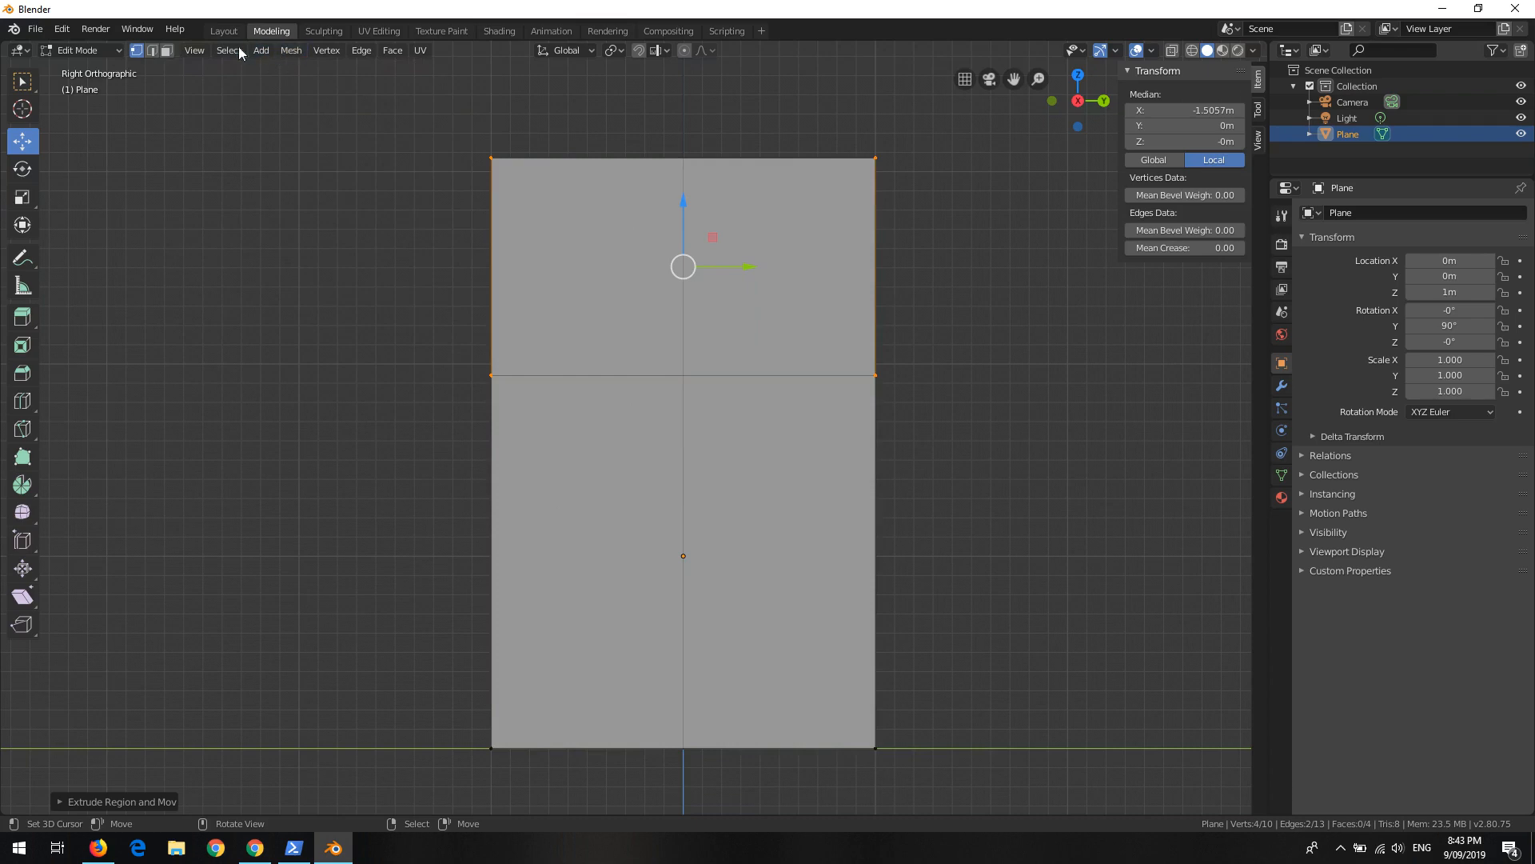
left_click(329, 51)
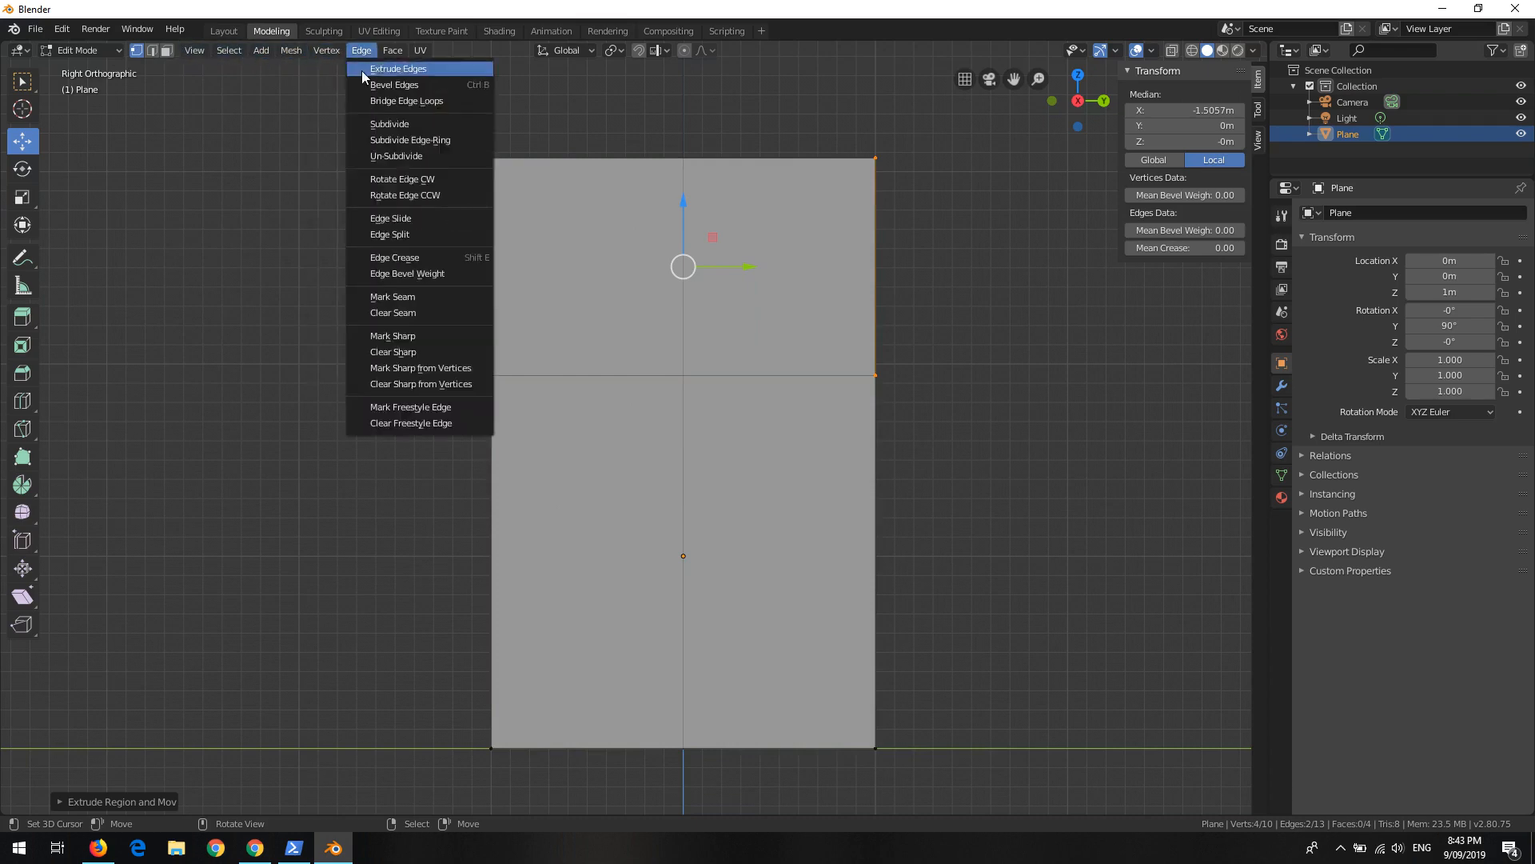
mouse_move(315, 56)
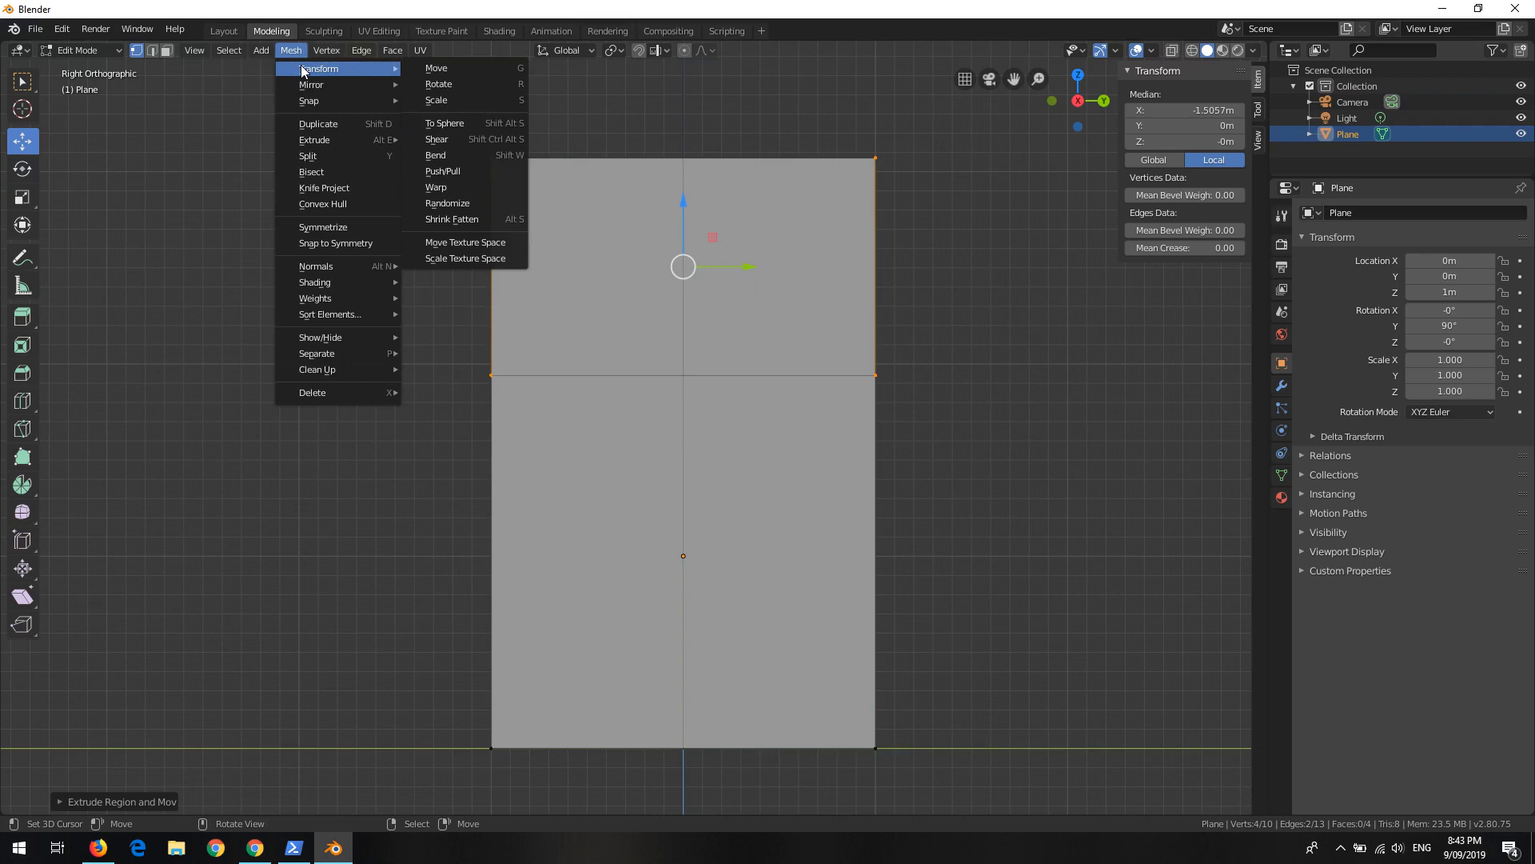
left_click(153, 50)
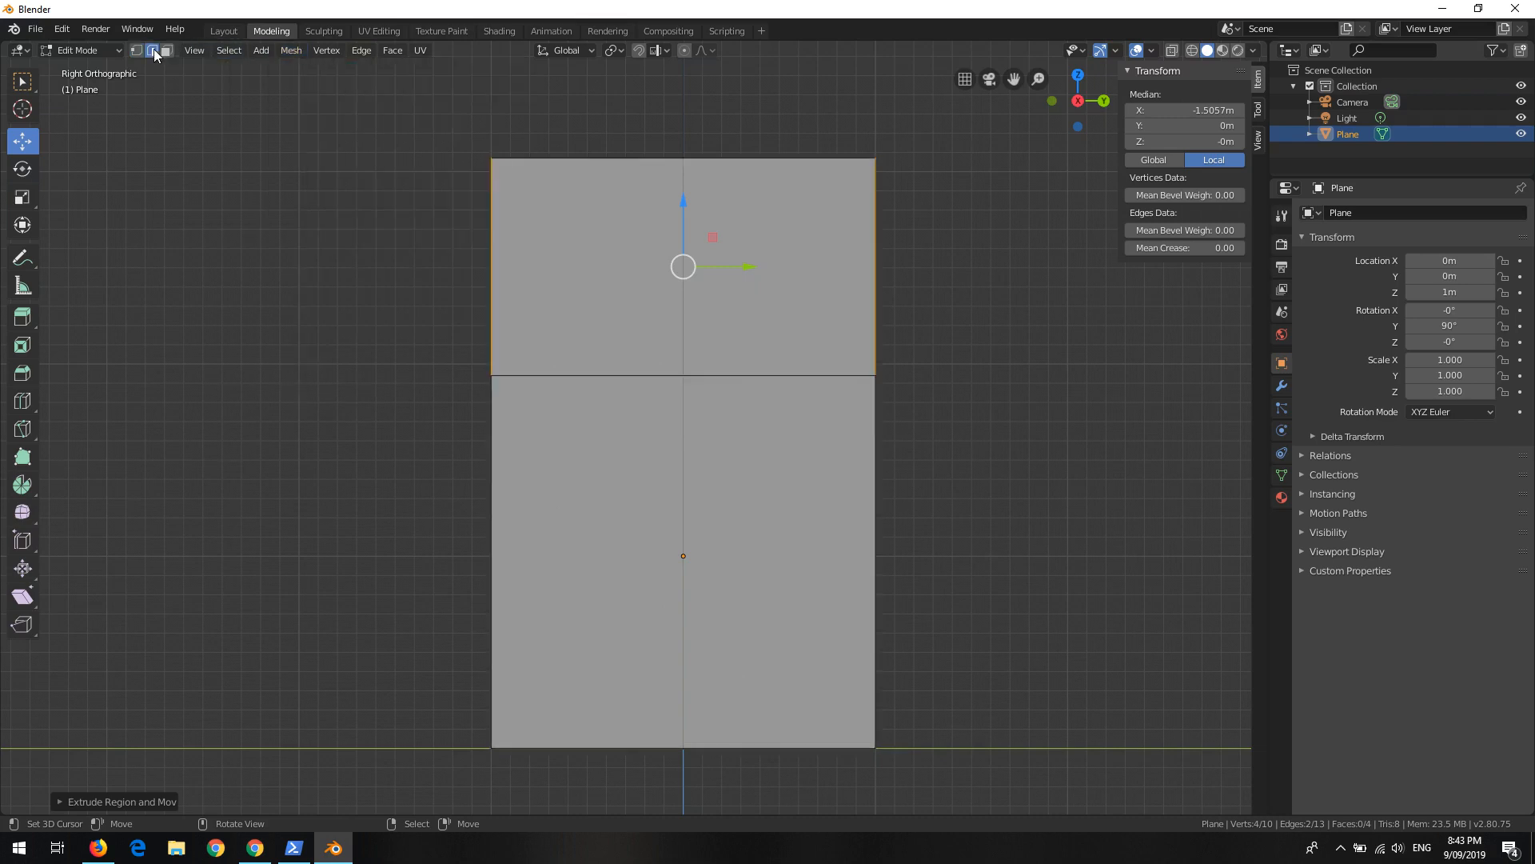
Step: Push the two extruded side edges outward with Push/Pull by about -0.65 along the global Y axis
left_click(284, 51)
mouse_move(303, 69)
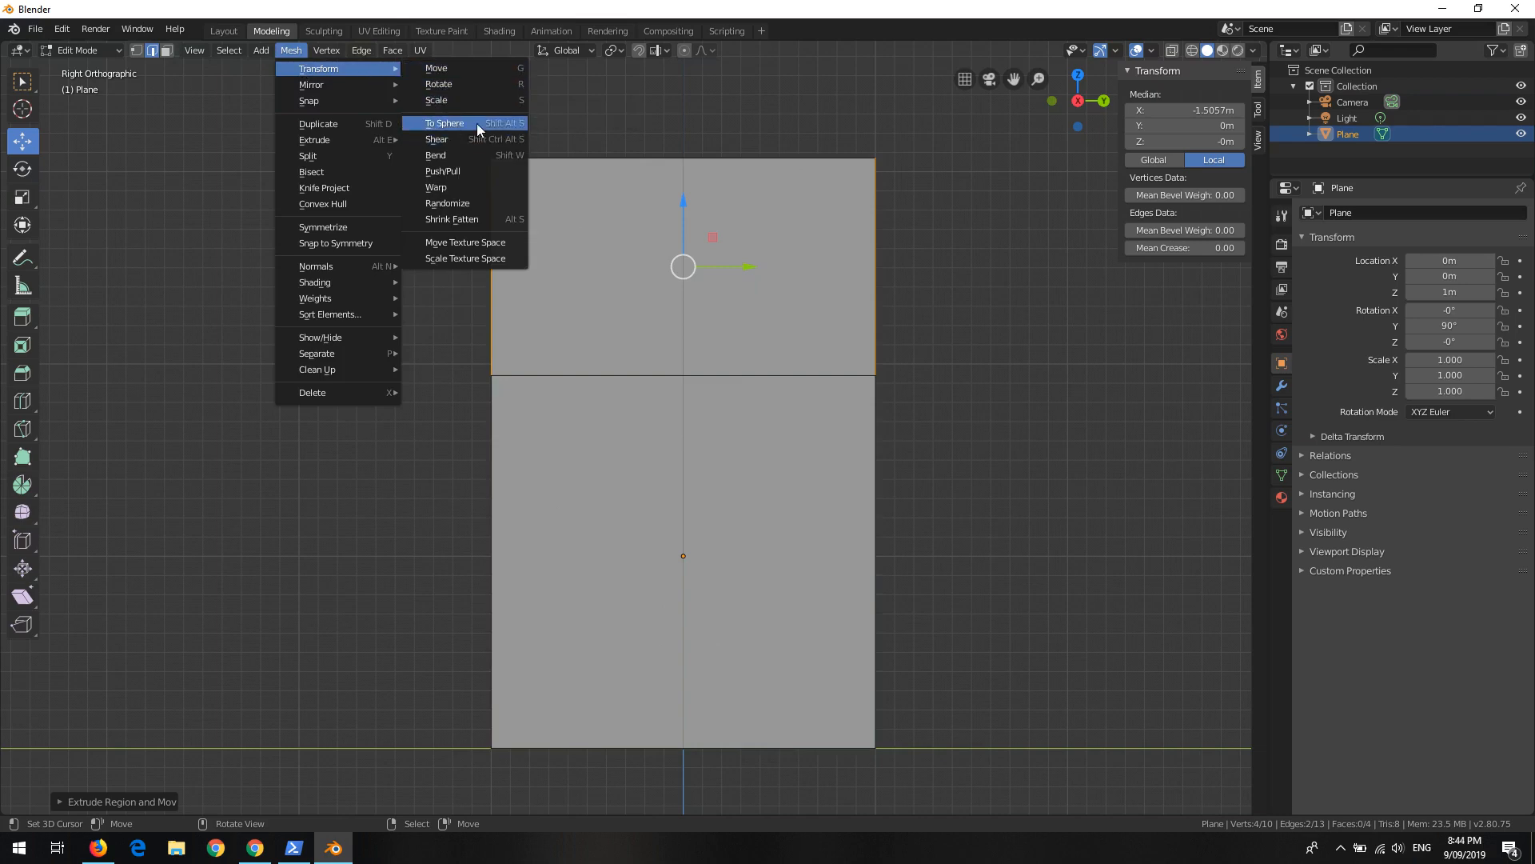
left_click(481, 170)
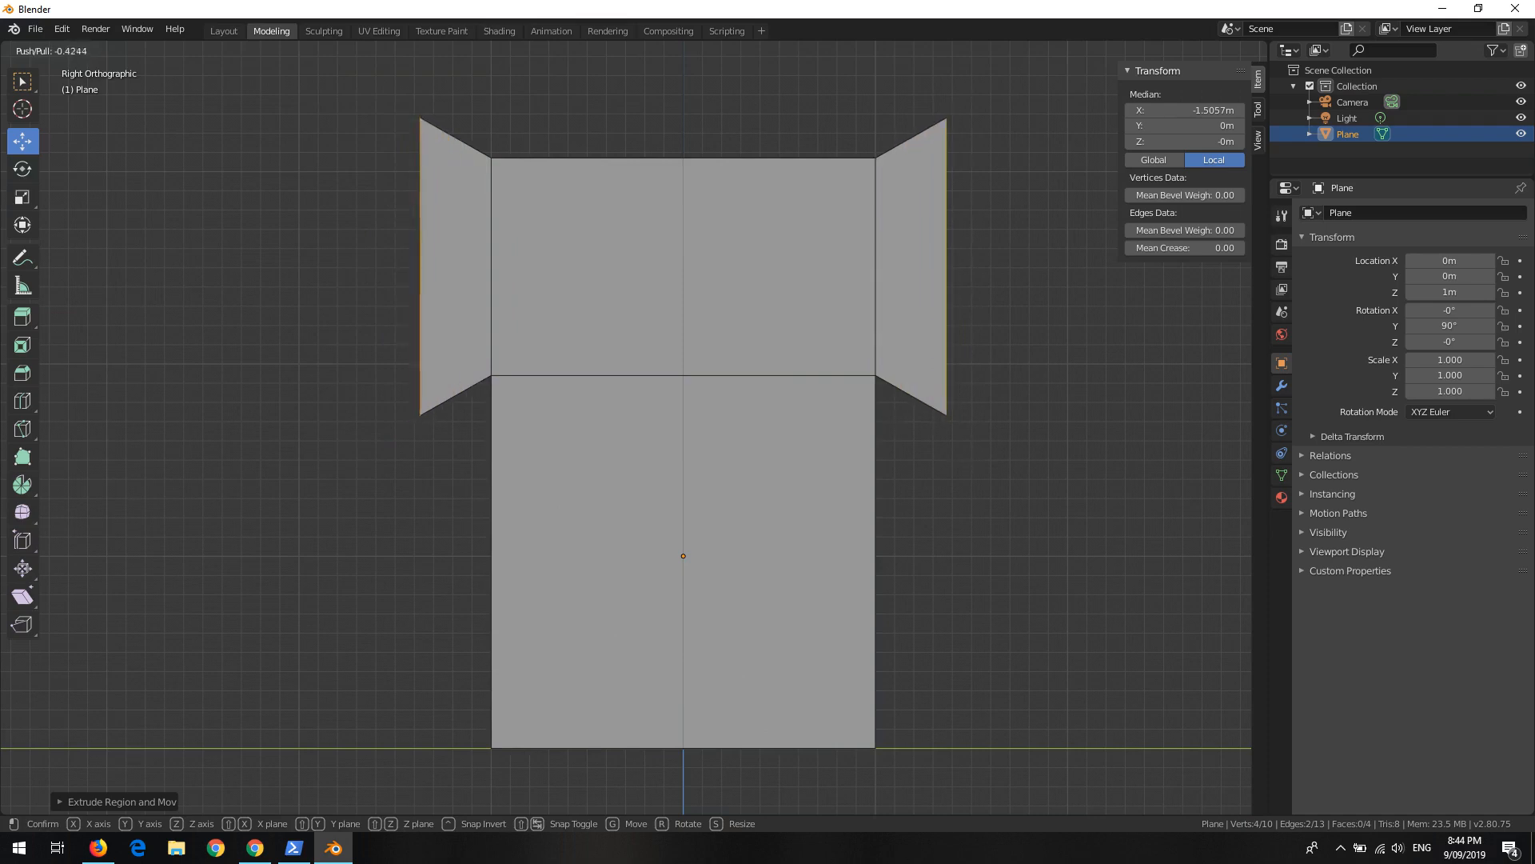
key("x")
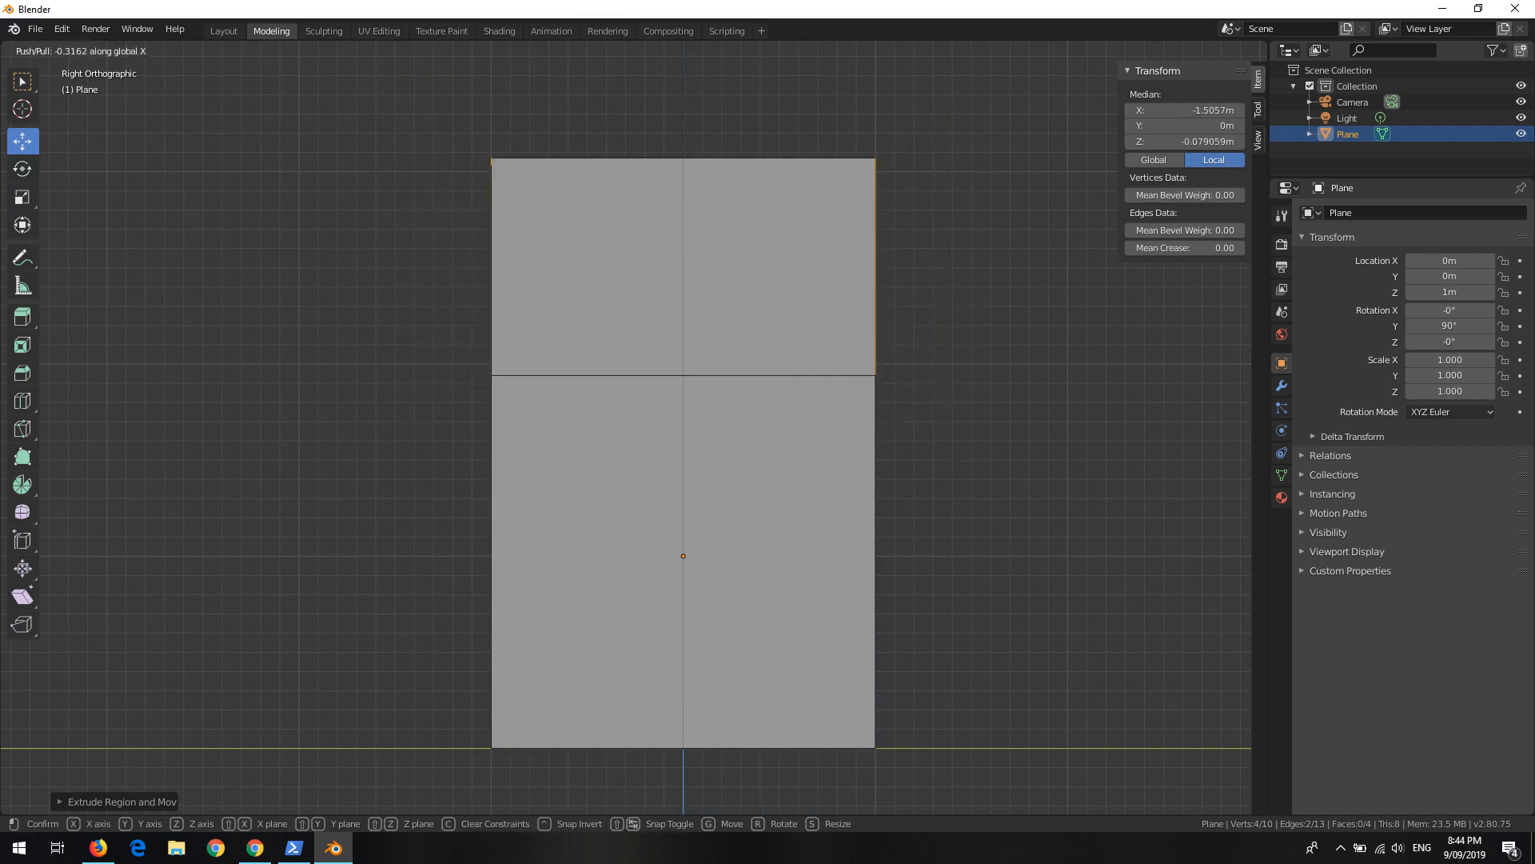
key("y")
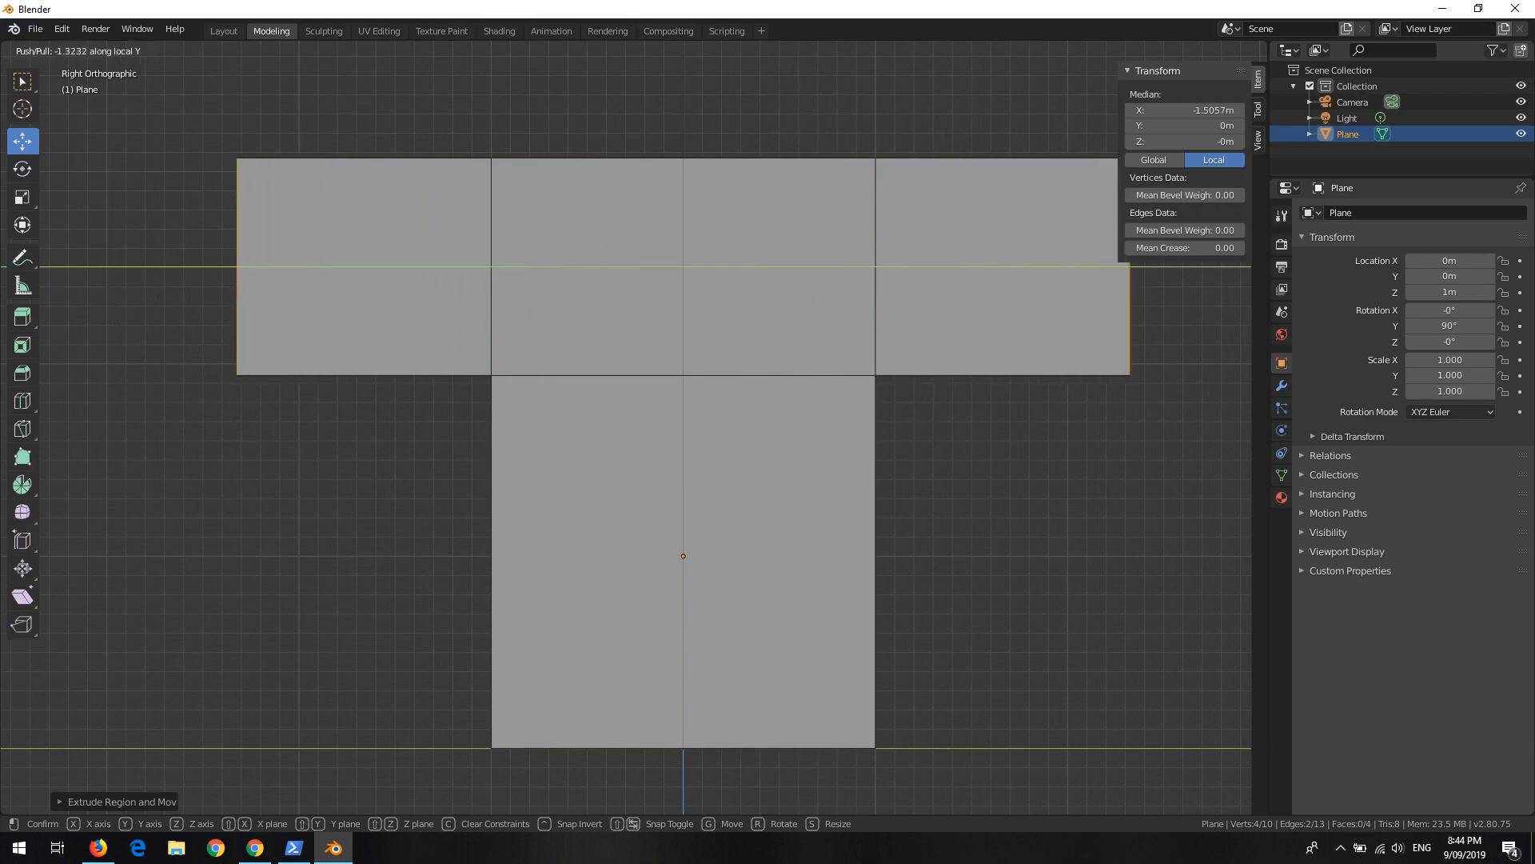
key("y")
key("y")
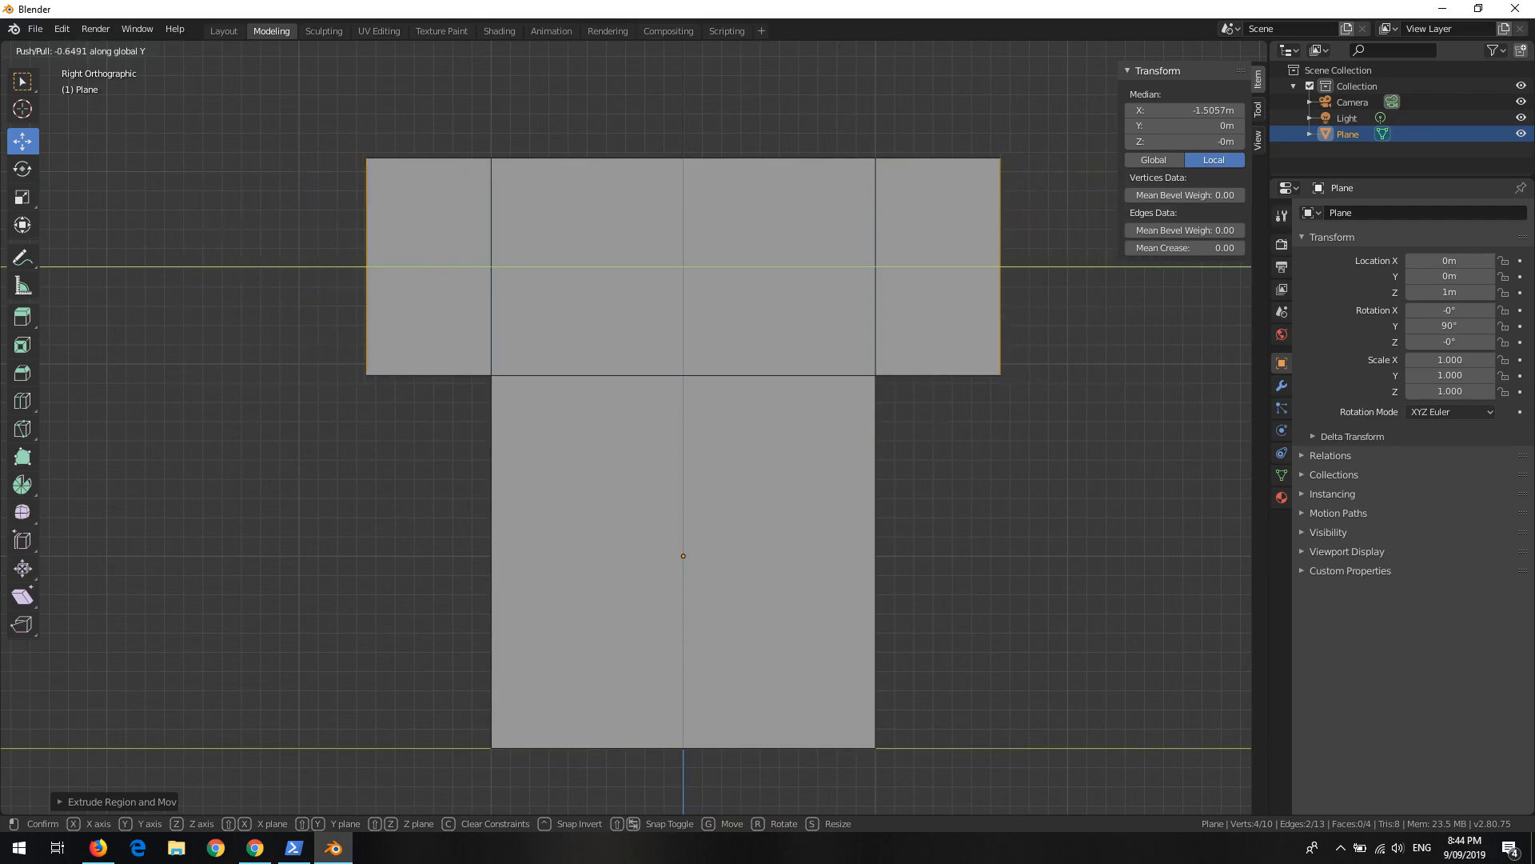
left_click(481, 230)
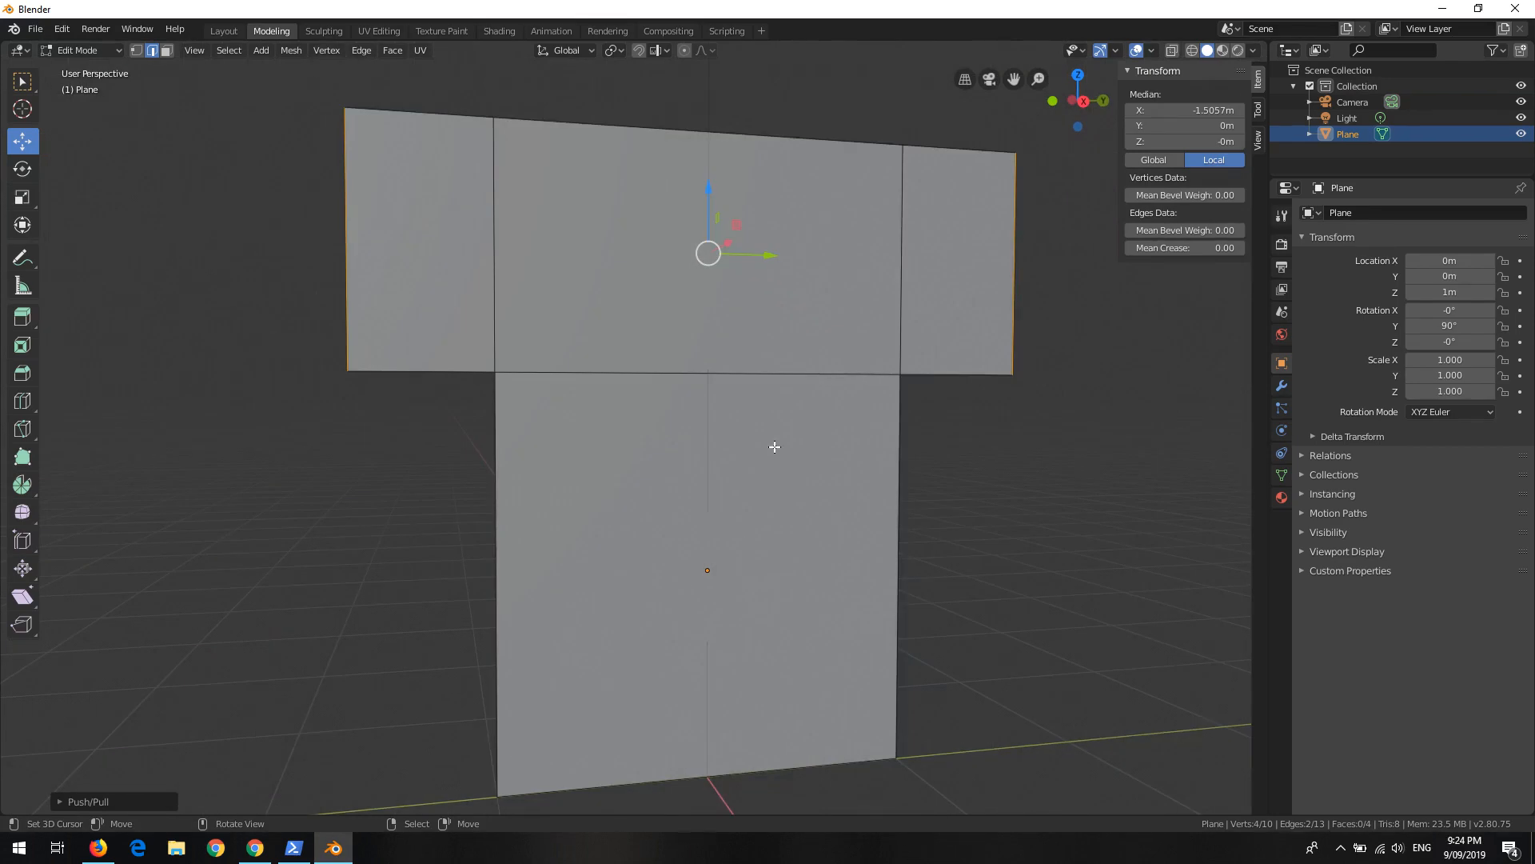
Step: Examine the whole T shape from an angle and in the right orthographic view
middle_click_drag(688, 415, 565, 455)
key("KP_1")
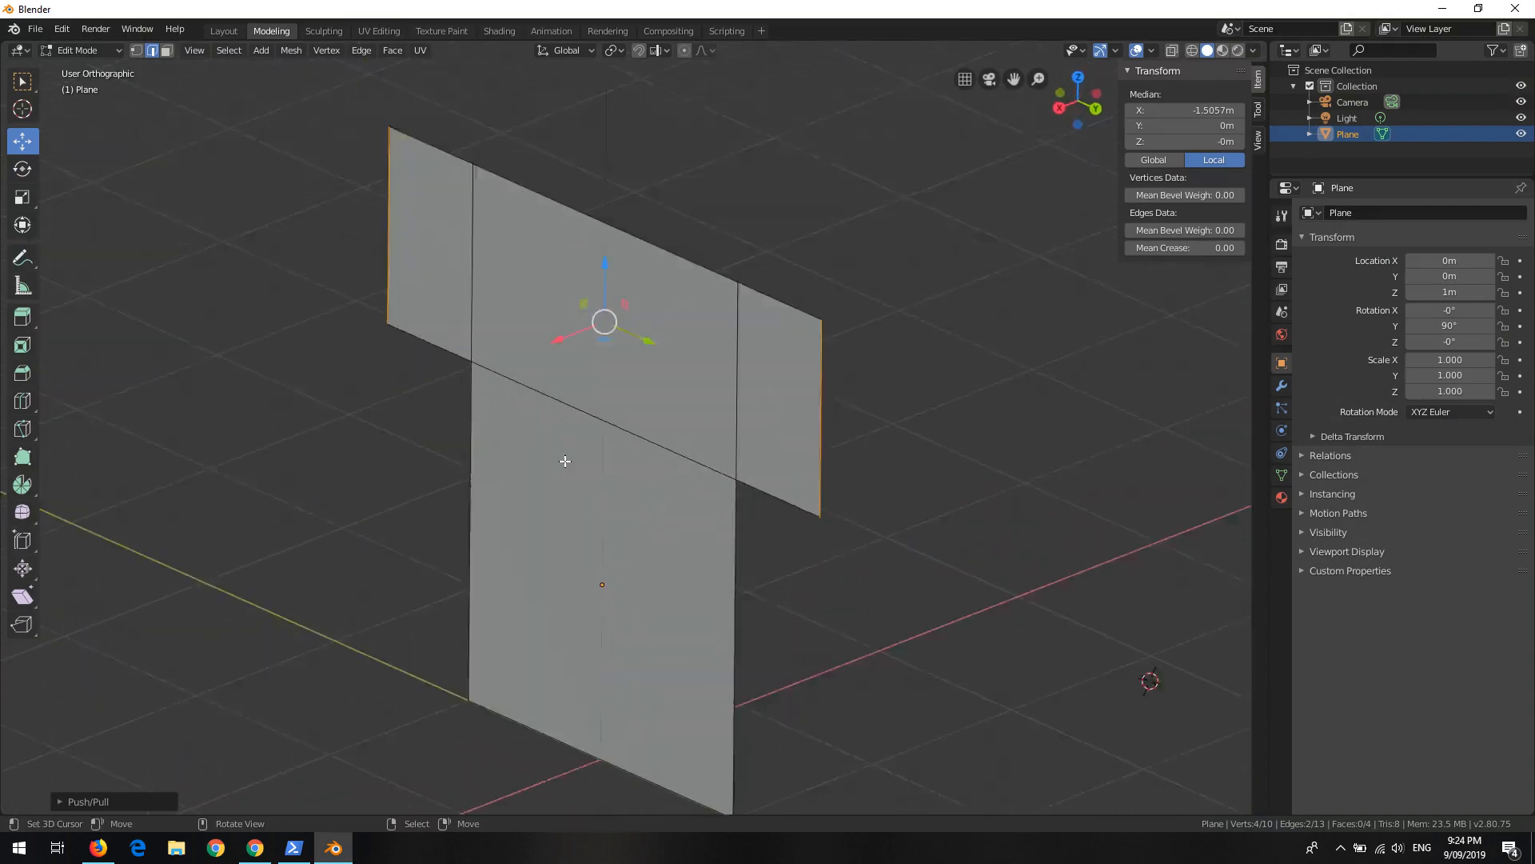
key("KP_3")
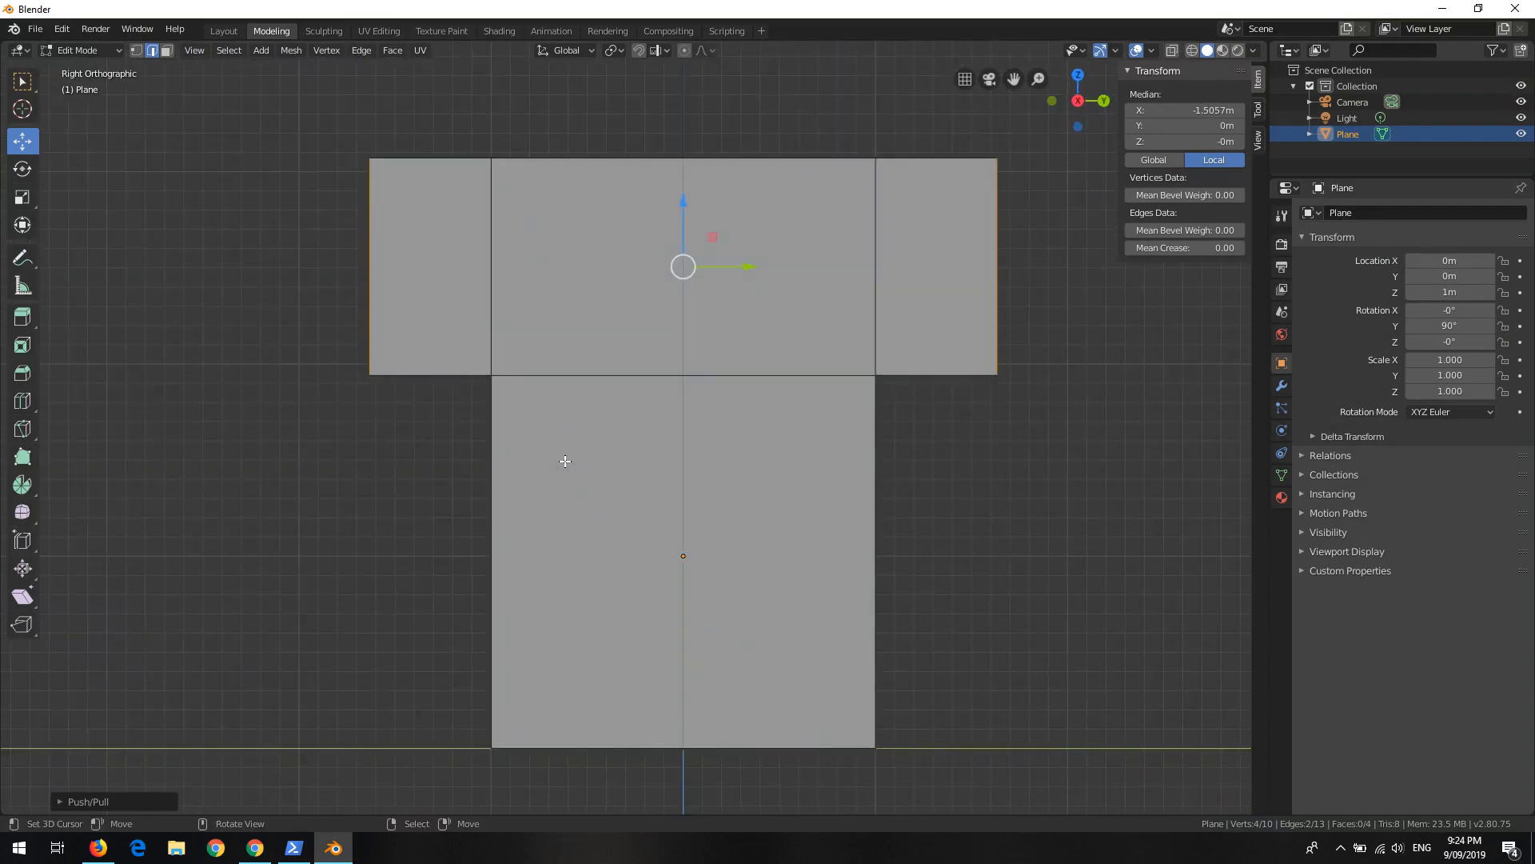
scroll(817, 365, "up", 1)
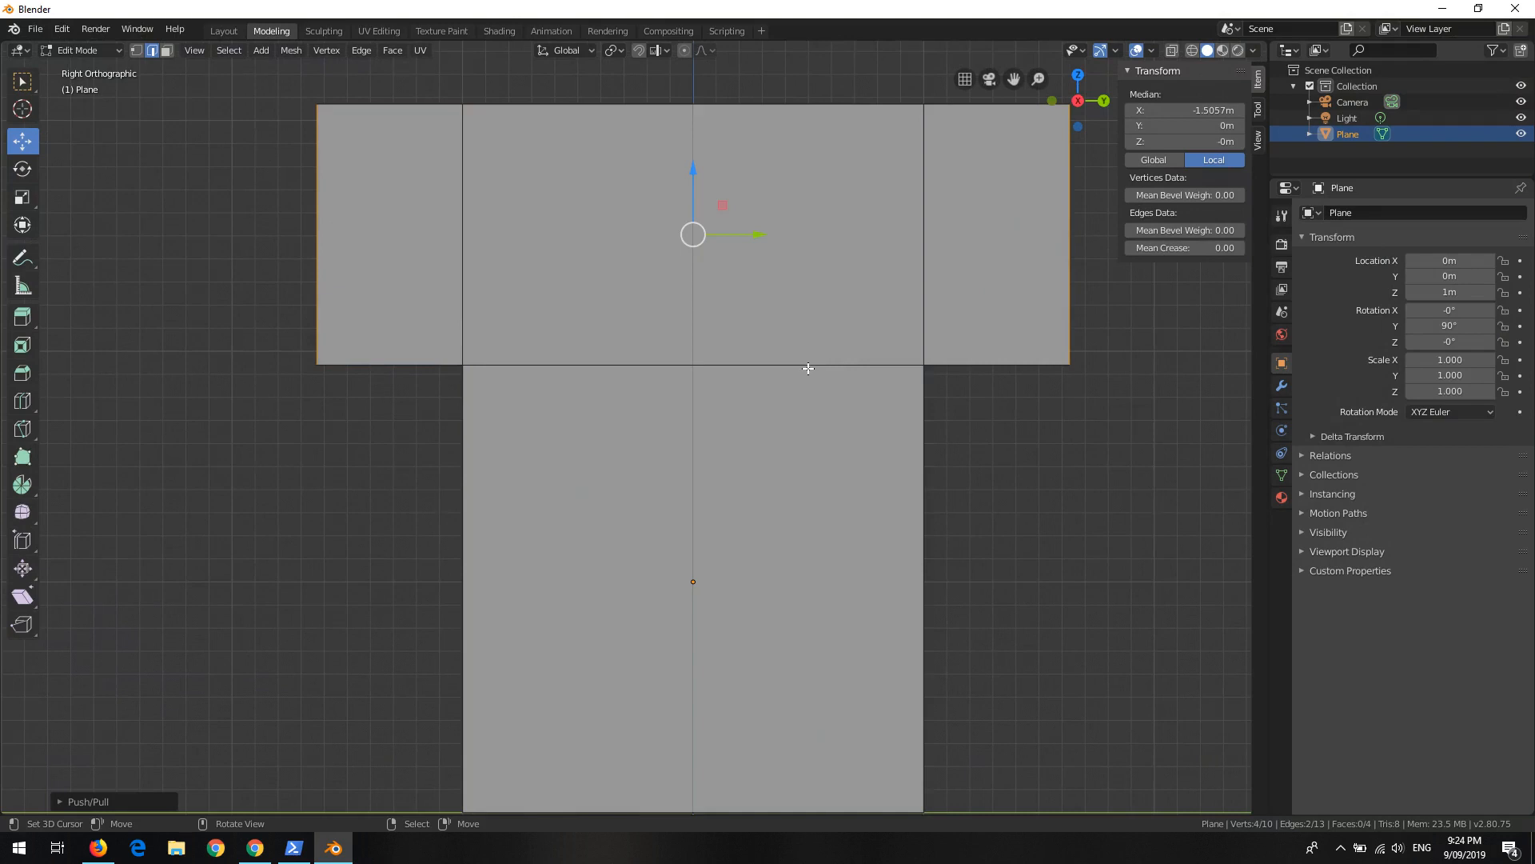
middle_click_drag(712, 343, 655, 360, "shift")
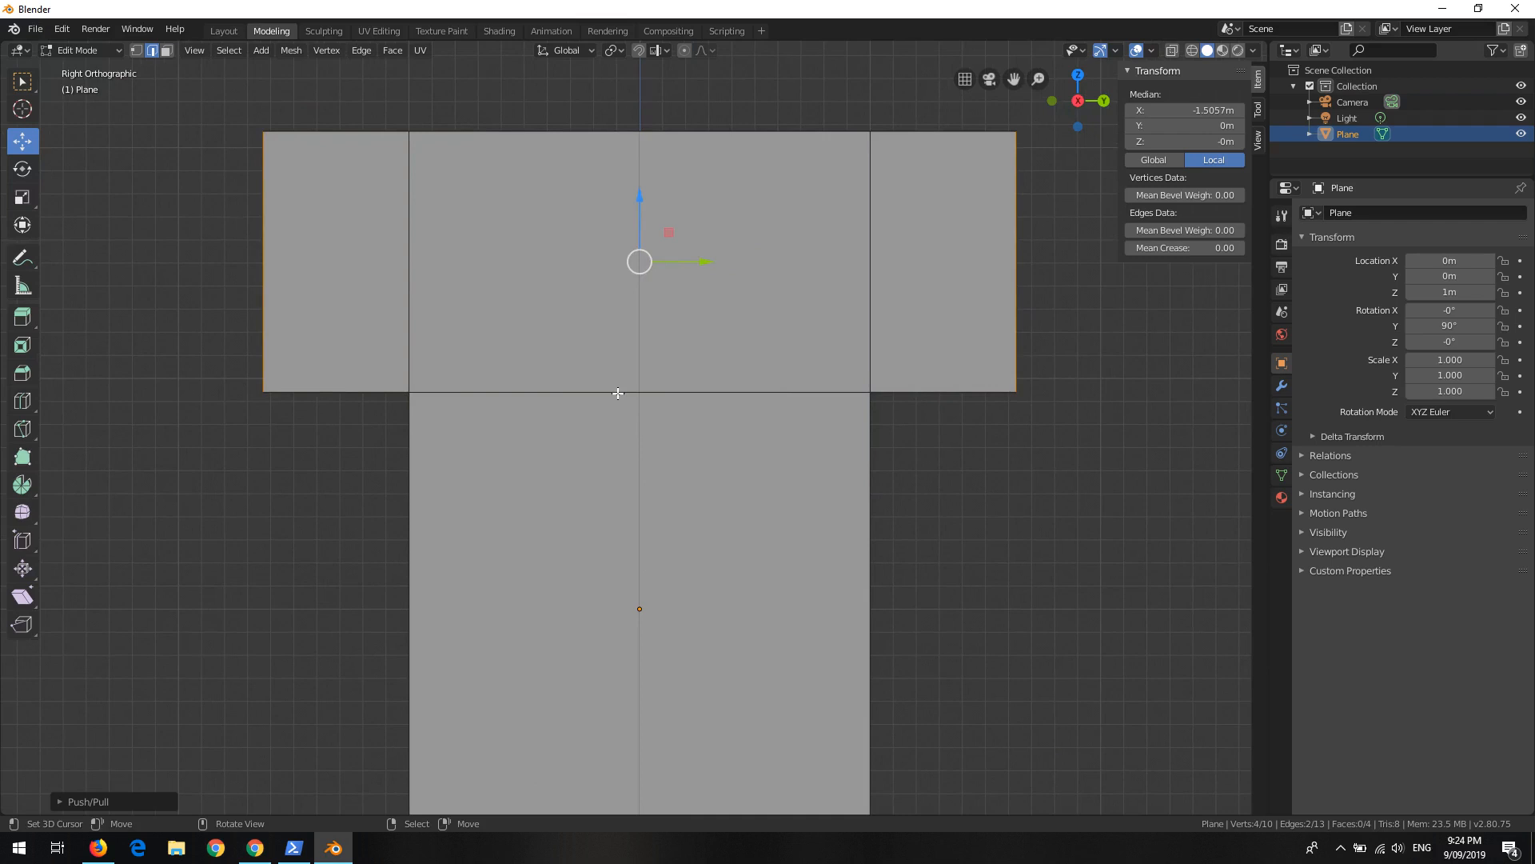
scroll(724, 368, "down", 3)
scroll(696, 229, "up", 1)
middle_click_drag(675, 235, 663, 354, "shift")
scroll(621, 344, "up", 1)
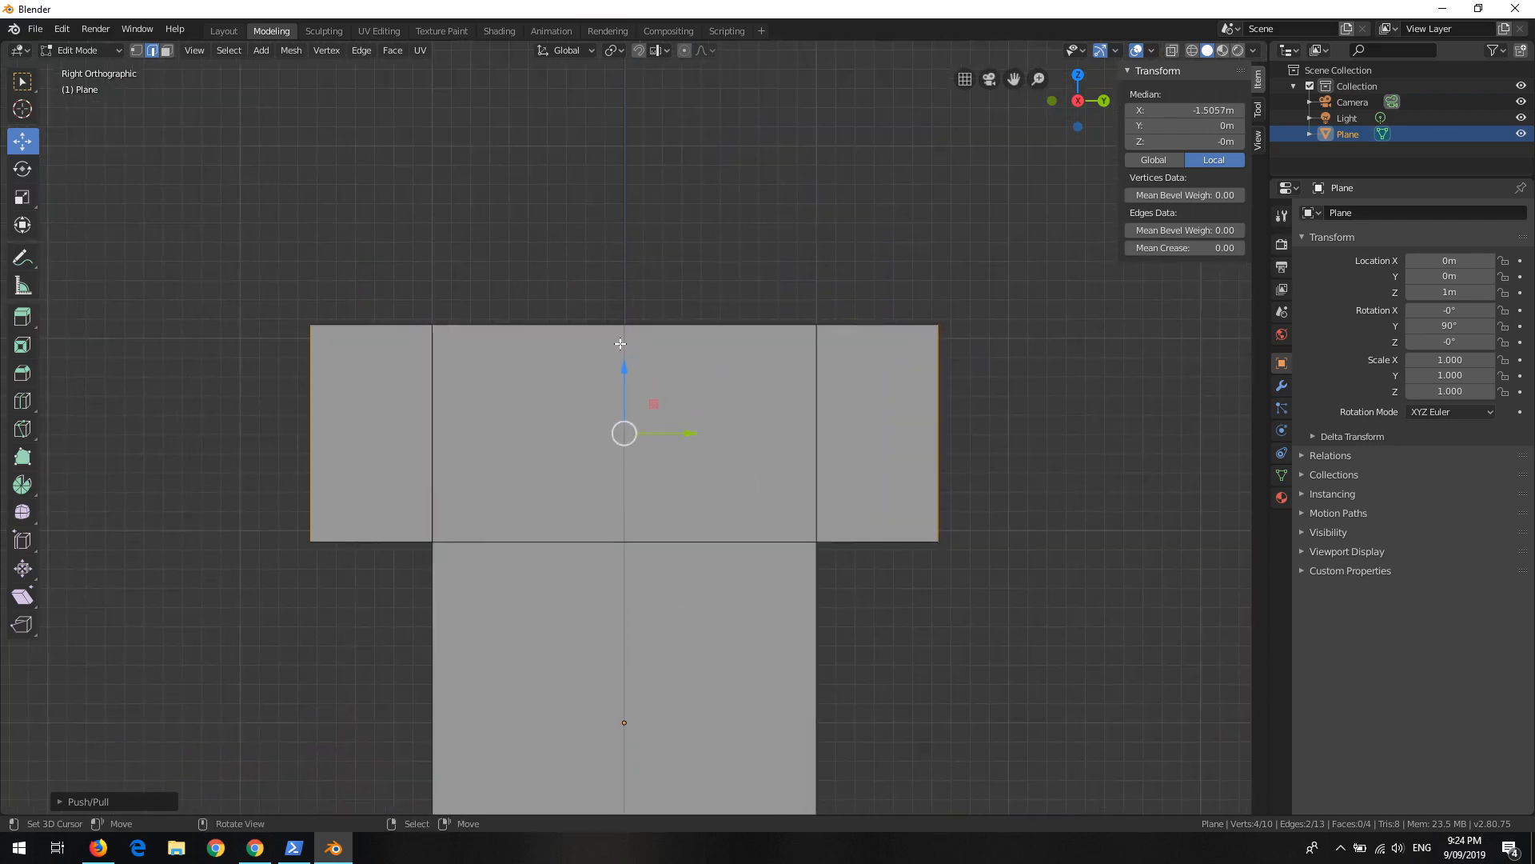
Step: Select the inner edges separating the T's centre section from its arms and stem one after another to inspect them
left_click(425, 418)
left_click(826, 429)
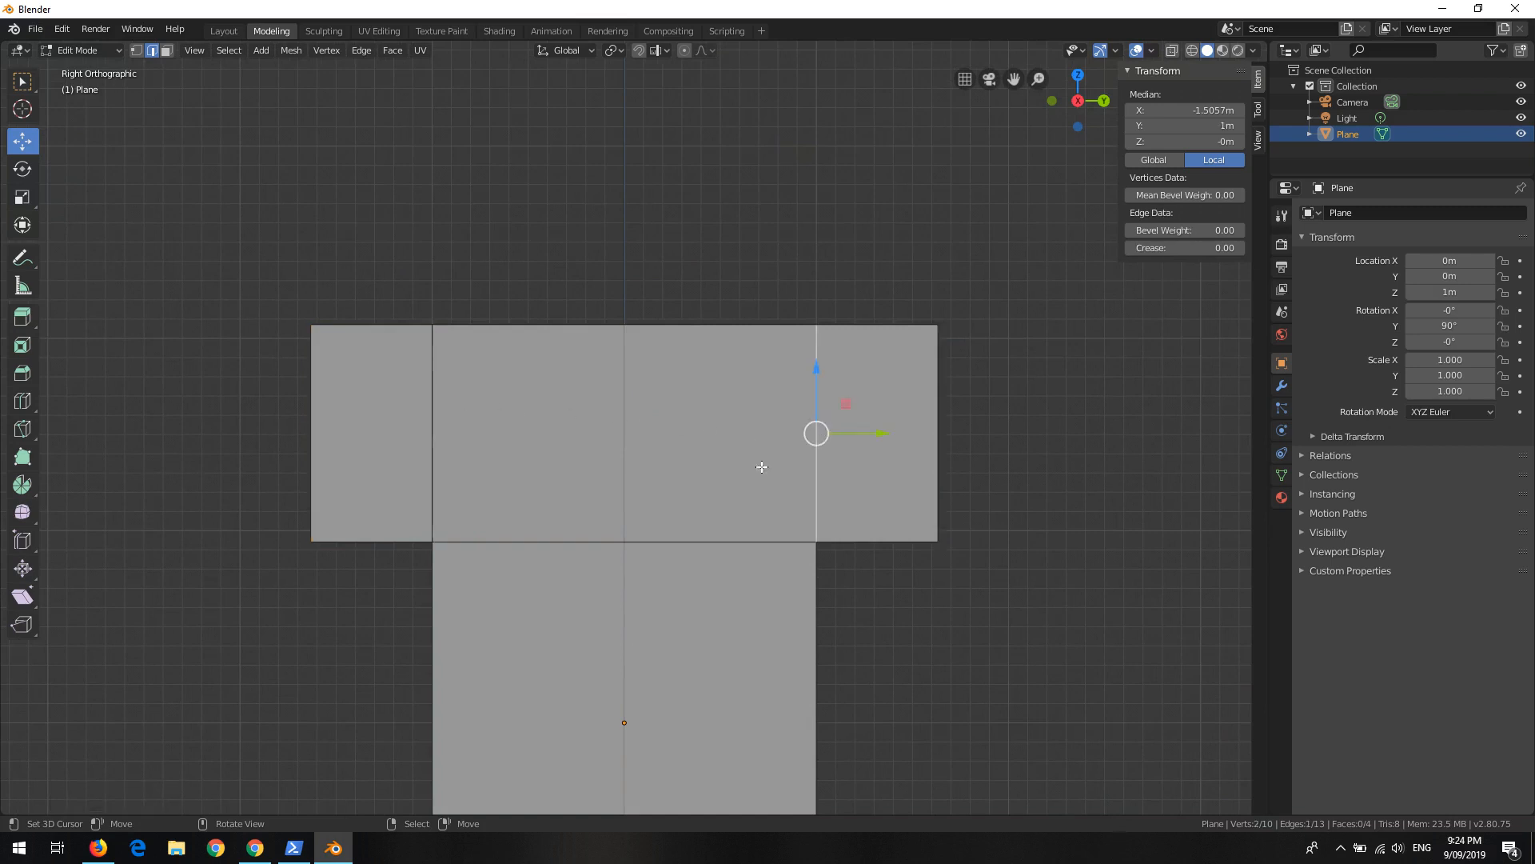
left_click(639, 544)
left_click(443, 450)
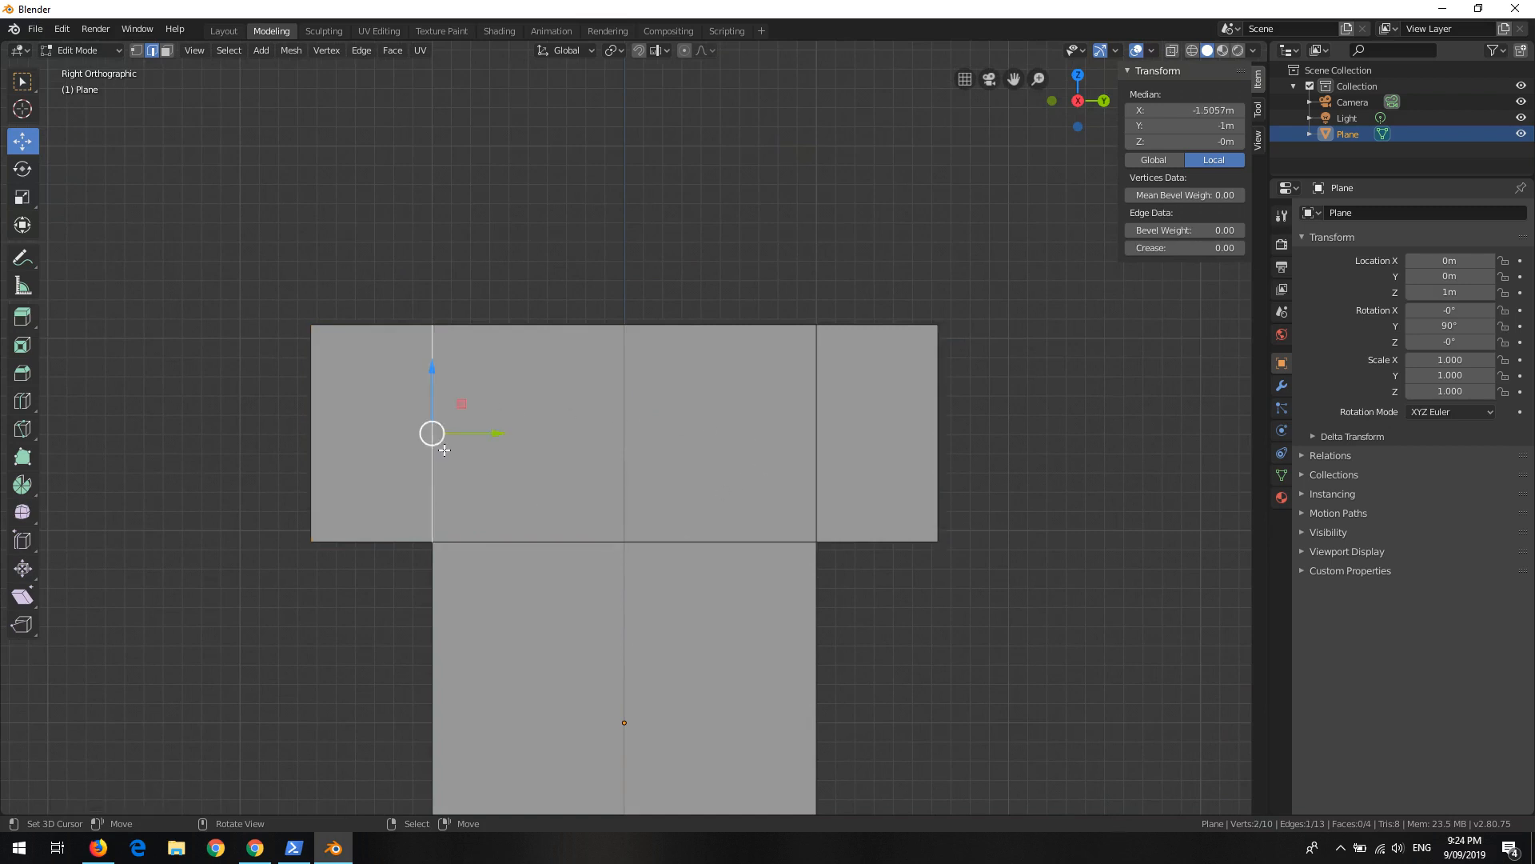
left_click(805, 444)
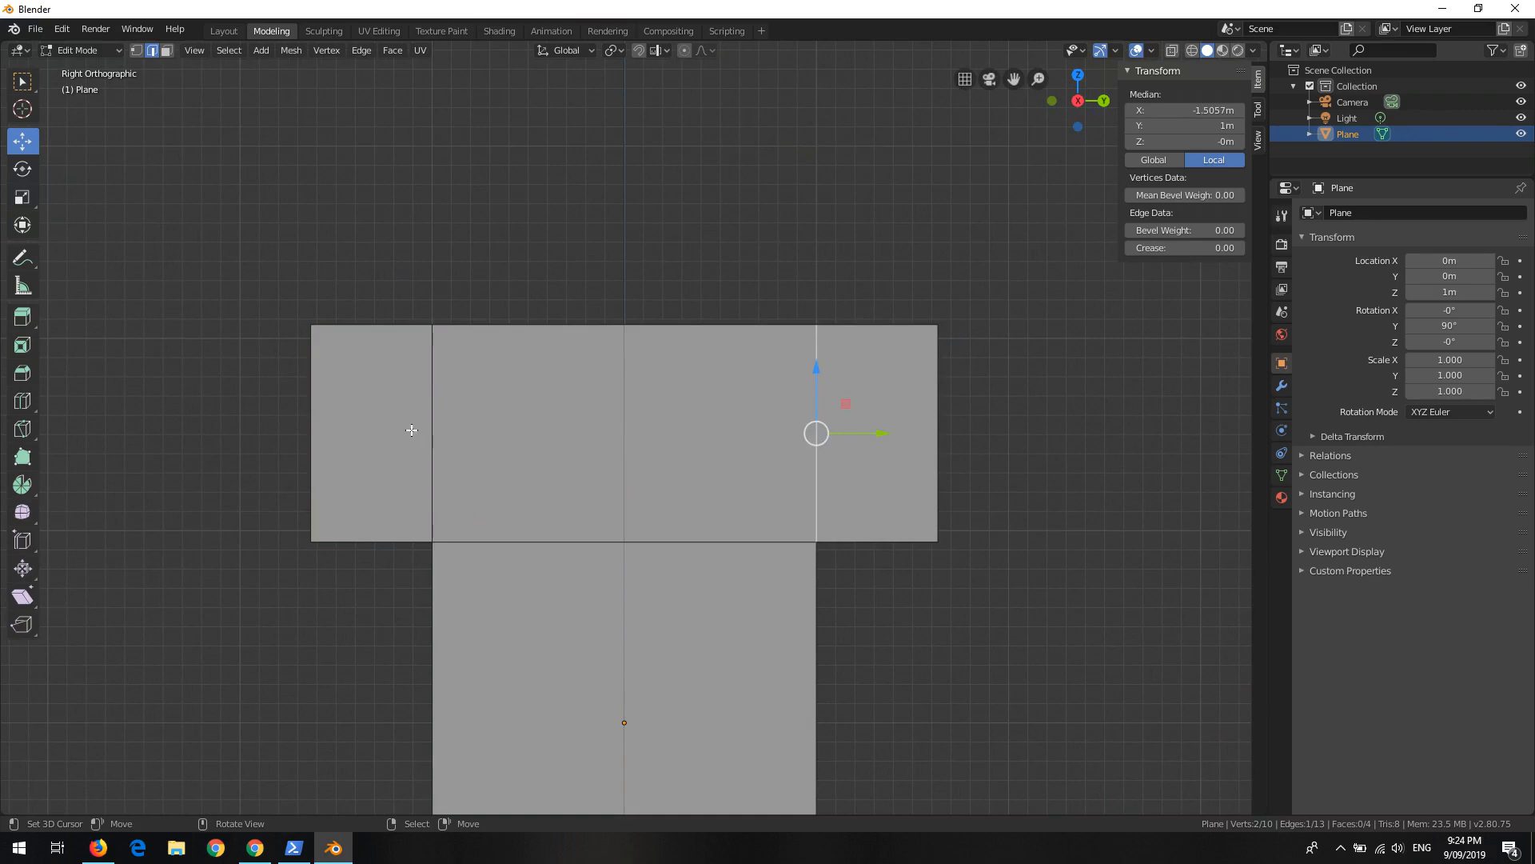
Step: Dissolve the inner vertical edge between the crossbar's centre section and its arm on the negative Y side
left_click(411, 430)
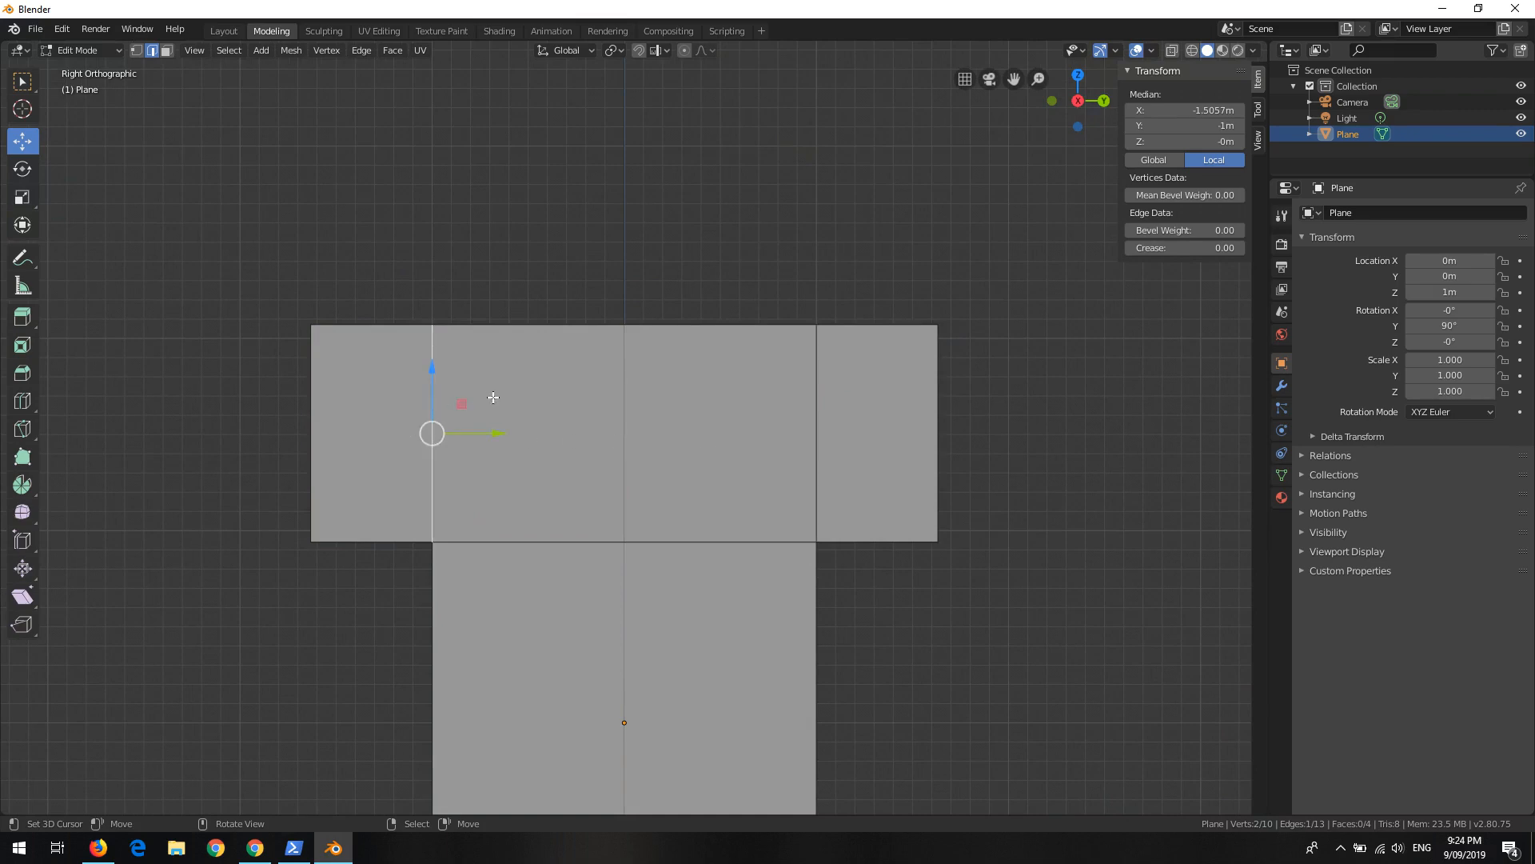
mouse_move(493, 397)
middle_mouse_down()
mouse_move(549, 415)
mouse_move(515, 430)
mouse_move(521, 408)
mouse_move(576, 384)
mouse_move(590, 394)
mouse_move(505, 424)
mouse_move(470, 384)
mouse_move(538, 401)
mouse_move(479, 432)
mouse_move(495, 412)
middle_mouse_up()
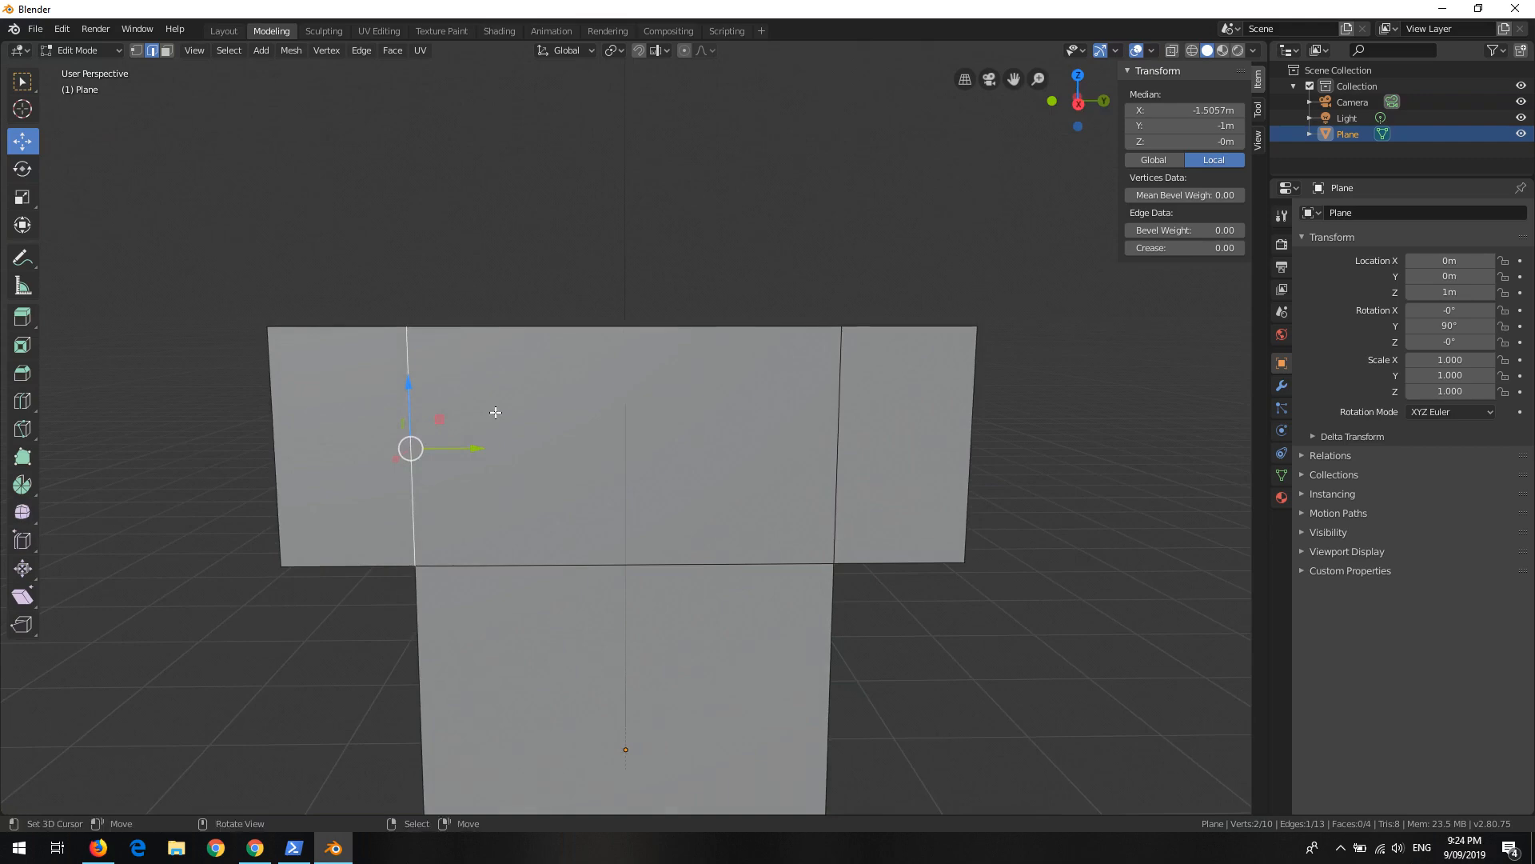
left_click(355, 49)
key("w")
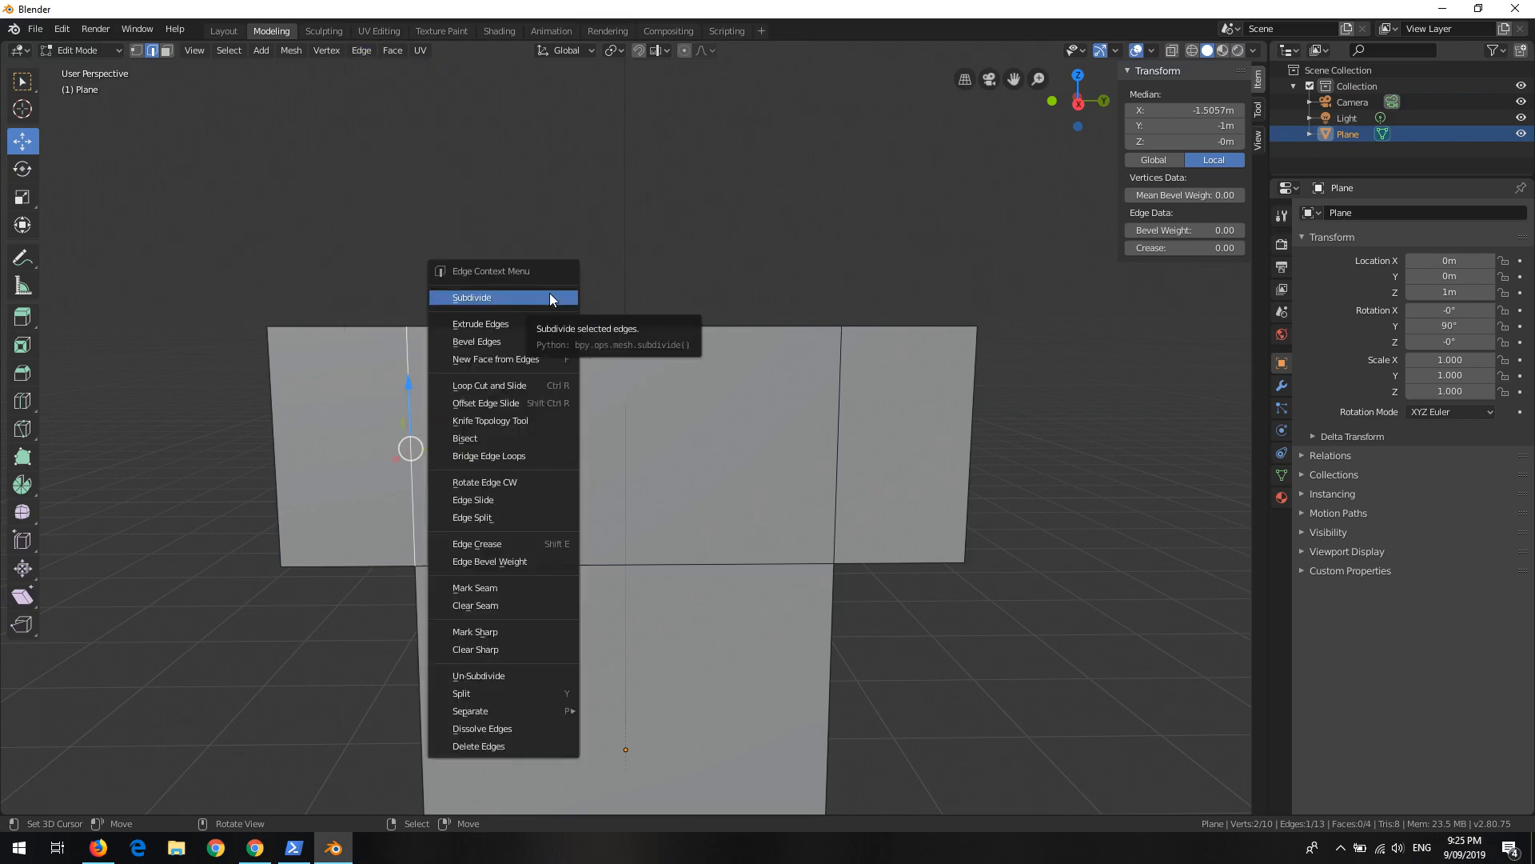
key("x")
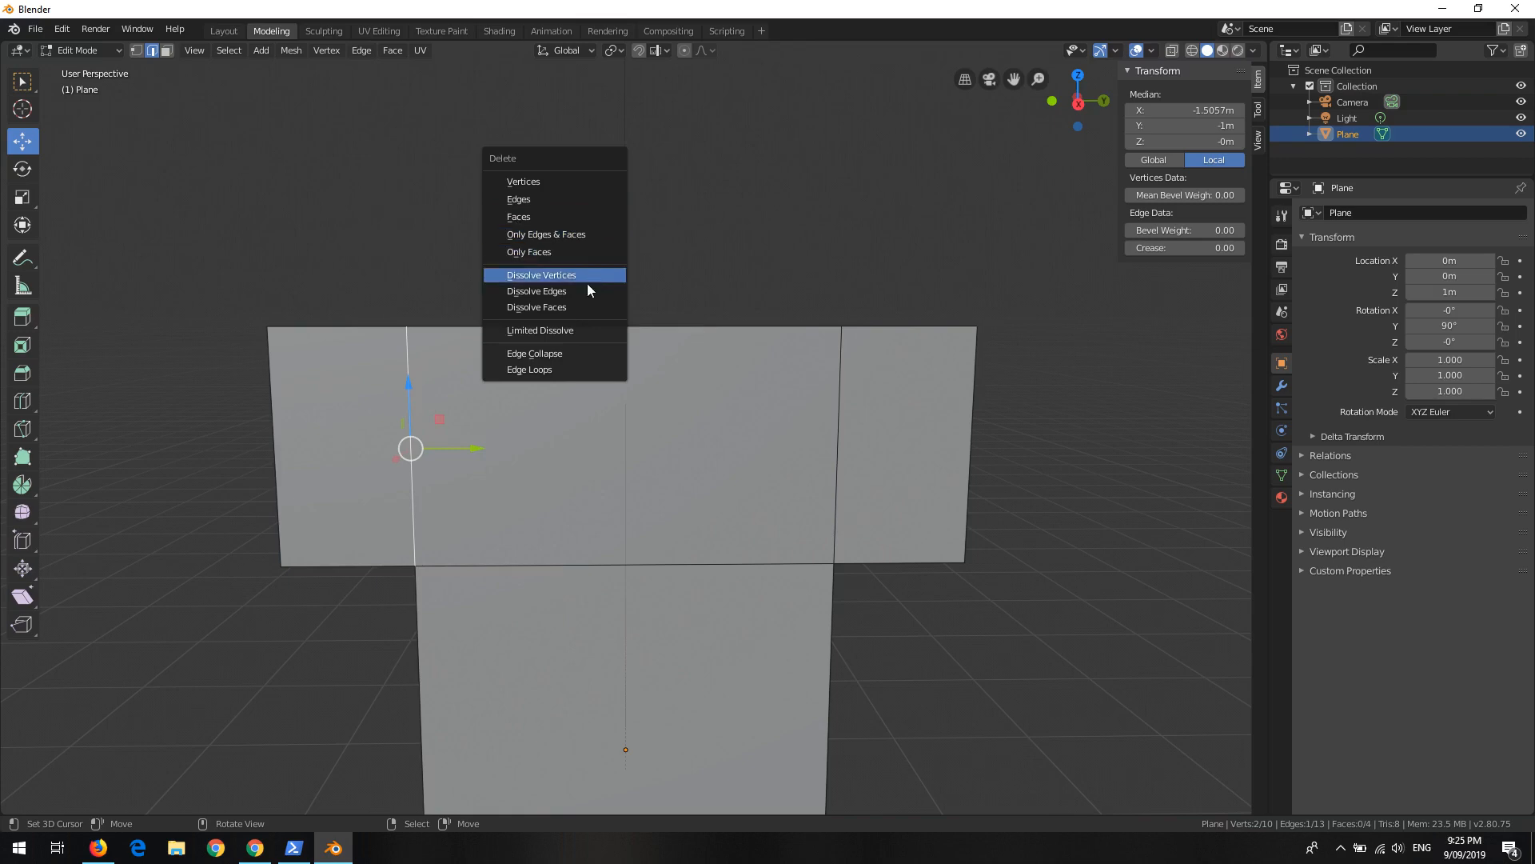
left_click(588, 291)
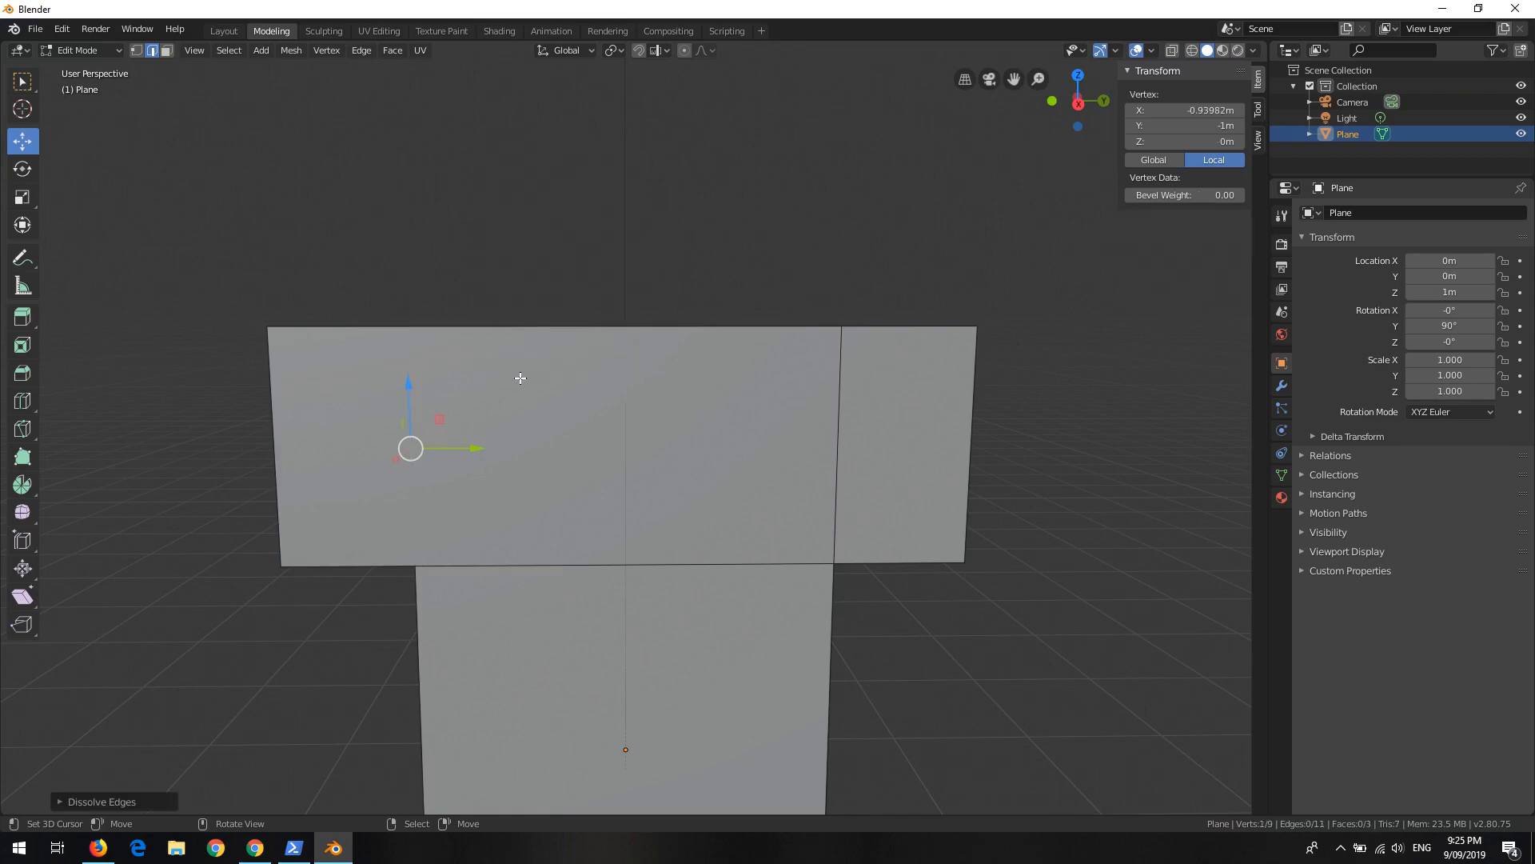
Step: Dissolve the remaining inner vertical edge between the crossbar's centre section and its arm on the positive Y side
left_click(824, 404)
middle_click_drag(473, 432, 475, 392)
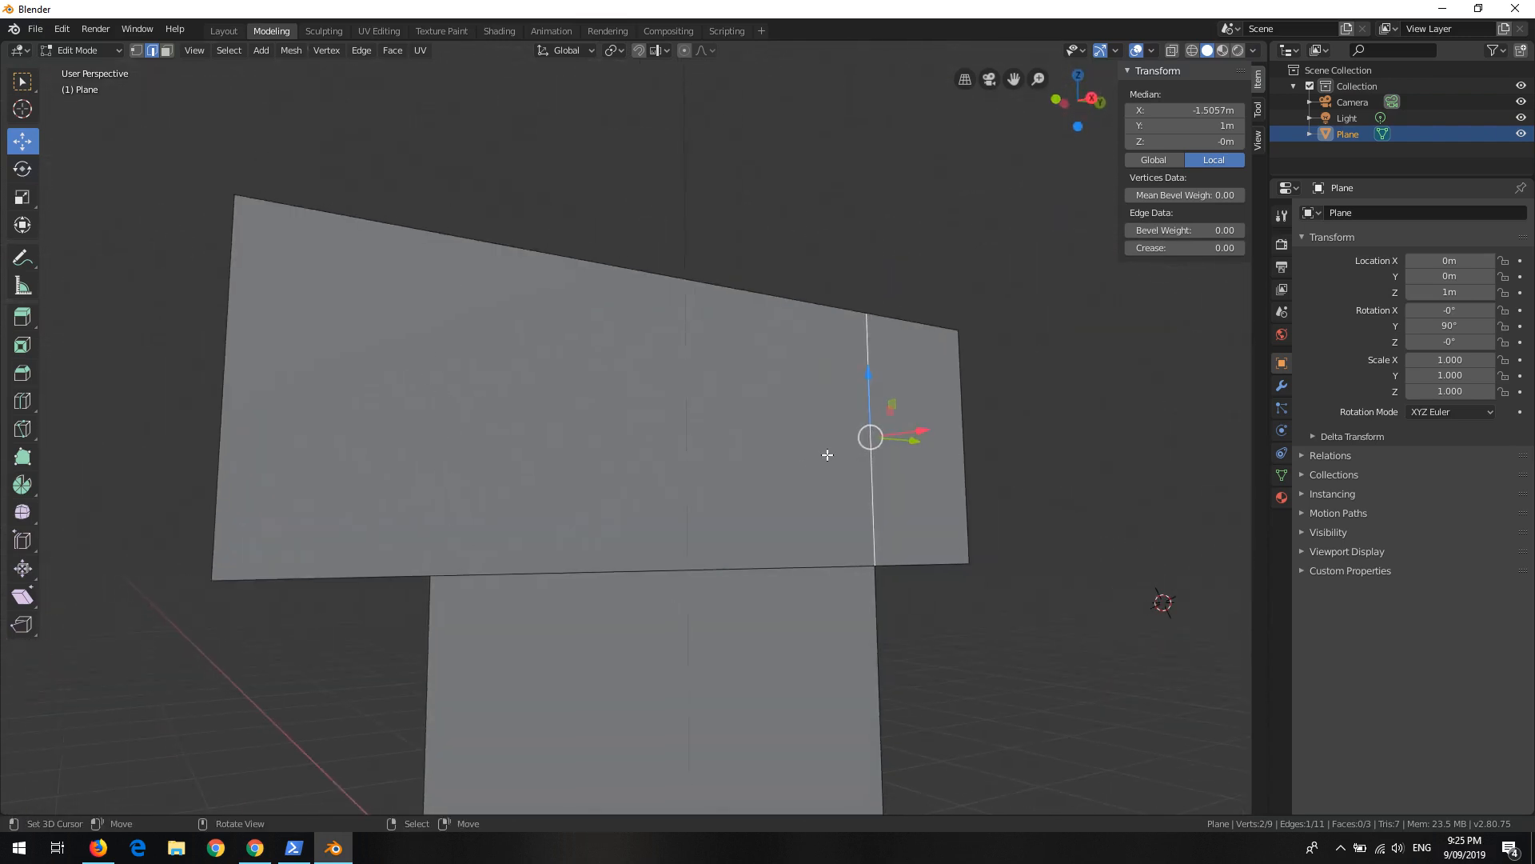
middle_click_drag(827, 454, 580, 442)
key("x")
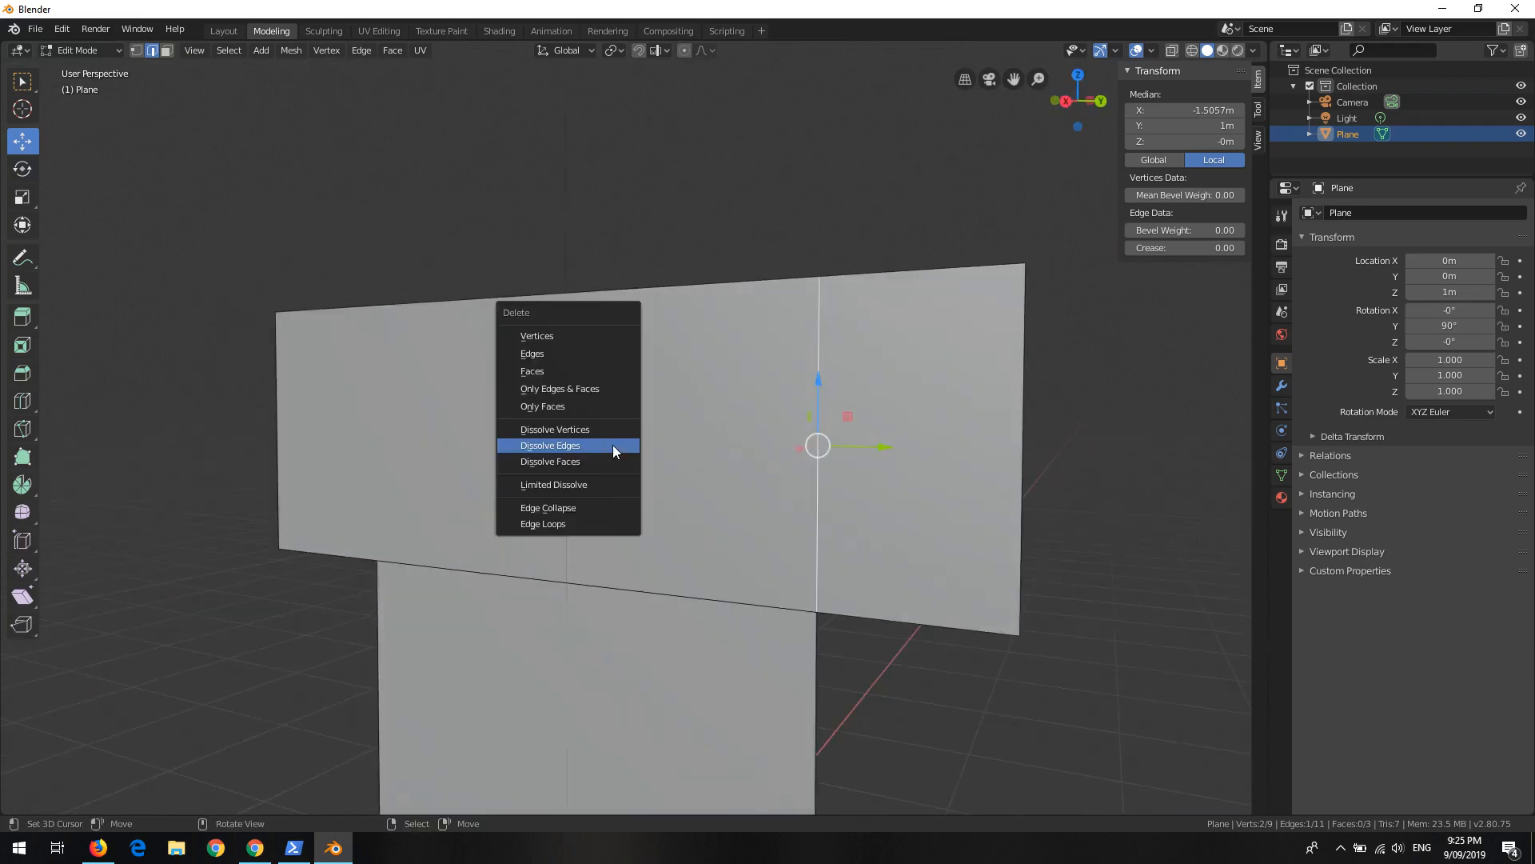
left_click(613, 445)
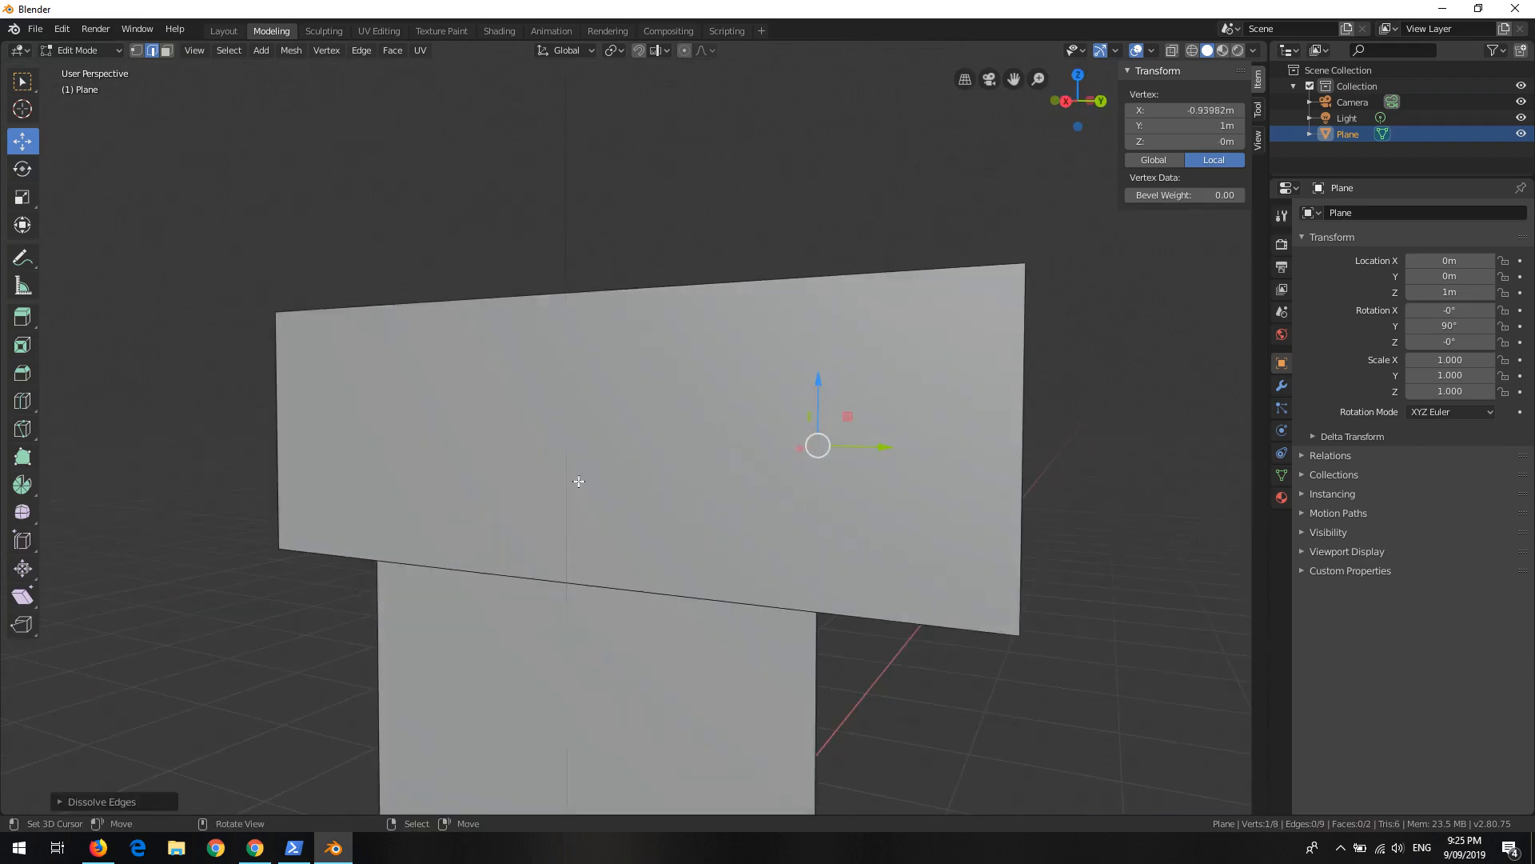
Step: Try Dissolve Edges on the horizontal edge shared by the crossbar and stem, and undo it
middle_click_drag(579, 481, 667, 560)
left_click(630, 586)
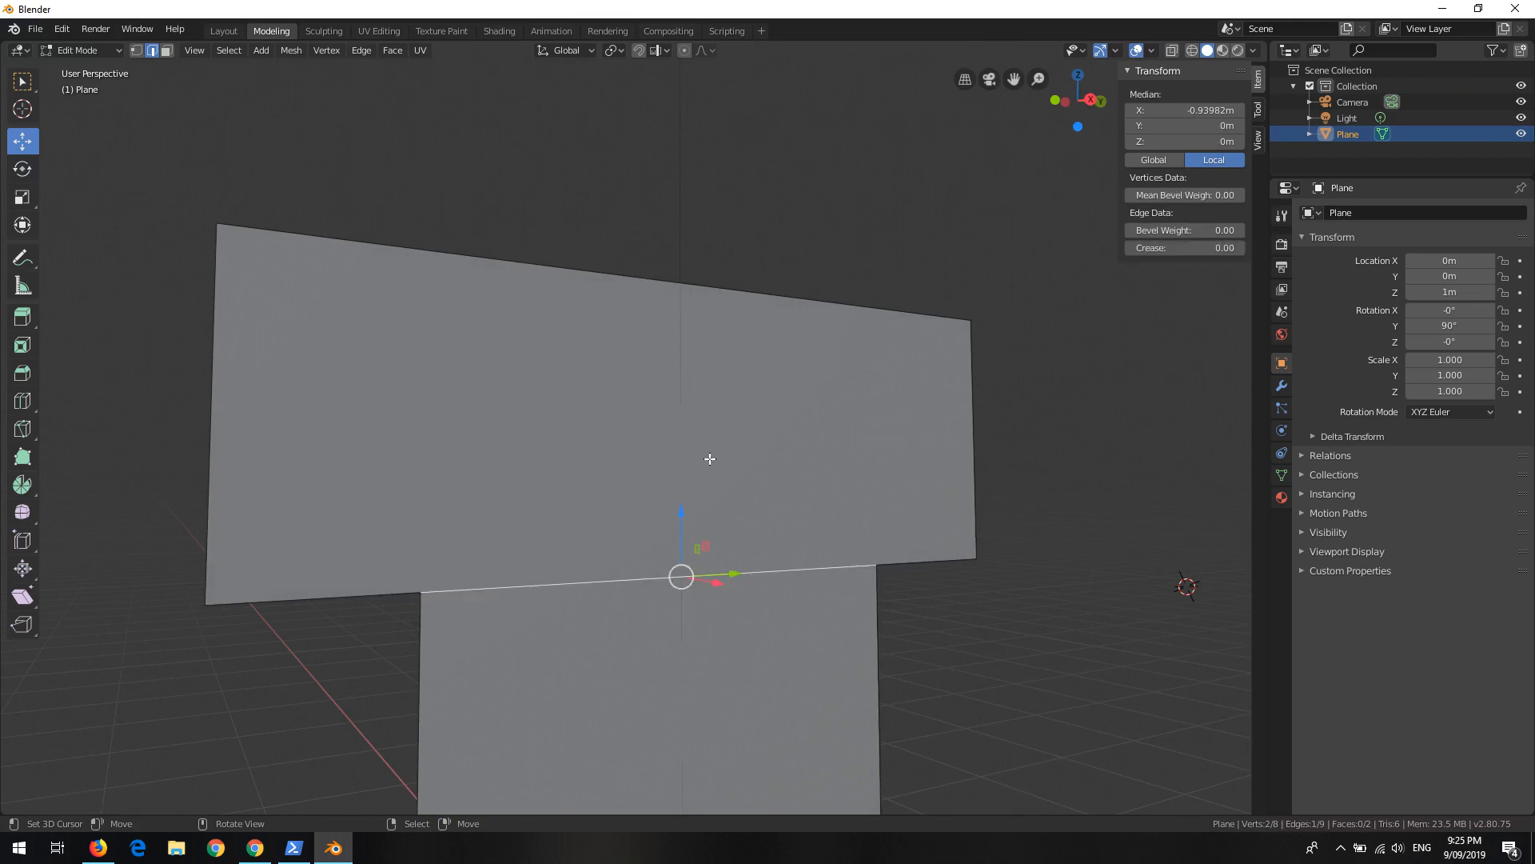
middle_click_drag(709, 458, 642, 471)
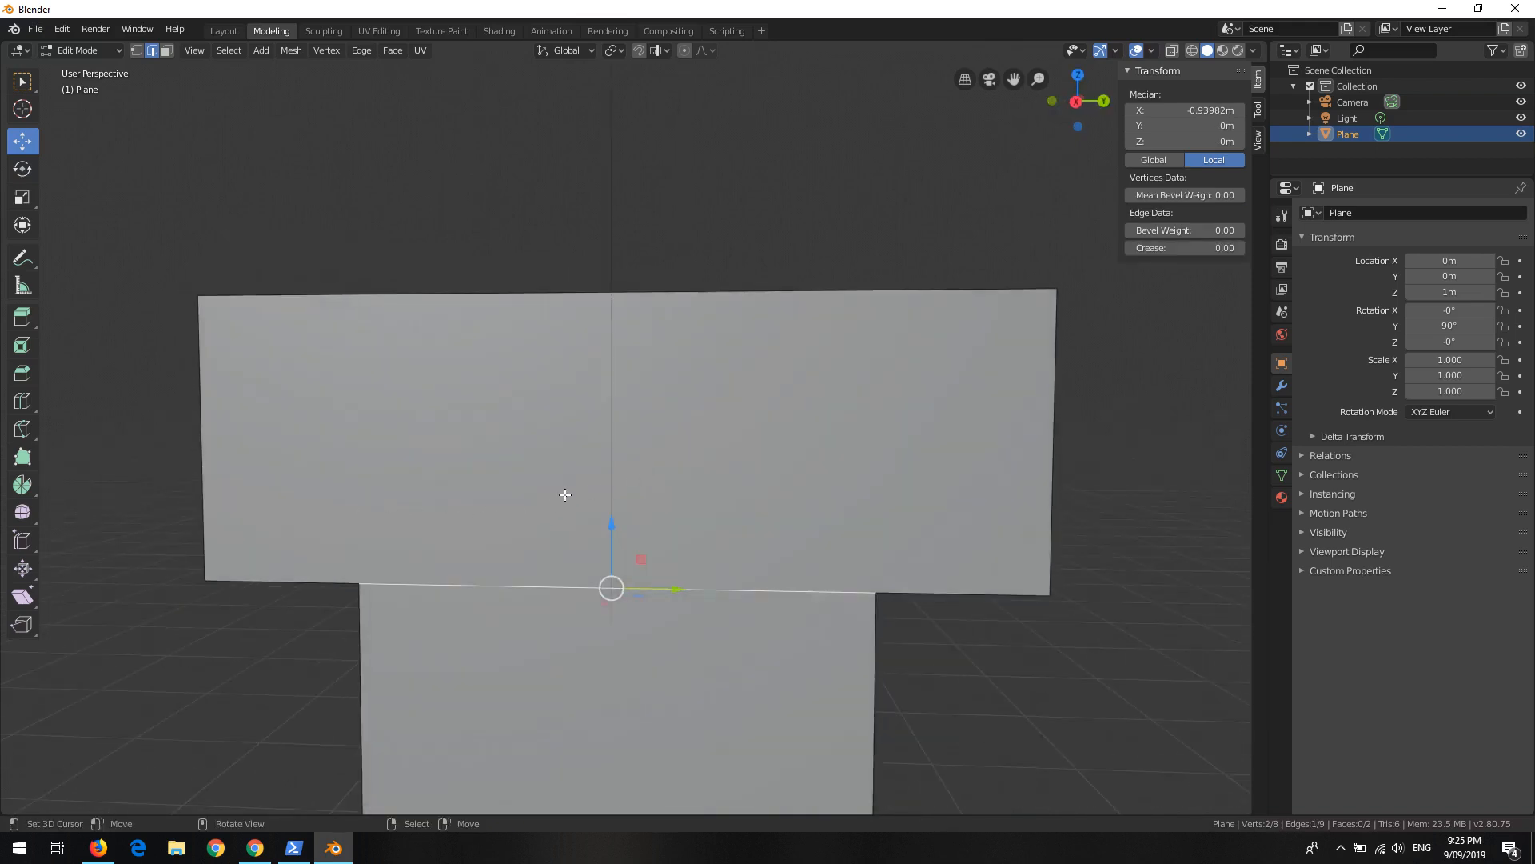
key("x")
left_click(587, 483)
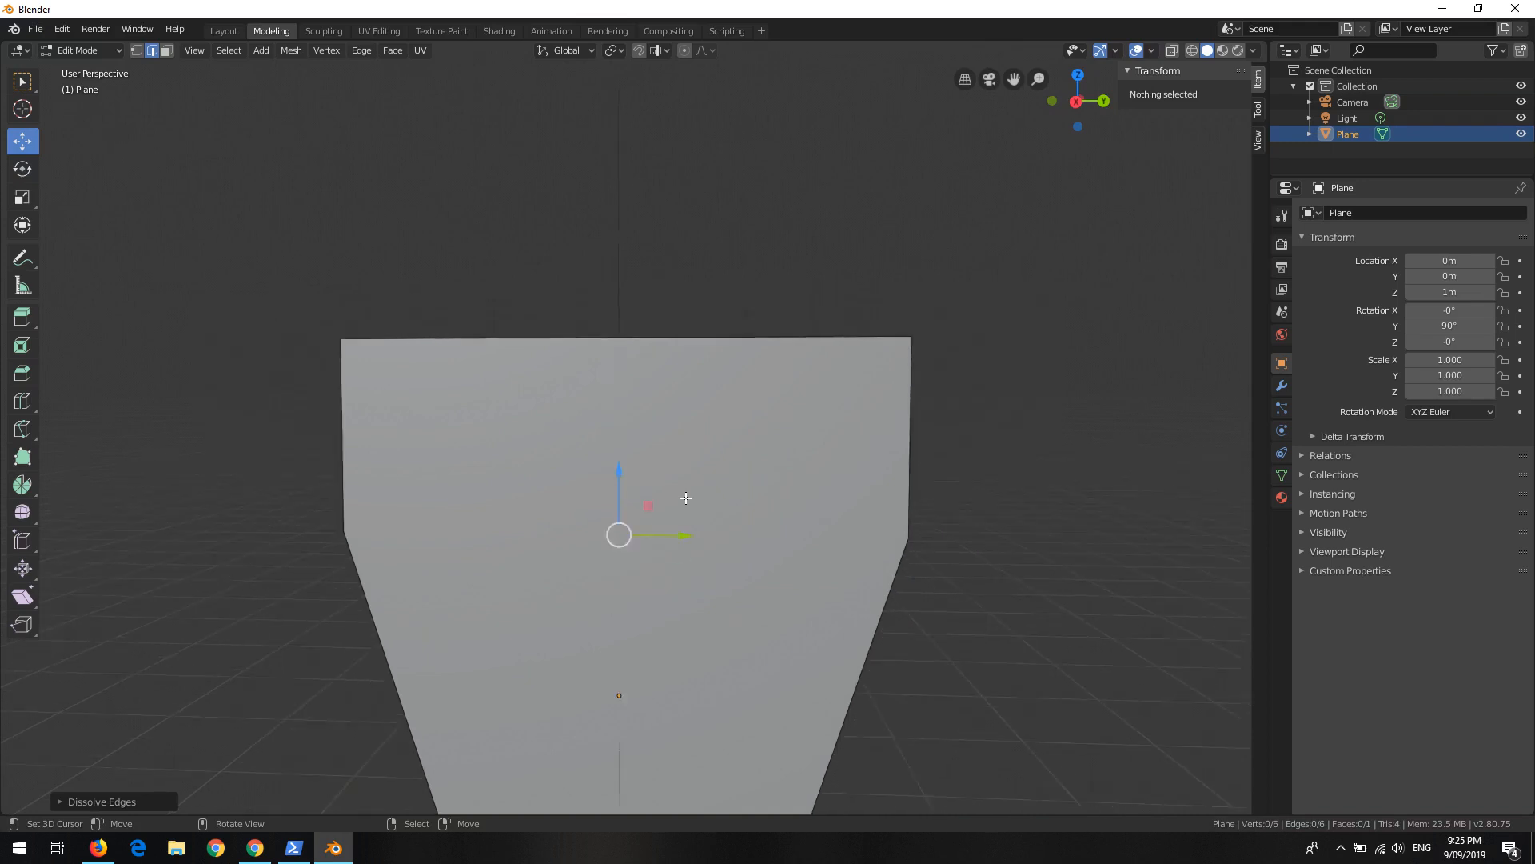
middle_click_drag(686, 498, 640, 497)
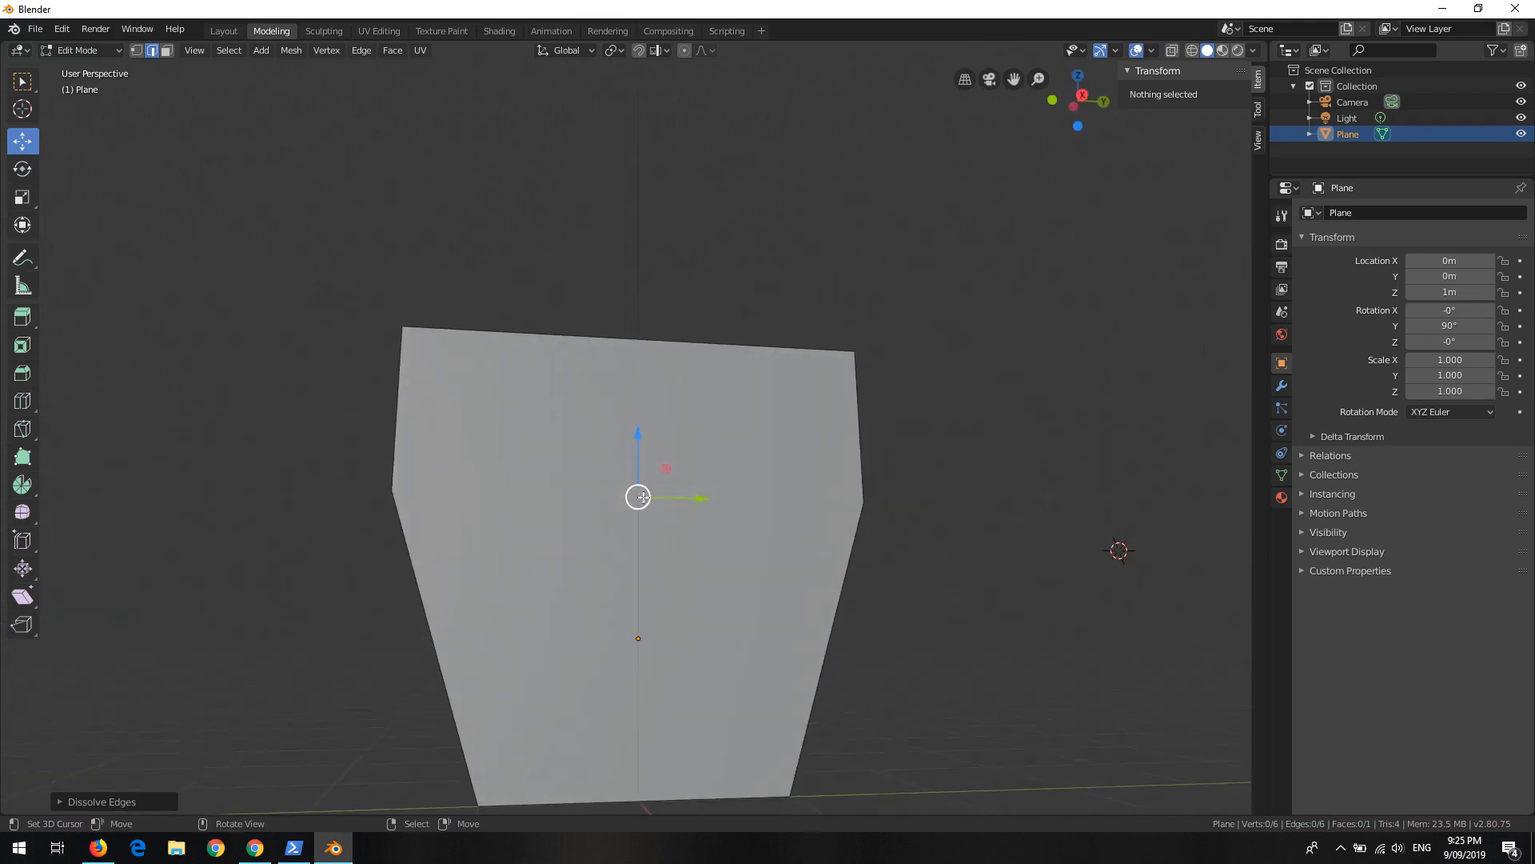
key("ctrl+z")
Step: Apply Limited Dissolve to the selected horizontal edge to merge the crossbar and stem into a single T-shaped face
middle_click_drag(654, 412, 569, 442)
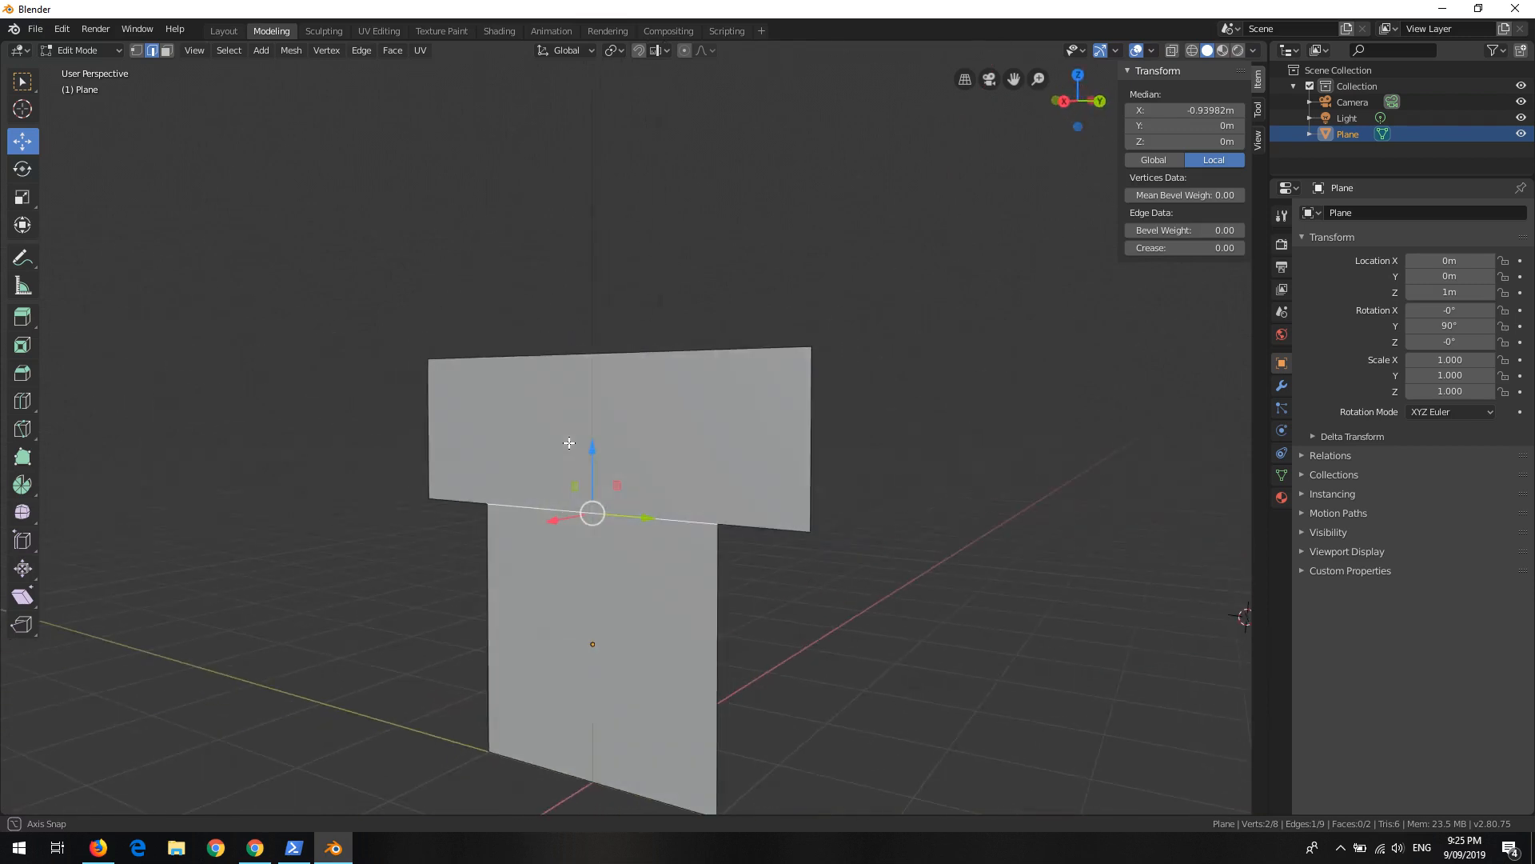
scroll(660, 501, "down", 1)
scroll(656, 541, "up", 1)
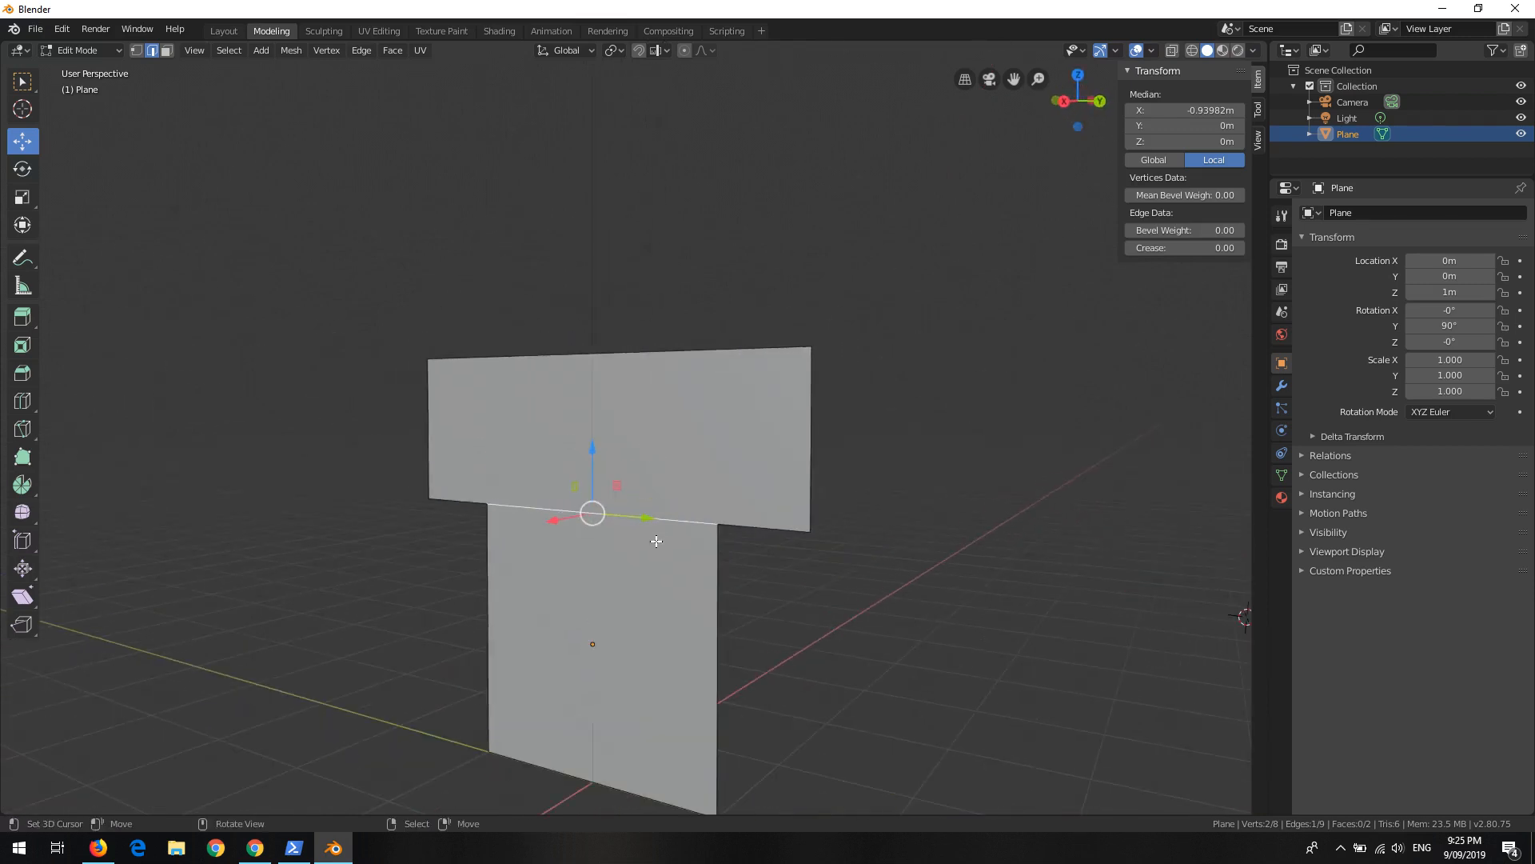
key("x")
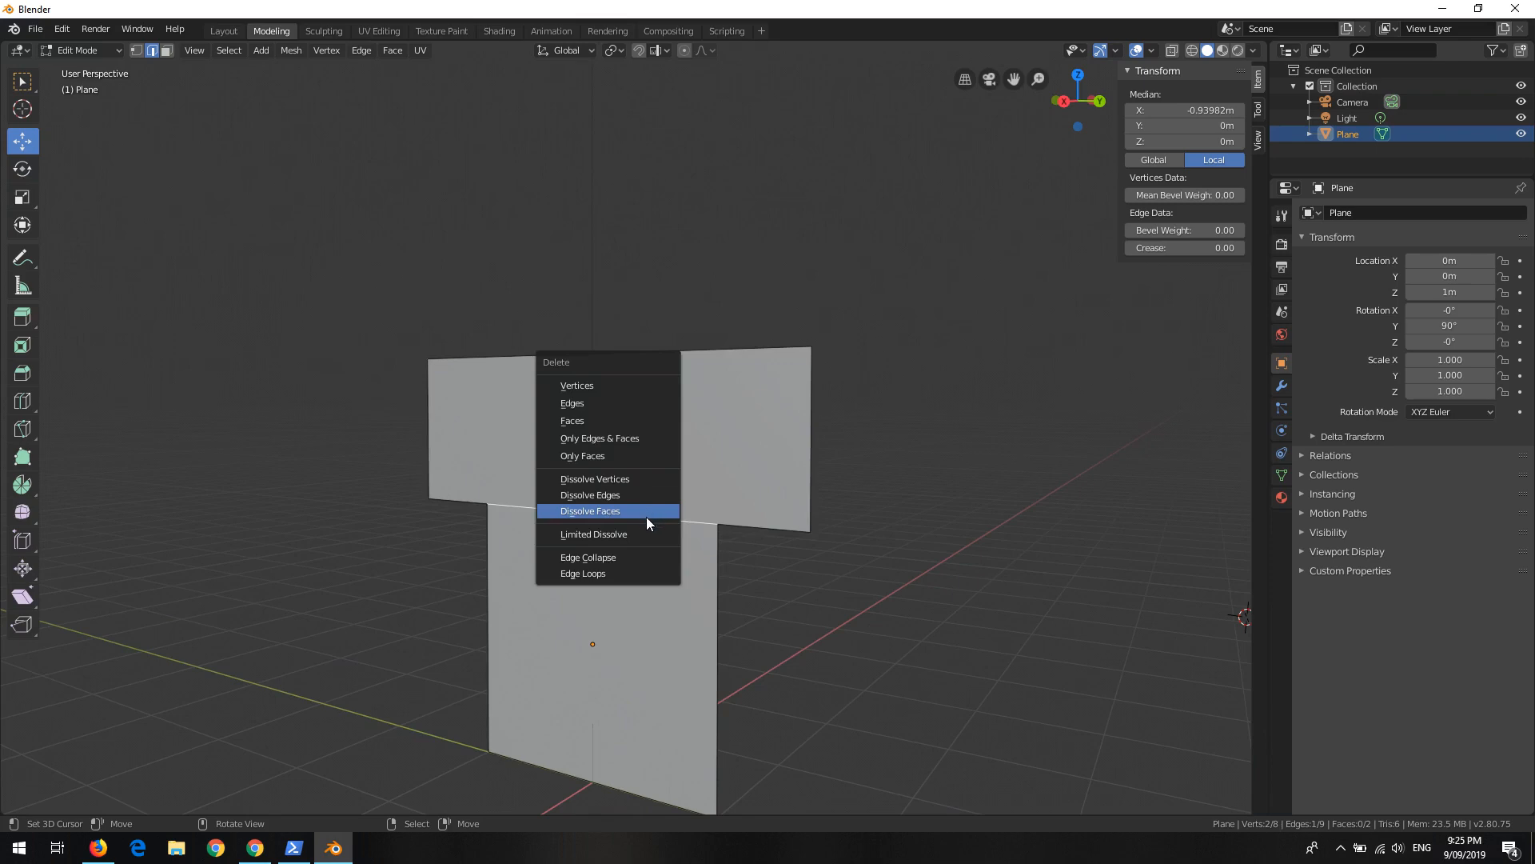
left_click(642, 532)
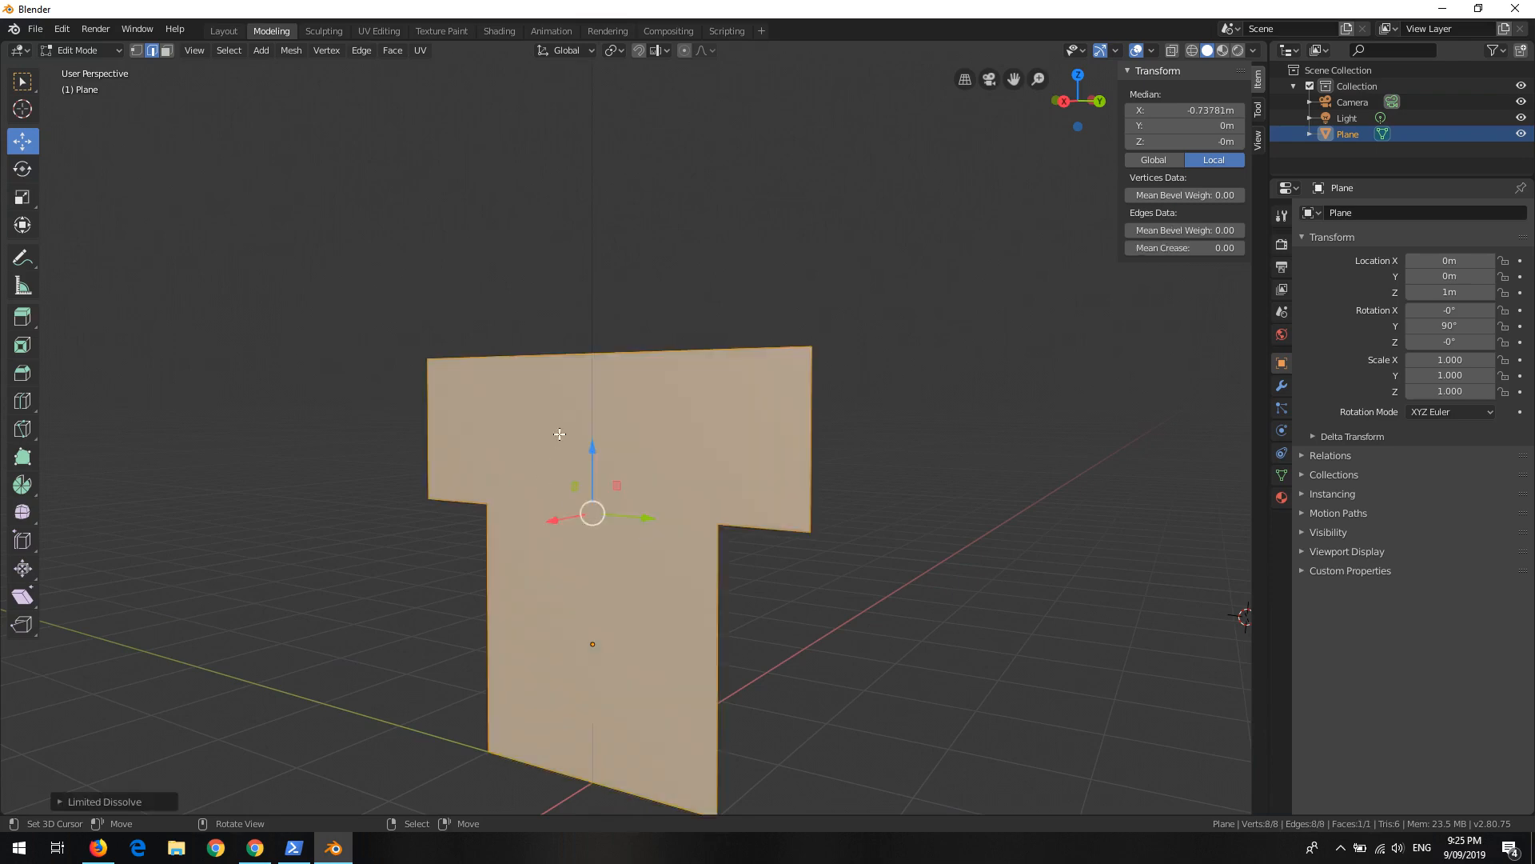
middle_click_drag(560, 434, 675, 401)
scroll(647, 486, "down", 1)
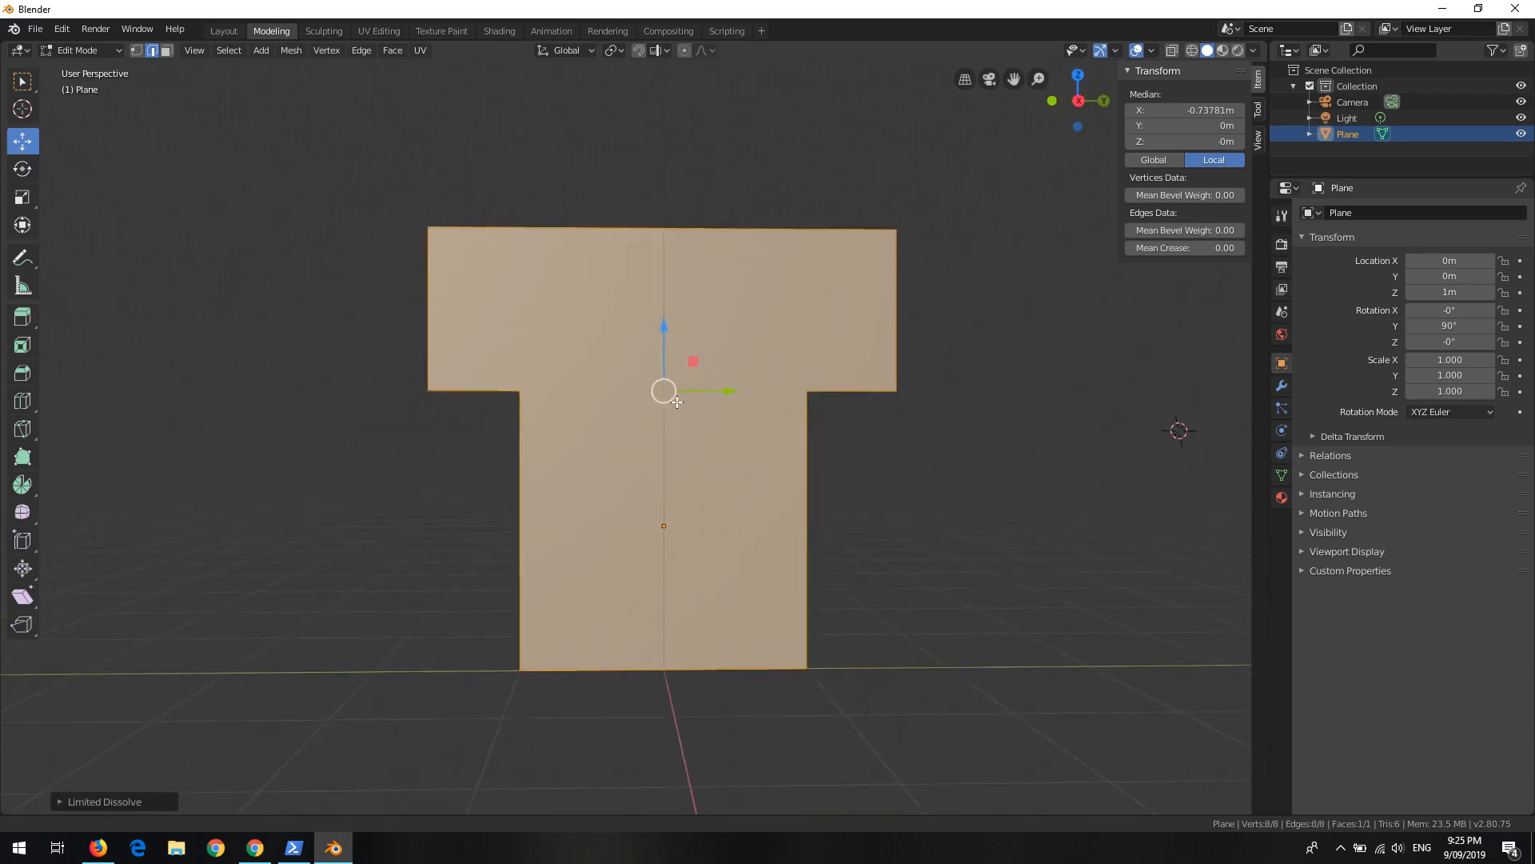
scroll(670, 405, "up", 1)
Step: Select only the outer vertical edge of the crossbar's arm on the negative Y side
key("a")
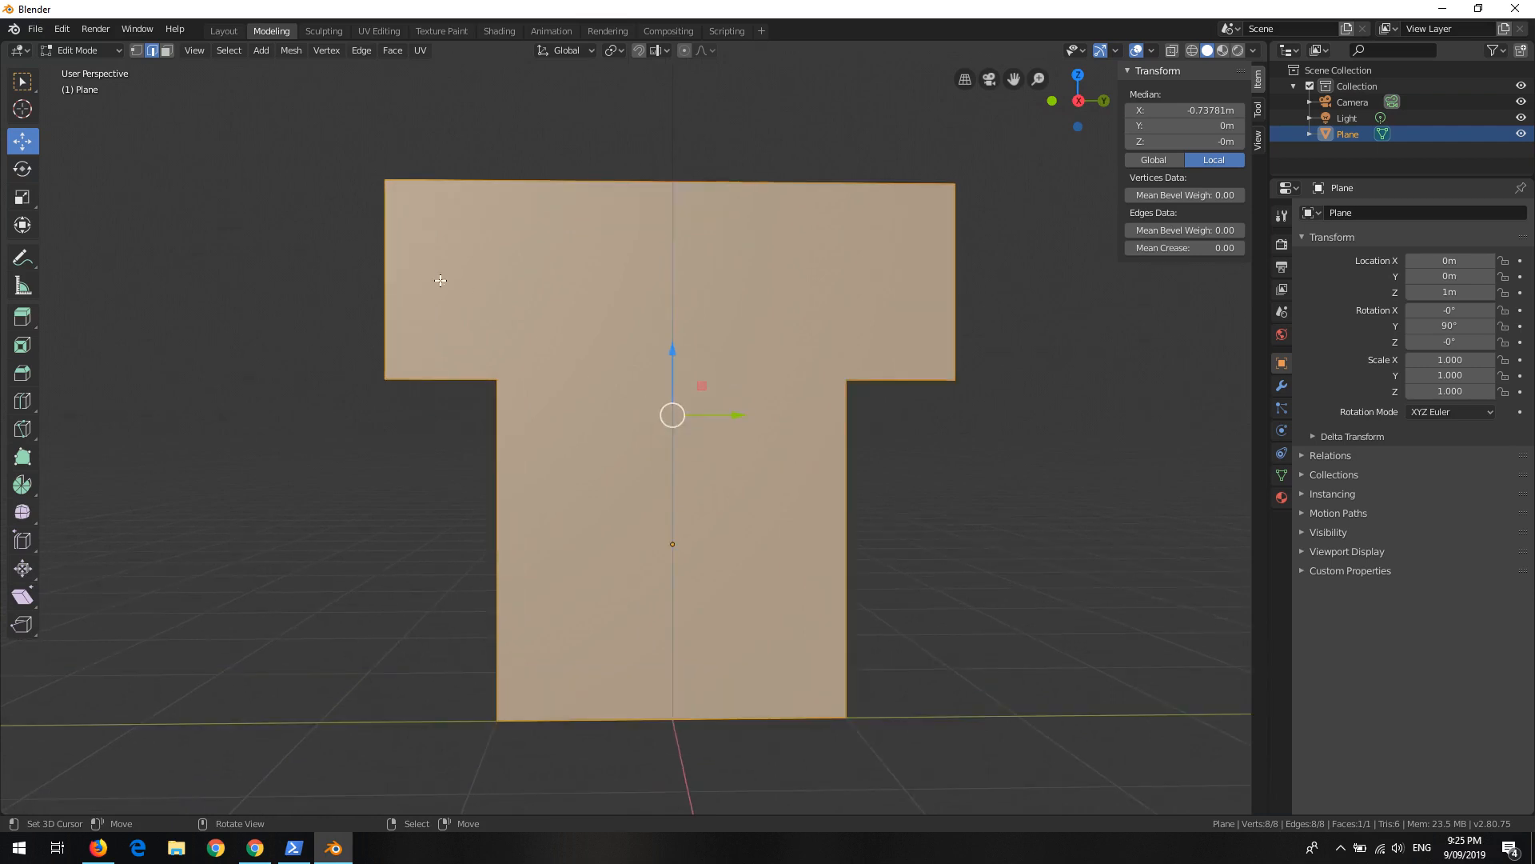
right_click(394, 239)
middle_click_drag(852, 340, 607, 312)
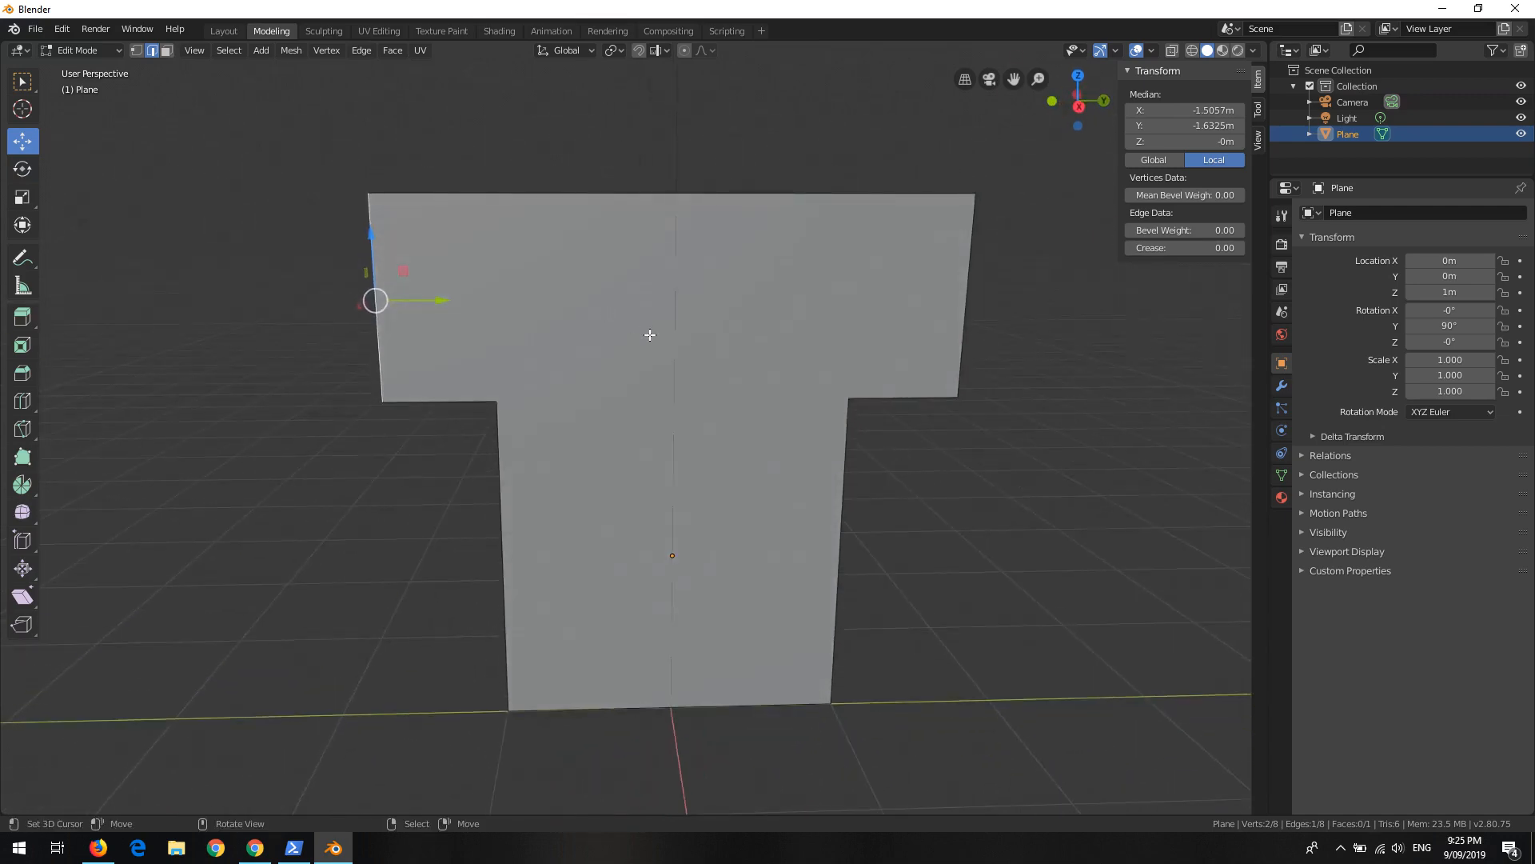
Step: Switch to vertex selection and select both top corner vertices of the crossbar in the right orthographic view
left_click(142, 50)
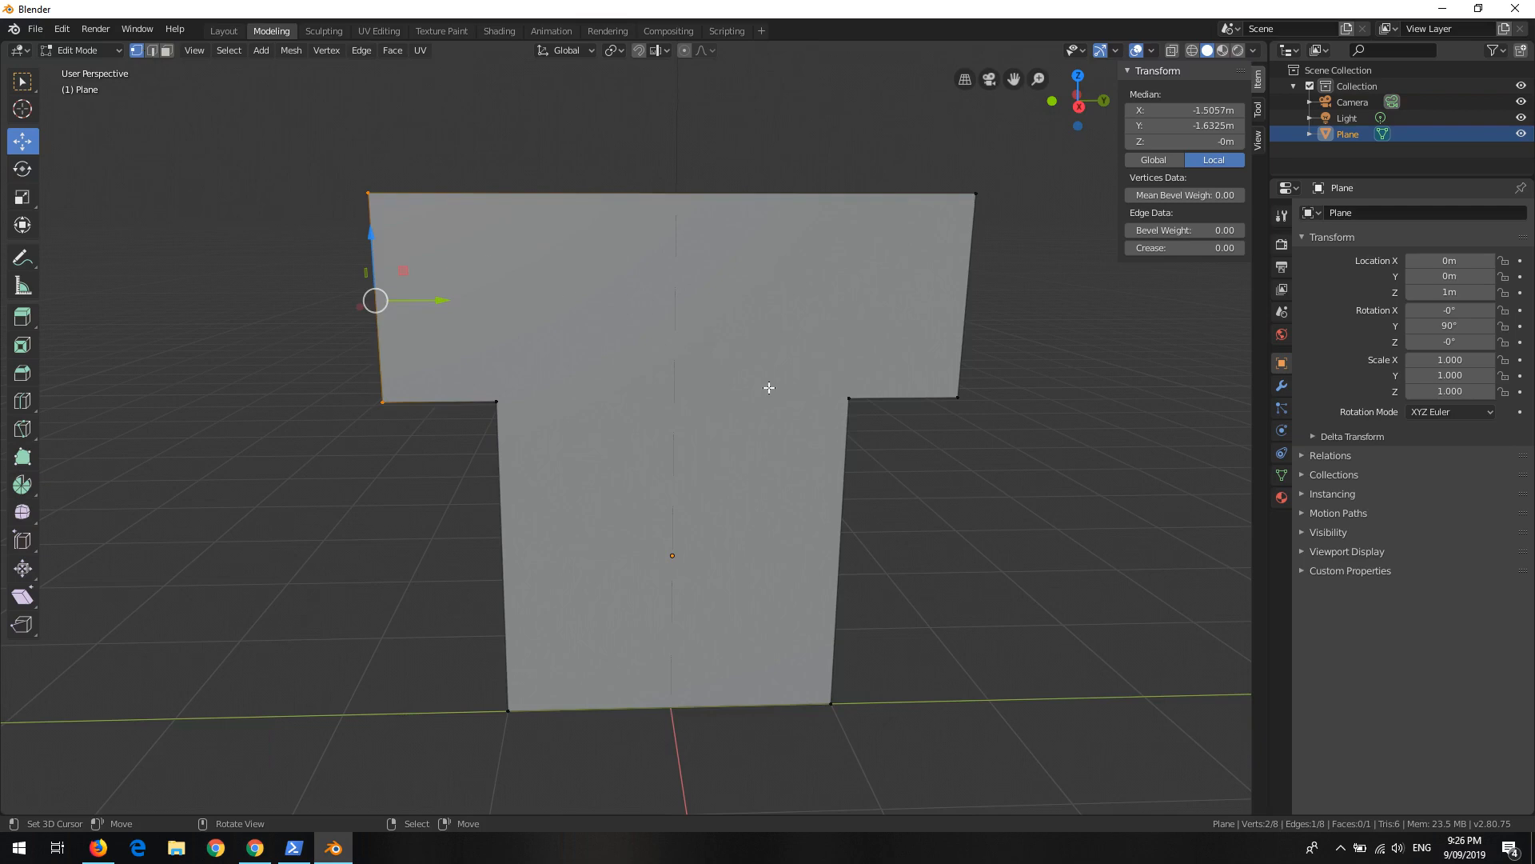
key("KP_3")
scroll(704, 316, "up", 1)
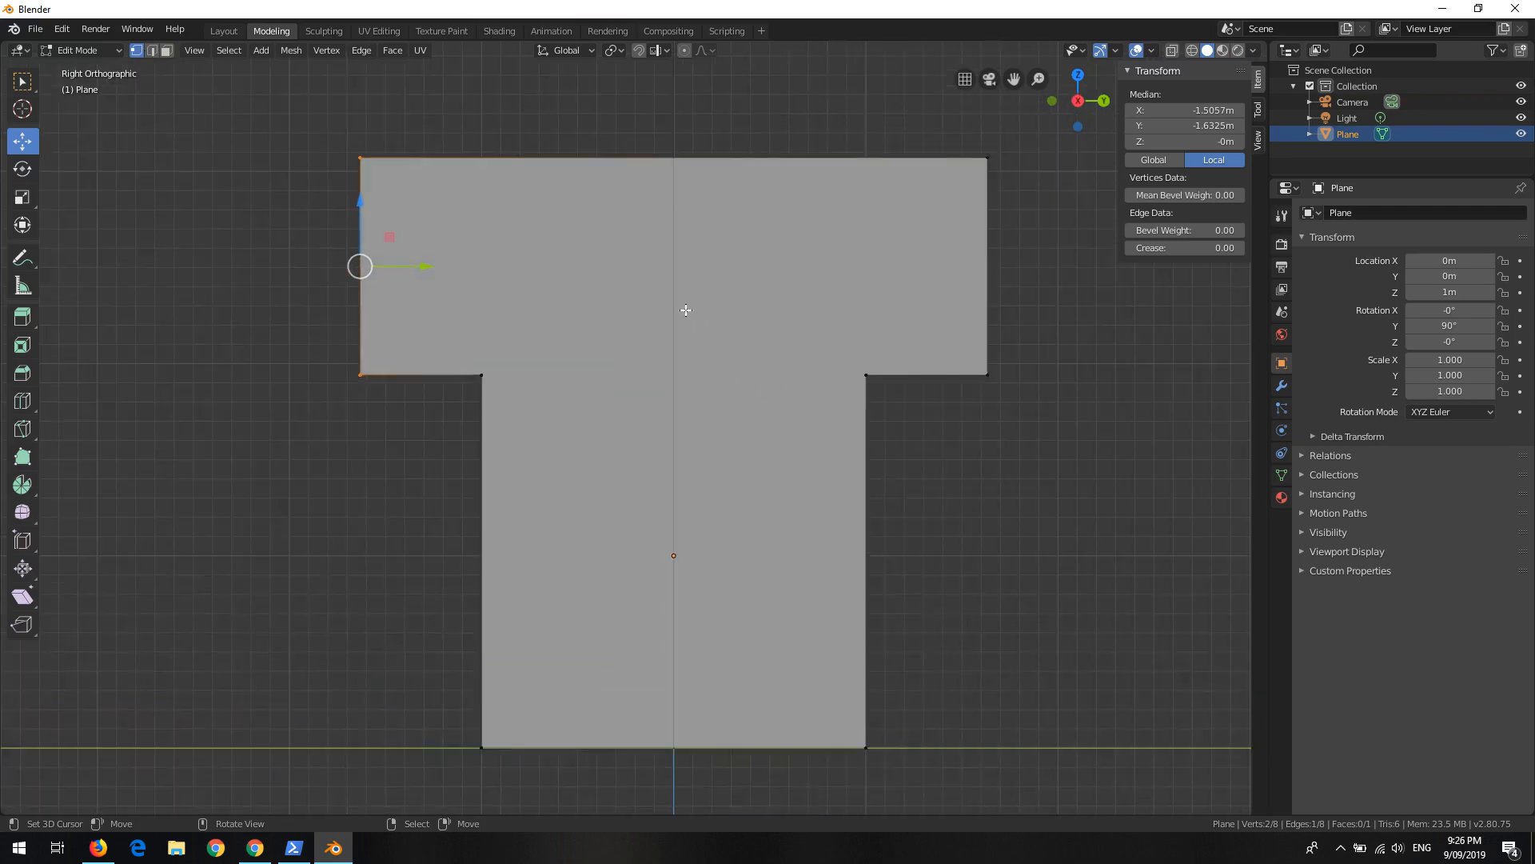
left_click(359, 155)
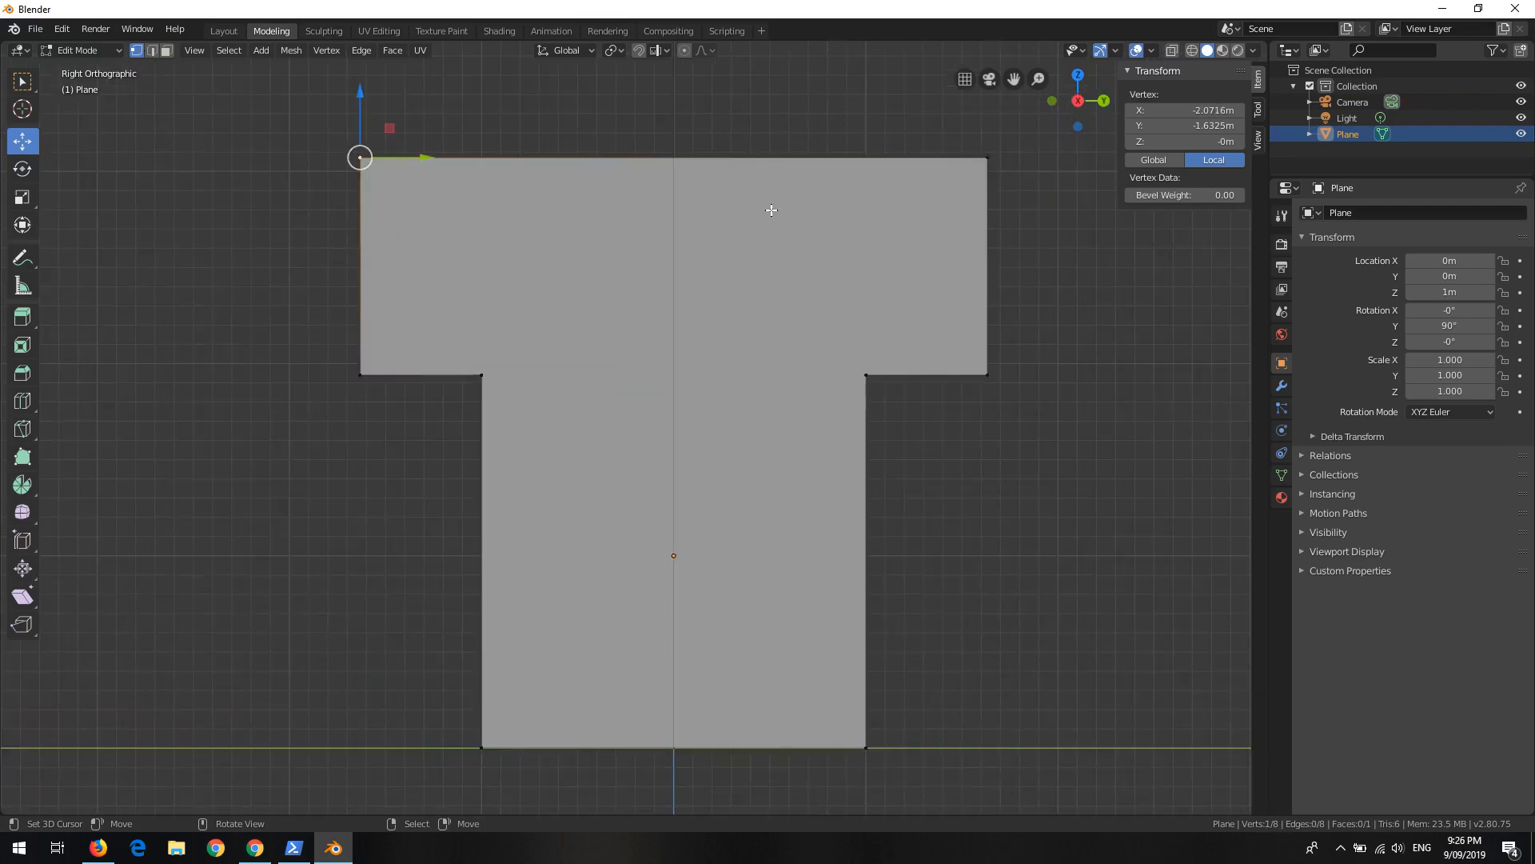
left_click(996, 160, "shift")
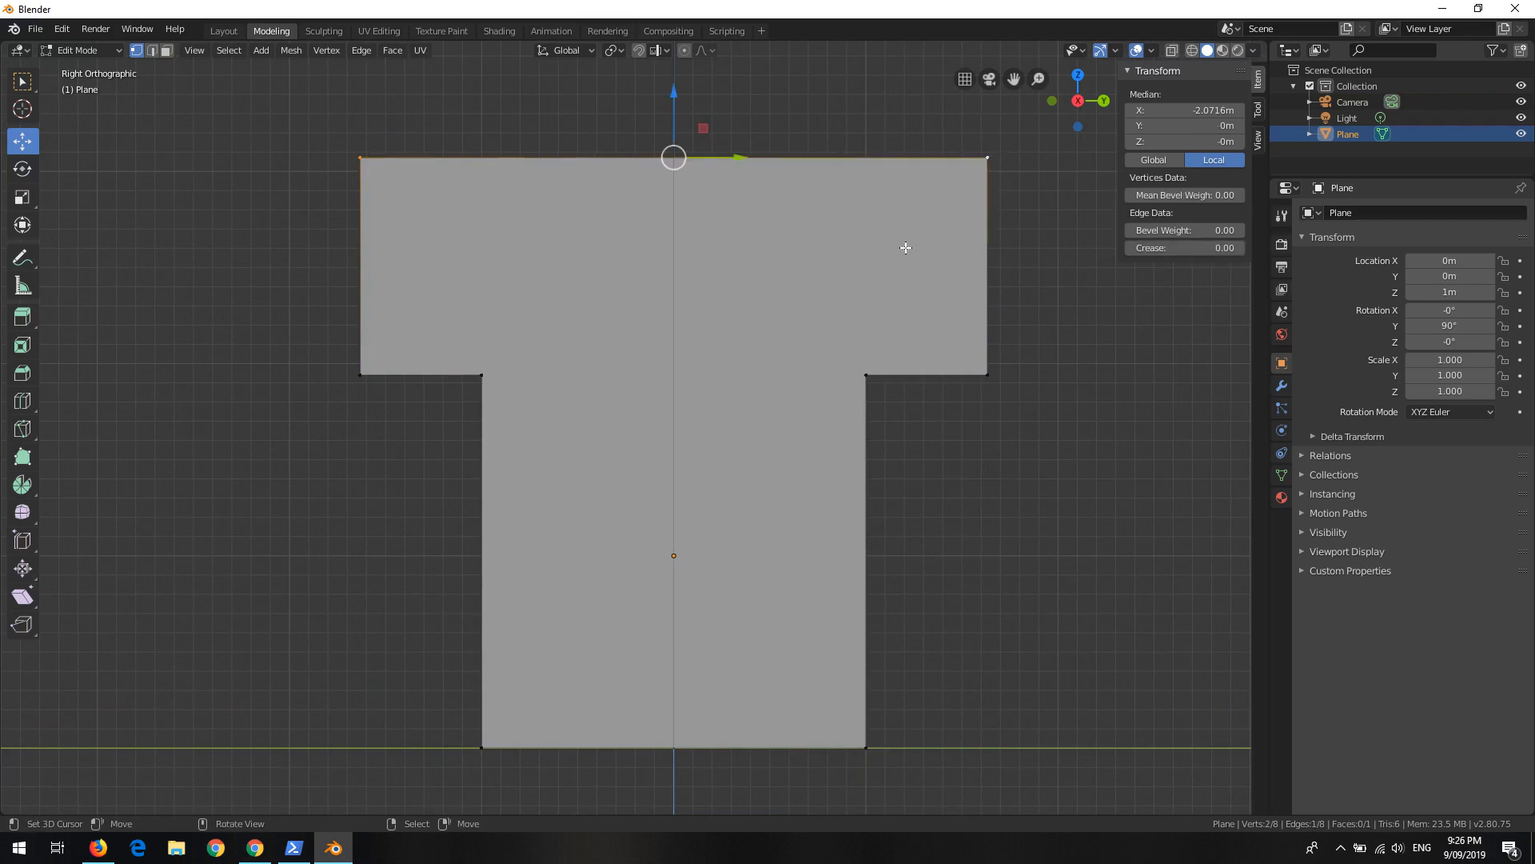
Step: Merge the crossbar's two top corner vertices at center to form a roof peak, and return to Object Mode
left_click(361, 156)
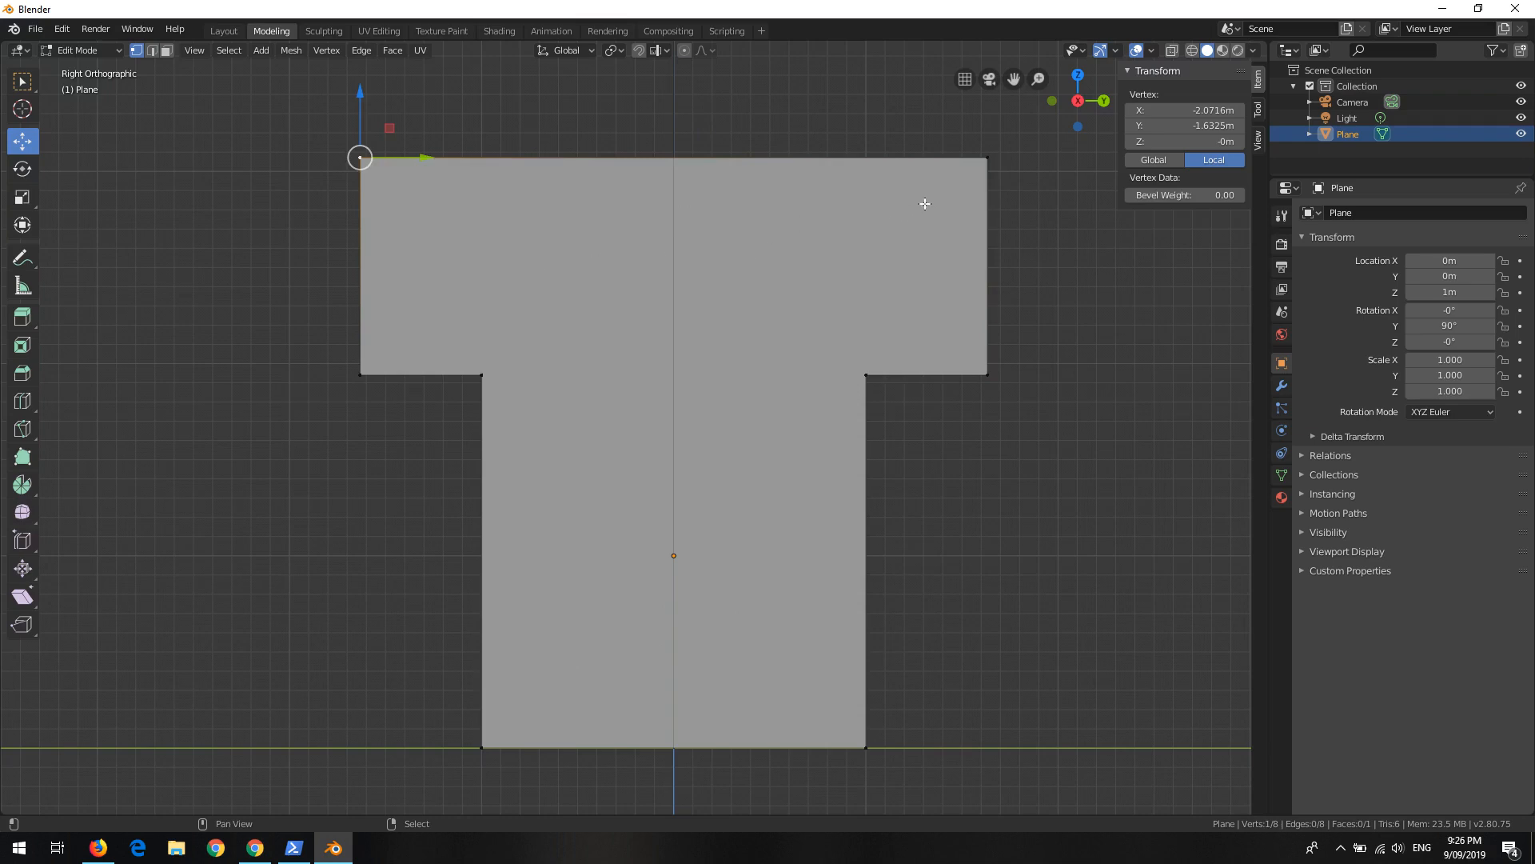
left_click(979, 159, "shift")
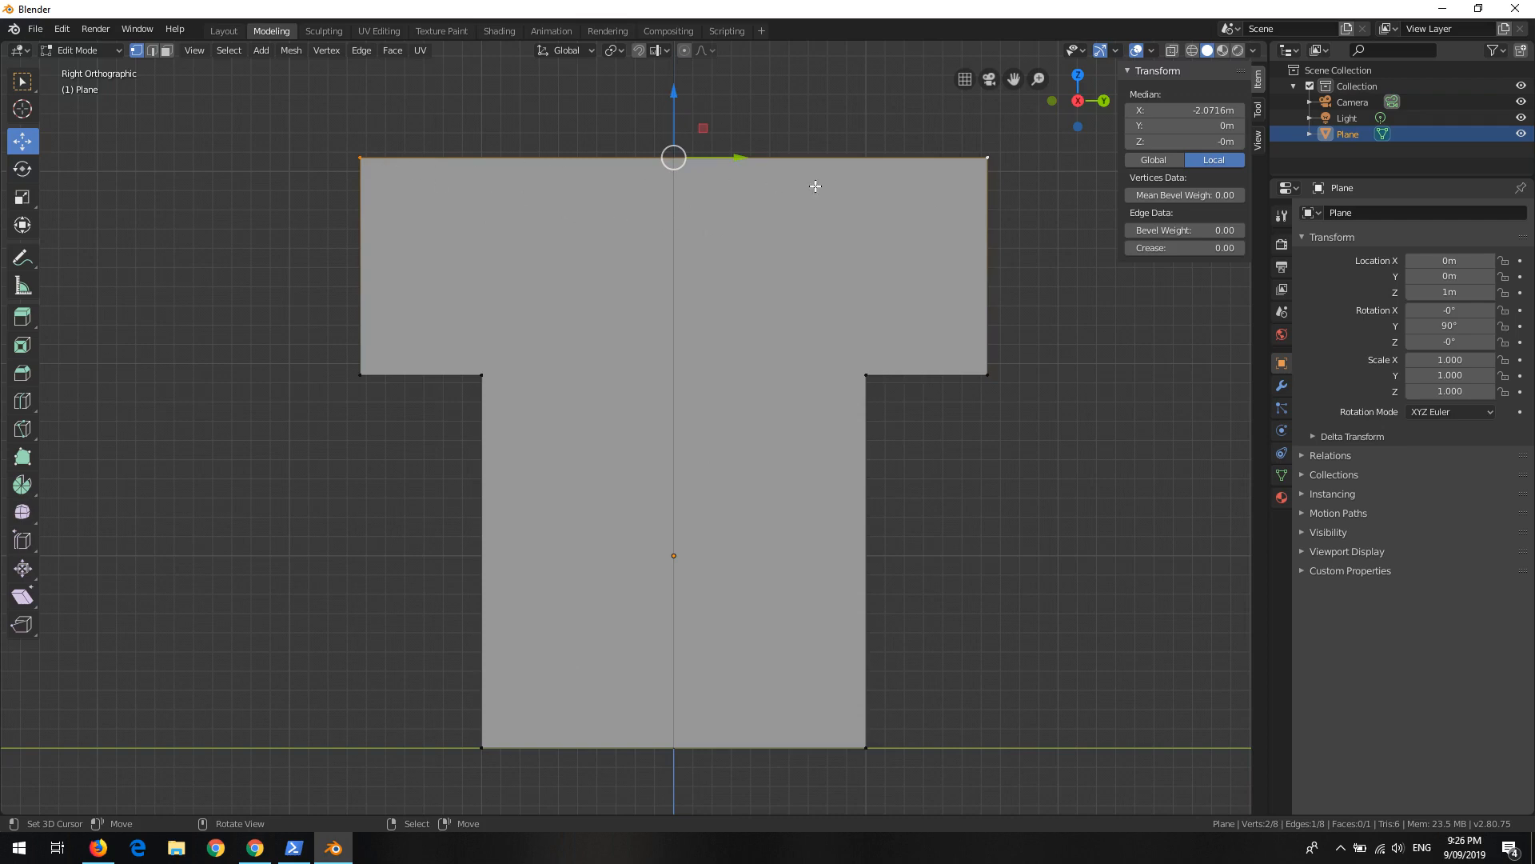
left_click(327, 51)
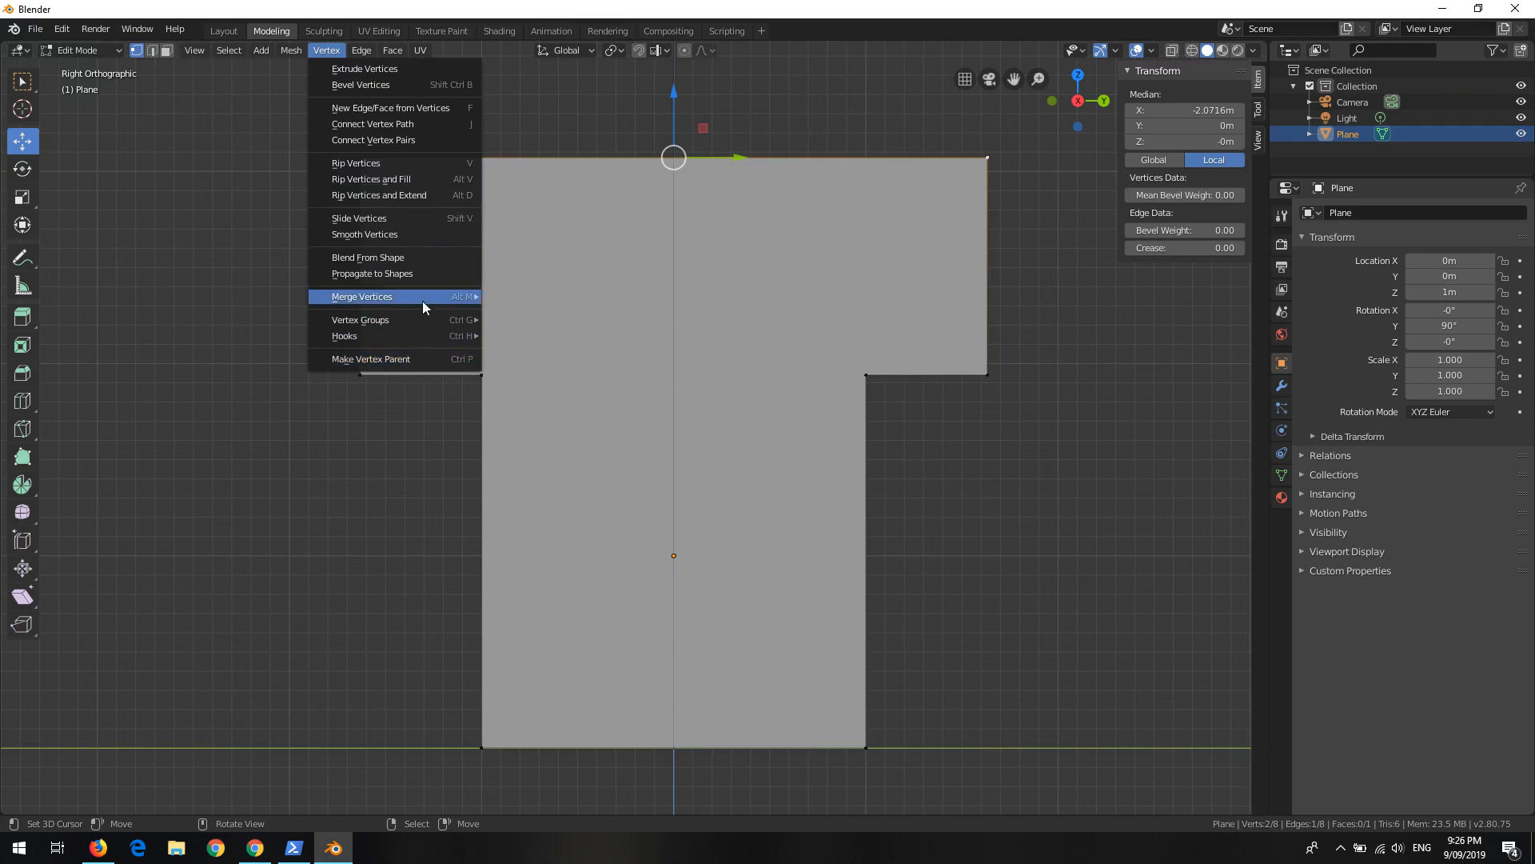
mouse_move(424, 296)
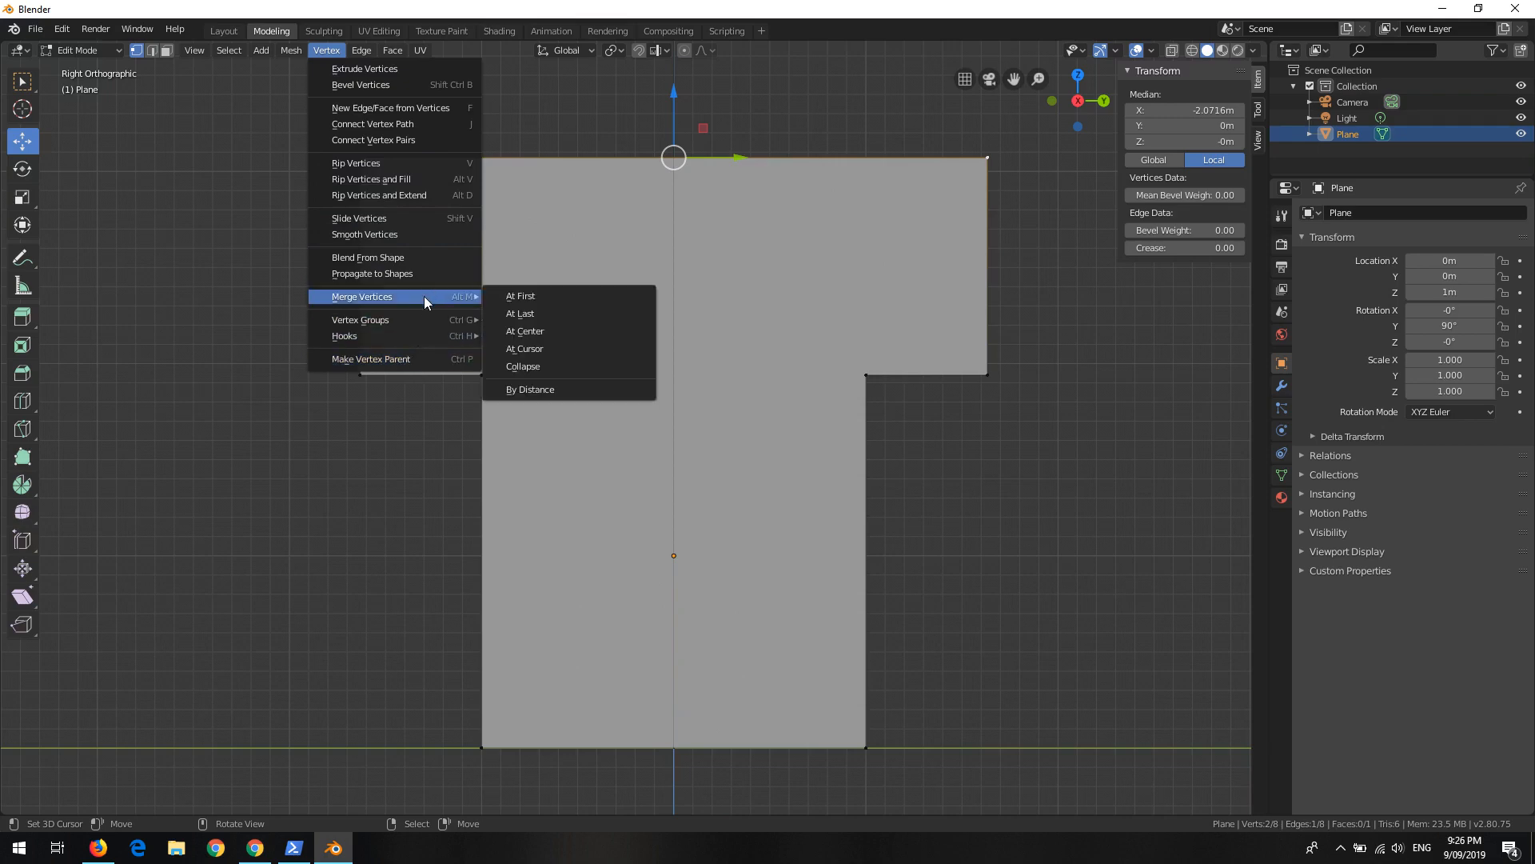
left_click(556, 332)
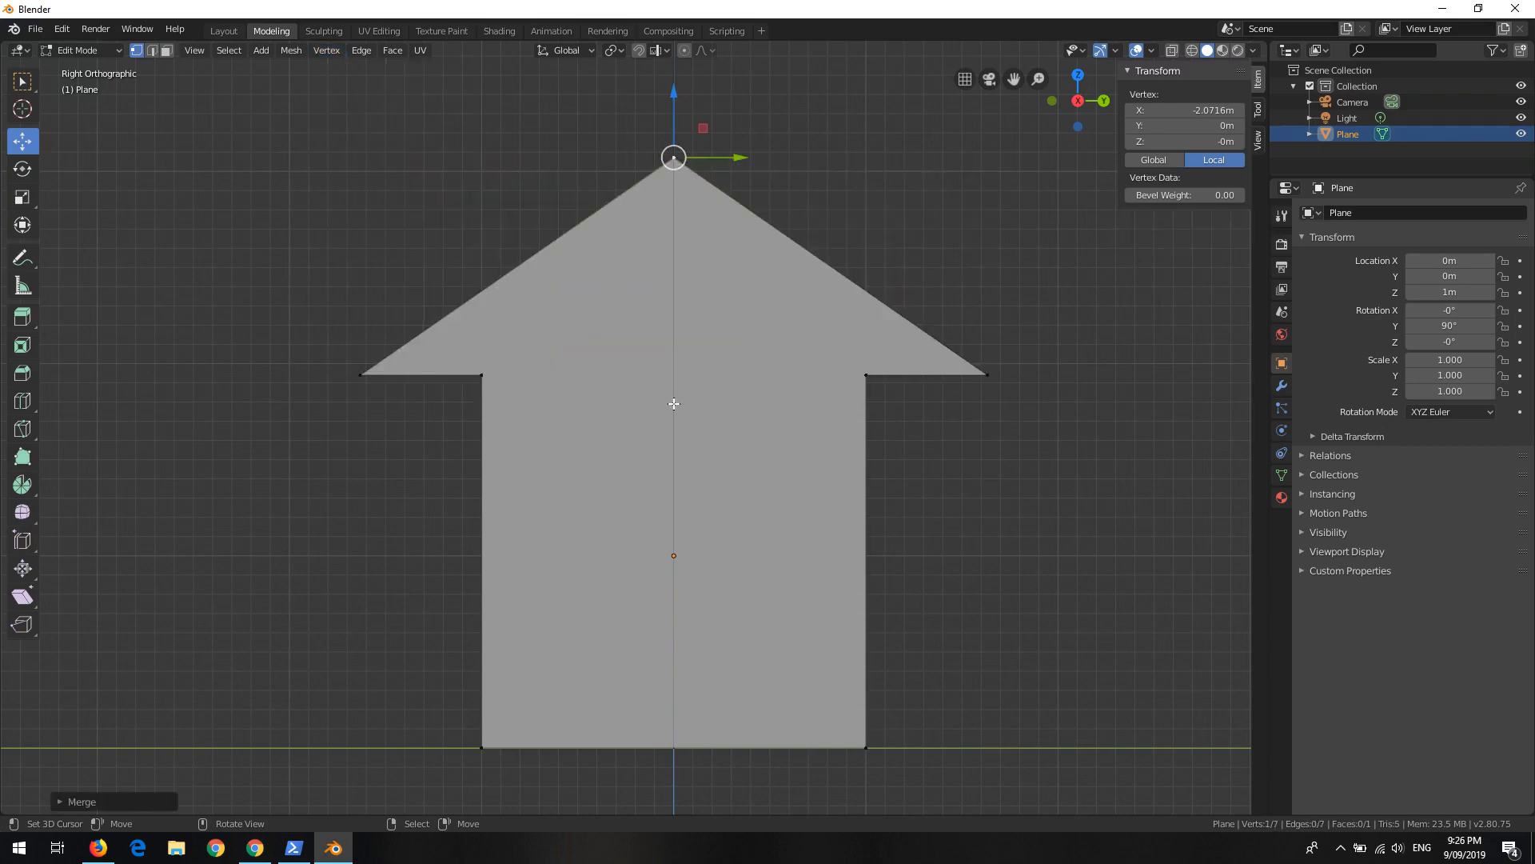
middle_click_drag(548, 370, 638, 420)
key("Tab")
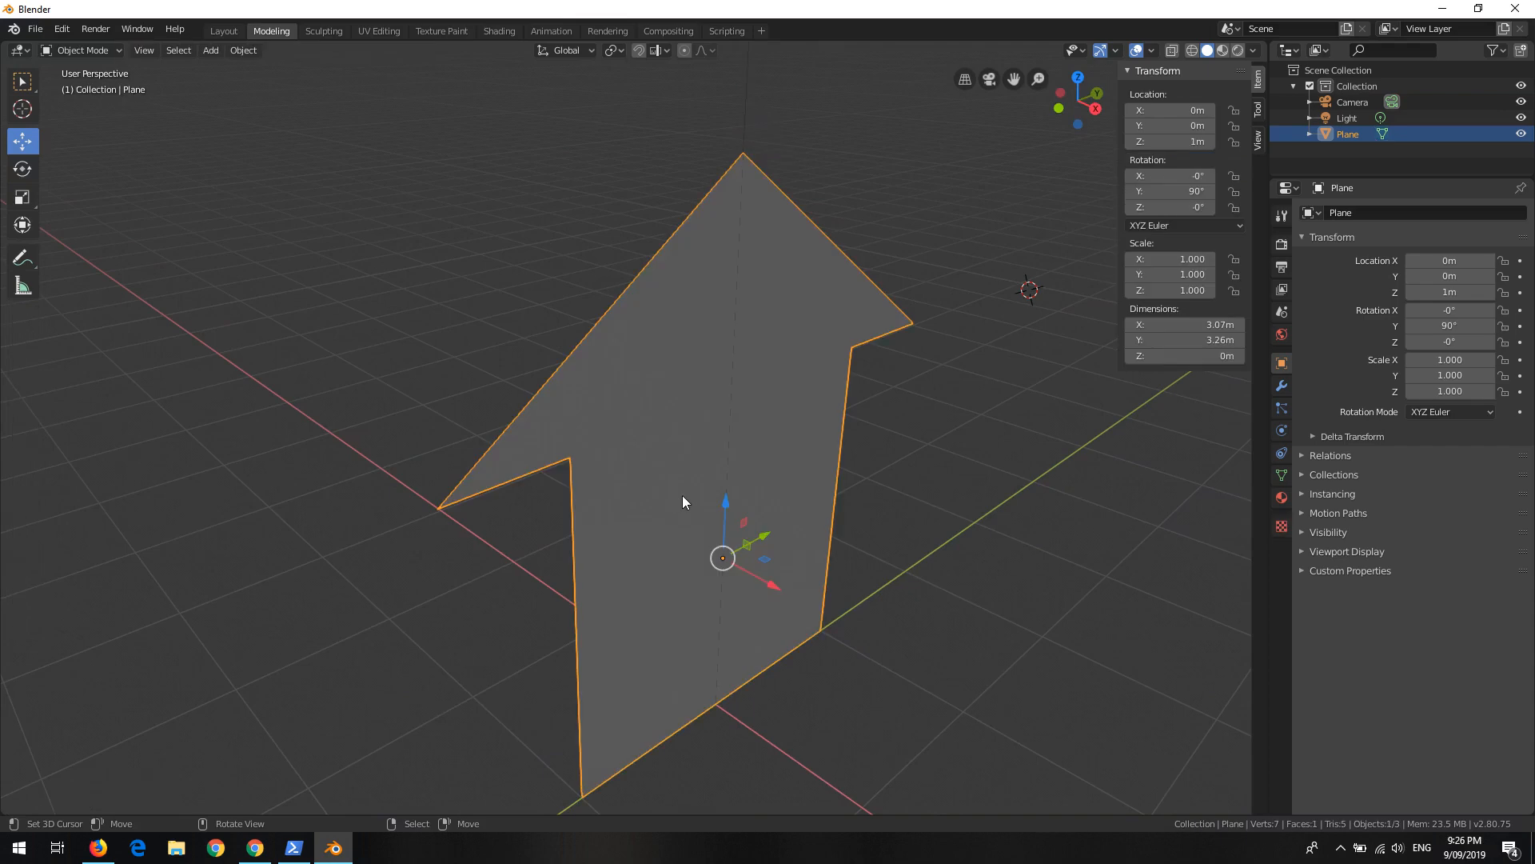
middle_click_drag(712, 461, 697, 433)
scroll(684, 447, "down", 1)
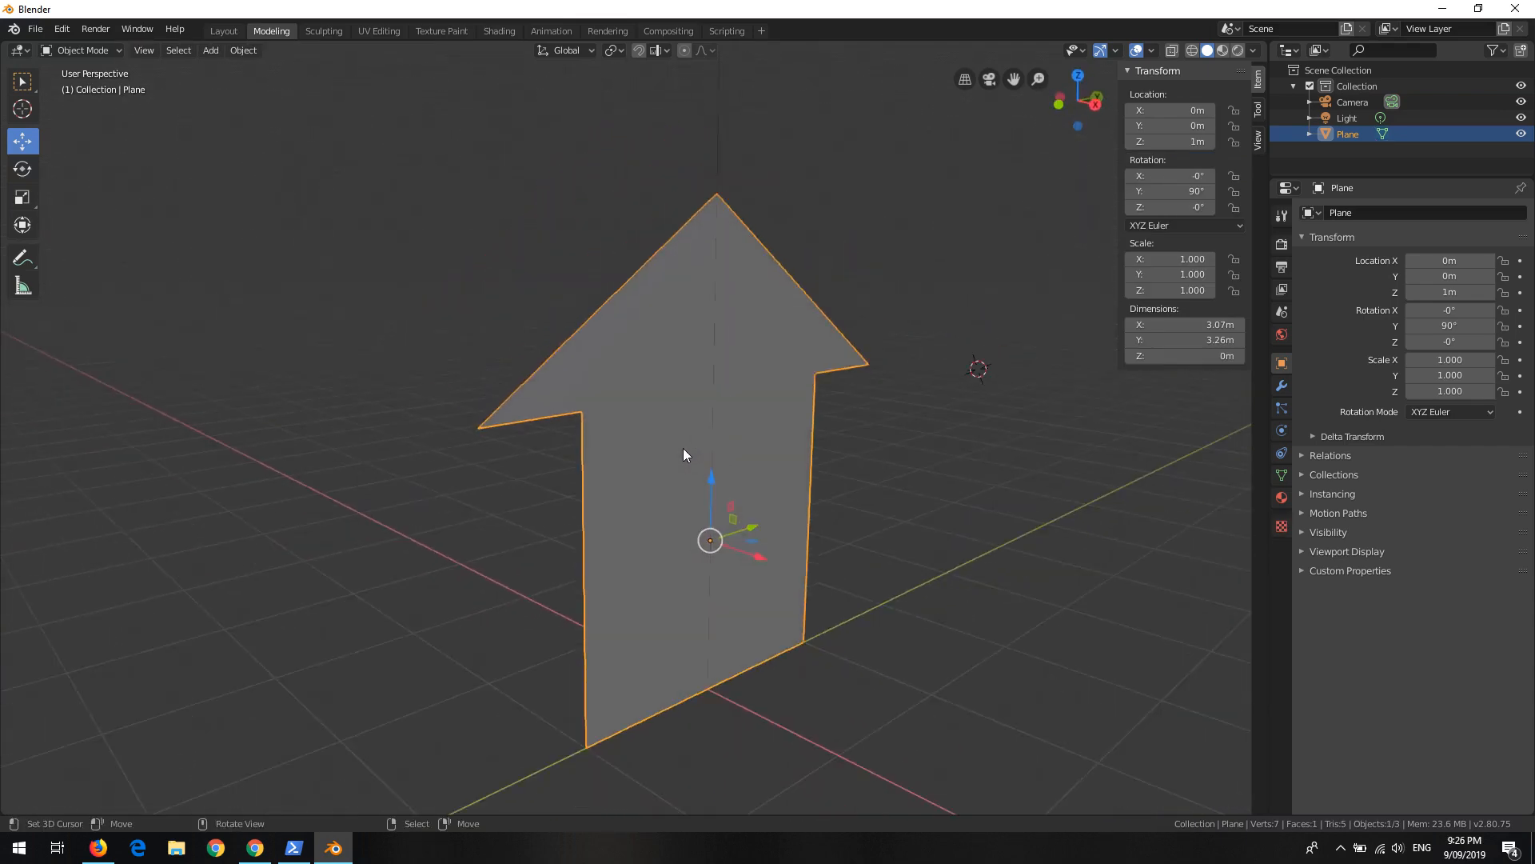
scroll(683, 449, "up", 3)
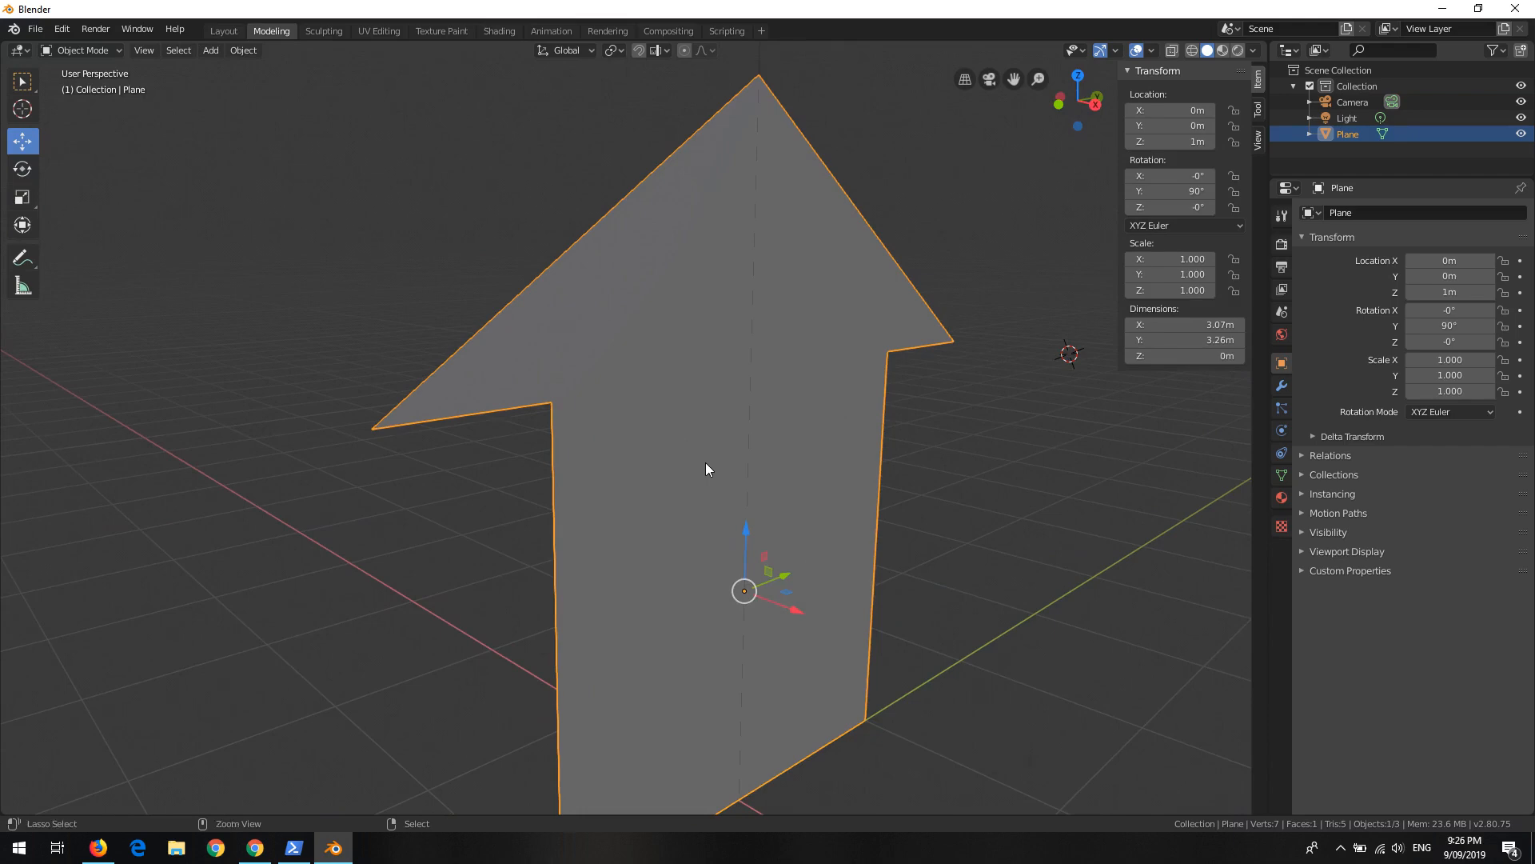
Step: Save the Blender file to the Desktop folder under the name "simple house.blend"
key("ctrl+s")
key("Escape")
scroll(772, 444, "down", 1)
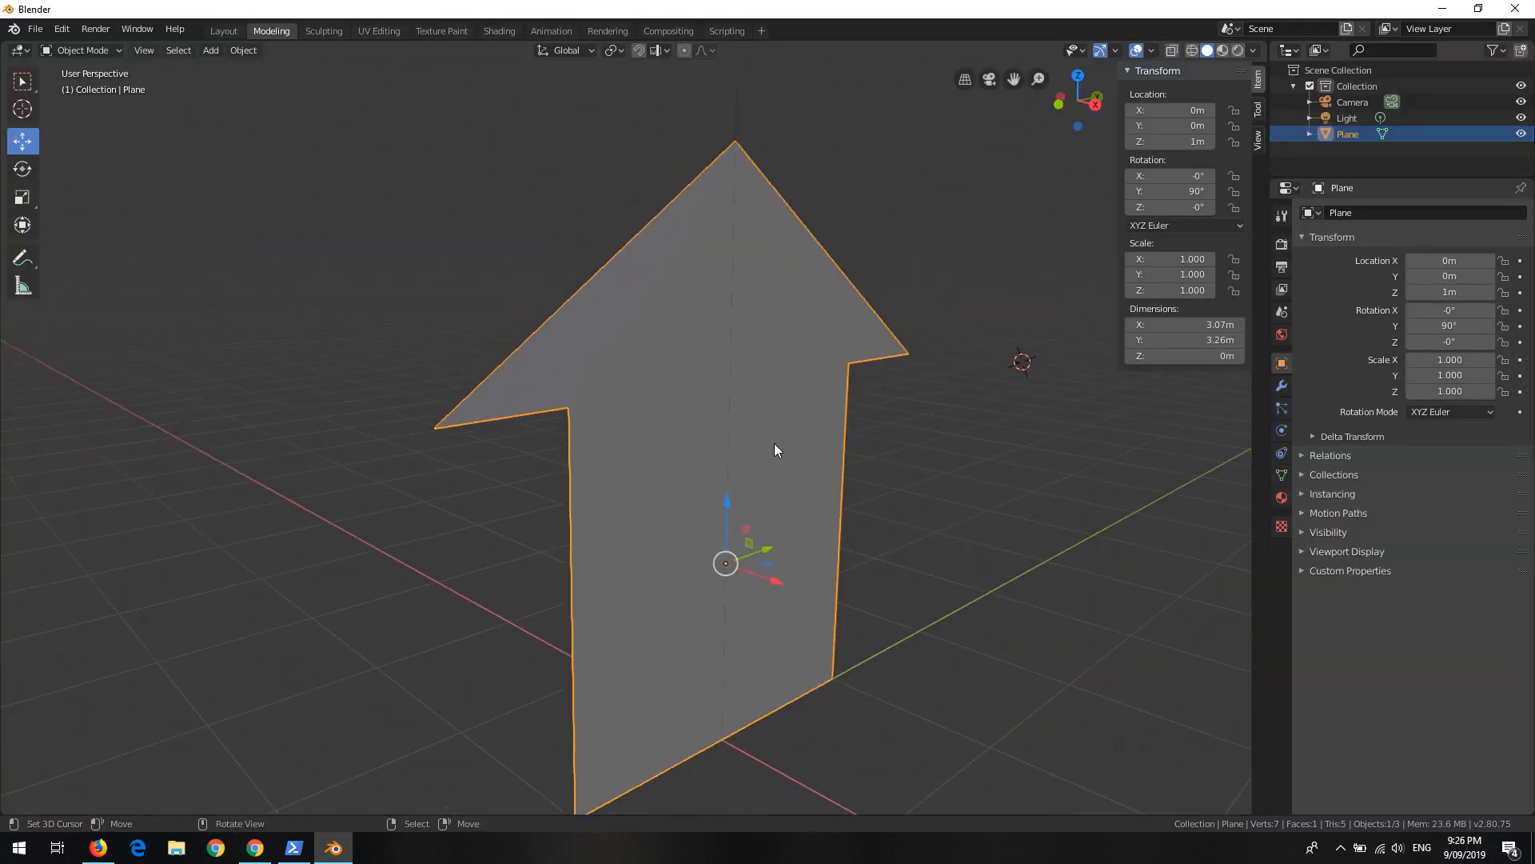
left_click(35, 29)
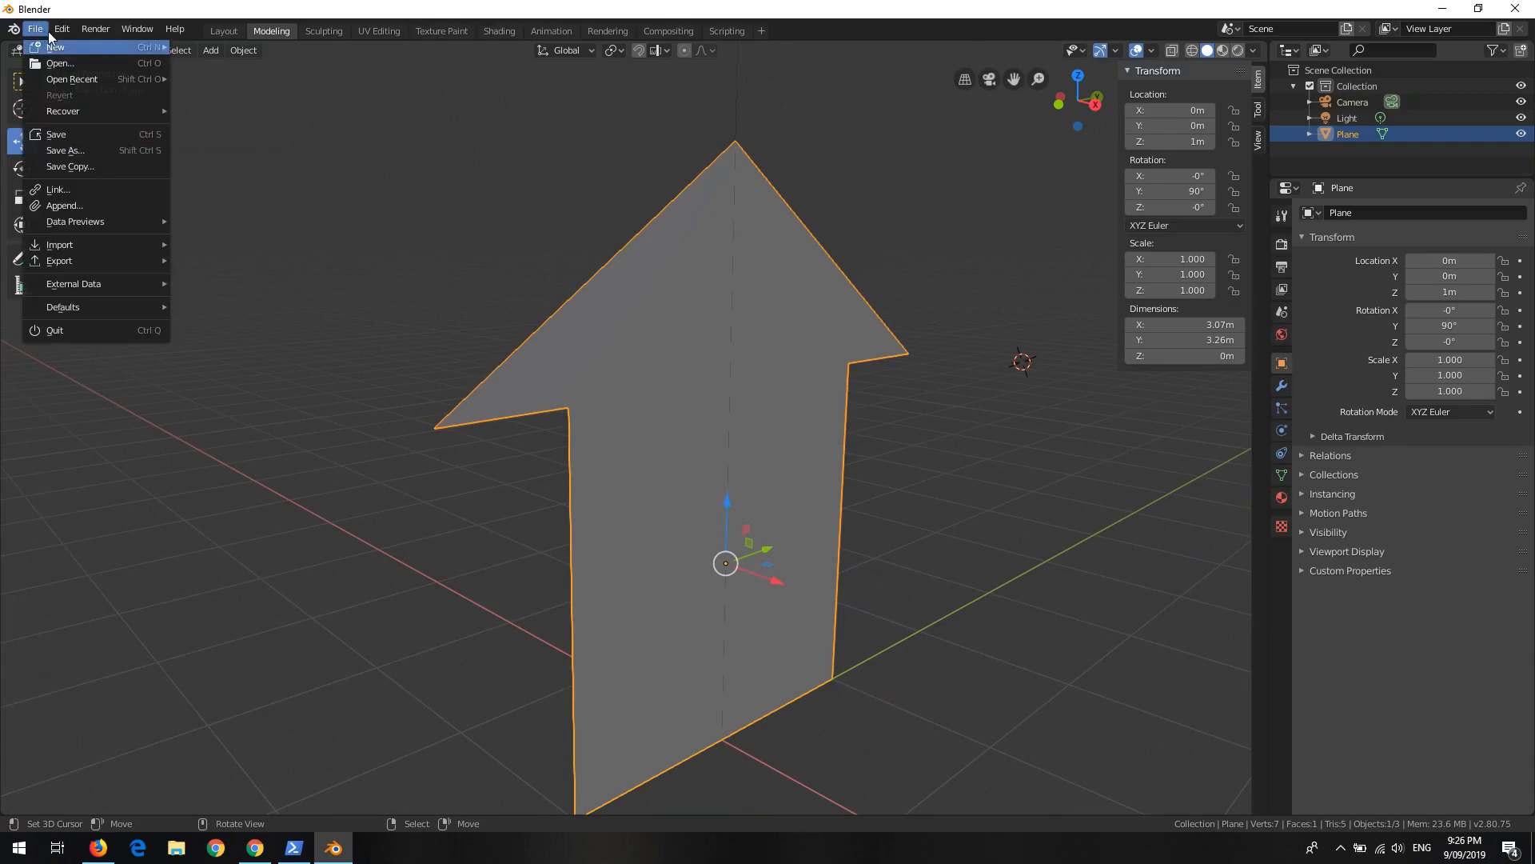
left_click(80, 136)
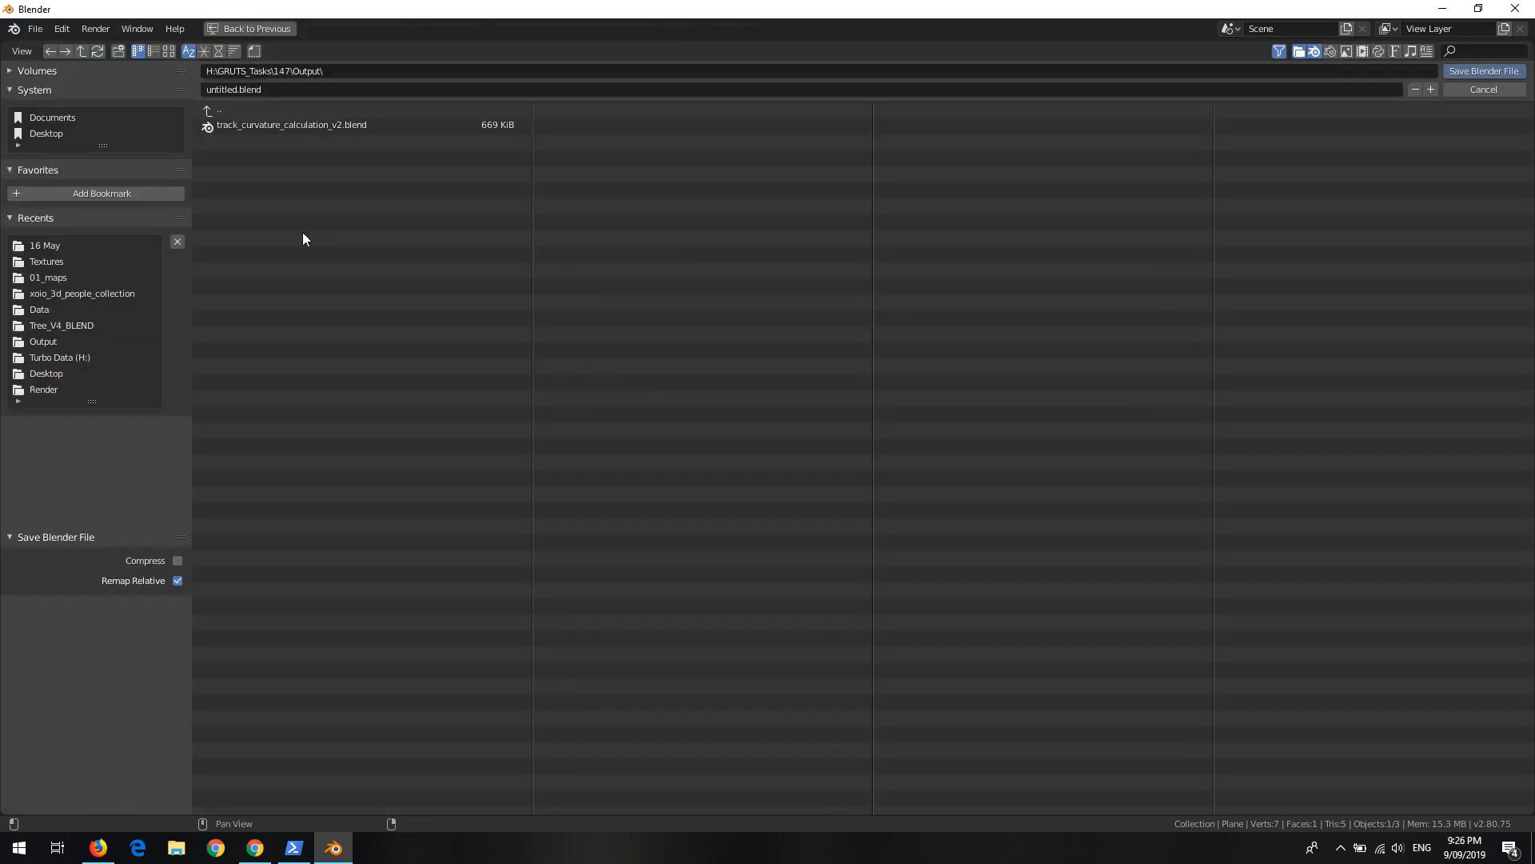
left_click(63, 136)
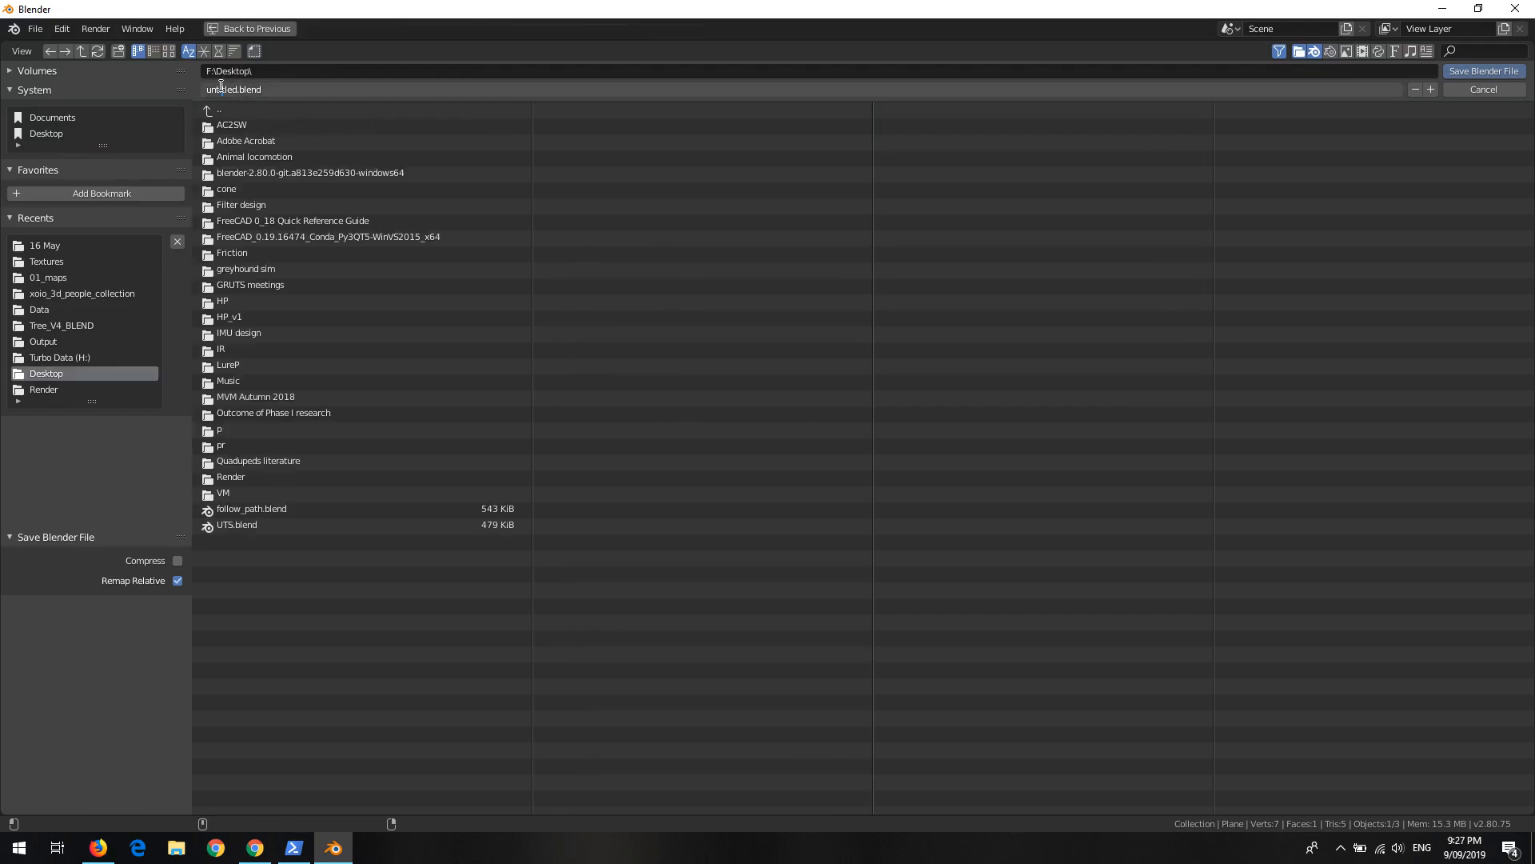
double_click(221, 86)
type("simple house")
left_click(1478, 73)
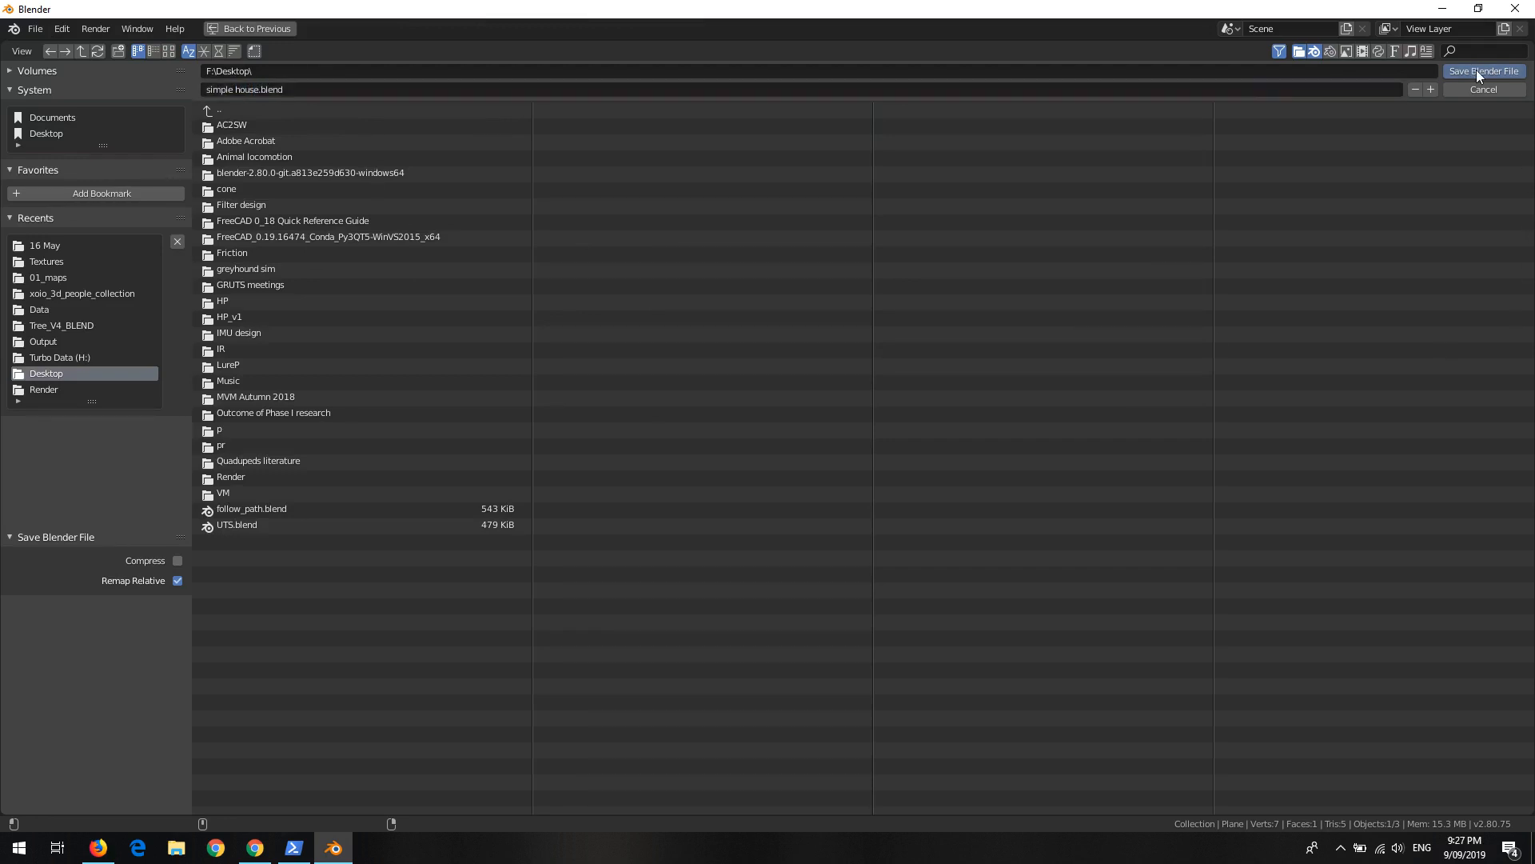
left_click(1479, 72)
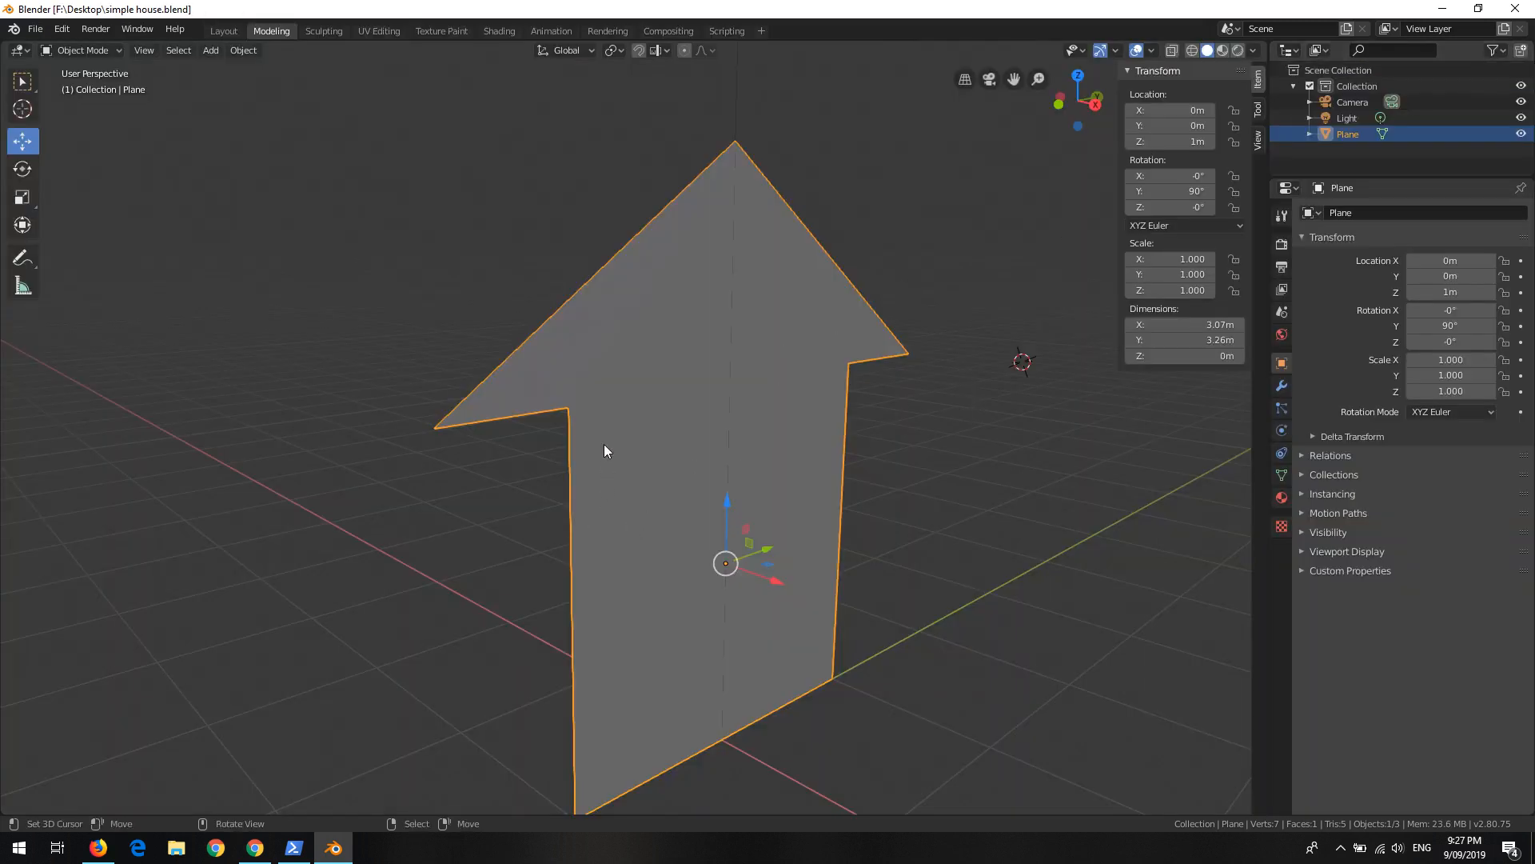
Step: Enter Edit Mode and select the roof's outer tip vertex on the negative Y side, followed by the adjacent wall corner vertex
middle_click_drag(605, 450, 611, 414)
key("Tab")
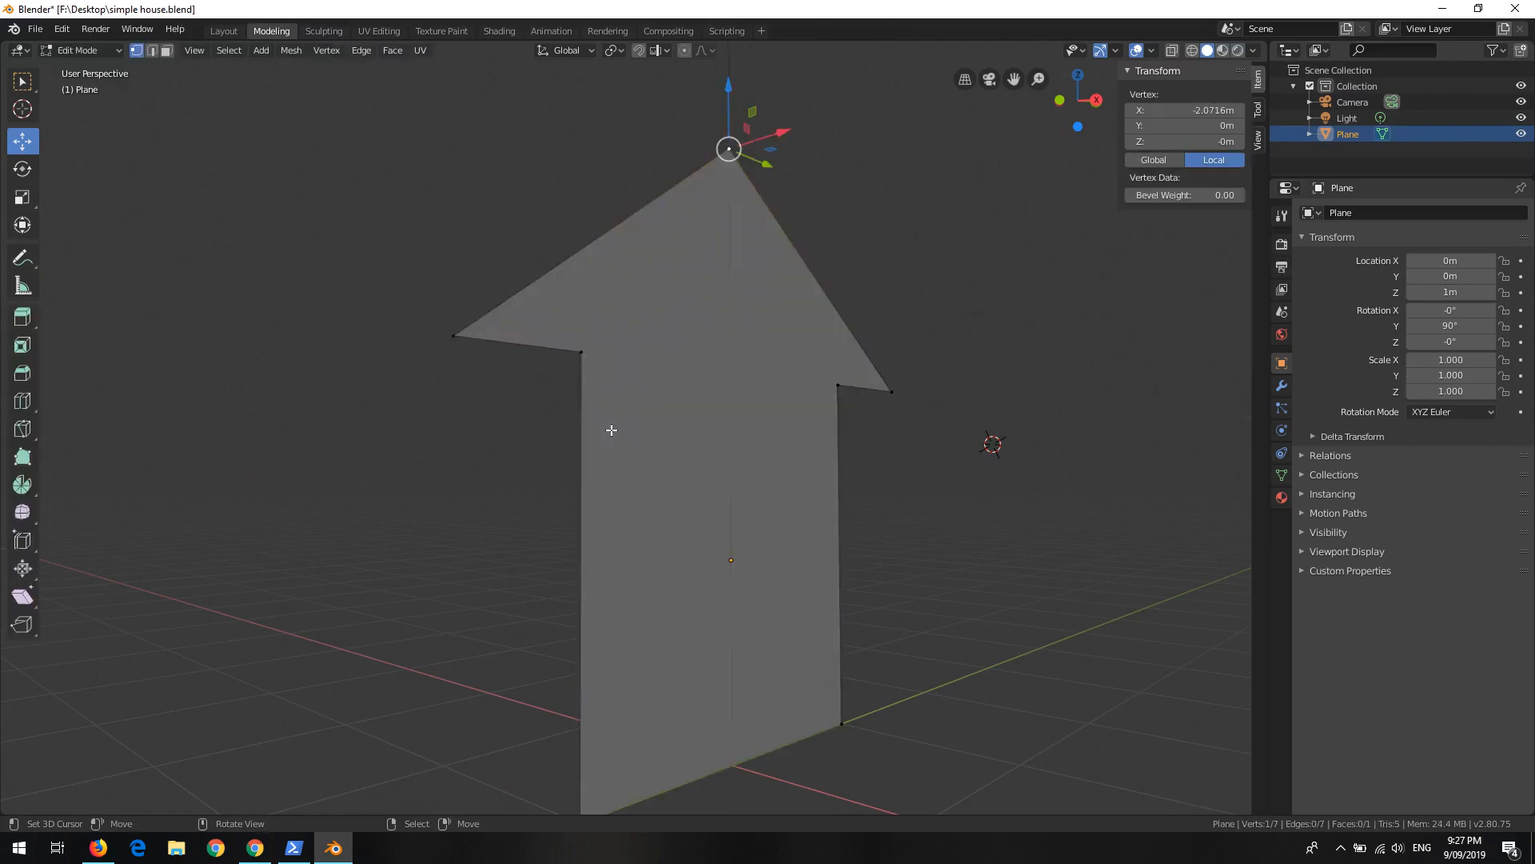
left_click(454, 336)
left_click(581, 352)
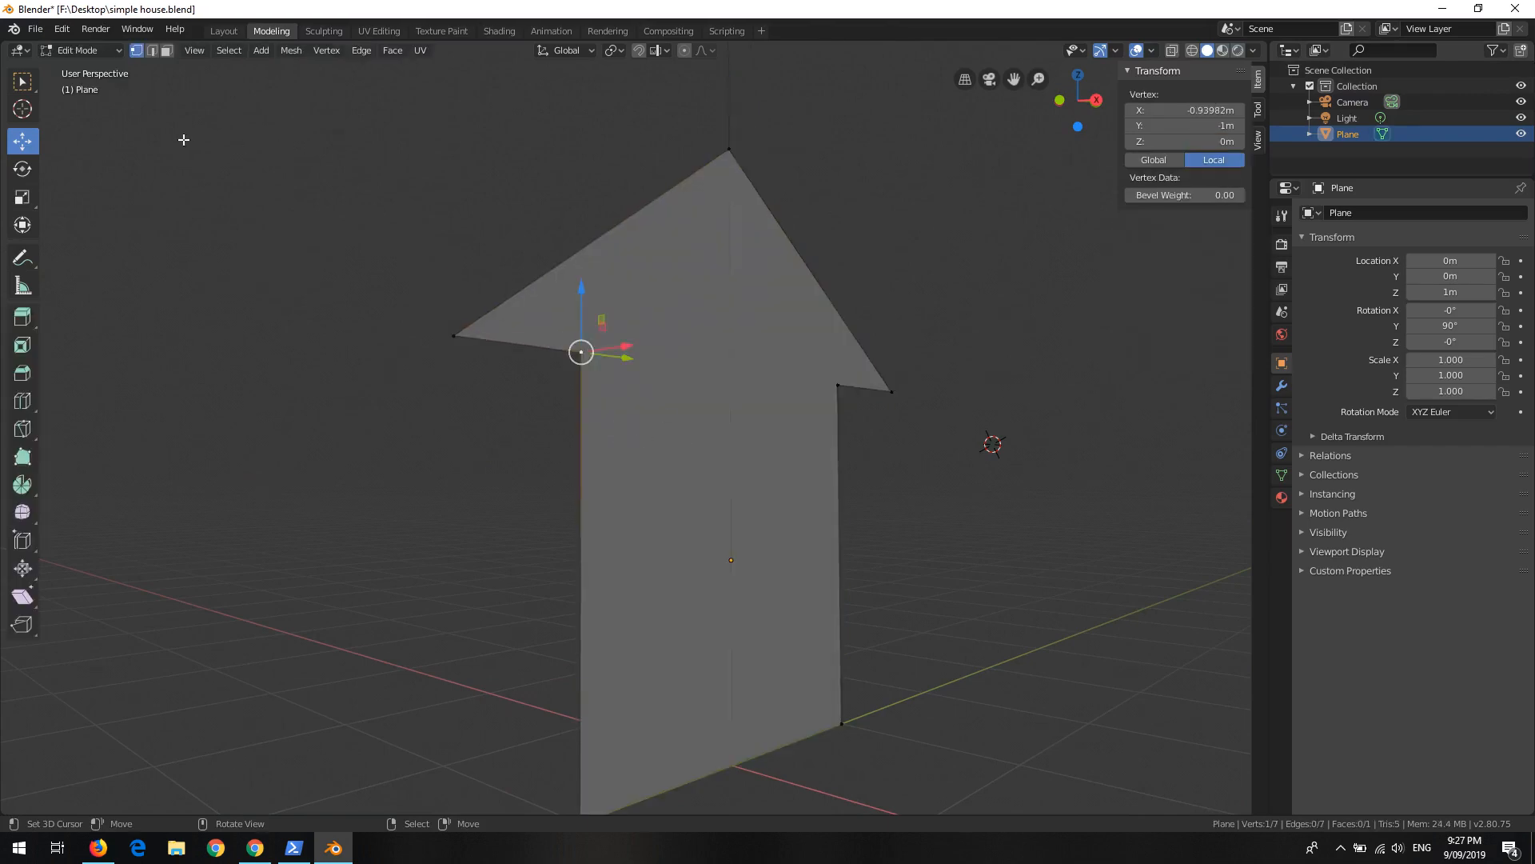
Step: Switch to face selection, select the whole house-shaped face and view it from several angles
left_click(167, 50)
left_click(783, 450)
middle_click_drag(782, 450, 723, 511)
scroll(593, 562, "down", 2)
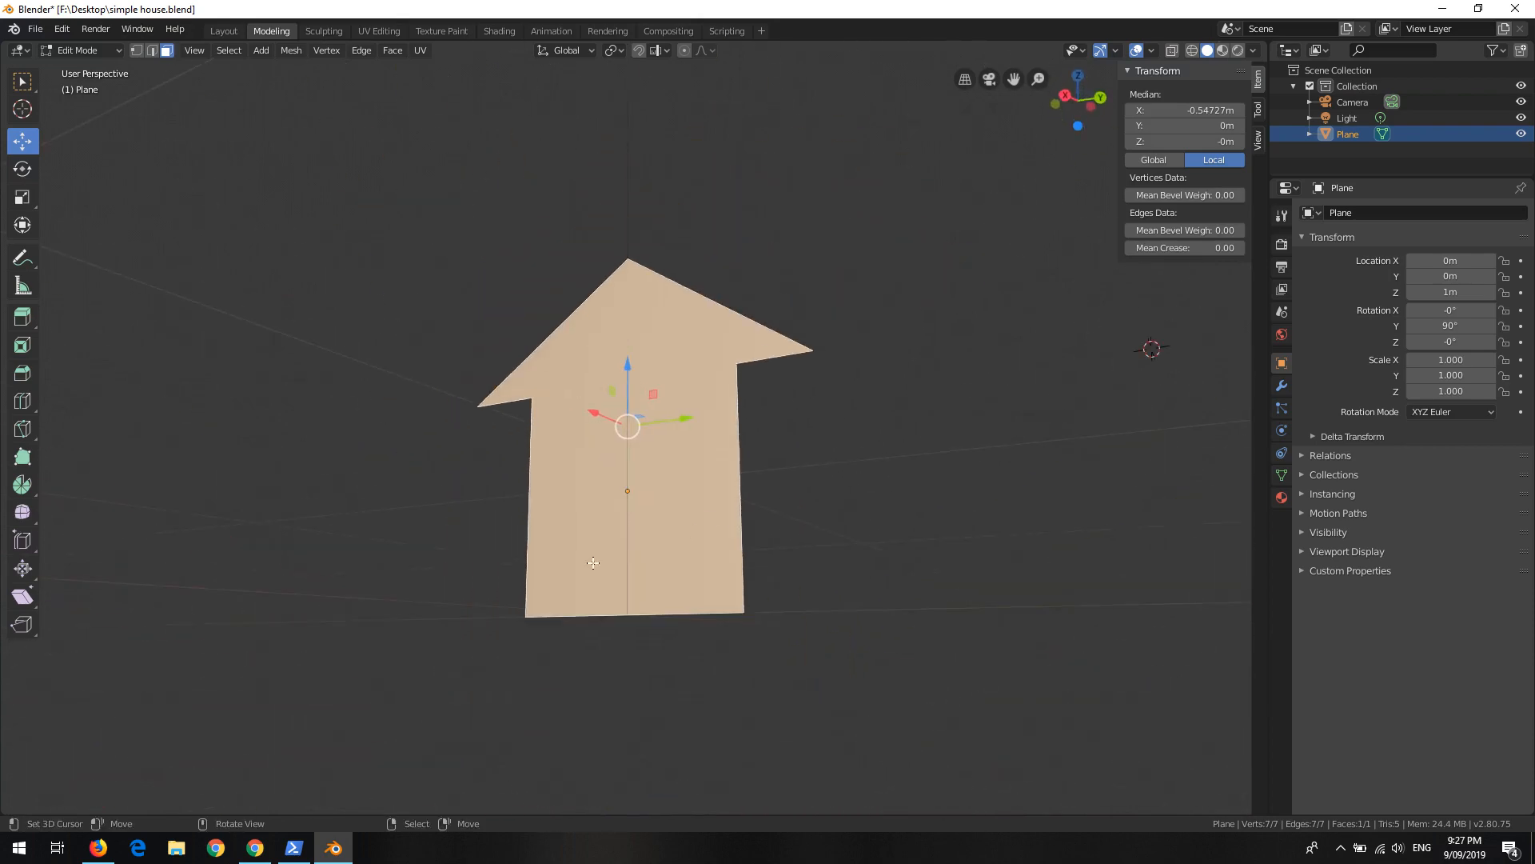
scroll(587, 456, "up", 2)
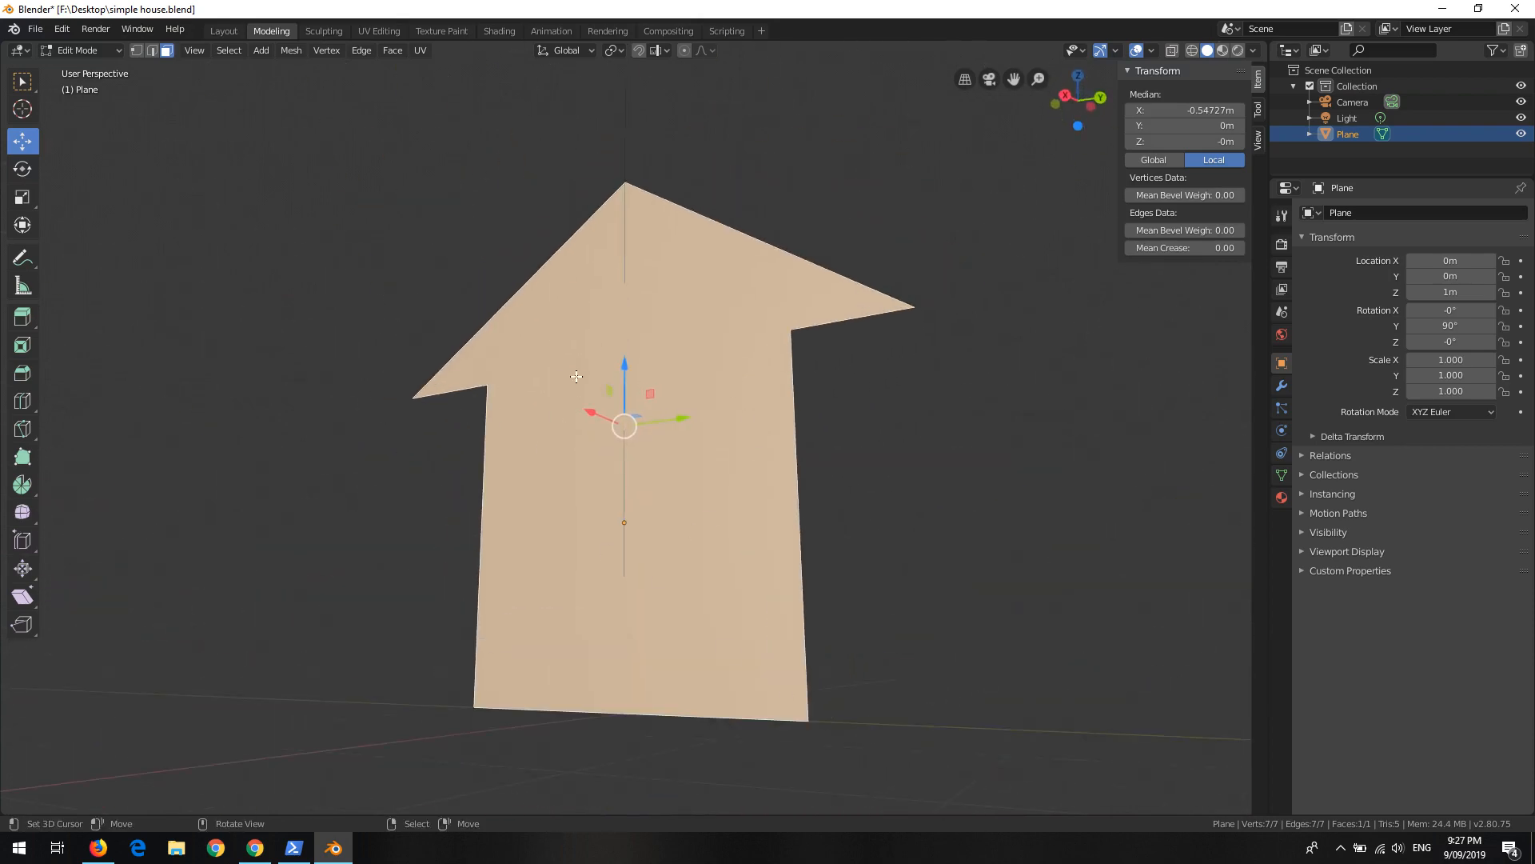
middle_click_drag(590, 408, 540, 452)
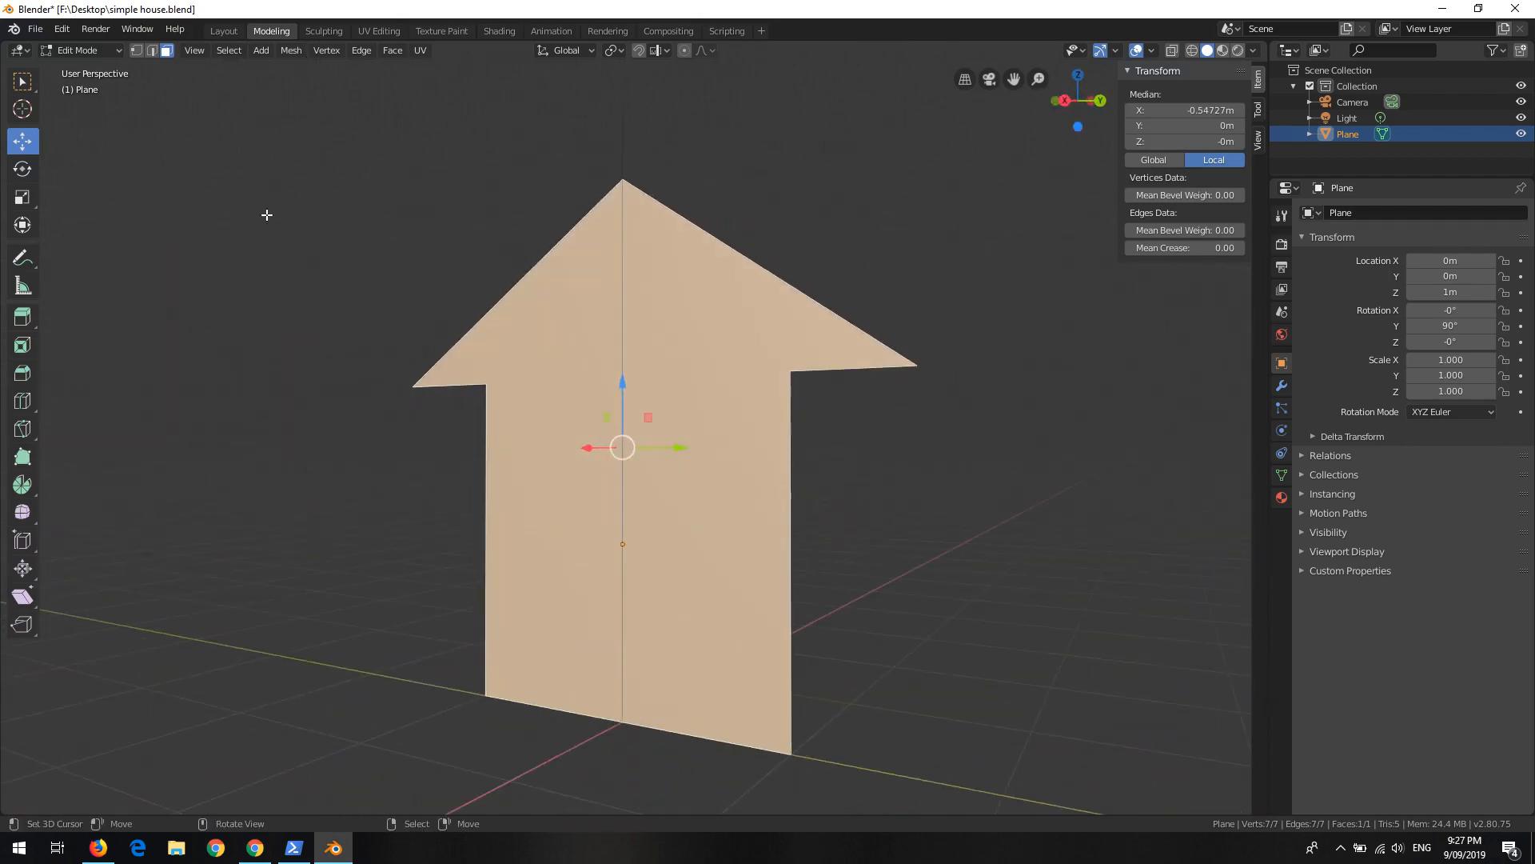
left_click(155, 50)
left_click(164, 52)
middle_click_drag(708, 403, 238, 130)
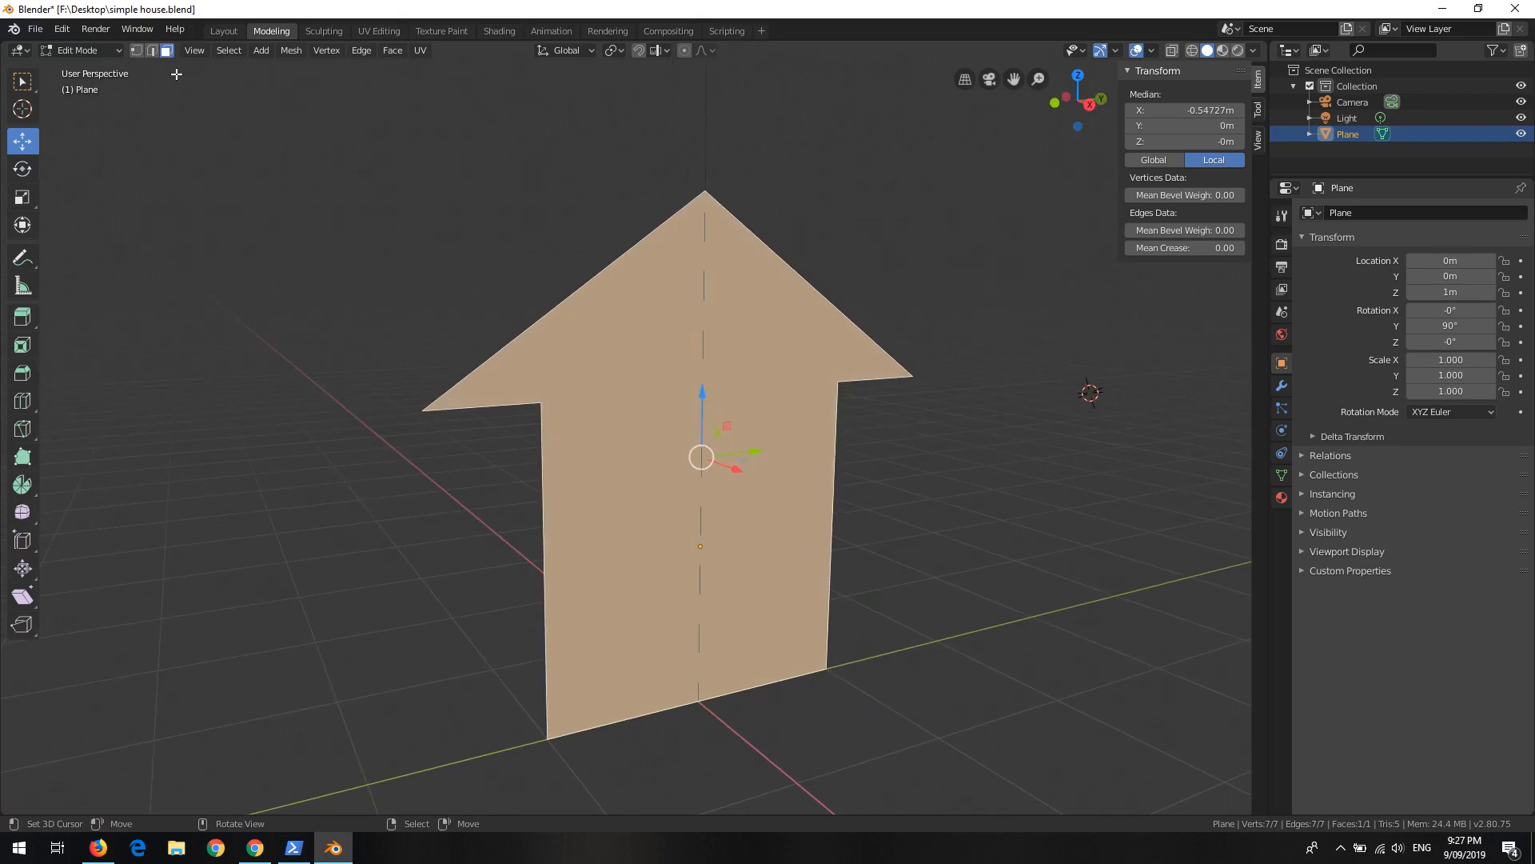
Step: Switch to edge selection and select the house outline's edges one at a time, ending with the roof slope on the negative Y side
left_click(152, 50)
left_click(636, 278)
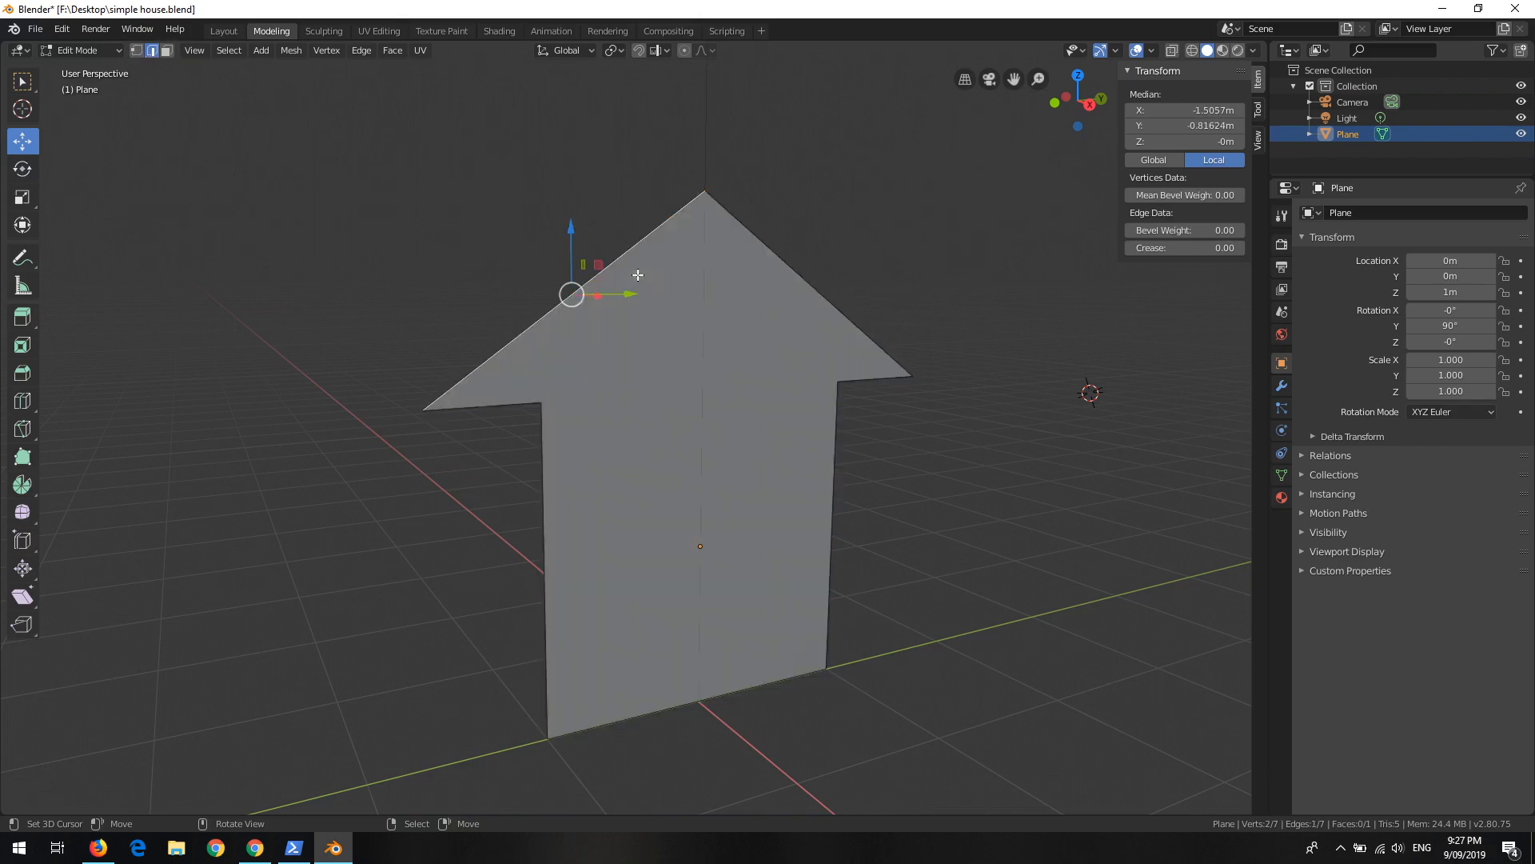
left_click(763, 249)
left_click(831, 444)
left_click(545, 520)
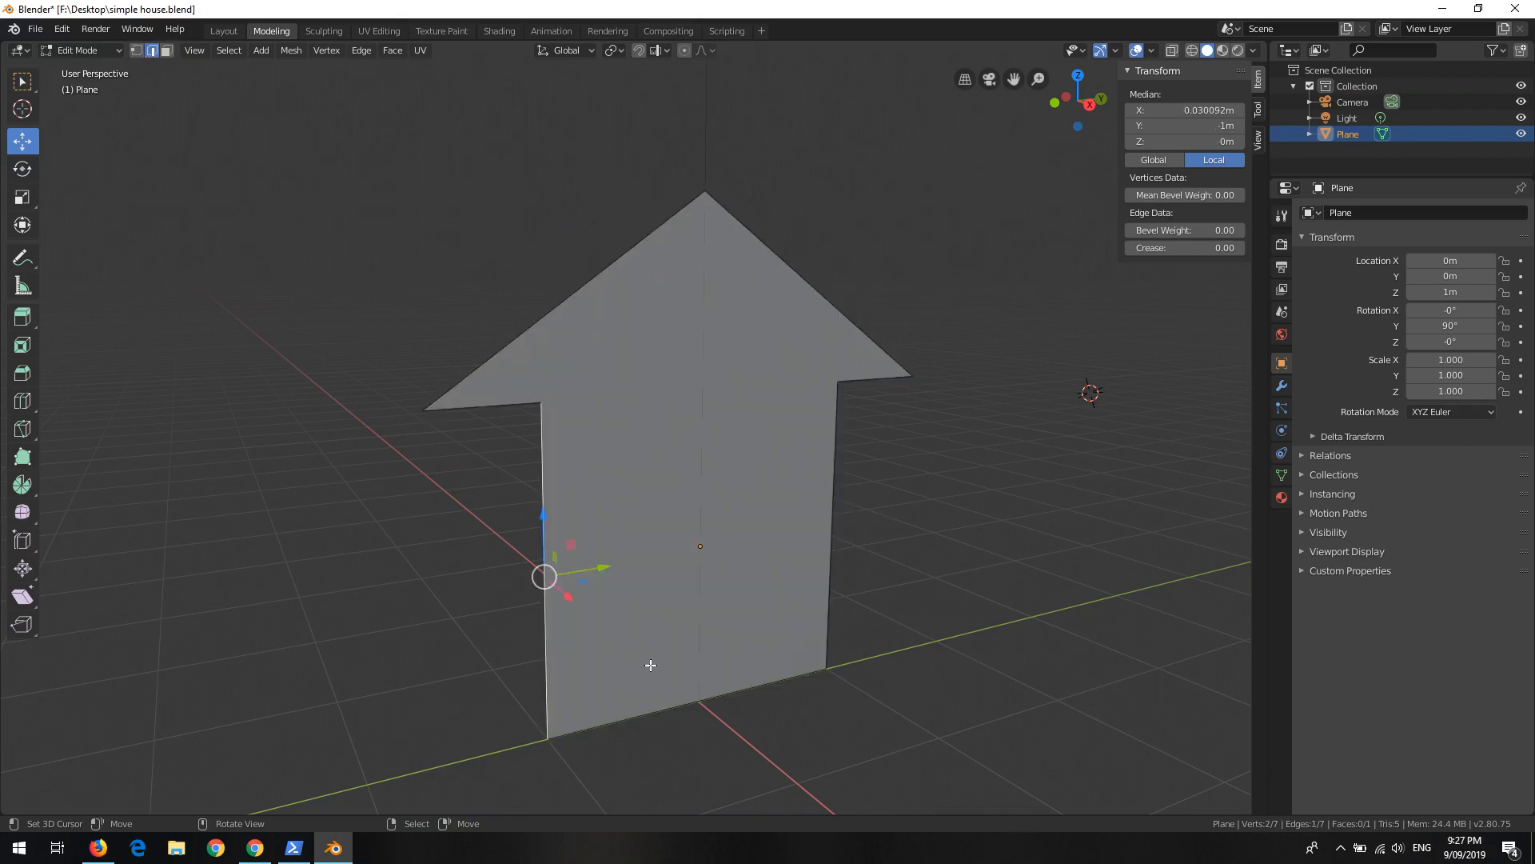
left_click(663, 705)
left_click(490, 404)
left_click(878, 378)
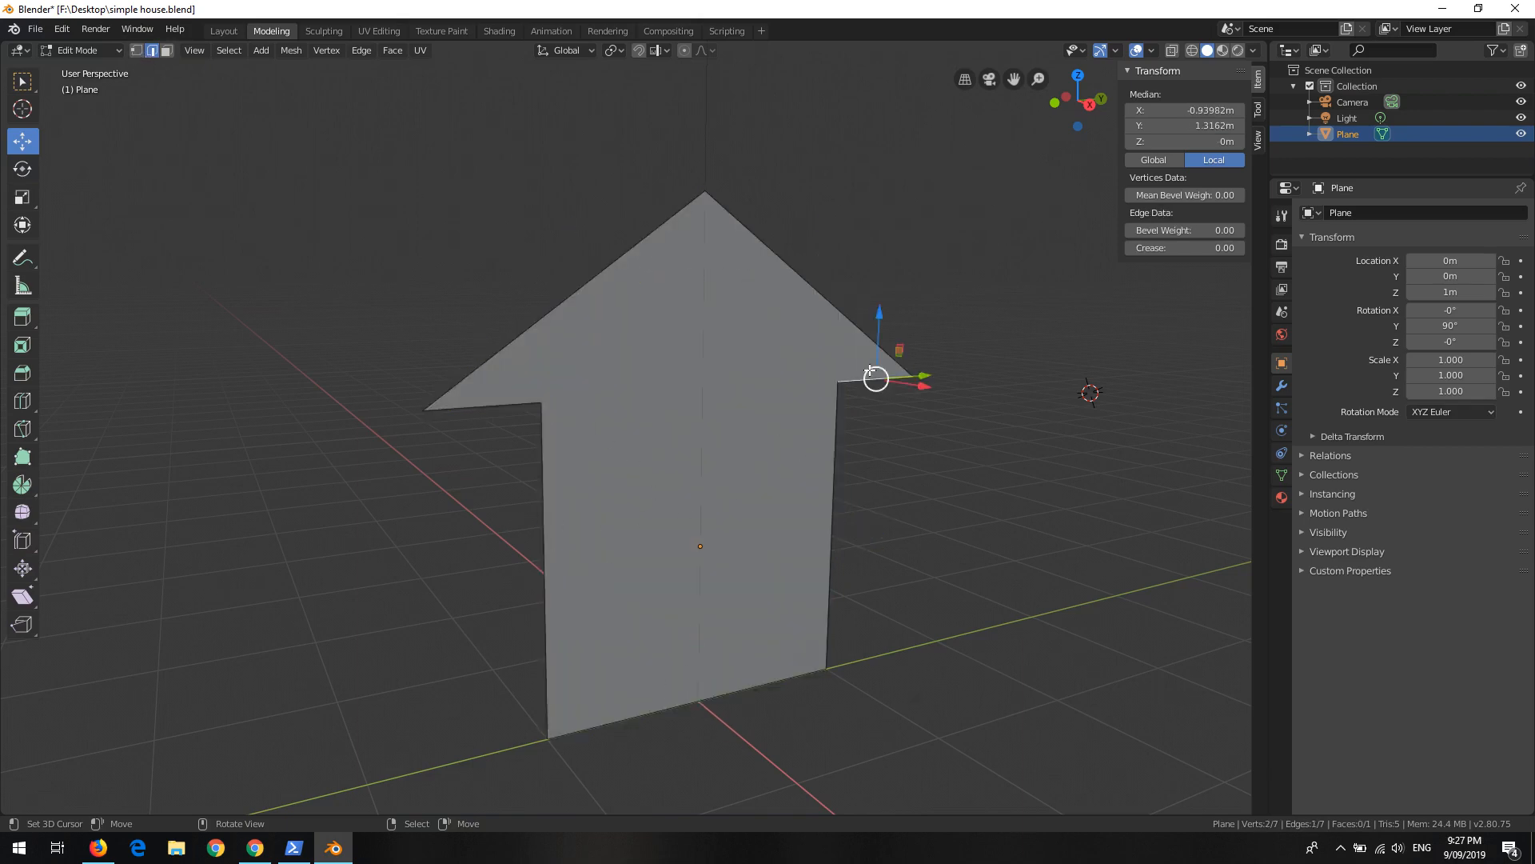
left_click(601, 302)
Step: Return to Object Mode and open the plane's material properties
middle_click_drag(664, 439, 654, 386)
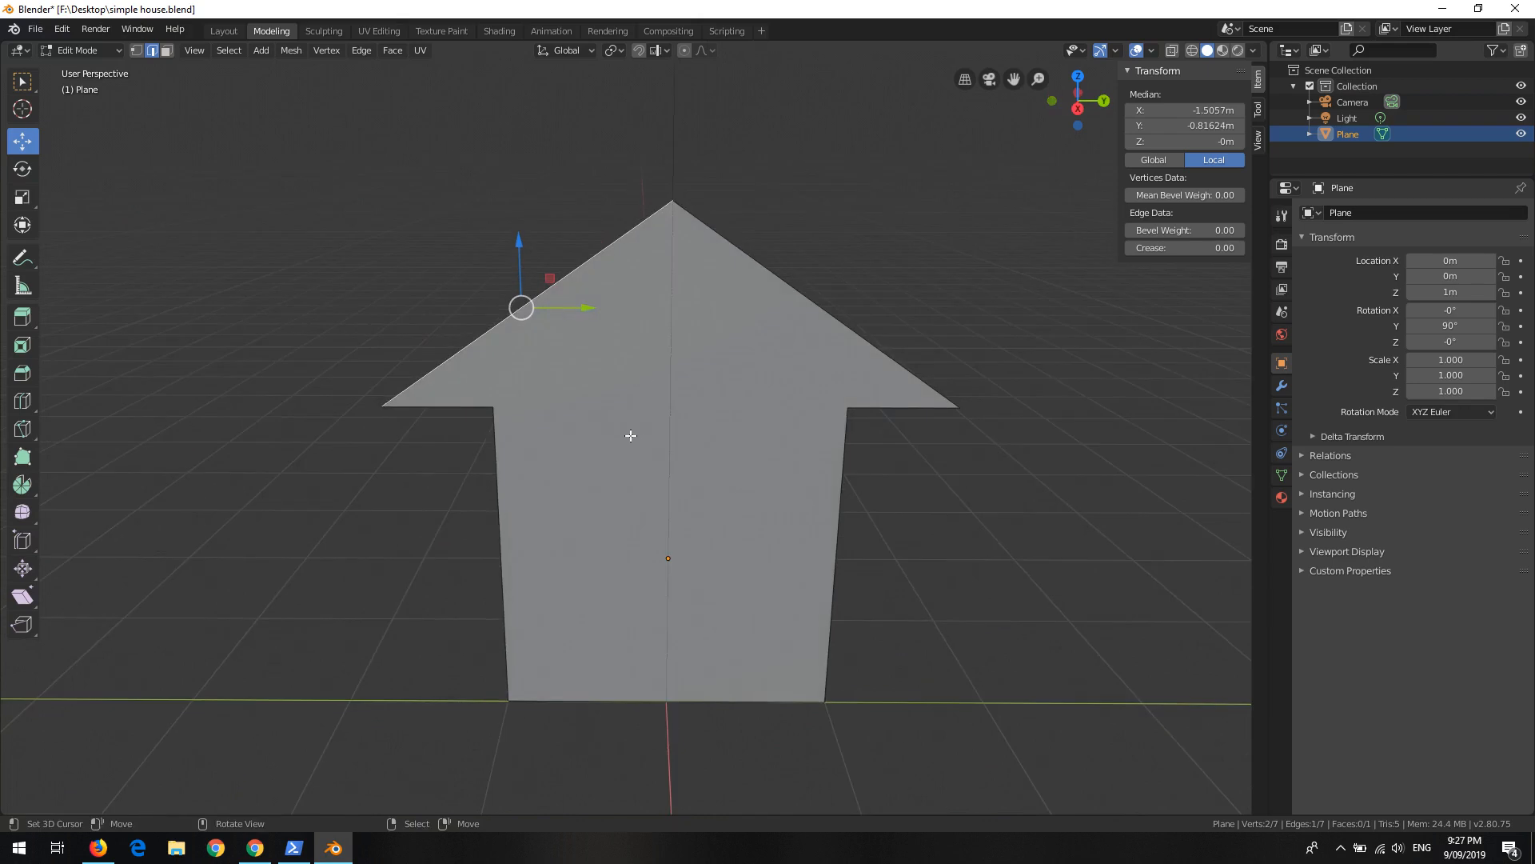
middle_click_drag(595, 423, 630, 364)
key("Tab")
middle_click_drag(714, 515, 608, 400)
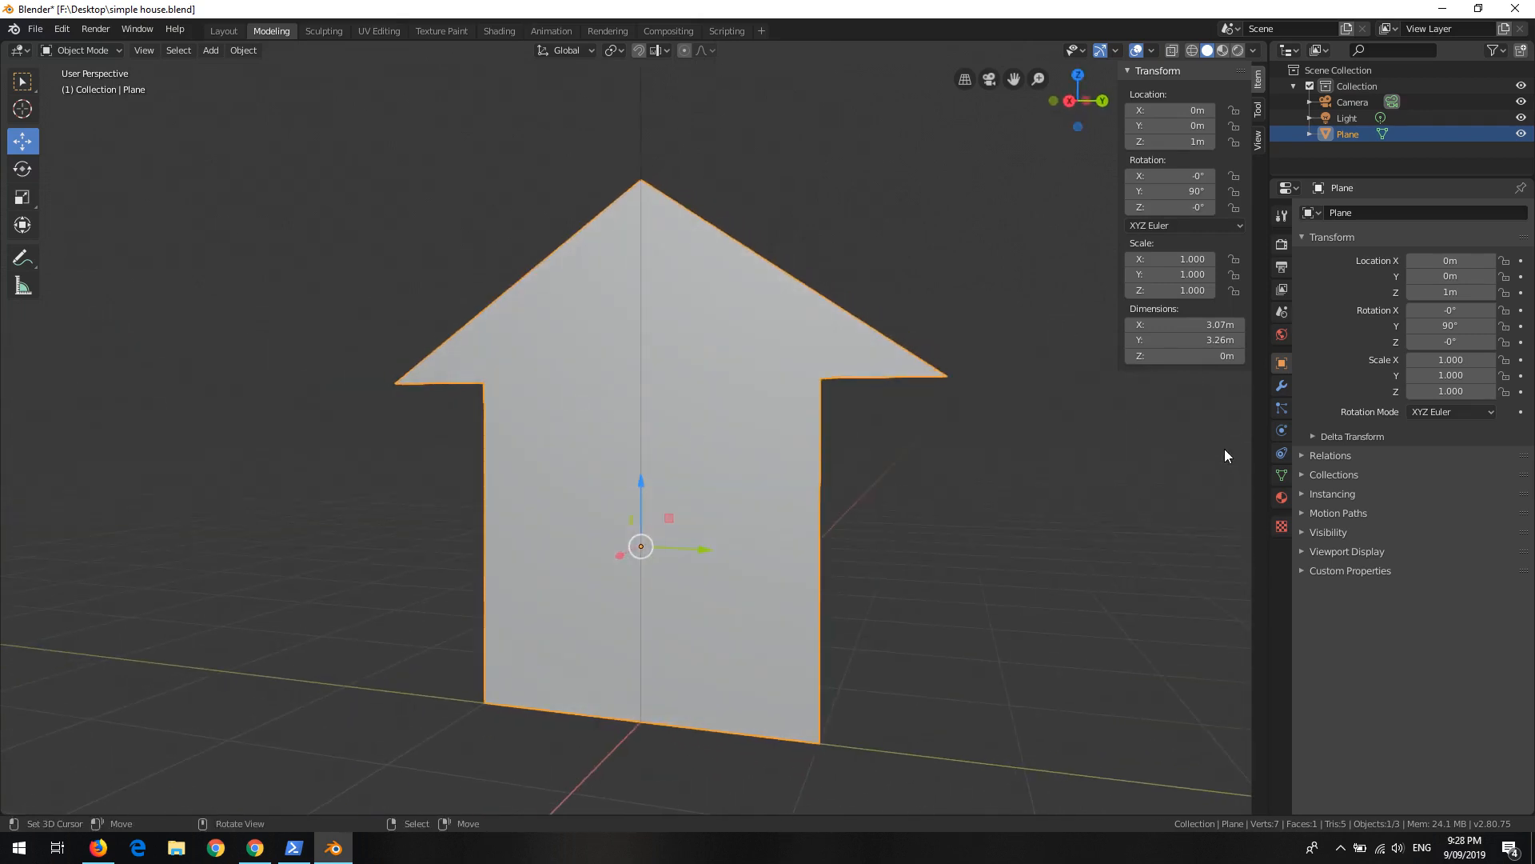
left_click(1280, 498)
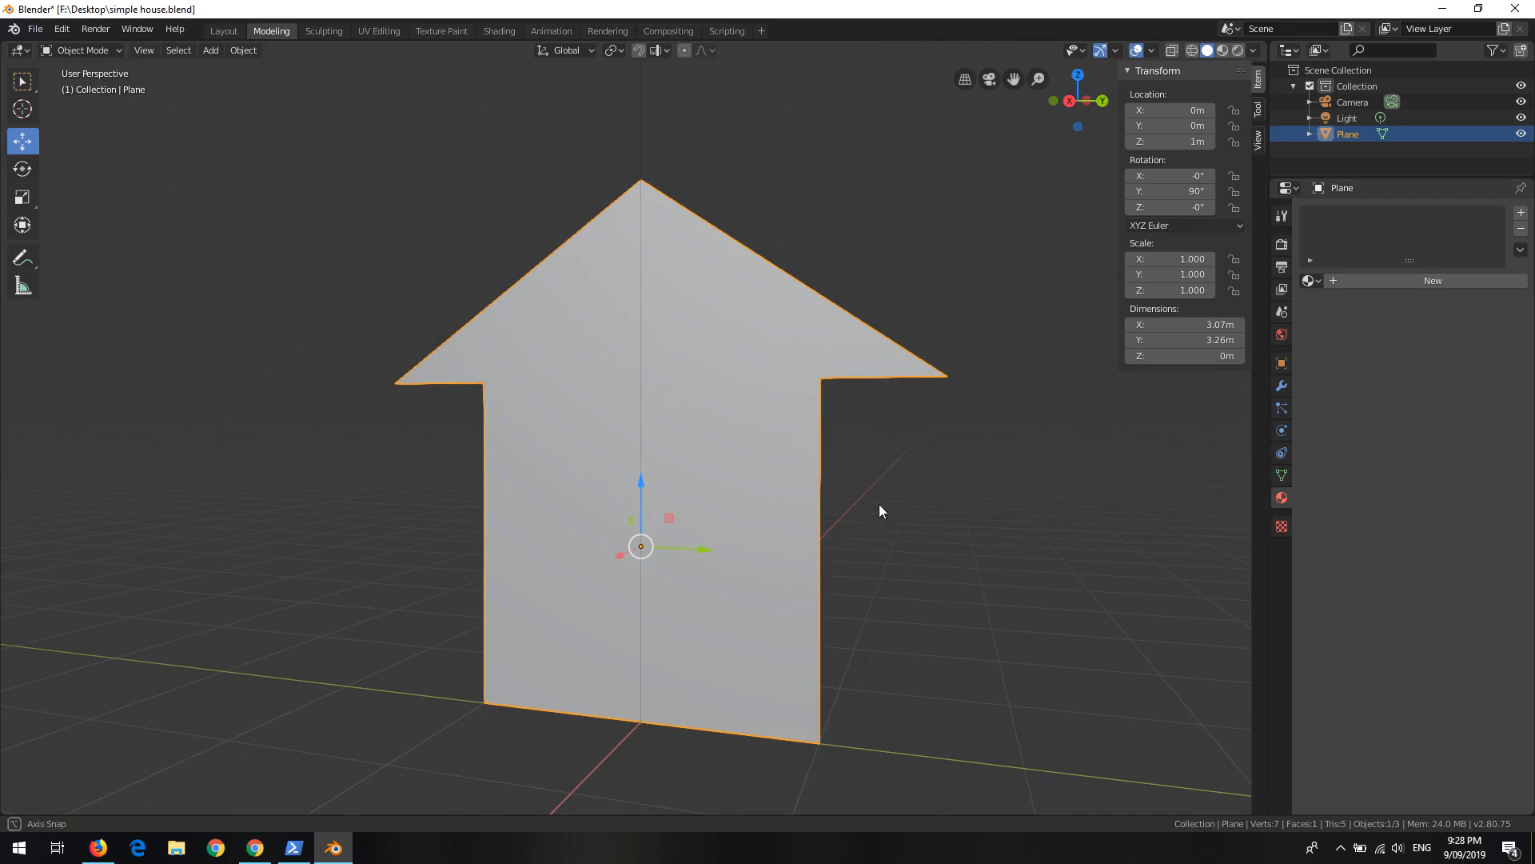
mouse_move(880, 504)
middle_mouse_down()
mouse_move(765, 524)
mouse_move(892, 521)
middle_mouse_up()
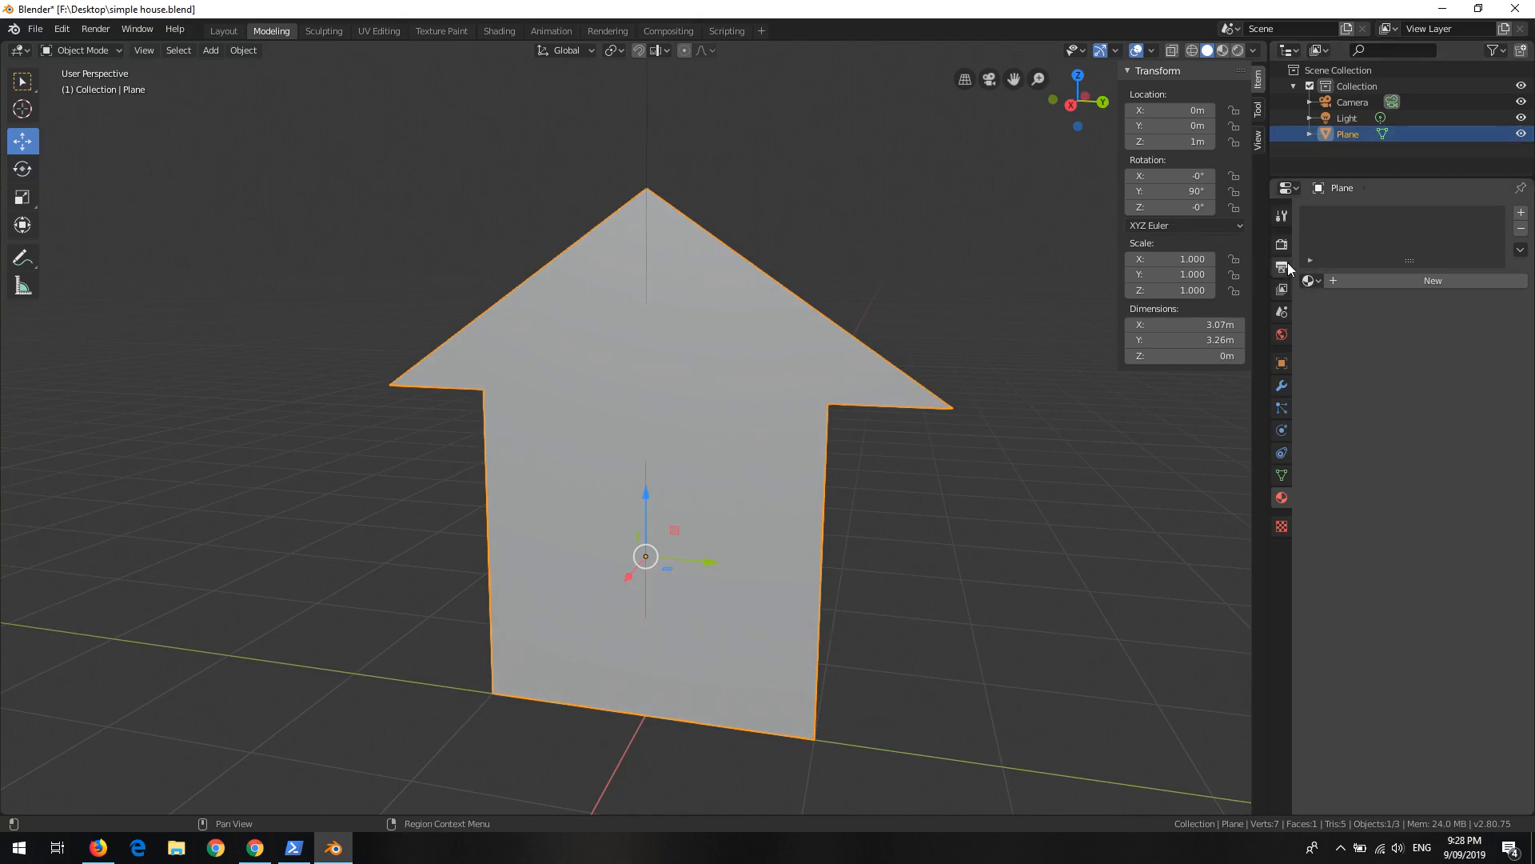
Step: Rename the plane to "House front" in its object properties
left_click(1283, 365)
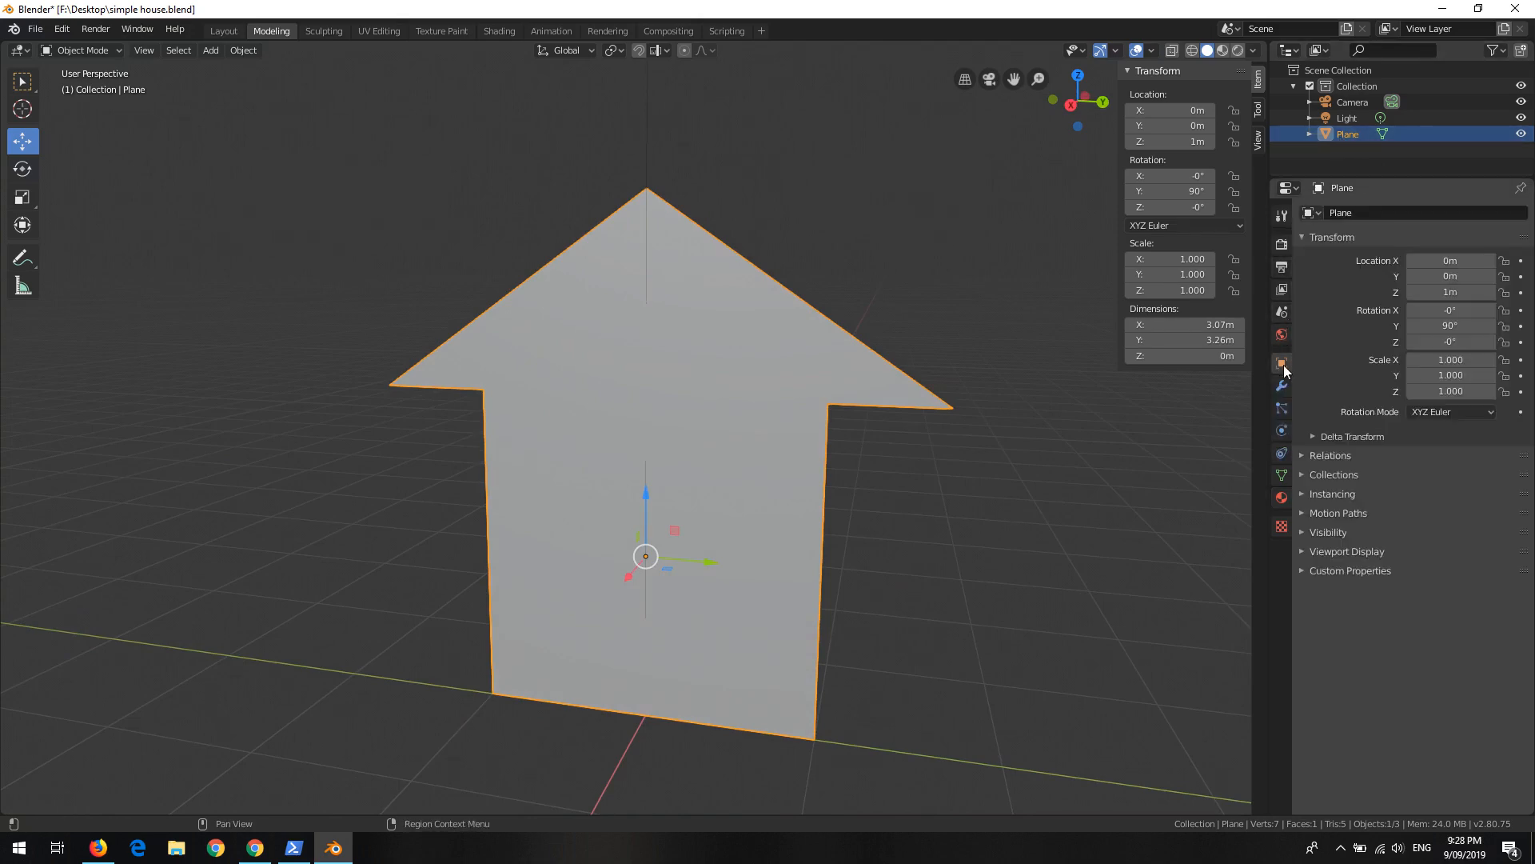
left_click(1370, 210)
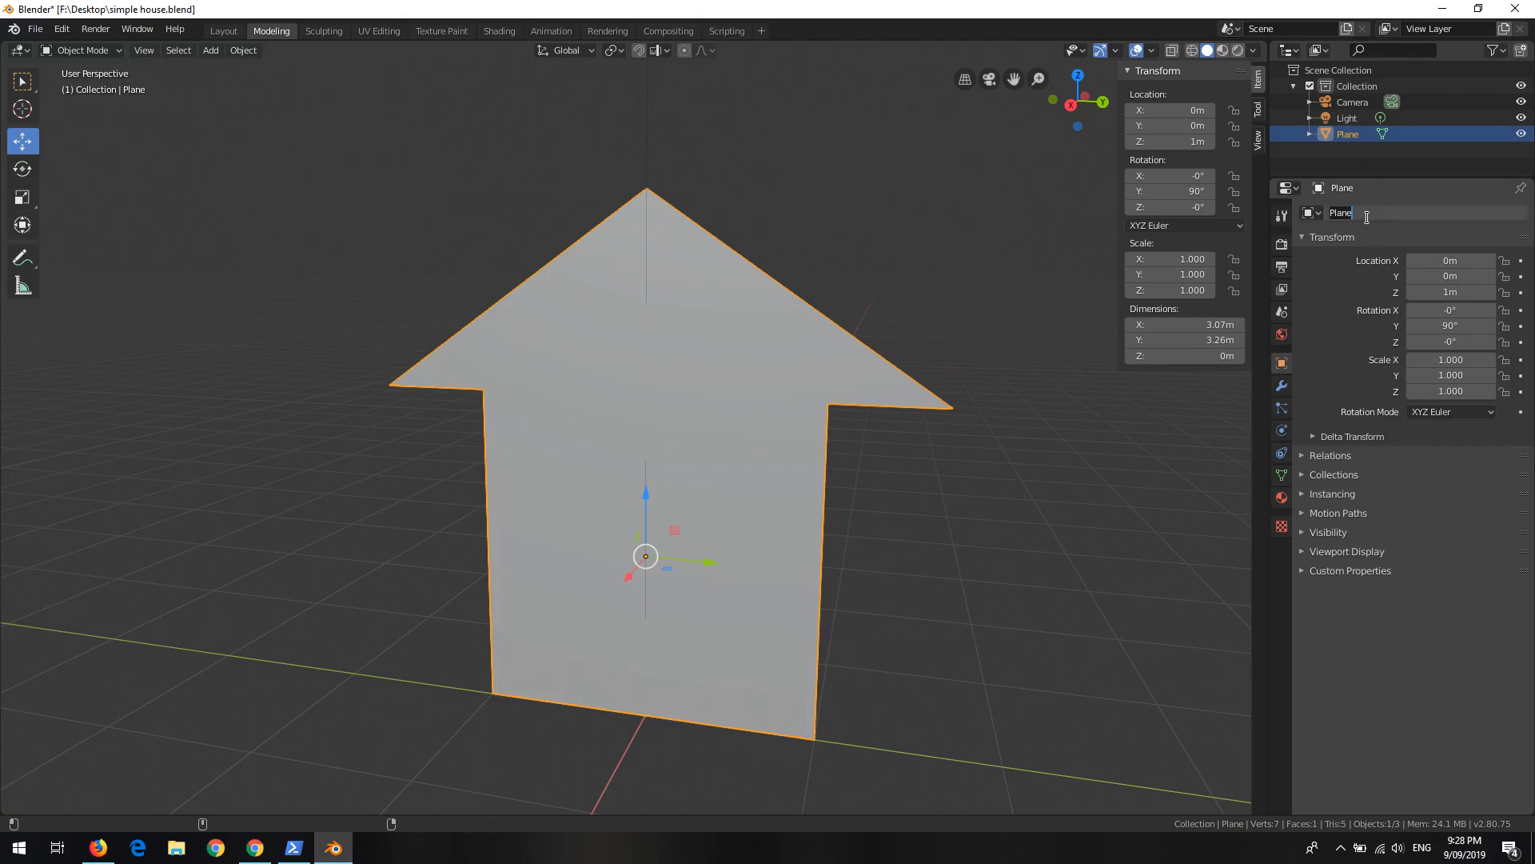
type("F")
key("BackSpace")
type("House front")
key("Return")
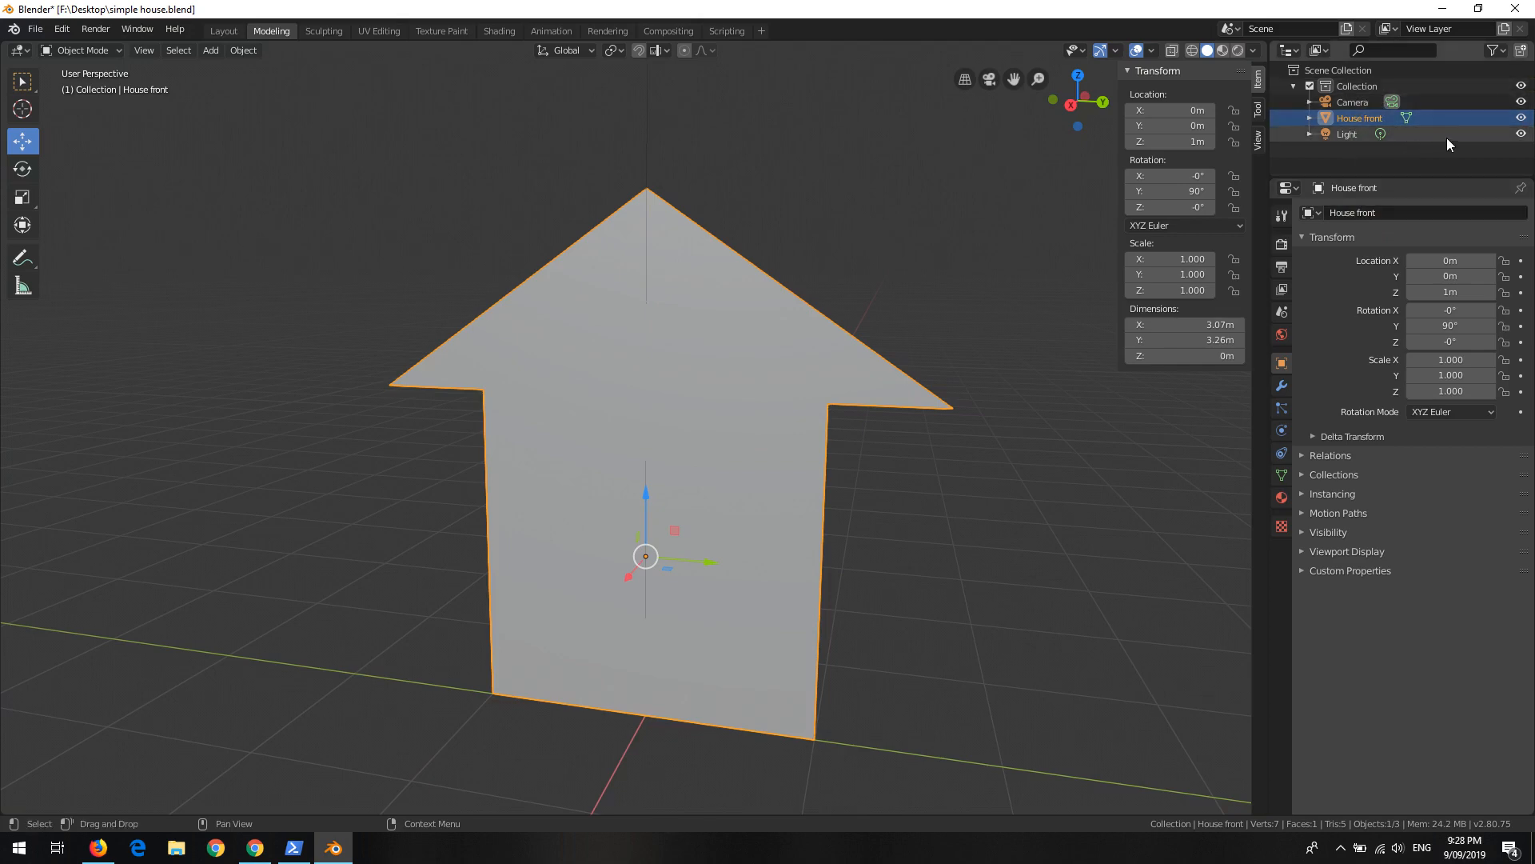
Step: Hide the House front object in the scene and show it again
scroll(851, 291, "down", 5)
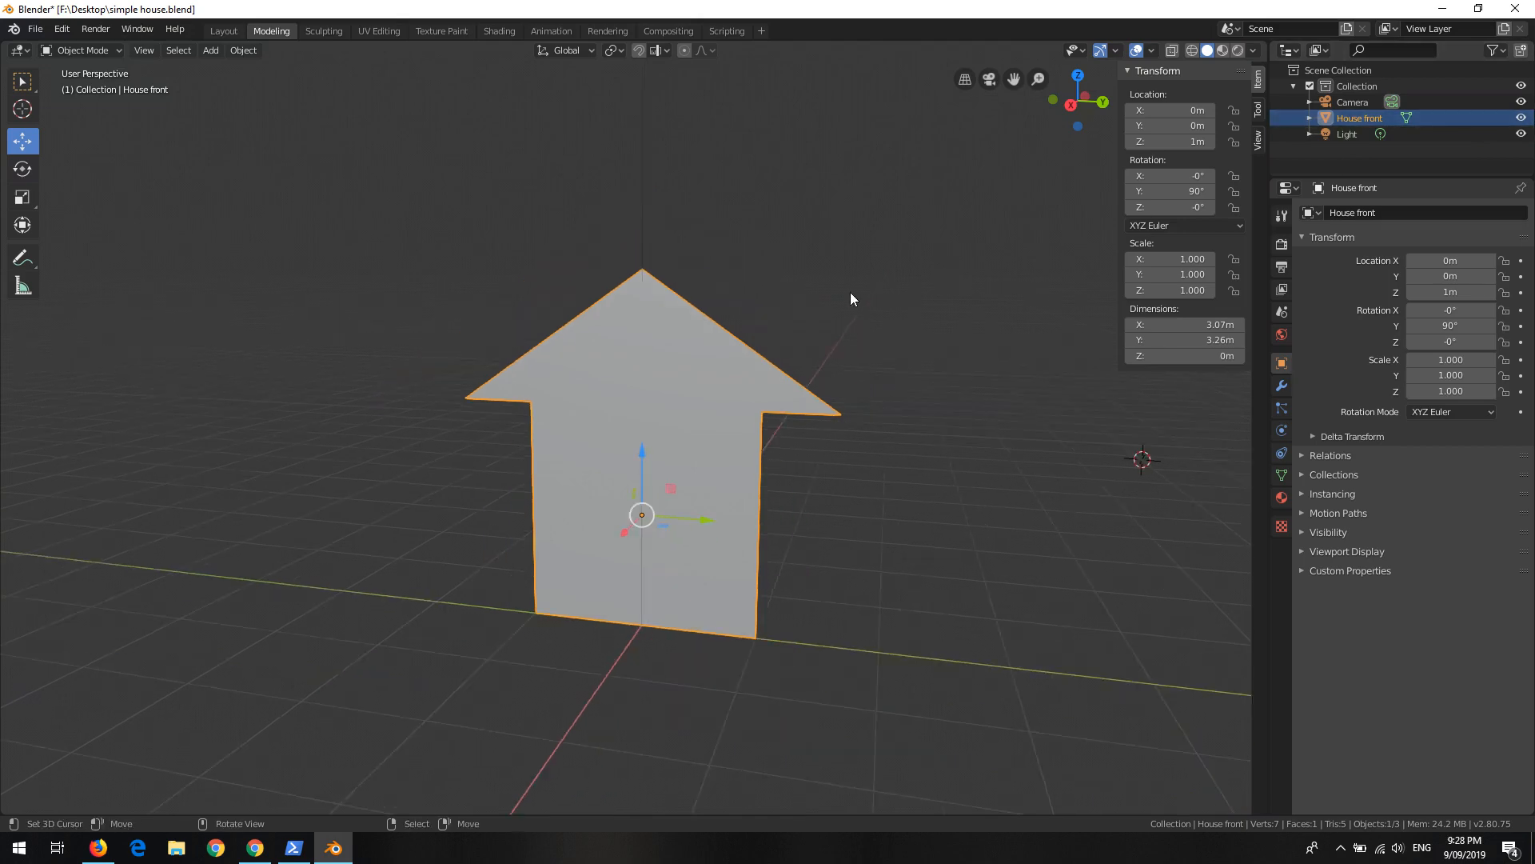
scroll(669, 321, "down", 3)
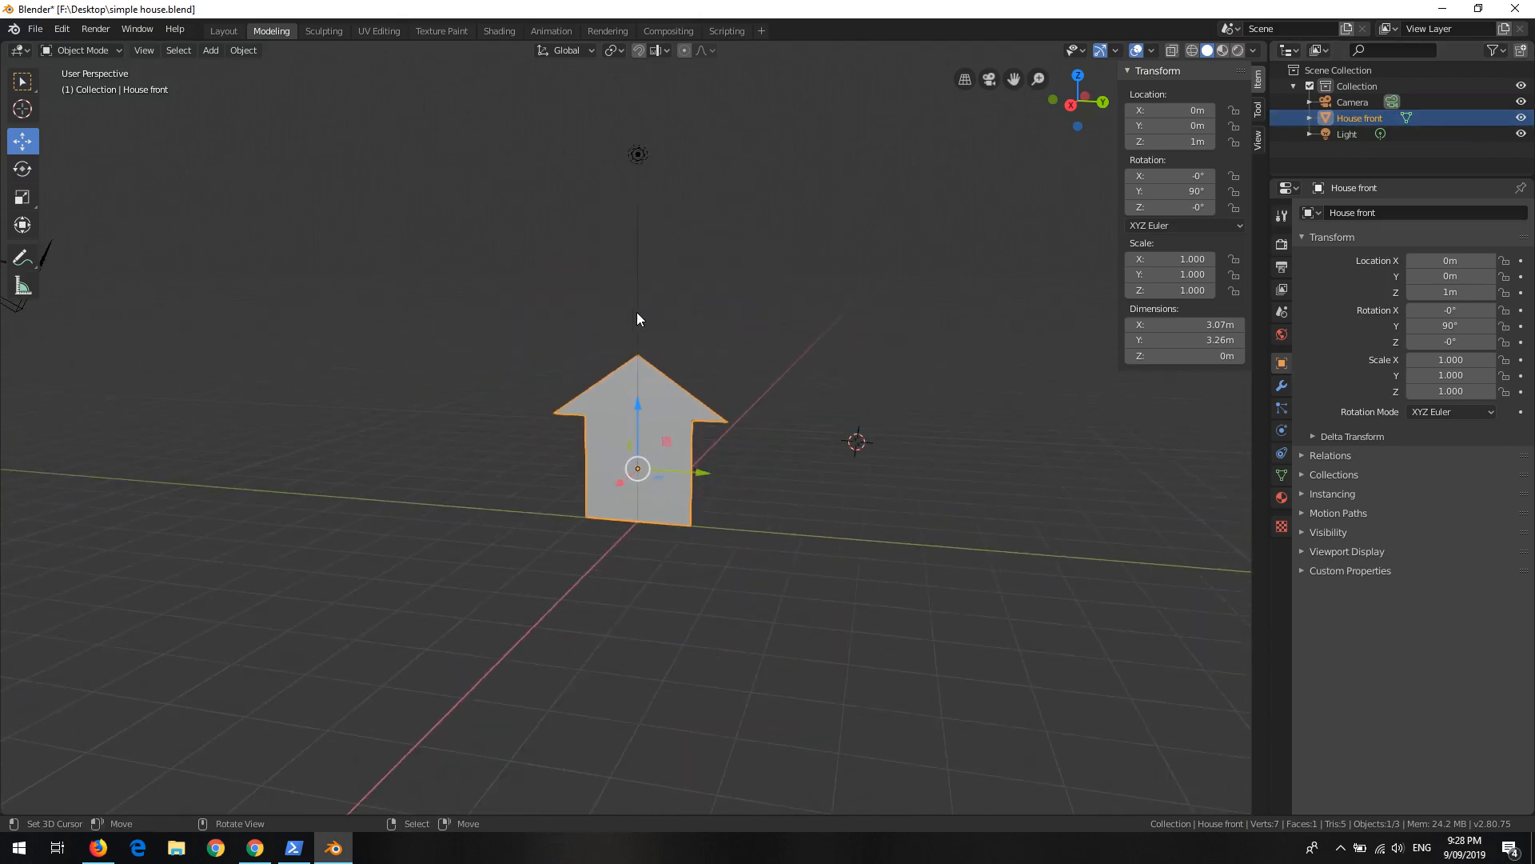
middle_click_drag(569, 313, 594, 343, "shift")
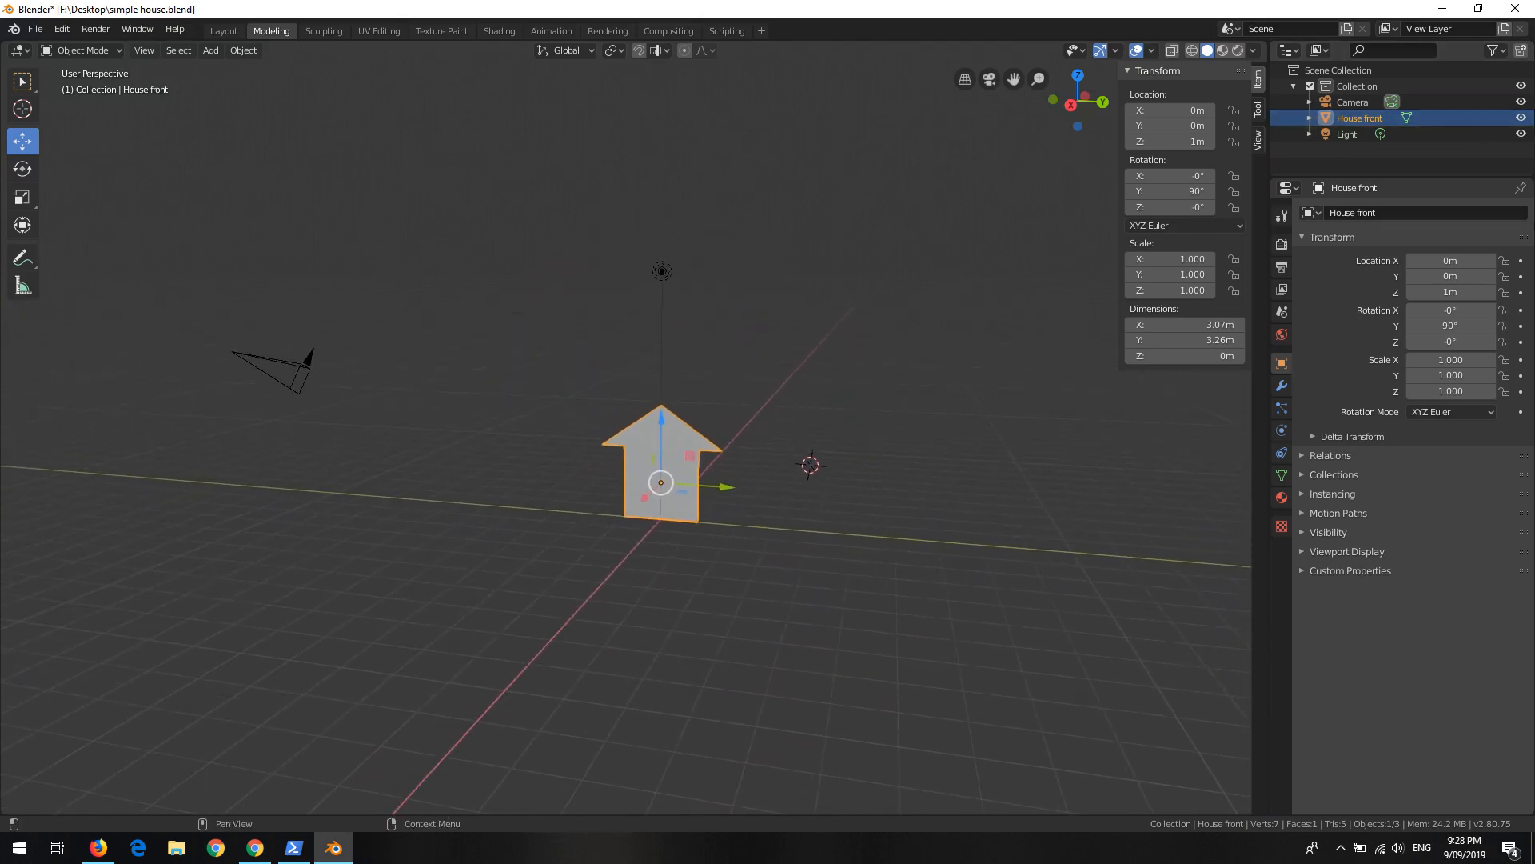
left_click(1518, 120)
left_click(1518, 119)
left_click(1518, 120)
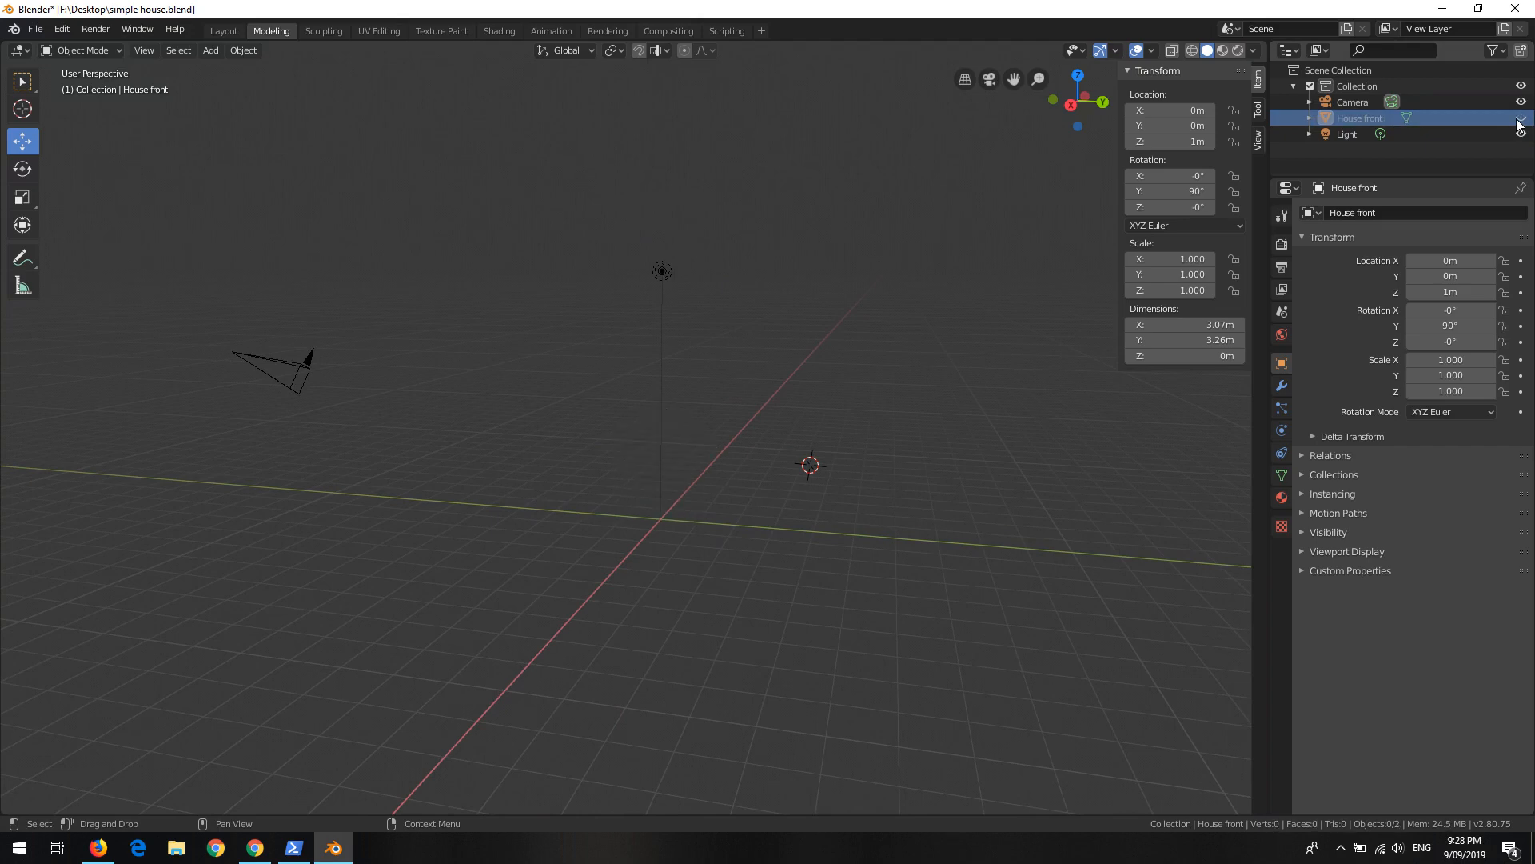
left_click(1518, 120)
Step: Toggle the visibility of the light and the camera off and back on
left_click(1520, 133)
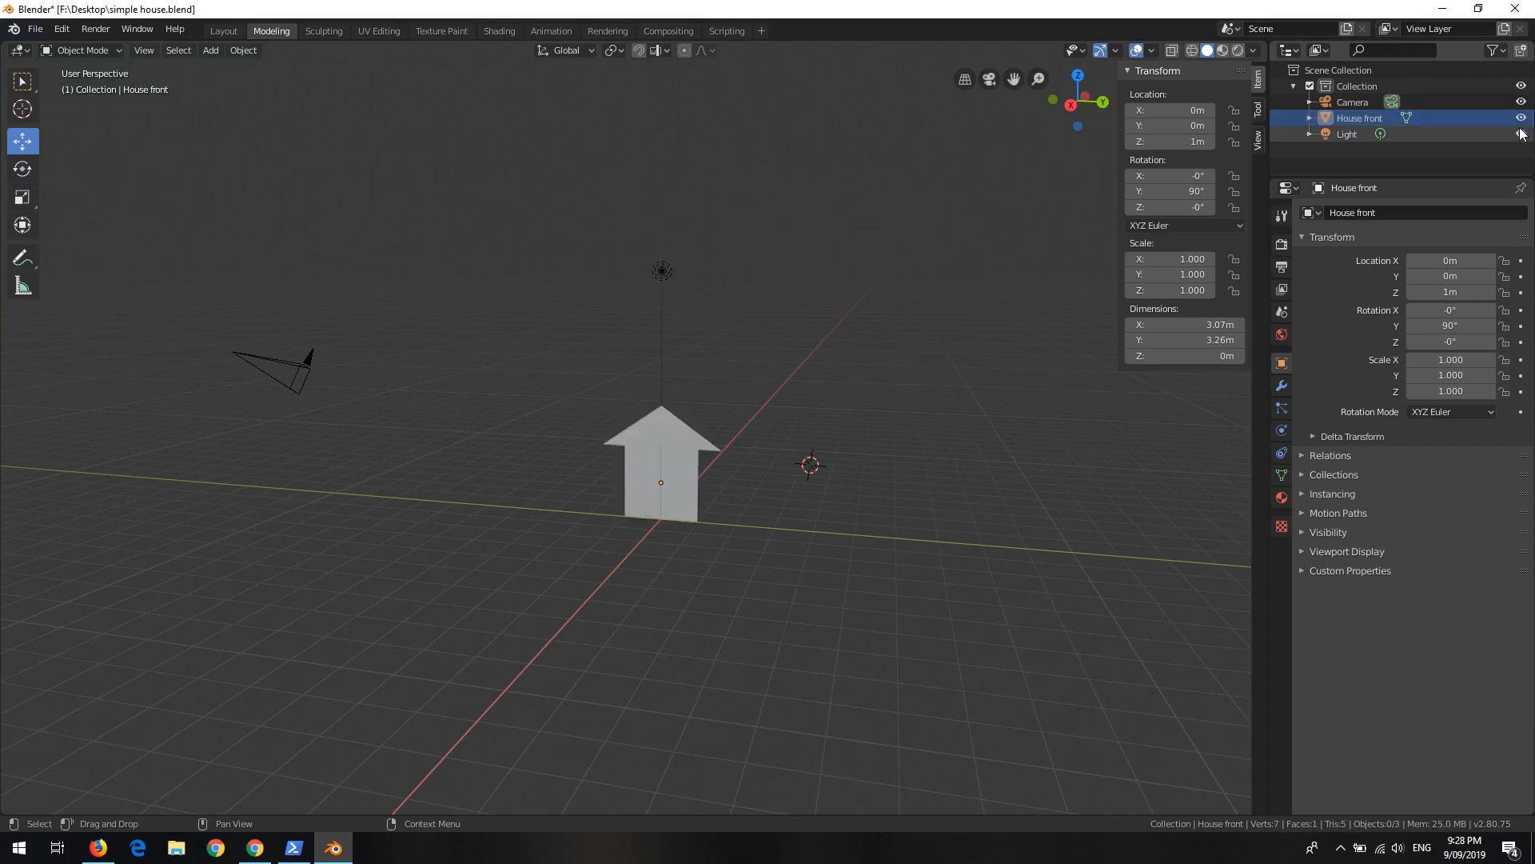
left_click(1521, 133)
left_click(1521, 134)
left_click(1521, 134)
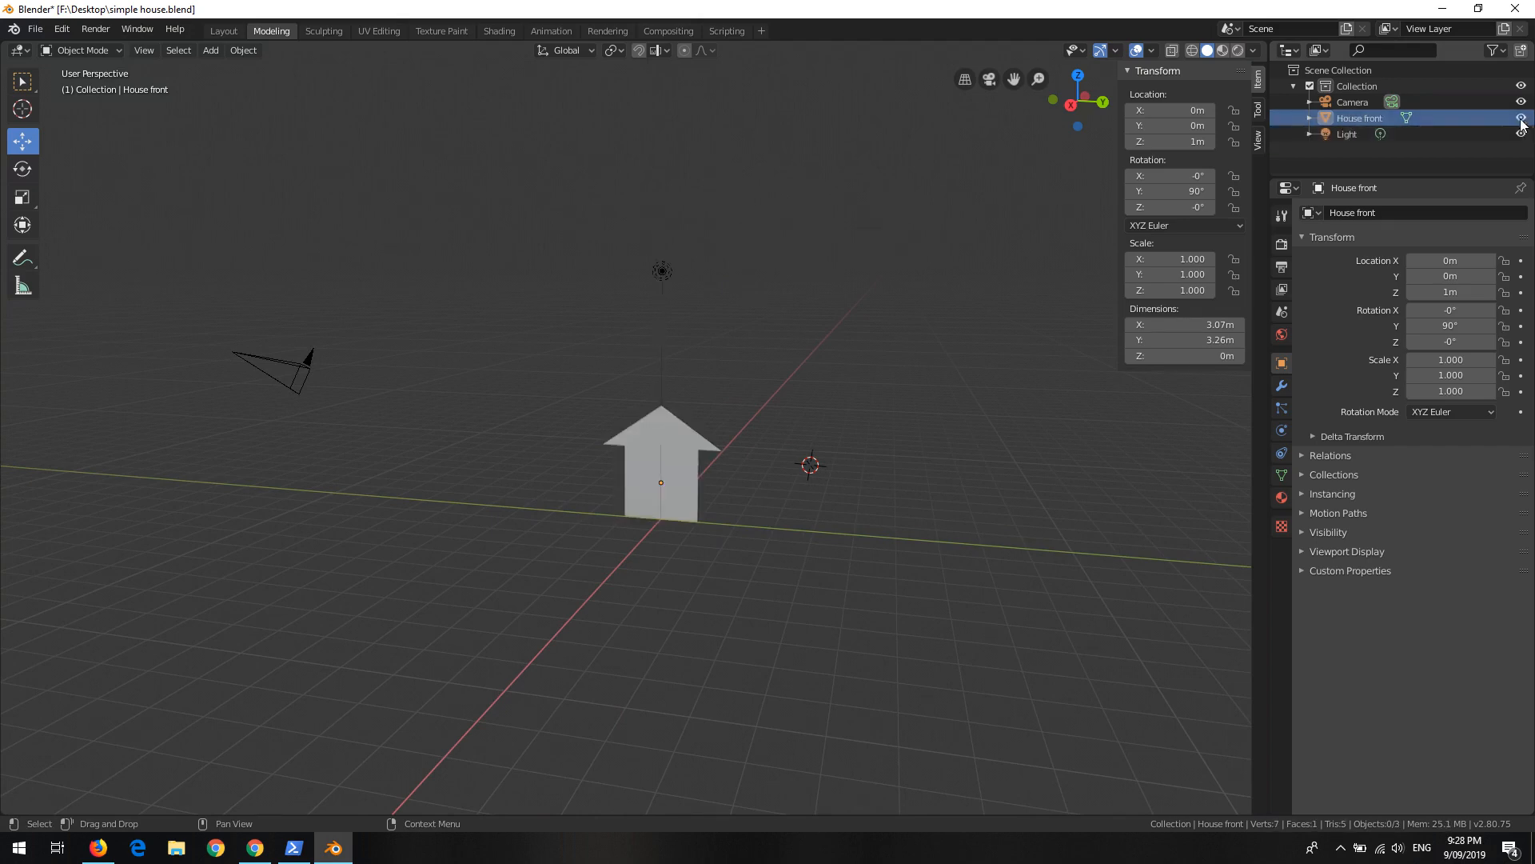
left_click(1522, 102)
left_click(1521, 102)
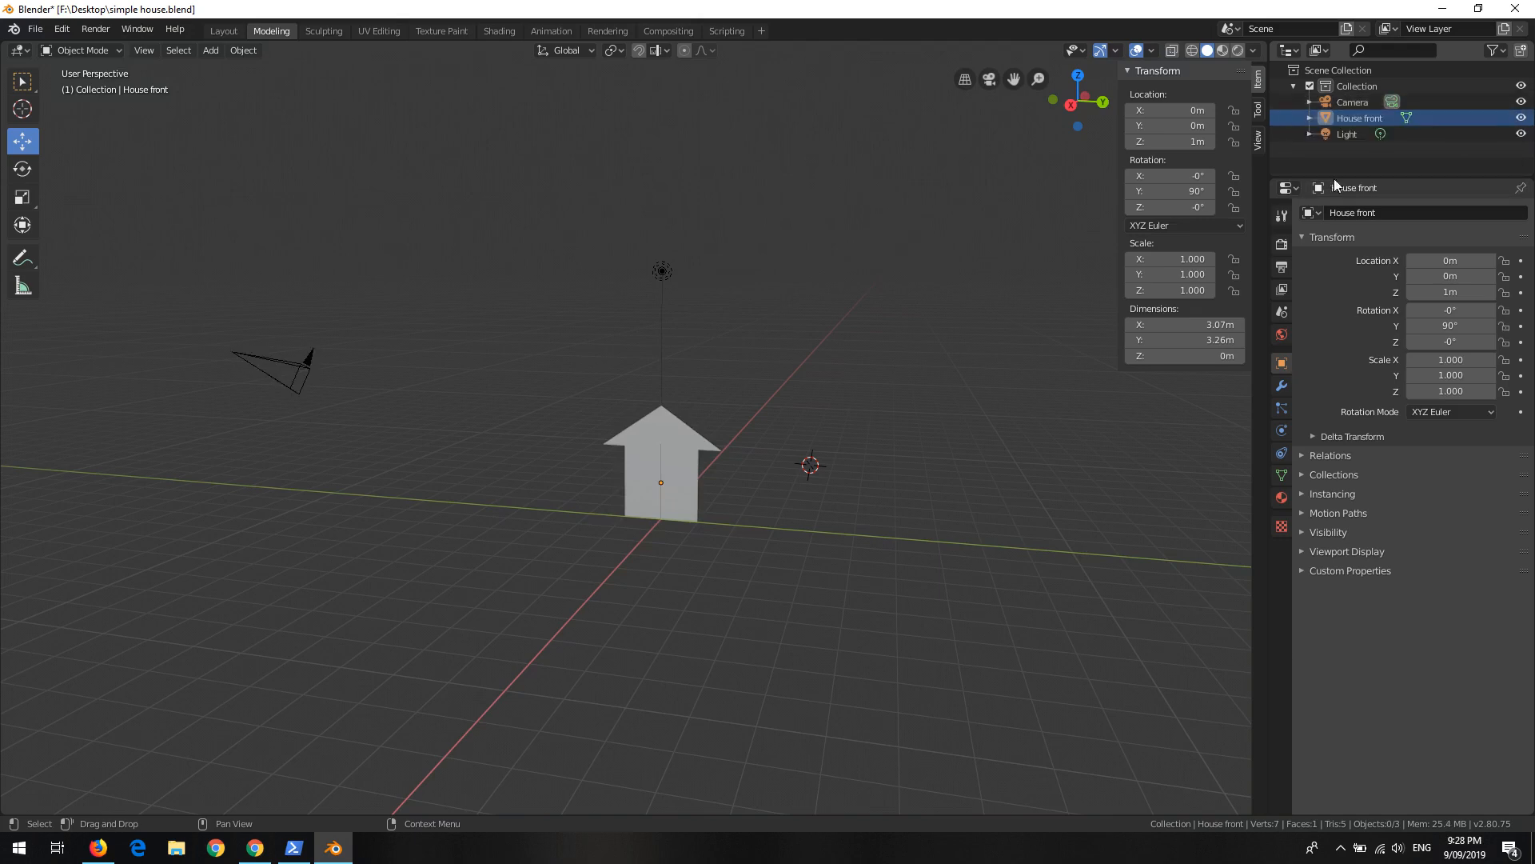
Step: Select the house front in the viewport and create a new material for it
scroll(684, 373, "up", 1)
scroll(684, 367, "up", 4)
scroll(799, 512, "up", 3)
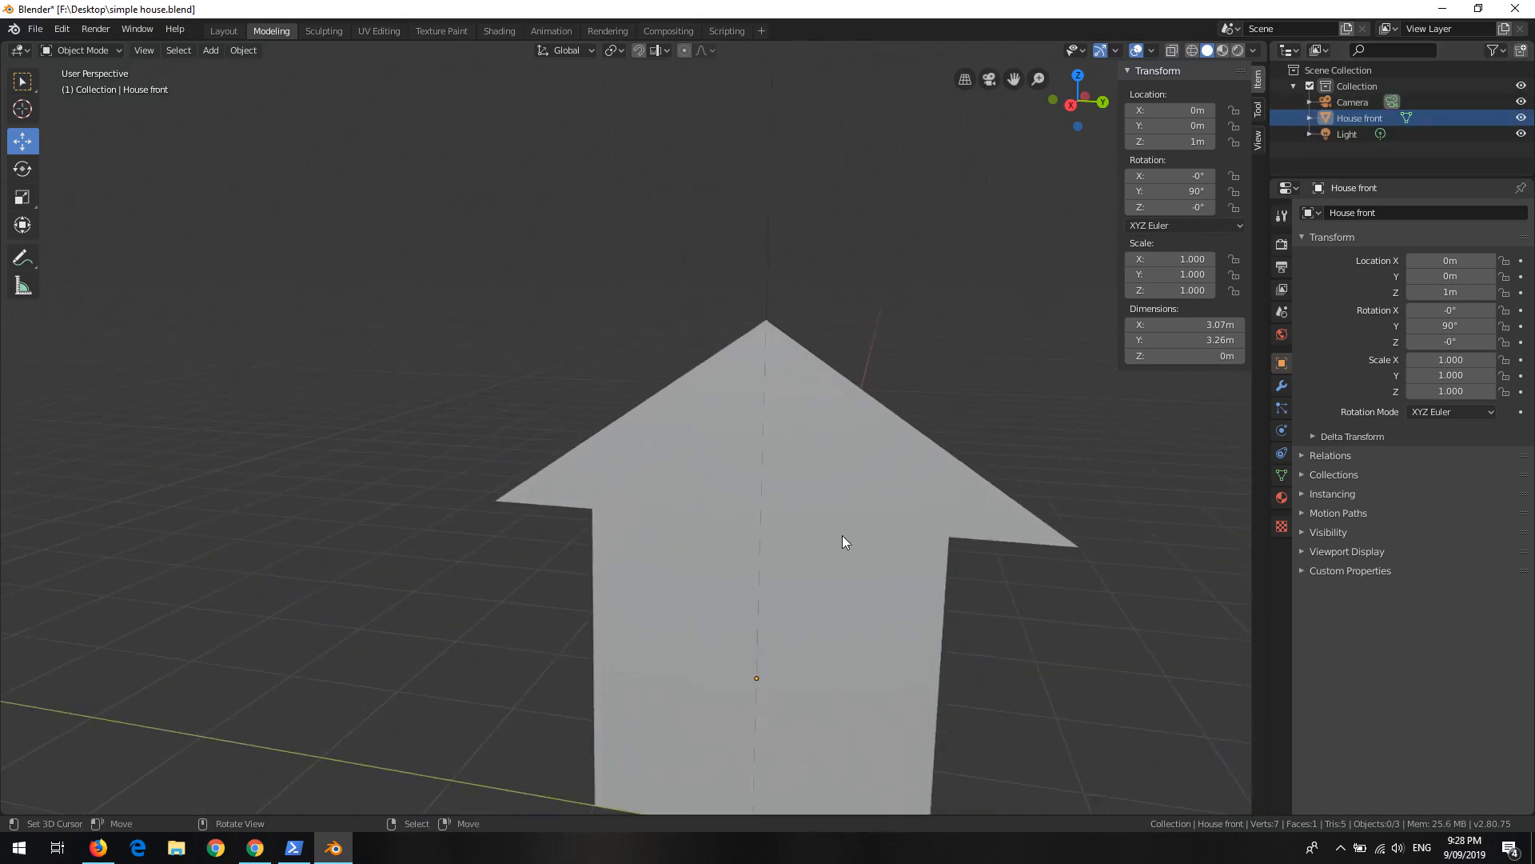
scroll(808, 564, "down", 1)
middle_click_drag(808, 564, 670, 463)
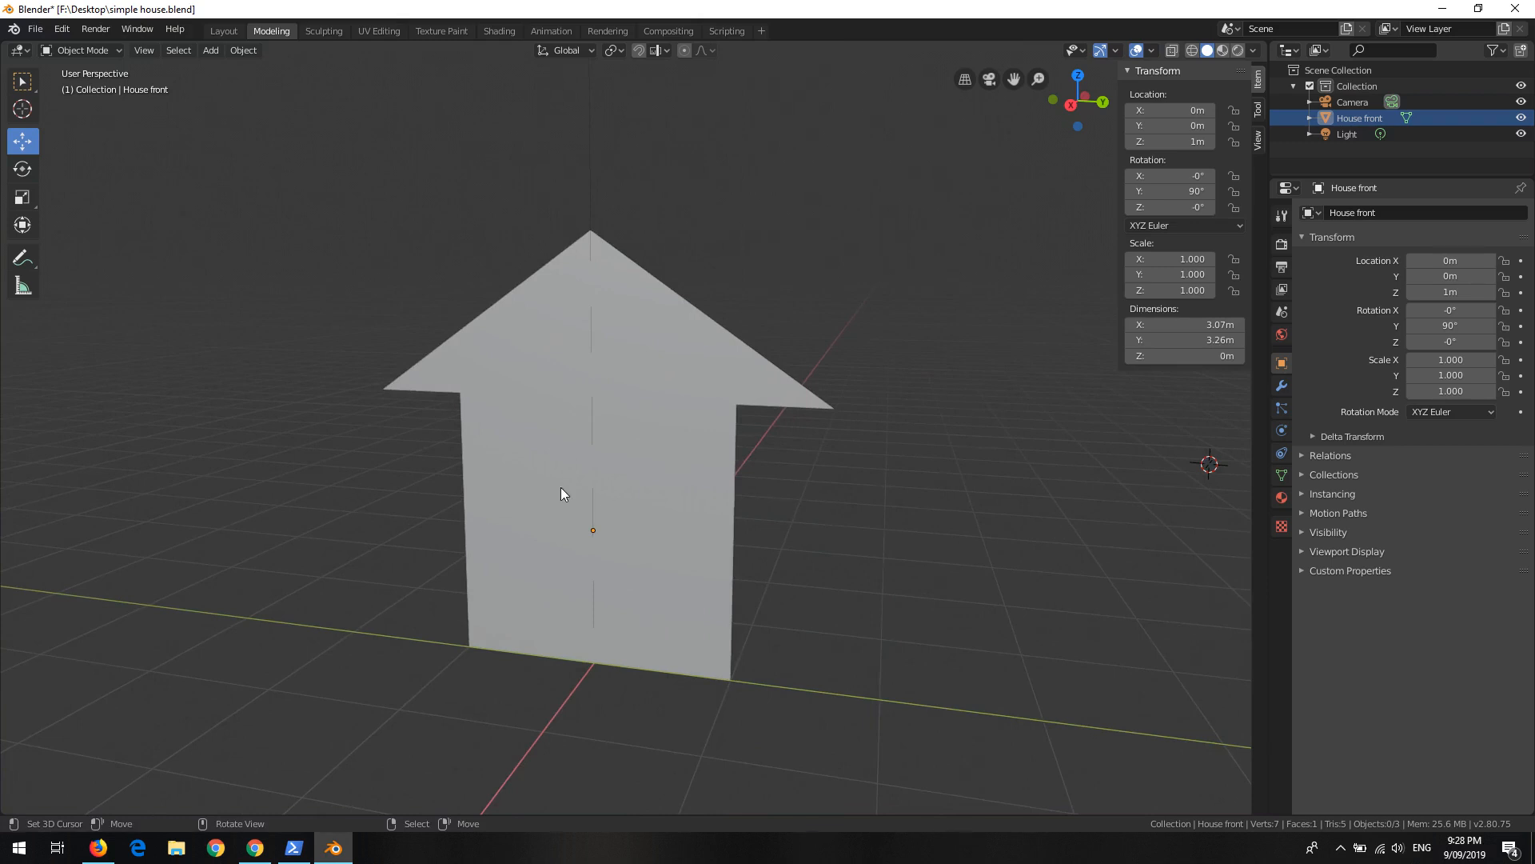
middle_click_drag(560, 487, 625, 472)
left_click(660, 391)
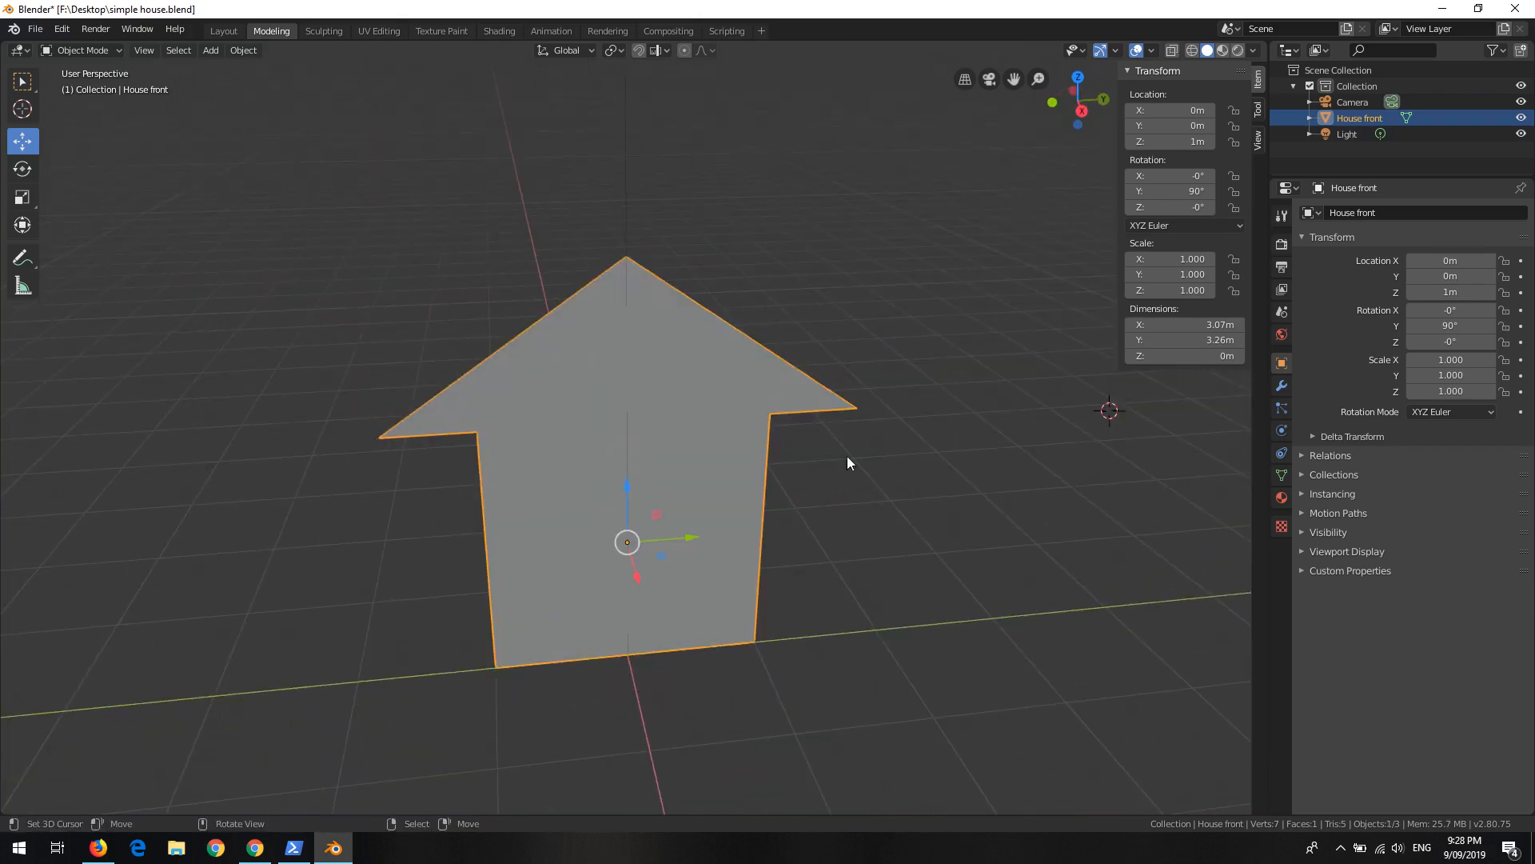
left_click(1282, 497)
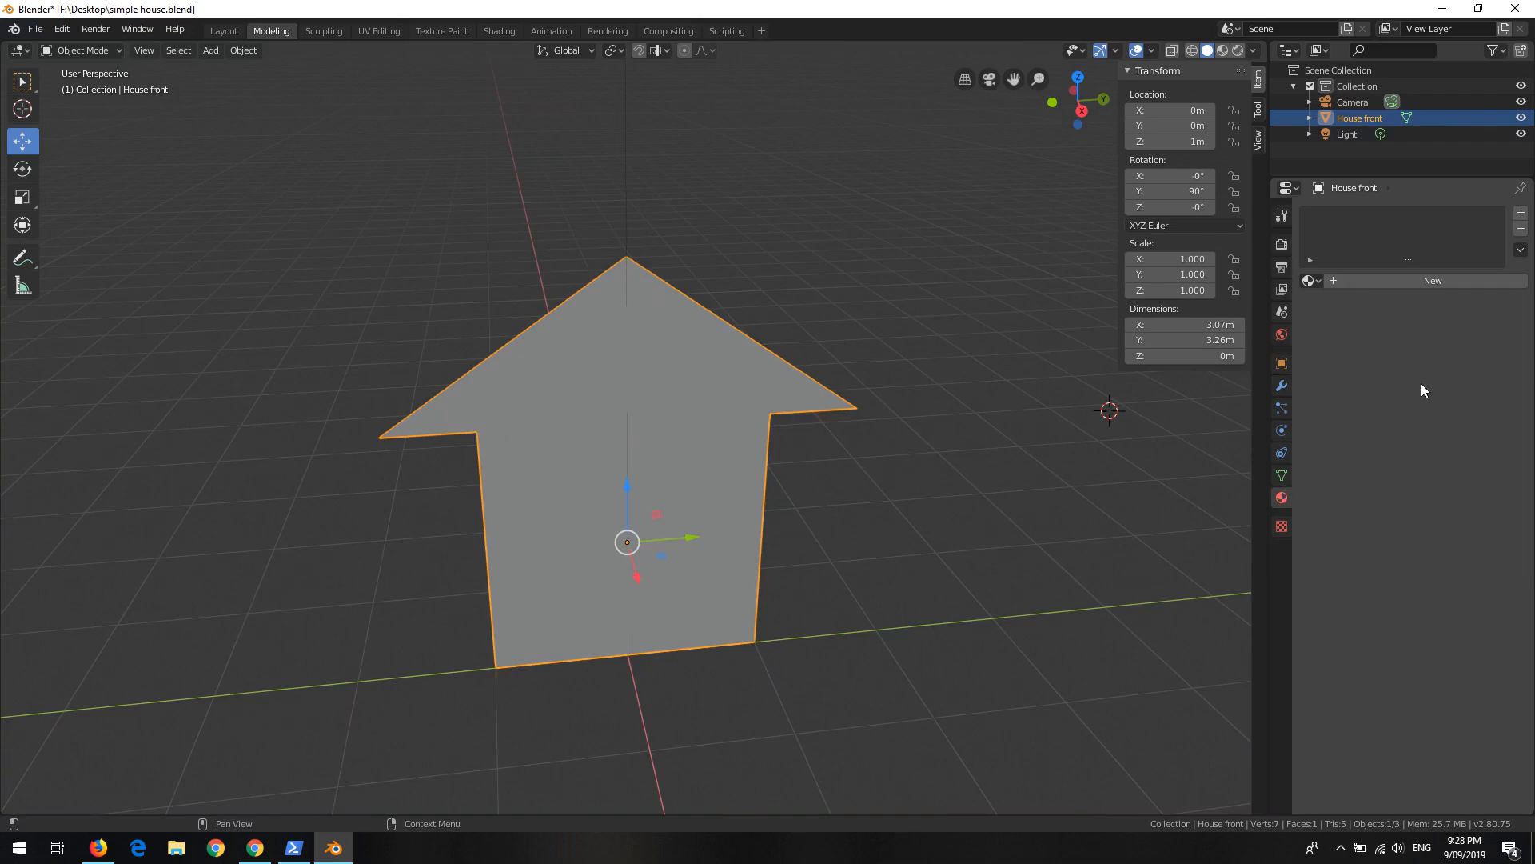
left_click(1436, 282)
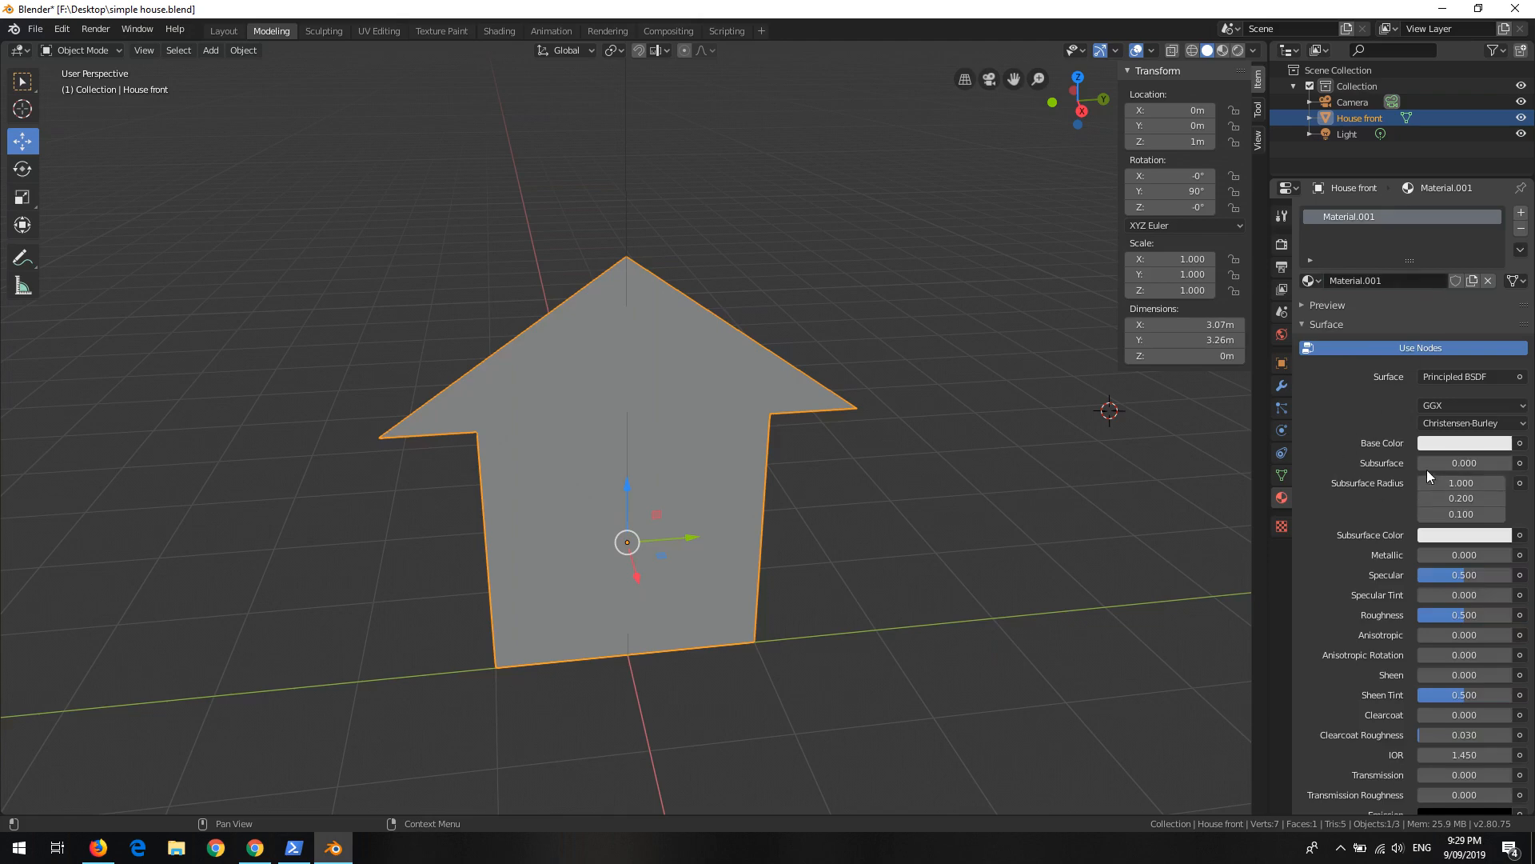
Step: Set the new material's base color to orange and switch the viewport to material preview shading
left_click(1446, 443)
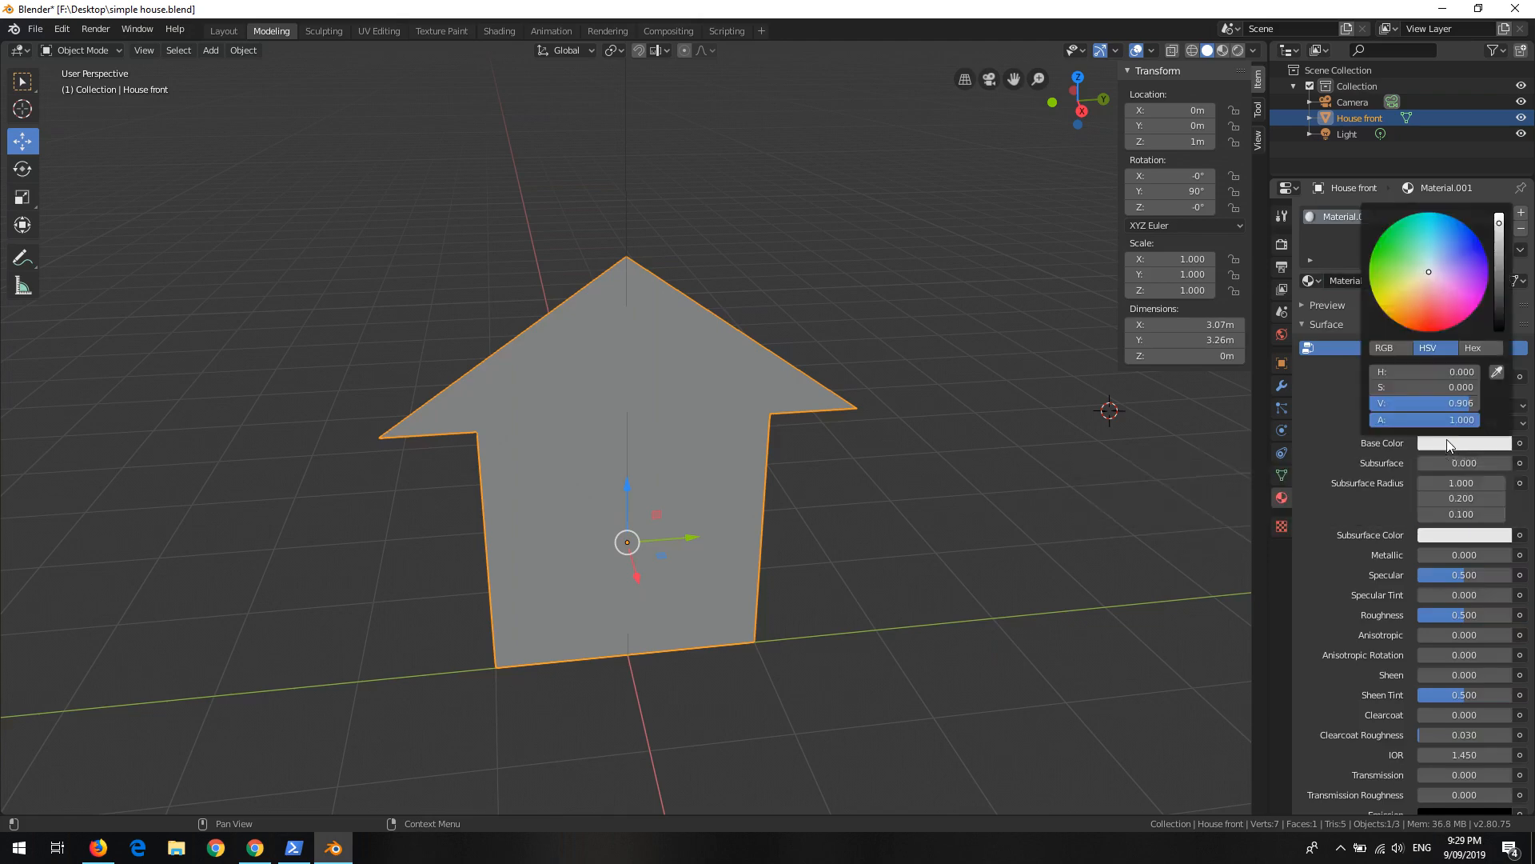
mouse_move(1431, 270)
left_mouse_down()
mouse_move(1431, 315)
mouse_move(1390, 284)
mouse_move(1429, 234)
mouse_move(1467, 272)
mouse_move(1397, 312)
left_mouse_up()
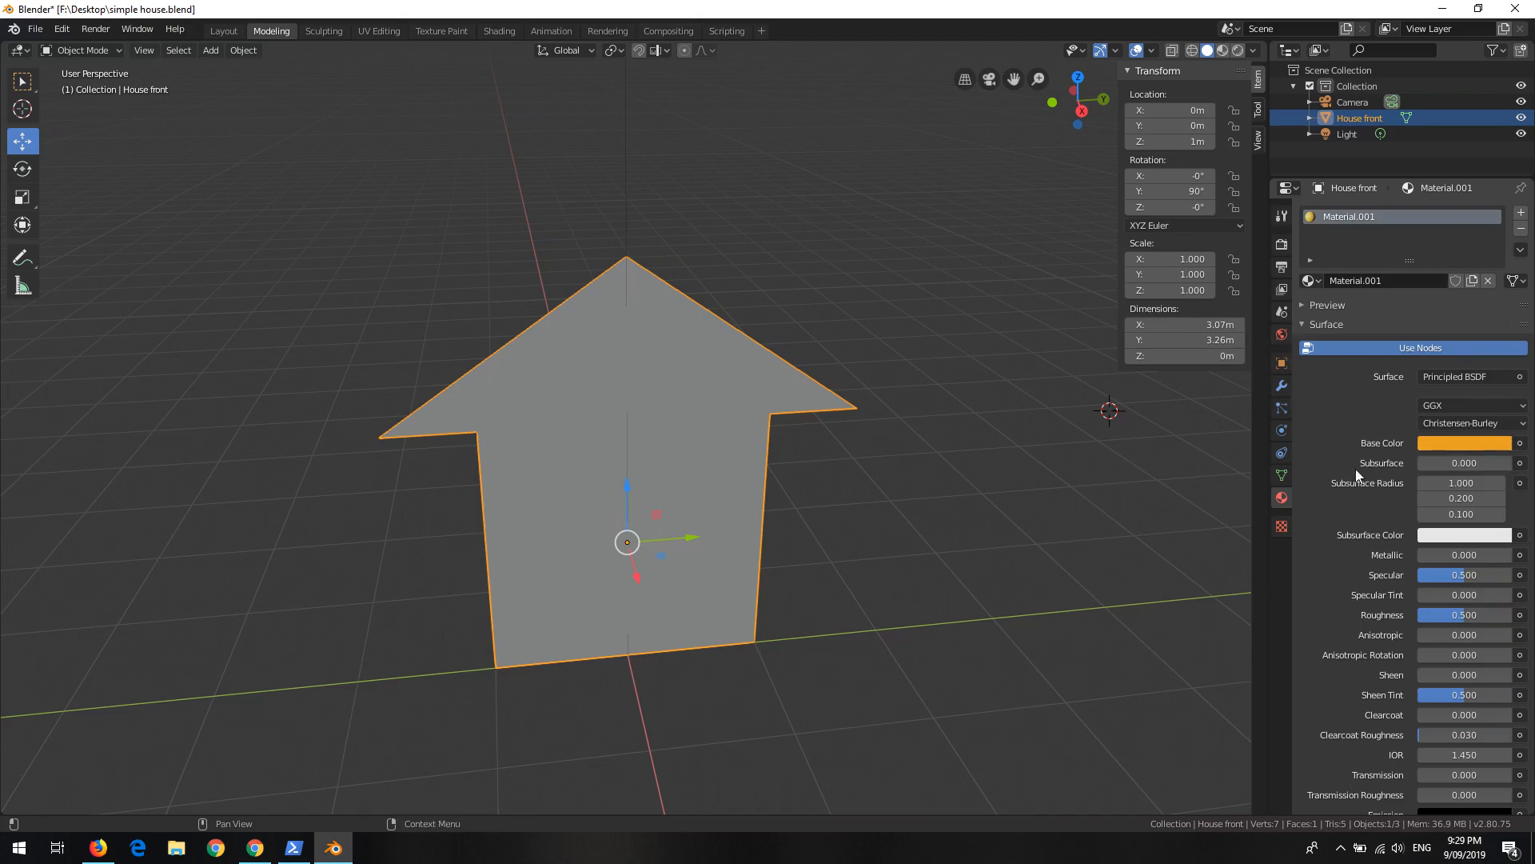
left_click(1222, 51)
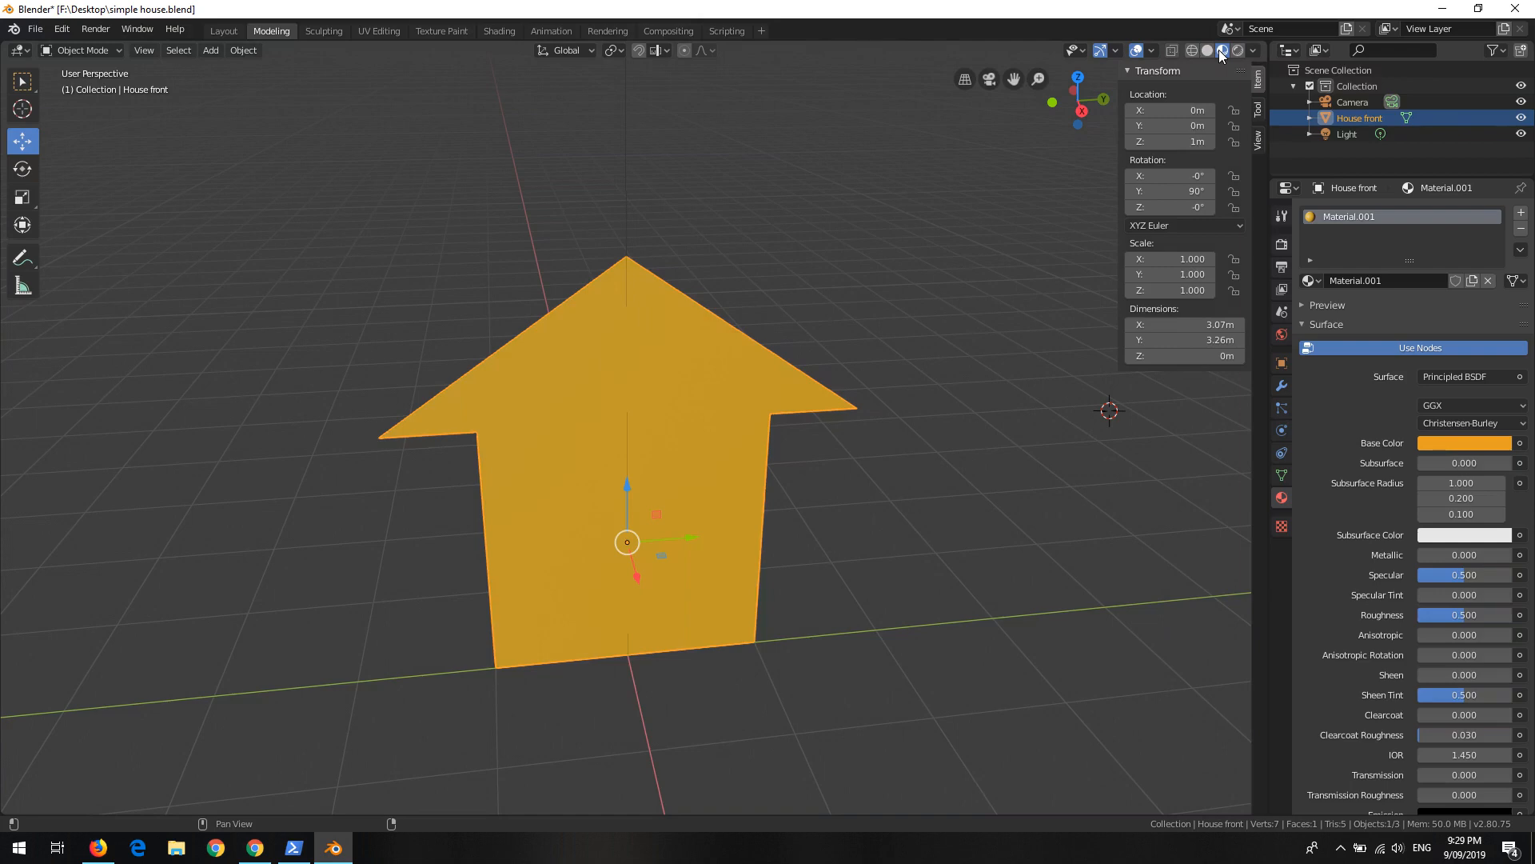
scroll(640, 459, "up", 1)
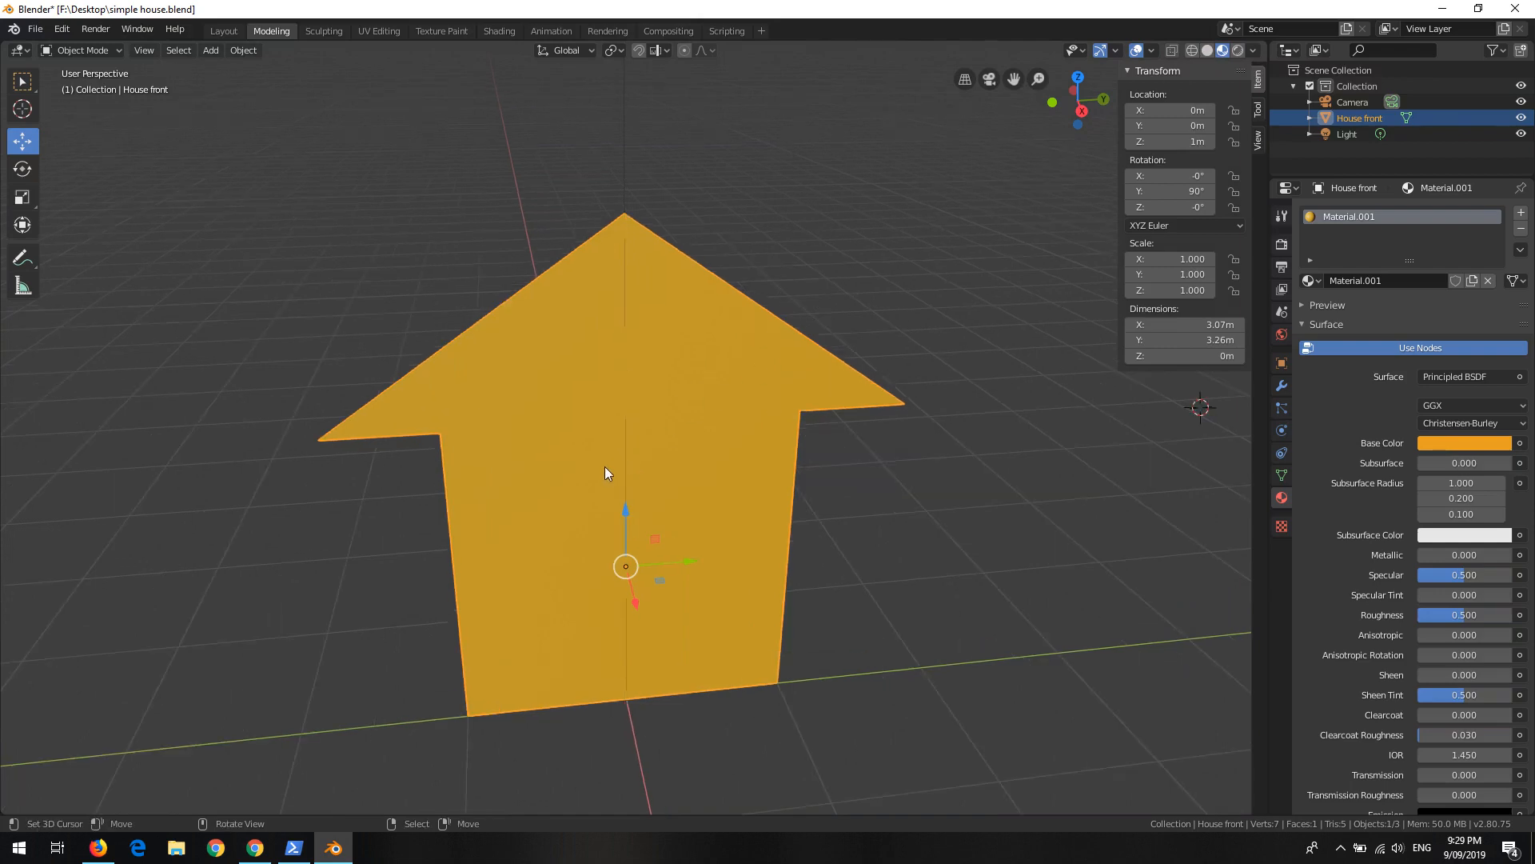
mouse_move(604, 467)
middle_mouse_down()
mouse_move(811, 447)
mouse_move(651, 455)
mouse_move(645, 308)
mouse_move(604, 425)
mouse_move(565, 464)
mouse_move(526, 446)
mouse_move(723, 449)
mouse_move(824, 375)
middle_mouse_up()
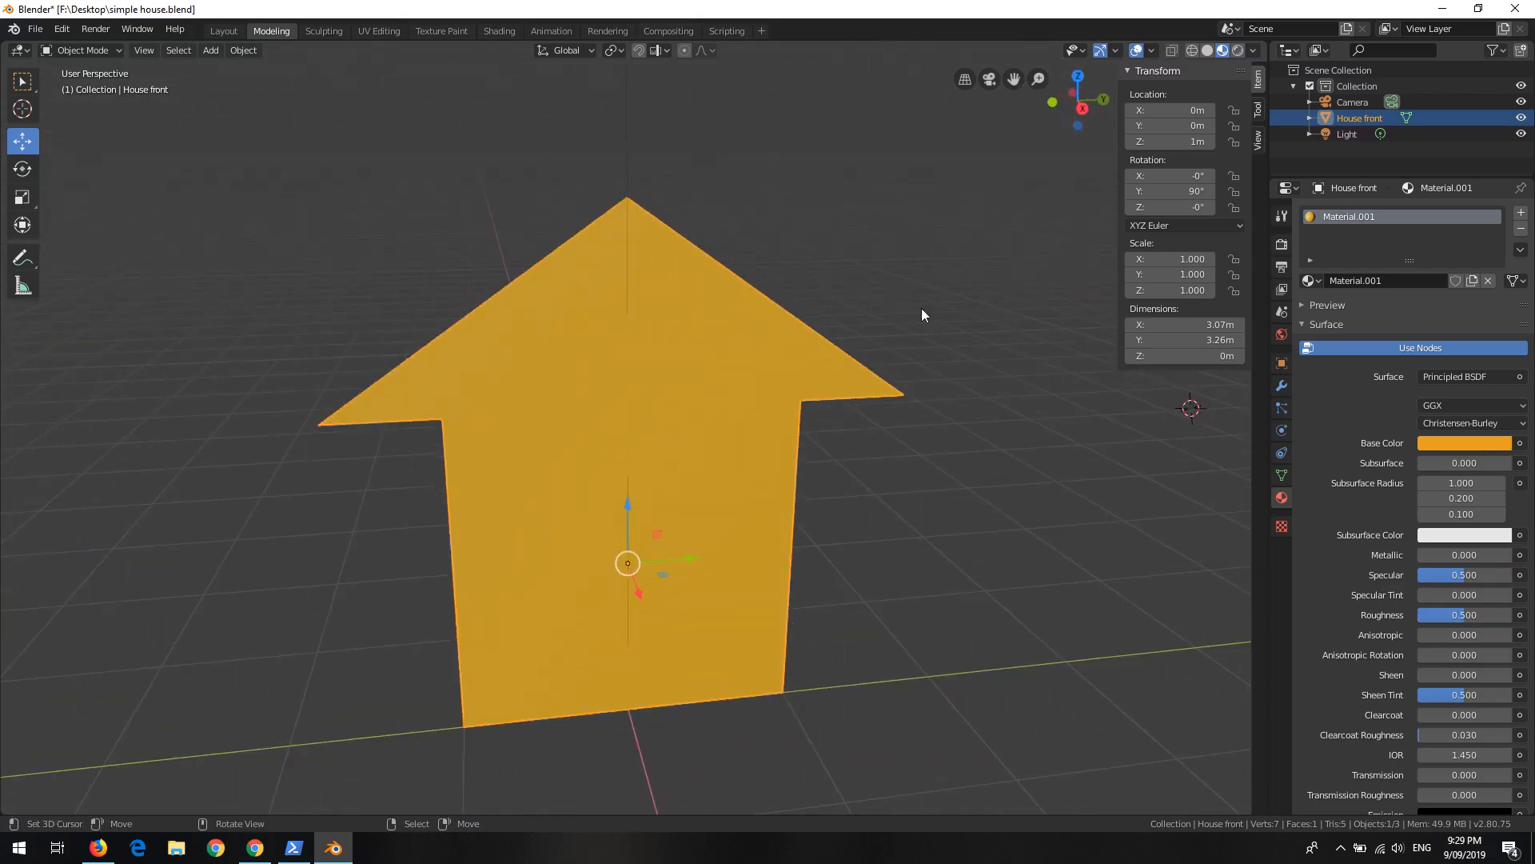
Step: Compare the house front in solid shading and in material preview shading from different angles
left_click(1209, 49)
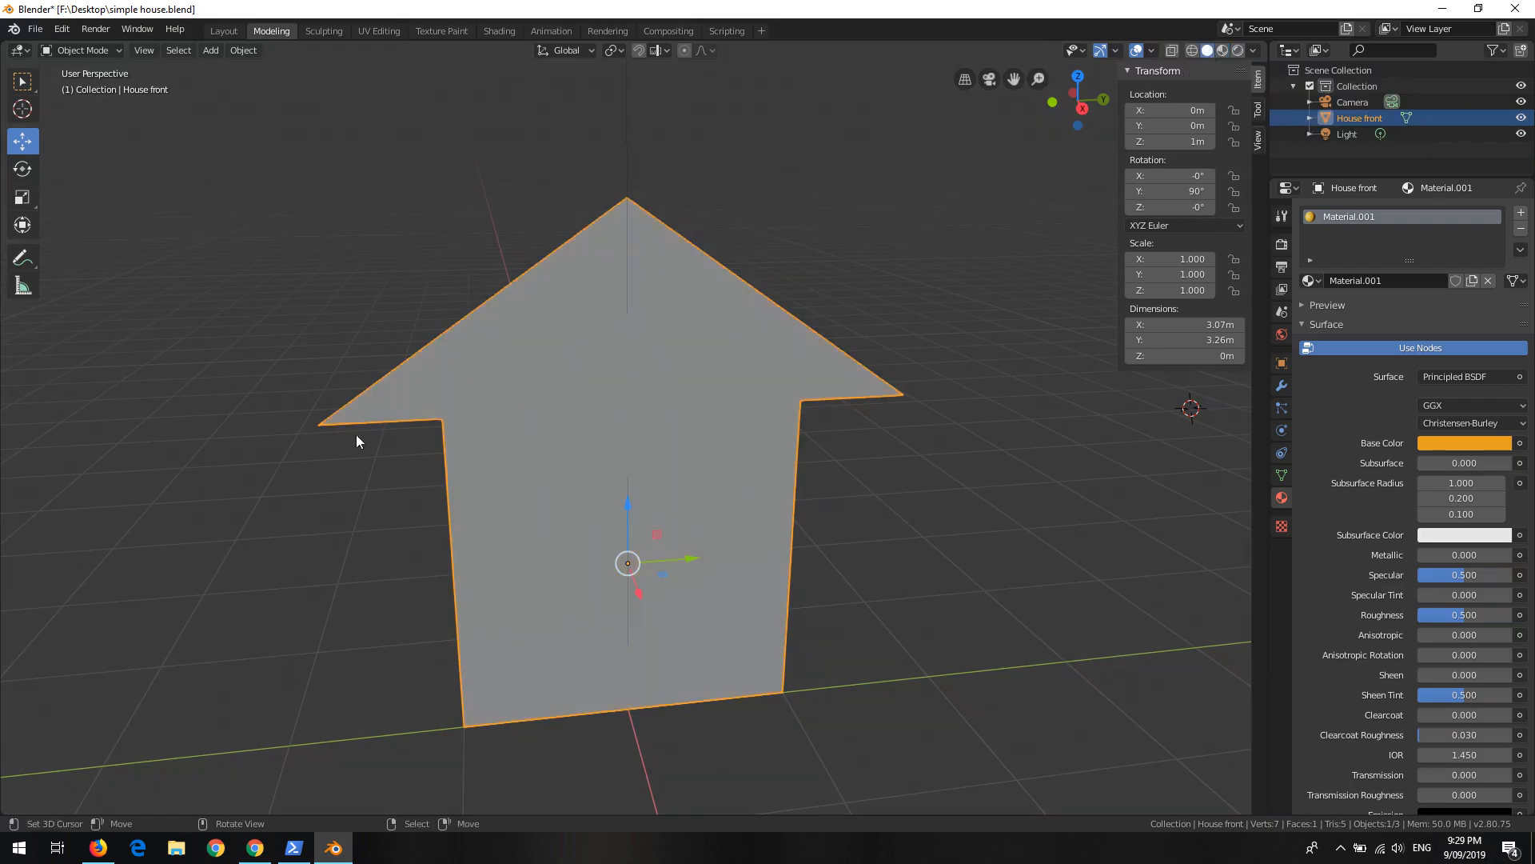
mouse_move(578, 485)
middle_mouse_down()
mouse_move(722, 461)
mouse_move(920, 336)
middle_mouse_up()
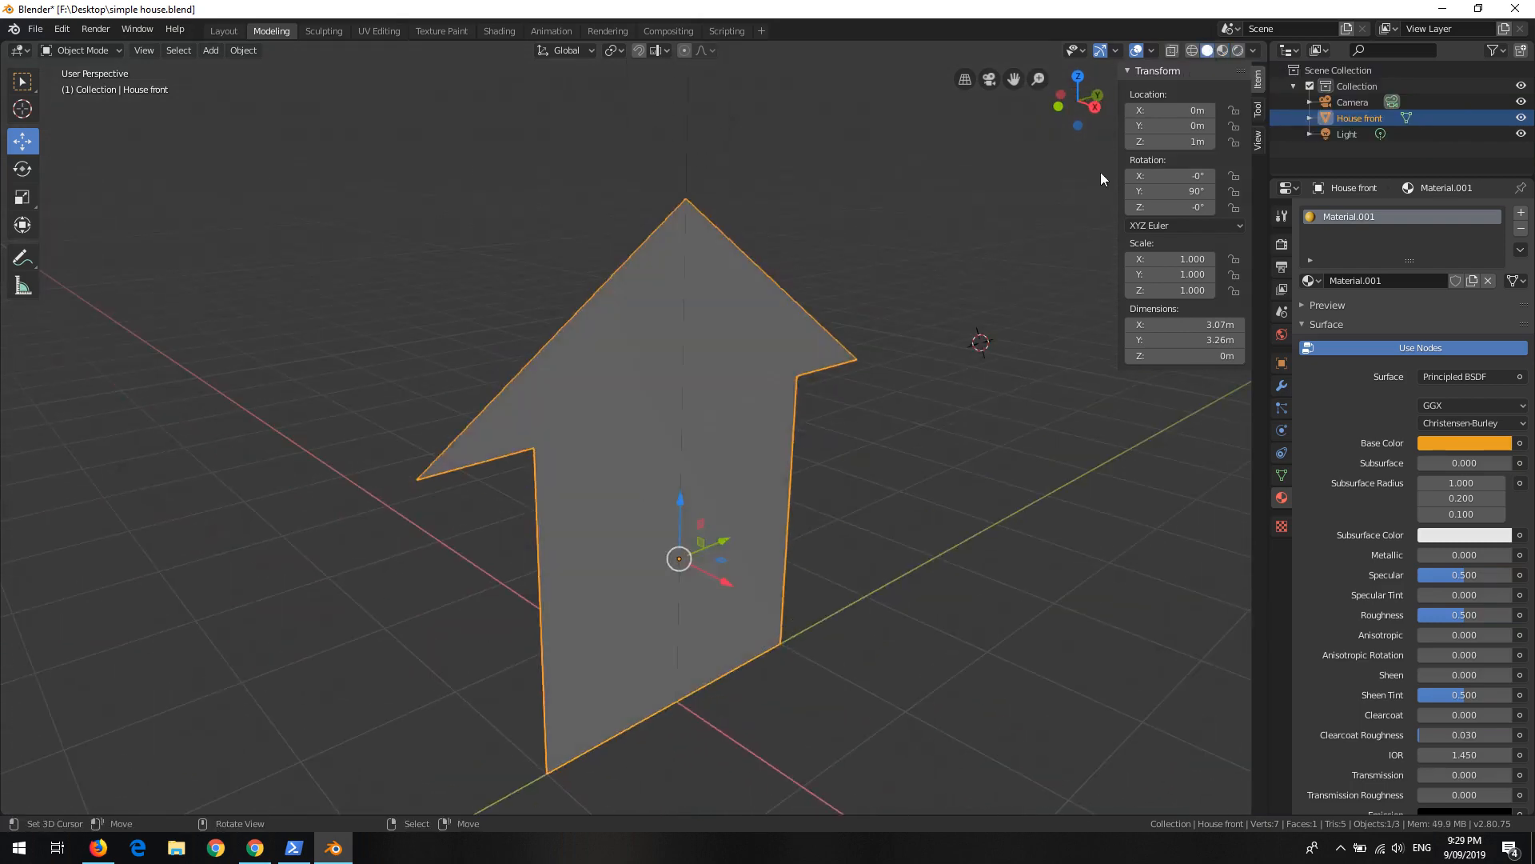
left_click(1221, 51)
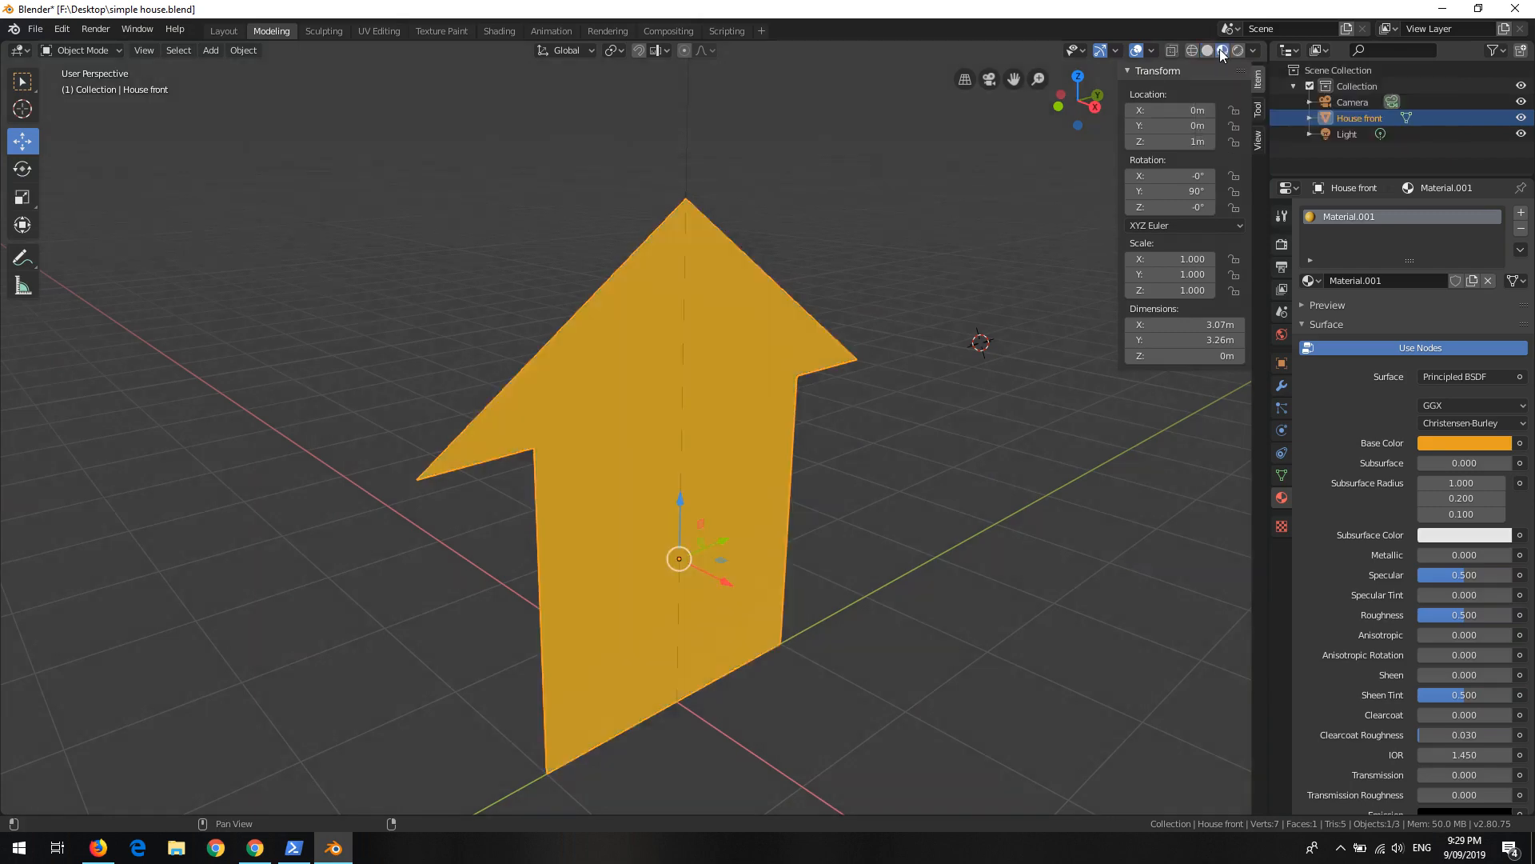
mouse_move(558, 478)
middle_mouse_down()
mouse_move(774, 427)
mouse_move(742, 445)
mouse_move(568, 425)
mouse_move(577, 367)
mouse_move(436, 368)
mouse_move(396, 425)
mouse_move(649, 429)
mouse_move(463, 445)
mouse_move(814, 406)
mouse_move(713, 429)
mouse_move(449, 396)
mouse_move(634, 427)
mouse_move(537, 427)
middle_mouse_up()
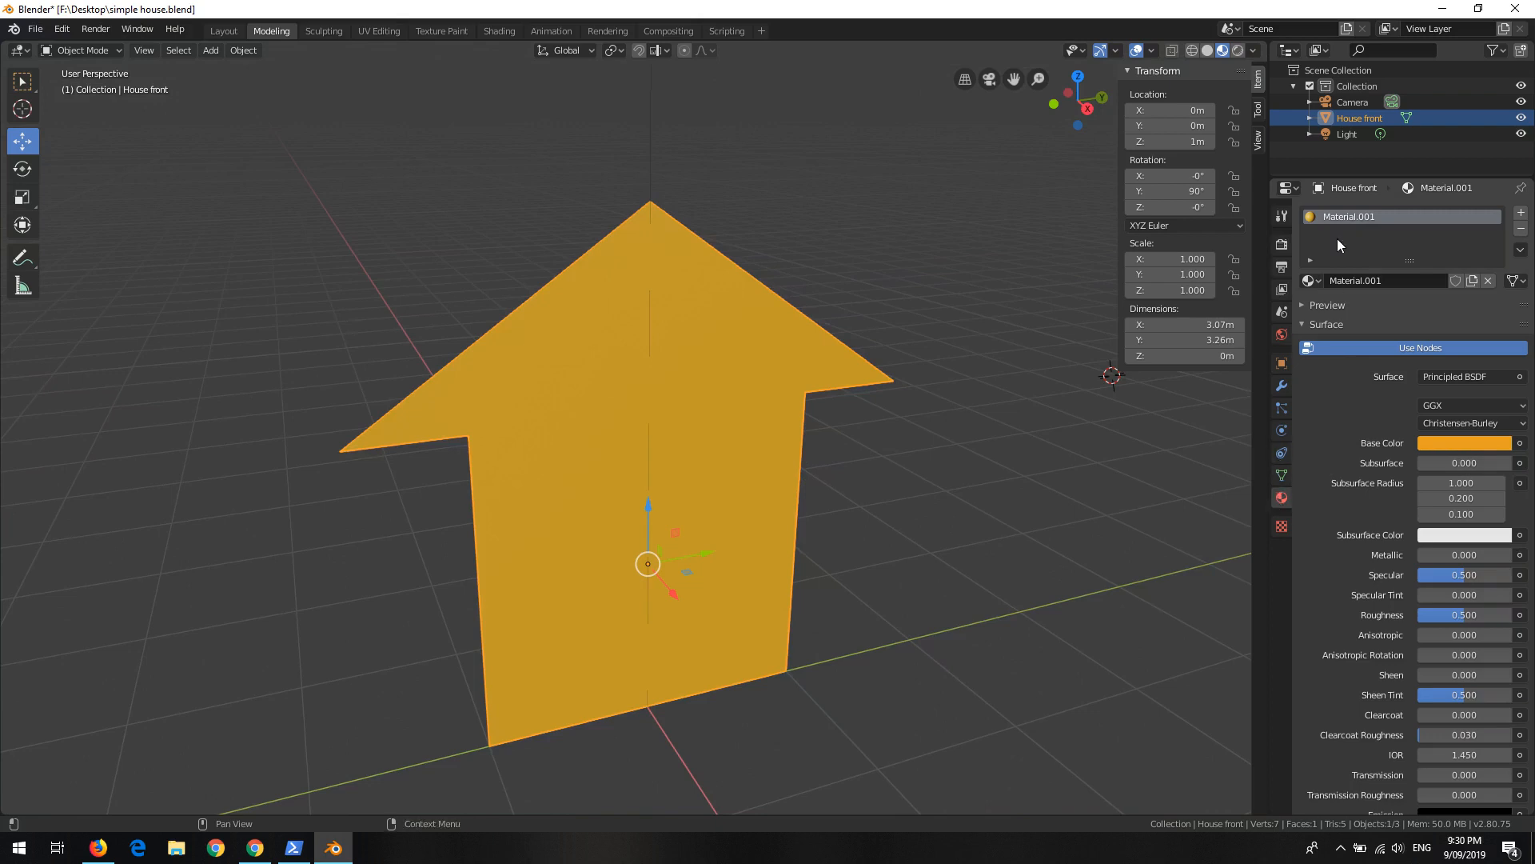
Step: Set the orange material's Specular to 0.142 and its Roughness to 0.683
double_click(1355, 218)
left_click(1379, 551)
left_click_drag(1462, 575, 1464, 616)
scroll(1443, 745, "down", 2)
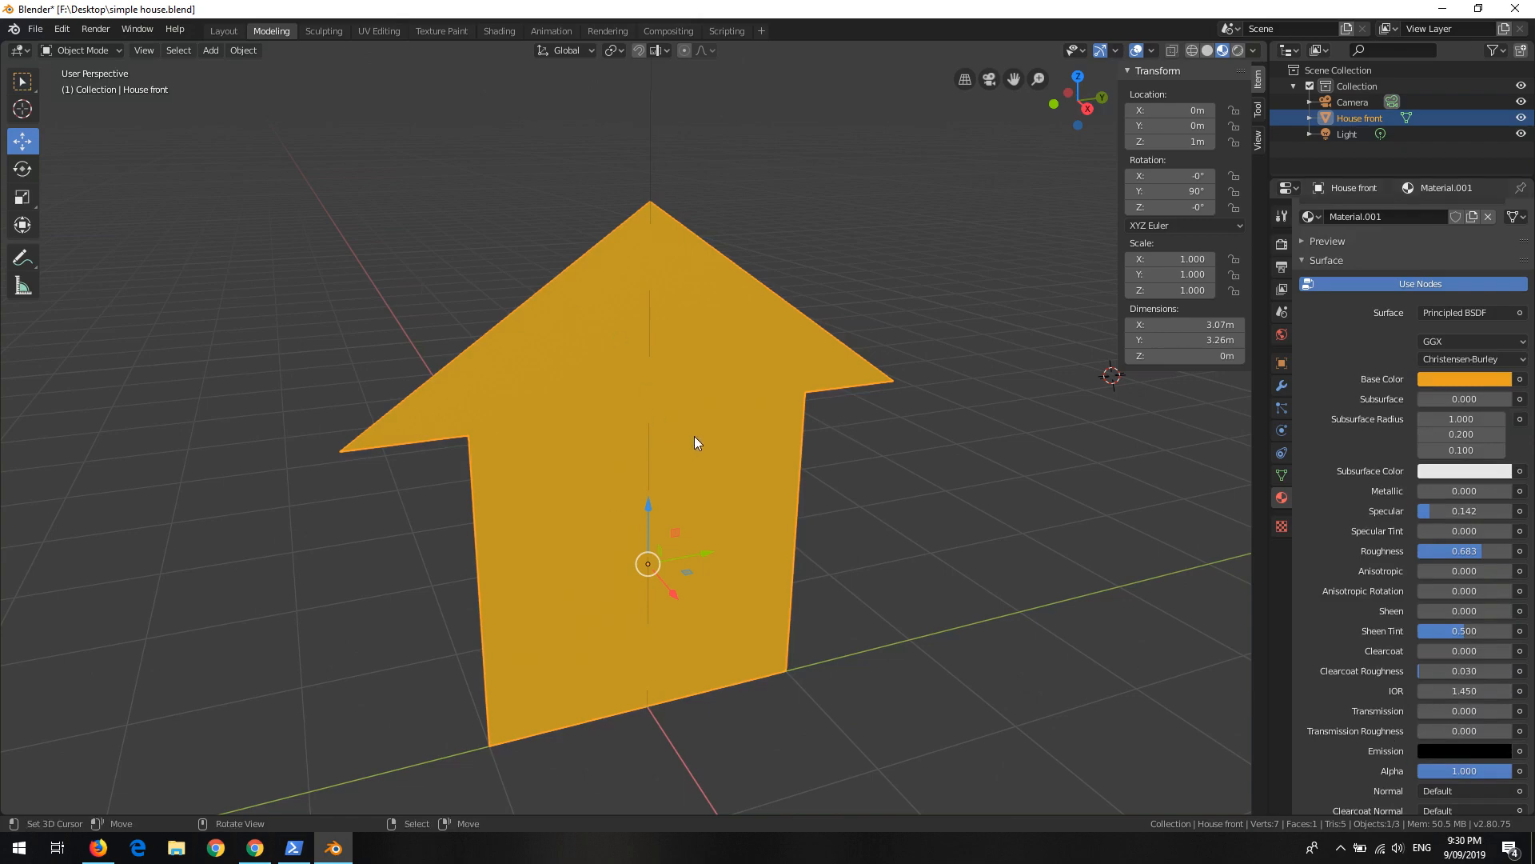
middle_click_drag(645, 409, 616, 353, "shift")
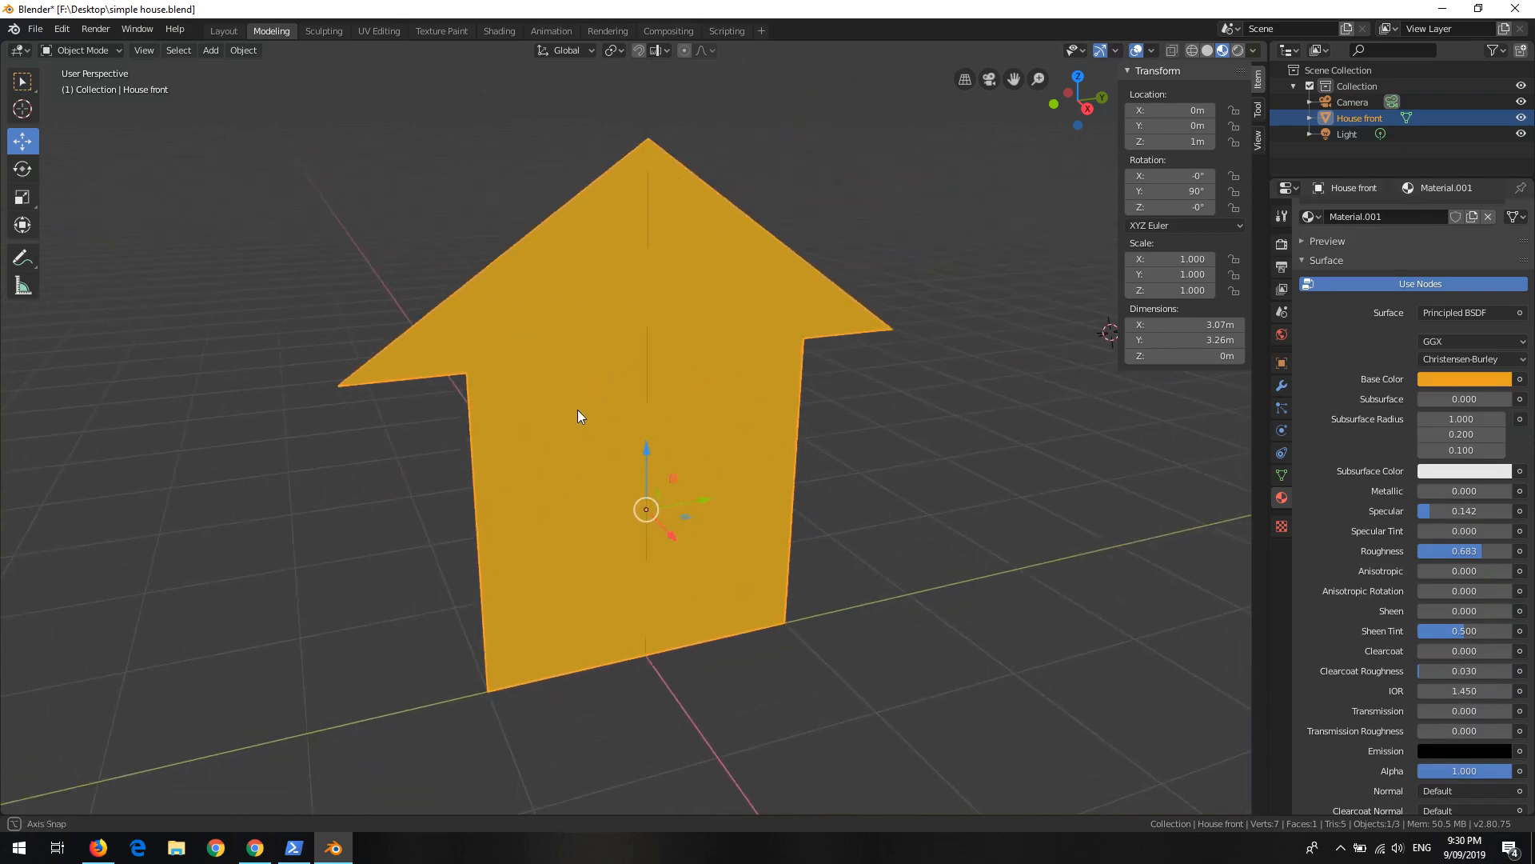
middle_click_drag(579, 414, 624, 414)
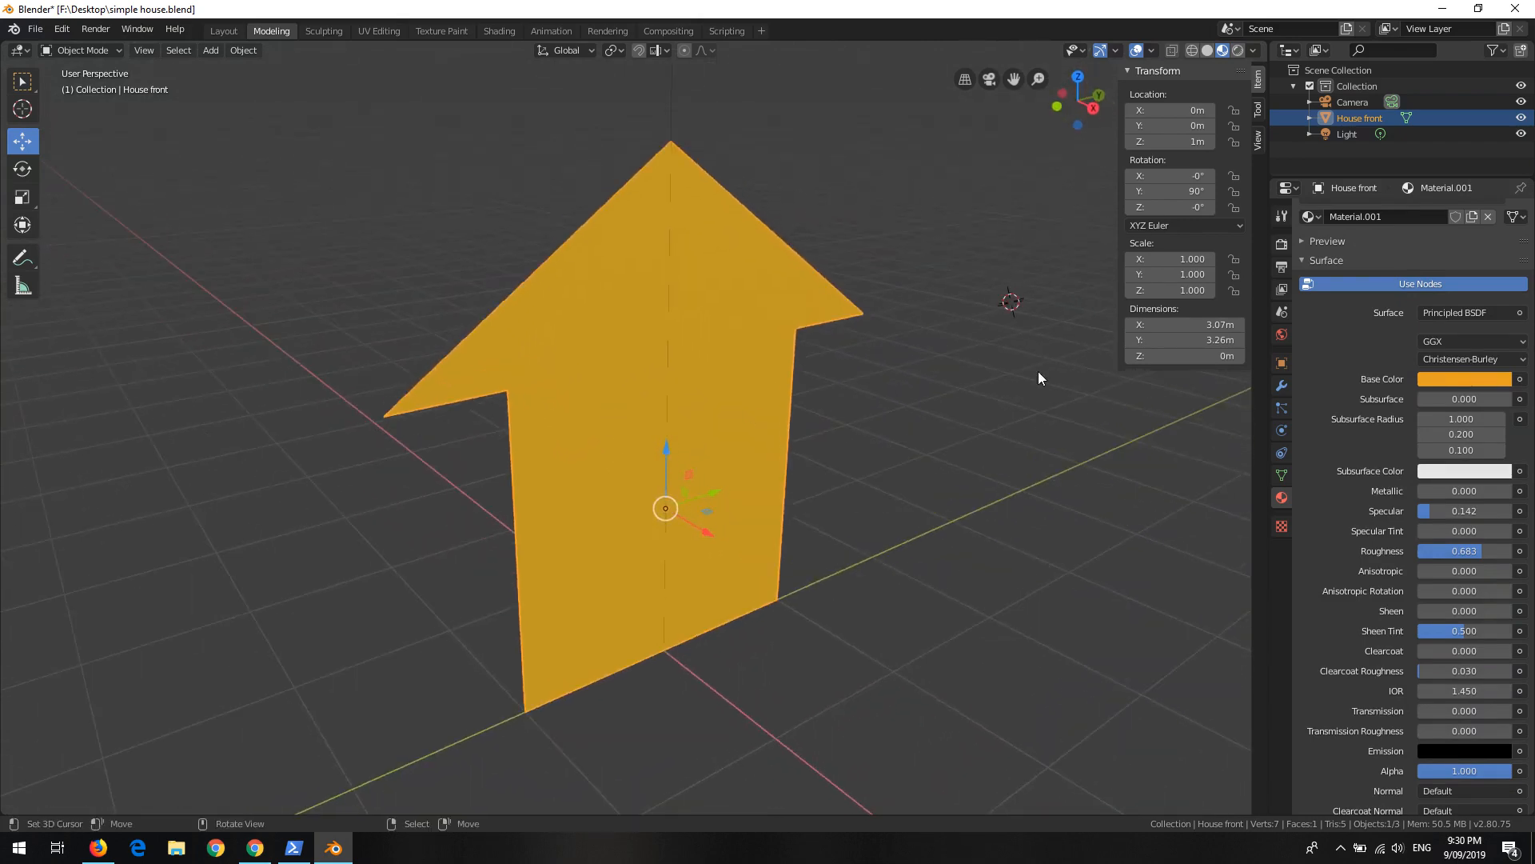
scroll(723, 300, "up", 2)
scroll(696, 298, "down", 2)
mouse_move(554, 421)
middle_mouse_down()
mouse_move(721, 423)
mouse_move(416, 399)
mouse_move(549, 421)
middle_mouse_up()
Step: Enter Edit Mode on the house front and select its entire mesh
key("Tab")
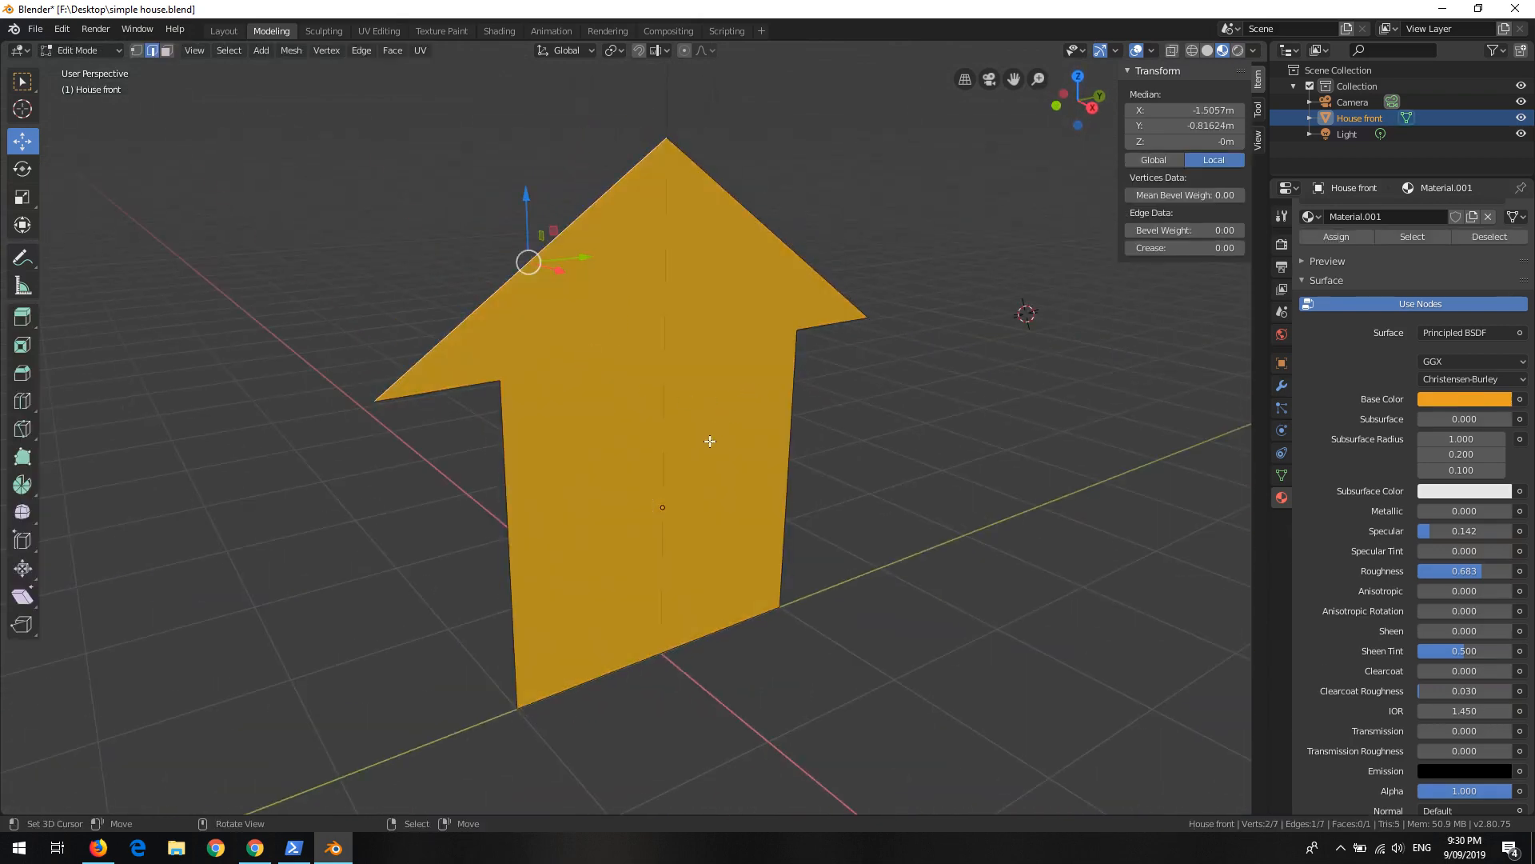
middle_click_drag(710, 441, 602, 374)
key("Tab")
key("Tab")
key("a")
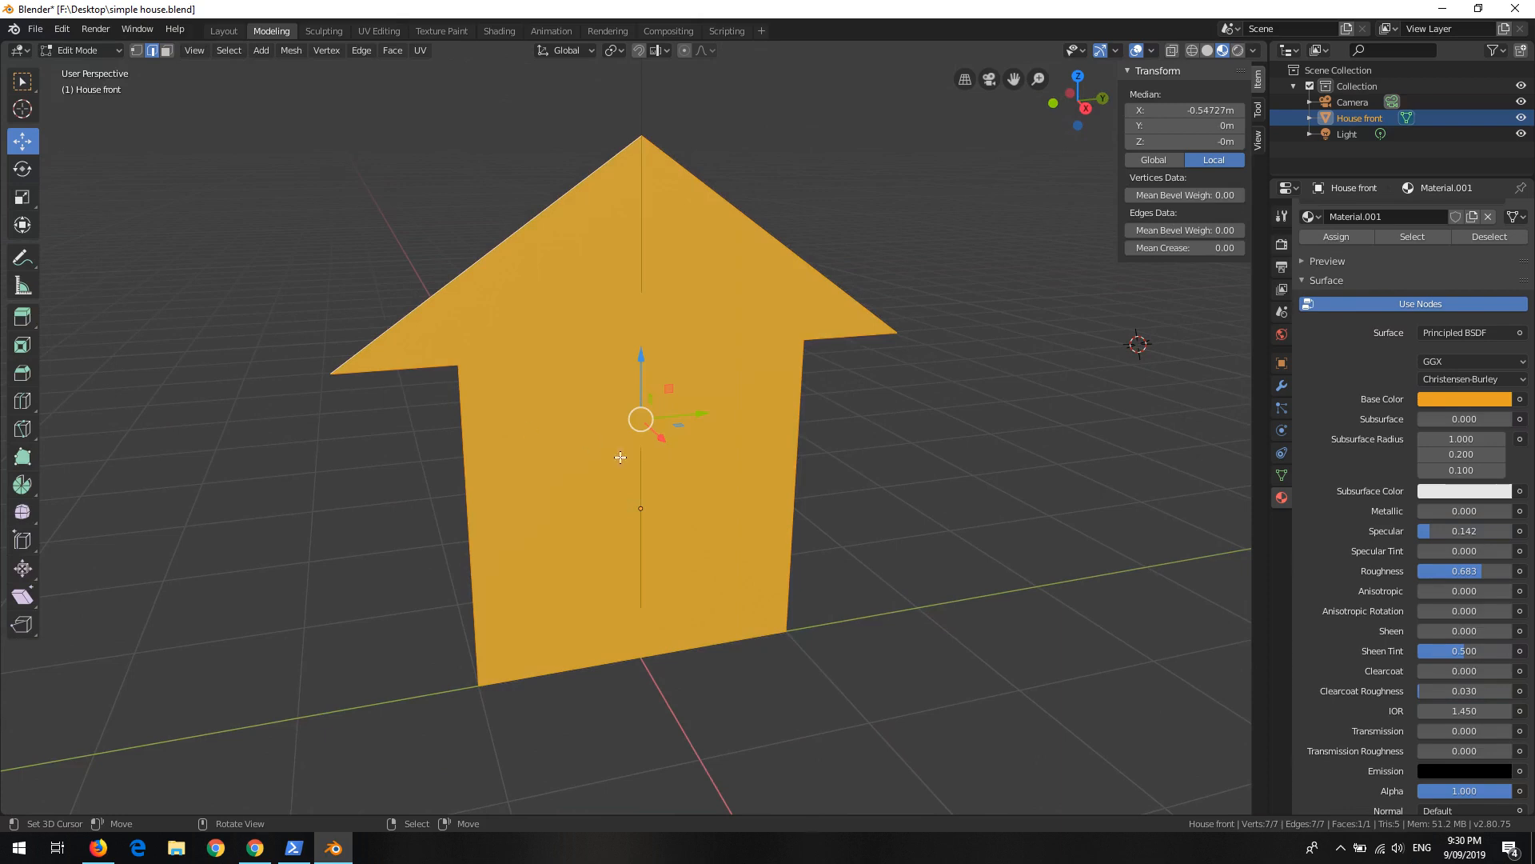
key("alt+a")
key("a")
scroll(542, 422, "up", 1)
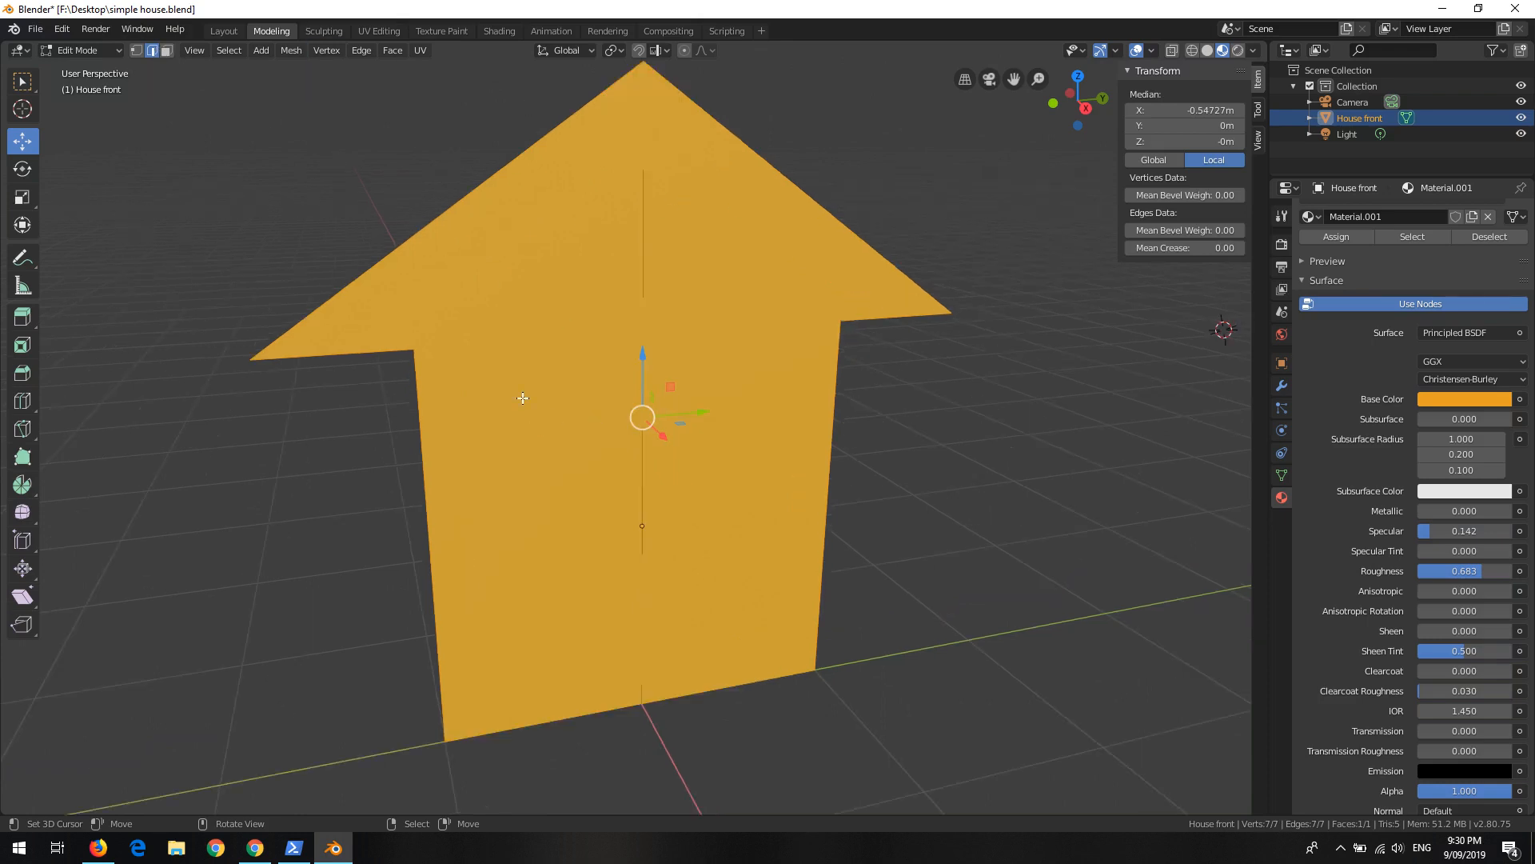
middle_click_drag(523, 398, 730, 428)
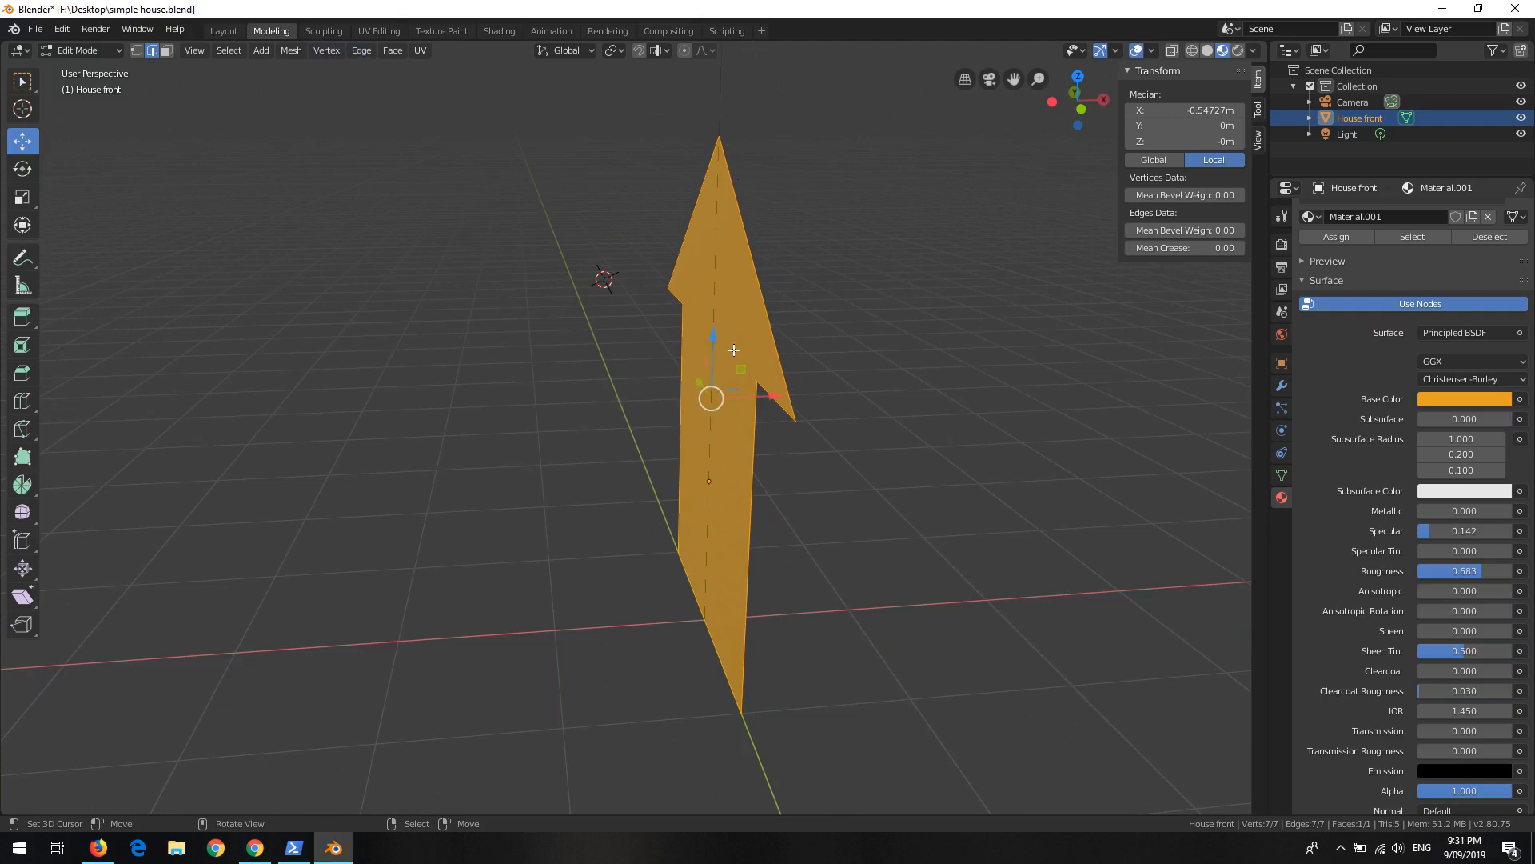
Step: Extrude the selected house shape by about -0.066 m along its normal and return to Object Mode
key("e")
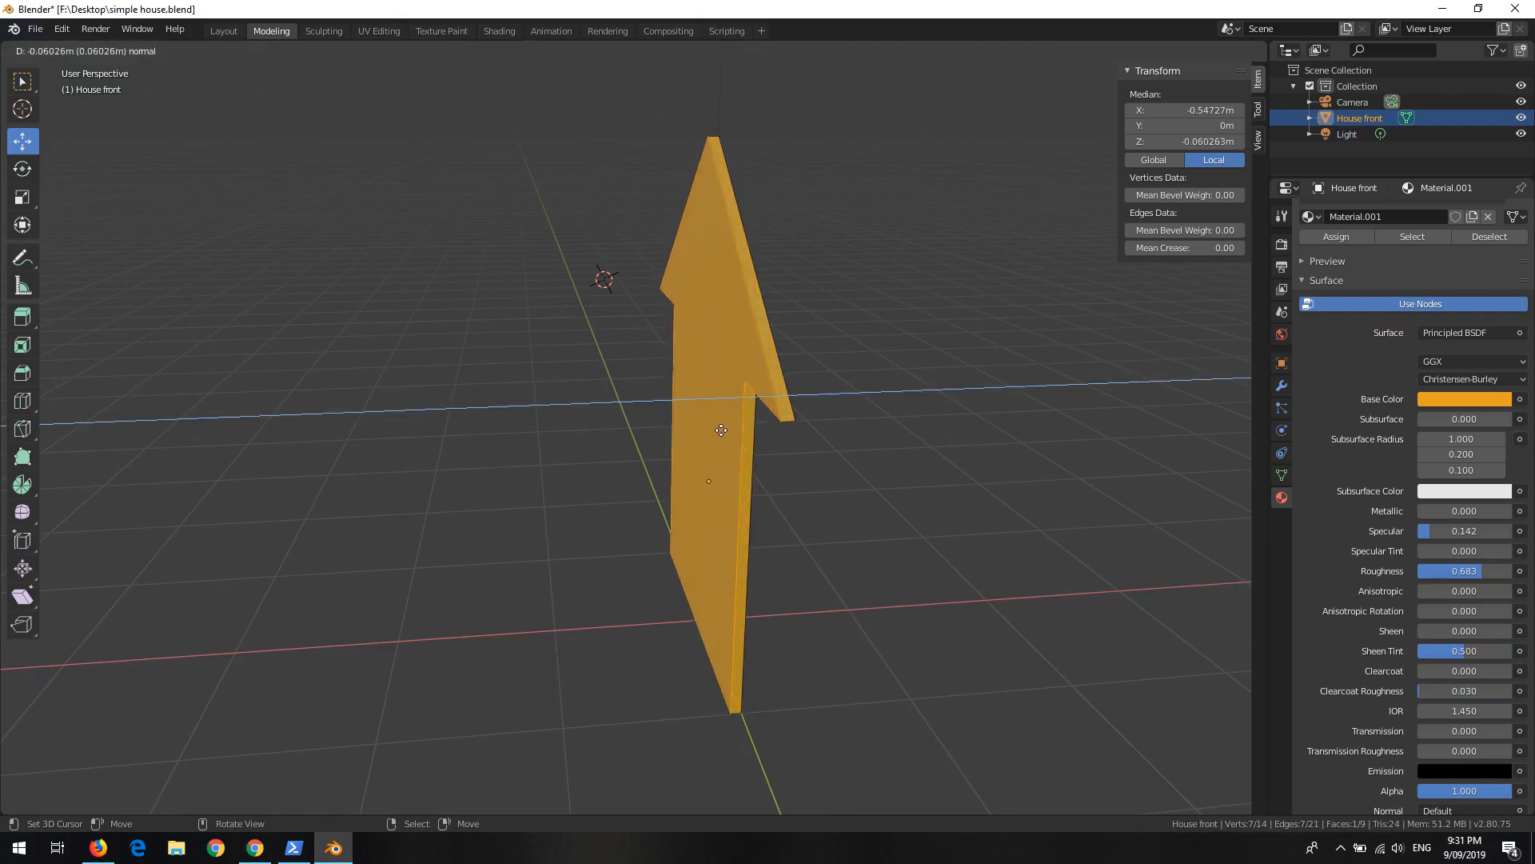
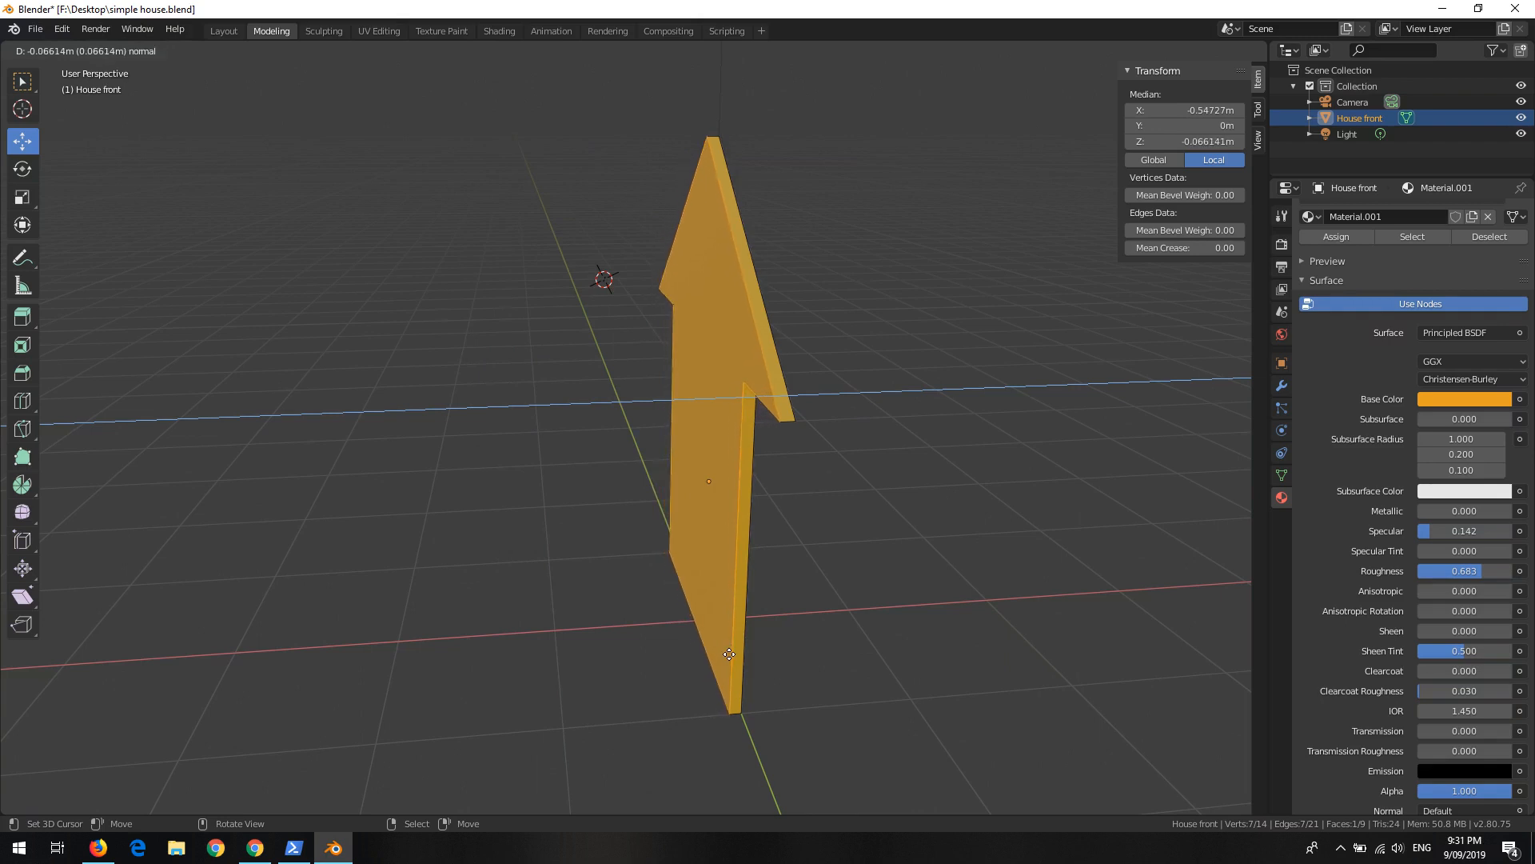
left_click(730, 654)
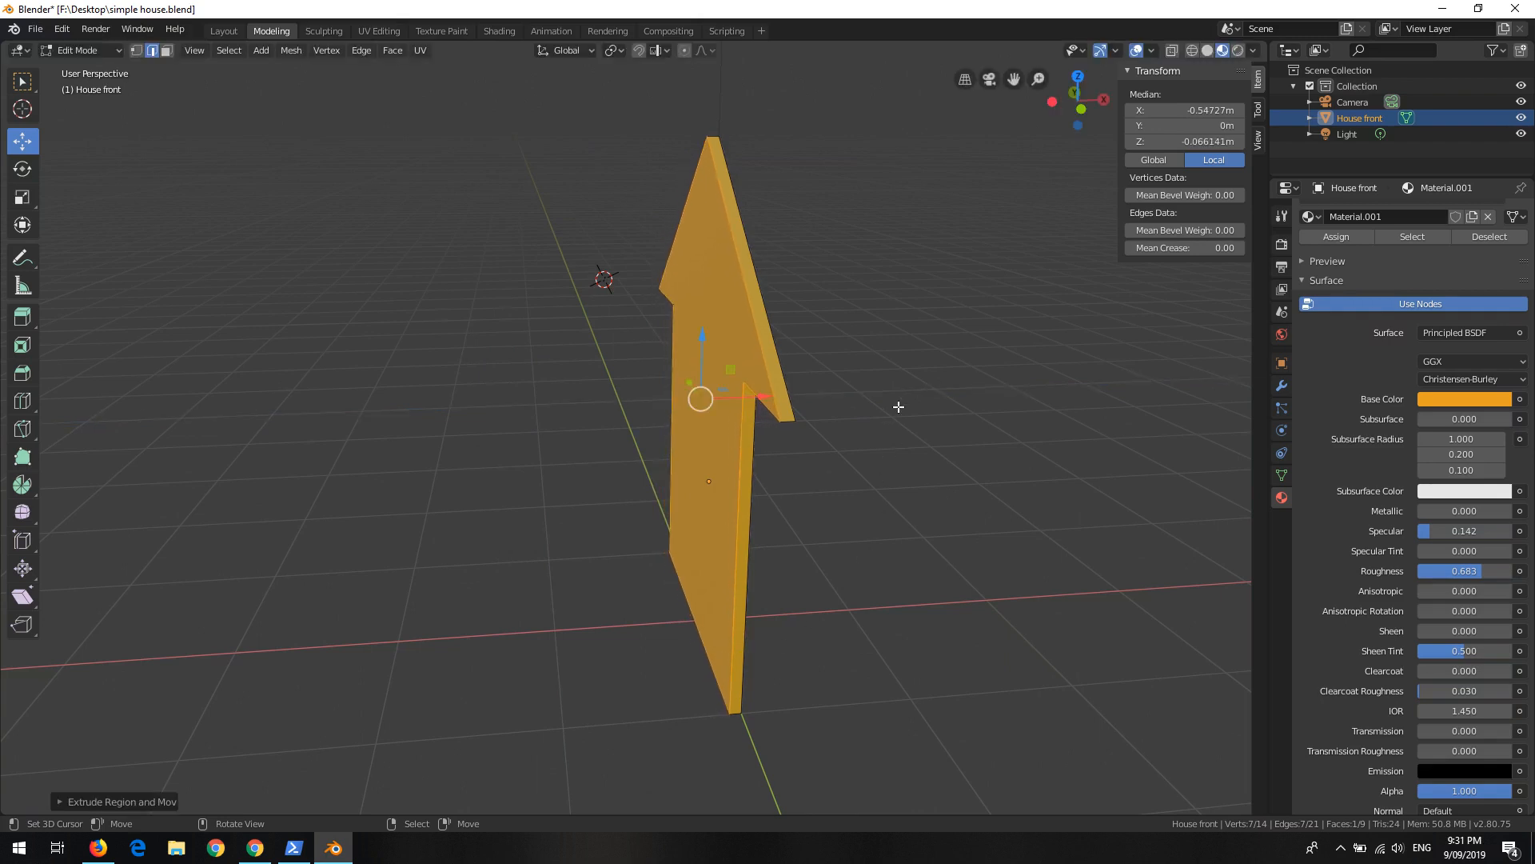
middle_click_drag(899, 406, 622, 482)
key("Tab")
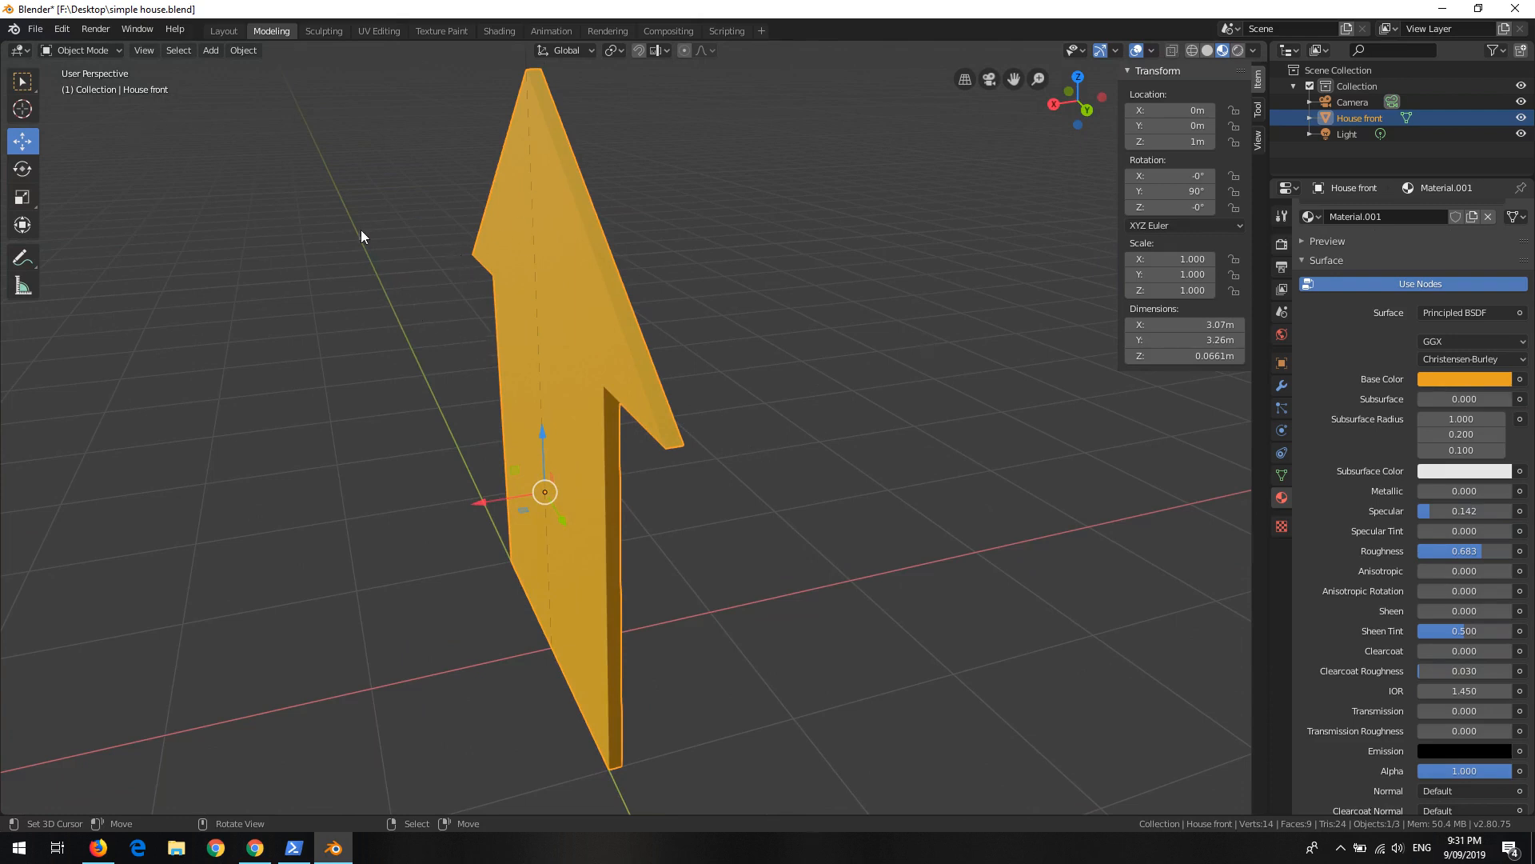
Step: Switch the house front back to Edit Mode and view its thickened shape from another angle
left_click(96, 50)
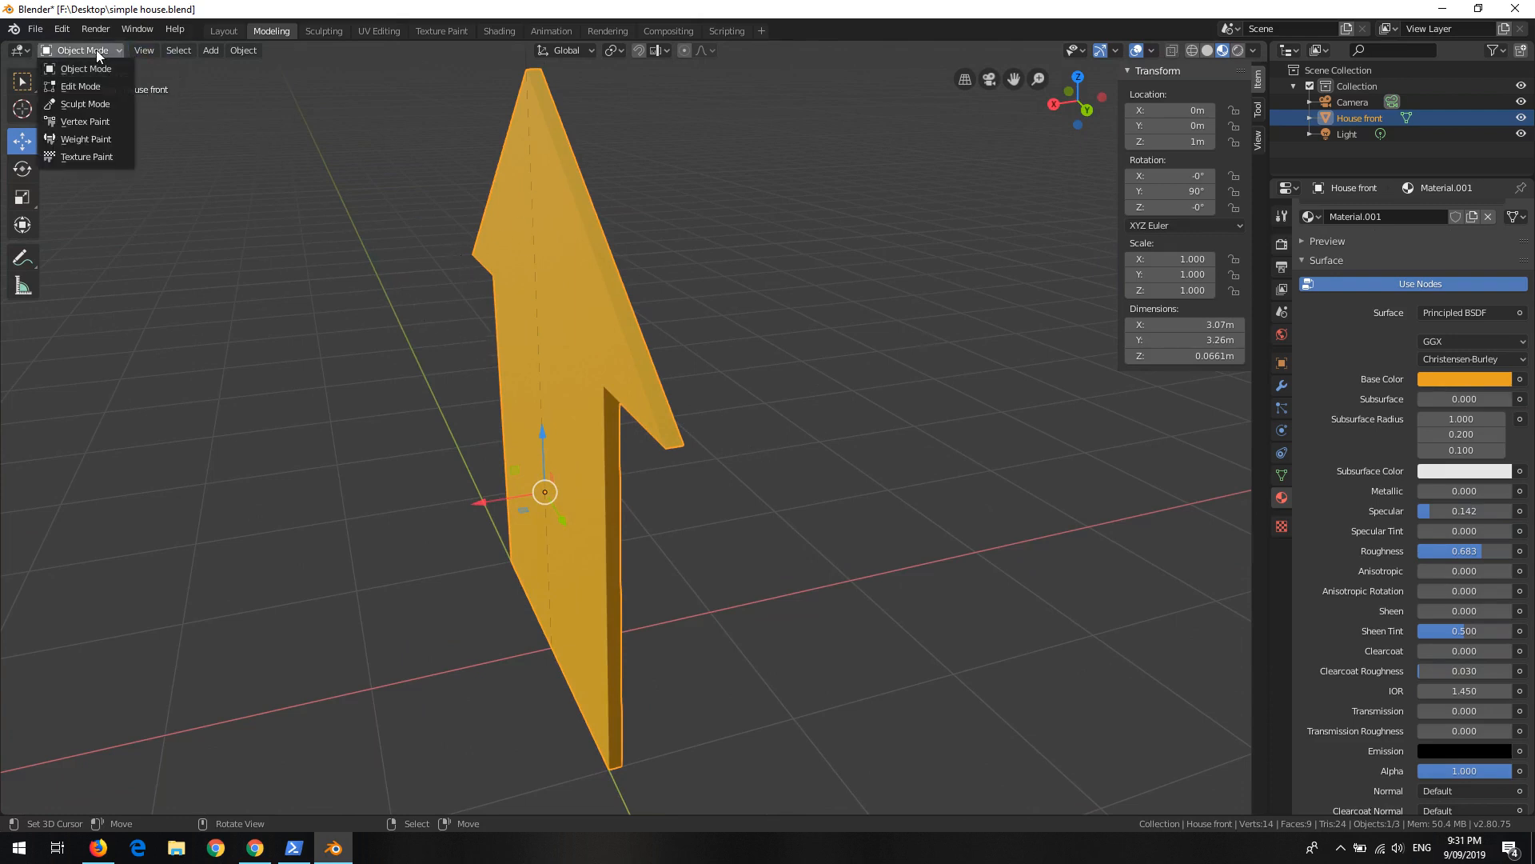
left_click(109, 86)
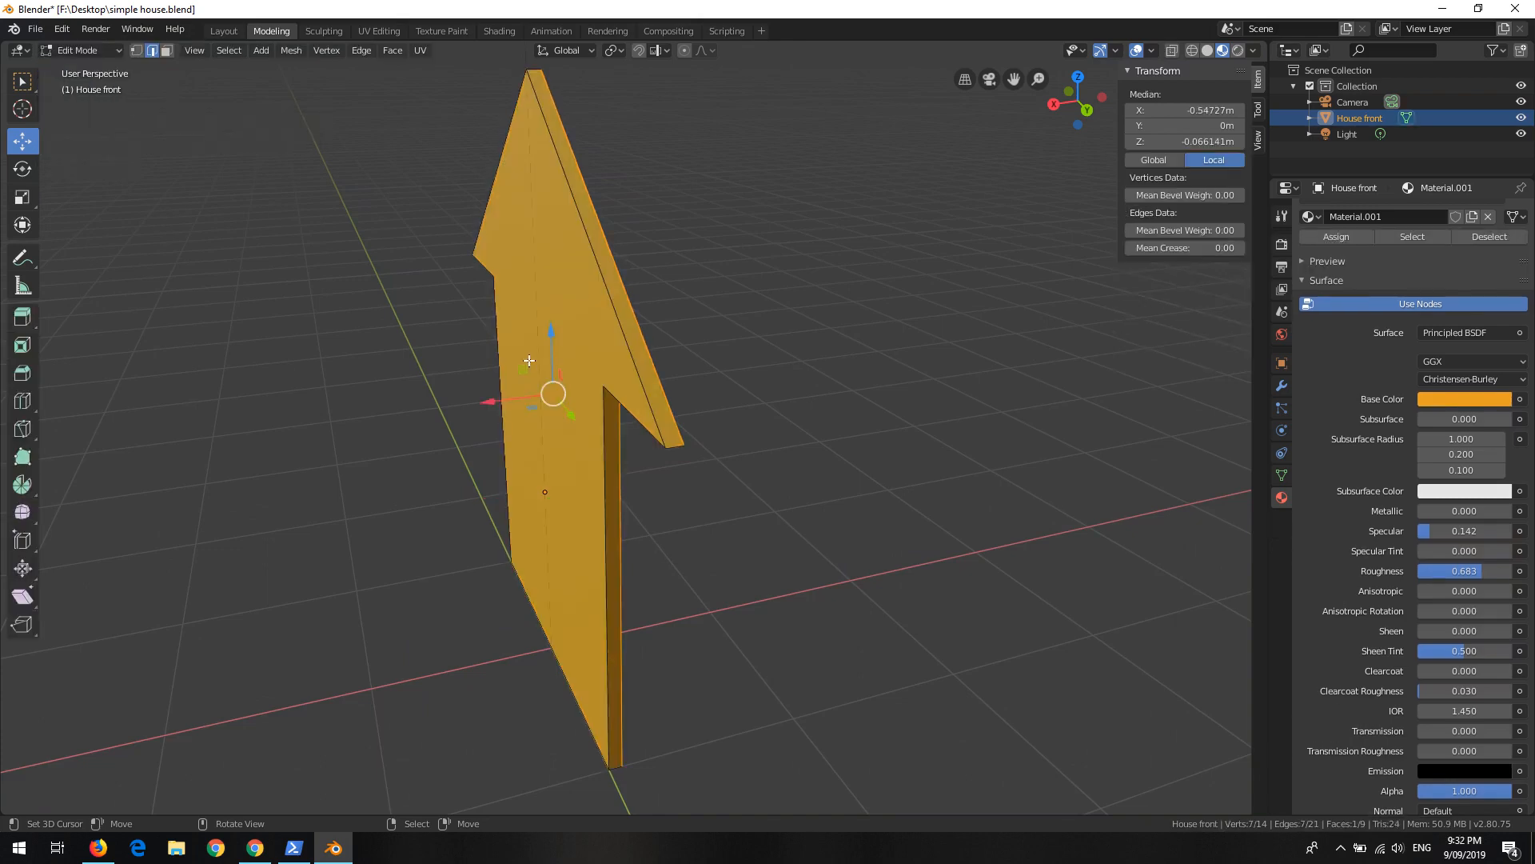
middle_click_drag(530, 355, 112, 63)
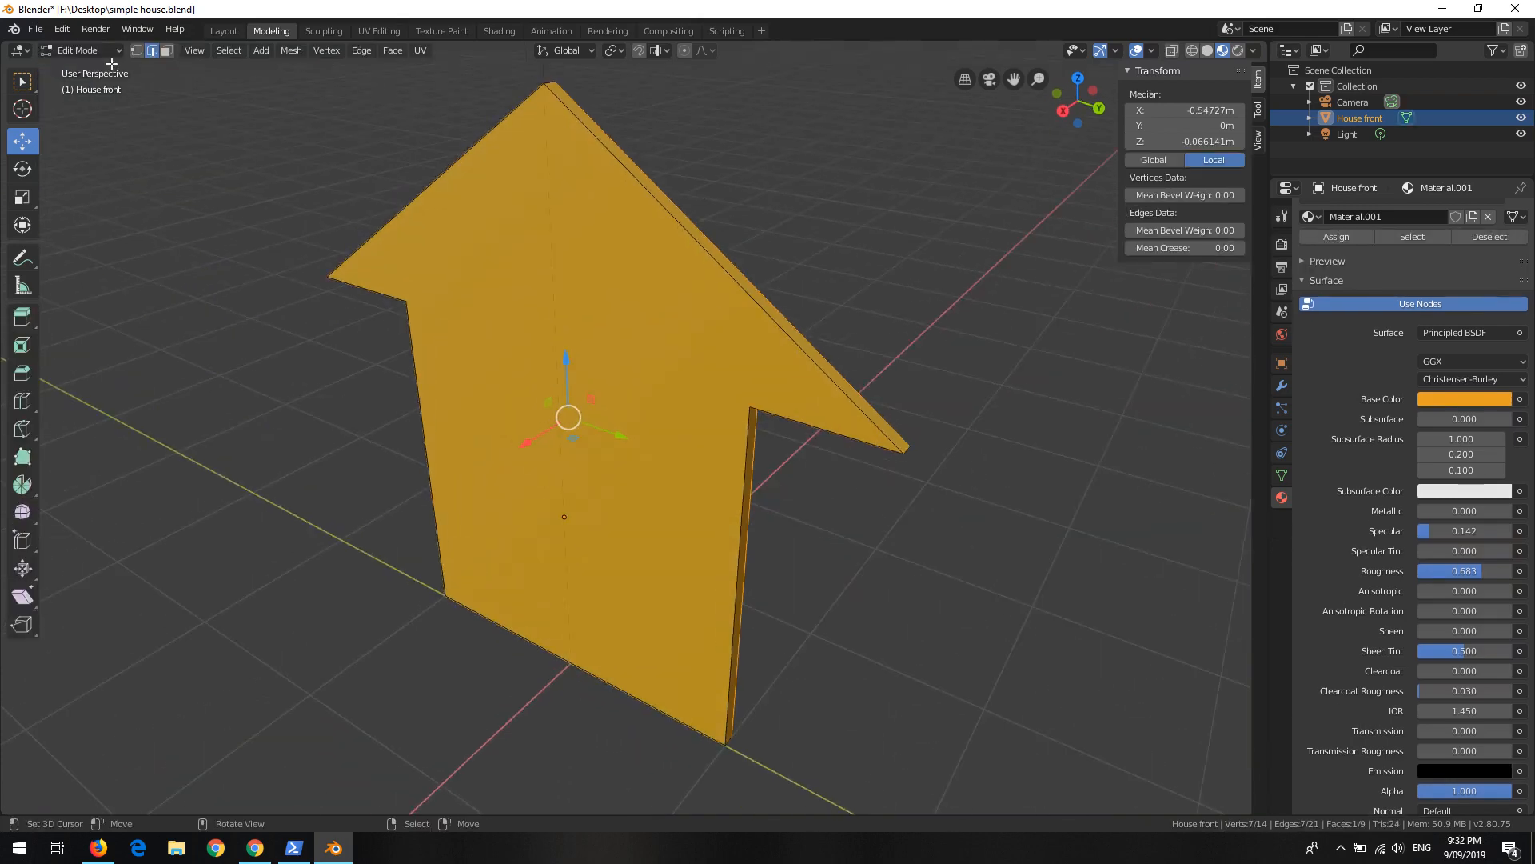
Step: Switch to face selection and individually select the house's narrow side faces: roof slope, eave underside, base and wall edge
left_click(167, 50)
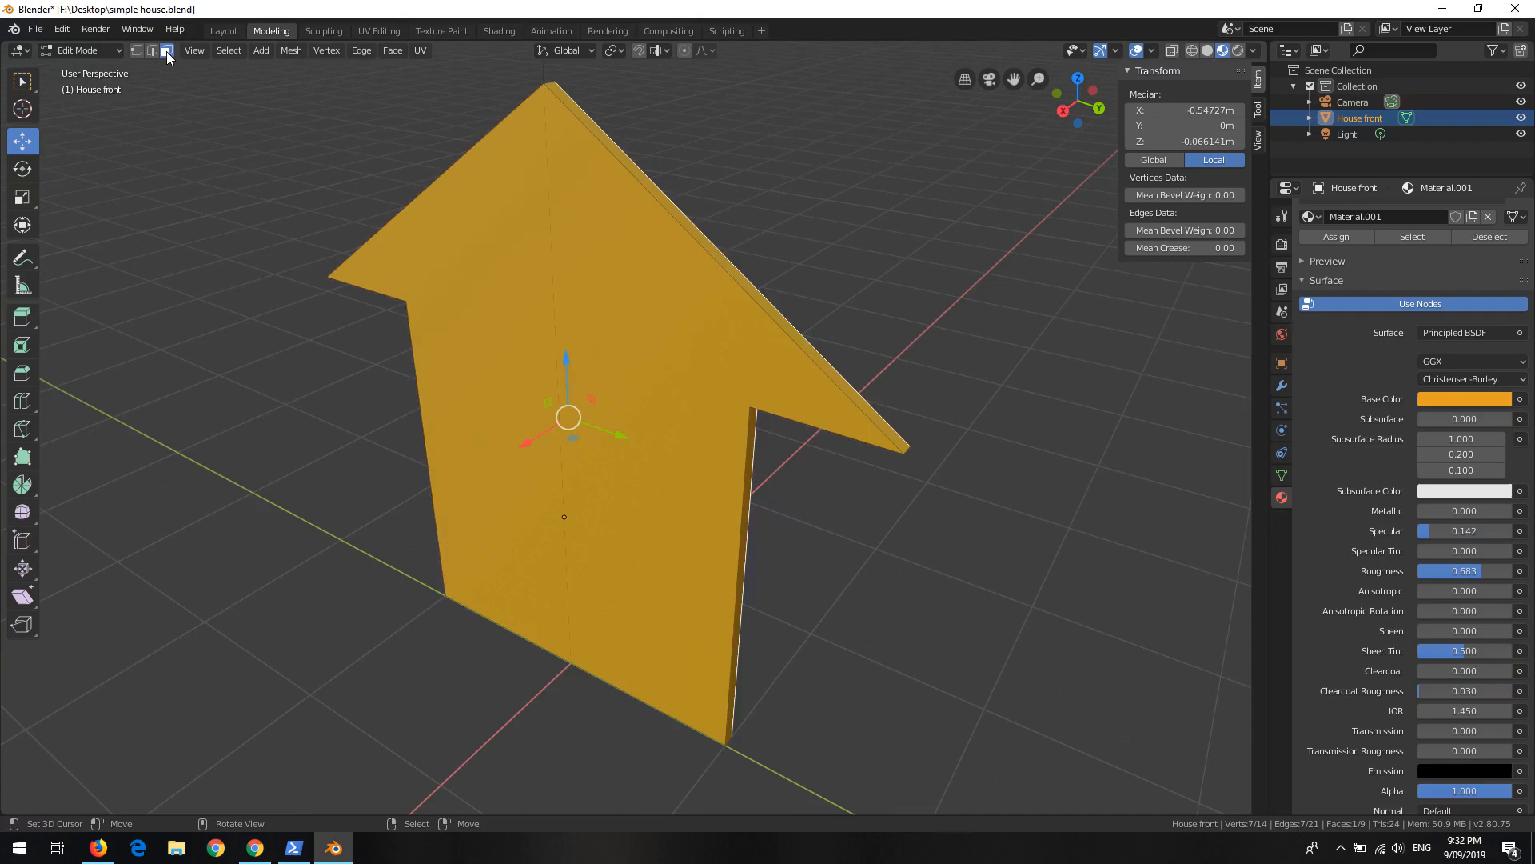
left_click(551, 242)
middle_click_drag(828, 373, 679, 343)
right_click(575, 320)
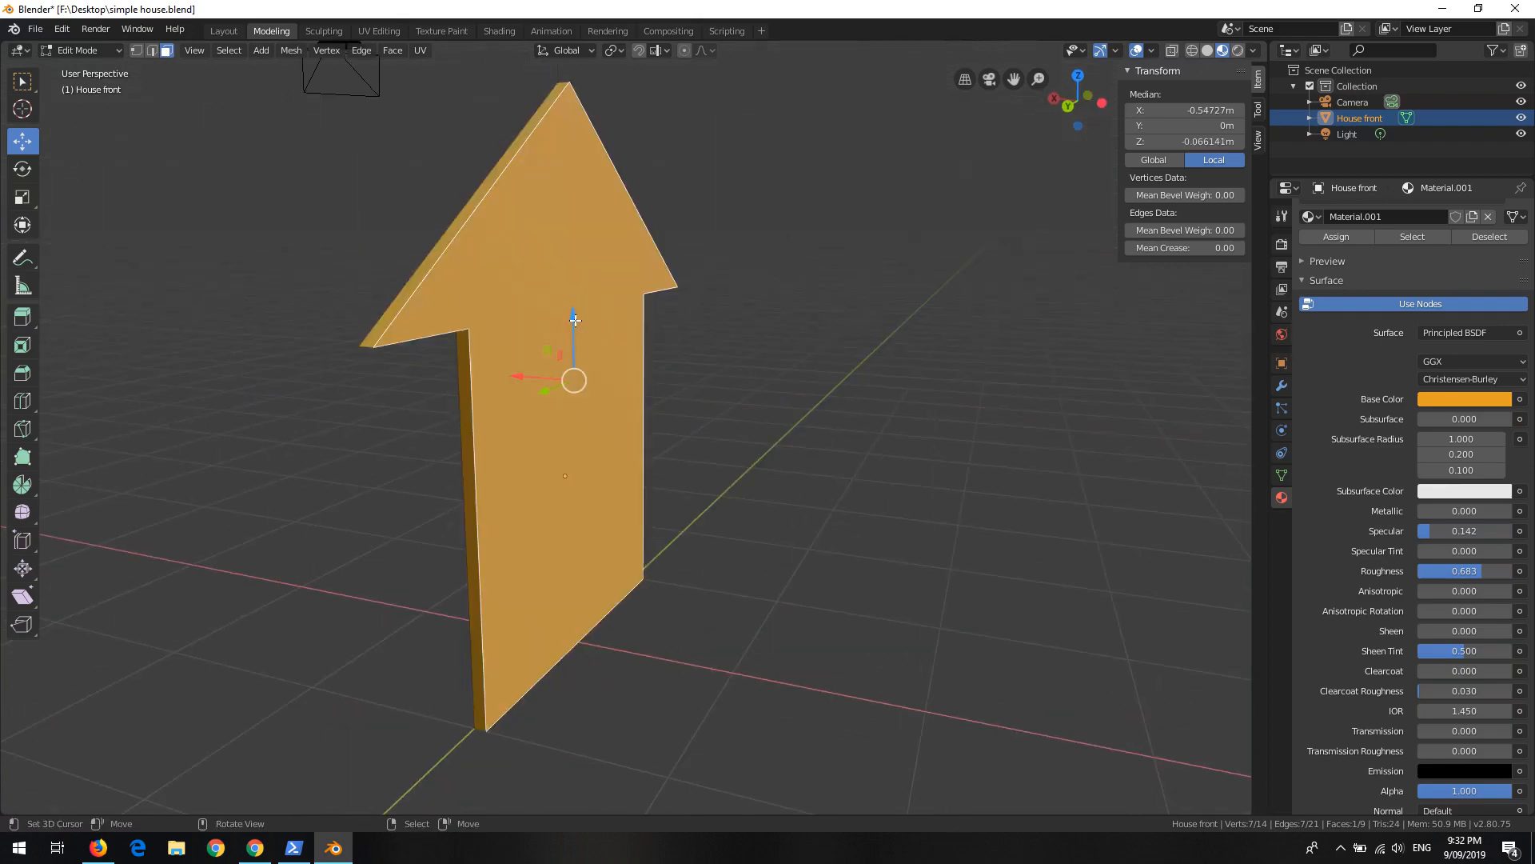
middle_click_drag(445, 401, 541, 307)
right_click(540, 307)
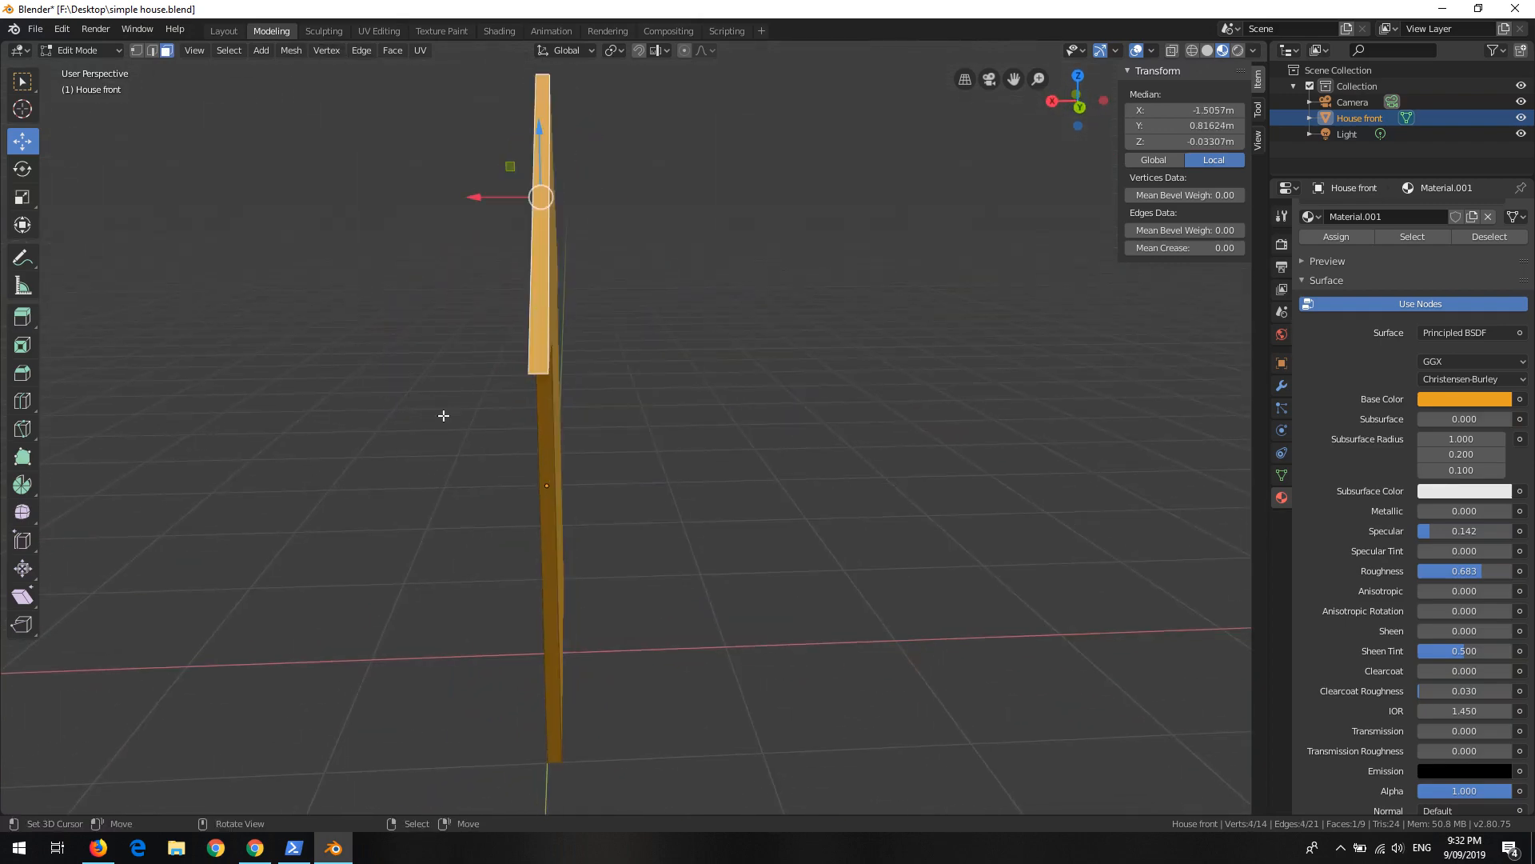
middle_click_drag(443, 416, 663, 347)
right_click(633, 268)
right_click(646, 168)
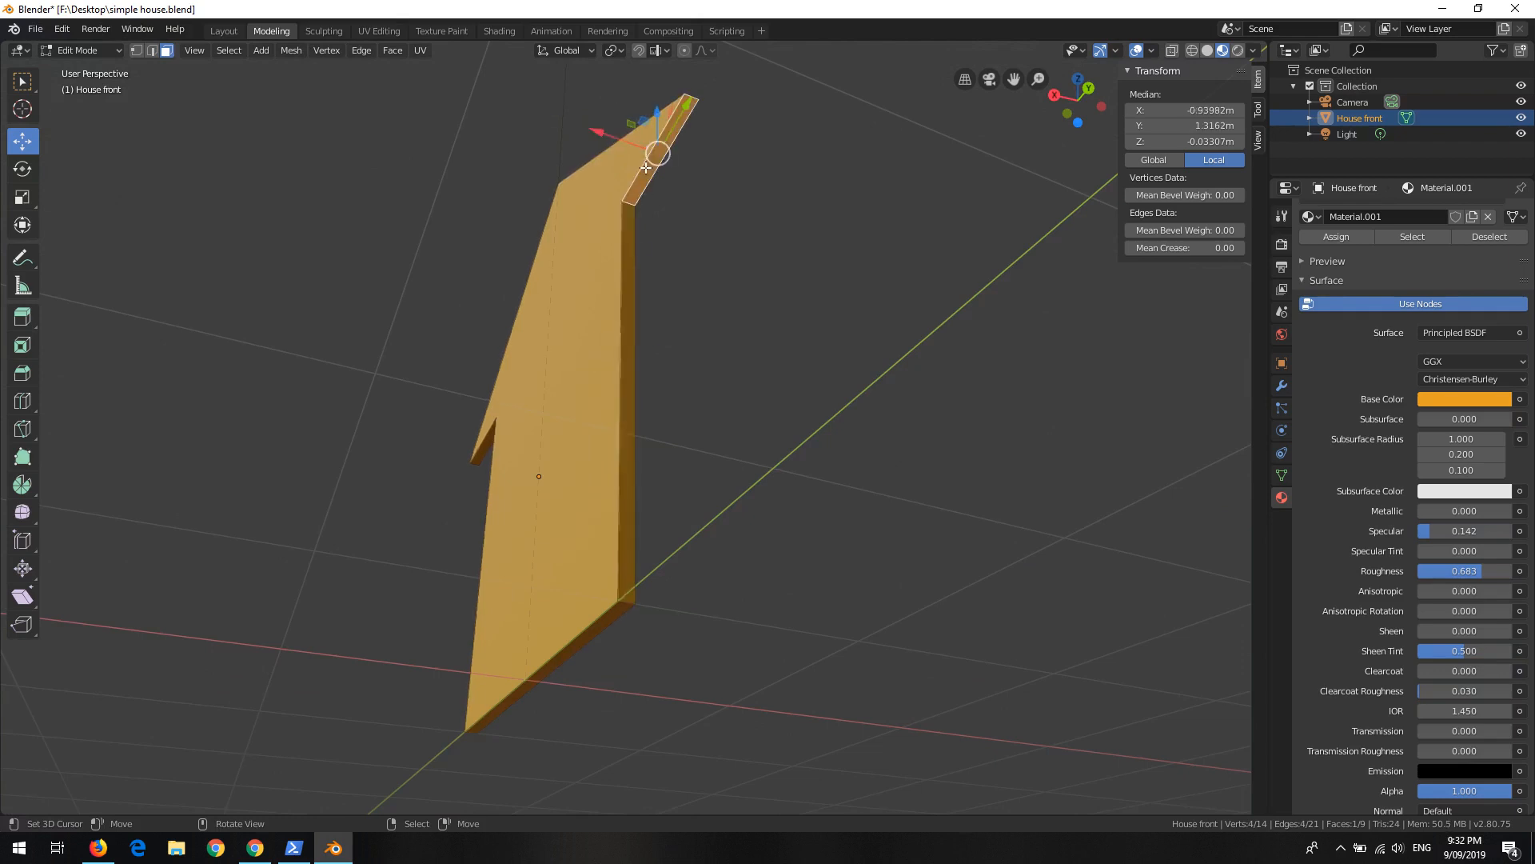
right_click(626, 604)
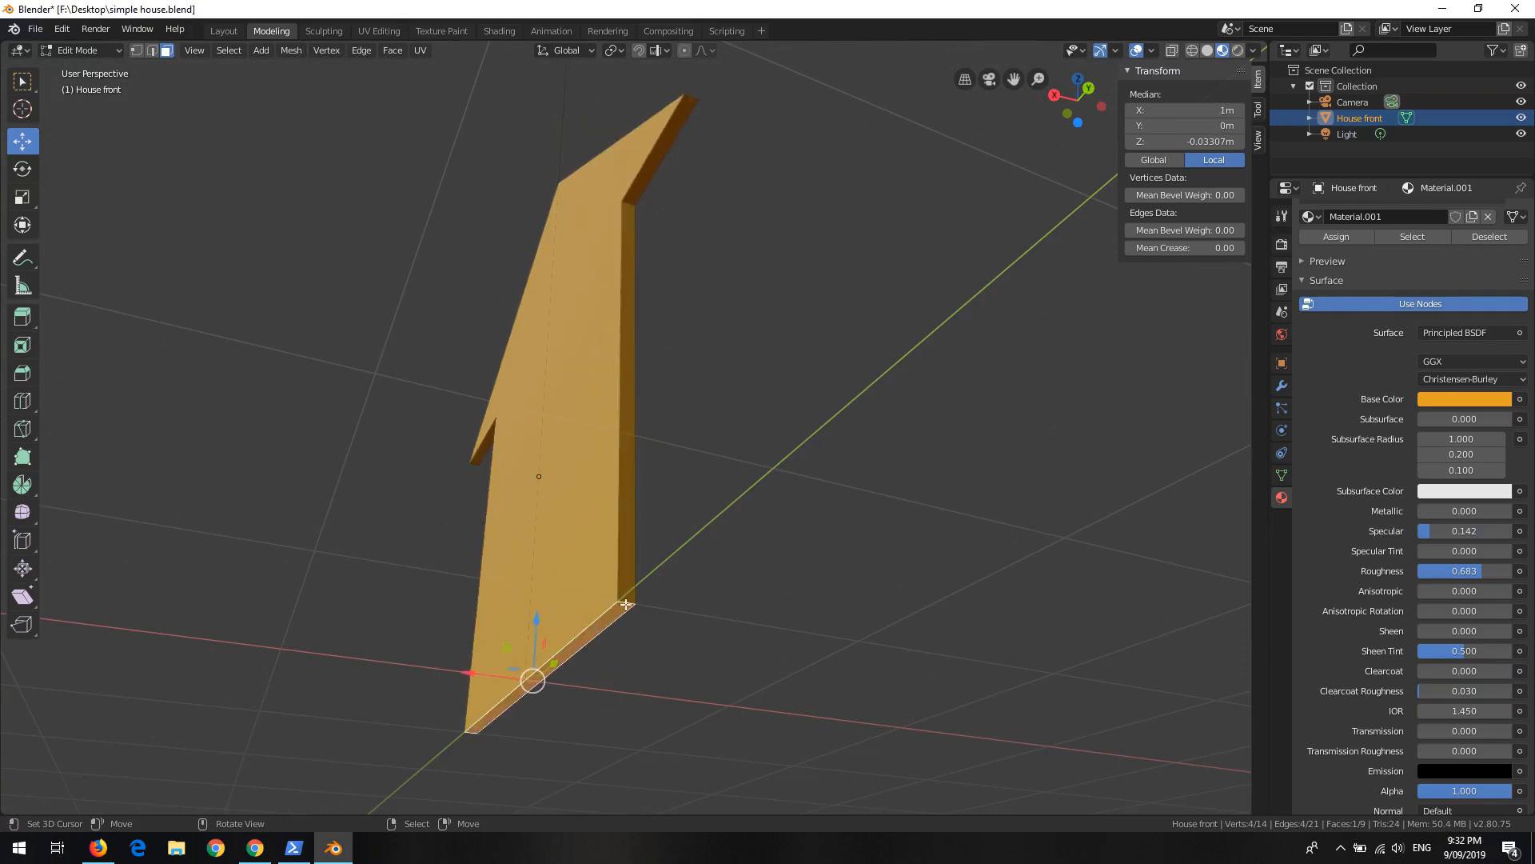
right_click(630, 535)
Step: Select the large front and back faces of the house in turn, viewing the shape from both sides
middle_click_drag(459, 525, 652, 244)
right_click(762, 267)
middle_click_drag(829, 411, 528, 360)
right_click(469, 298)
middle_click_drag(472, 270, 610, 346)
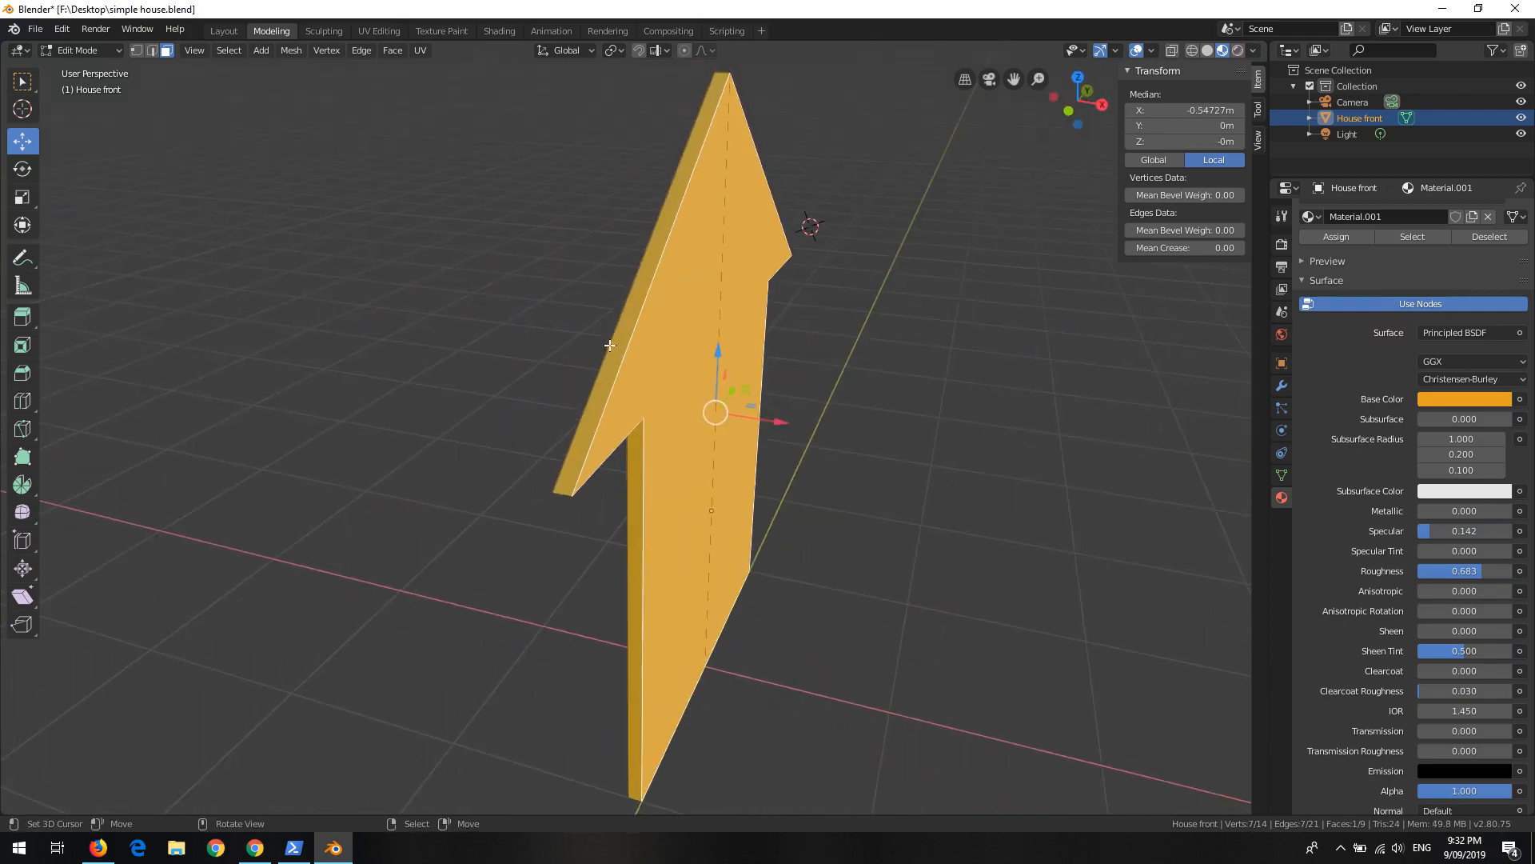
right_click(619, 336)
right_click(739, 365)
middle_click_drag(617, 494, 637, 415)
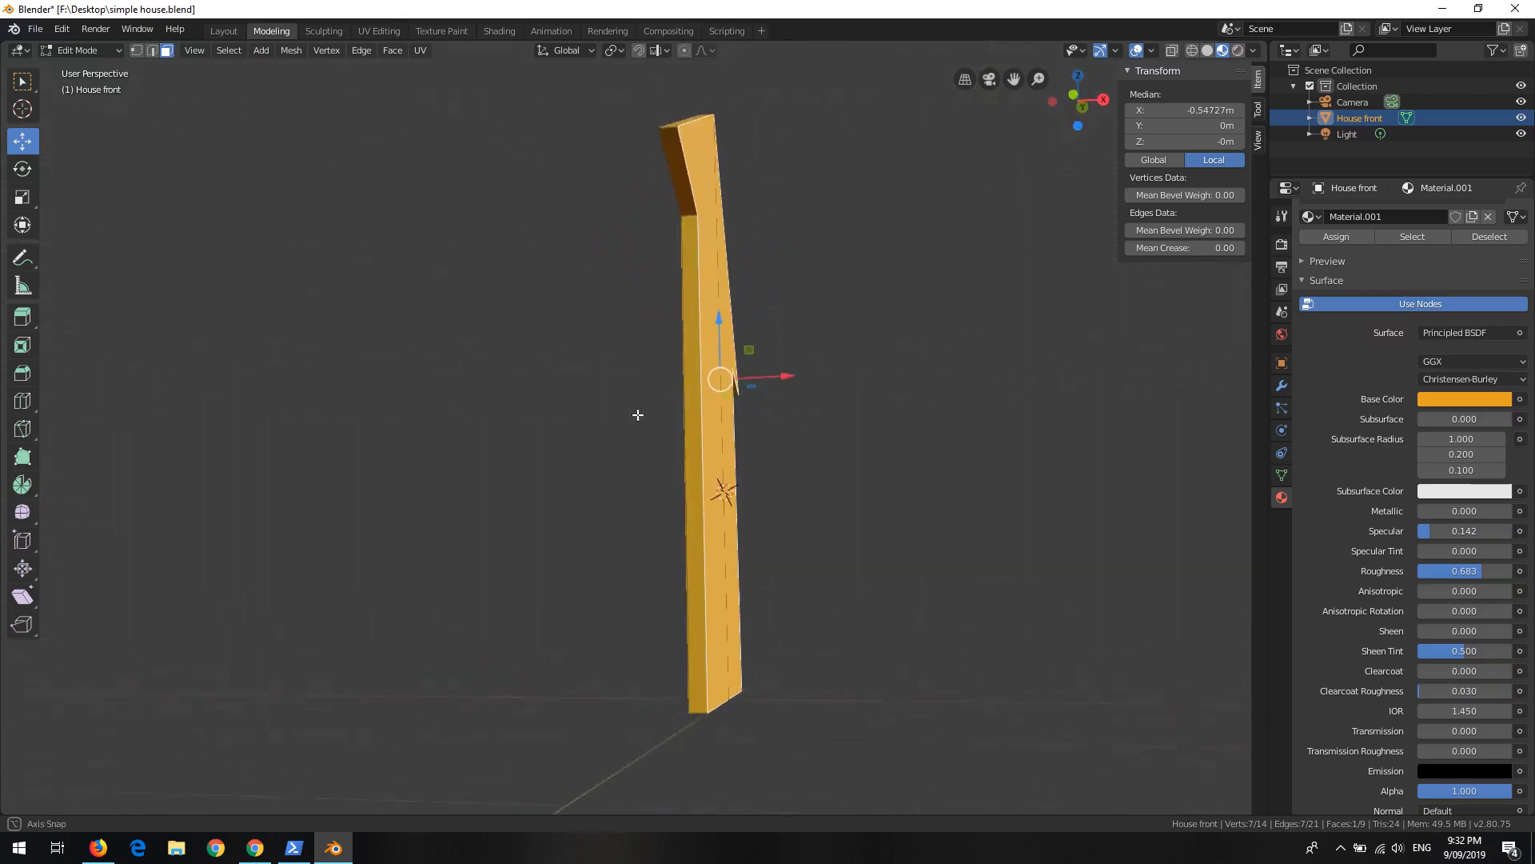
middle_click_drag(671, 583, 758, 381)
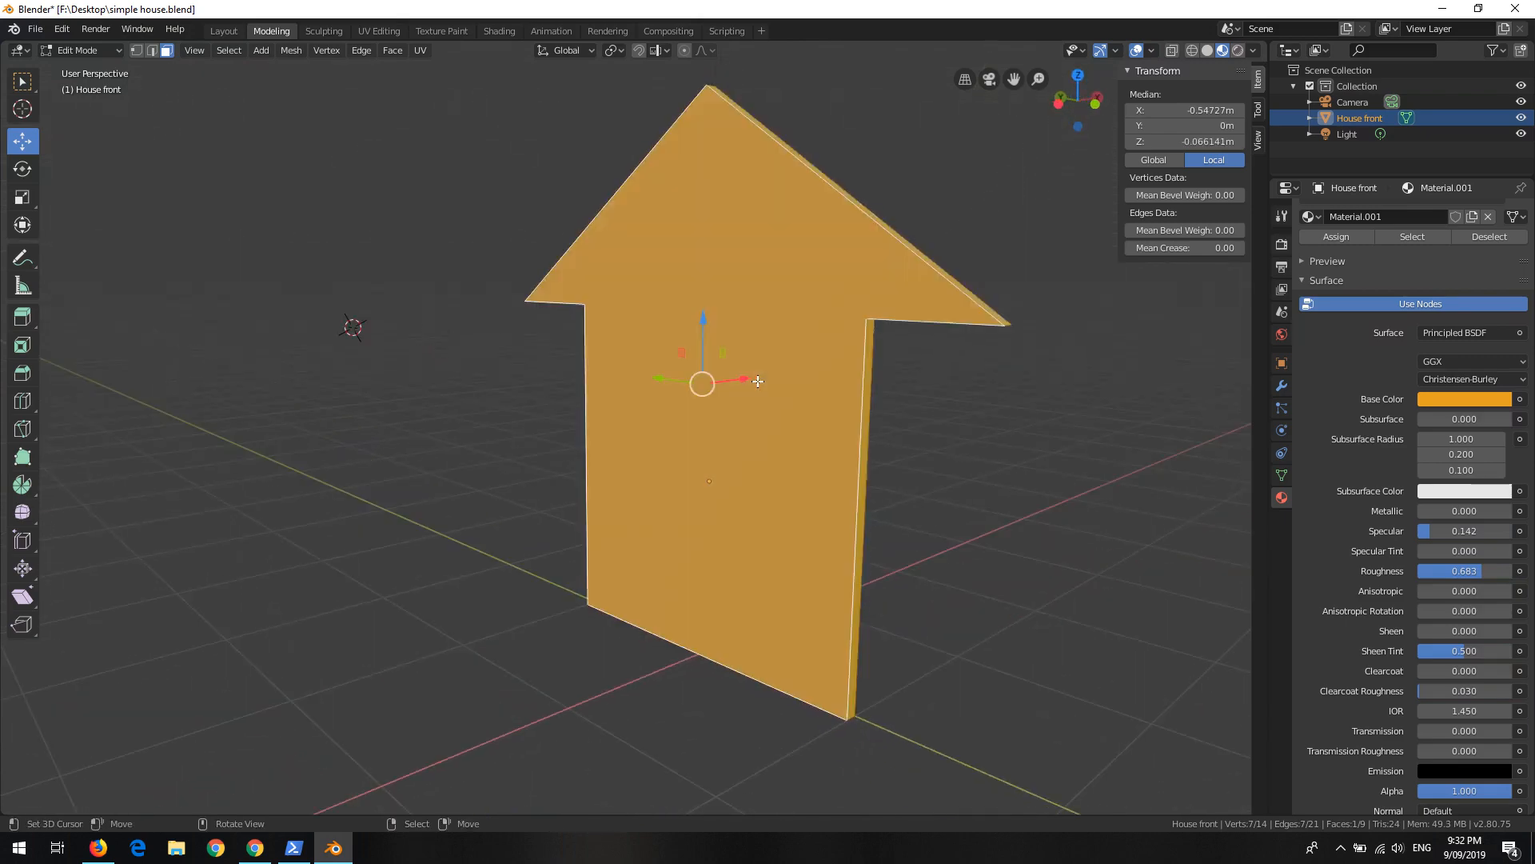
middle_click_drag(822, 325, 731, 282)
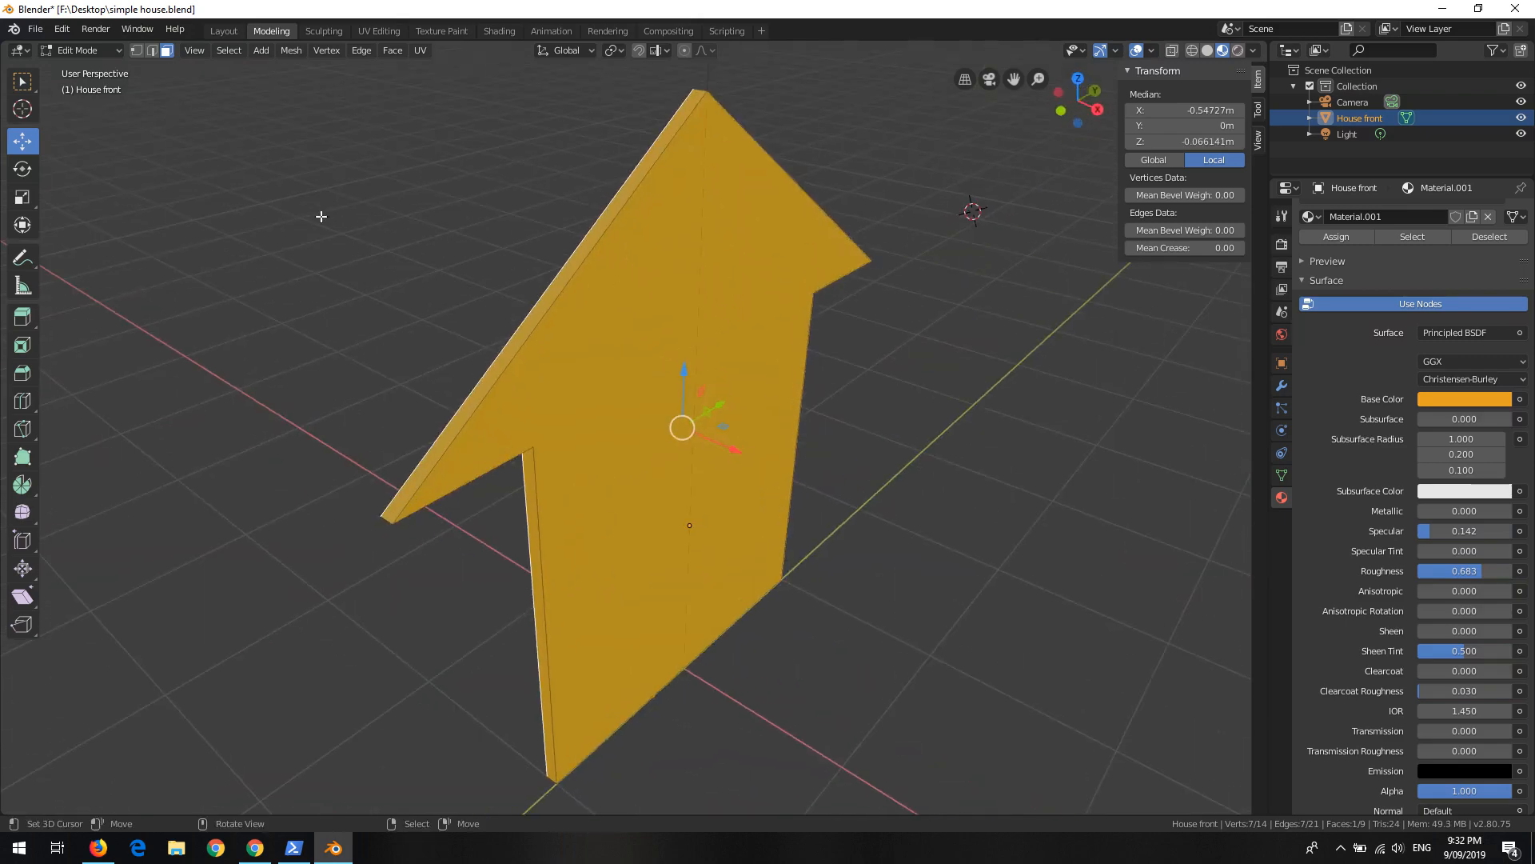
Step: Switch to edge selection and select both sloping roof edges on the extruded side of the house front
left_click(152, 50)
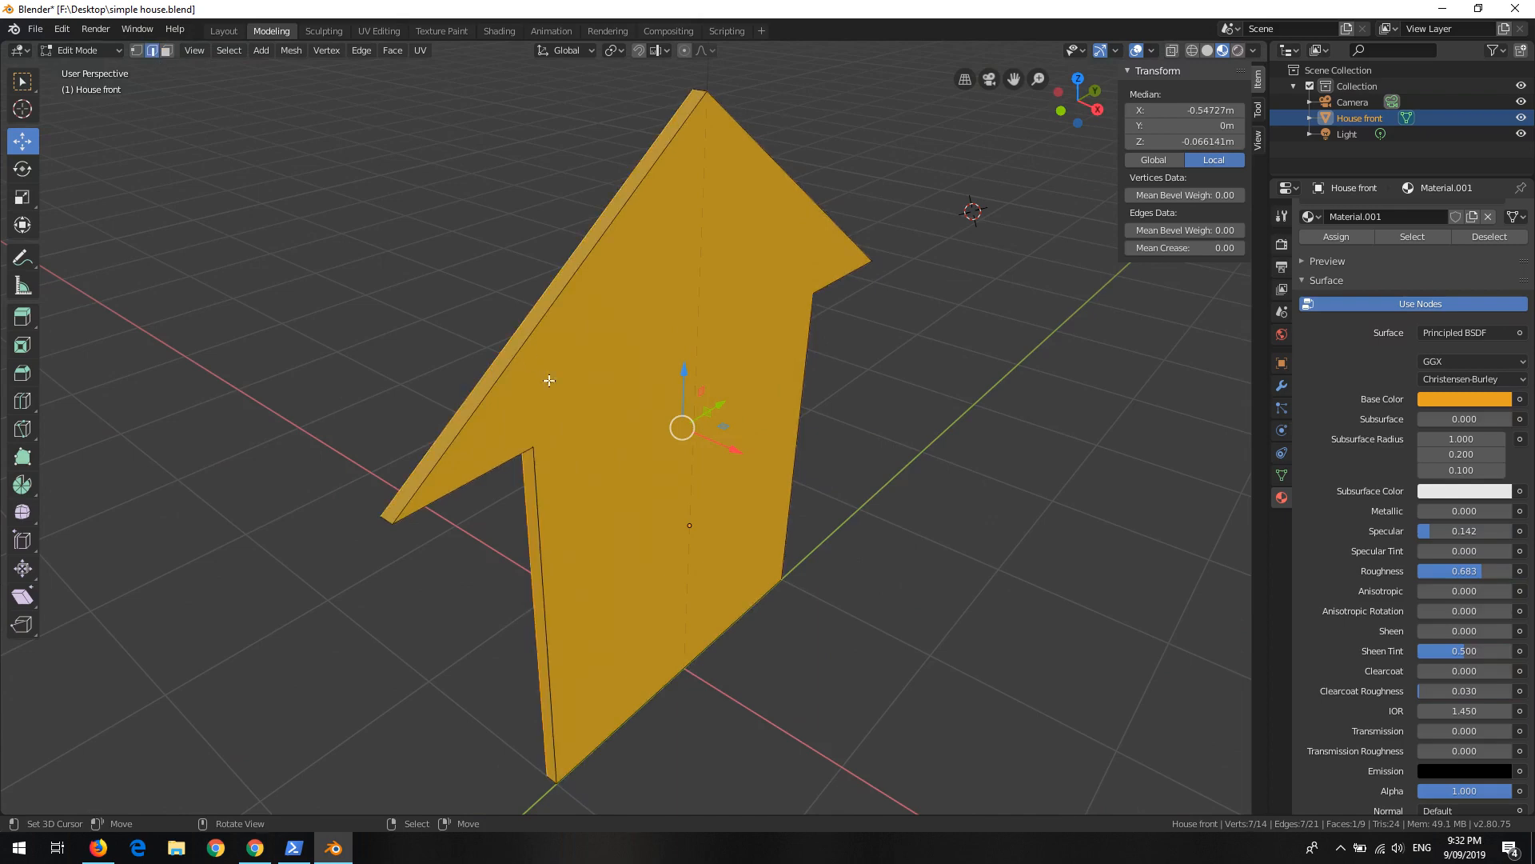
middle_click_drag(624, 411, 777, 317)
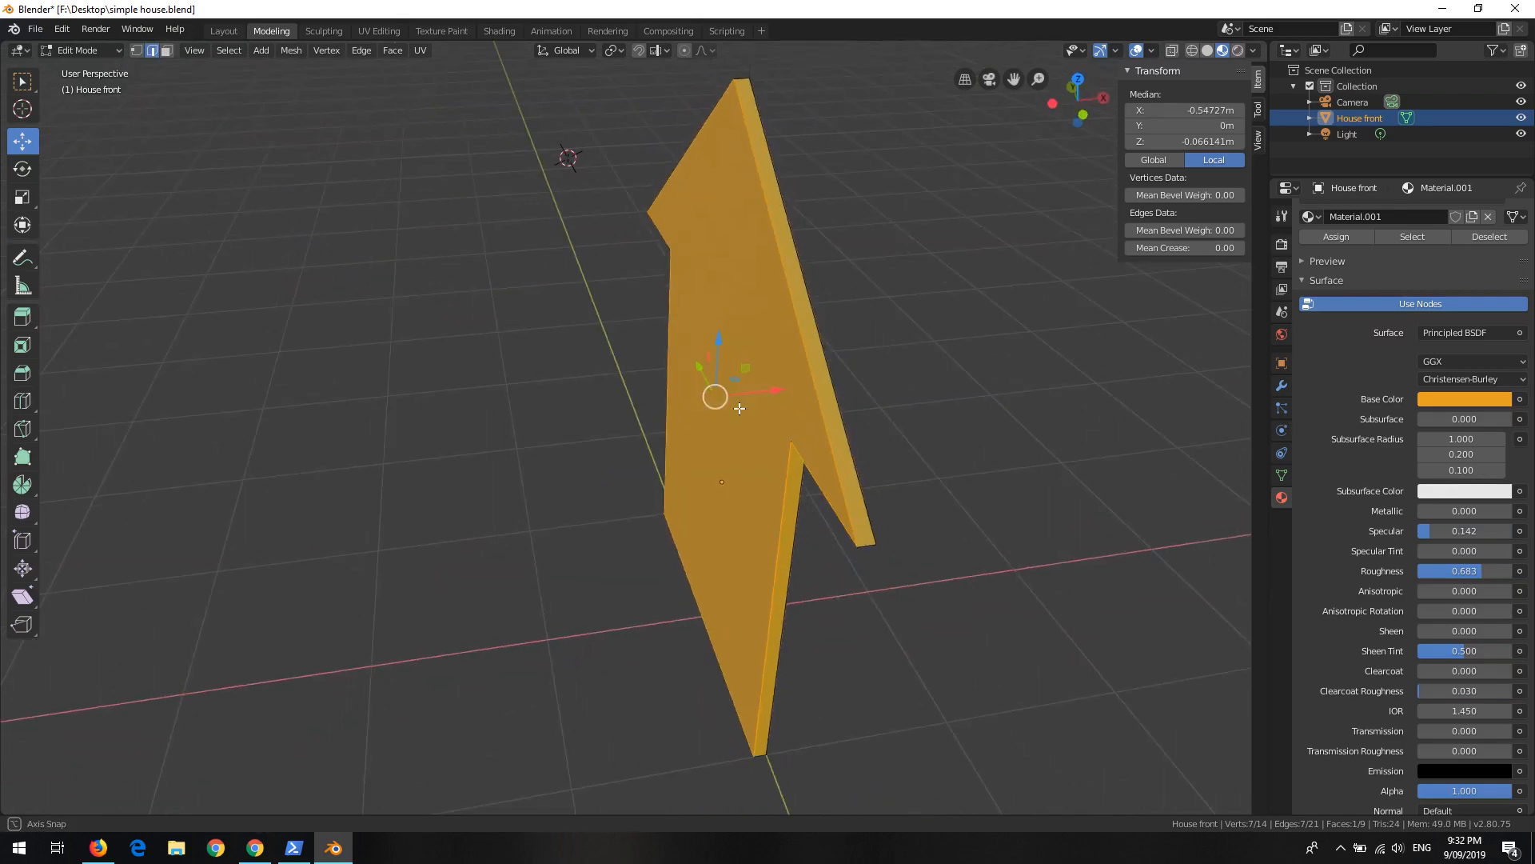
left_click(780, 232)
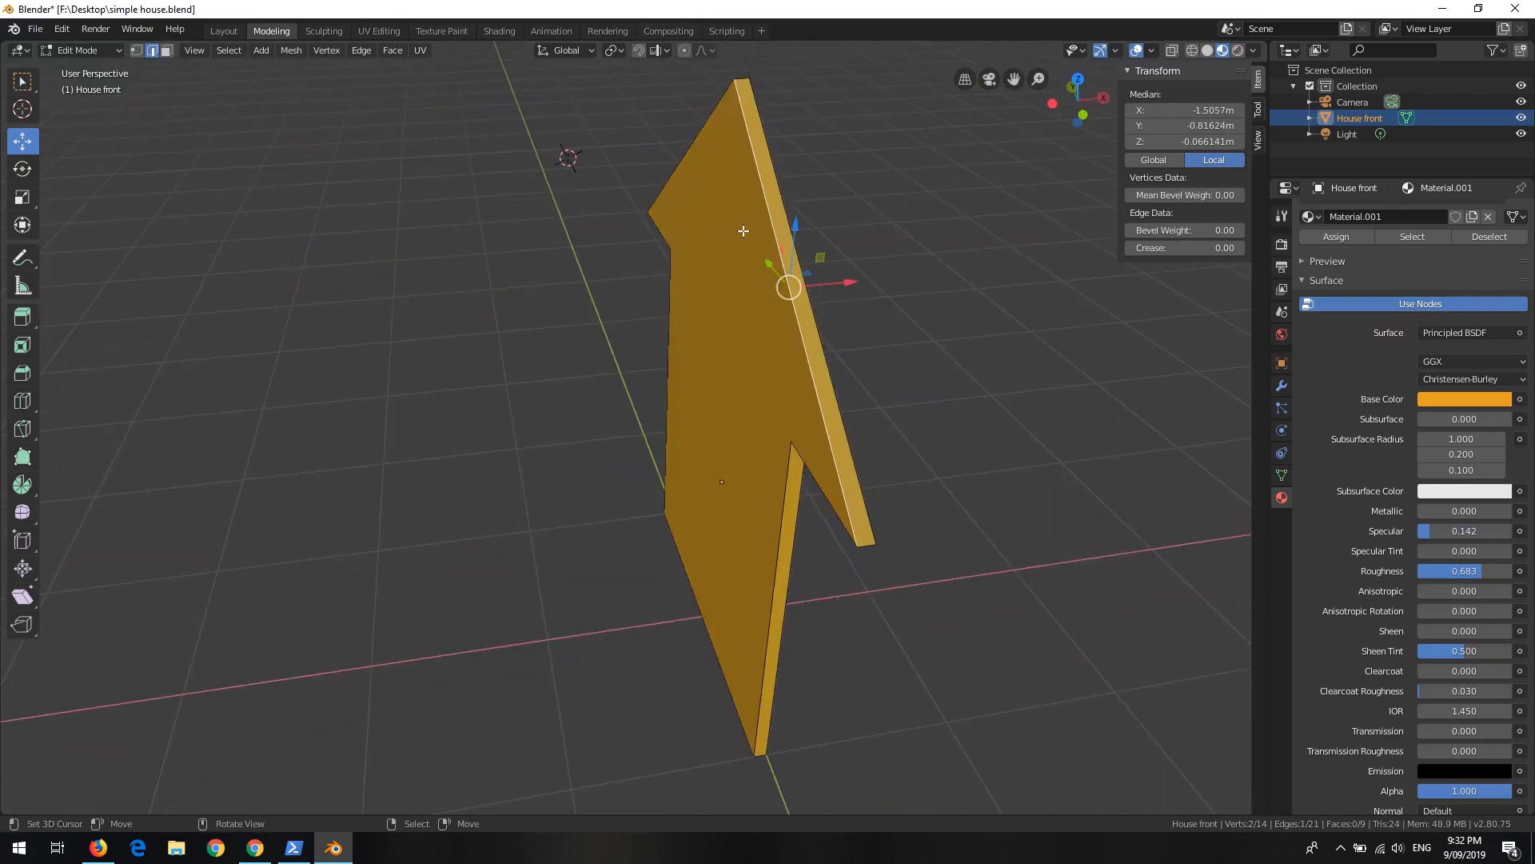
left_click(697, 153)
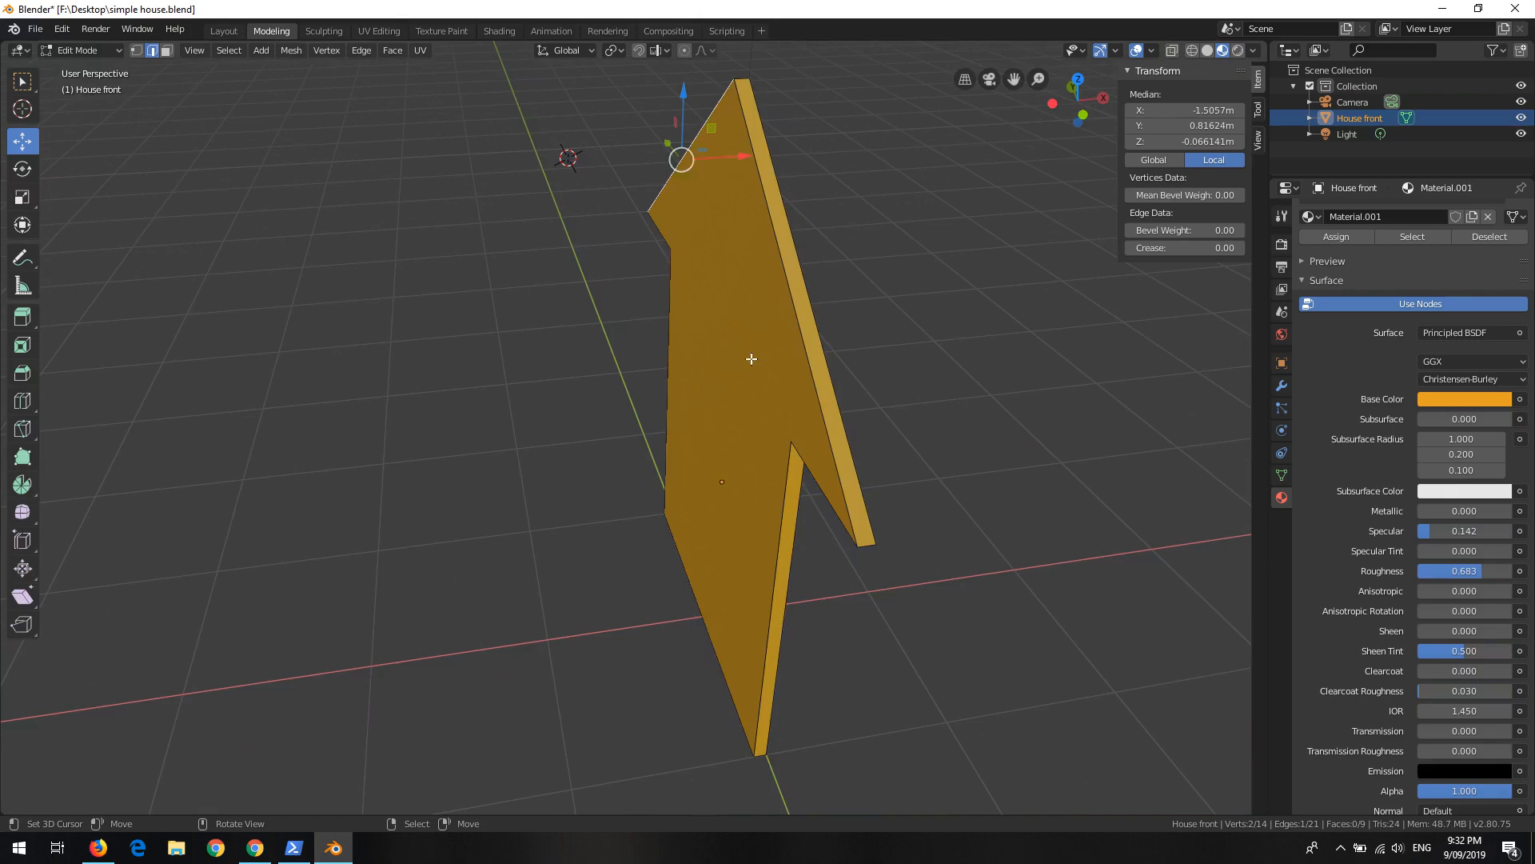
left_click(784, 277, "shift")
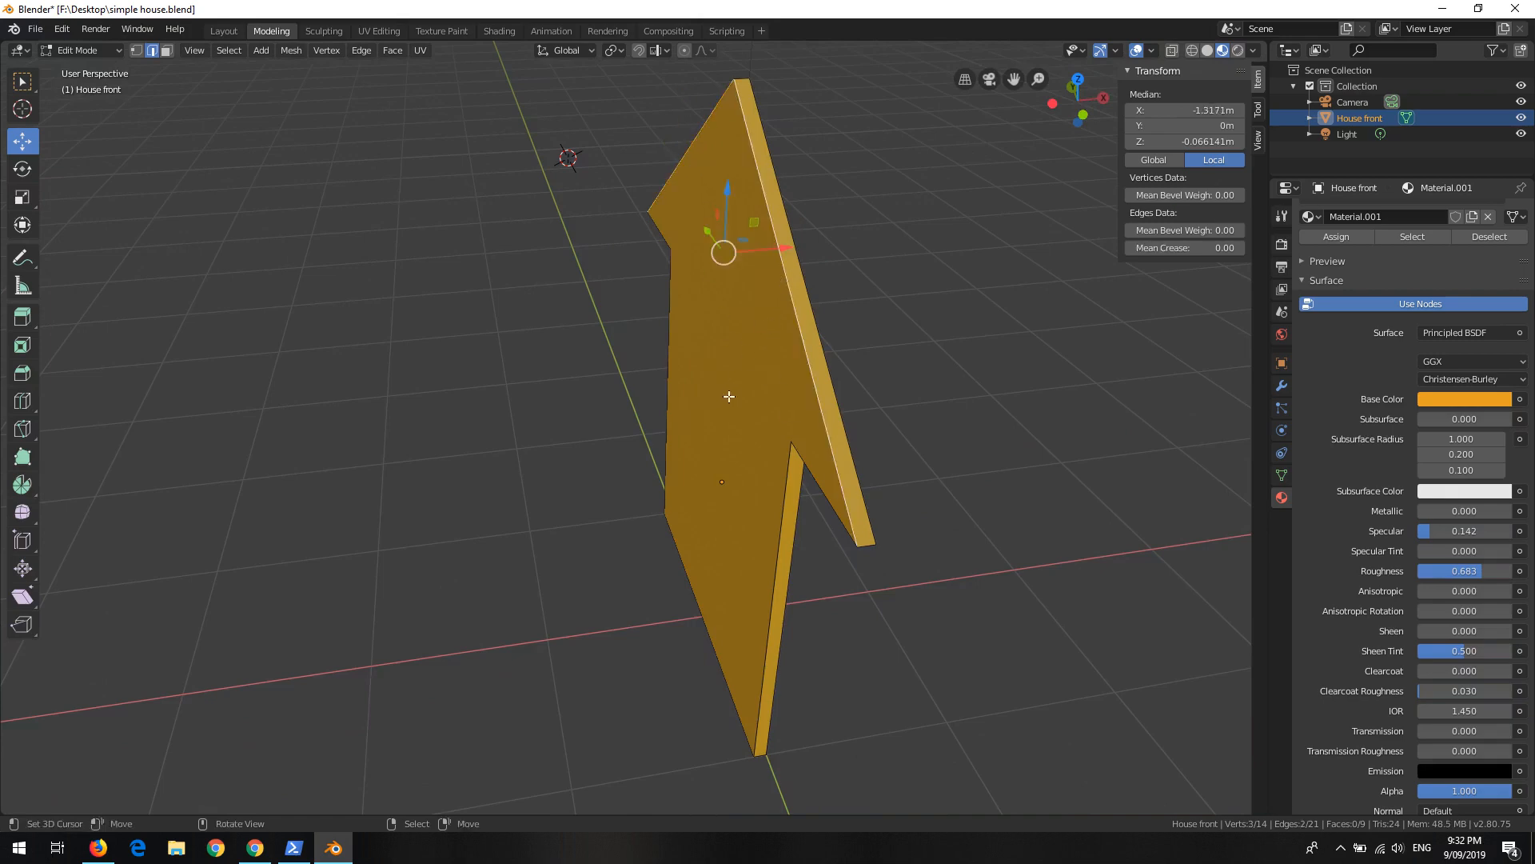
middle_click_drag(785, 274, 769, 373)
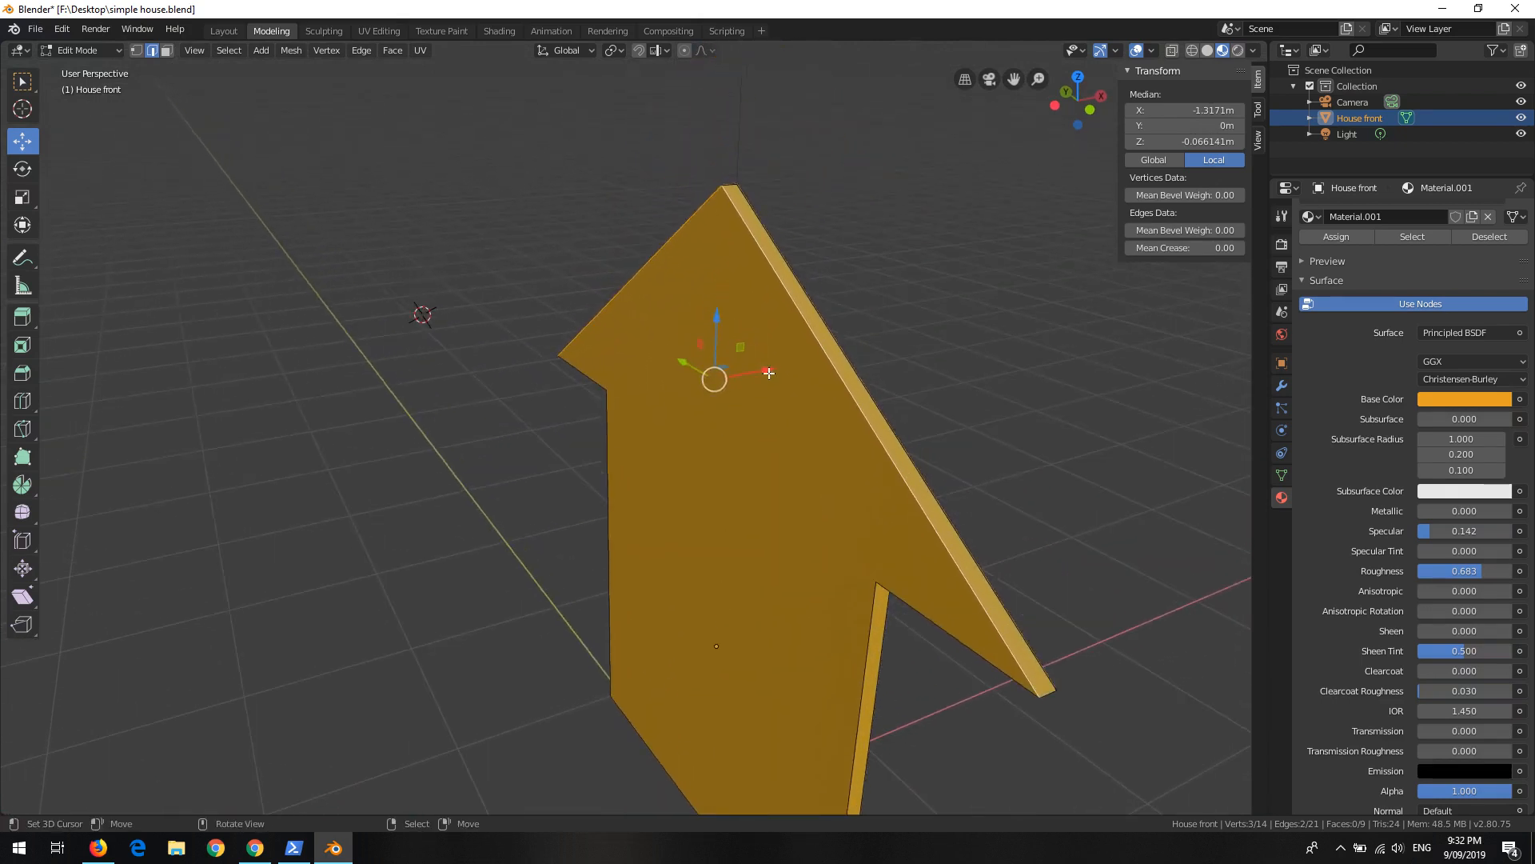
right_click(676, 238)
right_click(810, 338, "shift")
middle_click_drag(885, 470, 917, 462)
scroll(927, 459, "down", 2)
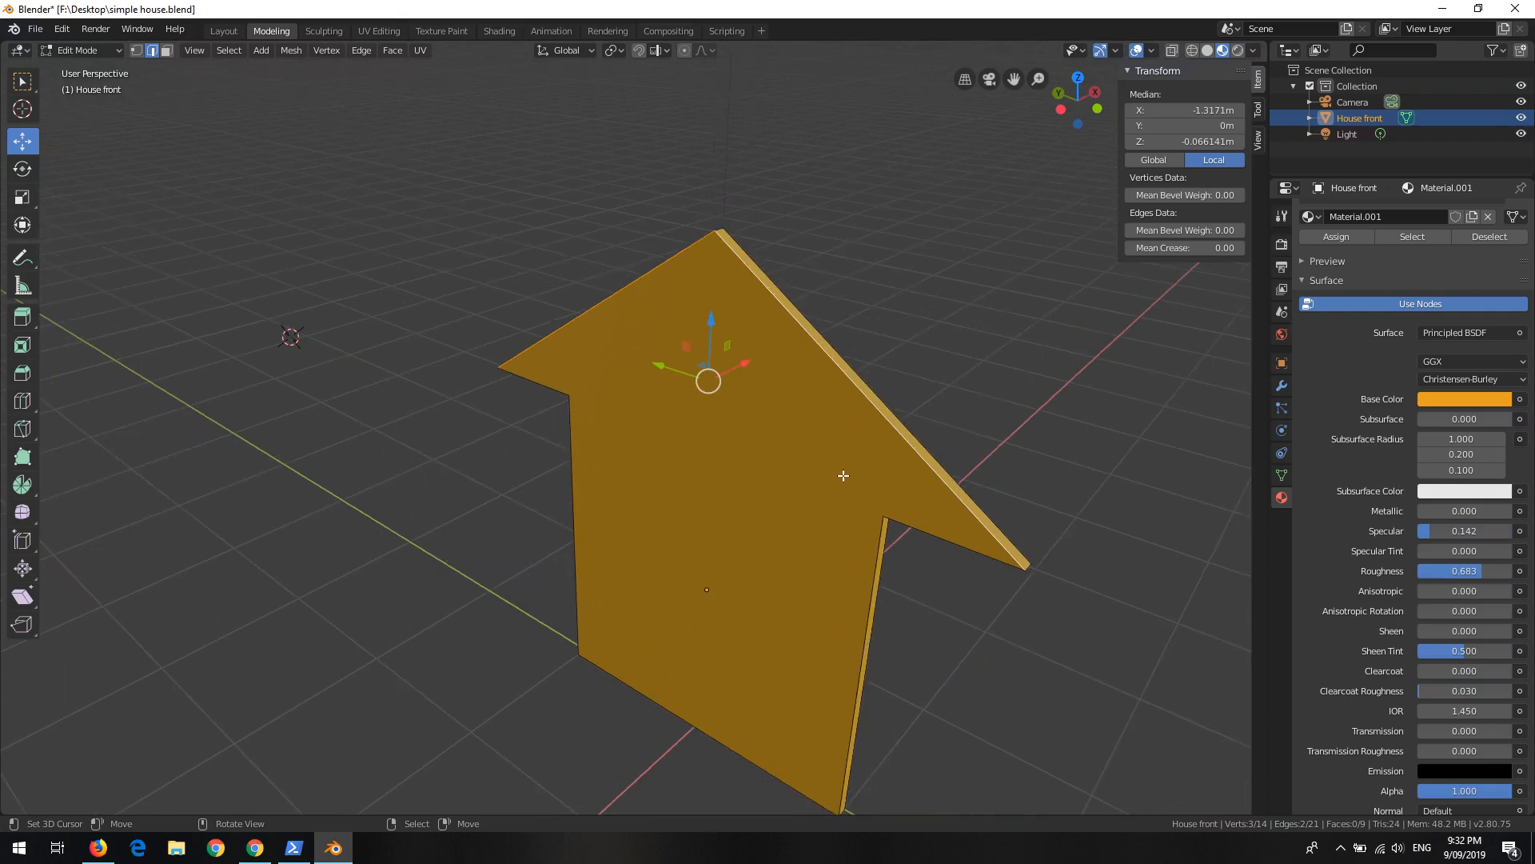
middle_click_drag(867, 470, 796, 471)
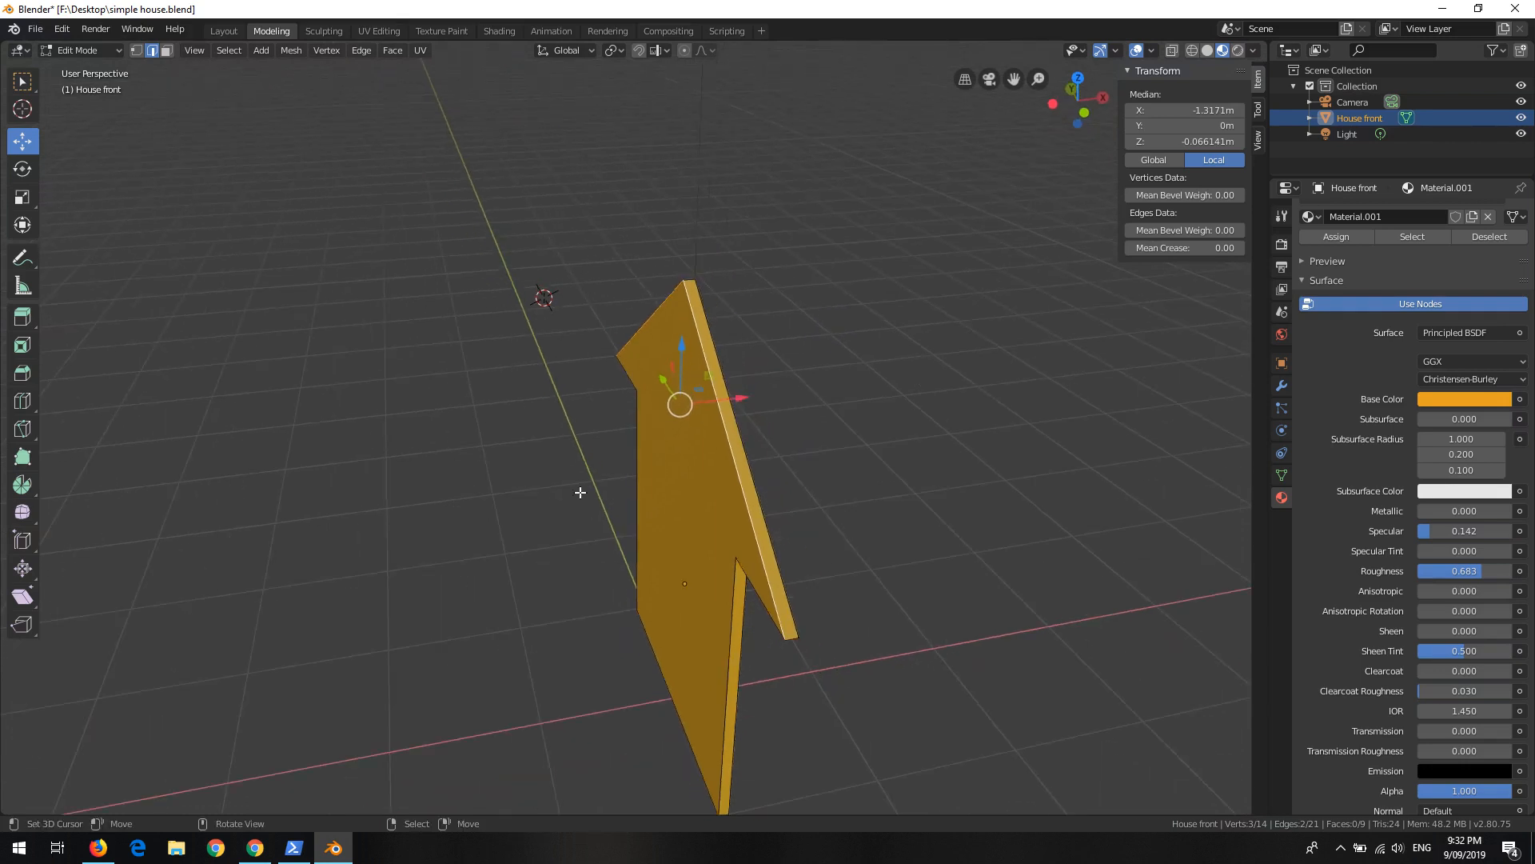
Step: Extrude the two roof edges about -3.11 m along the global X axis and inspect the roof in Object Mode
key("e")
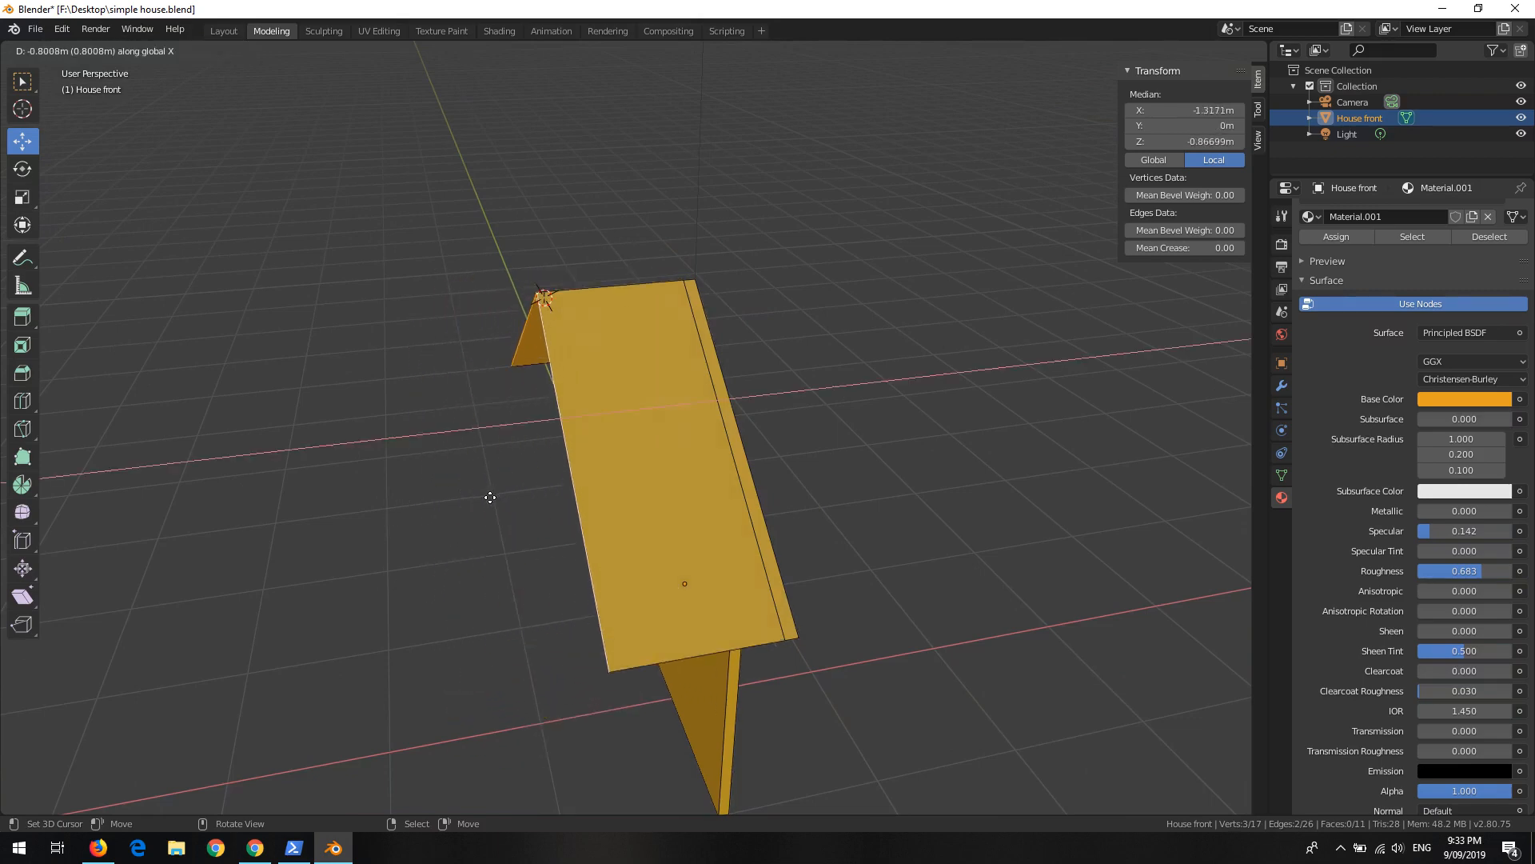
key("x")
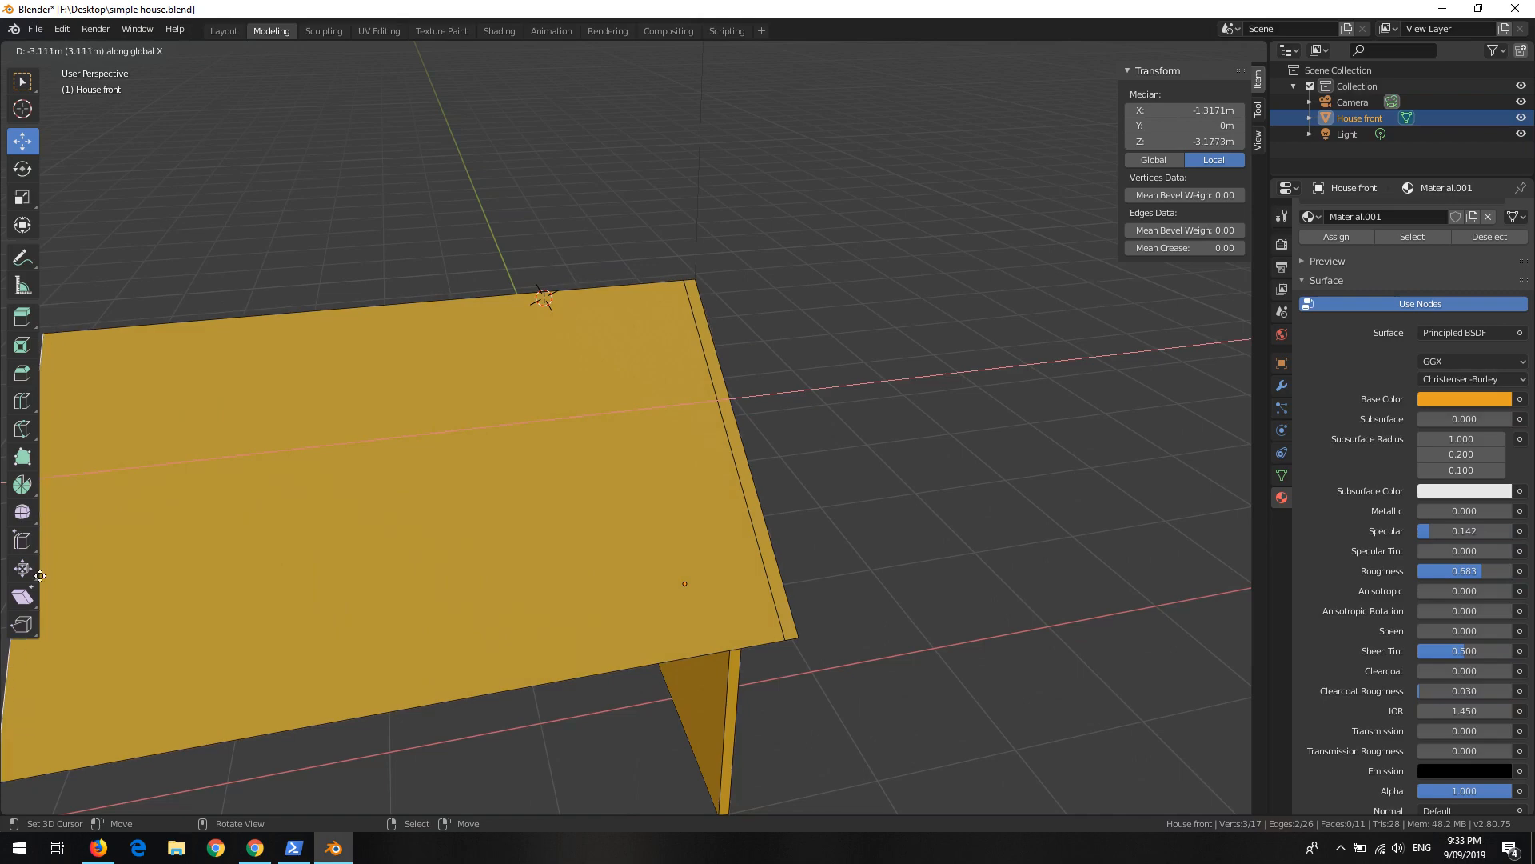
left_click(56, 574)
scroll(421, 492, "down", 4)
middle_click_drag(421, 492, 604, 346)
scroll(668, 350, "up", 4)
scroll(668, 350, "up", 3)
middle_click_drag(574, 338, 463, 402)
key("Tab")
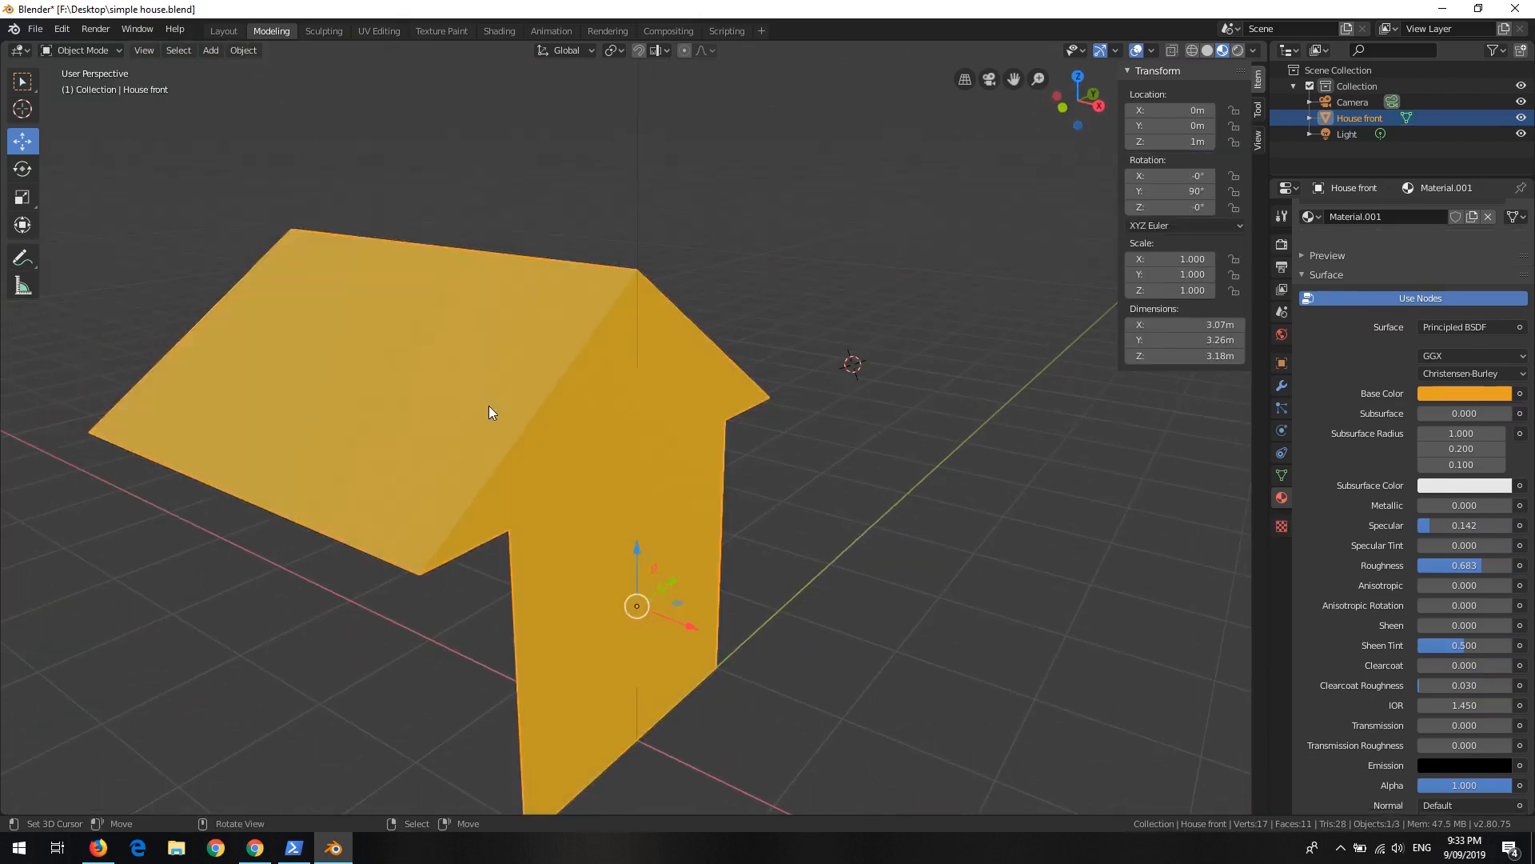
middle_click_drag(567, 482, 571, 398)
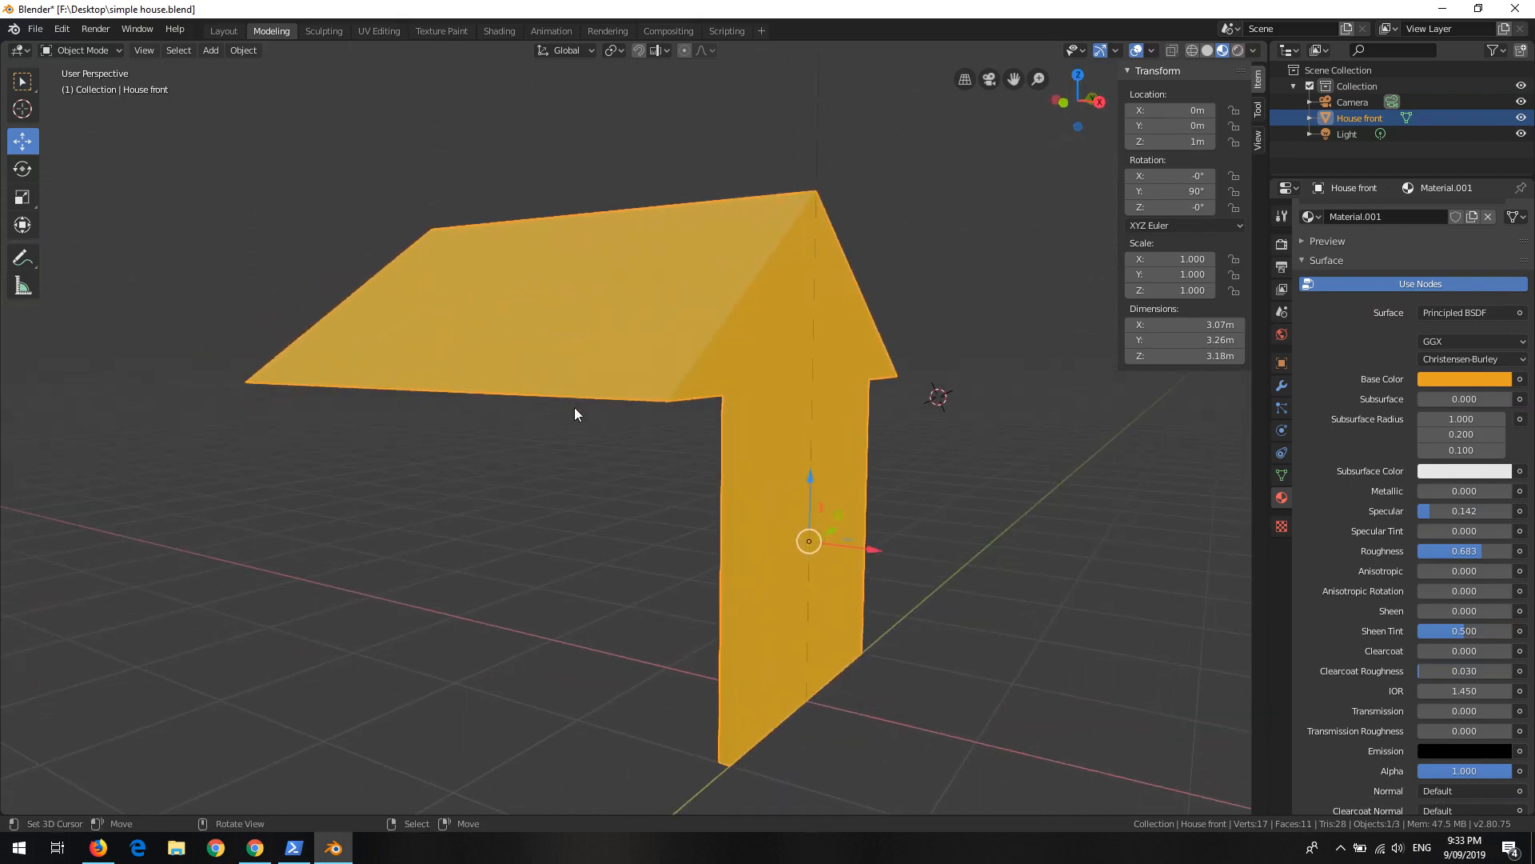
Step: Return to Edit Mode and extend the selection to all edges bounding both roof panels
key("Tab")
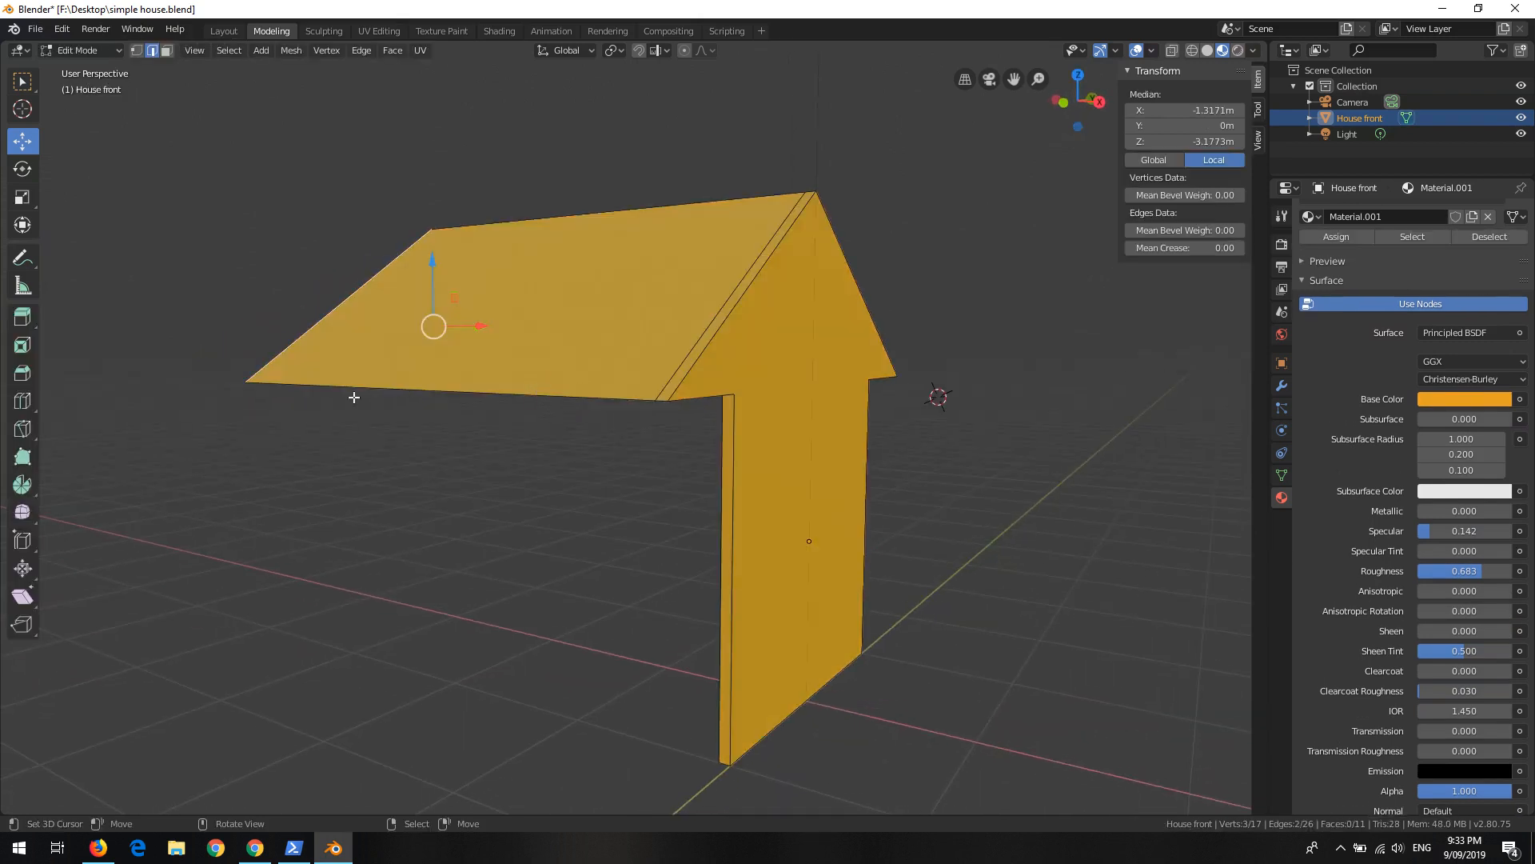
left_click(317, 381, "shift")
left_click(709, 321, "shift")
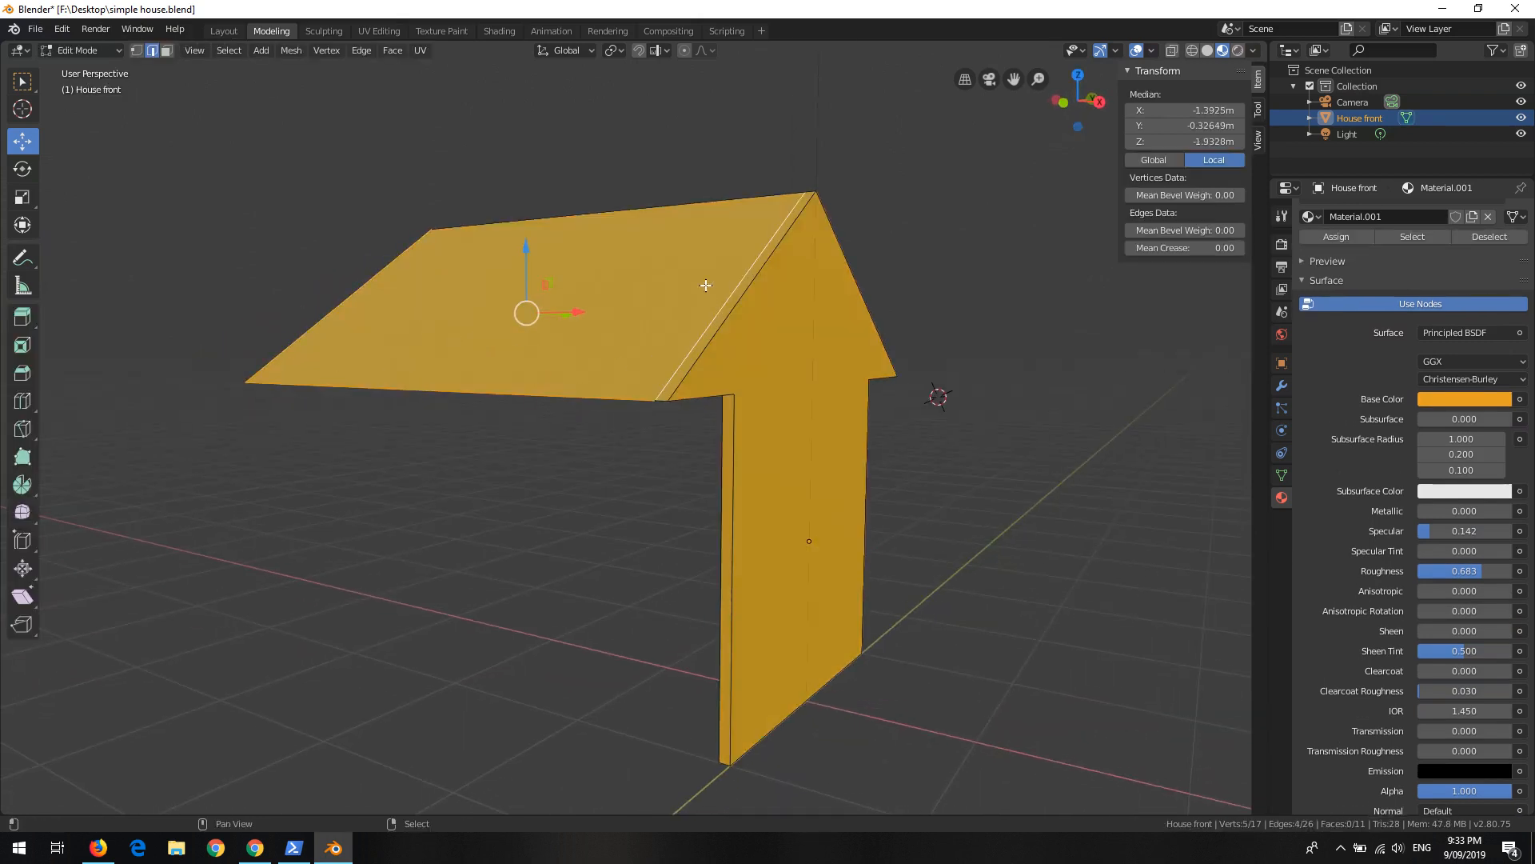
middle_click_drag(696, 198, 668, 332)
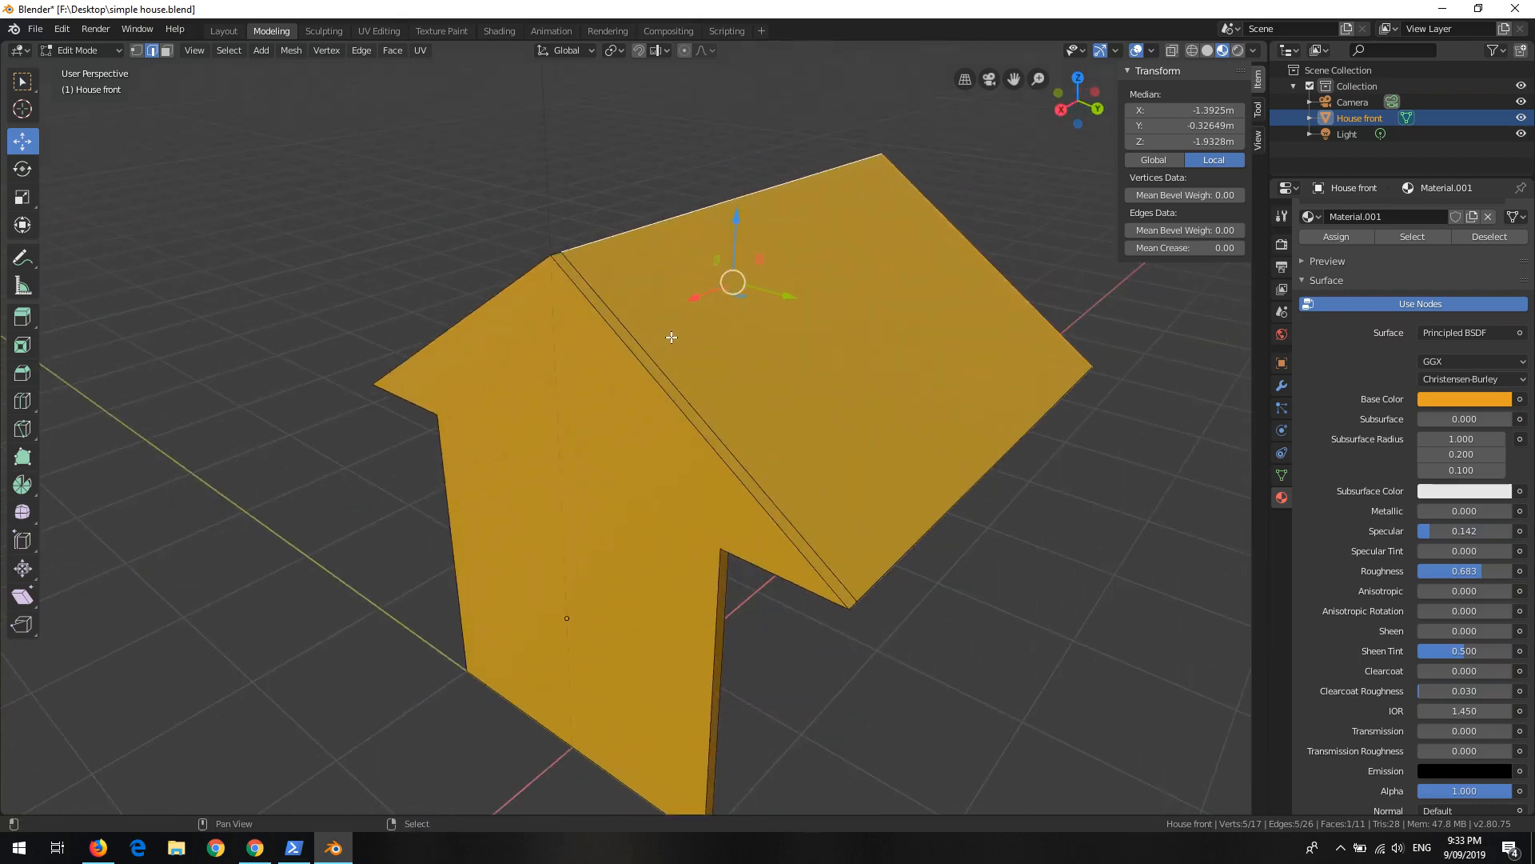
left_click(666, 355, "shift")
left_click(950, 505, "shift")
middle_click_drag(998, 497, 791, 524)
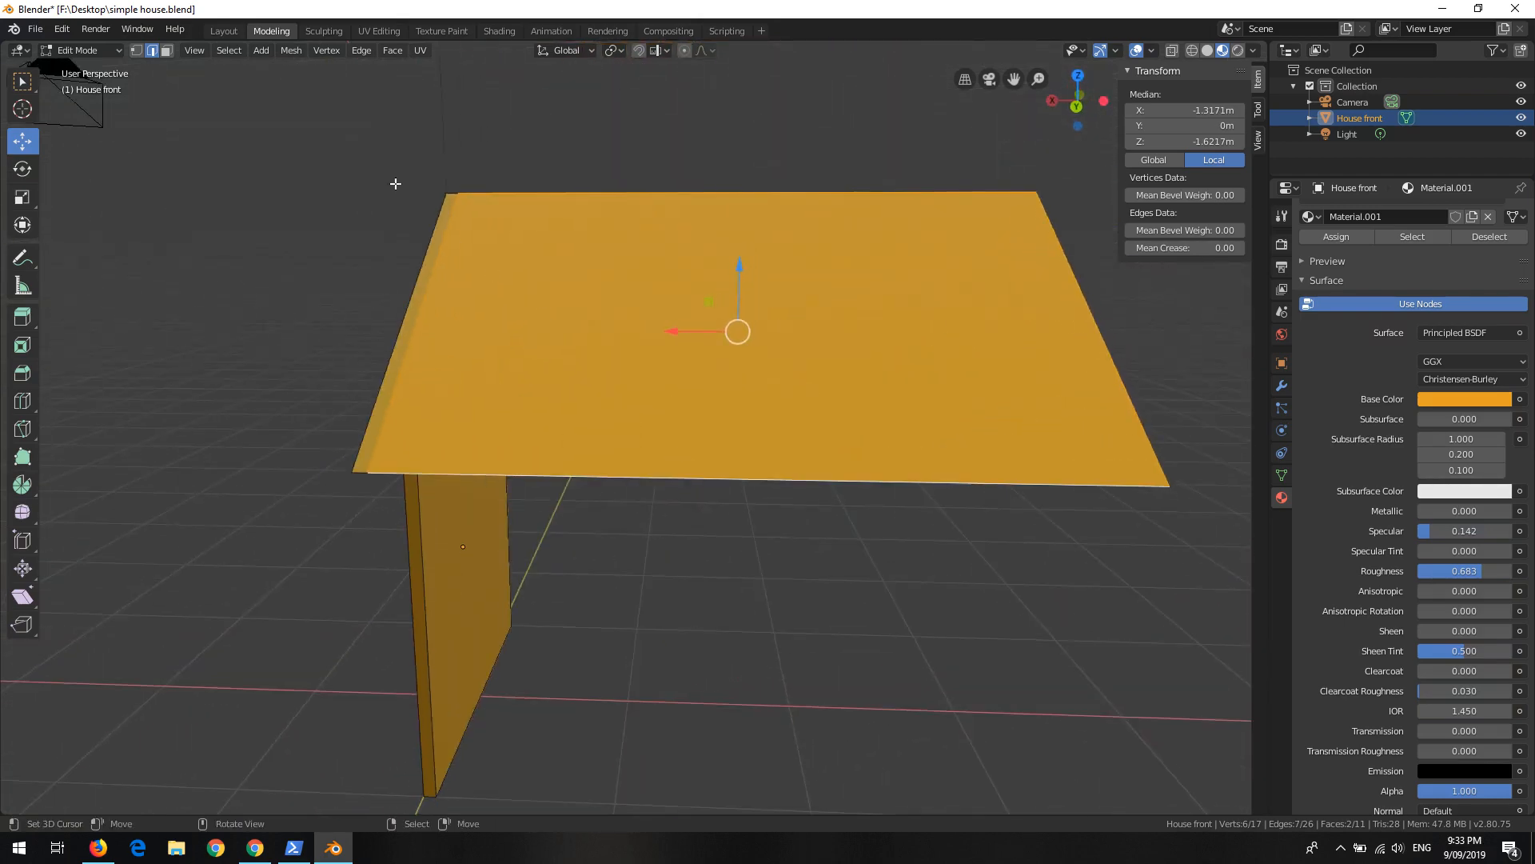
left_click(300, 53)
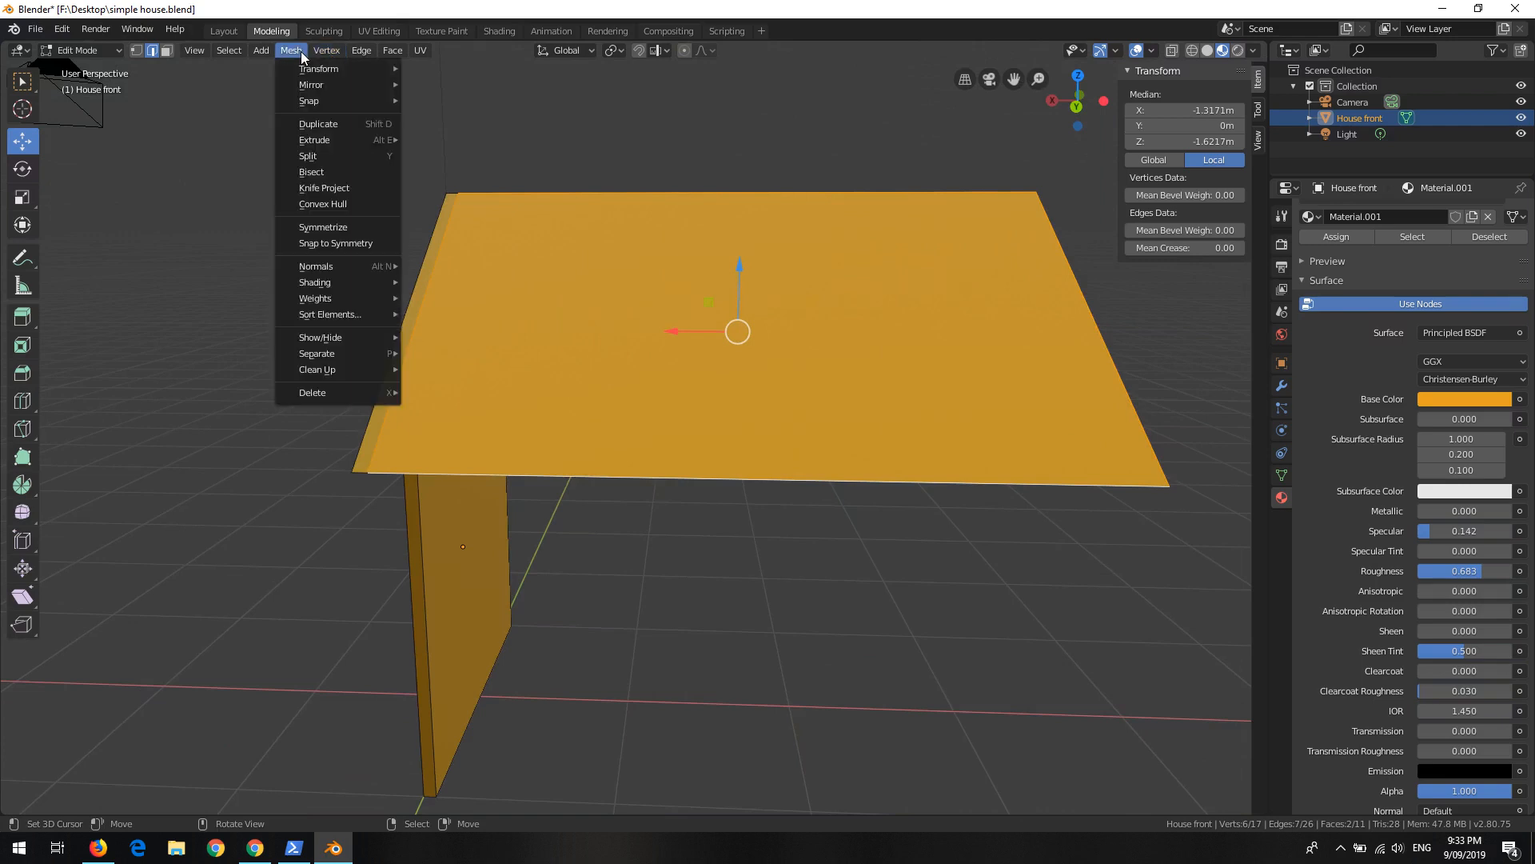
left_click(302, 54)
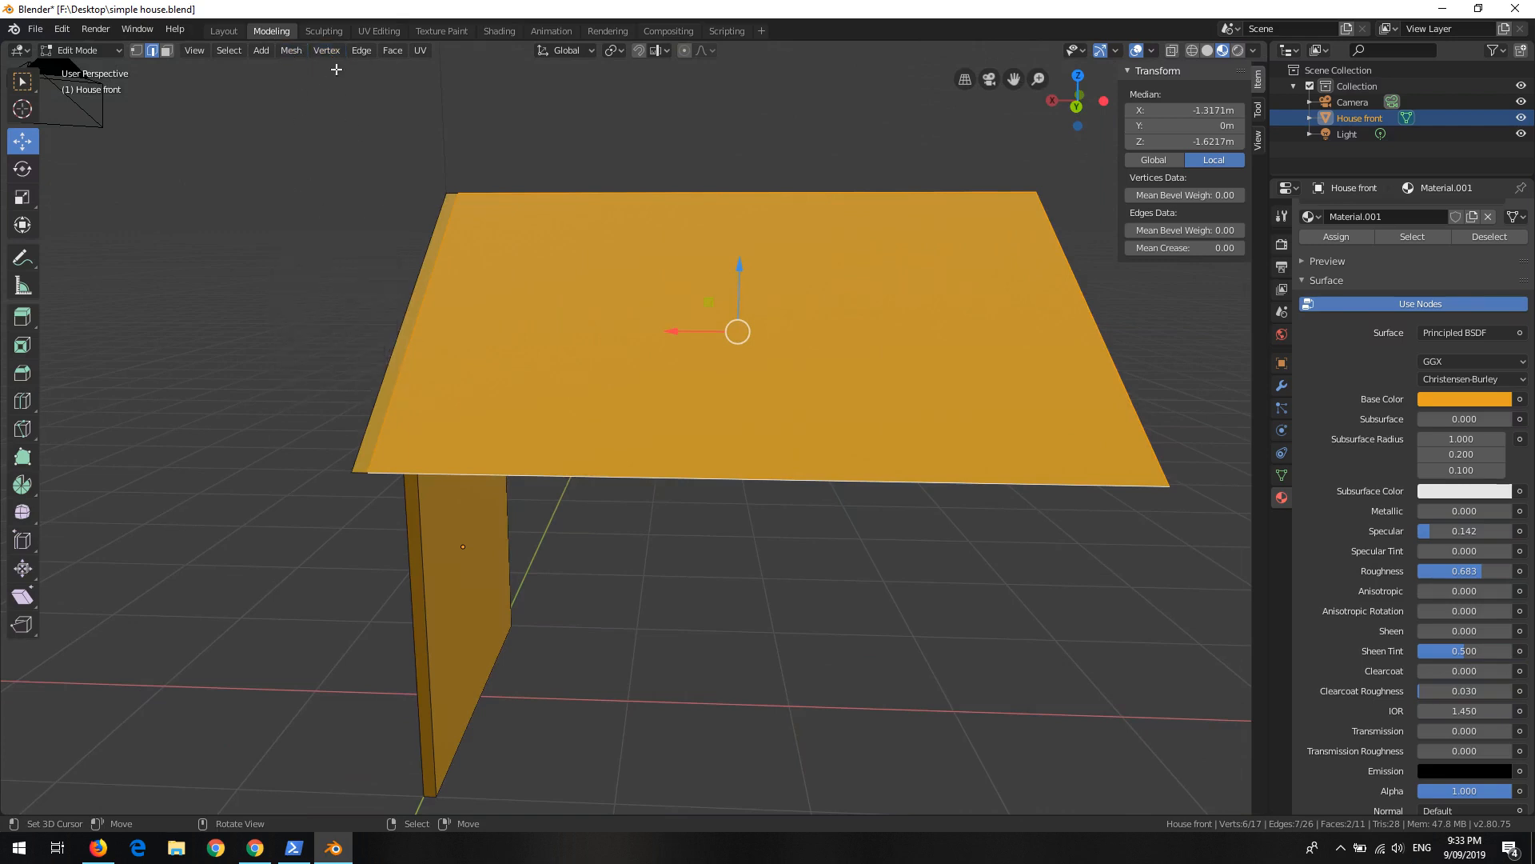
left_click(360, 52)
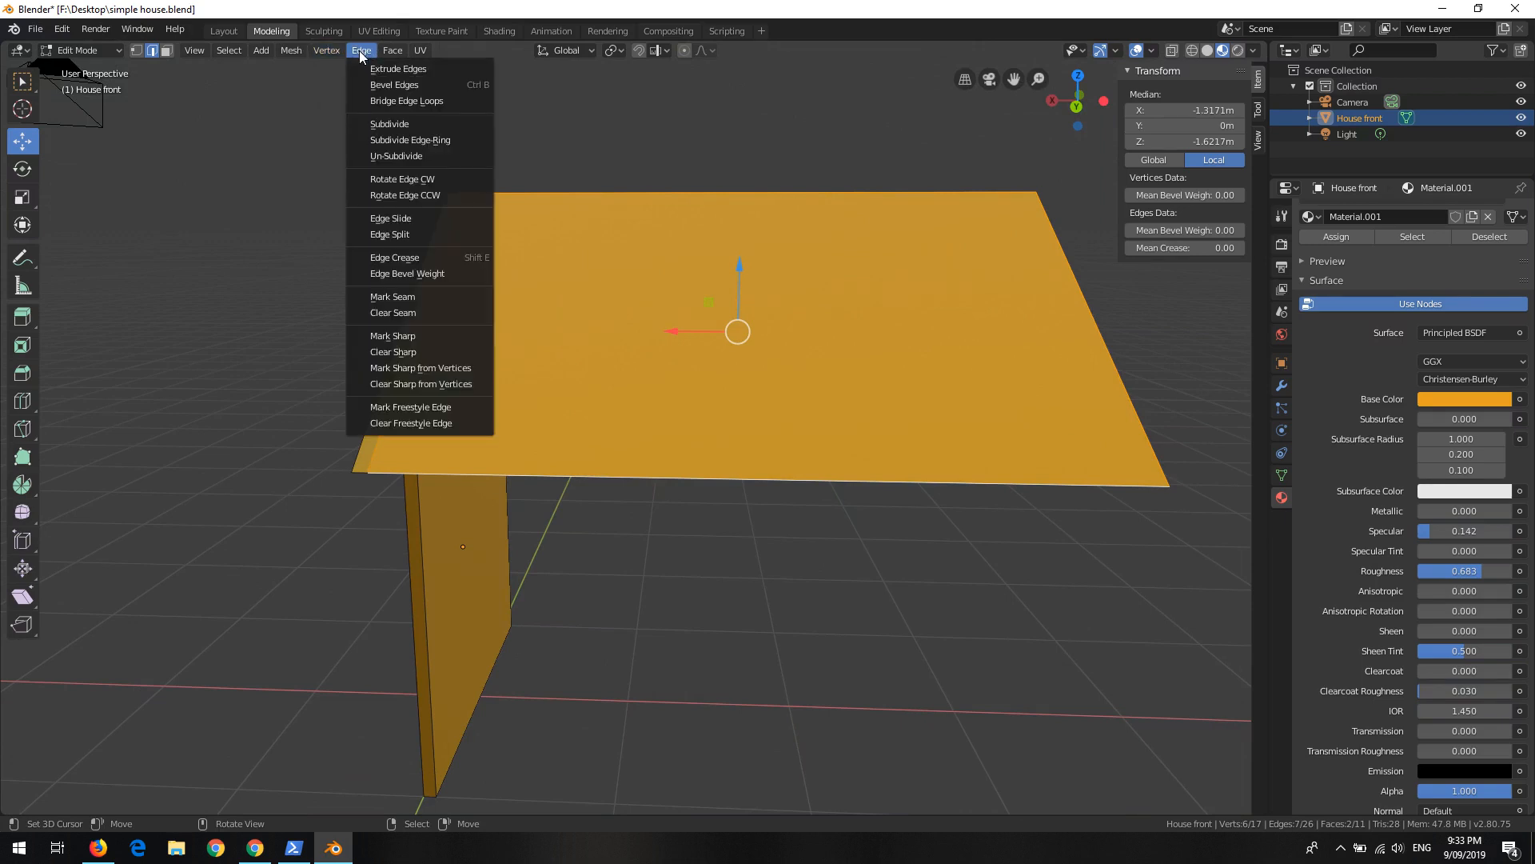
mouse_move(335, 56)
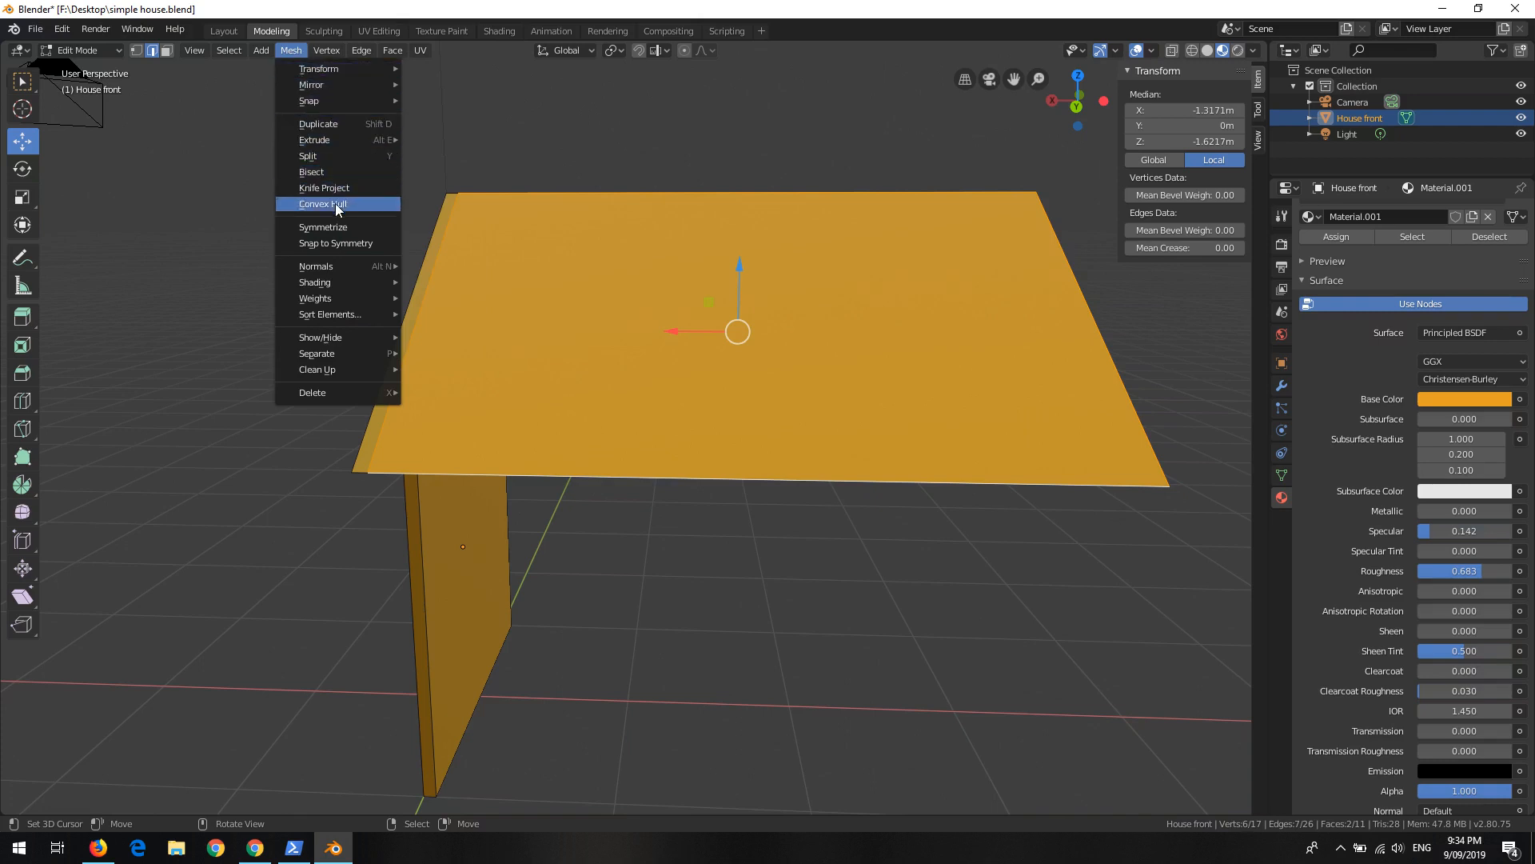
mouse_move(344, 143)
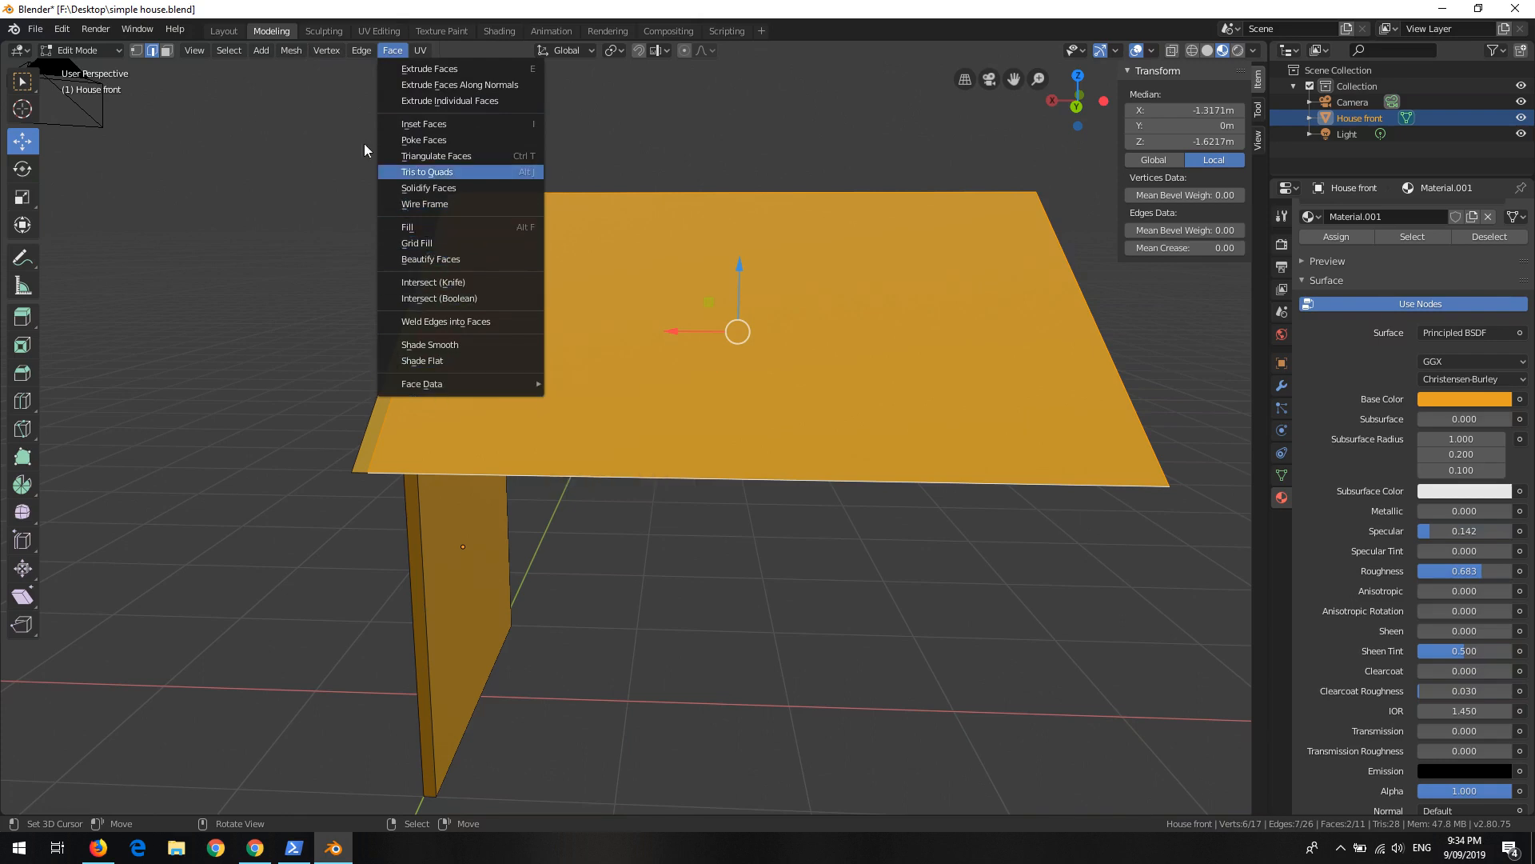
left_click(410, 50)
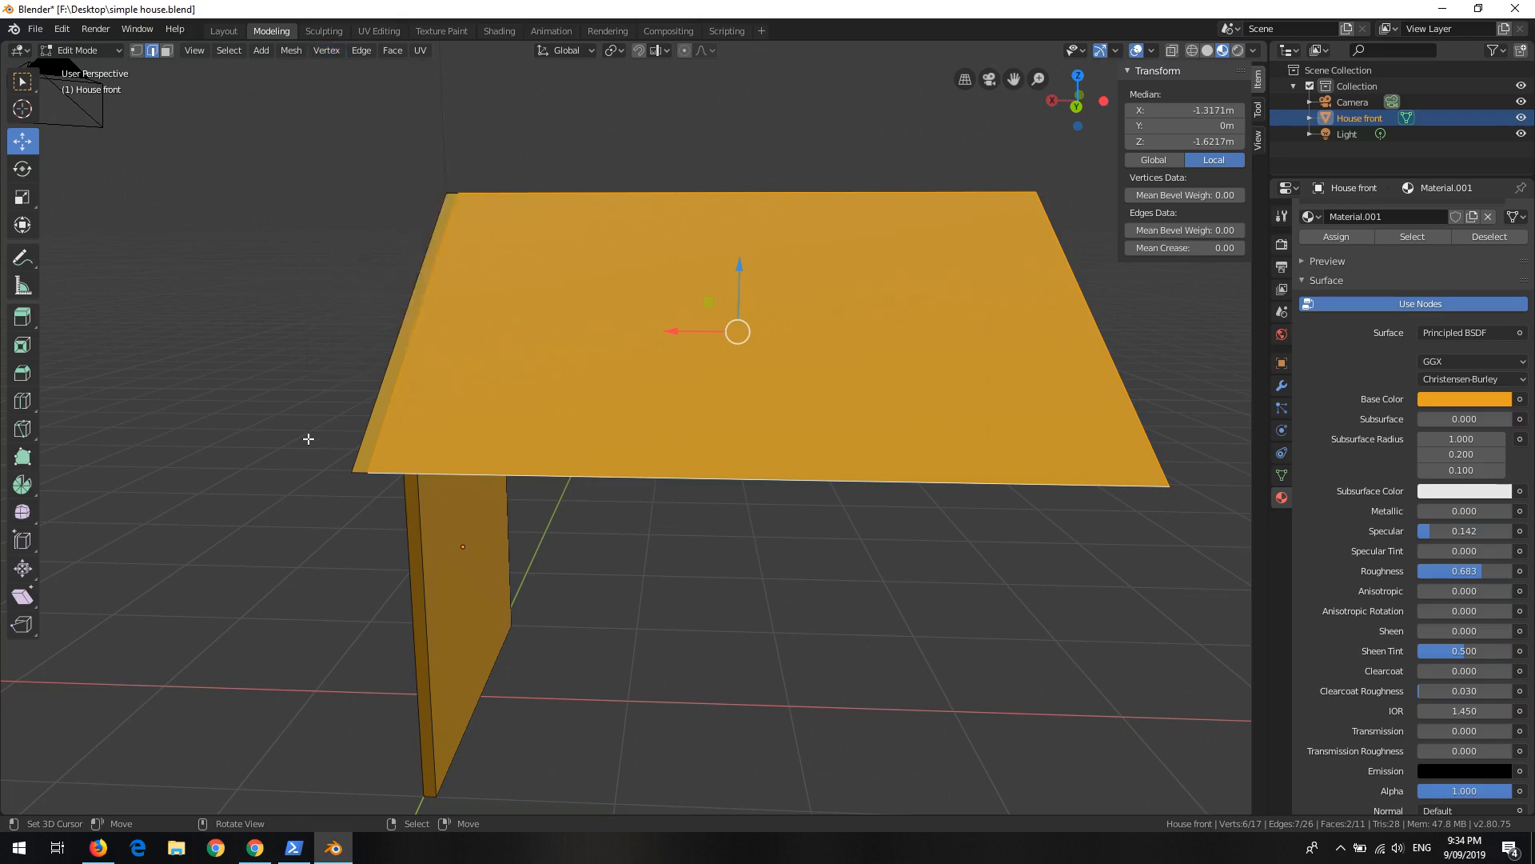
Step: Separate the selected roof panels from the house front into their own object
middle_click_drag(722, 580, 771, 591)
scroll(824, 520, "down", 3)
scroll(801, 423, "up", 1)
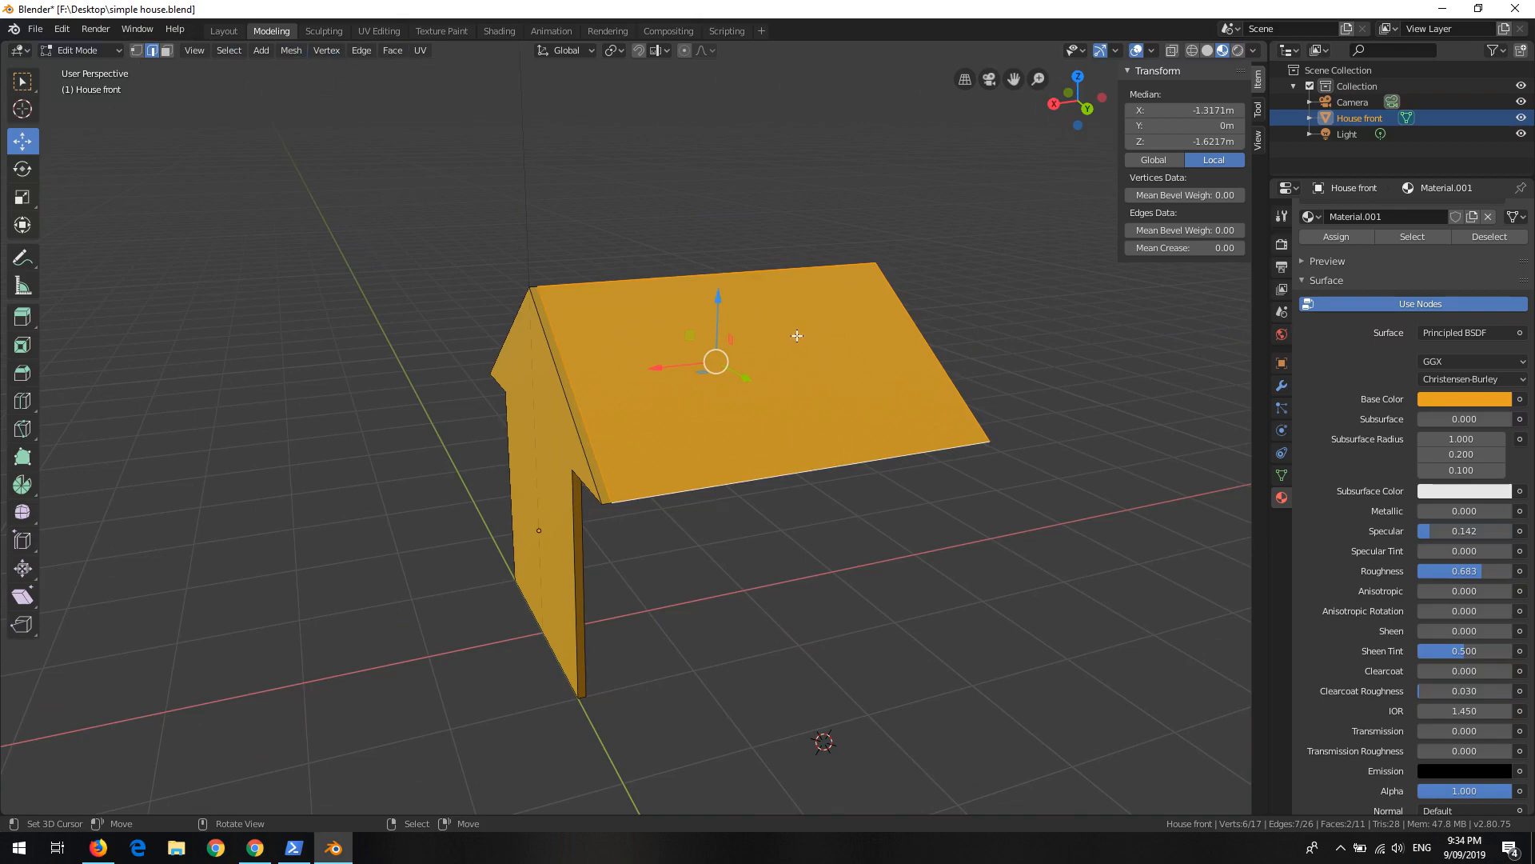
key("p")
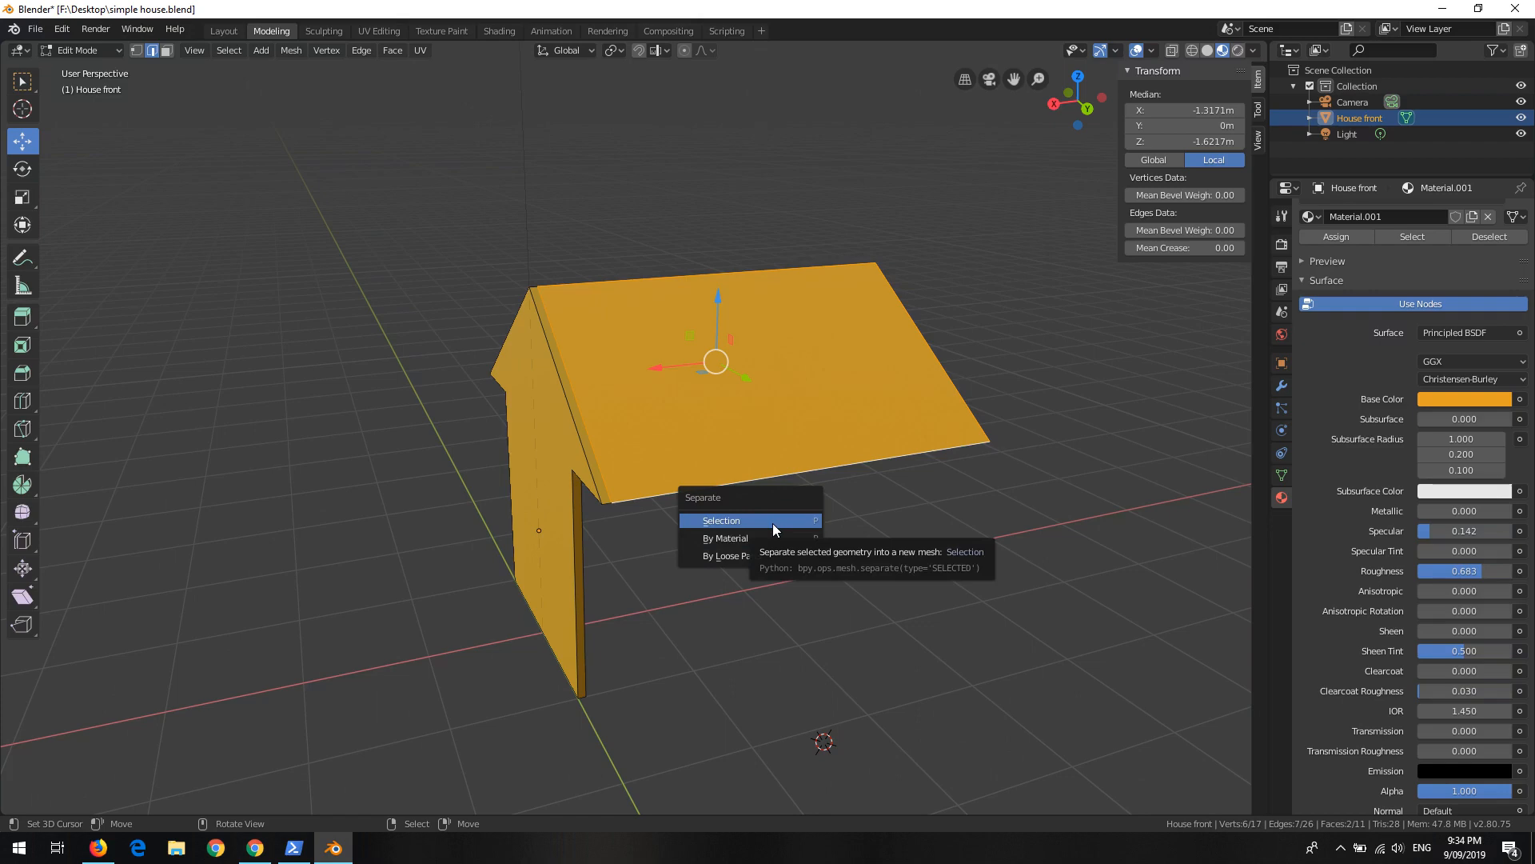
left_click(772, 523)
middle_click_drag(631, 307, 676, 314)
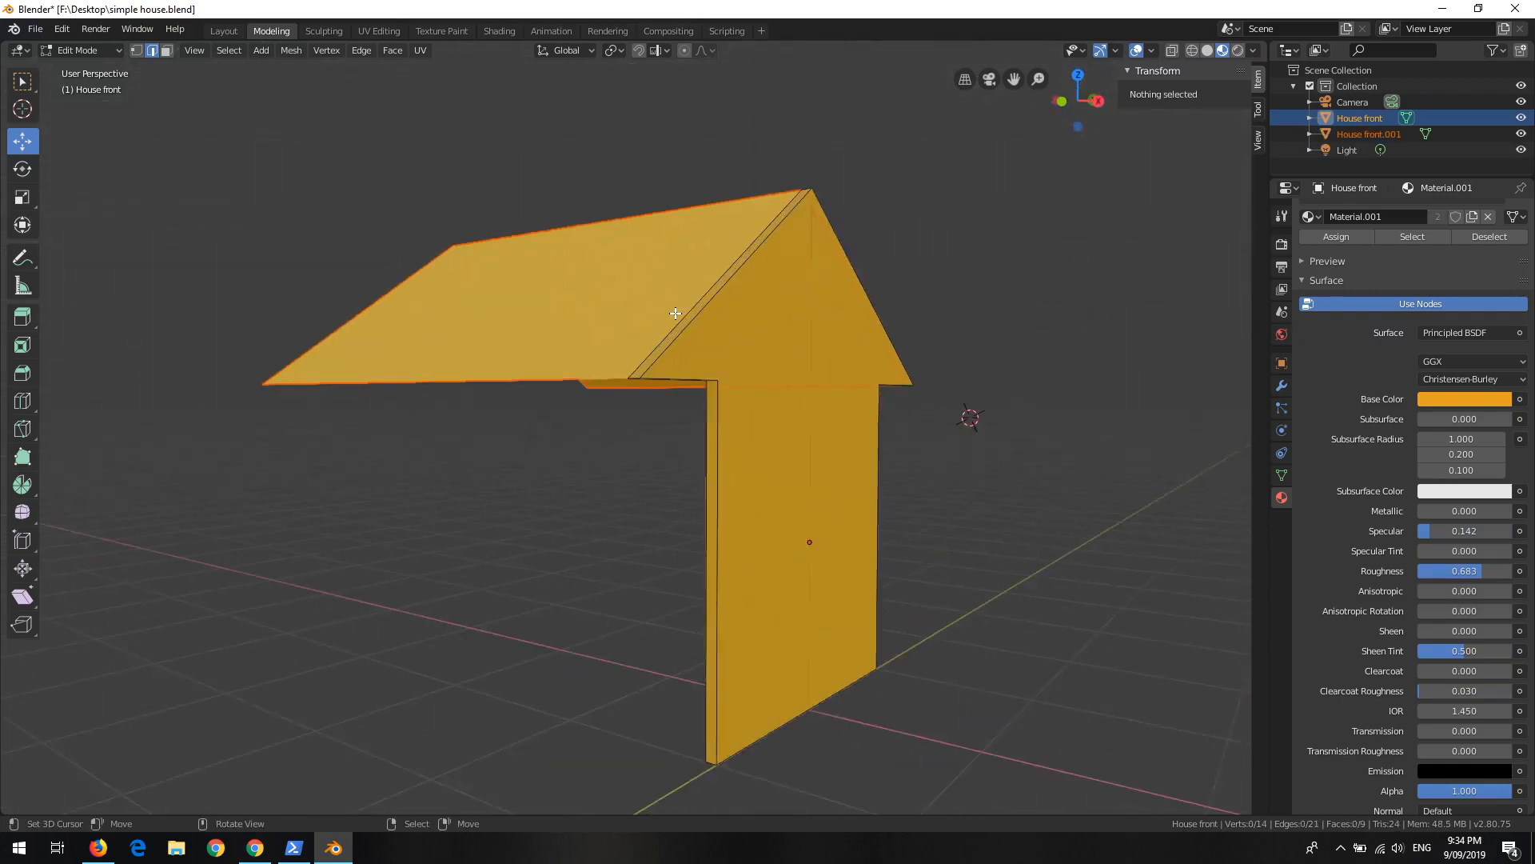
scroll(516, 284, "up", 1)
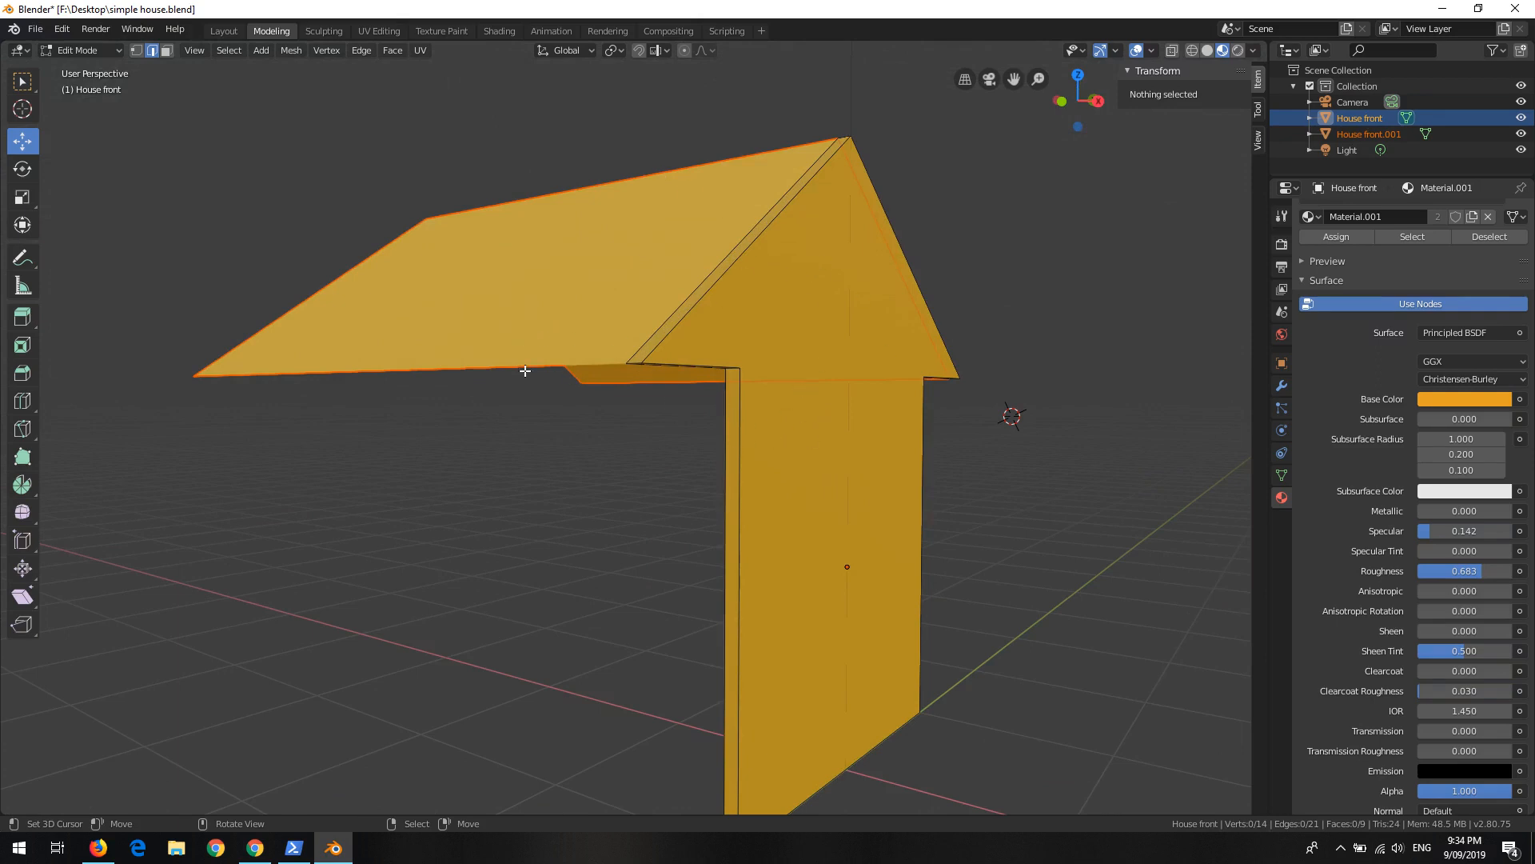
Step: Check the house front's sloping gable edges and eave edge by selecting them individually, and return to Object Mode
left_click(714, 281)
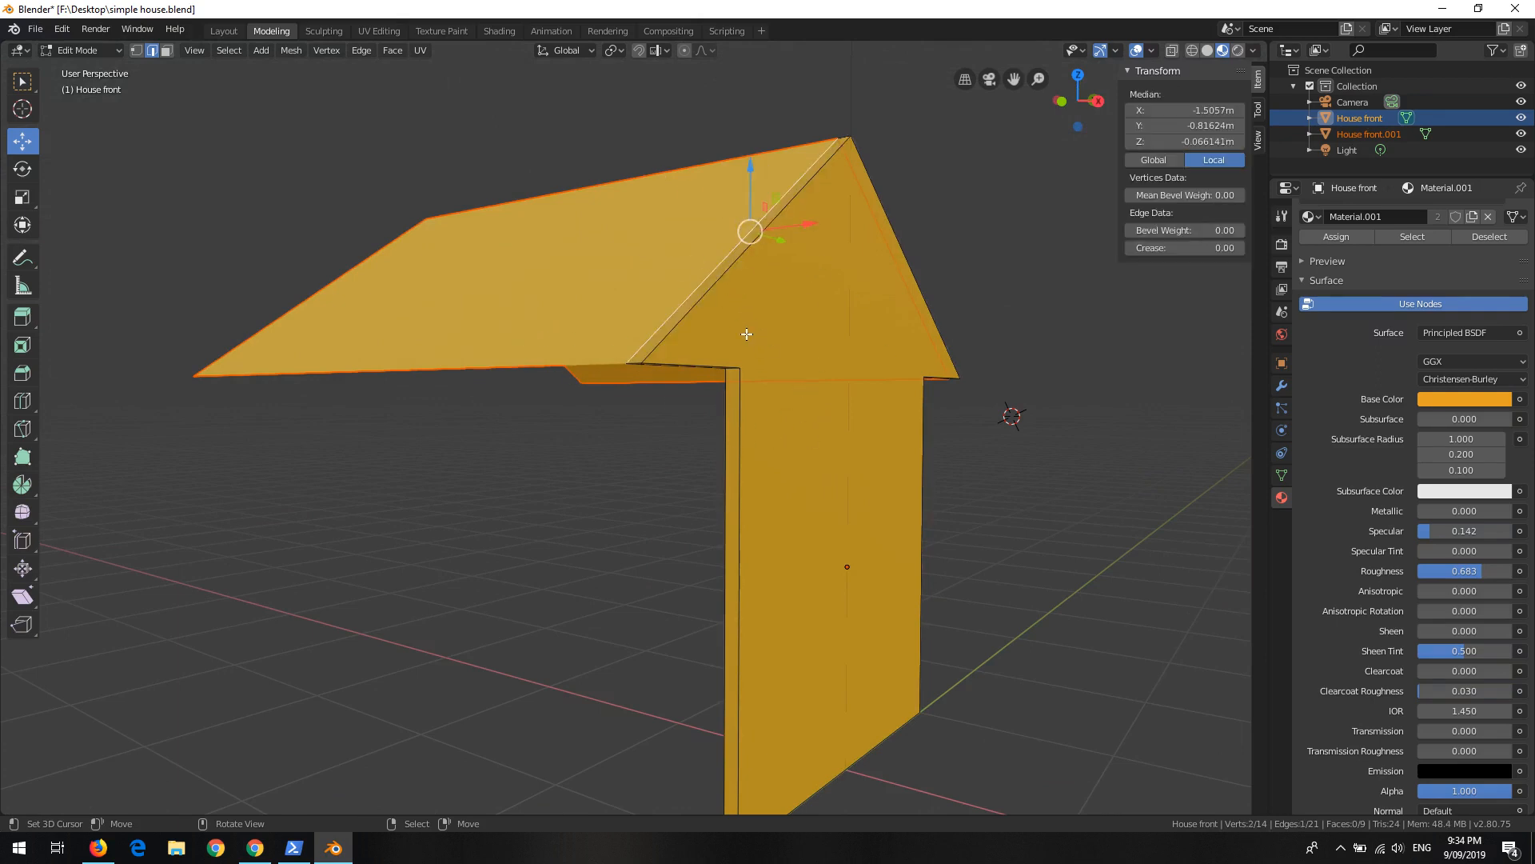
right_click(740, 296)
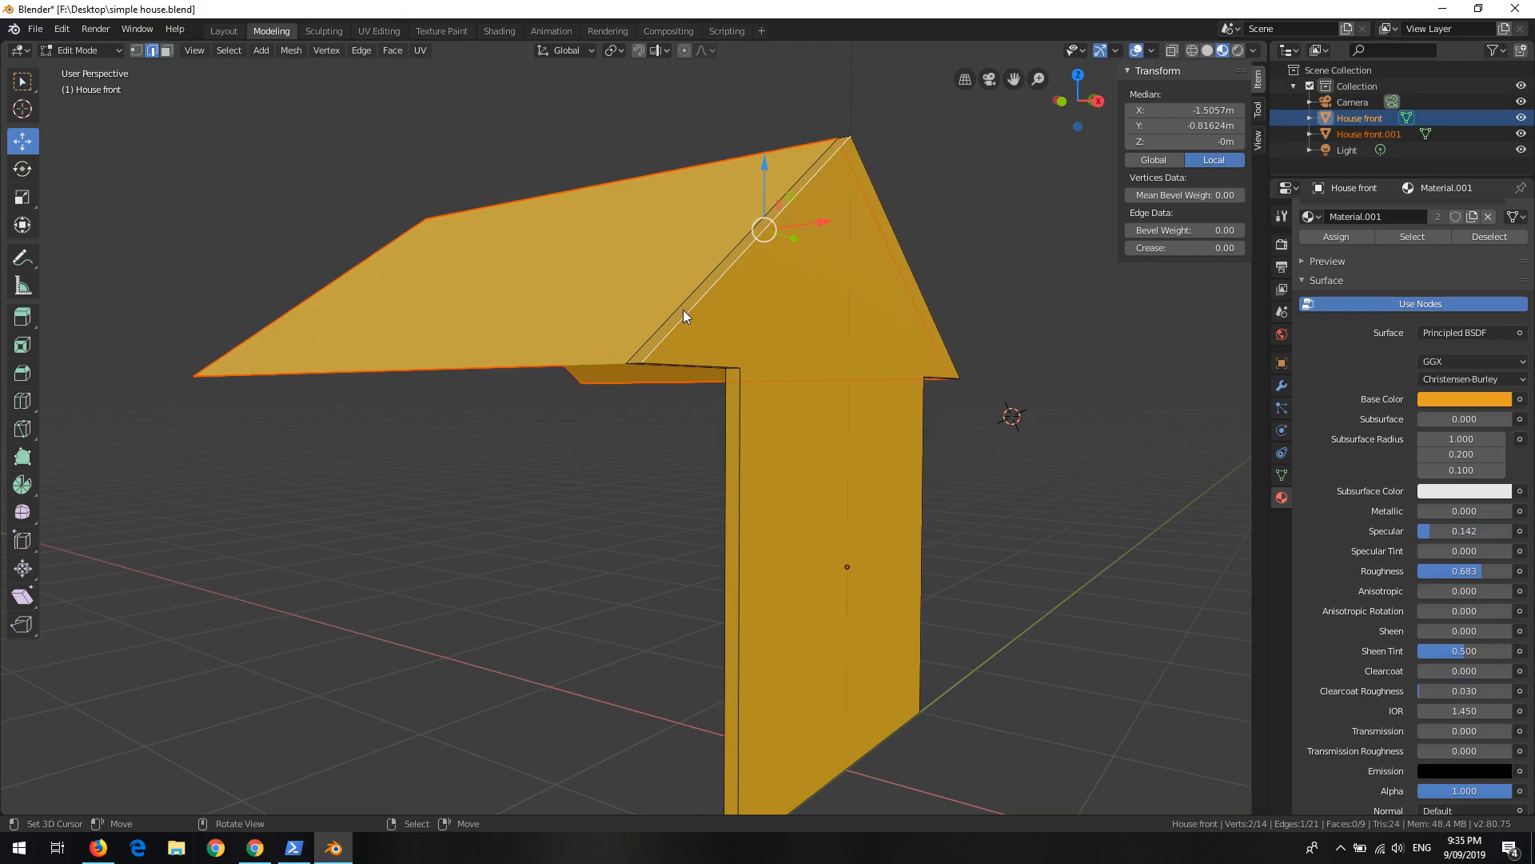
left_click(703, 287)
left_click(714, 296)
left_click(731, 366)
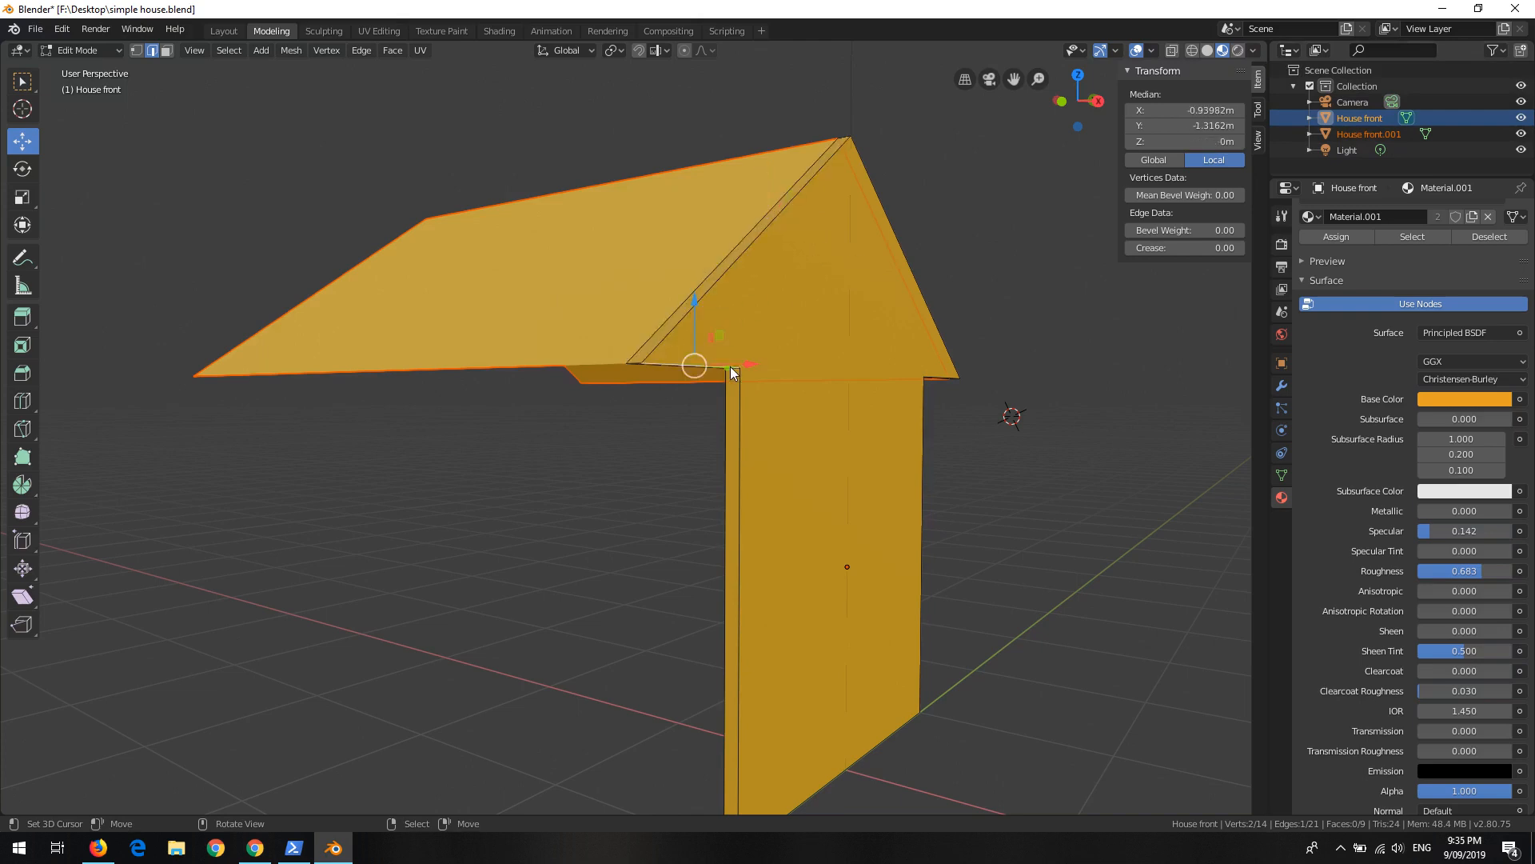
left_click(102, 51)
left_click(76, 67)
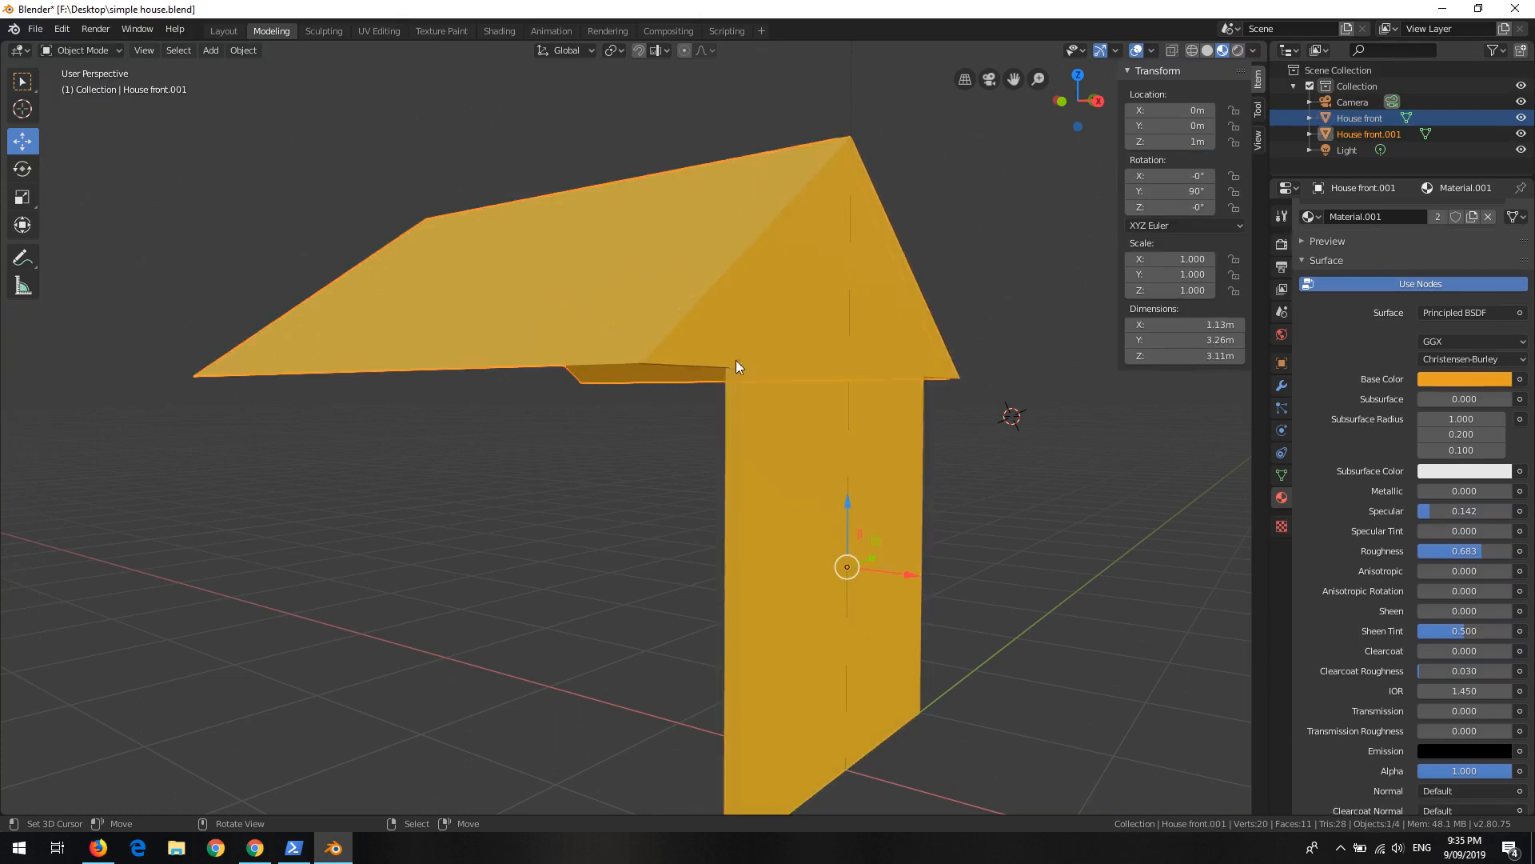
Step: Select the separated roof object House front.001 and rename it Roof
middle_click_drag(645, 426, 510, 253)
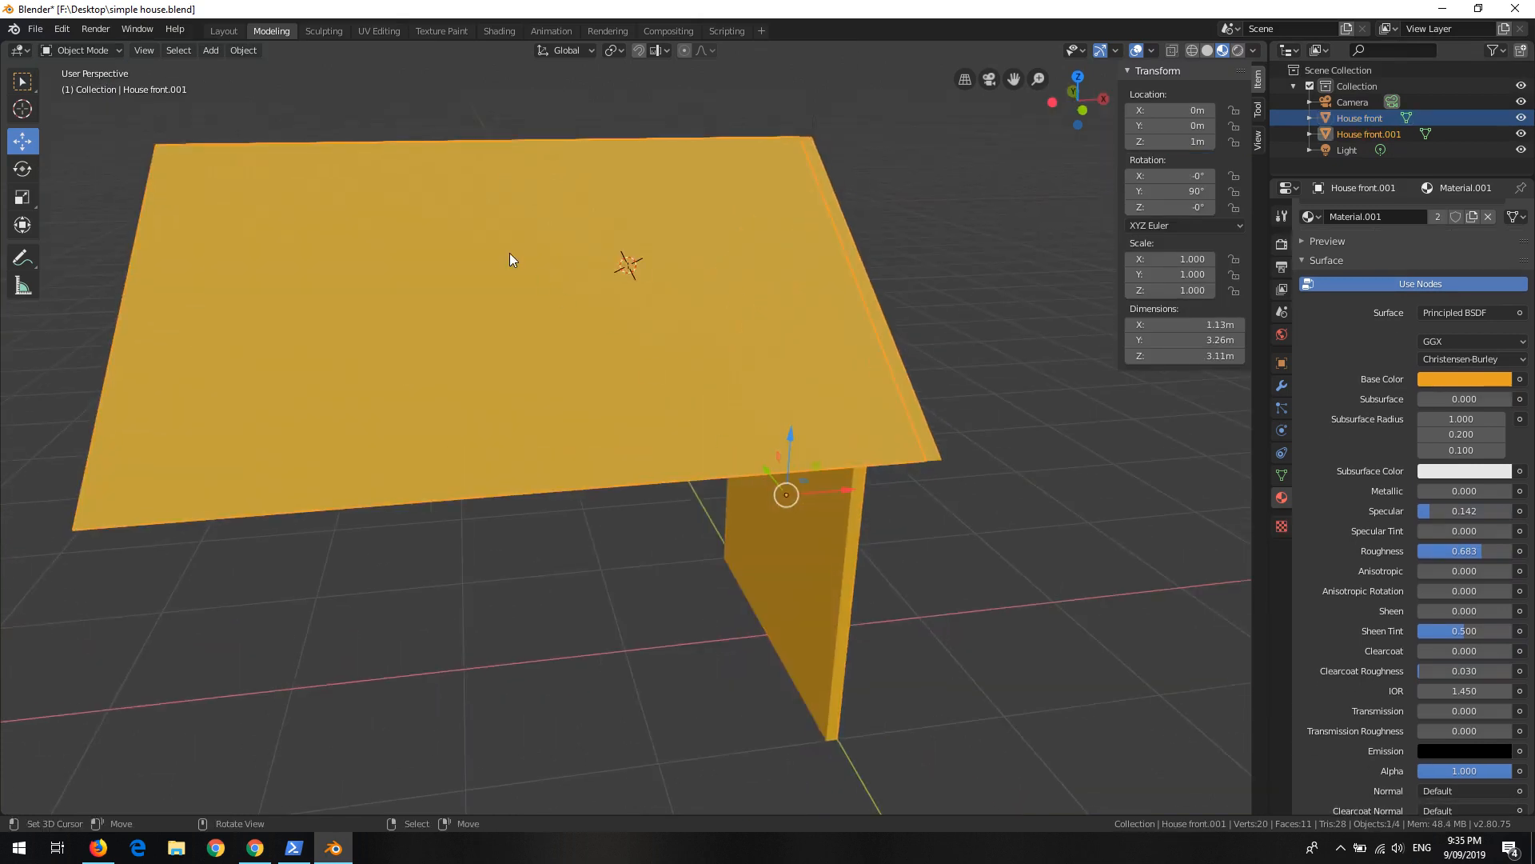
middle_click_drag(952, 373, 830, 338)
left_click(824, 529, "shift")
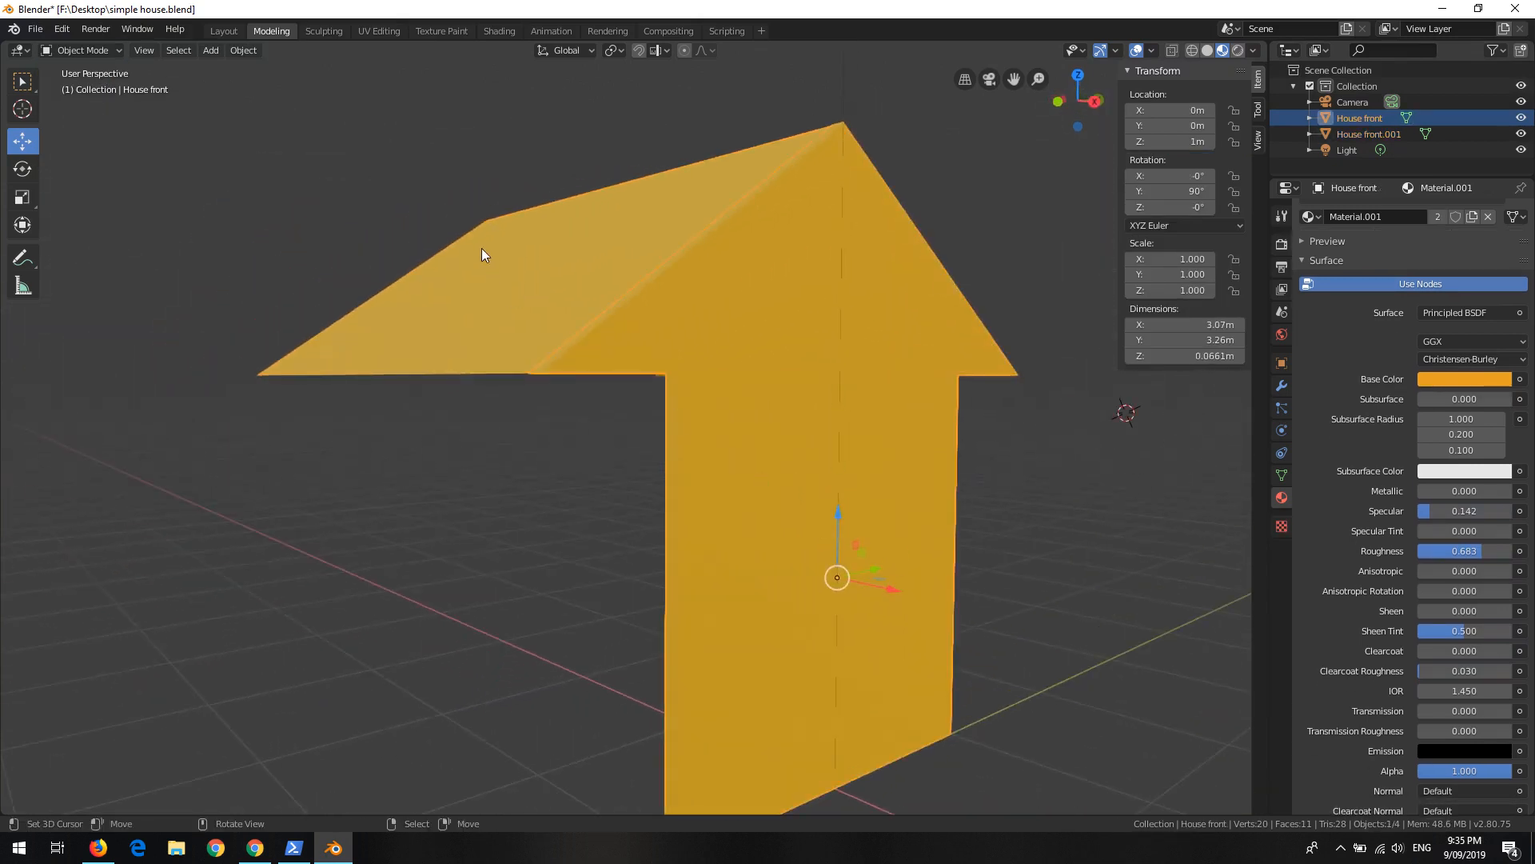
left_click(1367, 135)
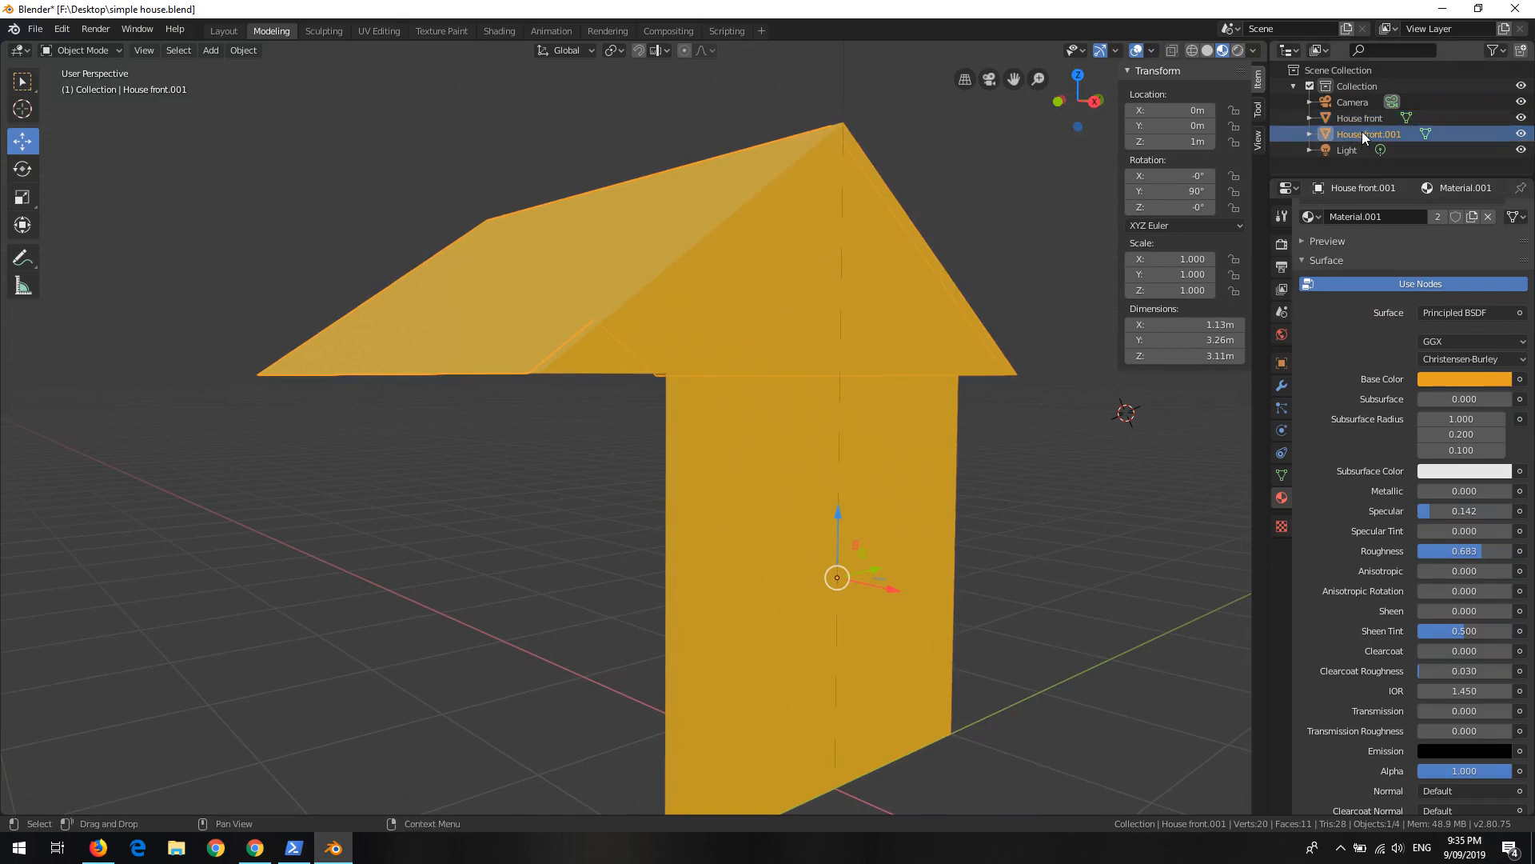
left_click(1282, 365)
left_click(1393, 212)
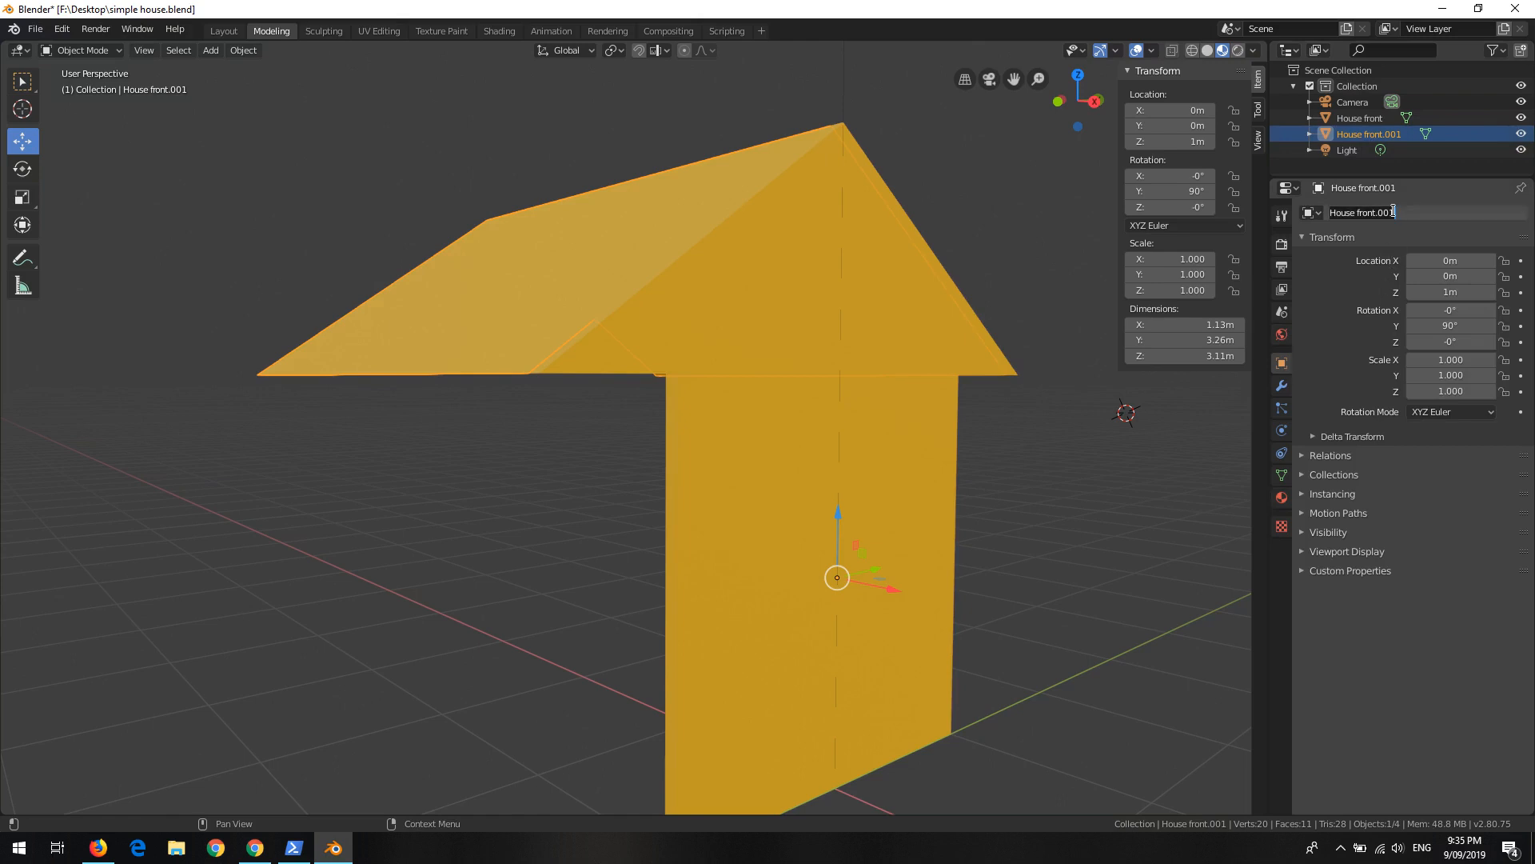
type("Roof")
key("Return")
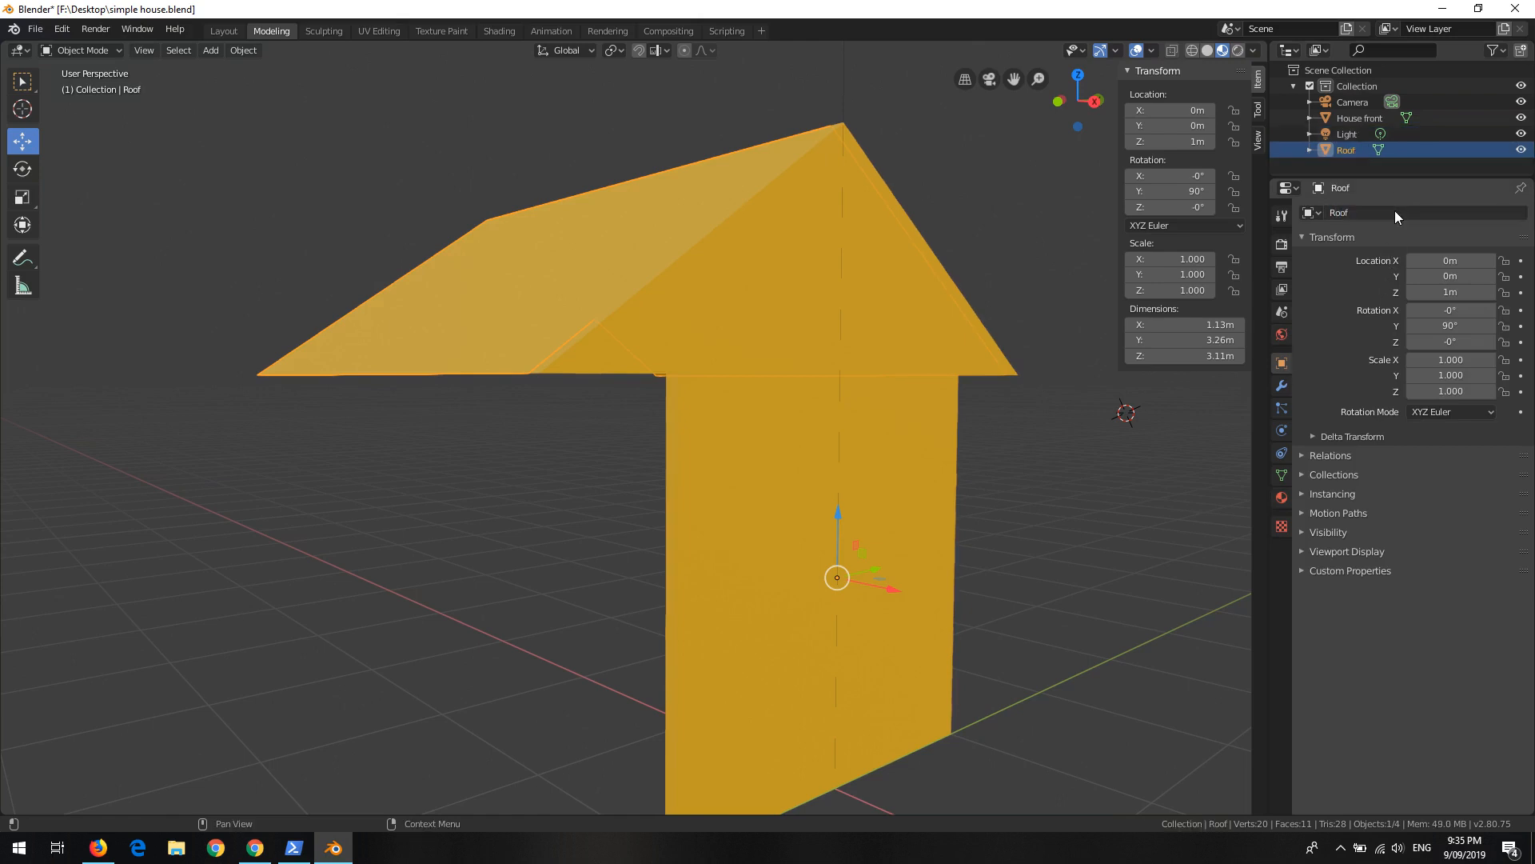
Step: Replace the roof's material with a new one using a deep orange base color (hue 0.065, saturation 0.973), and save the file
left_click(1279, 502)
scroll(1370, 343, "up", 2)
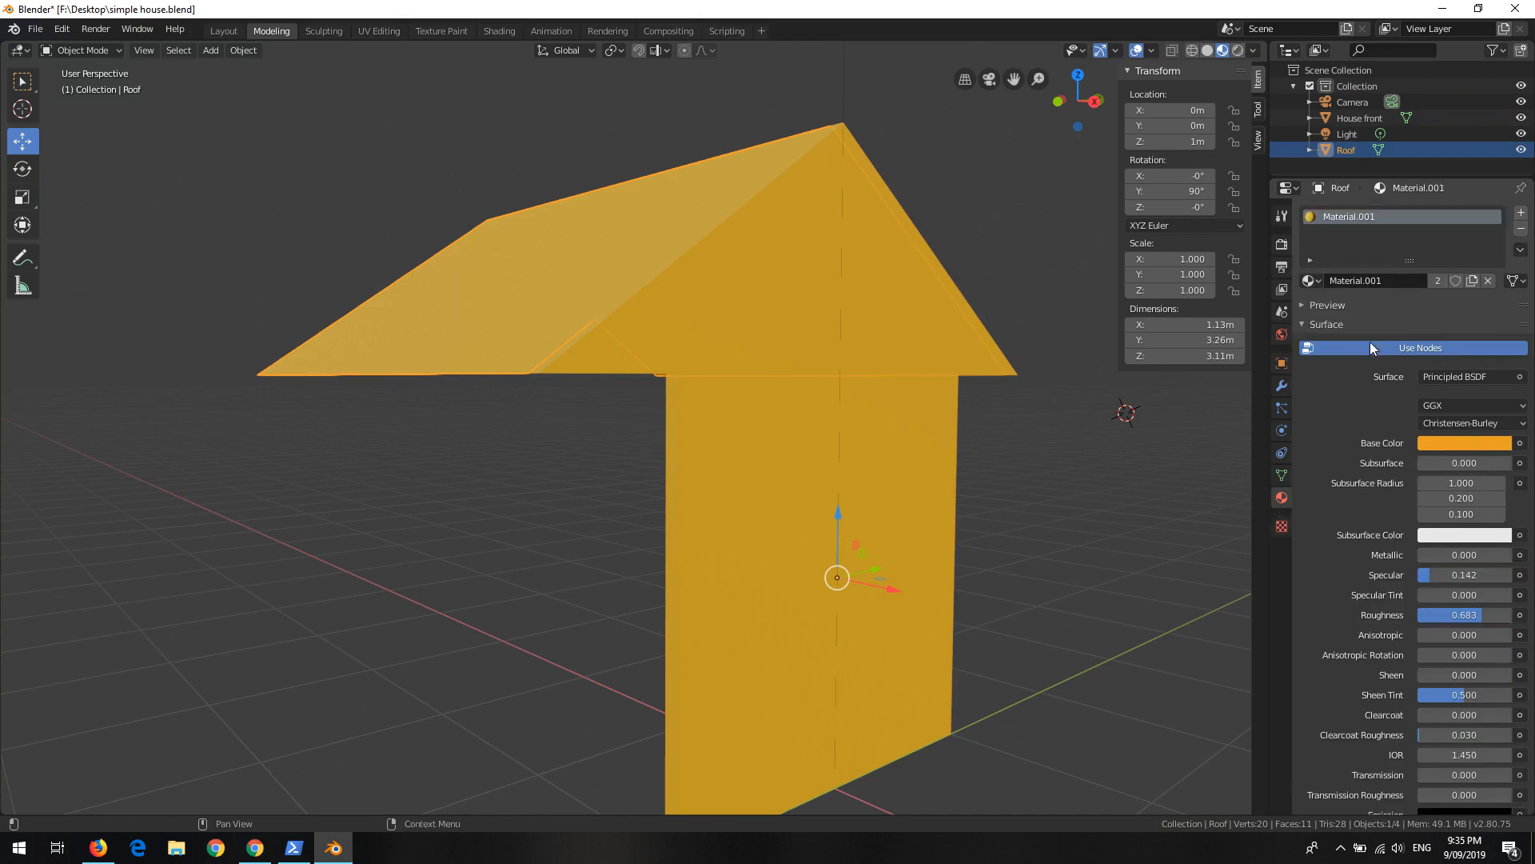
left_click(1521, 232)
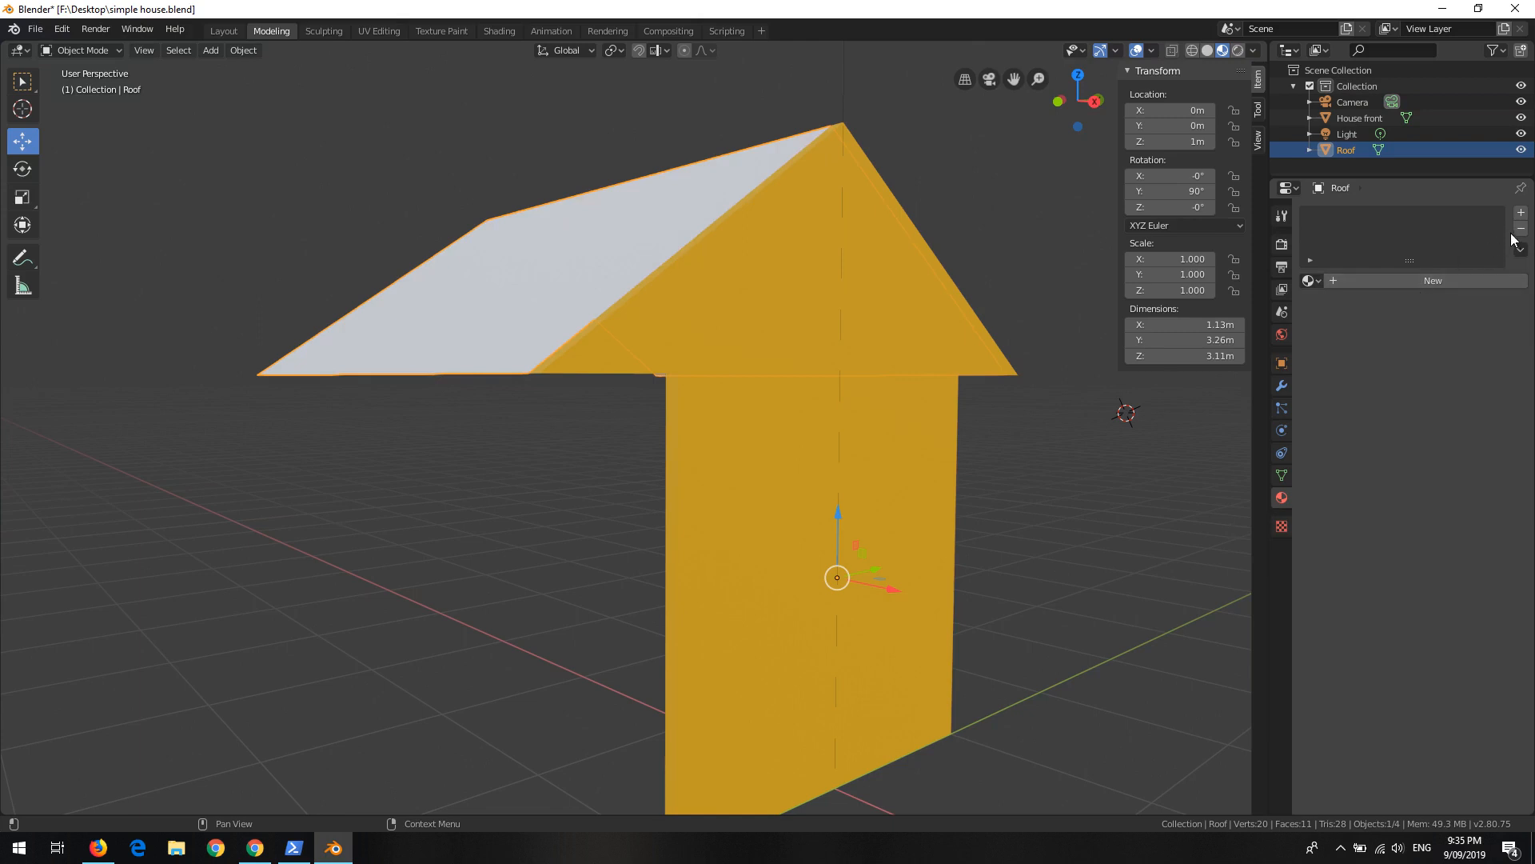
left_click(1404, 281)
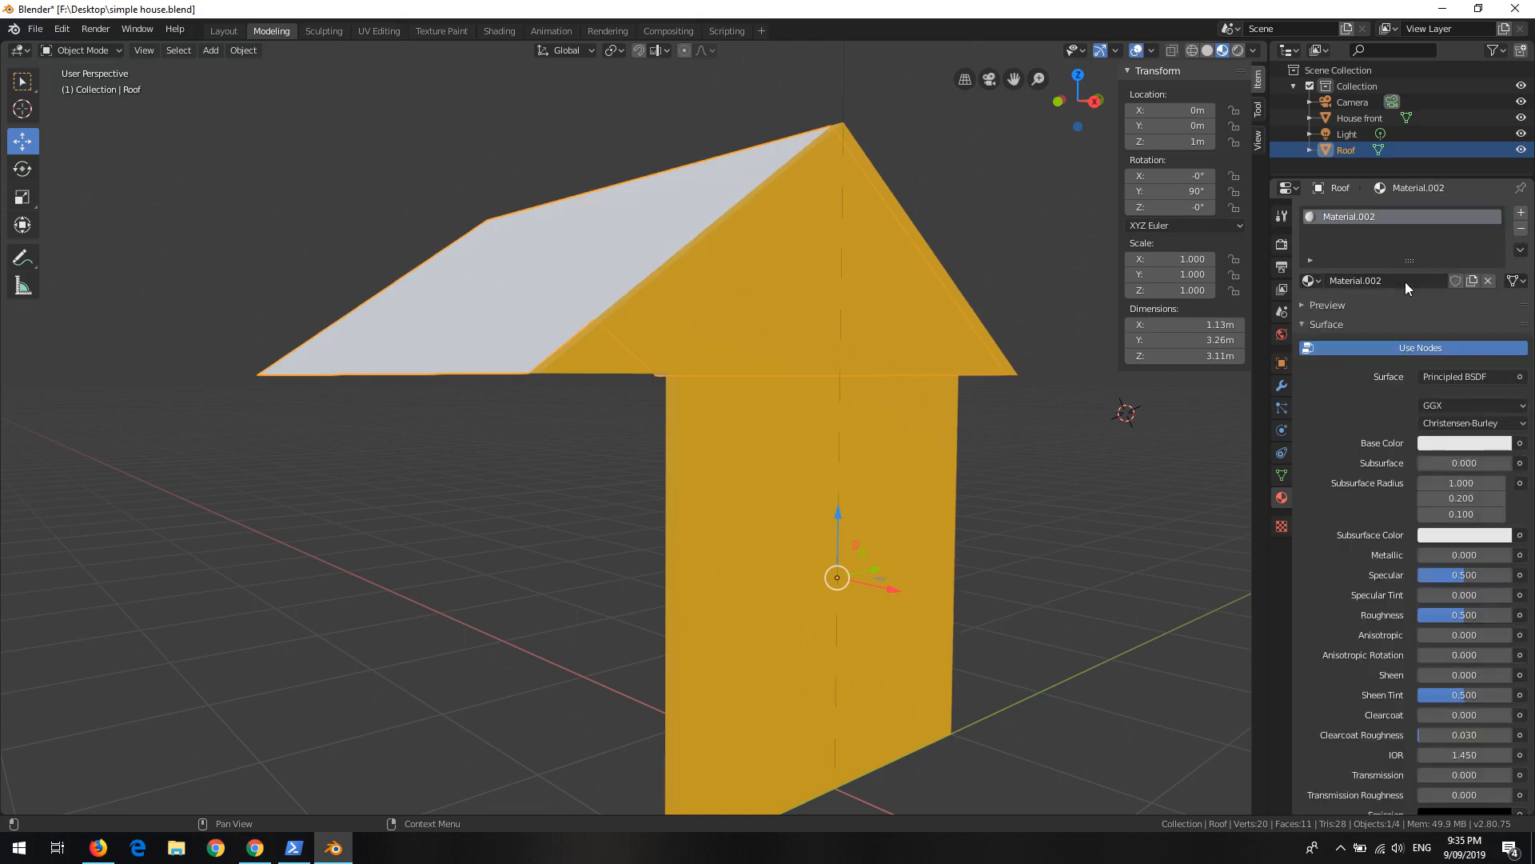
left_click(1437, 445)
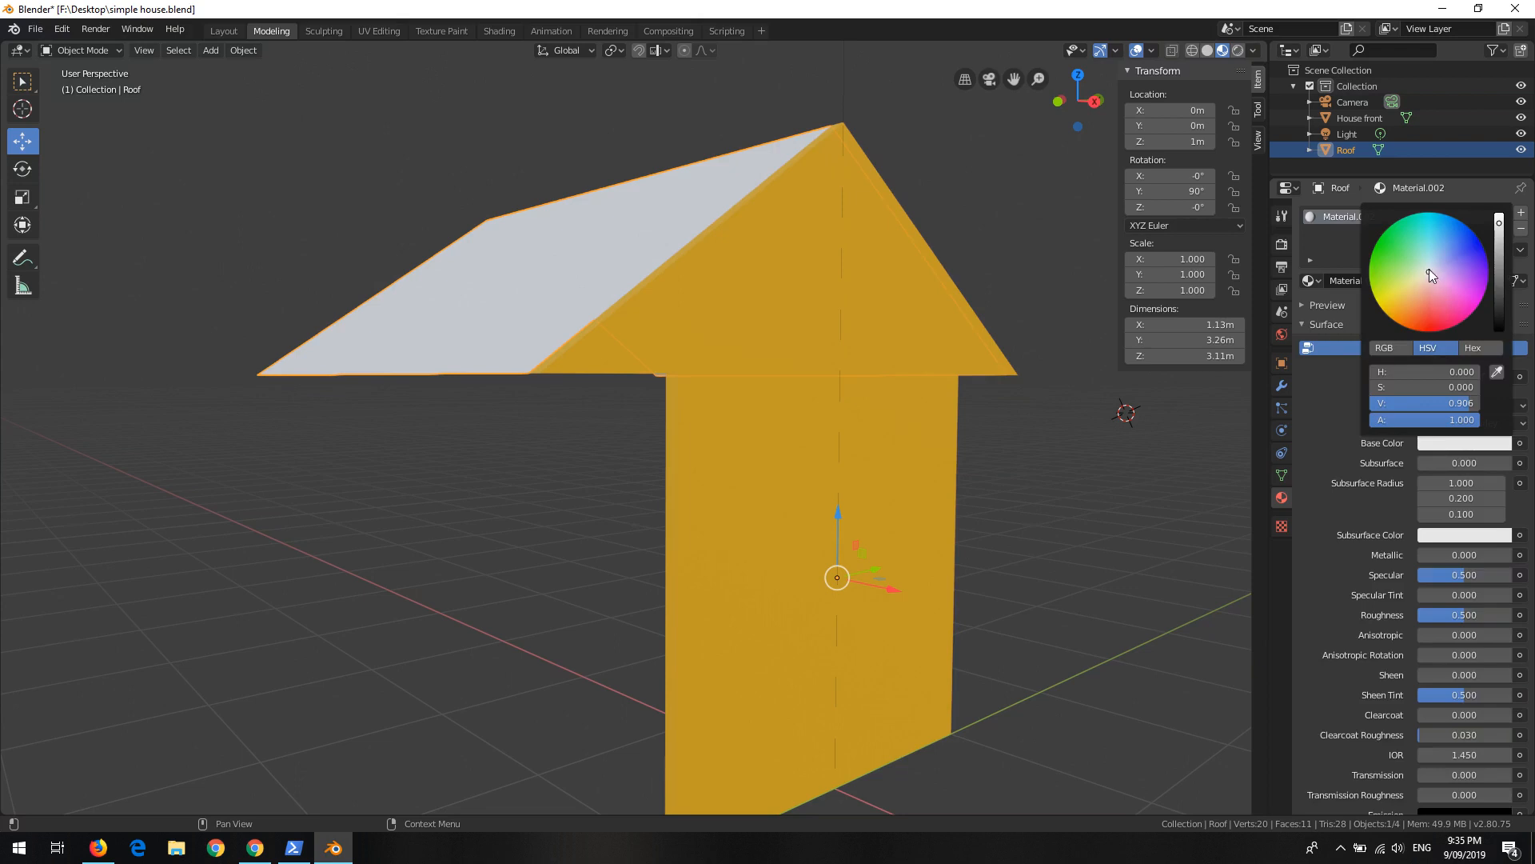
left_click_drag(1429, 270, 1406, 326)
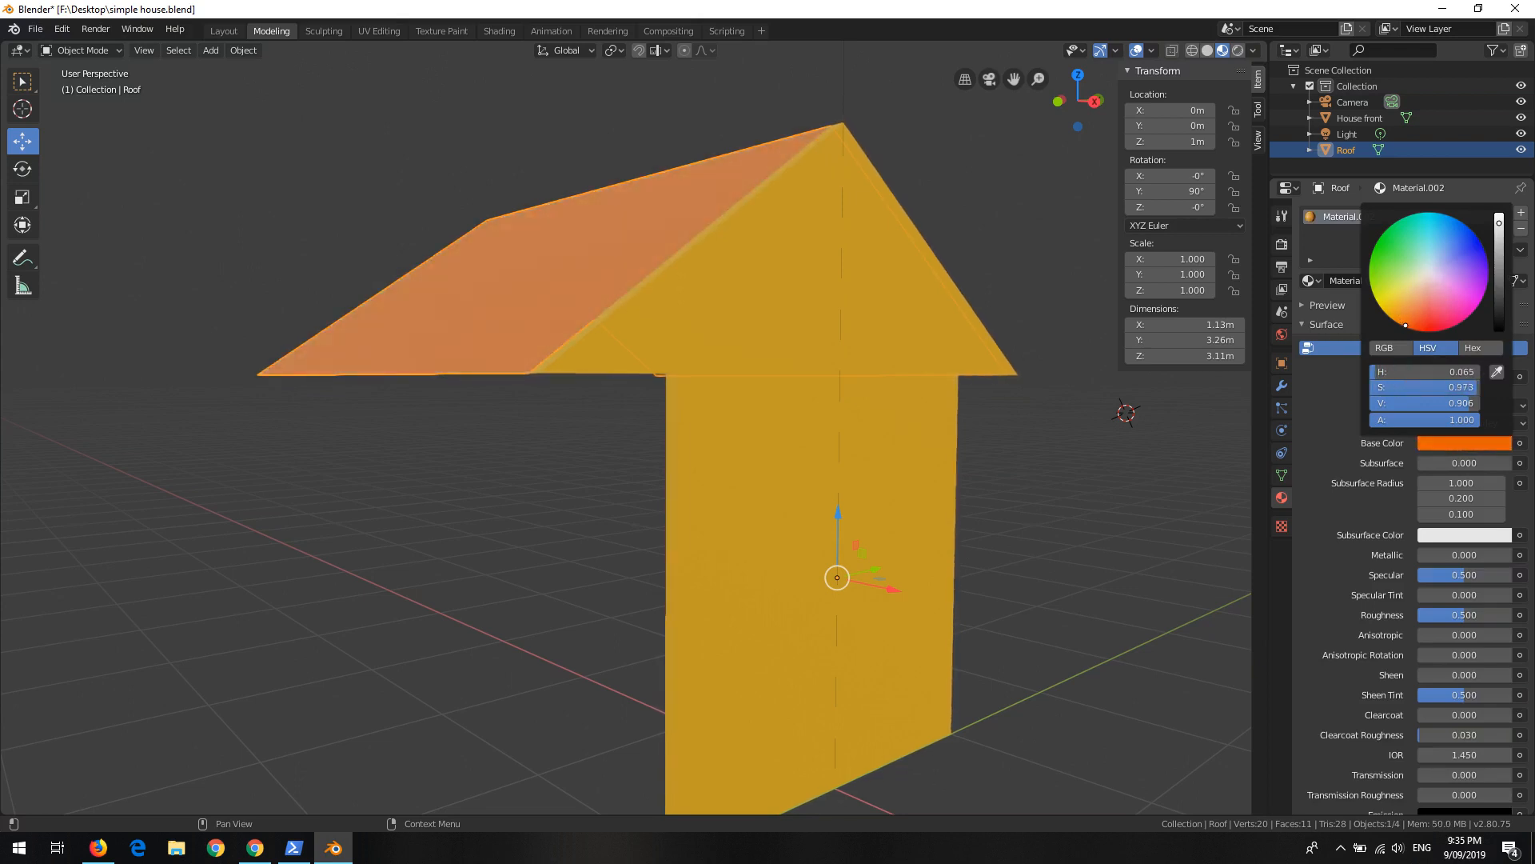
middle_click_drag(947, 414, 632, 338)
key("ctrl+s")
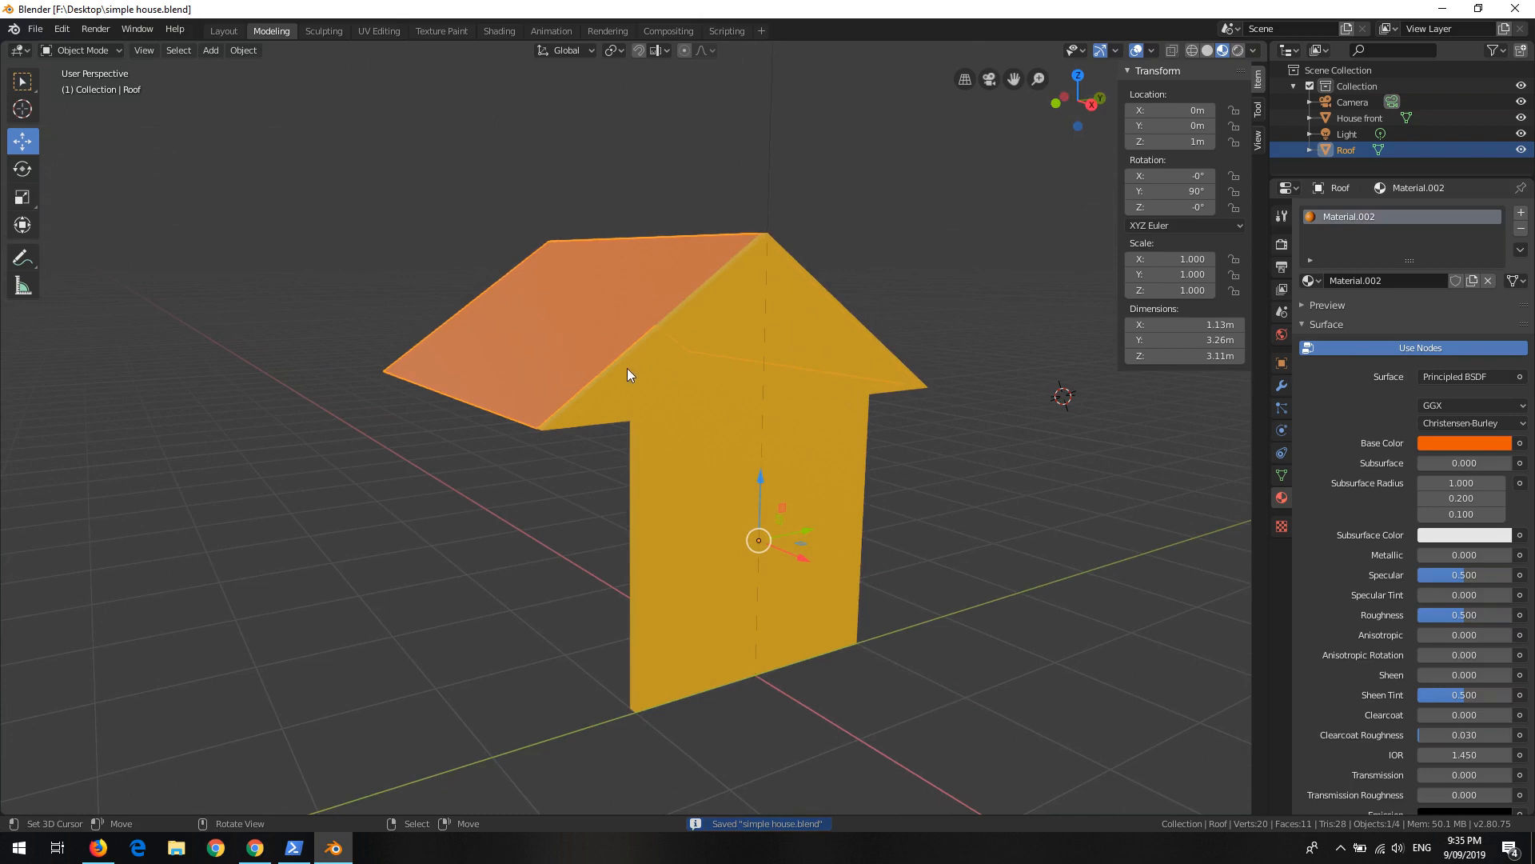
Step: Enter Edit Mode on the roof and select both sloping roof panels in face selection mode
scroll(627, 368, "up", 2)
scroll(664, 373, "down", 1)
middle_click_drag(777, 470, 734, 446, "shift")
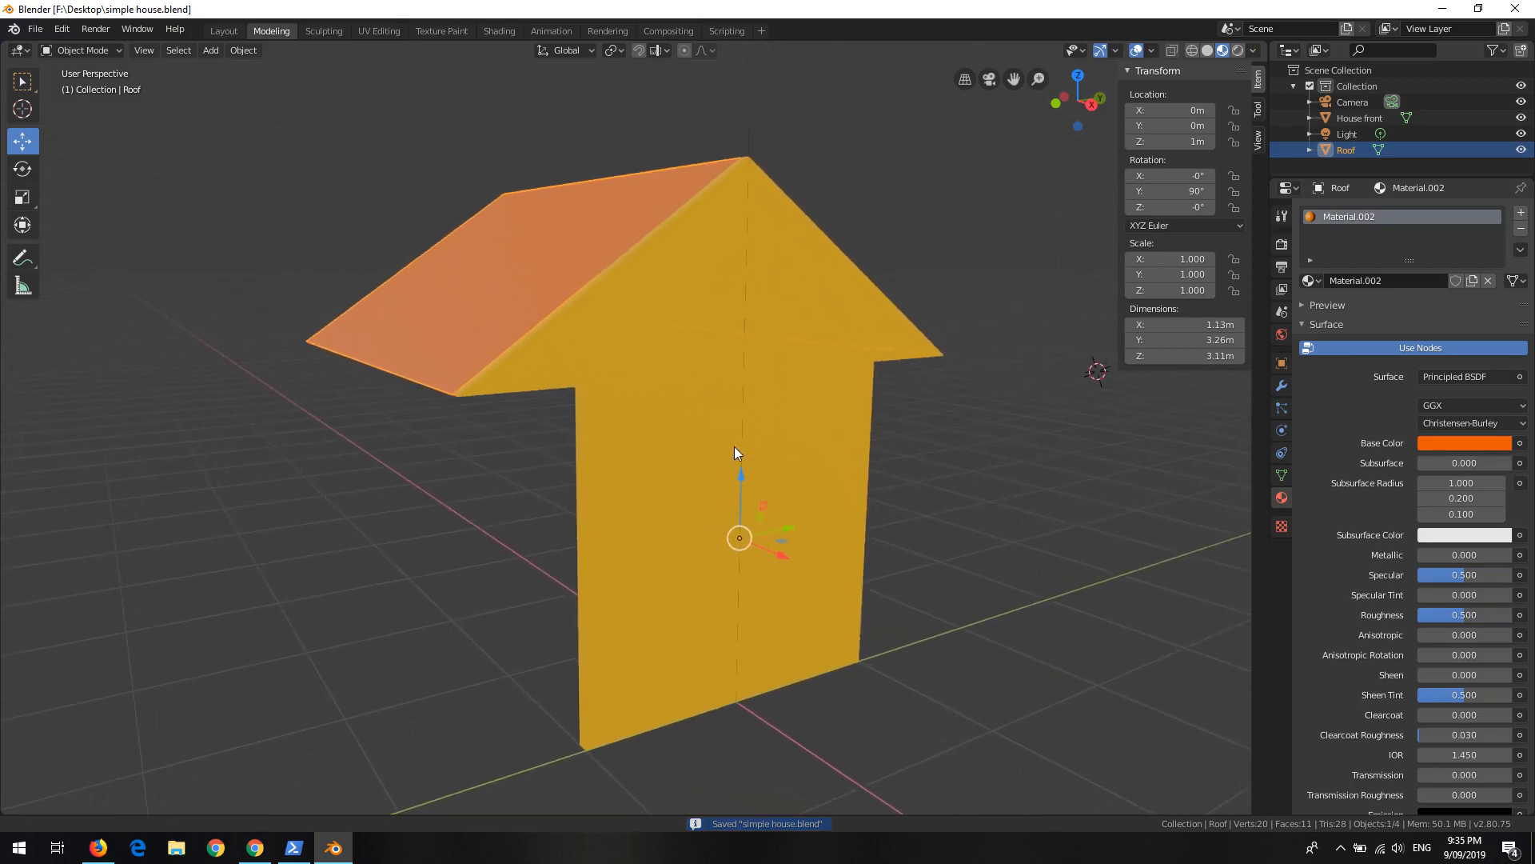
middle_click_drag(577, 402, 761, 334)
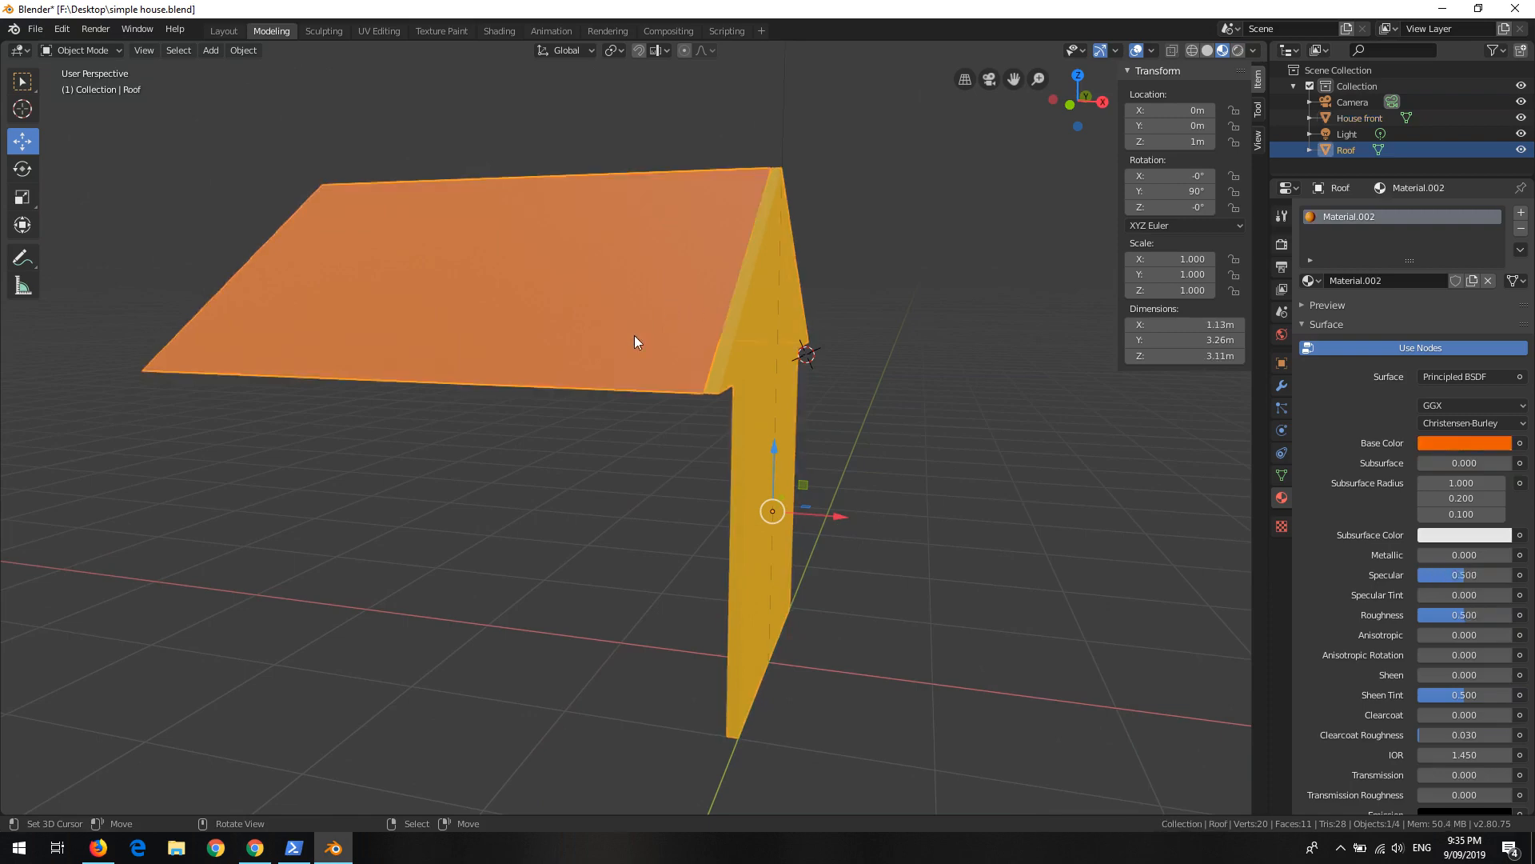
middle_click_drag(635, 342, 715, 329)
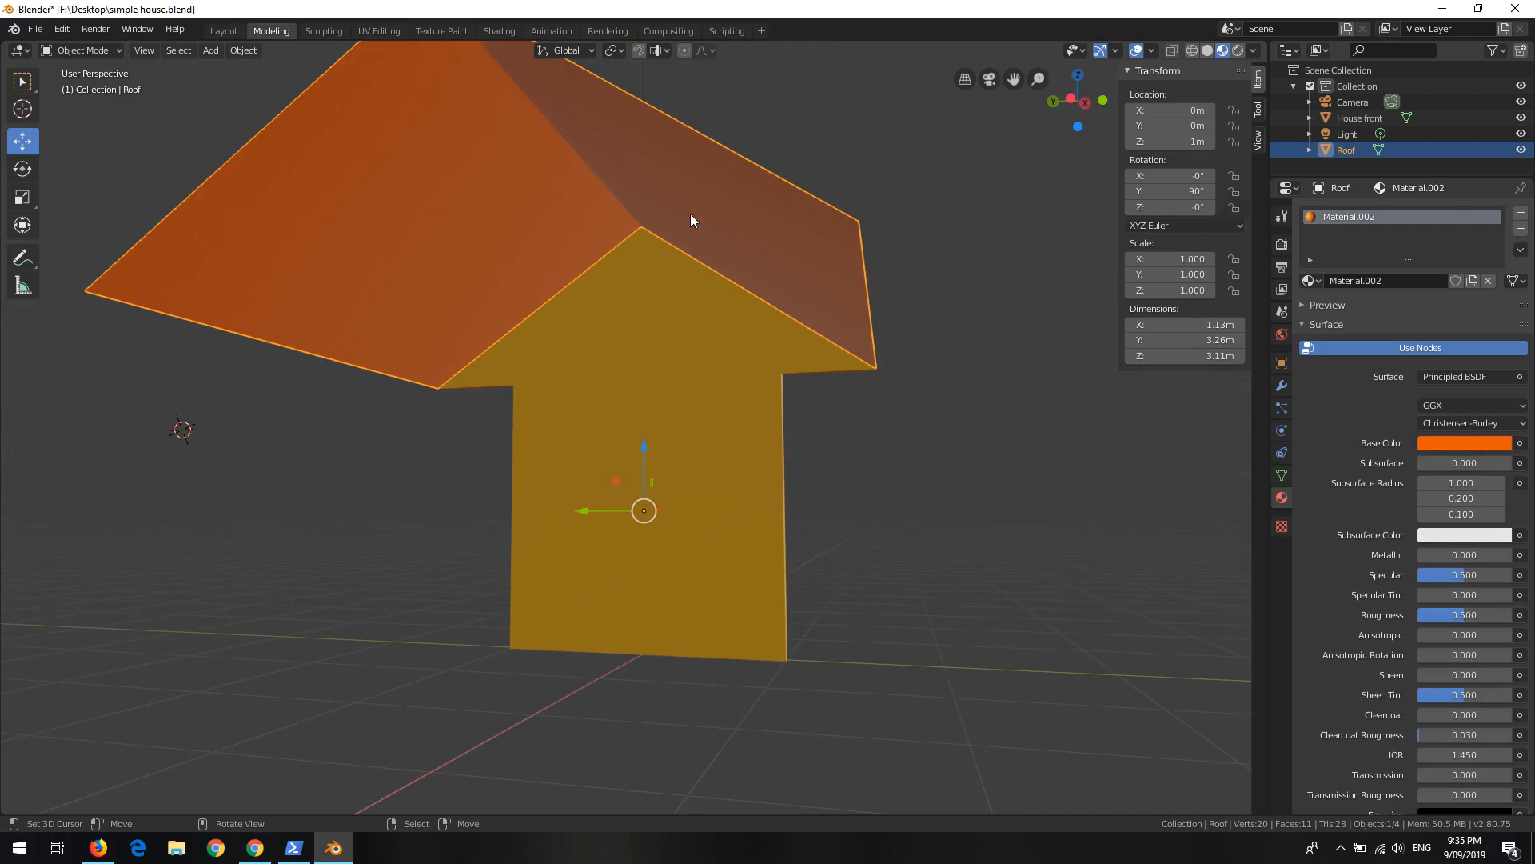
key("Tab")
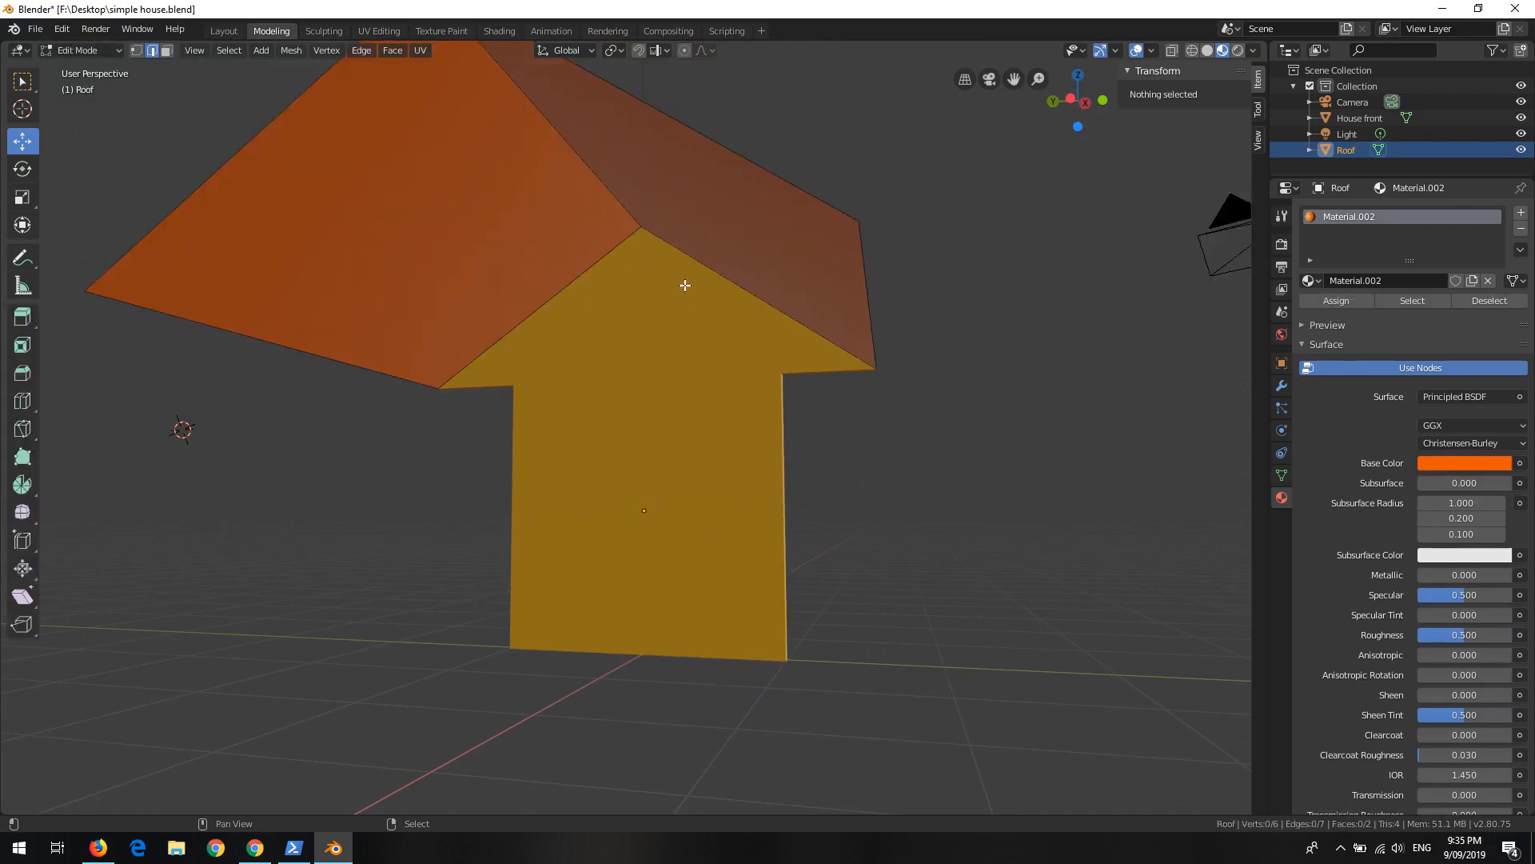
middle_click_drag(686, 285, 723, 387)
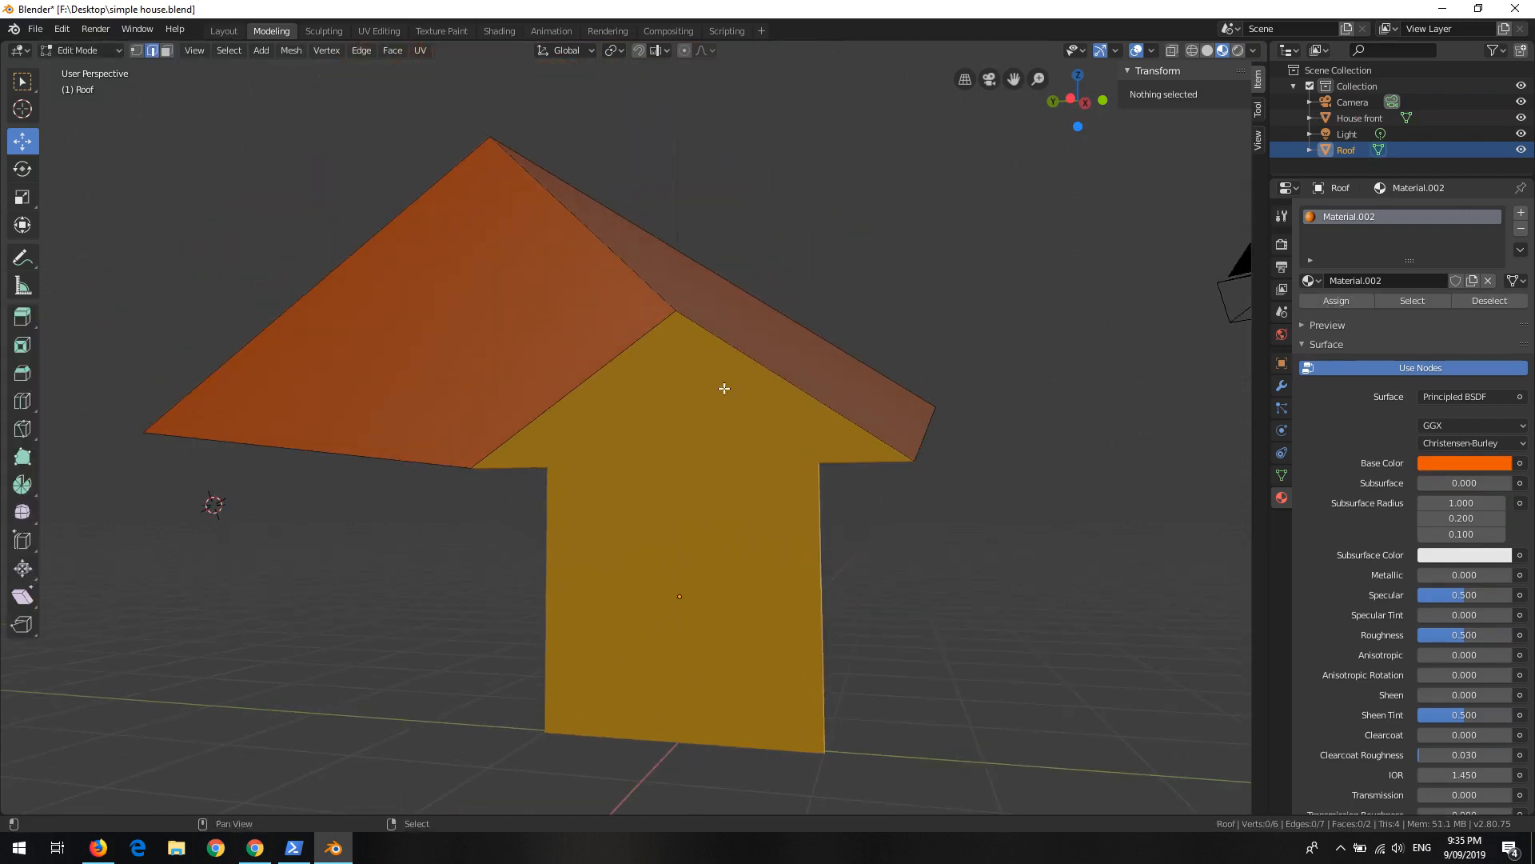
left_click(166, 50)
left_click(514, 343)
left_click(688, 316, "shift")
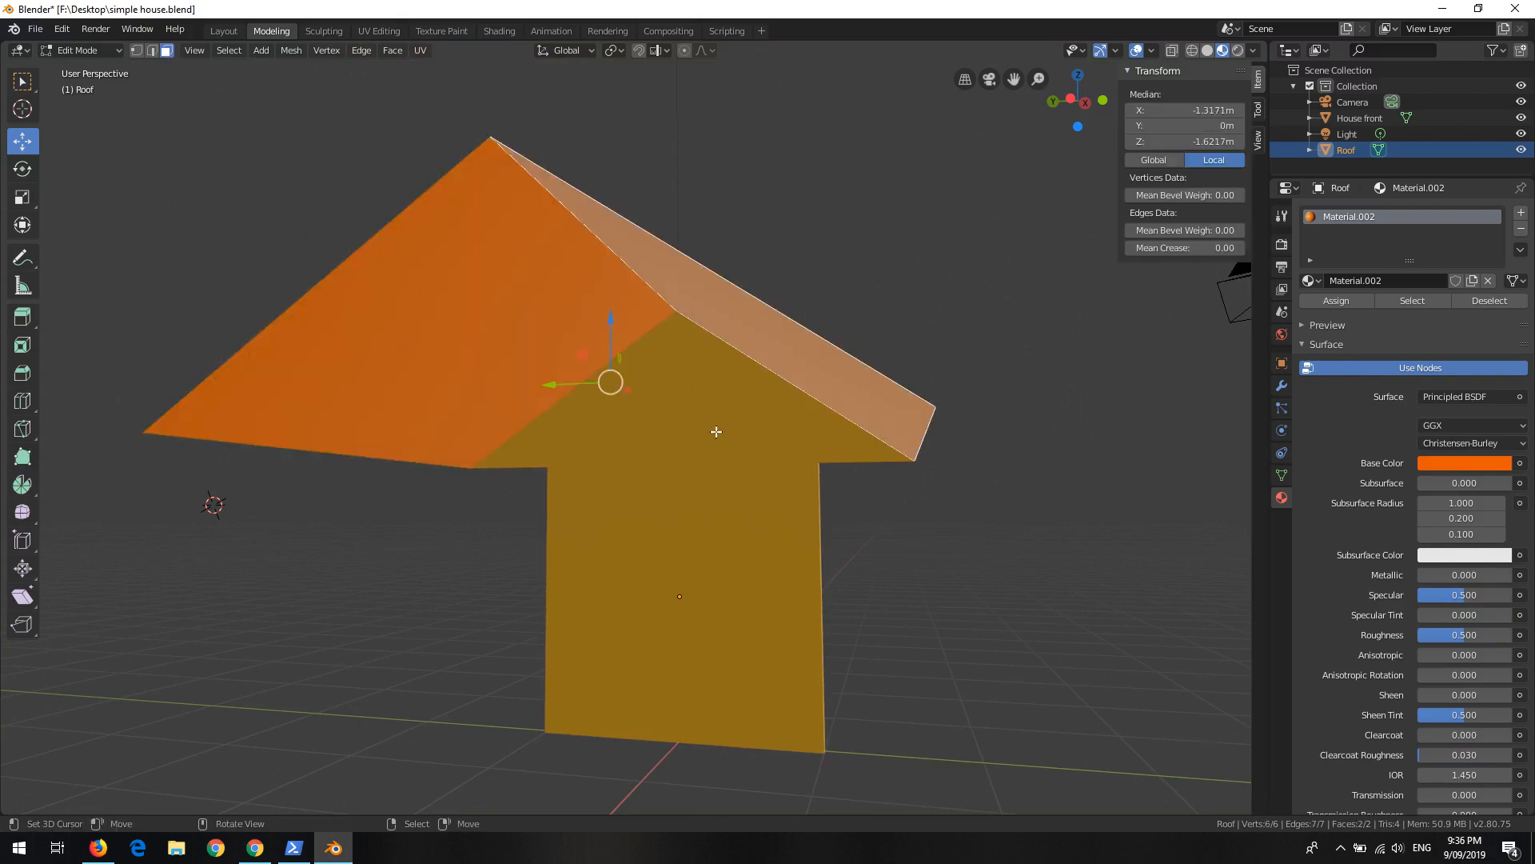
Step: Extrude both roof faces about 0.031 m along their normal to thicken the roof, and return to Object Mode
mouse_move(717, 429)
middle_mouse_down()
mouse_move(672, 387)
mouse_move(695, 384)
mouse_move(730, 415)
middle_mouse_up()
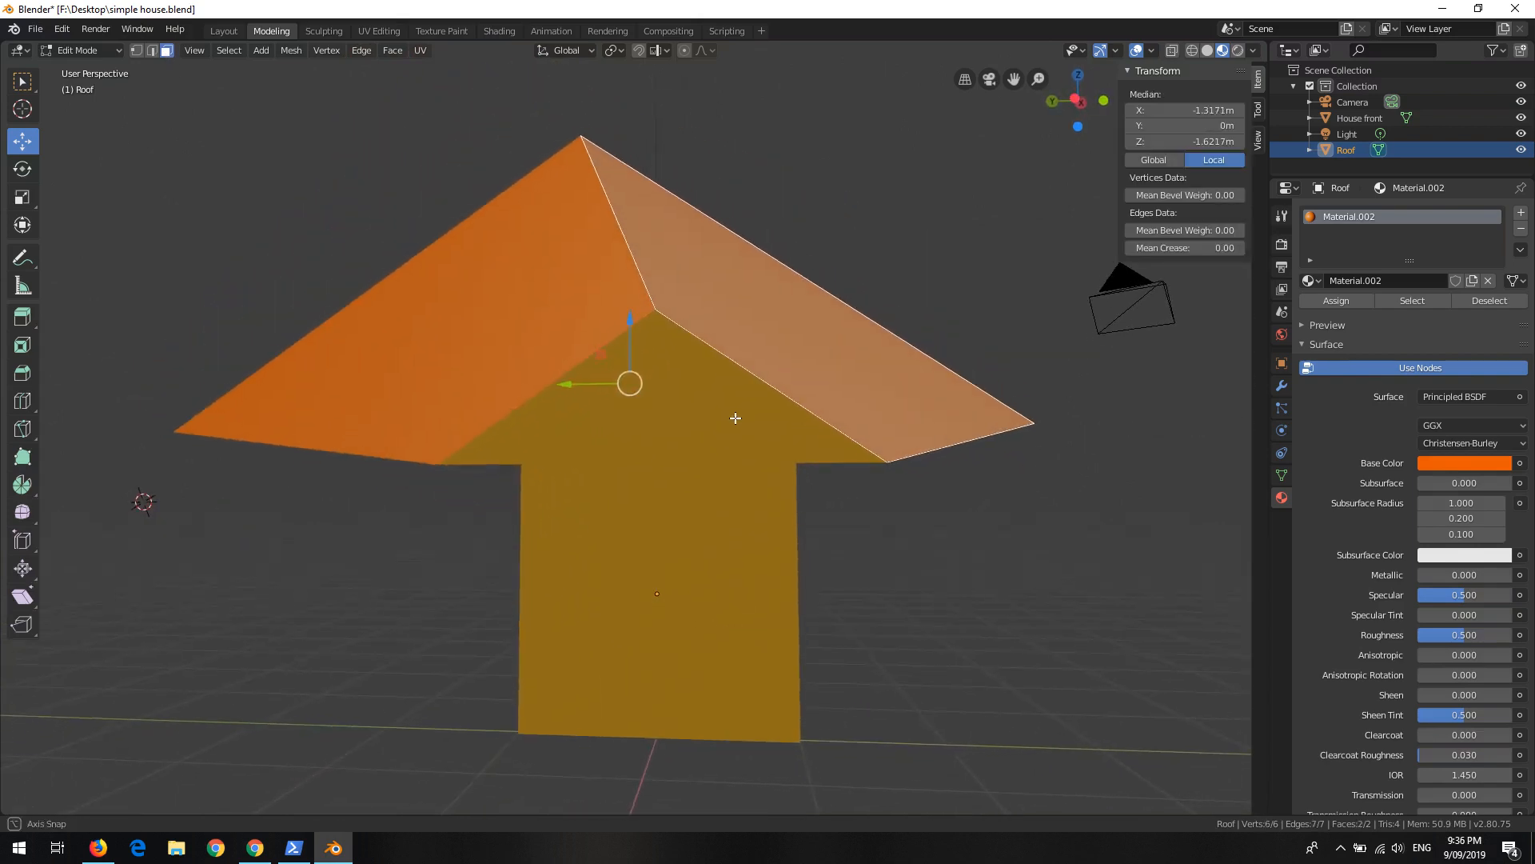
key("e")
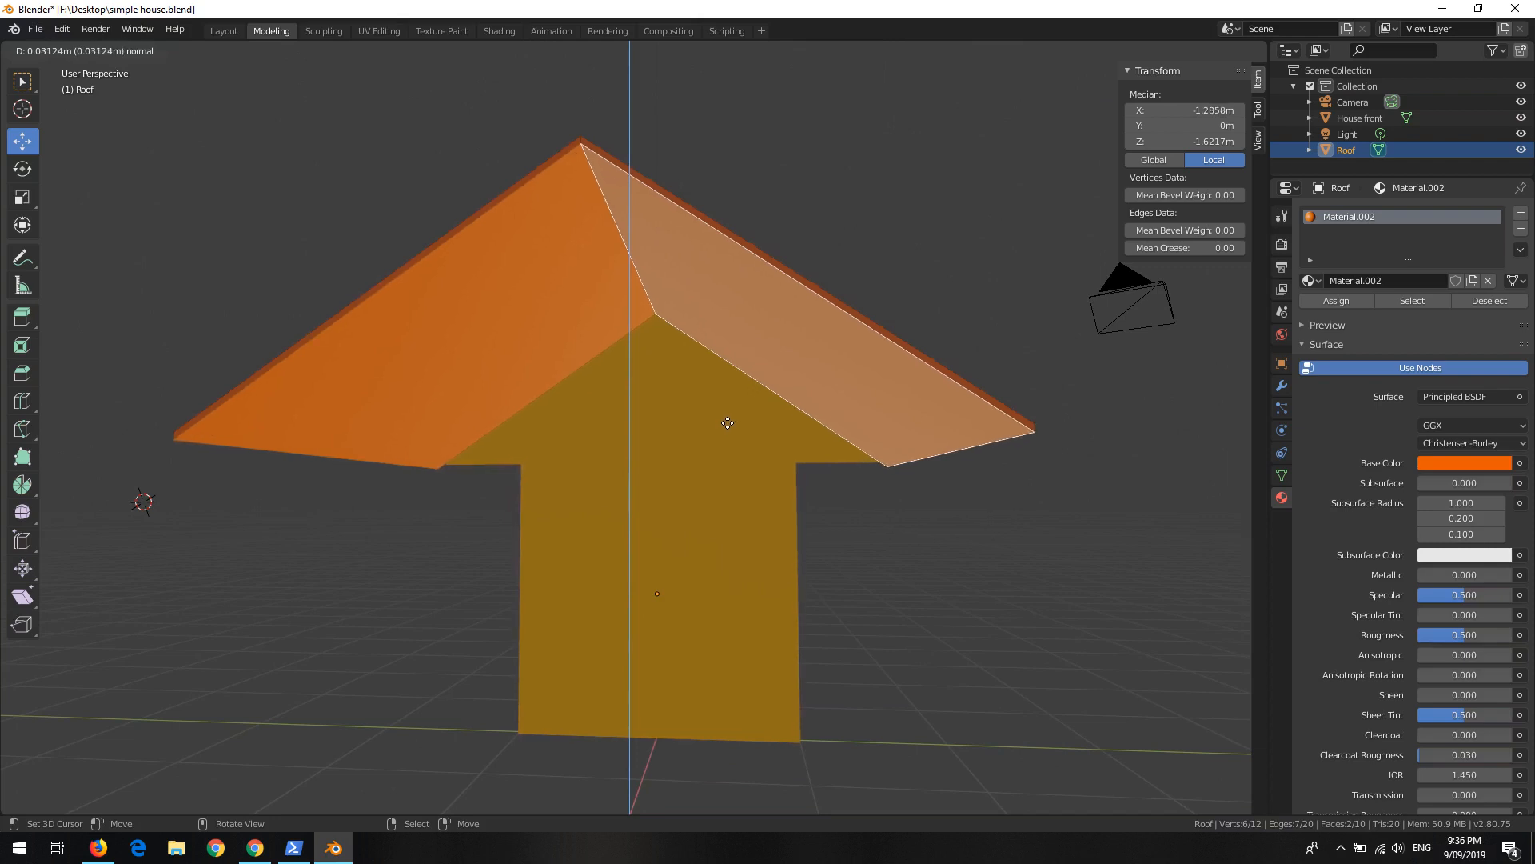
left_click(728, 423)
middle_click_drag(816, 538, 743, 417)
key("Tab")
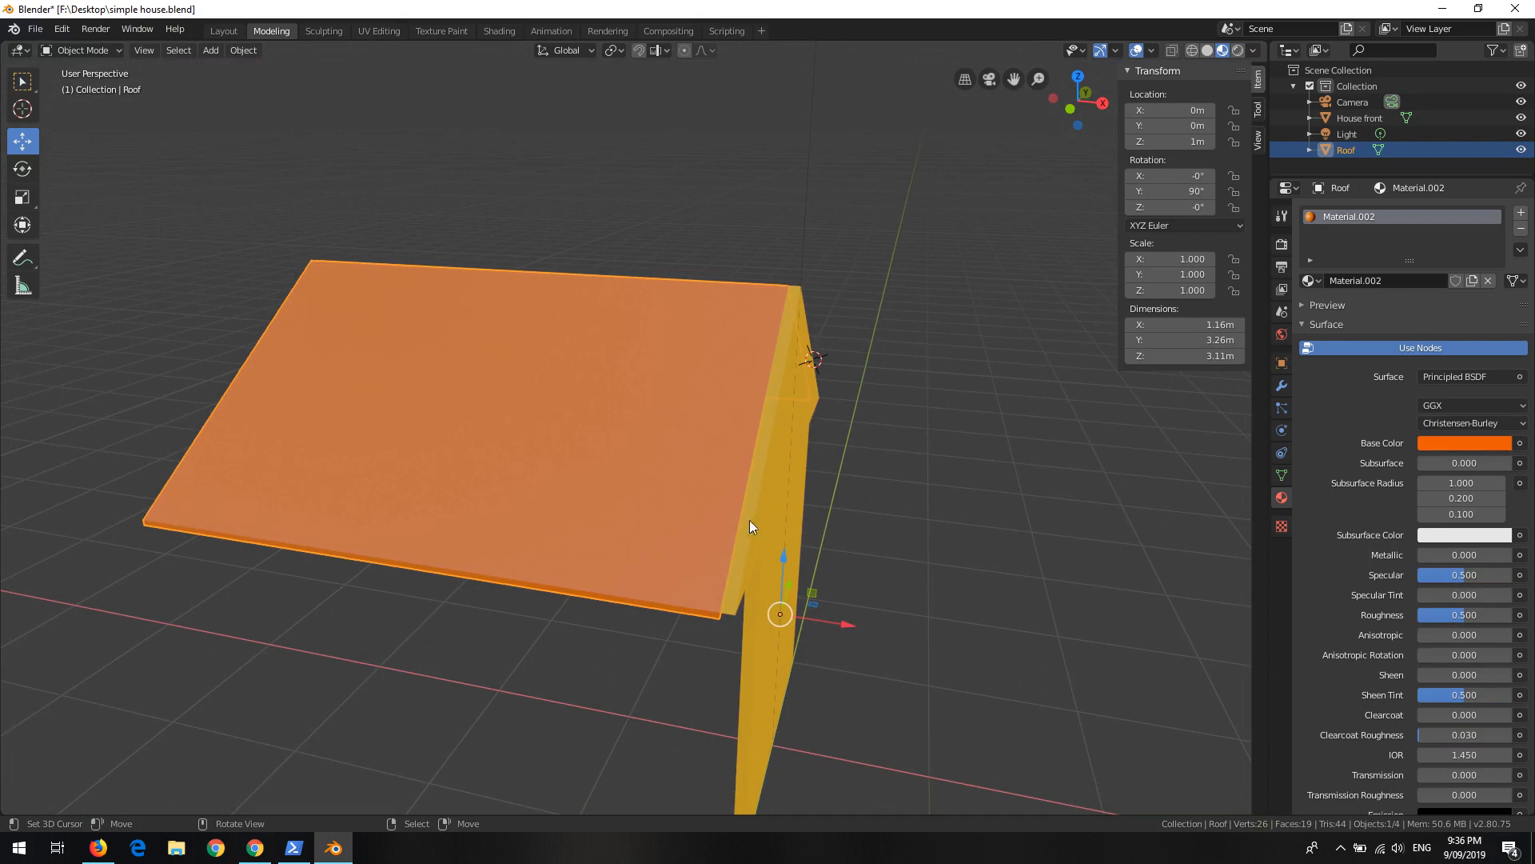
middle_click_drag(784, 559, 707, 472)
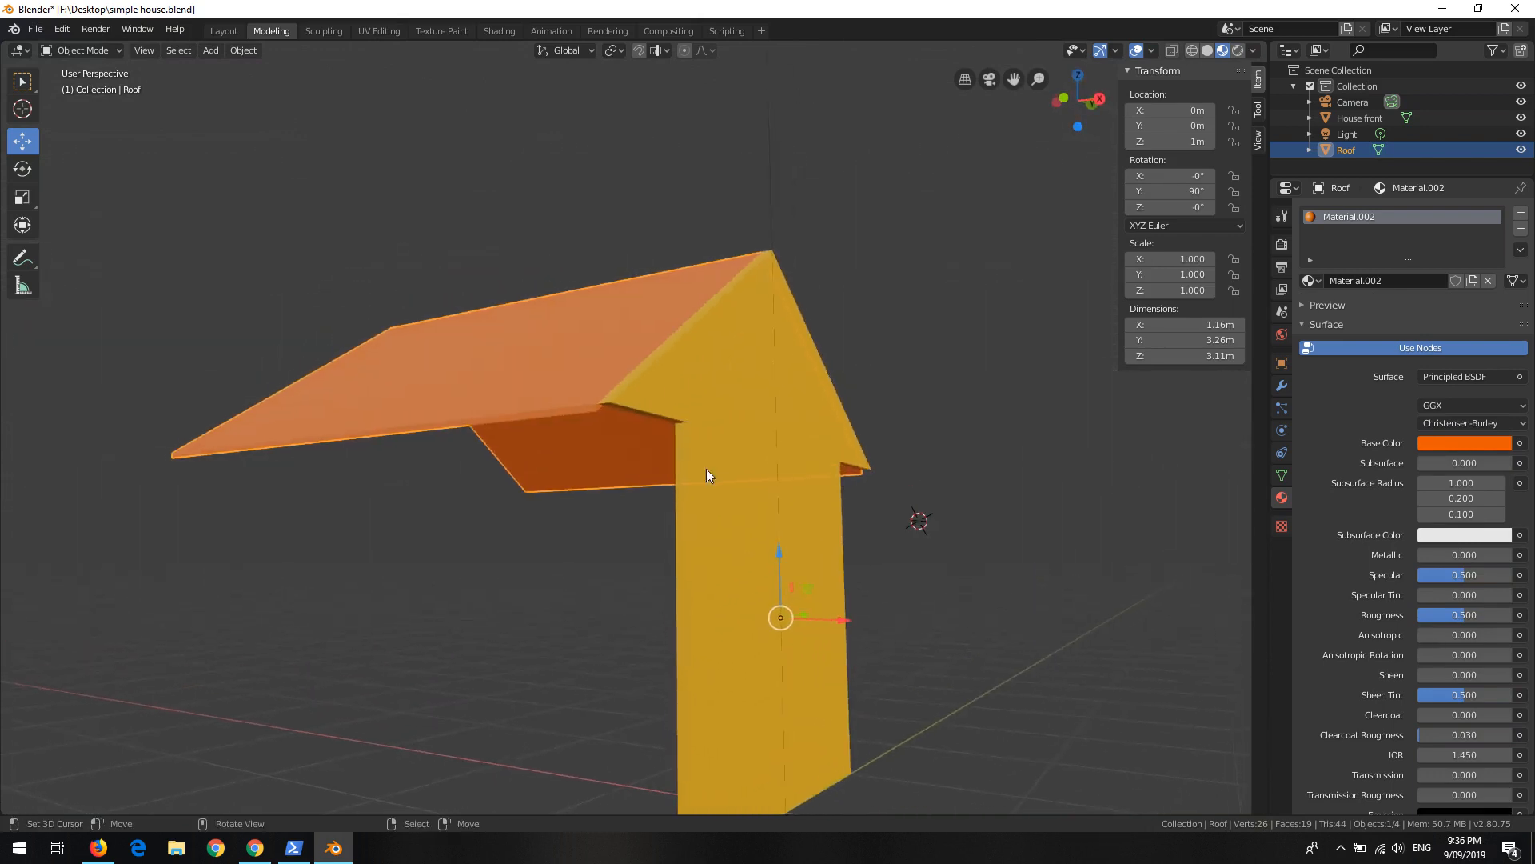
Step: Move the roof away from the house front to about X 1.36 m and Z 2.16 m
left_click(763, 692)
left_click(592, 344)
scroll(784, 550, "down", 3)
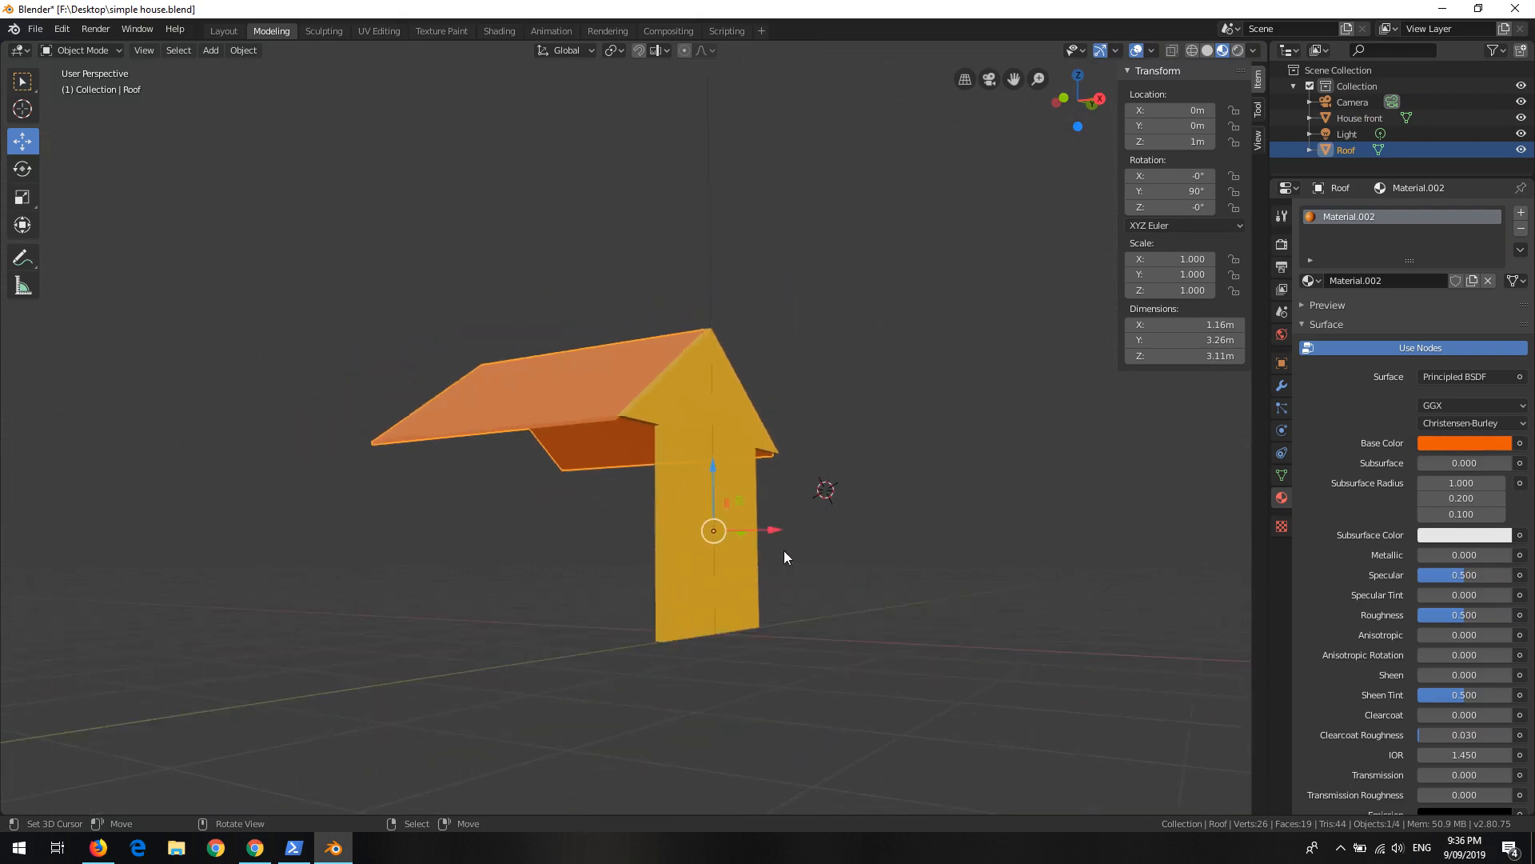
scroll(737, 547, "up", 2)
middle_click_drag(736, 547, 683, 637)
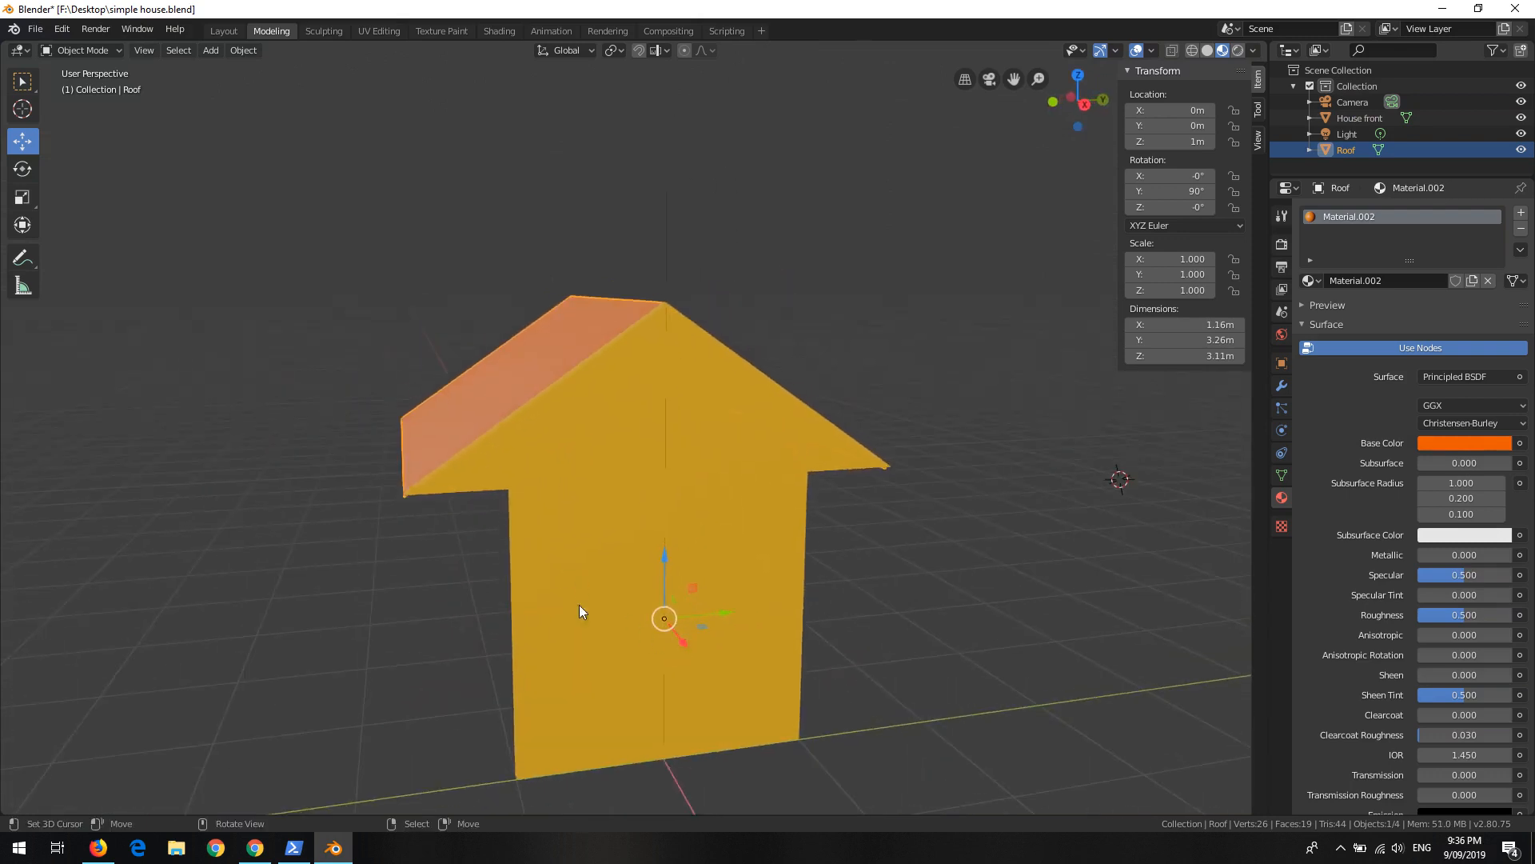
middle_click_drag(579, 605, 775, 590)
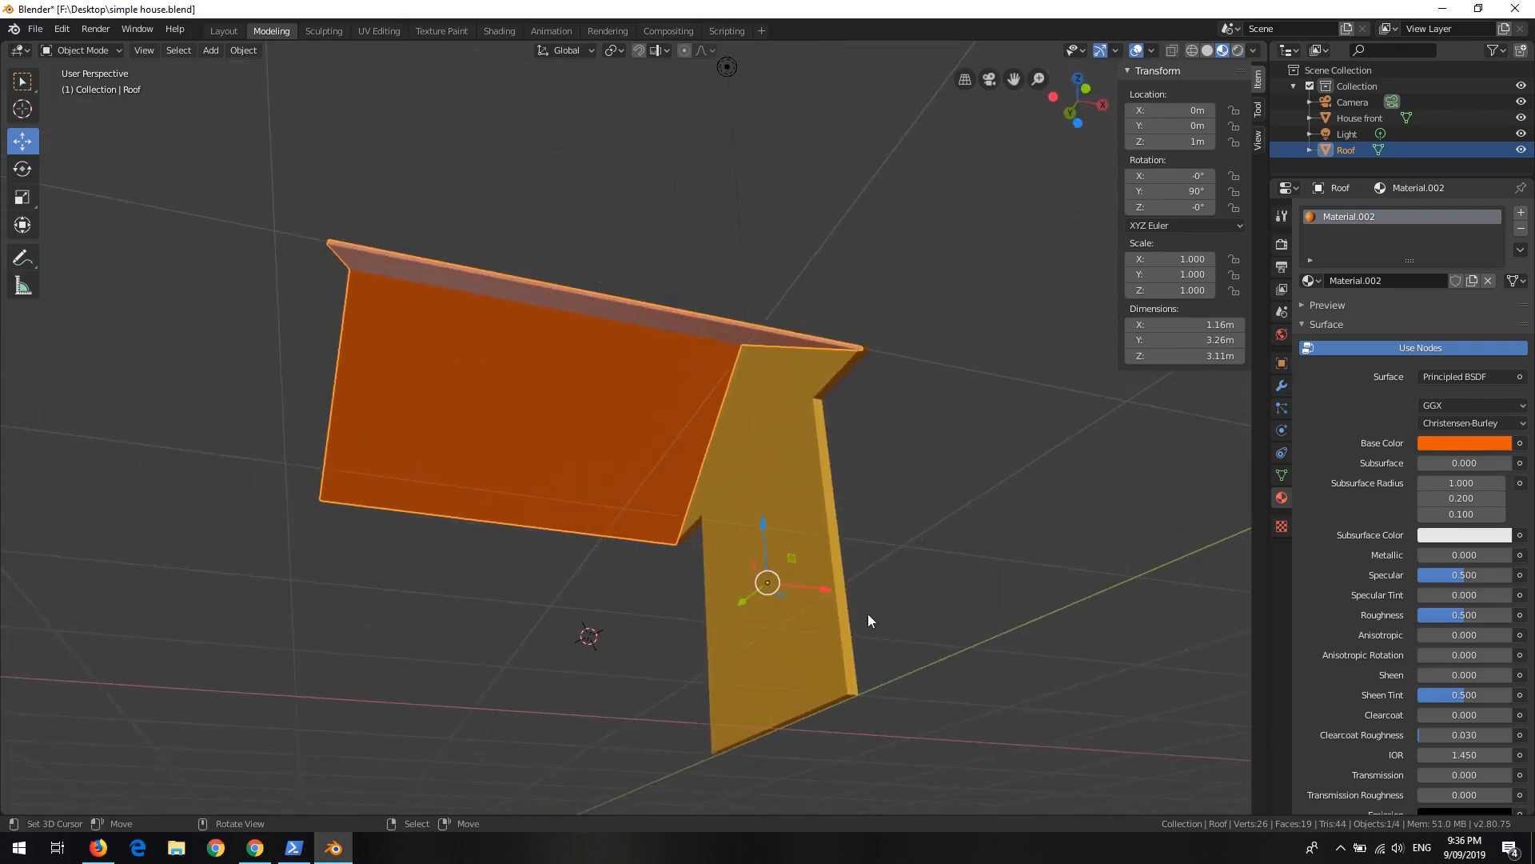
left_click_drag(828, 588, 590, 568)
left_click_drag(544, 510, 953, 446)
middle_click_drag(1060, 525, 883, 555)
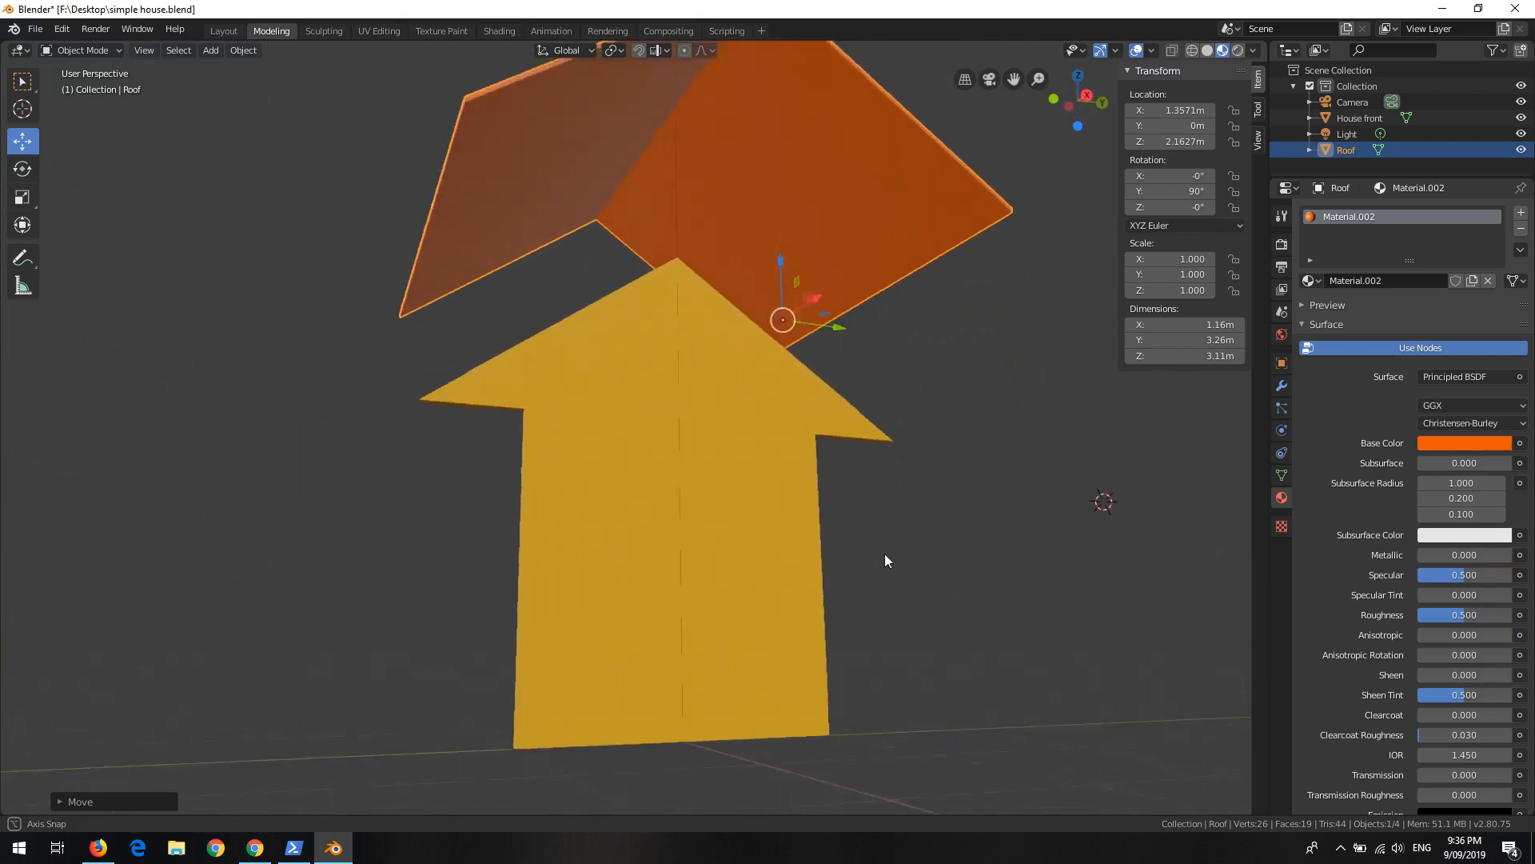
middle_click_drag(605, 420, 693, 458)
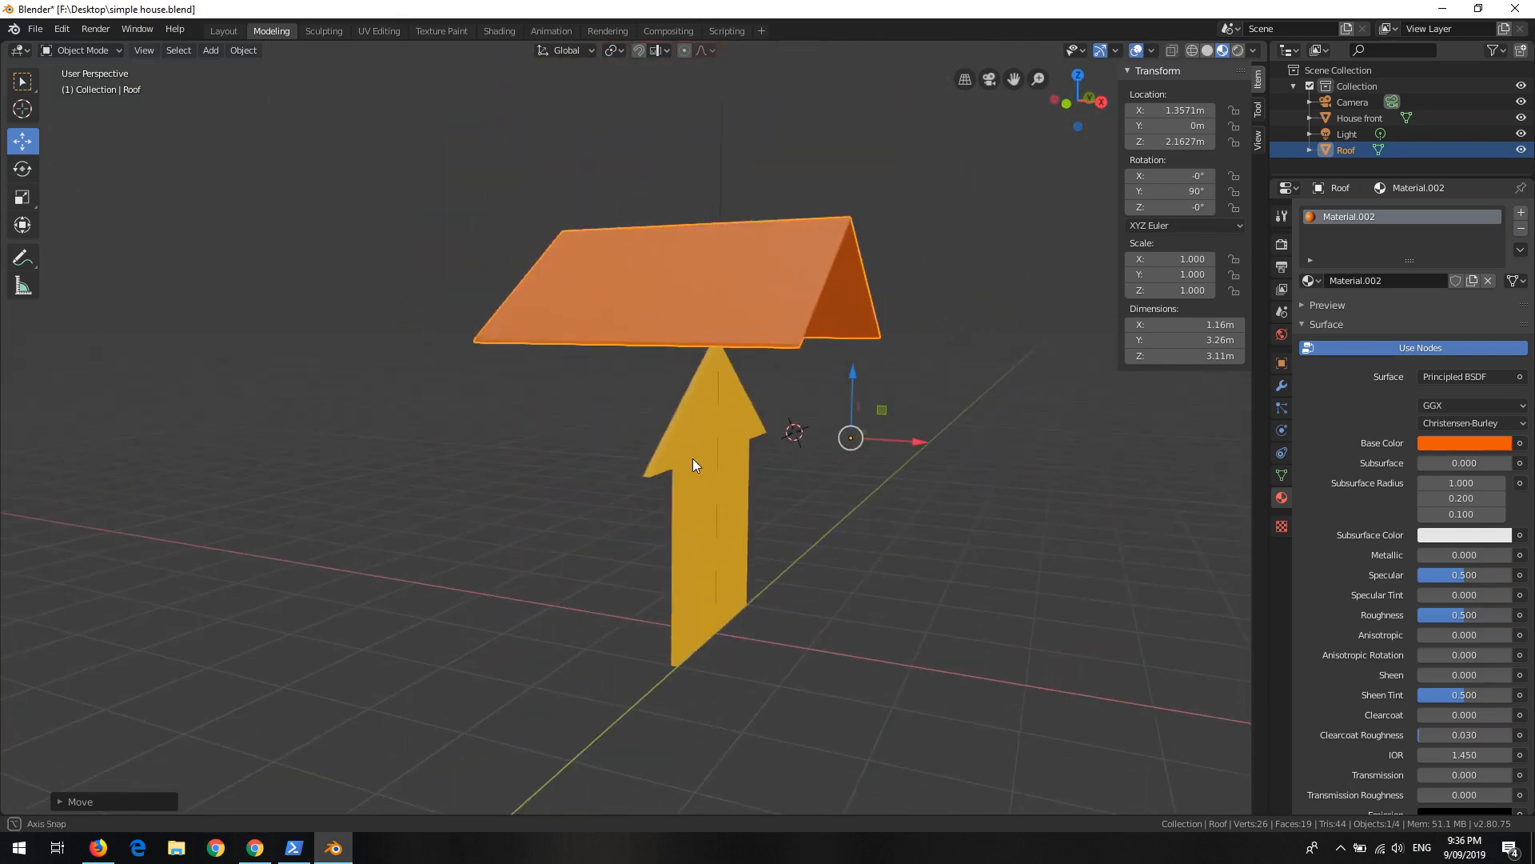
Step: Undo the roof's moves
key("ctrl+z")
key("ctrl+z")
key("ctrl+z")
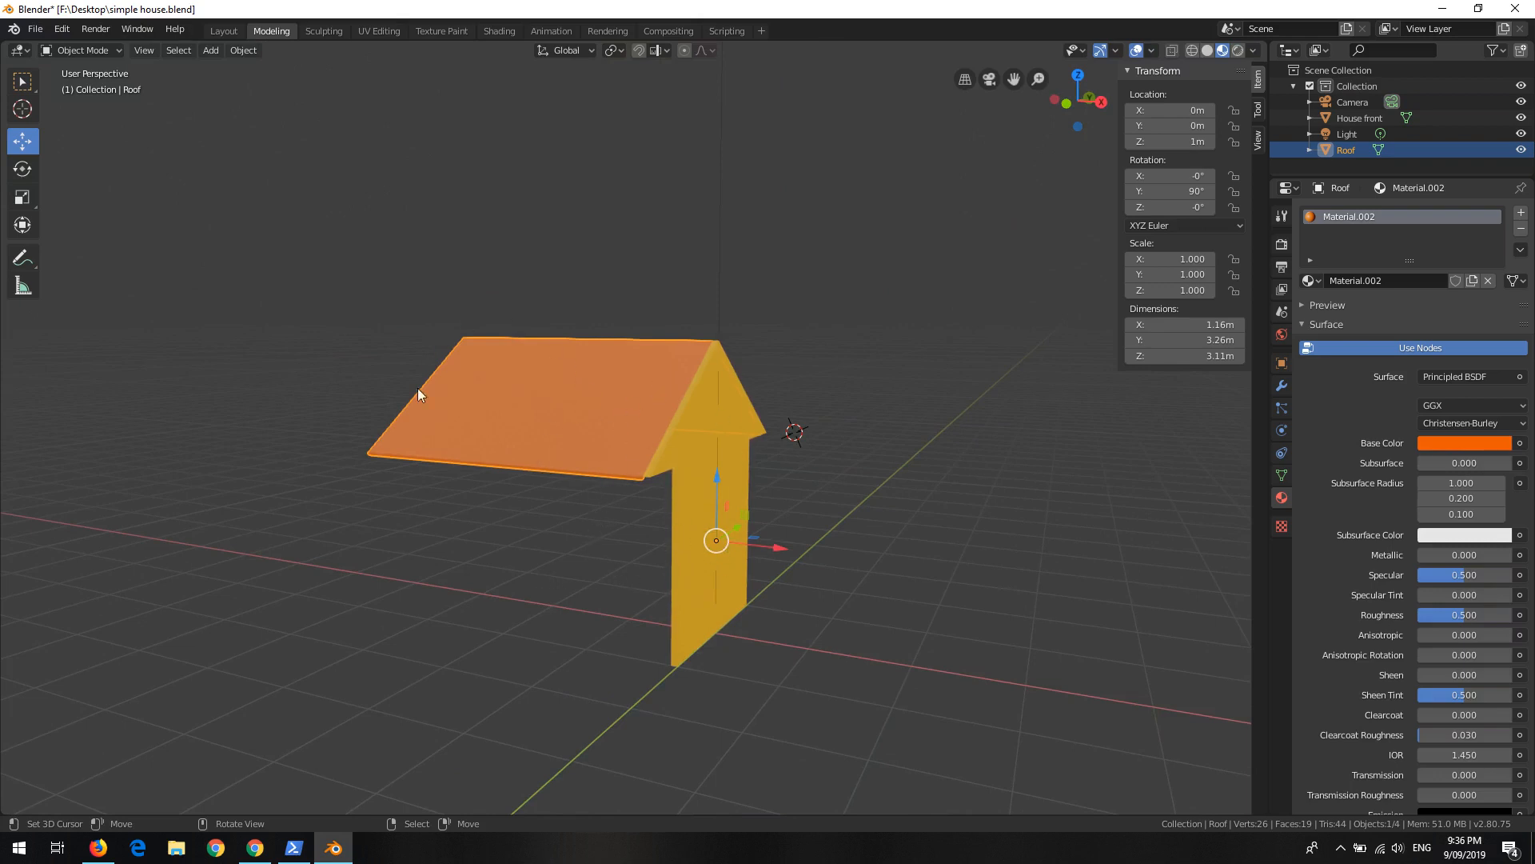
Step: Set the roof's origin to its geometry and select the house front
scroll(547, 389, "up", 3)
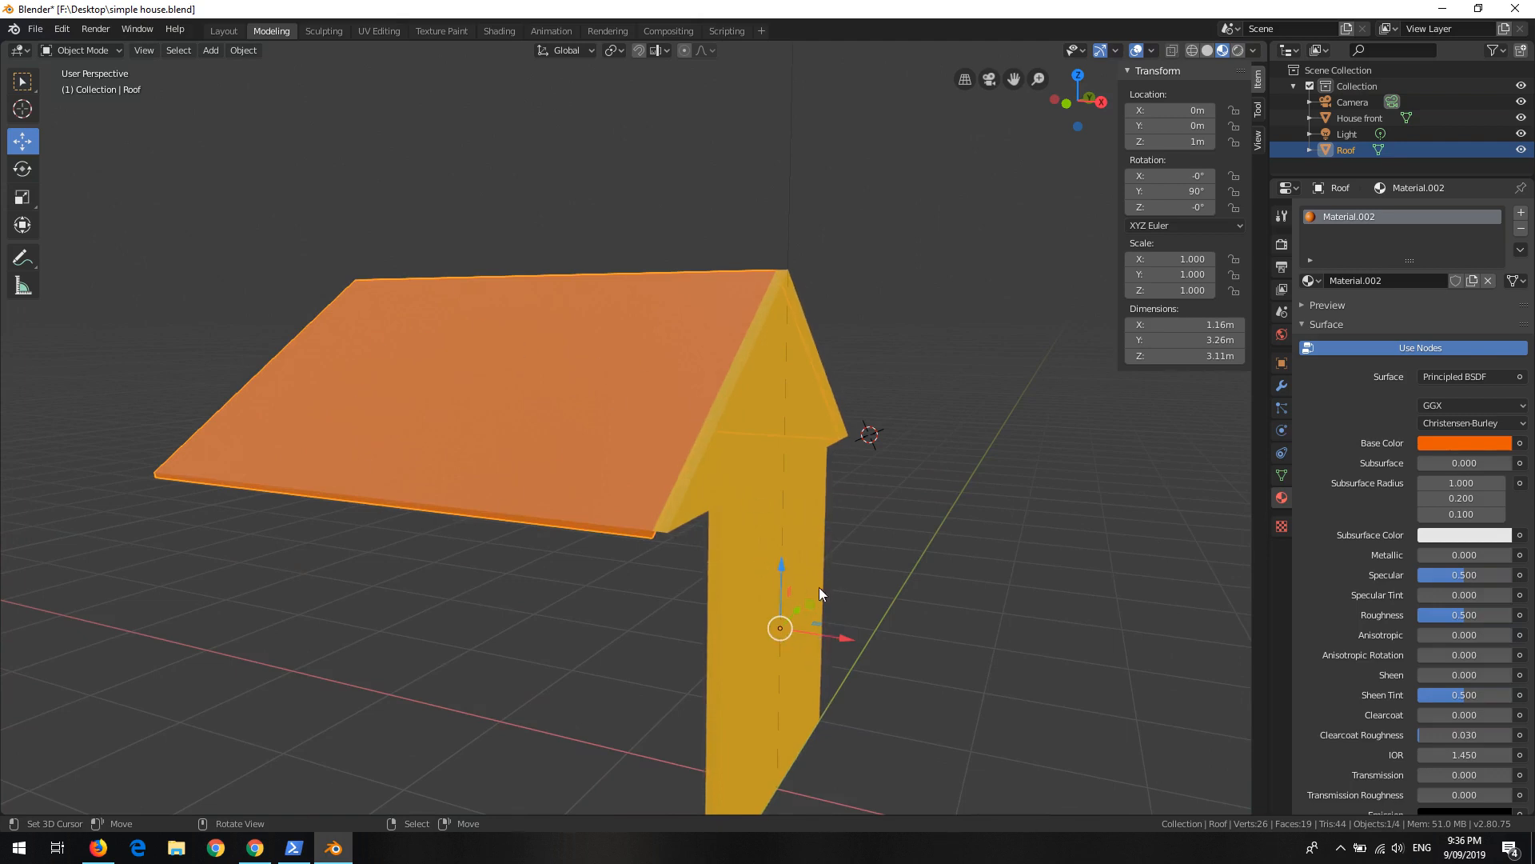
left_click(243, 51)
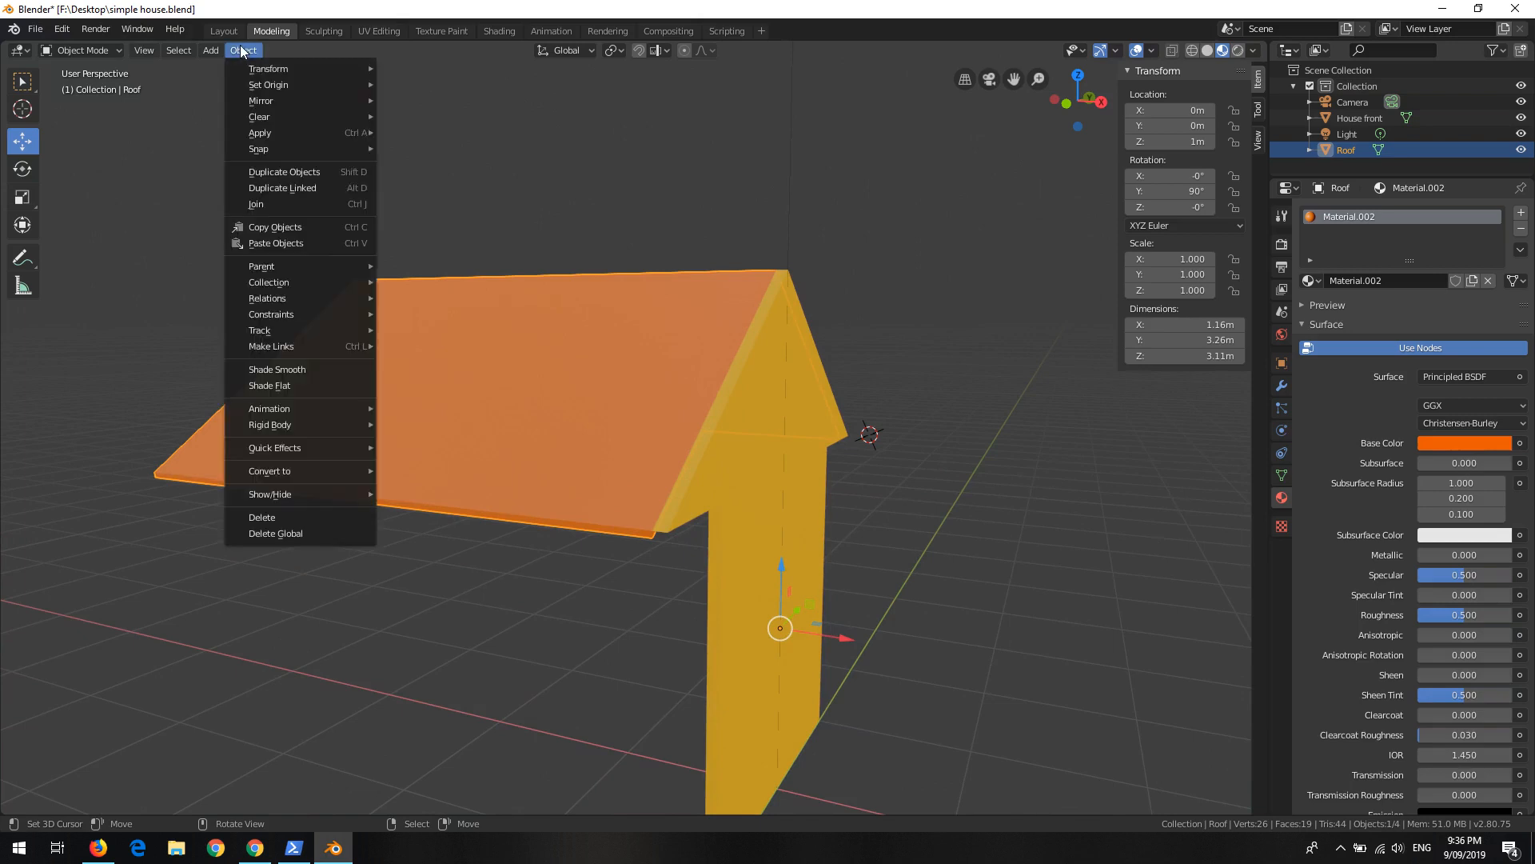
mouse_move(266, 87)
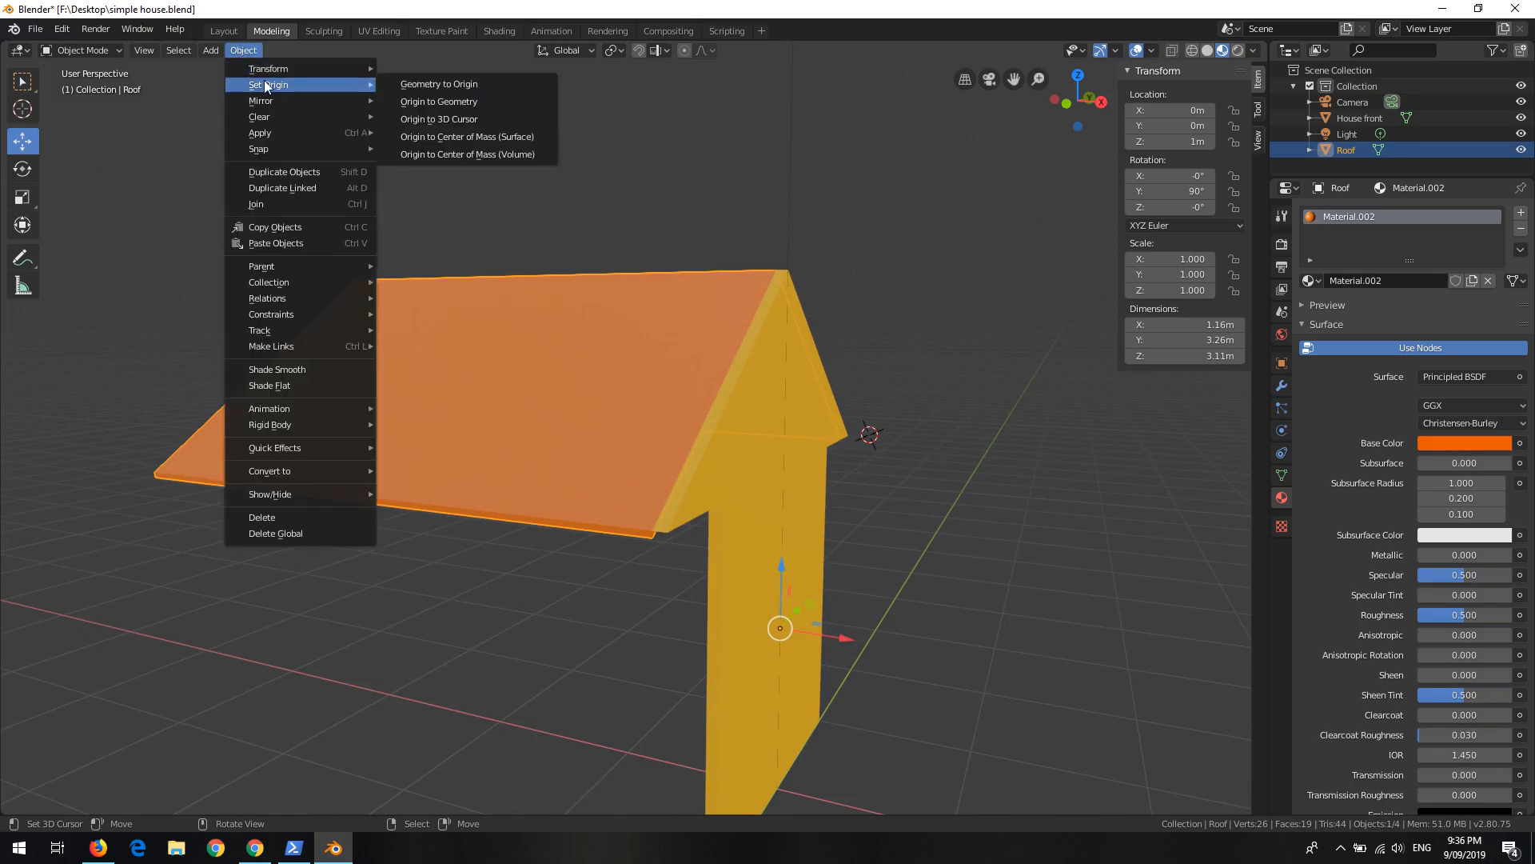
left_click(487, 102)
middle_click_drag(410, 513, 565, 429)
middle_click_drag(566, 240, 445, 324)
left_click(822, 579)
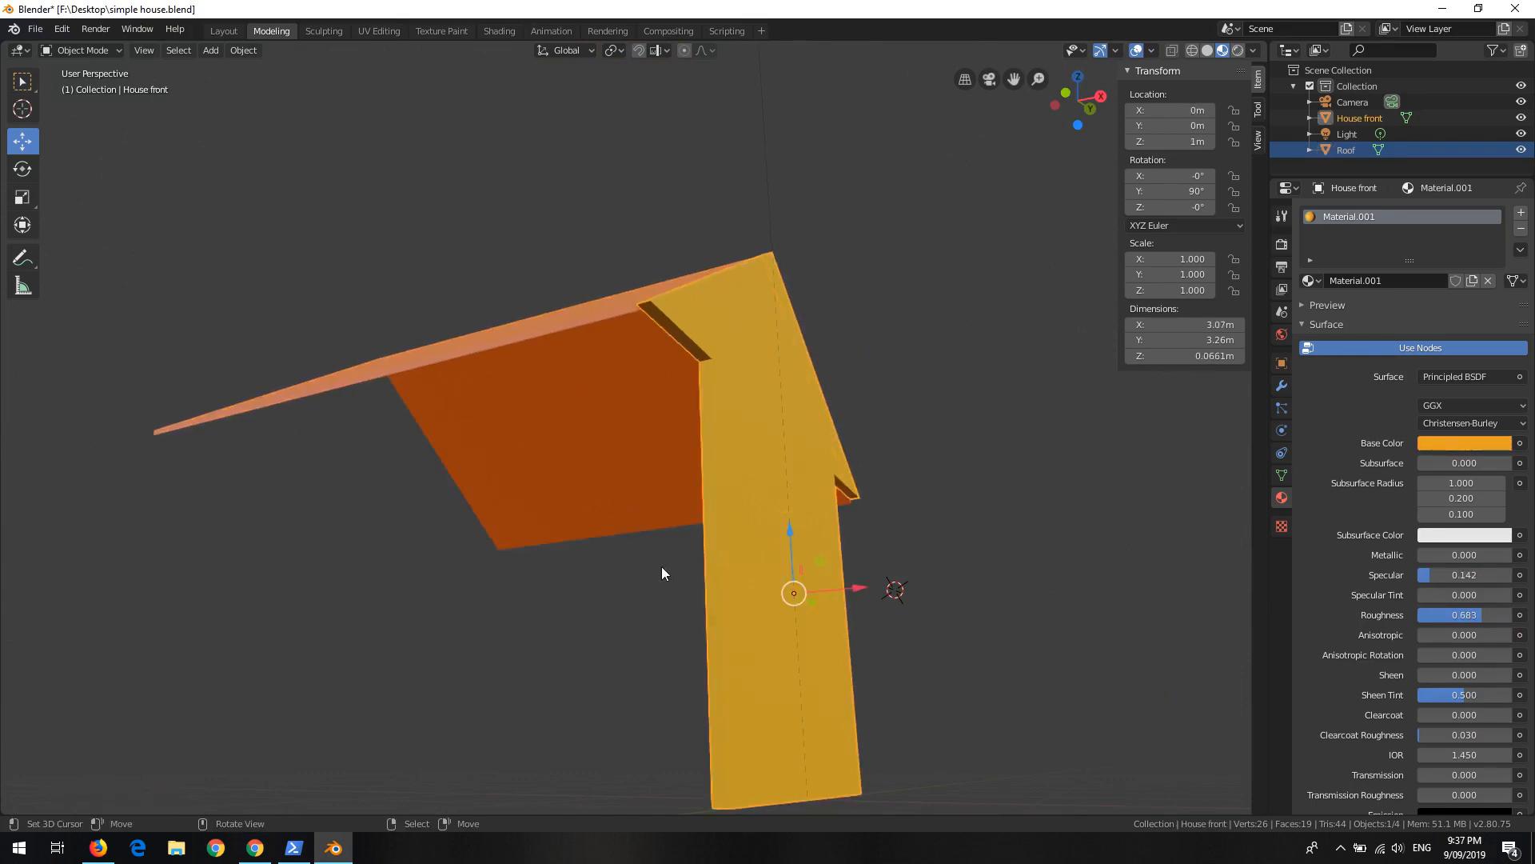
Step: Select the roof and the house front in turn, ending on the house front, and save simple house.blend
middle_click_drag(662, 573, 730, 617)
left_click(627, 440)
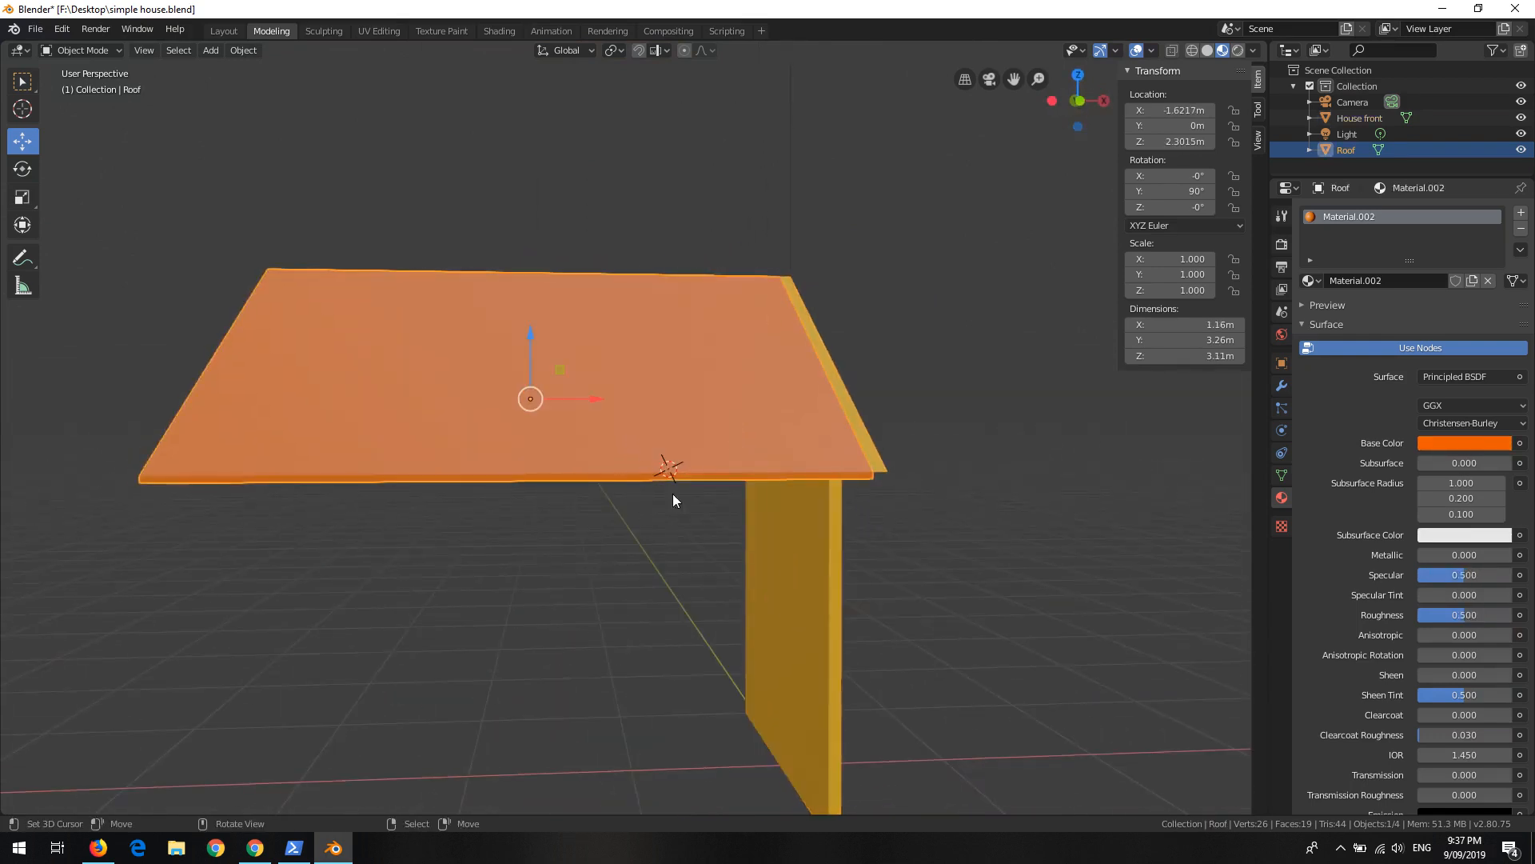
left_click(762, 602)
left_click(590, 366)
middle_click_drag(800, 662, 717, 651)
left_click(717, 651)
left_click(586, 345)
left_click(707, 520)
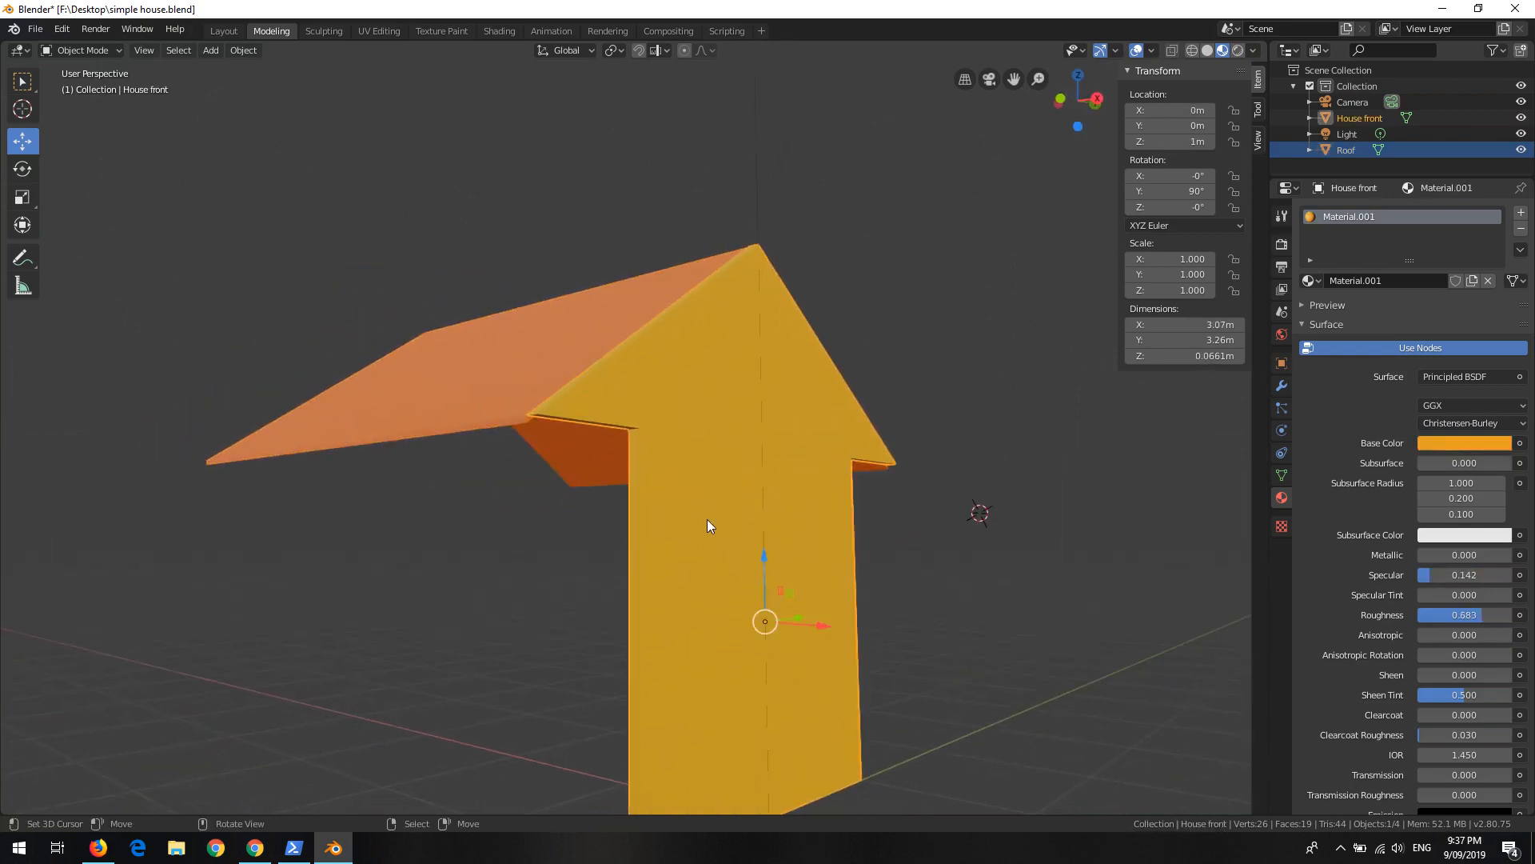
left_click(608, 426)
left_click(680, 538)
key("ctrl+s")
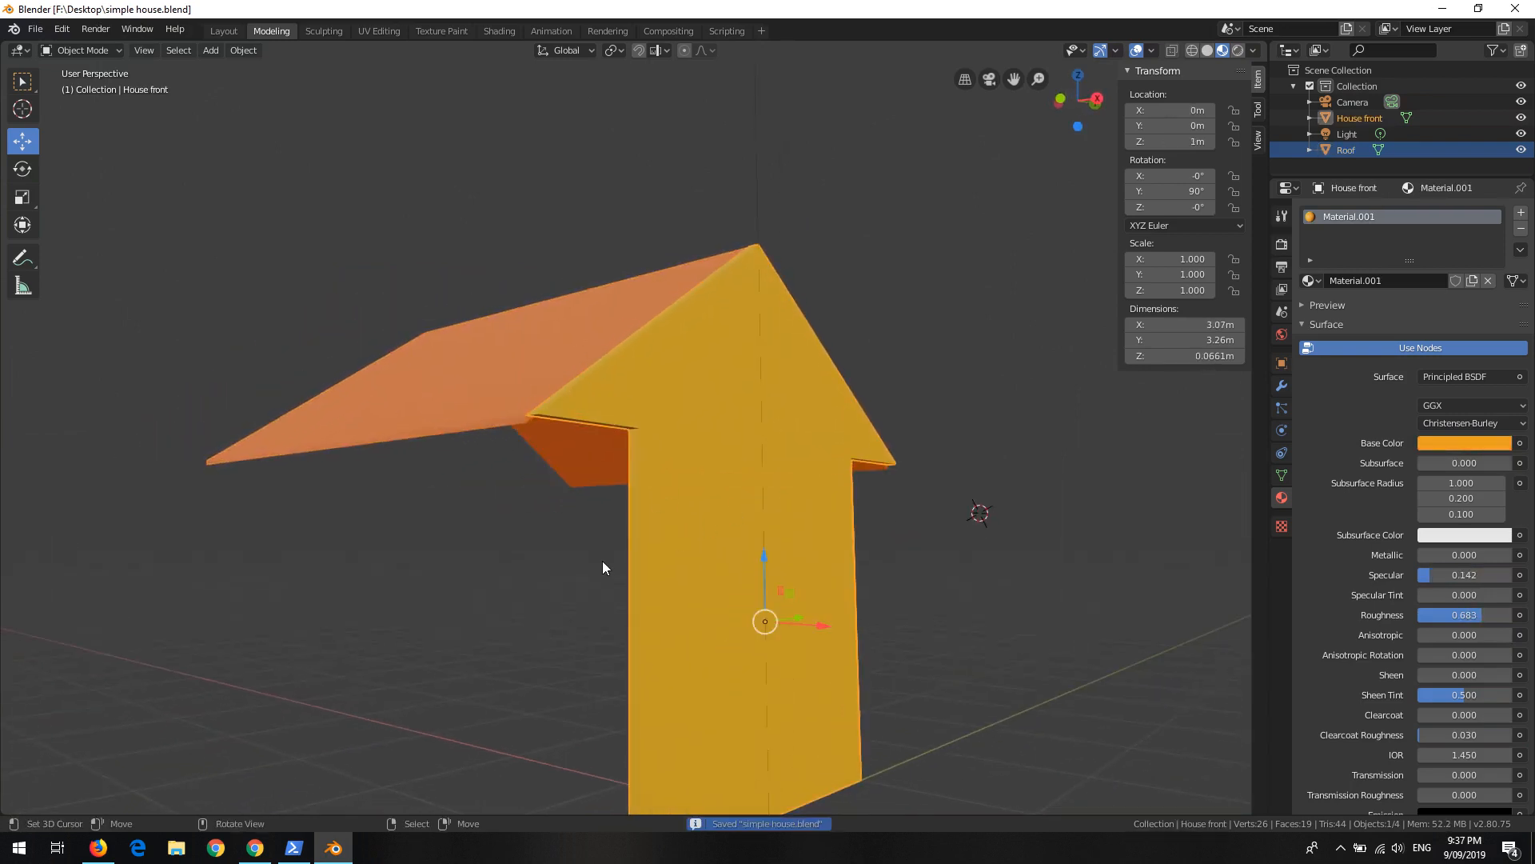
Step: Place the 3D cursor at several points around the house, keeping the house front selected
right_click(602, 560, "shift")
scroll(576, 560, "down", 2)
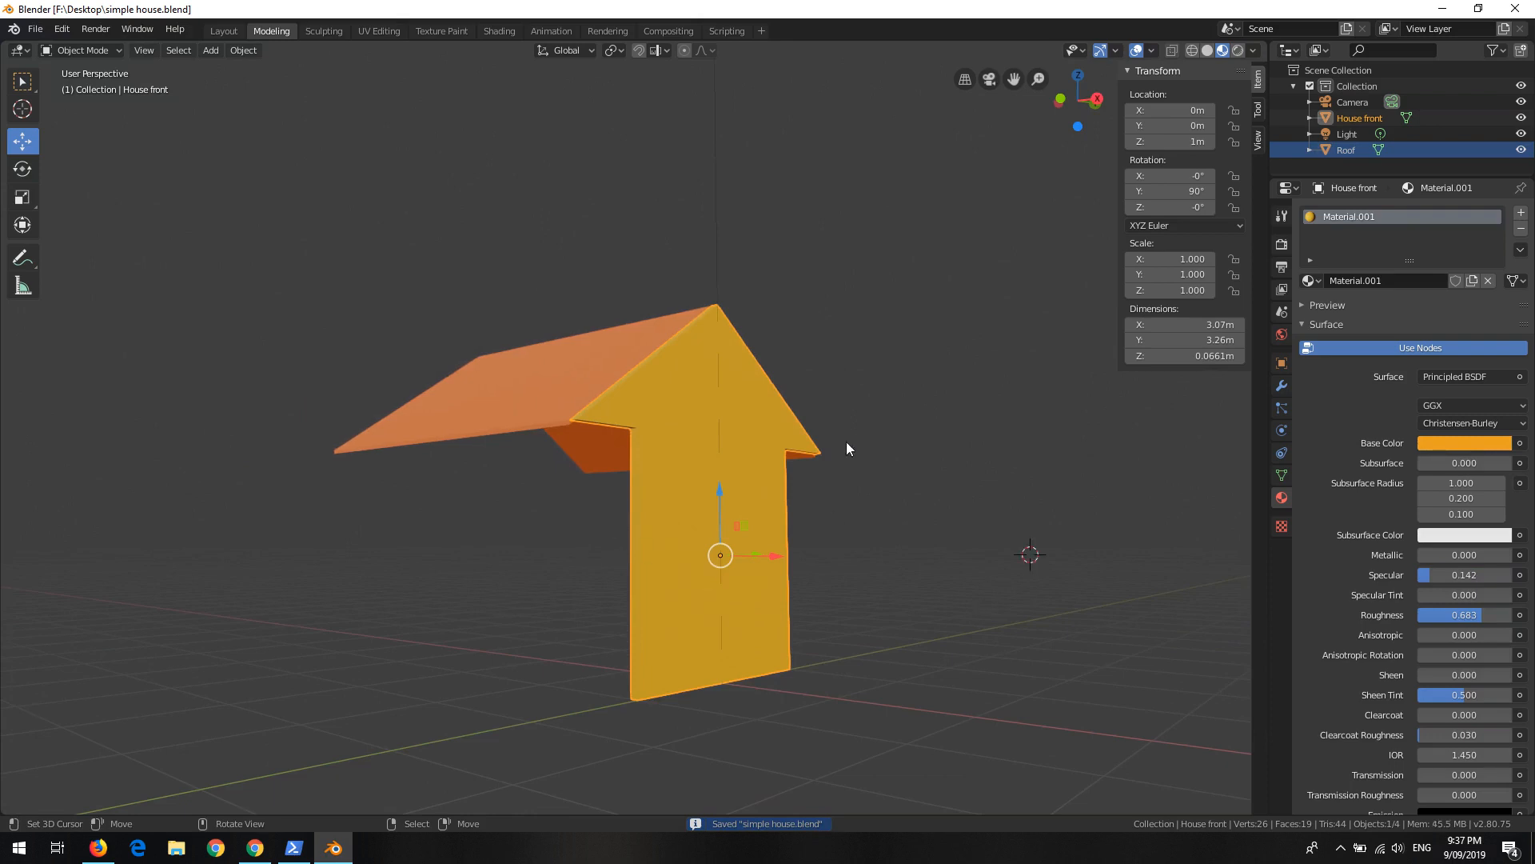
middle_click_drag(847, 443, 880, 479)
right_click_drag(1023, 484, 572, 189, "shift")
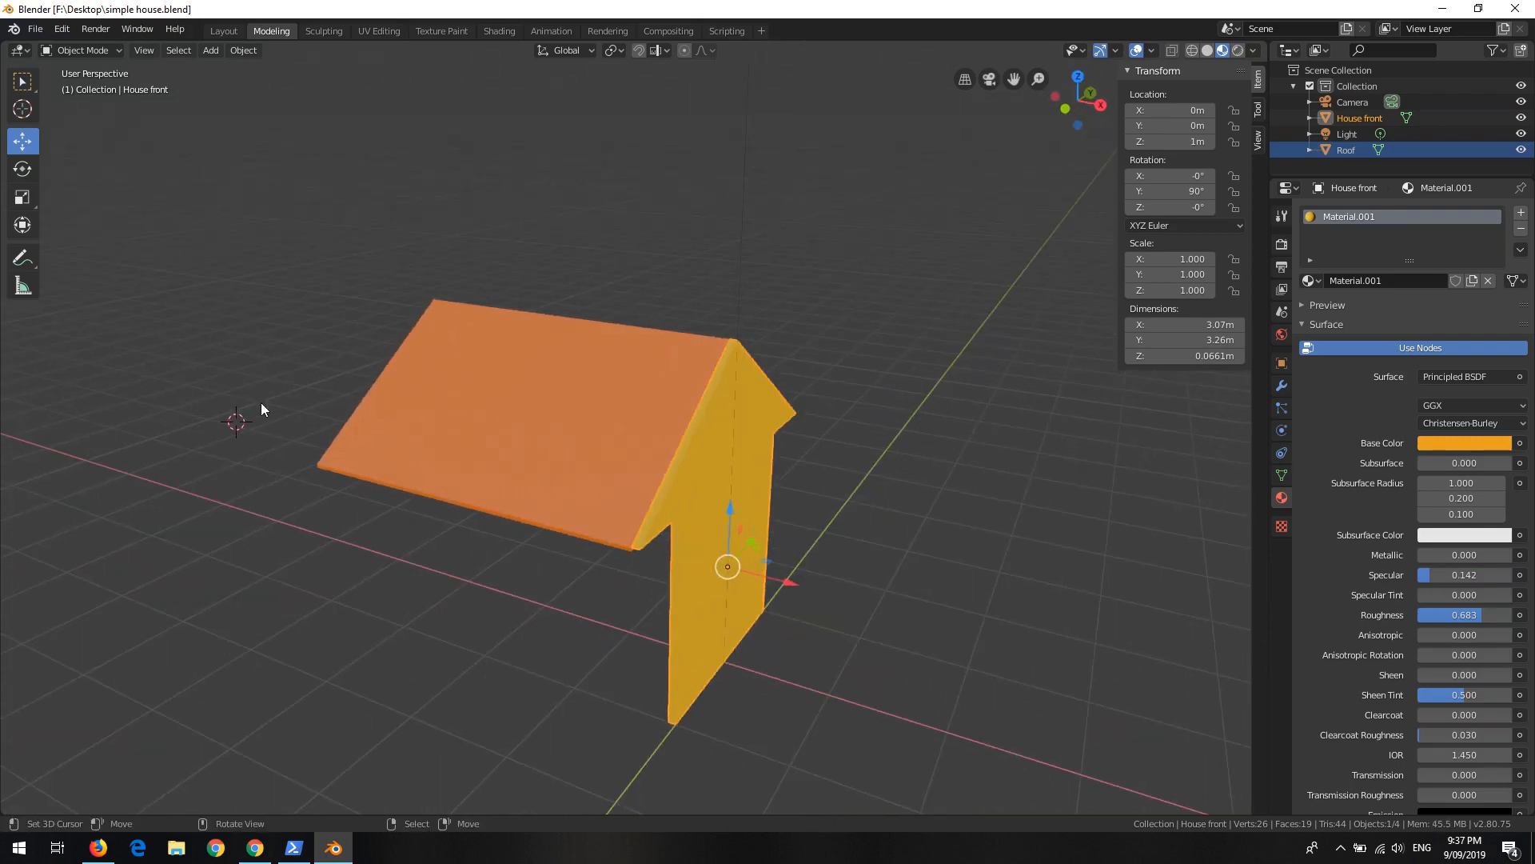
right_click_drag(260, 409, 961, 376, "shift")
right_click(1059, 543, "shift")
left_click(911, 395)
left_click(982, 507)
left_click(1076, 637)
left_click(1104, 439)
left_click(920, 340)
right_click(660, 405)
right_click(745, 464)
Step: Examine the house front and the open underside of the roof from several sides, briefly entering and leaving Edit Mode
middle_click_drag(588, 567, 678, 552)
scroll(660, 432, "up", 4)
scroll(661, 432, "down", 2)
scroll(680, 560, "down", 3)
scroll(684, 579, "up", 3)
scroll(680, 596, "down", 3)
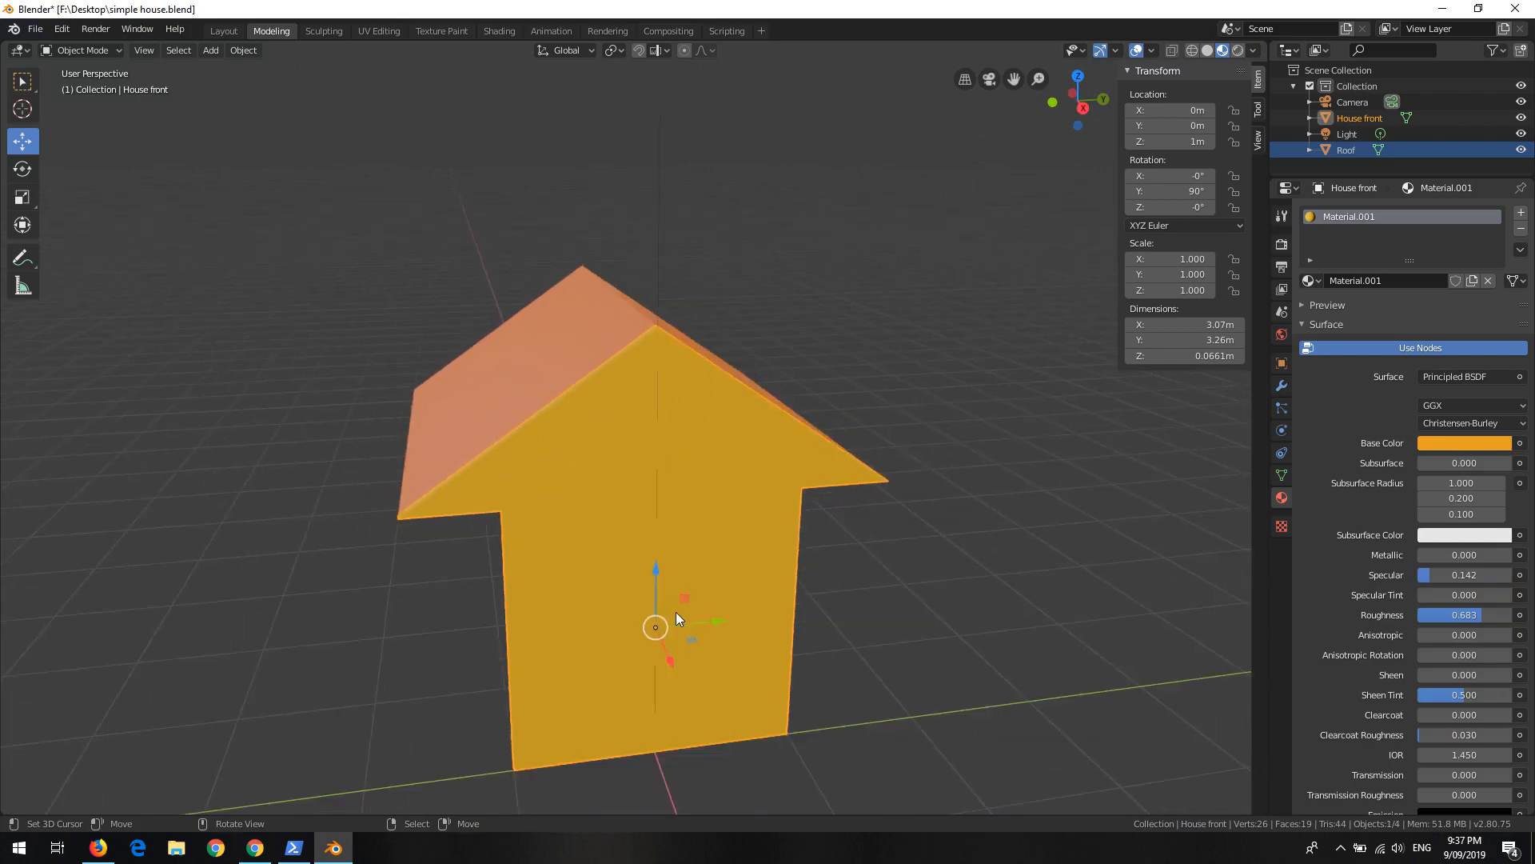
middle_click_drag(674, 611, 645, 430)
scroll(650, 483, "up", 5)
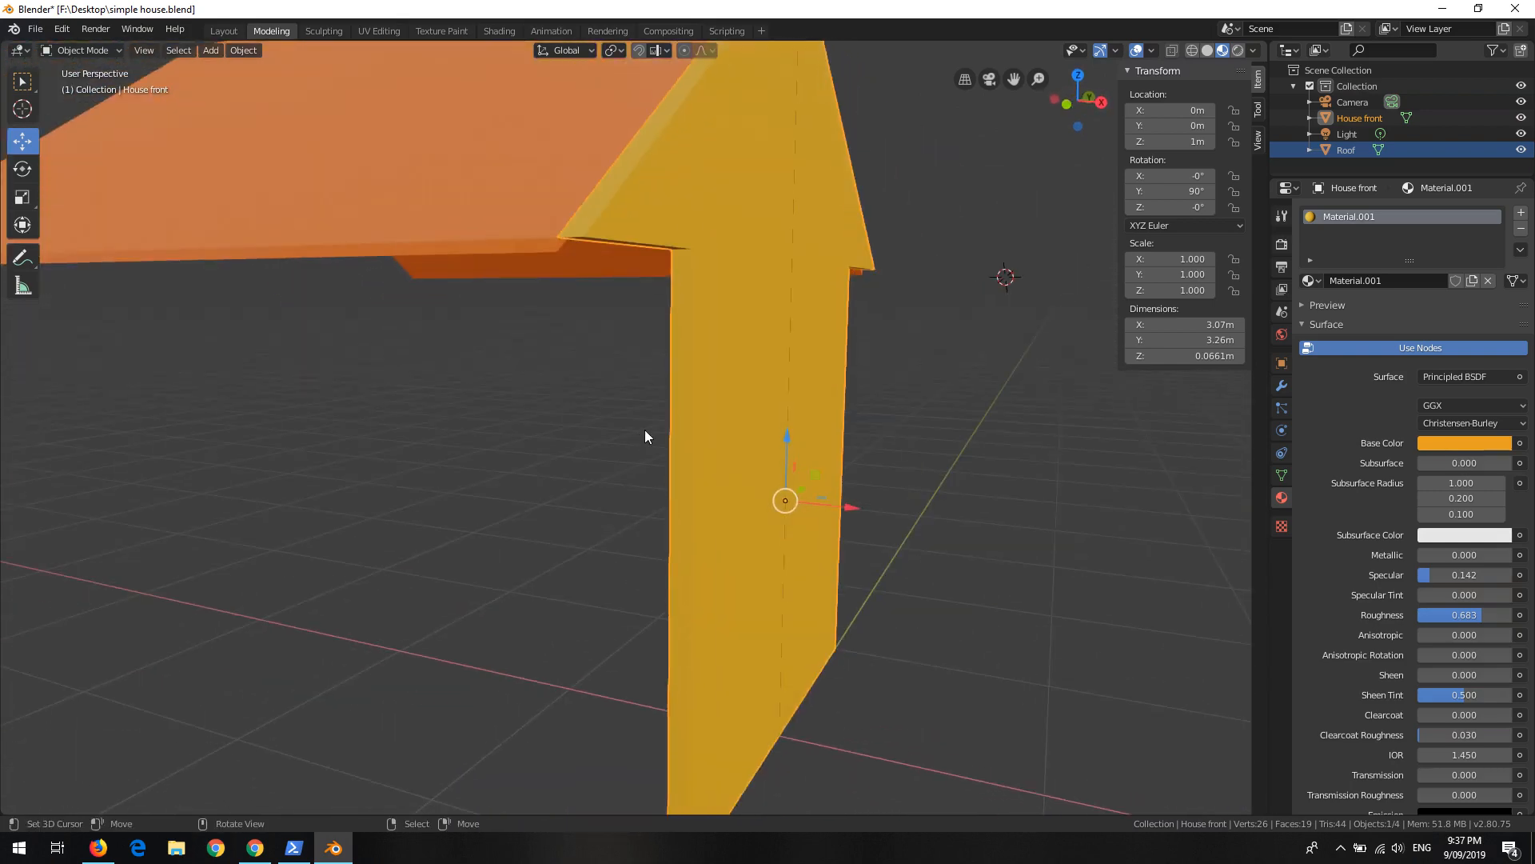
key("Tab")
mouse_move(597, 346)
middle_mouse_down()
mouse_move(590, 319)
mouse_move(599, 331)
middle_mouse_up()
scroll(613, 453, "down", 5)
middle_click_drag(613, 453, 501, 439)
scroll(641, 344, "up", 1)
scroll(661, 398, "down", 2)
key("Tab")
scroll(573, 414, "up", 4)
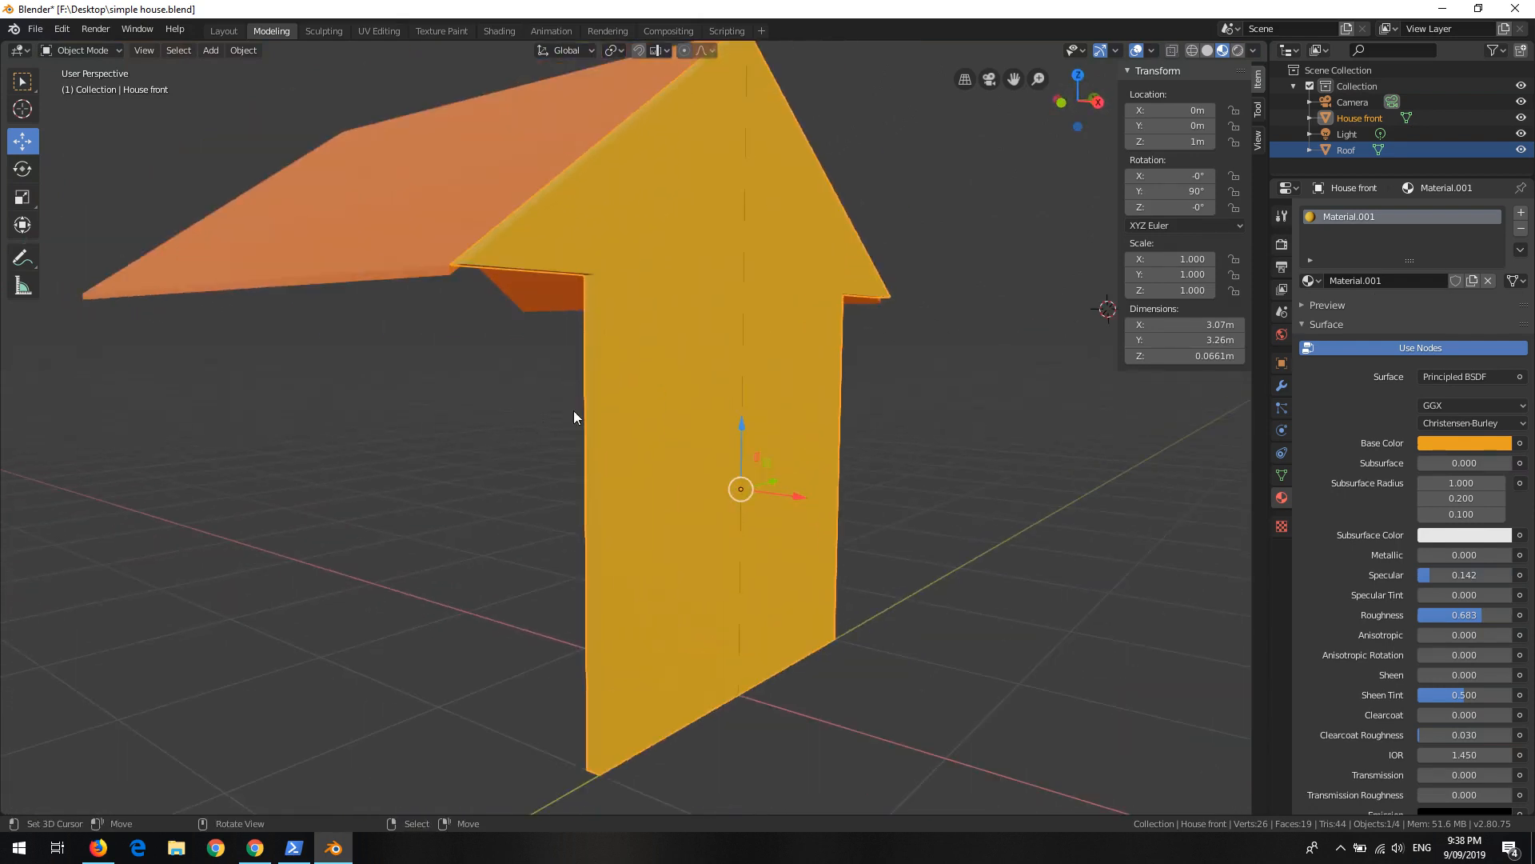
middle_click_drag(560, 452, 698, 456)
scroll(698, 455, "down", 2)
scroll(687, 457, "down", 1)
scroll(678, 457, "up", 1)
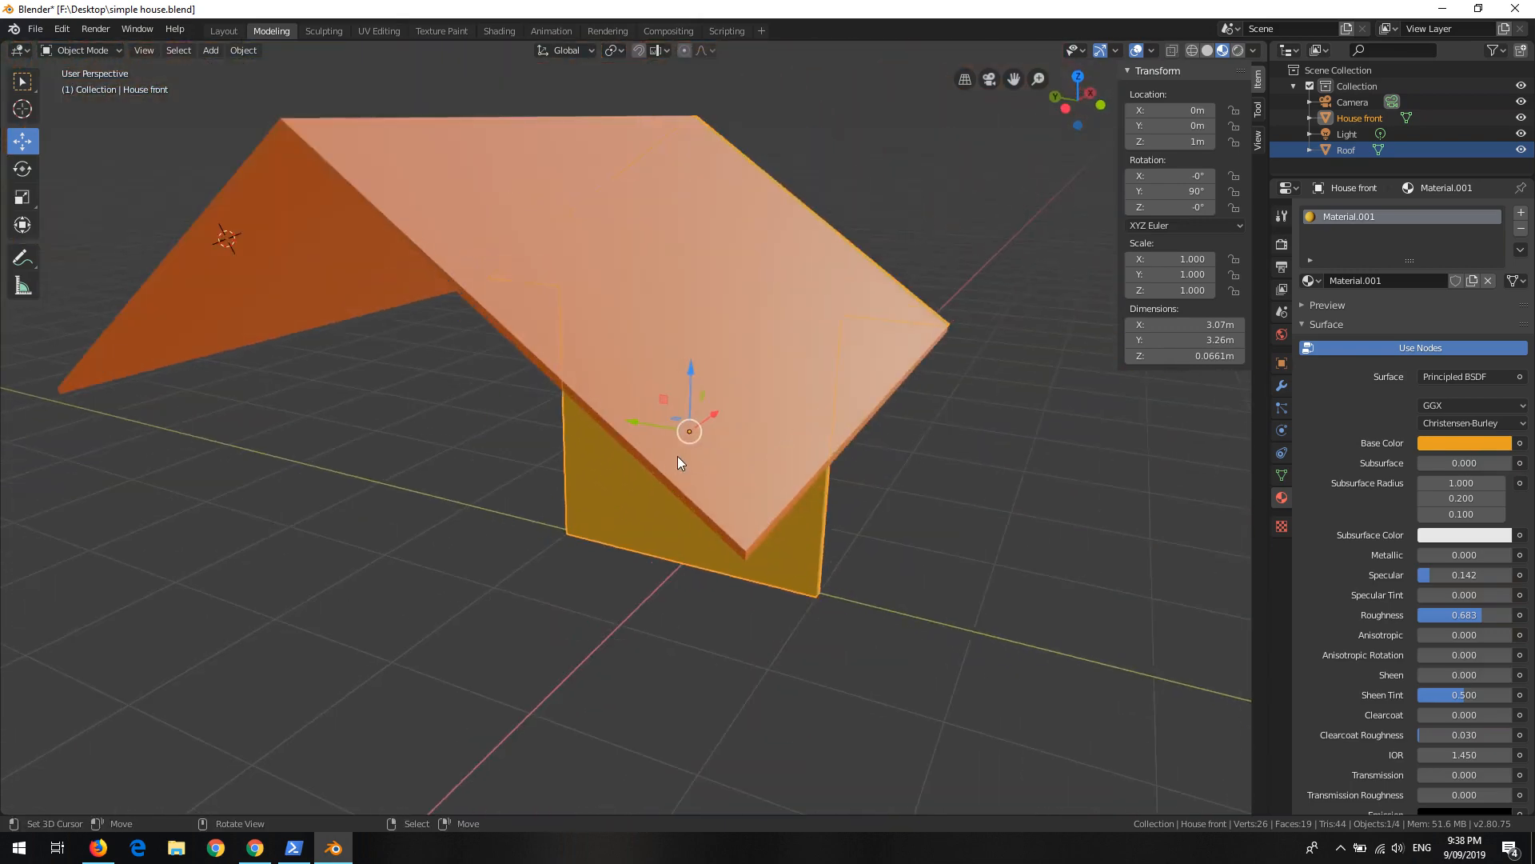
scroll(678, 458, "down", 1)
middle_click_drag(741, 530, 736, 392)
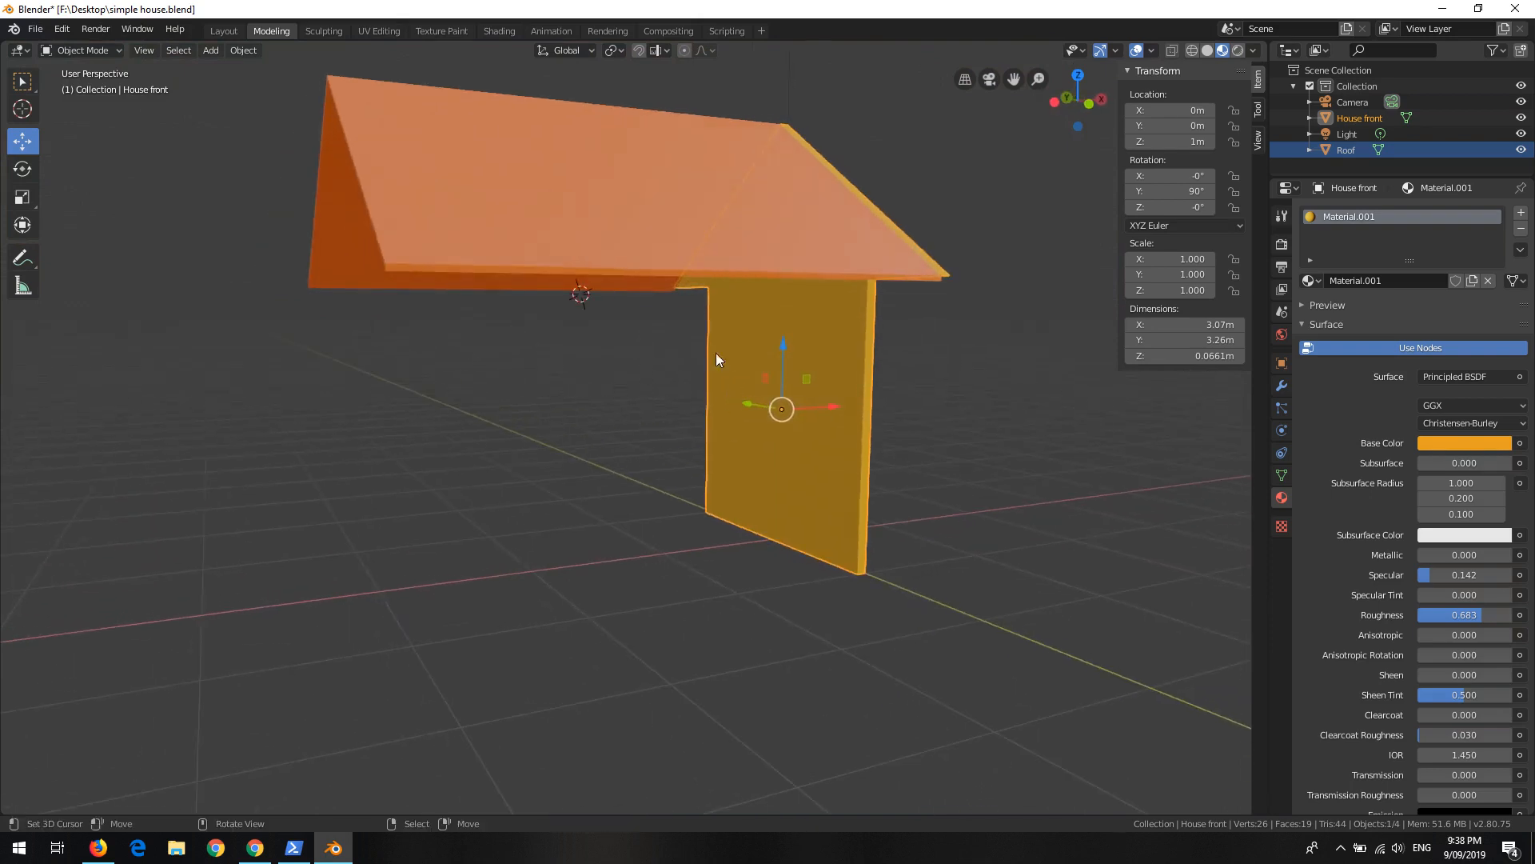
middle_click_drag(923, 357, 800, 387)
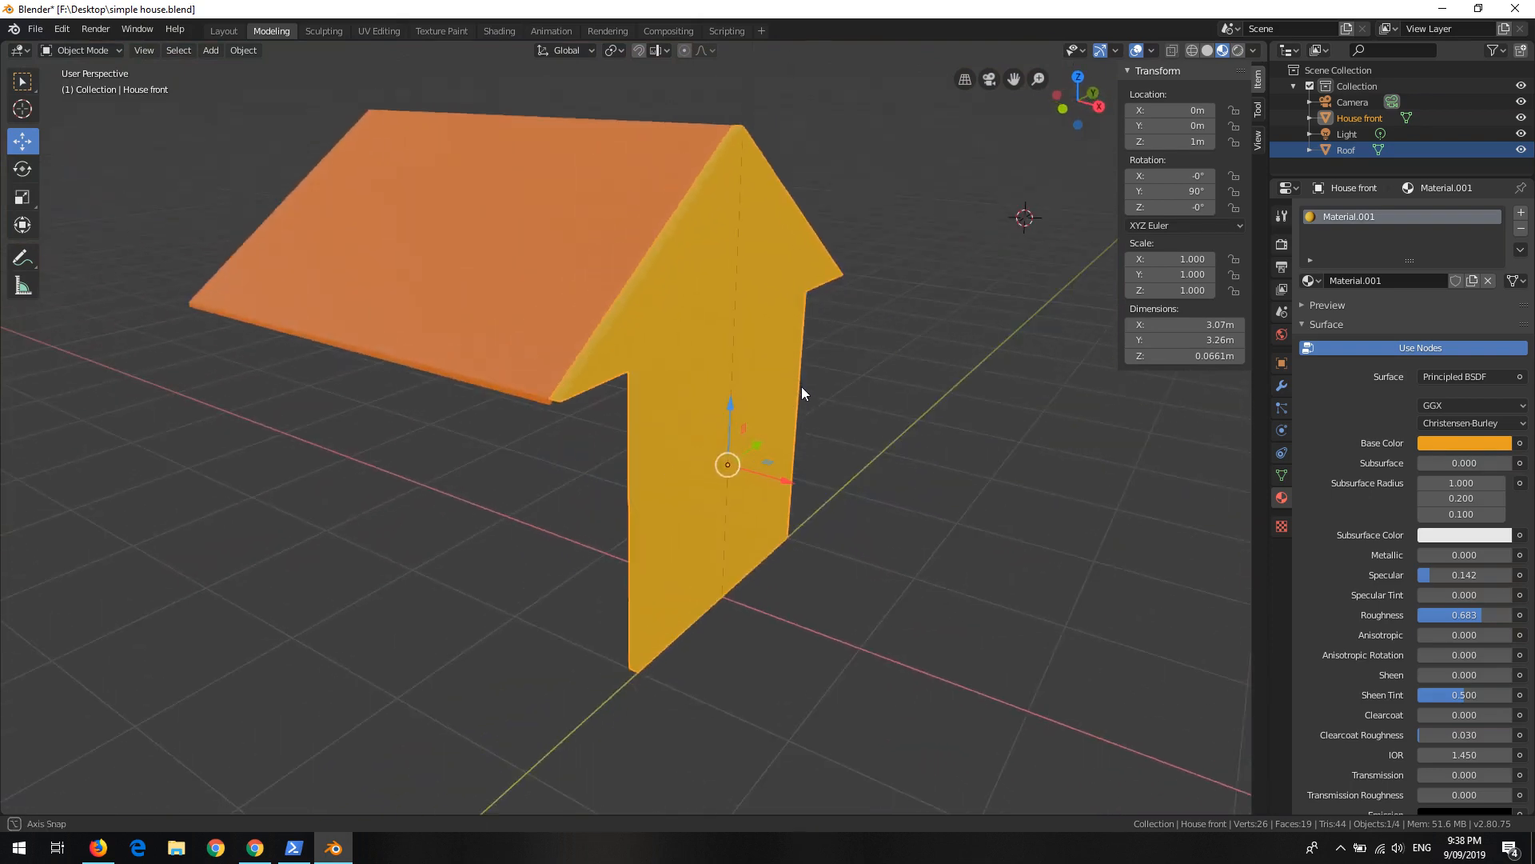
middle_click_drag(667, 405, 722, 476)
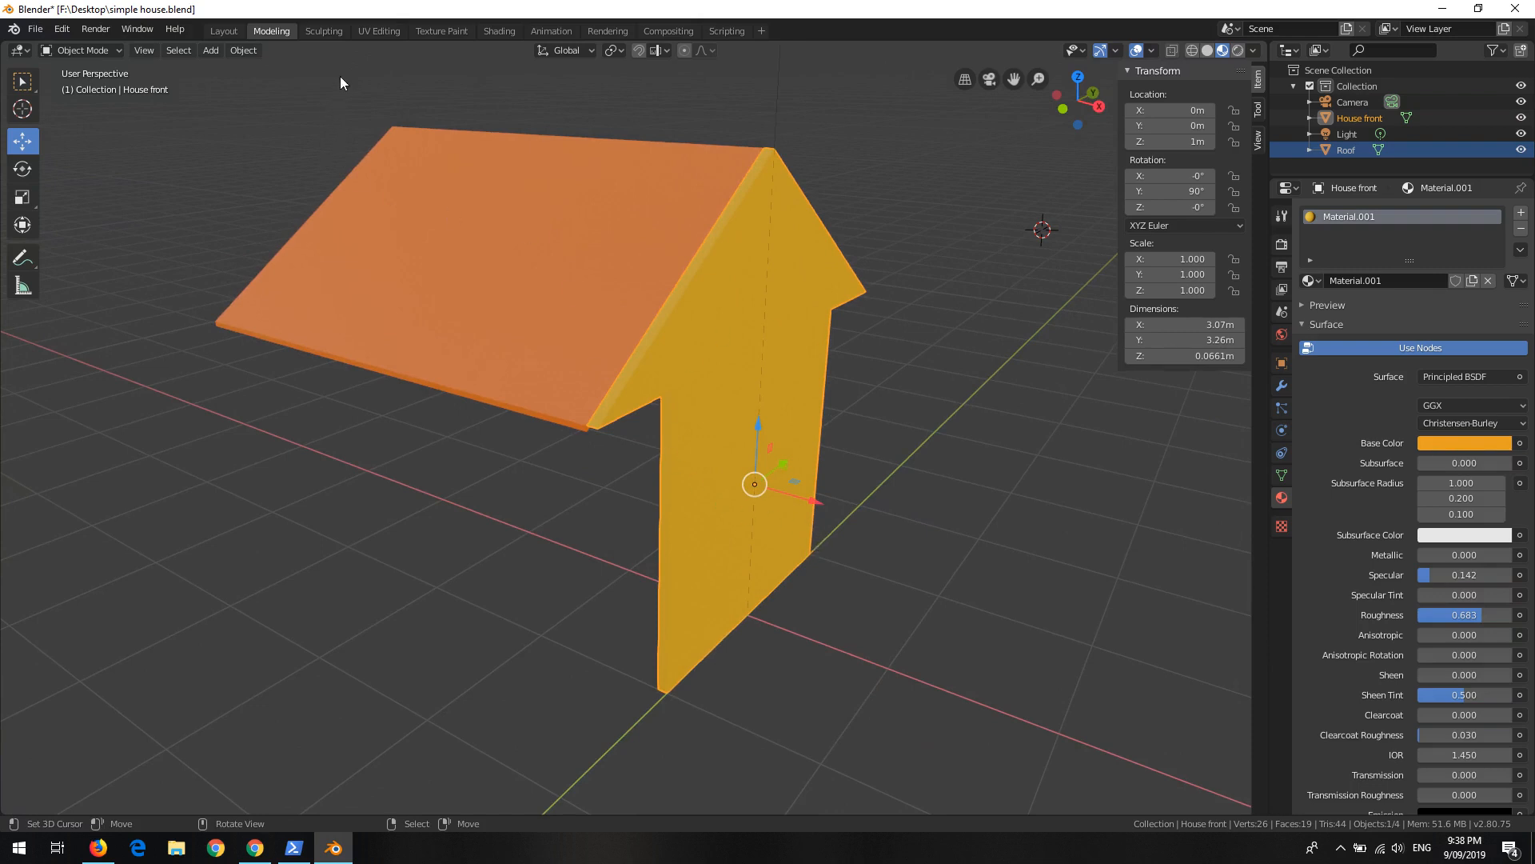
Step: Duplicate the house front and move the copy along X to about -3.18 m, at the far end of the roof
left_click(232, 52)
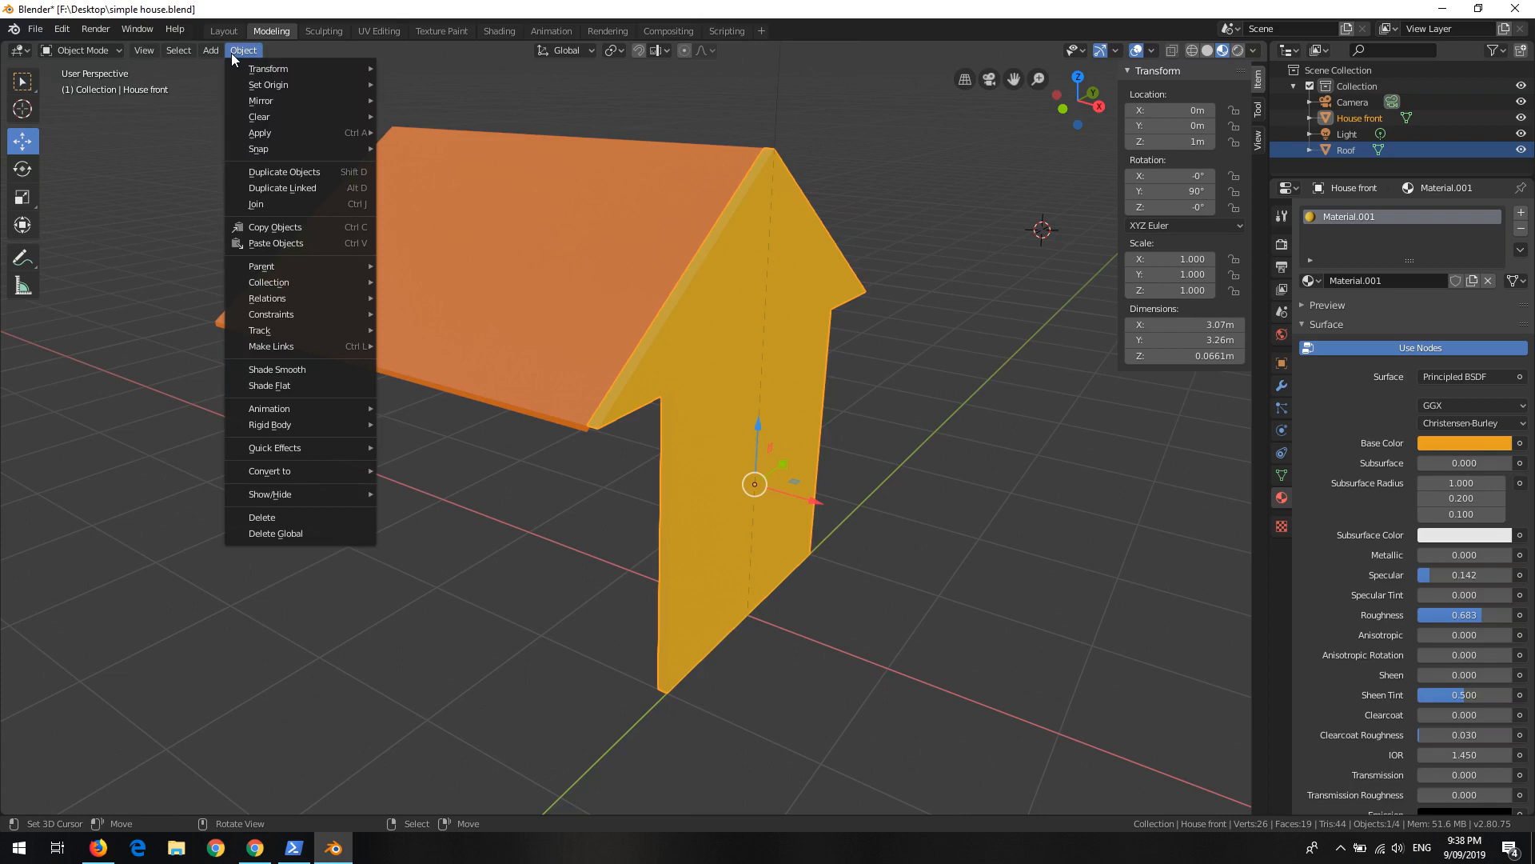
mouse_move(304, 270)
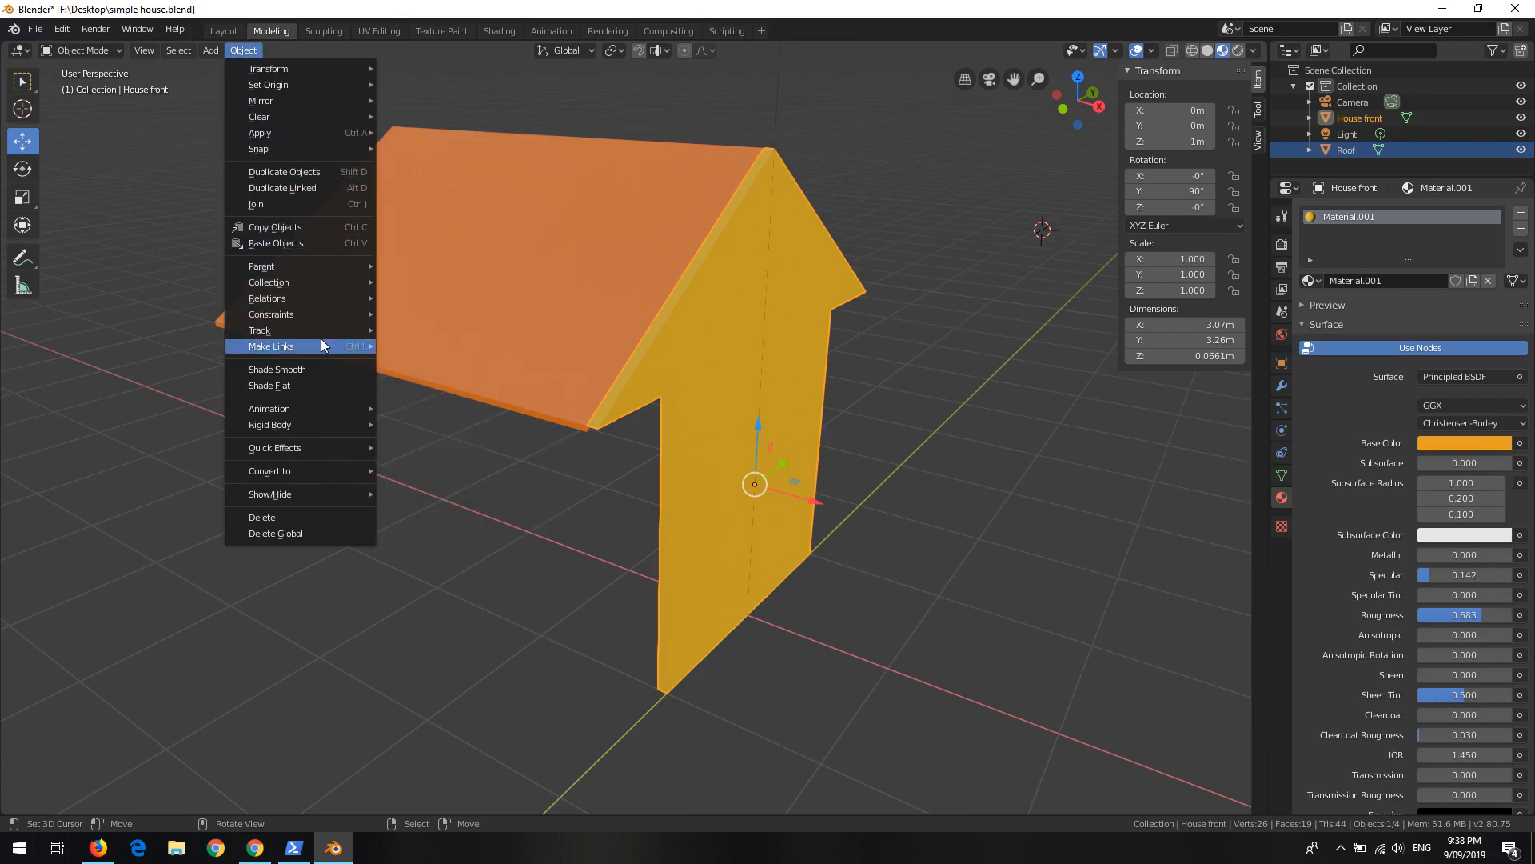
left_click(310, 173)
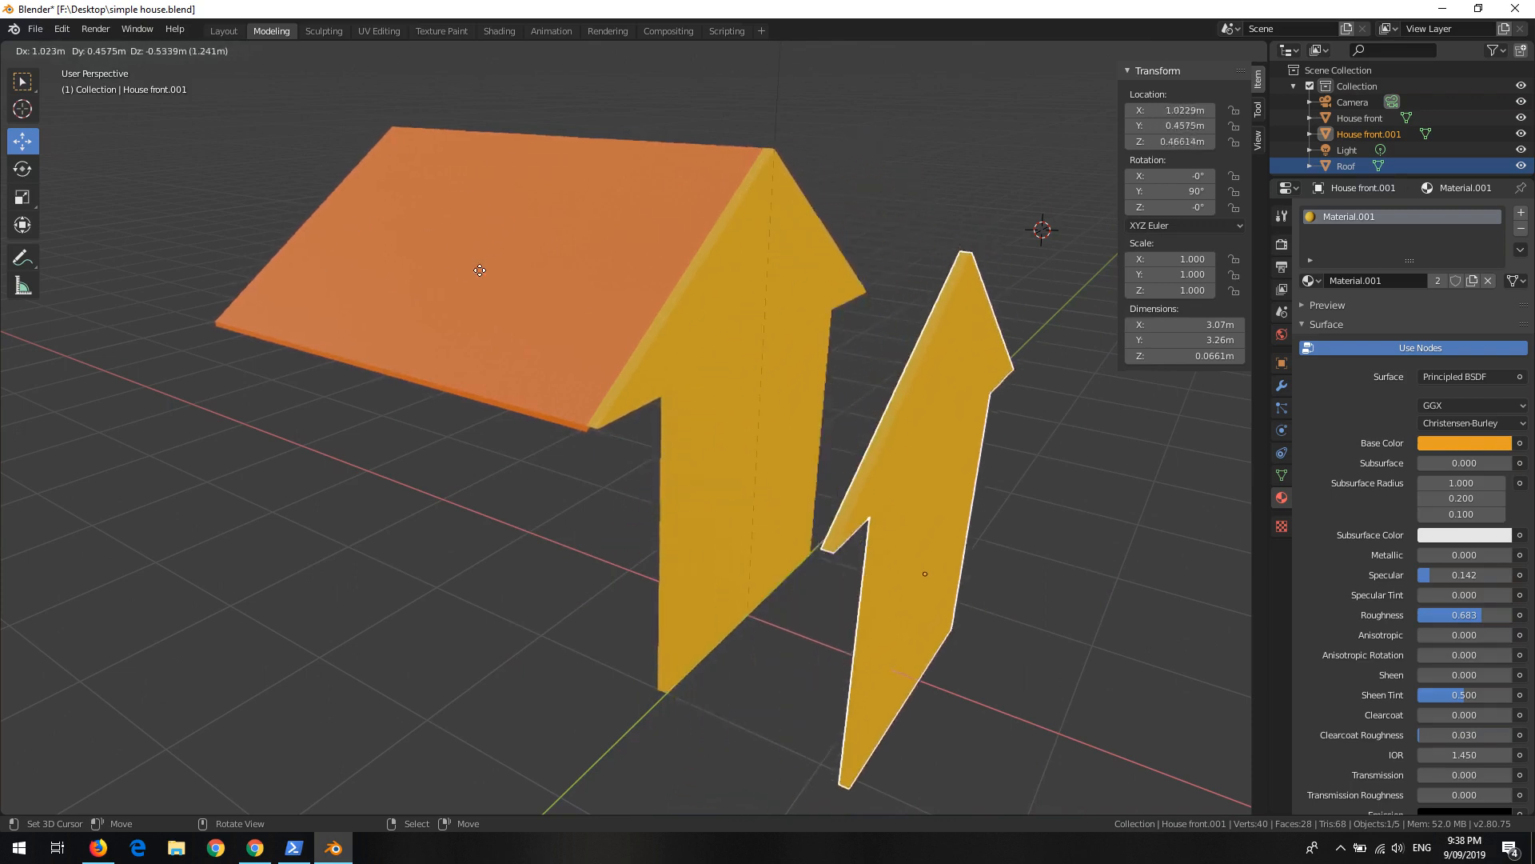
key("x")
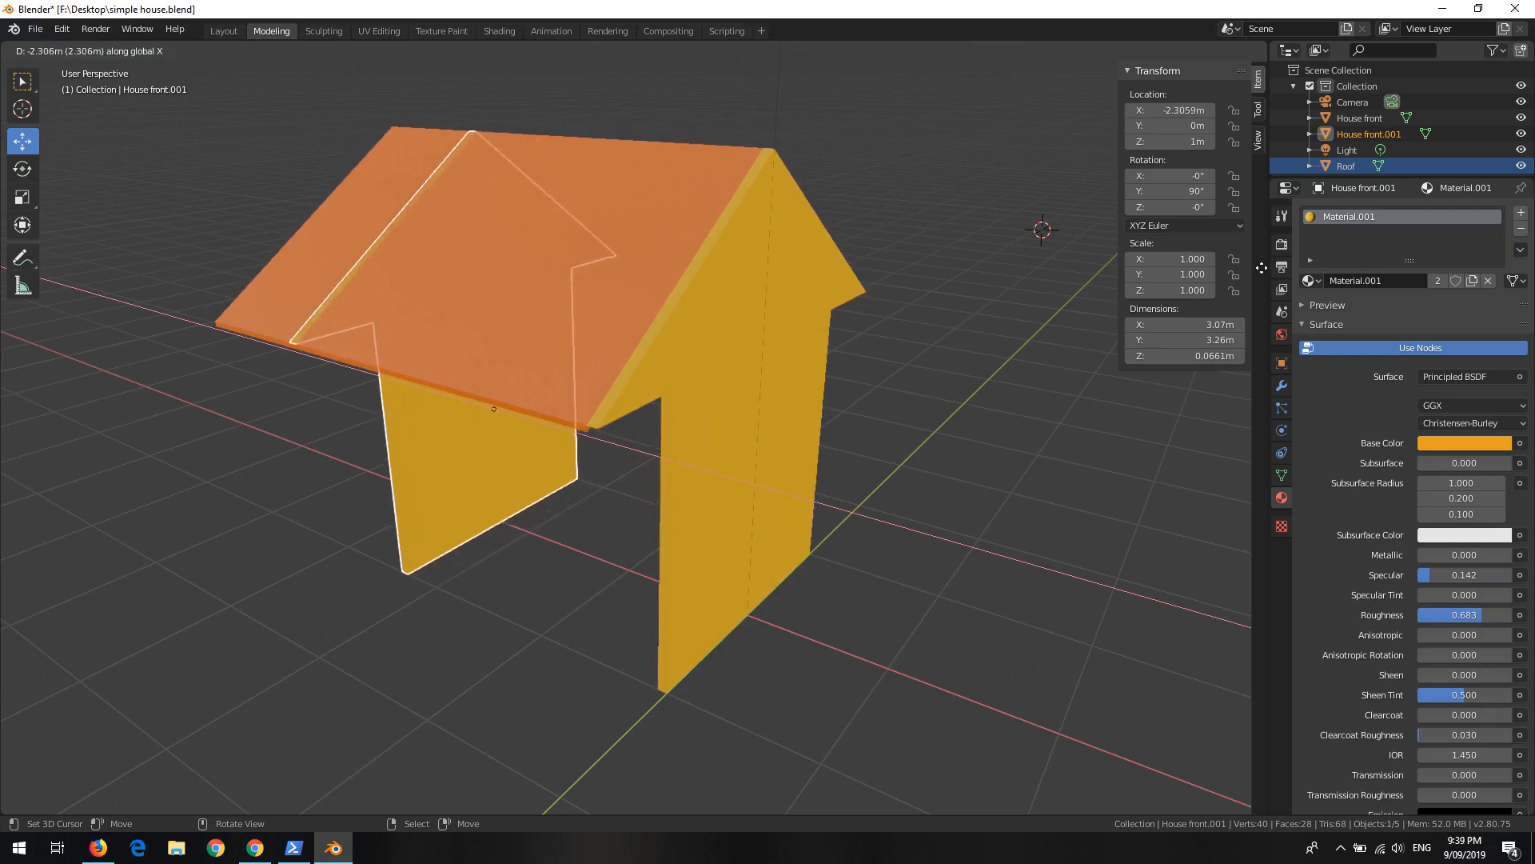
left_click(1199, 231)
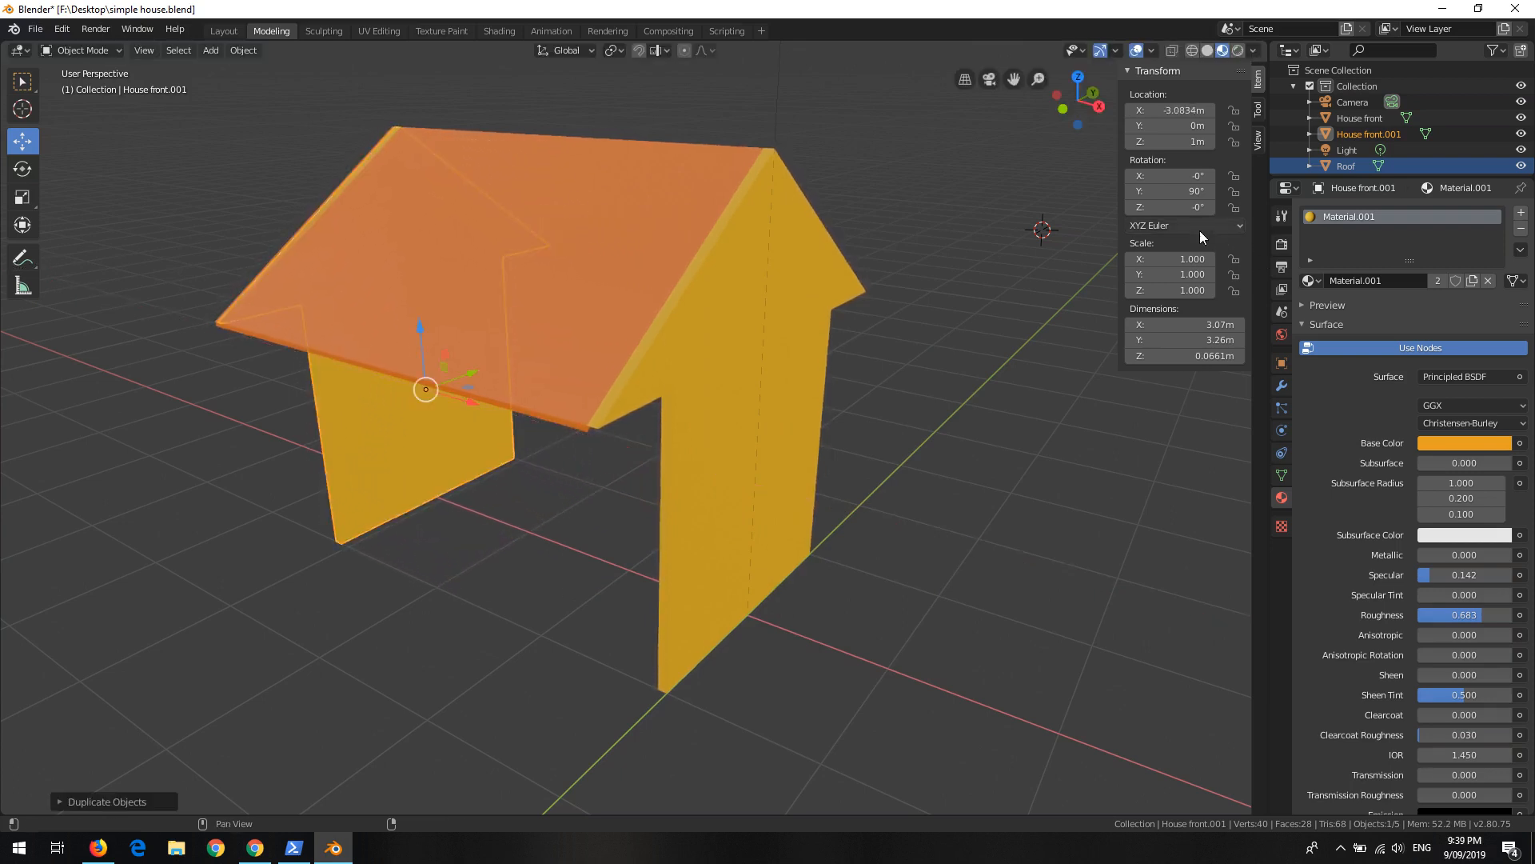
middle_click_drag(544, 443, 649, 419)
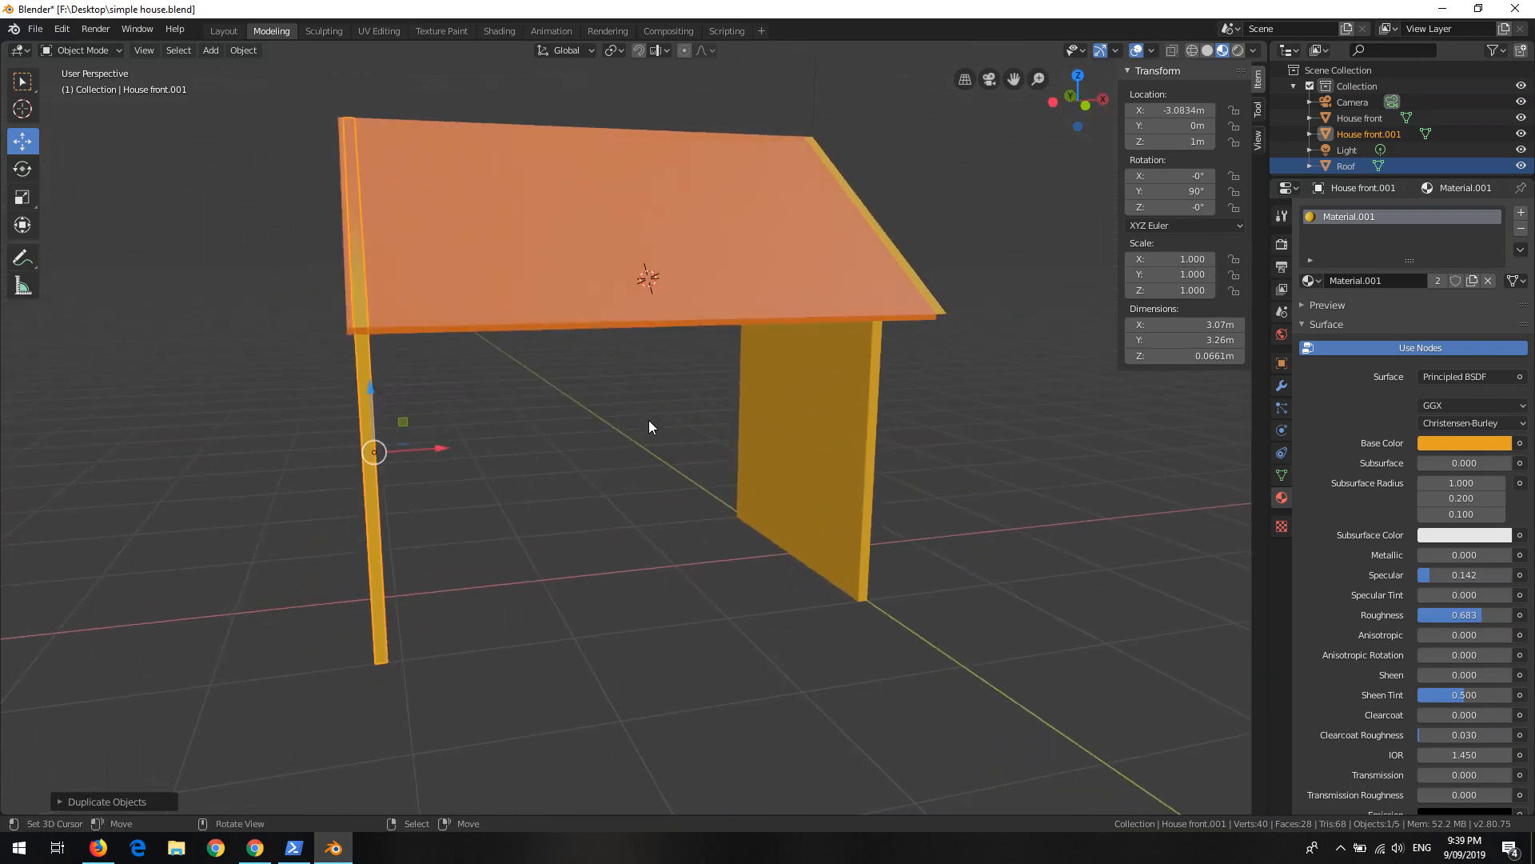
left_click_drag(440, 451, 423, 457)
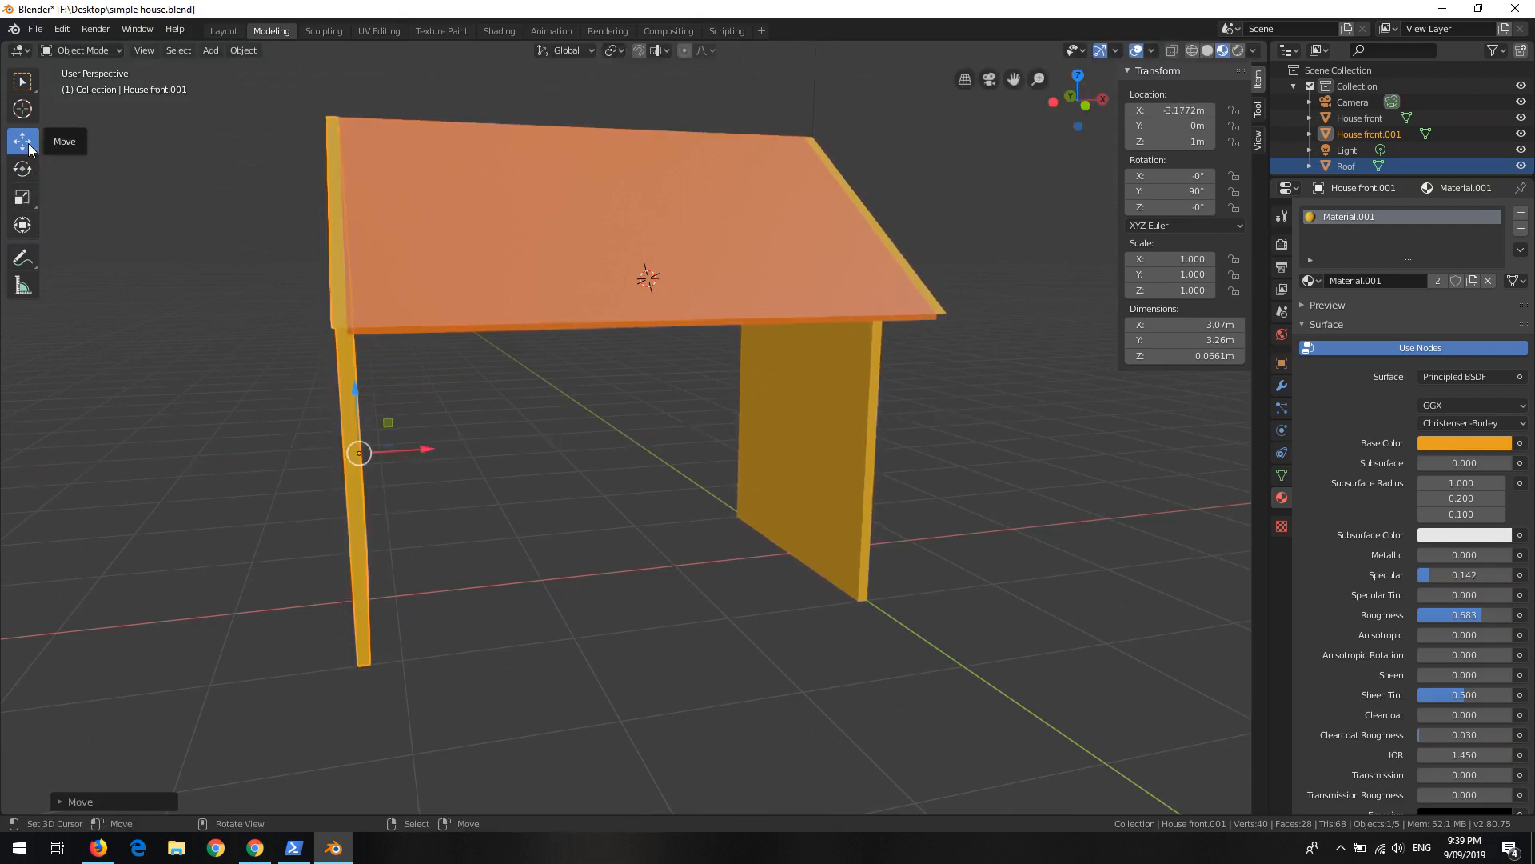
Step: Pull the duplicated house front away from the roof along X to about -3.58 m
middle_click_drag(679, 414, 665, 459)
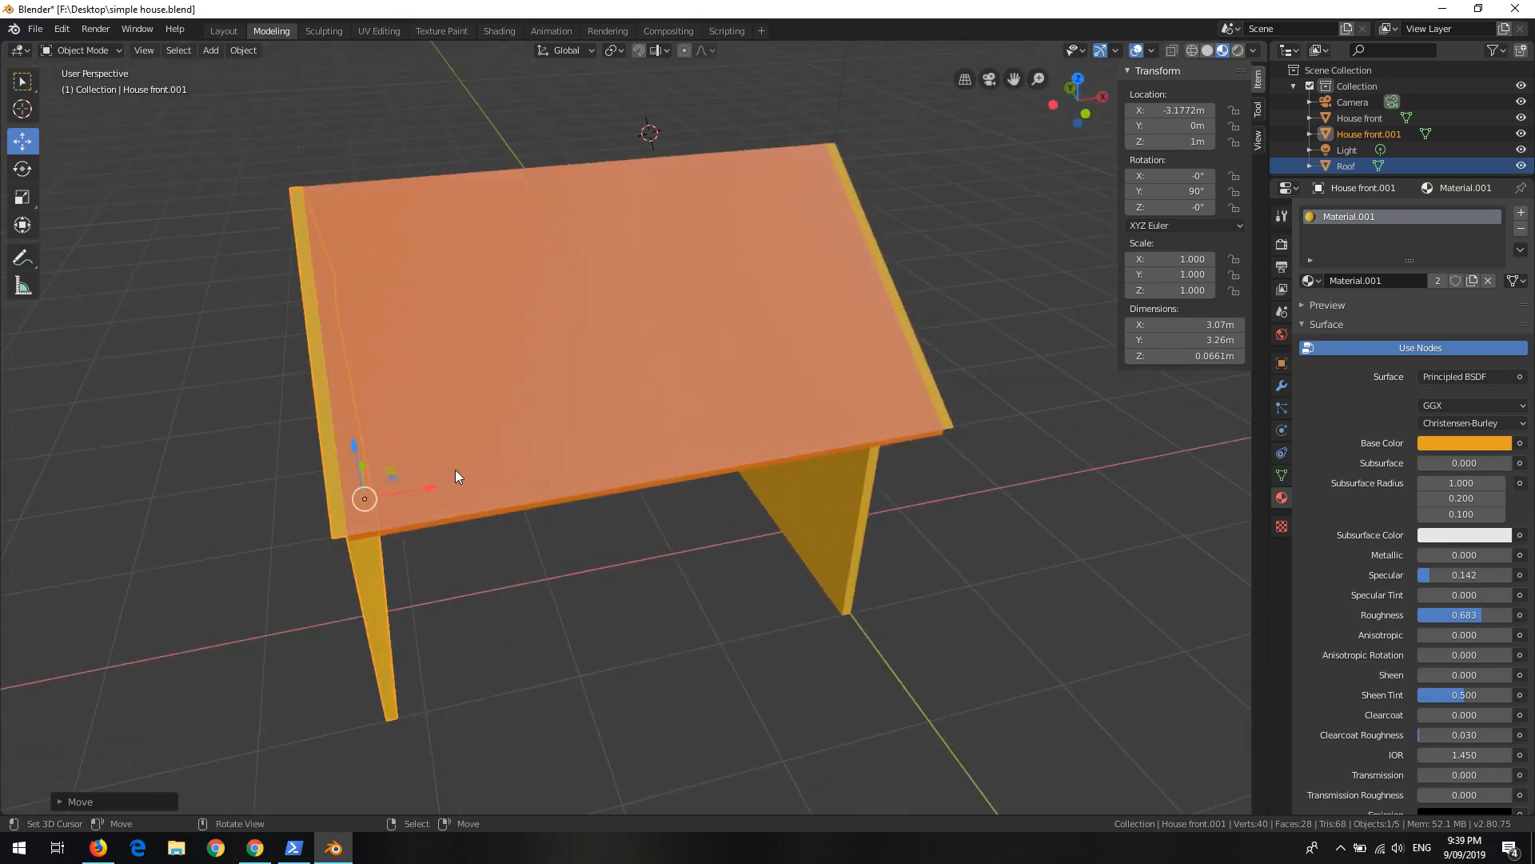
scroll(456, 468, "up", 3)
middle_click_drag(456, 468, 640, 445, "shift")
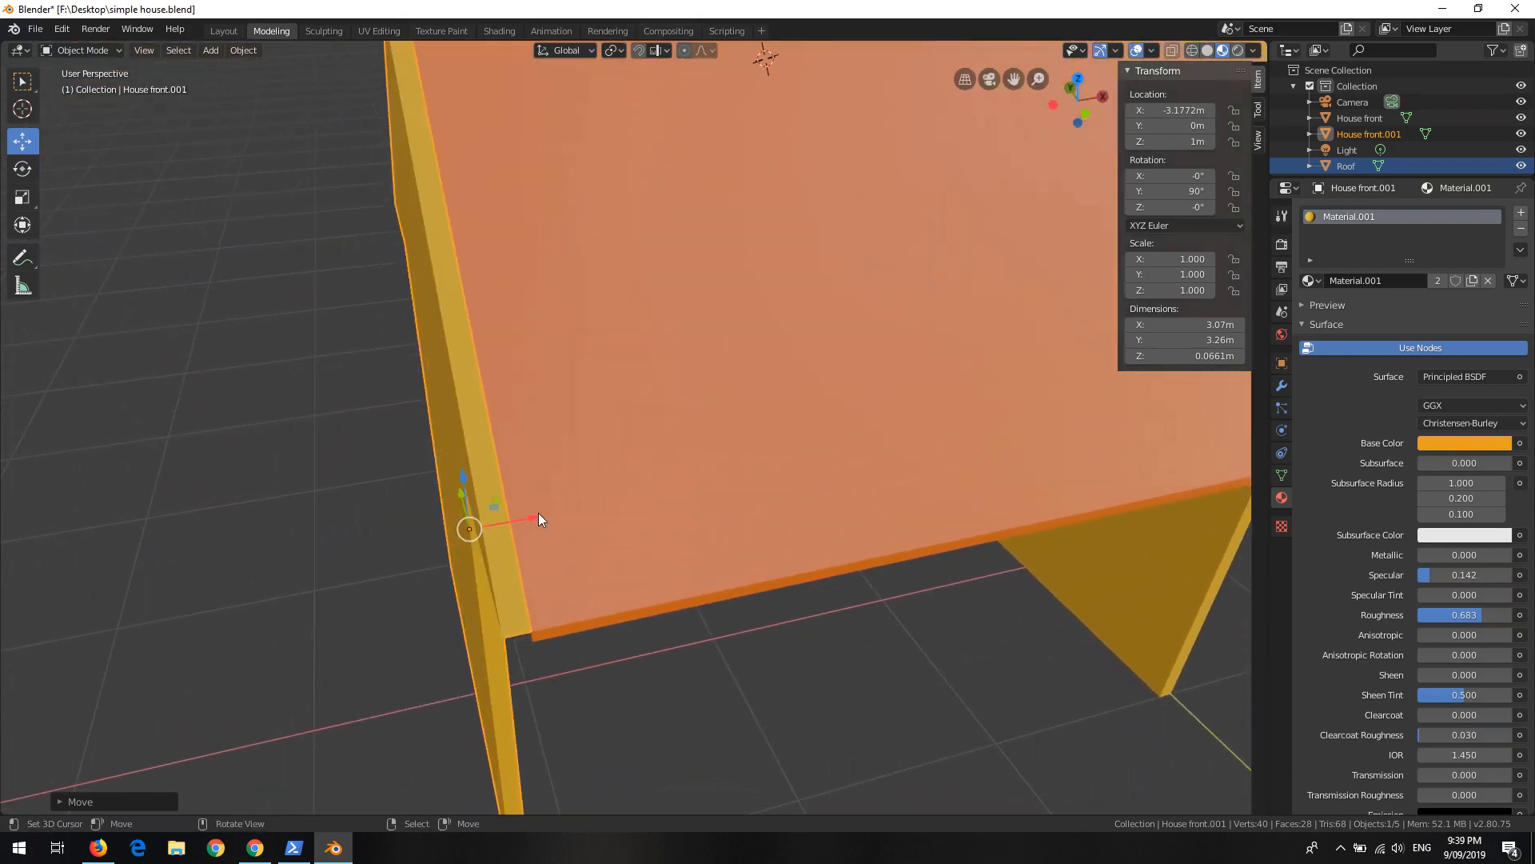
left_click_drag(535, 521, 433, 523)
scroll(514, 346, "down", 2)
middle_click_drag(514, 346, 644, 252)
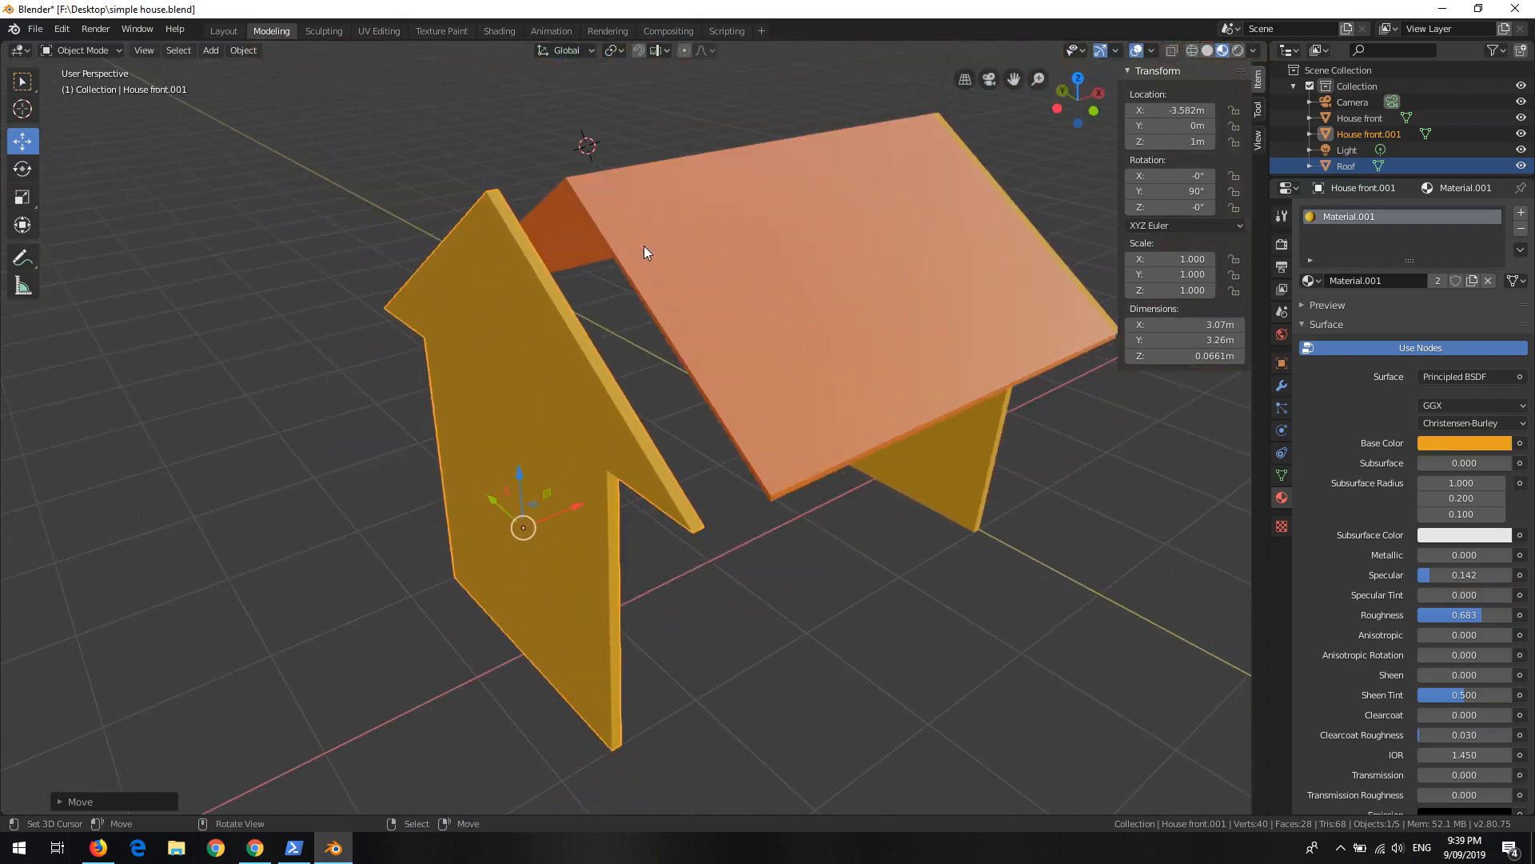
Step: Enable snapping to Face and move the duplicated front farther out along X to about -4.10 m
left_click(639, 50)
left_click(659, 51)
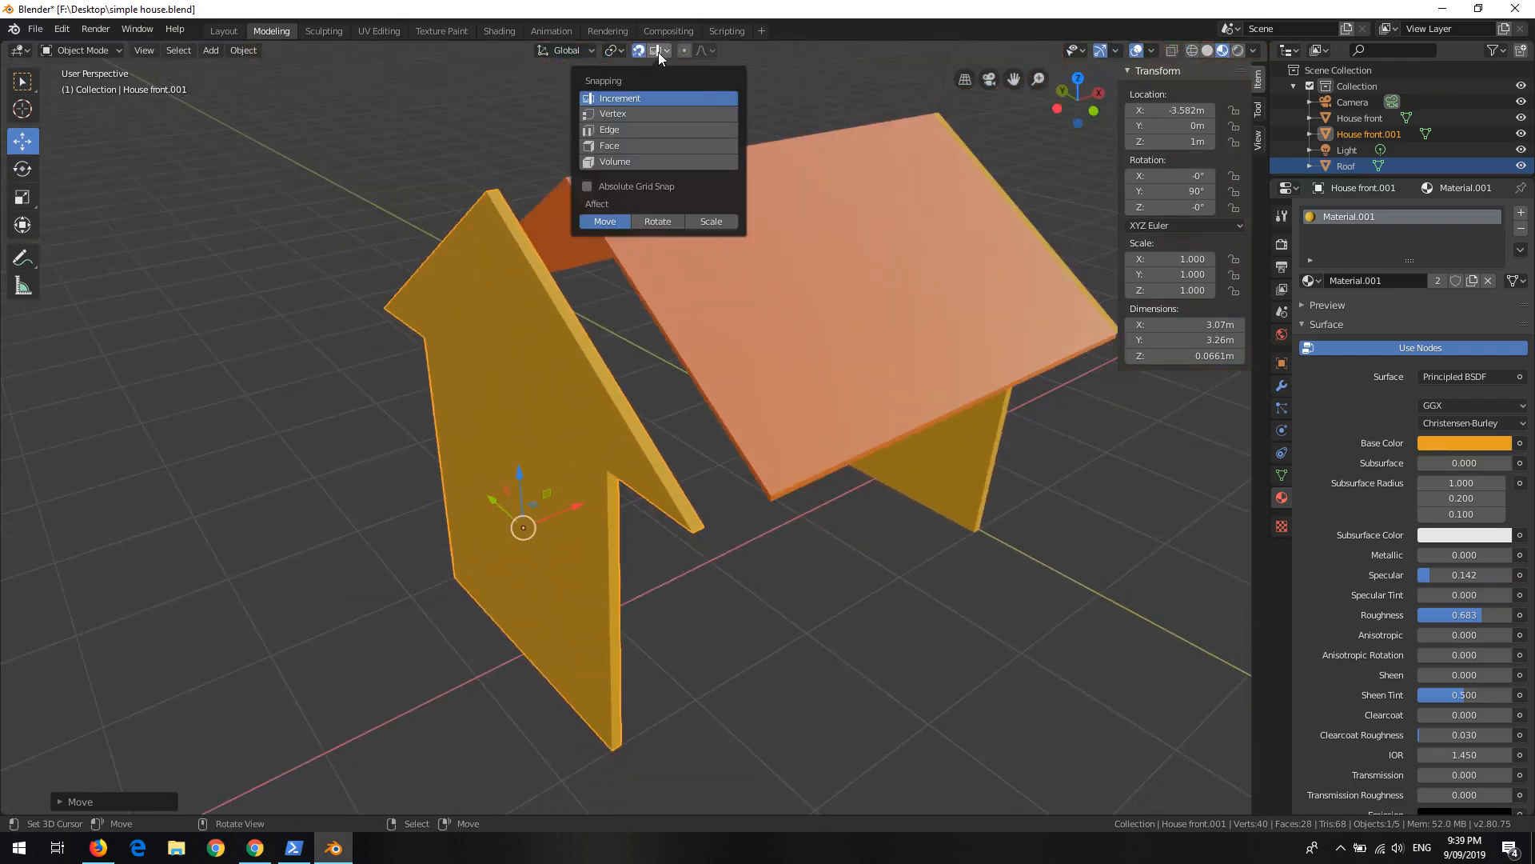
left_click(614, 148)
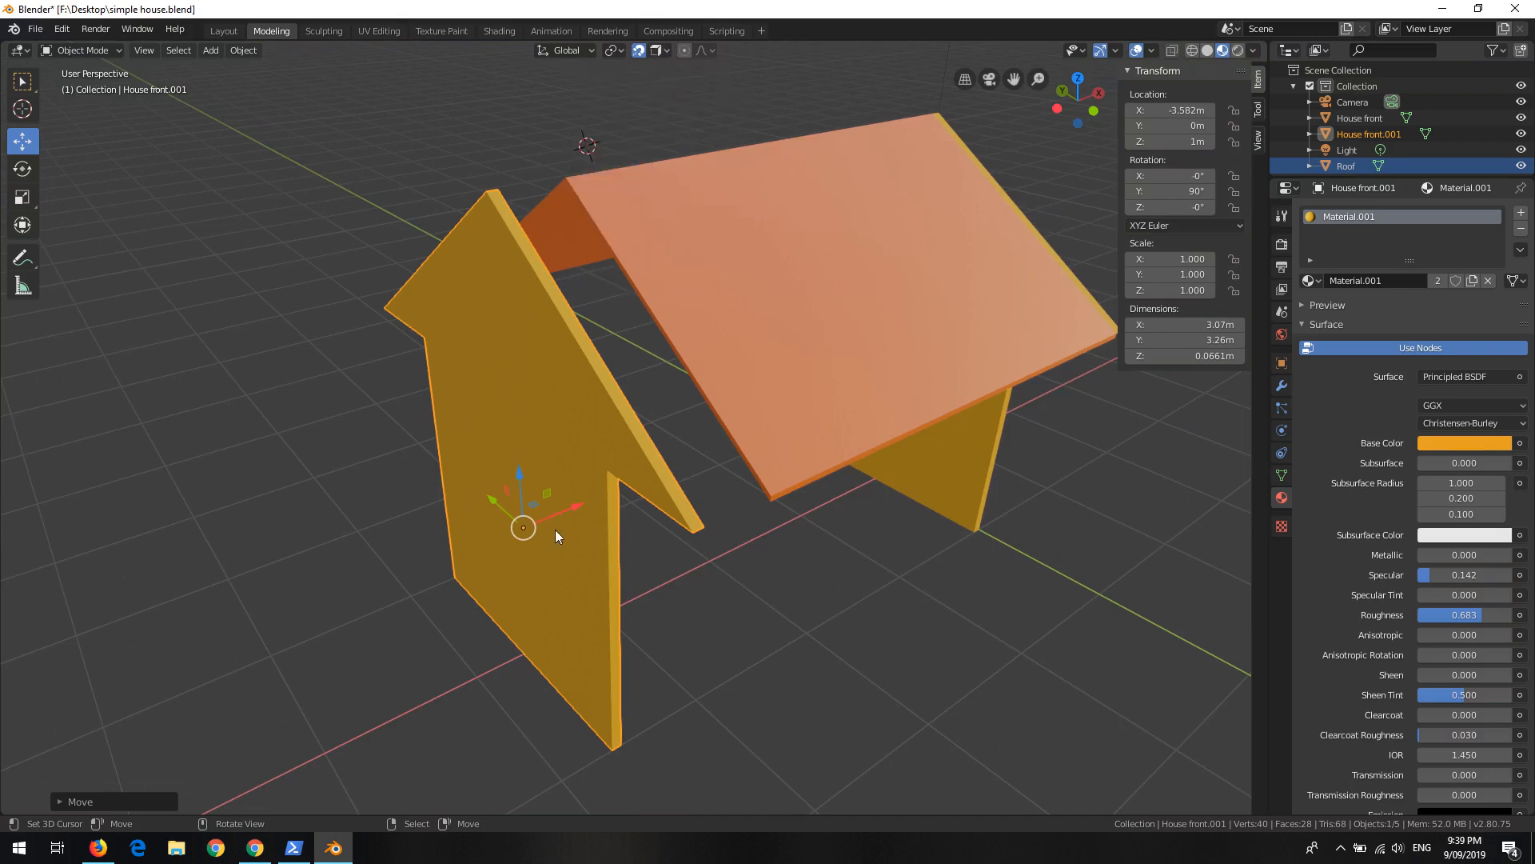
left_click_drag(585, 517, 485, 525)
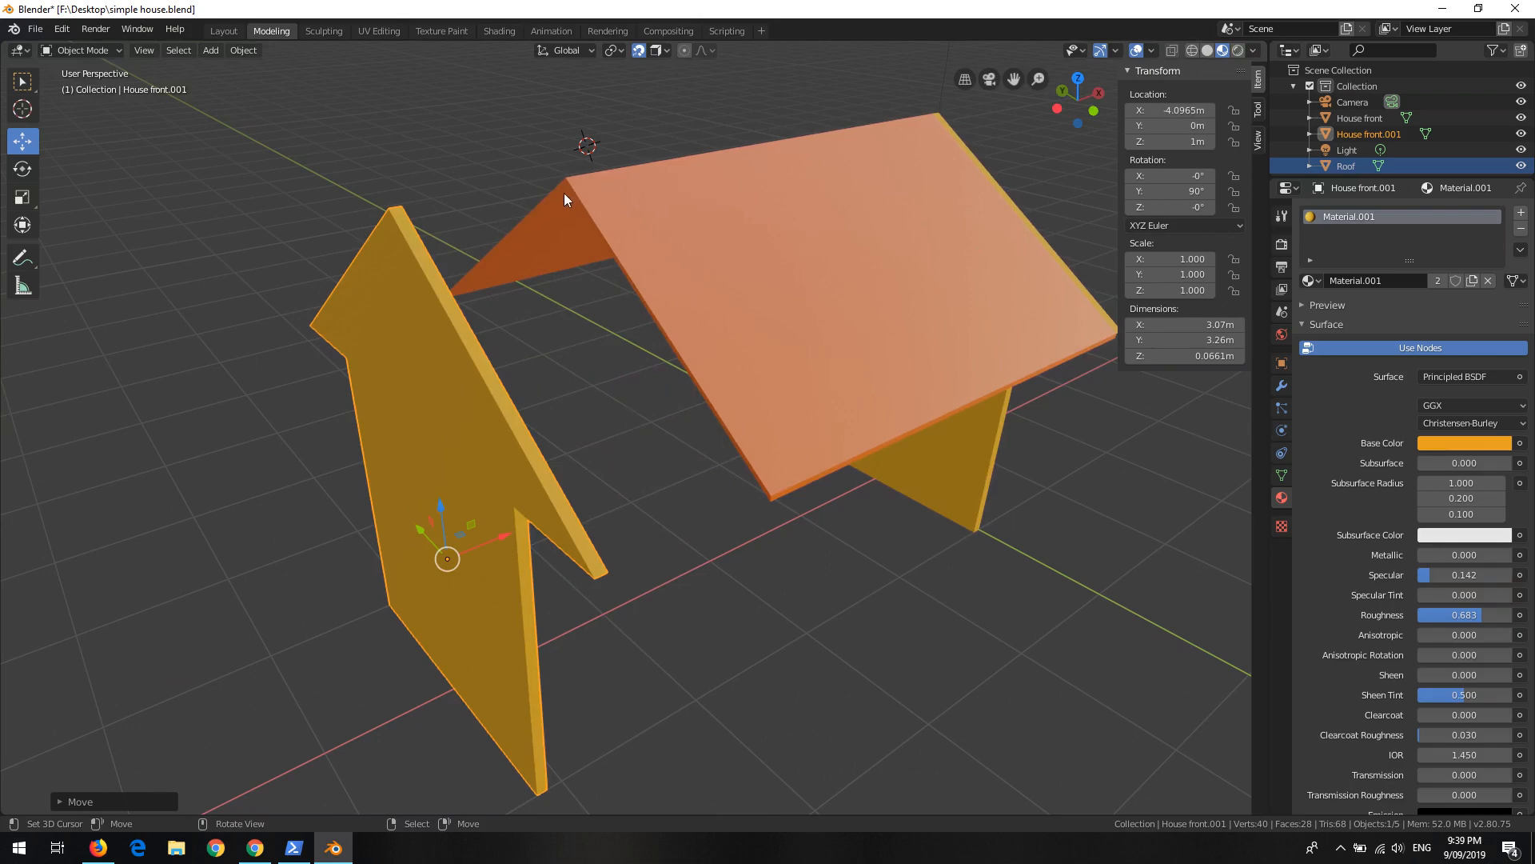
Step: Move the duplicated front along X and snap it against the roof's open end, at about -3.18 m
scroll(564, 193, "up", 2)
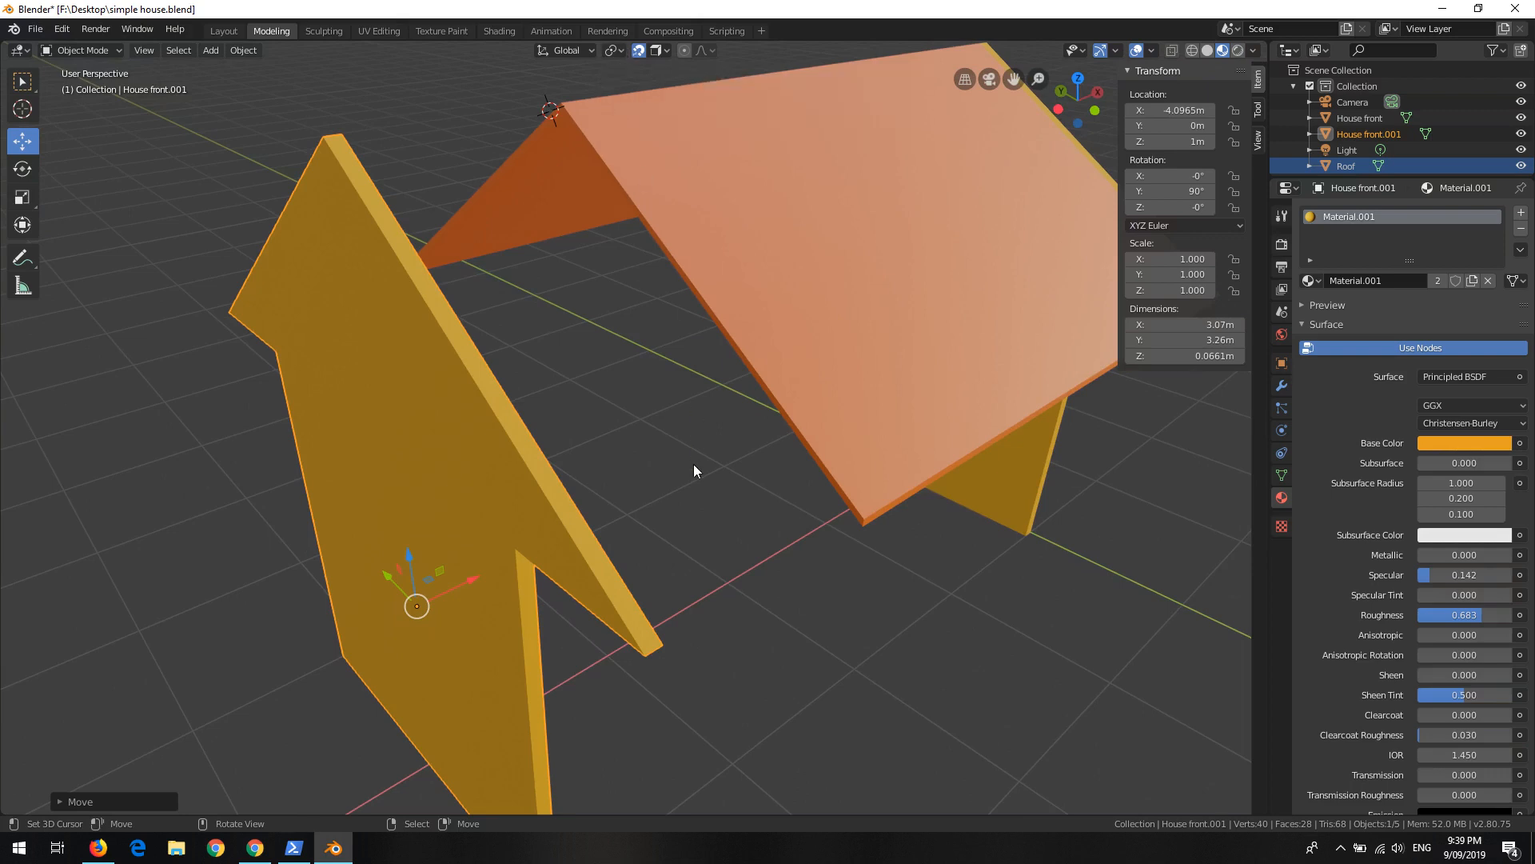
key("g")
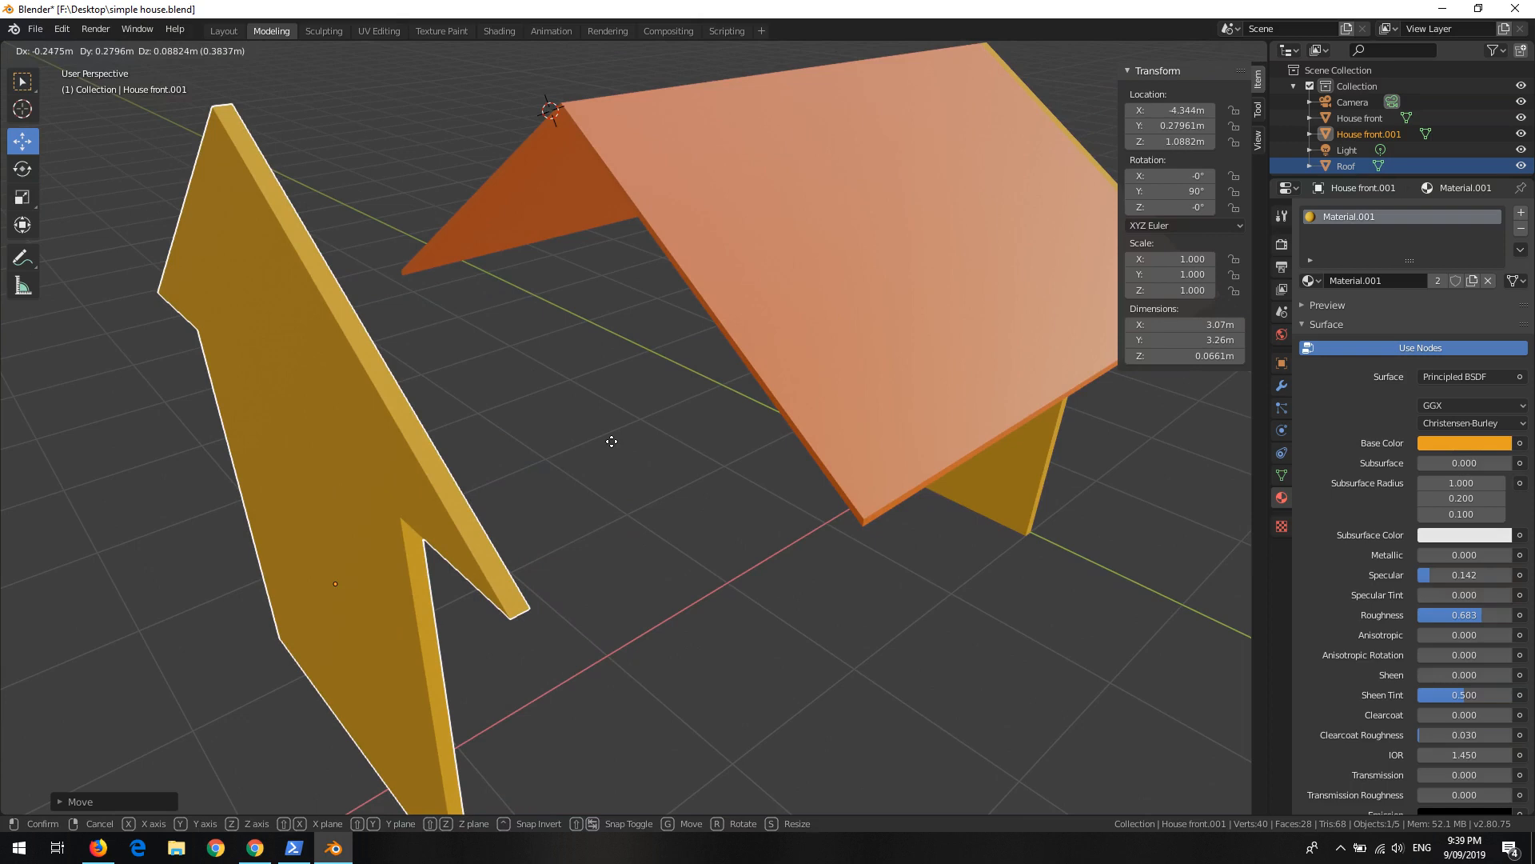
key("x")
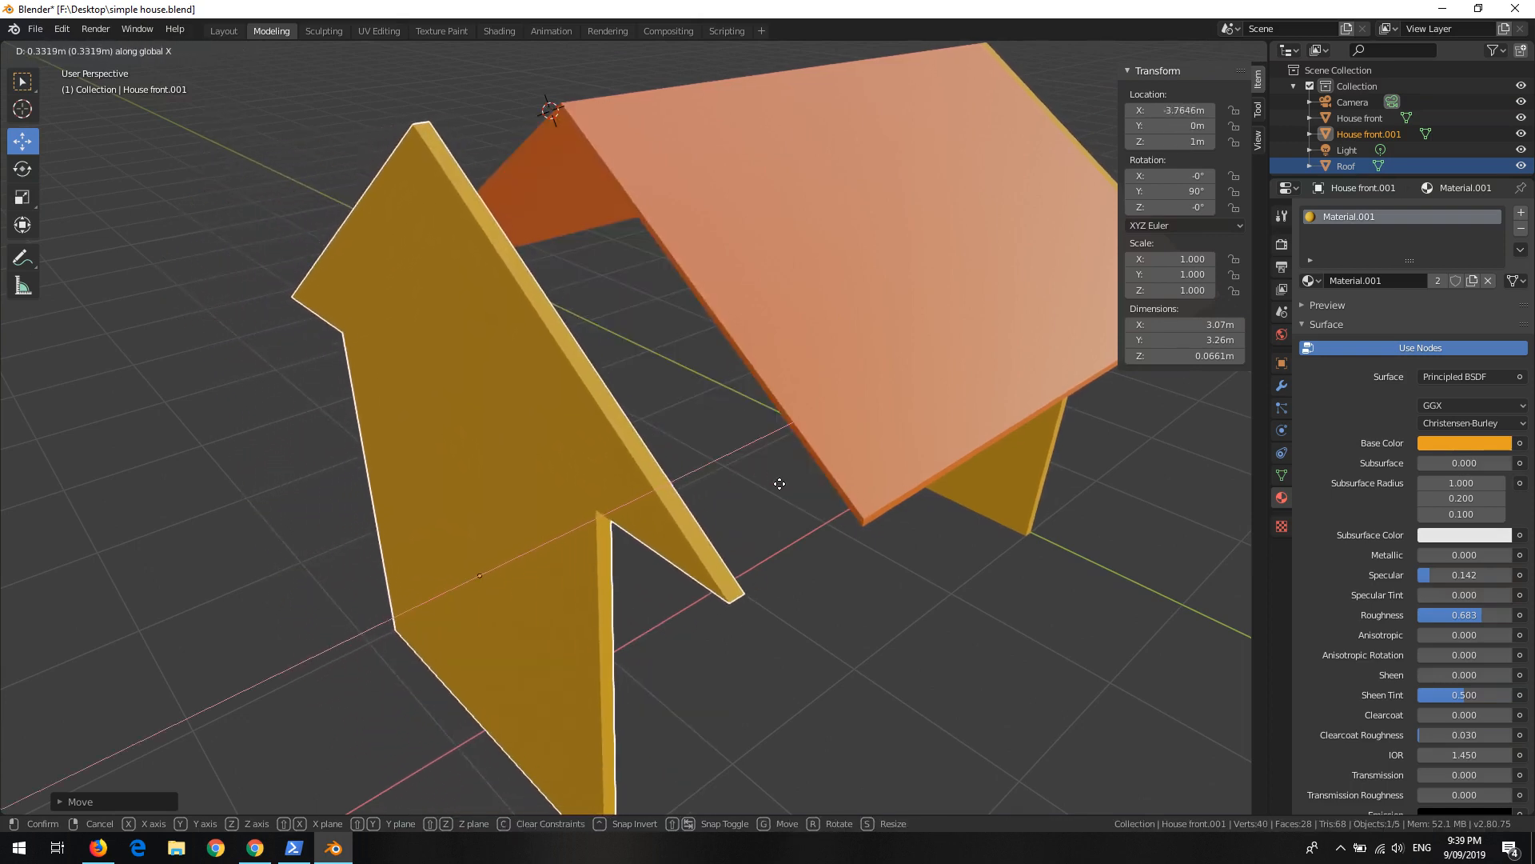
key("ctrl")
left_click(823, 469)
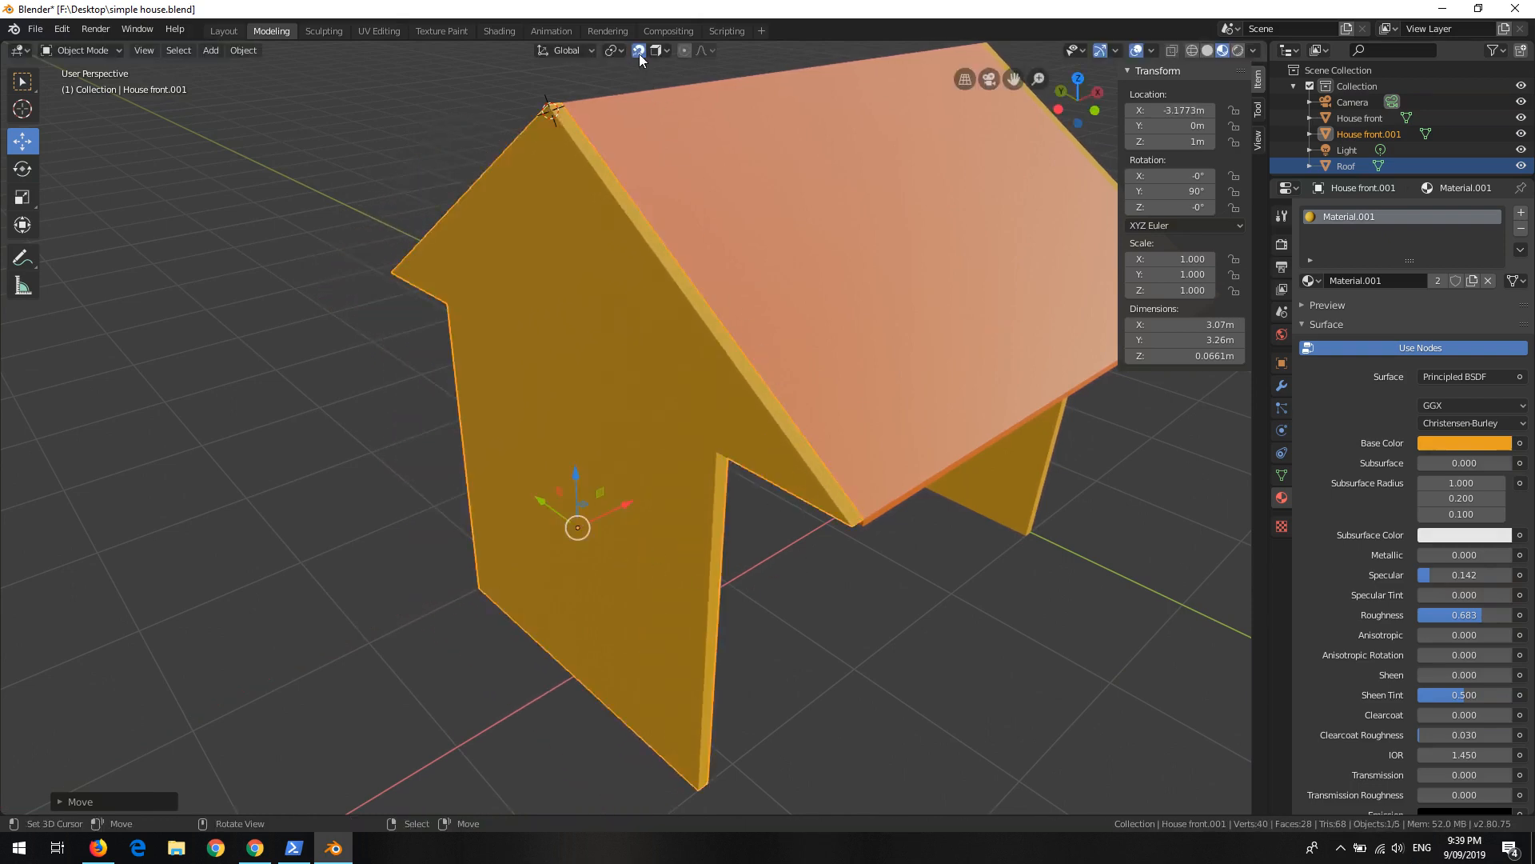
Step: Turn snapping off, leaving Face as the snapping type
left_click(660, 53)
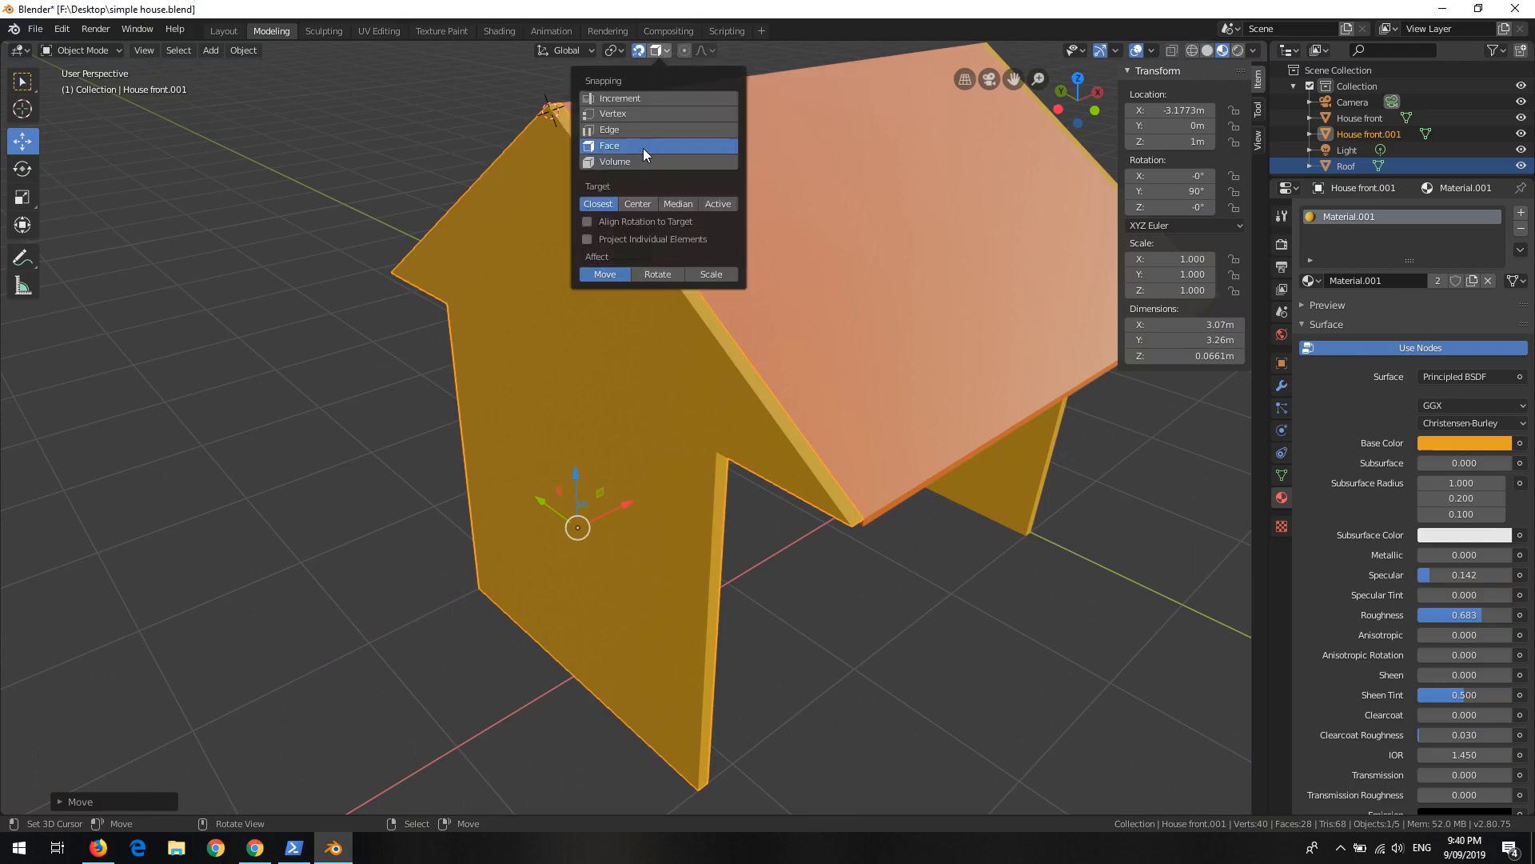
left_click(640, 53)
scroll(751, 376, "down", 3)
scroll(587, 470, "up", 1)
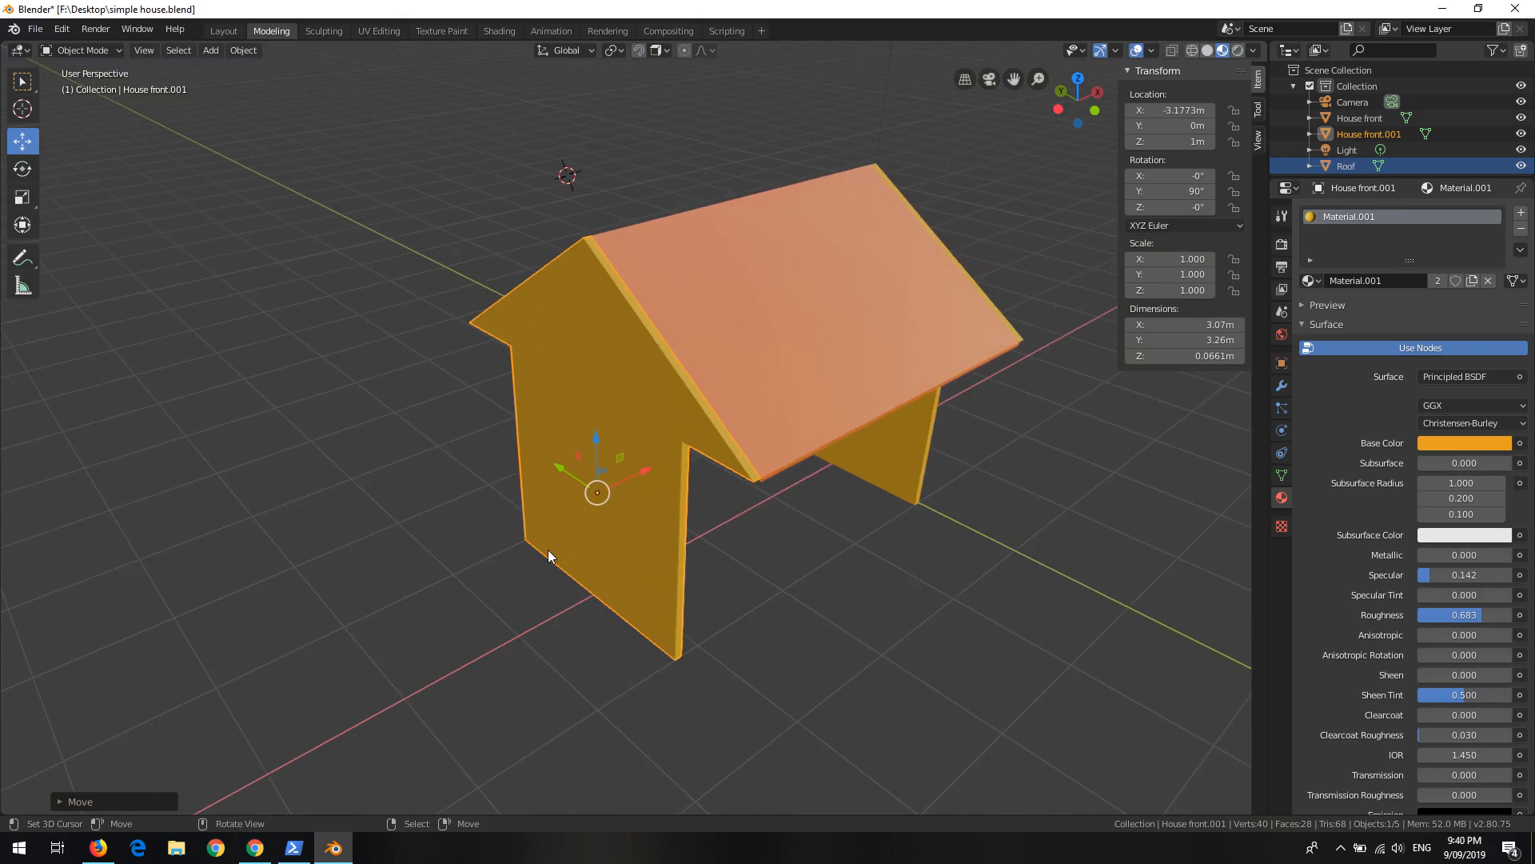
left_click_drag(602, 505, 546, 475)
key("x")
right_click(545, 475)
Step: Check both end walls from the front and back, and save simple house.blend
middle_click_drag(778, 520, 574, 458)
scroll(472, 480, "down", 2)
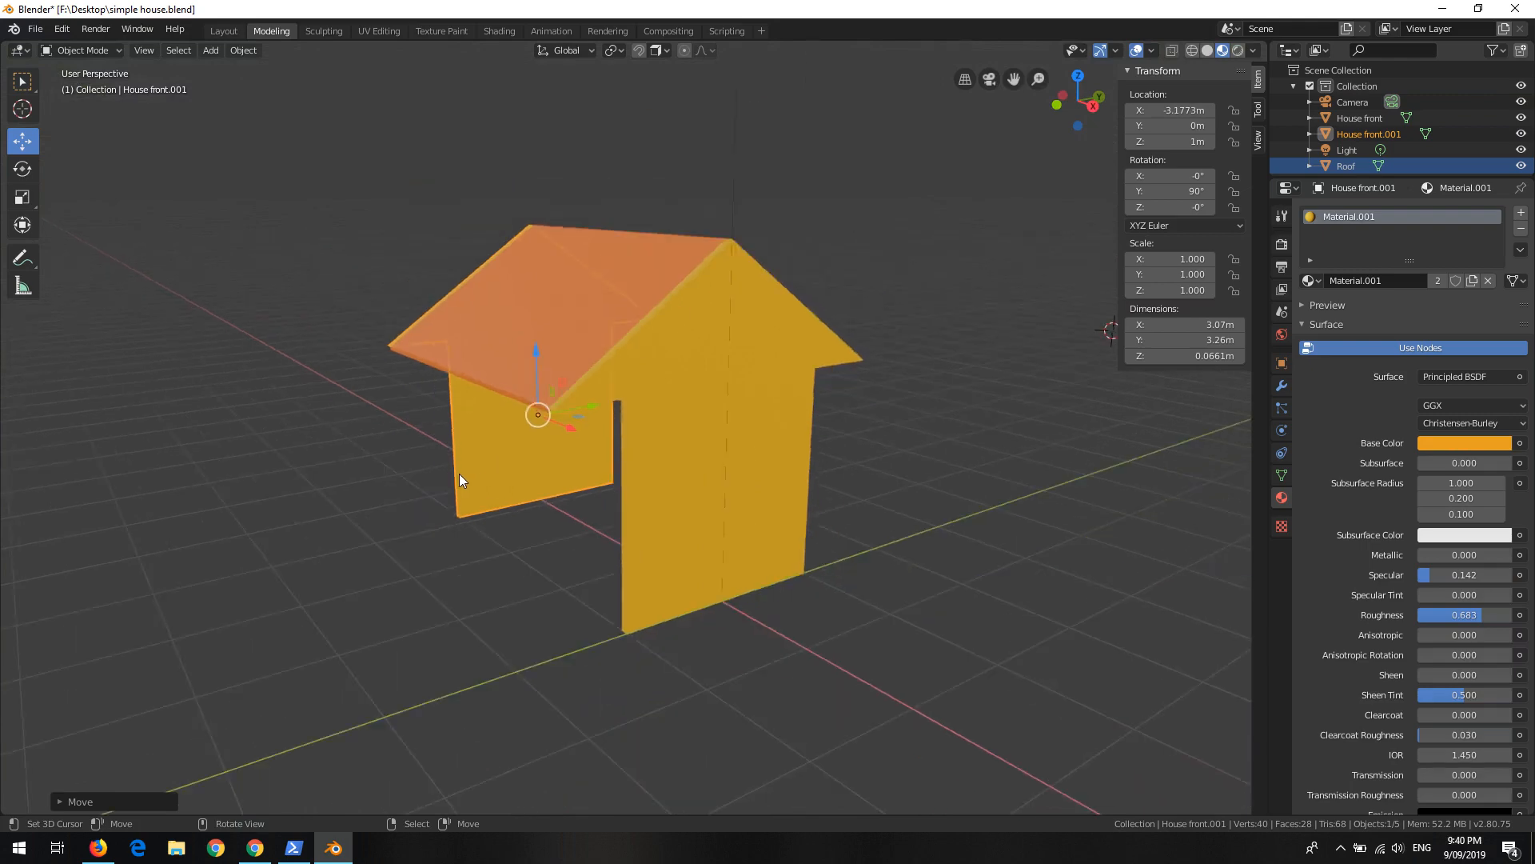
middle_click_drag(459, 480, 673, 484)
key("ctrl+s")
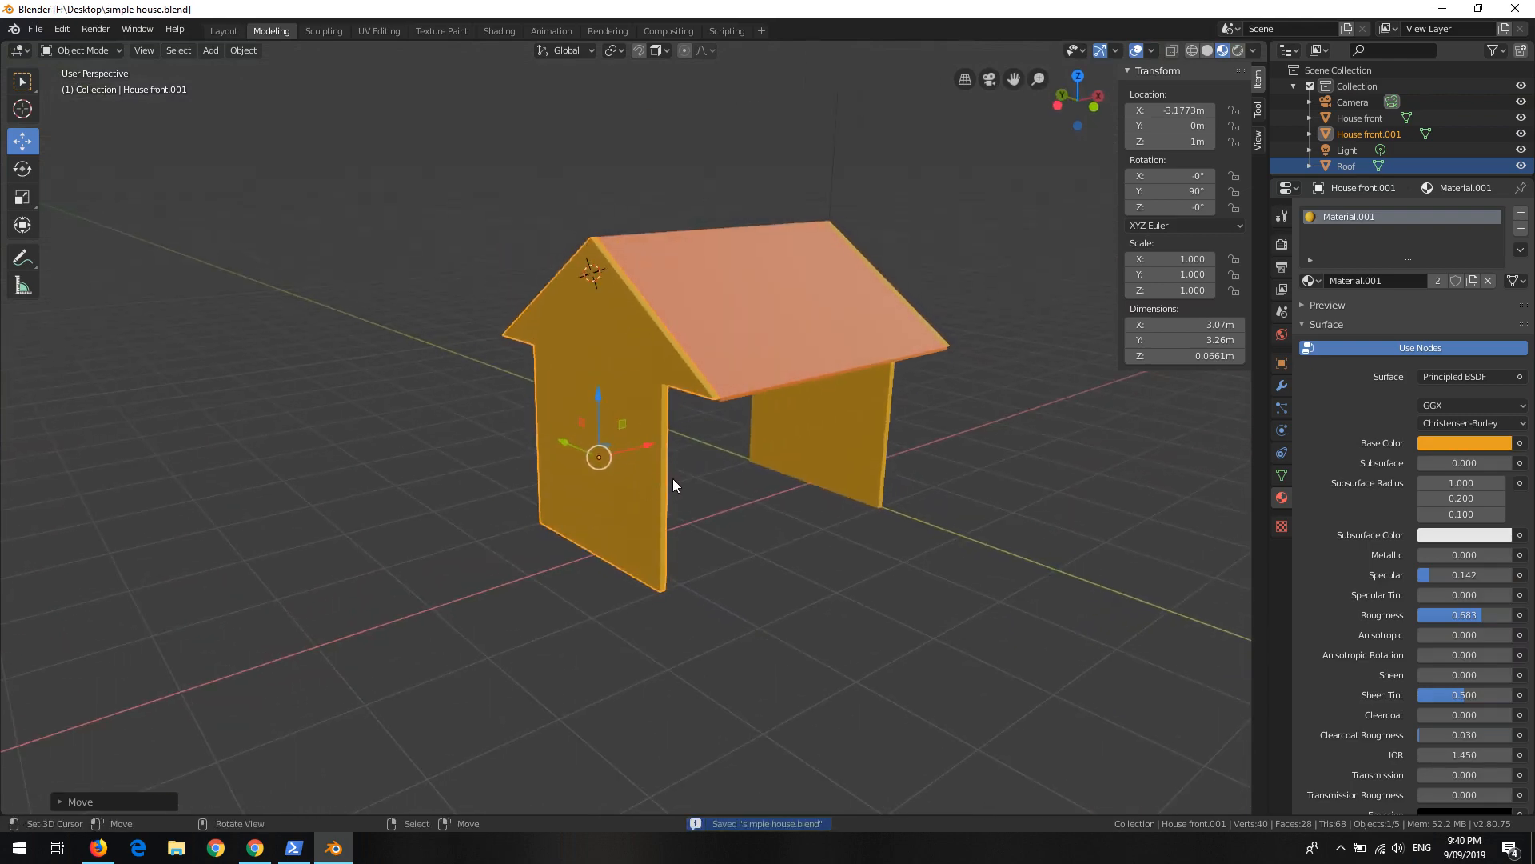
Step: Select the two end walls and the roof in turn, ending with the roof selected
scroll(833, 464, "up", 2)
middle_click_drag(832, 464, 731, 422)
scroll(730, 426, "down", 3)
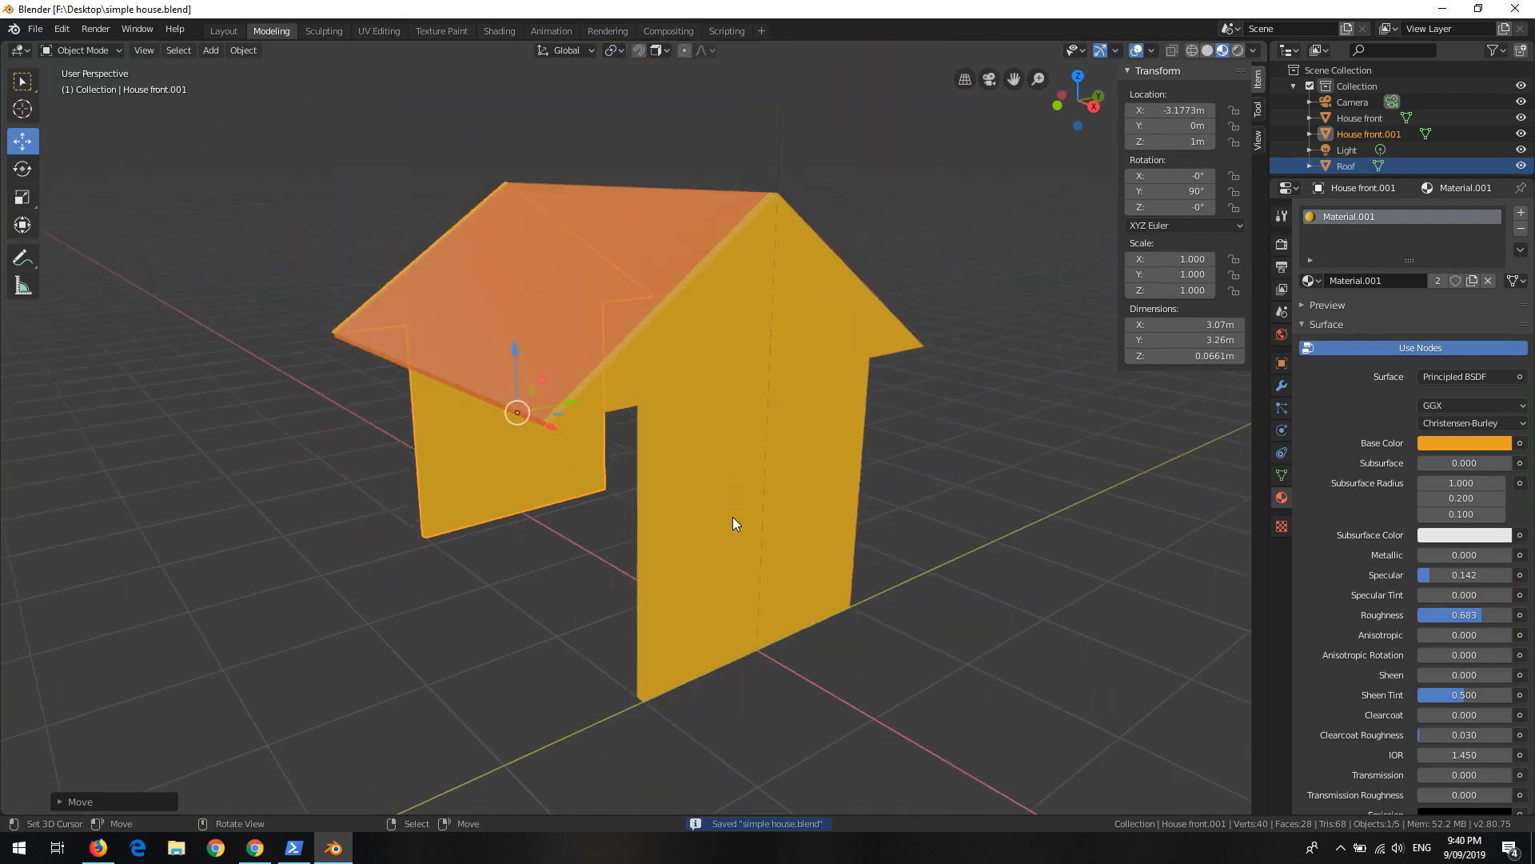
middle_click_drag(735, 523, 774, 483)
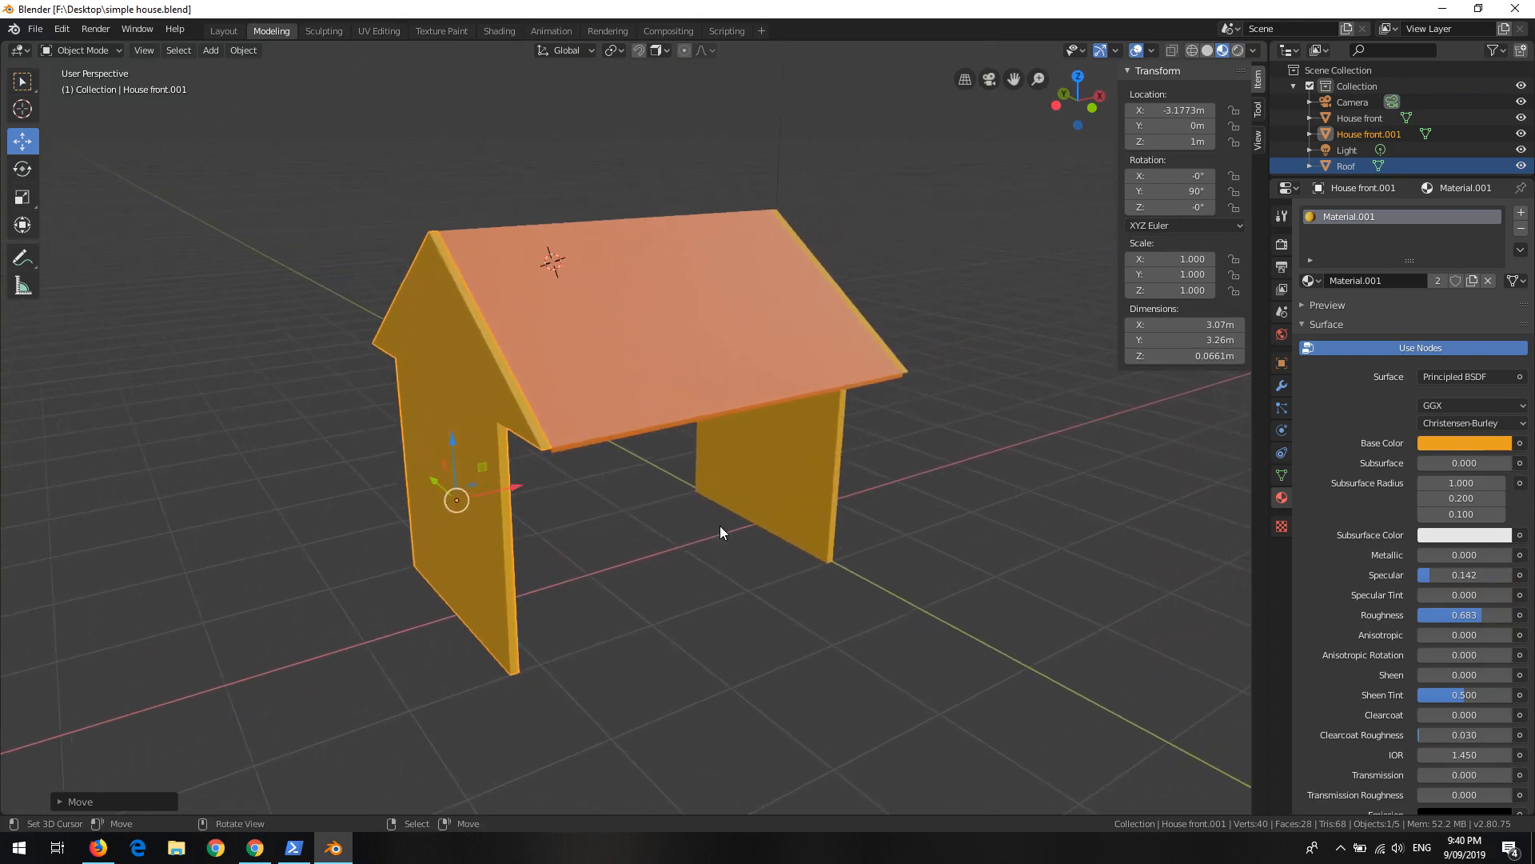
scroll(719, 532, "down", 2)
scroll(661, 482, "up", 2)
left_click(704, 378)
left_click(790, 459)
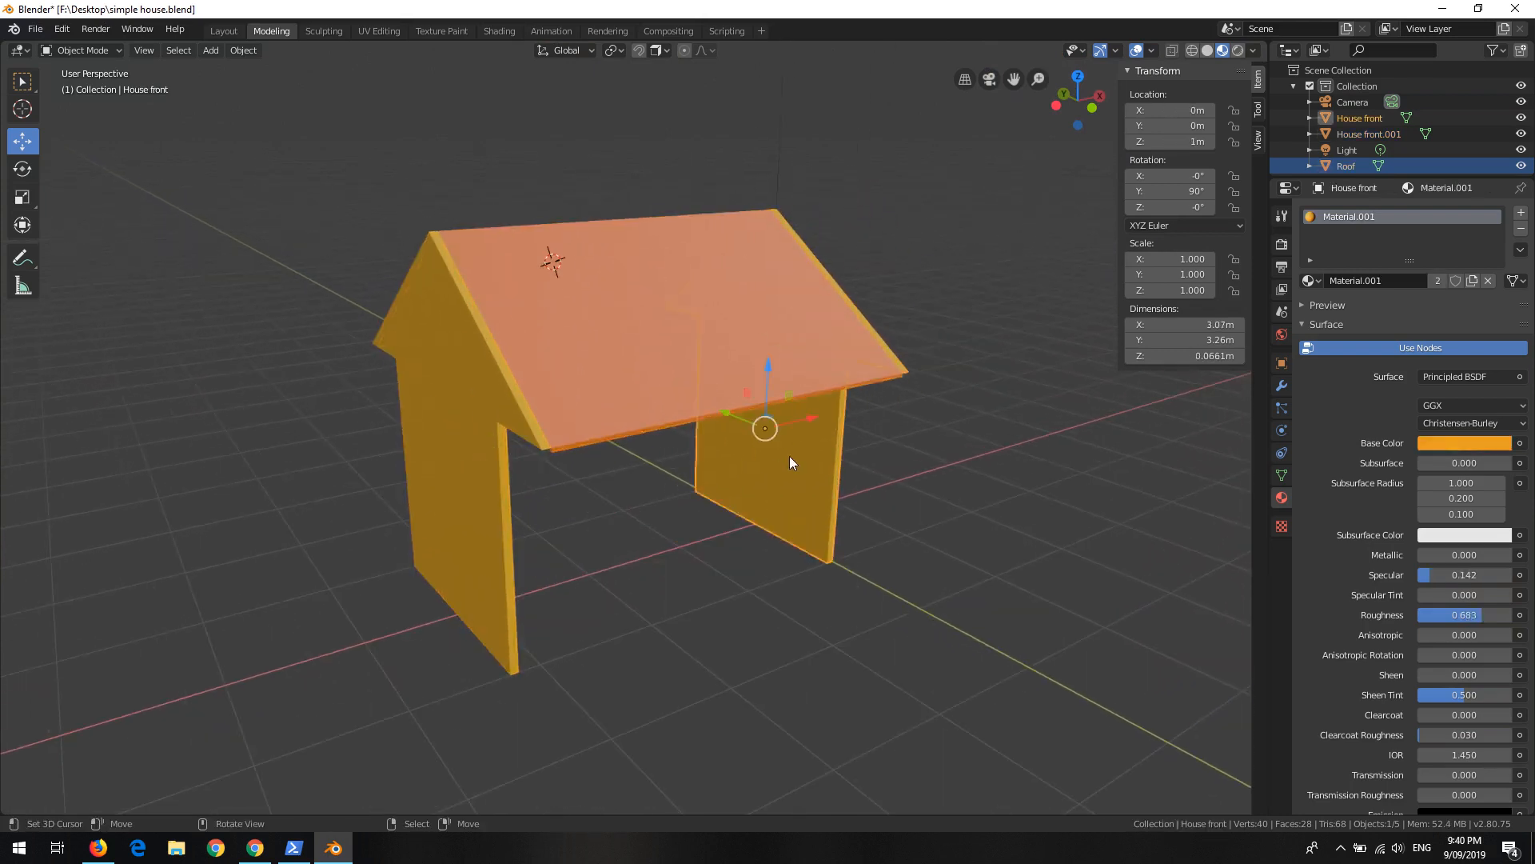
right_click(544, 391)
right_click(496, 424)
right_click(639, 387)
right_click(812, 504)
right_click(694, 337)
right_click(432, 526)
right_click(641, 348)
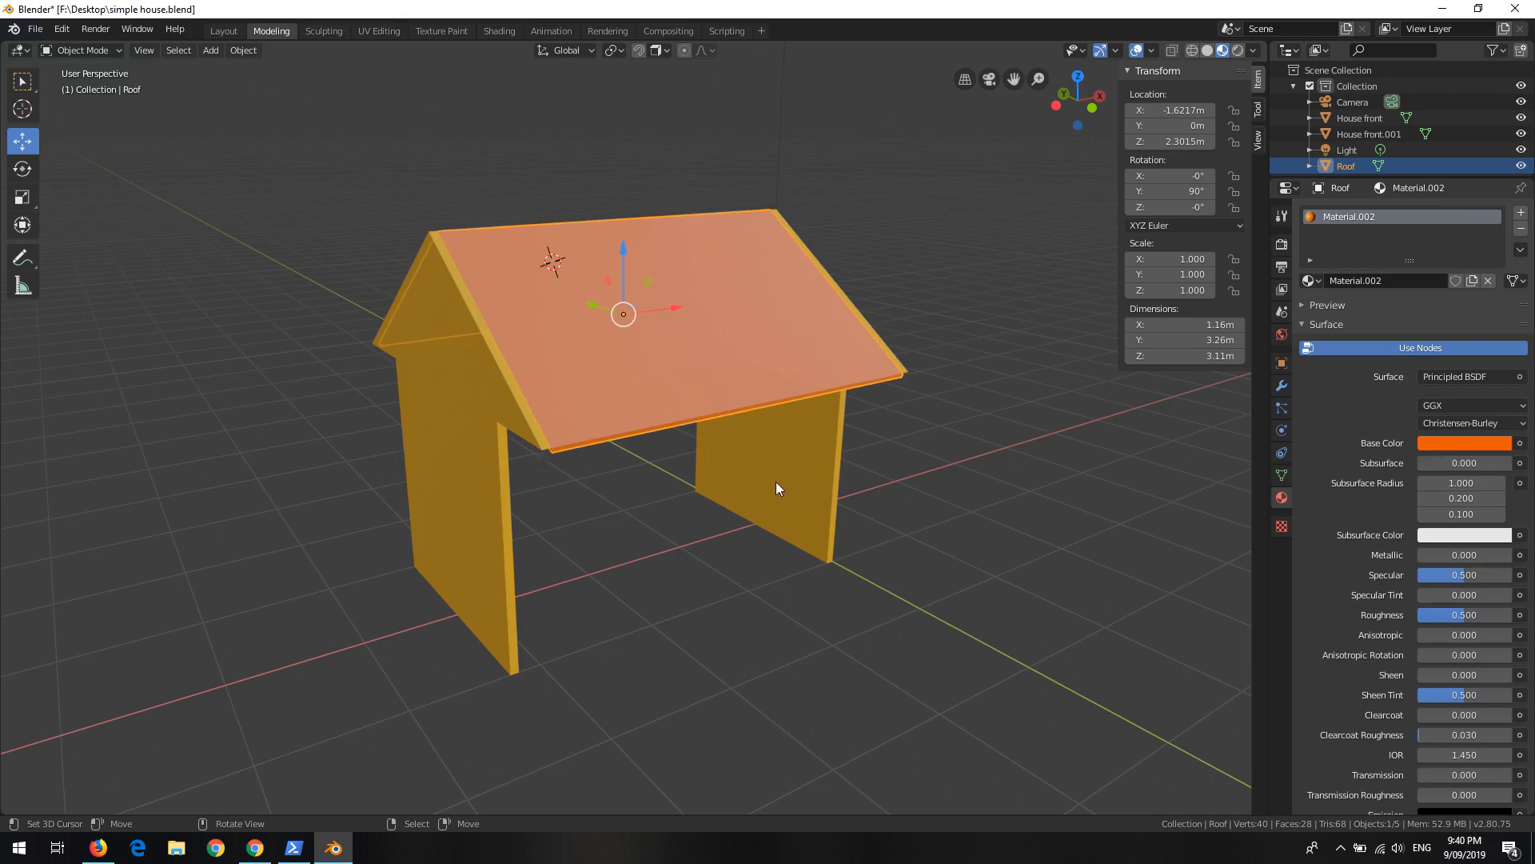
scroll(682, 422, "up", 2)
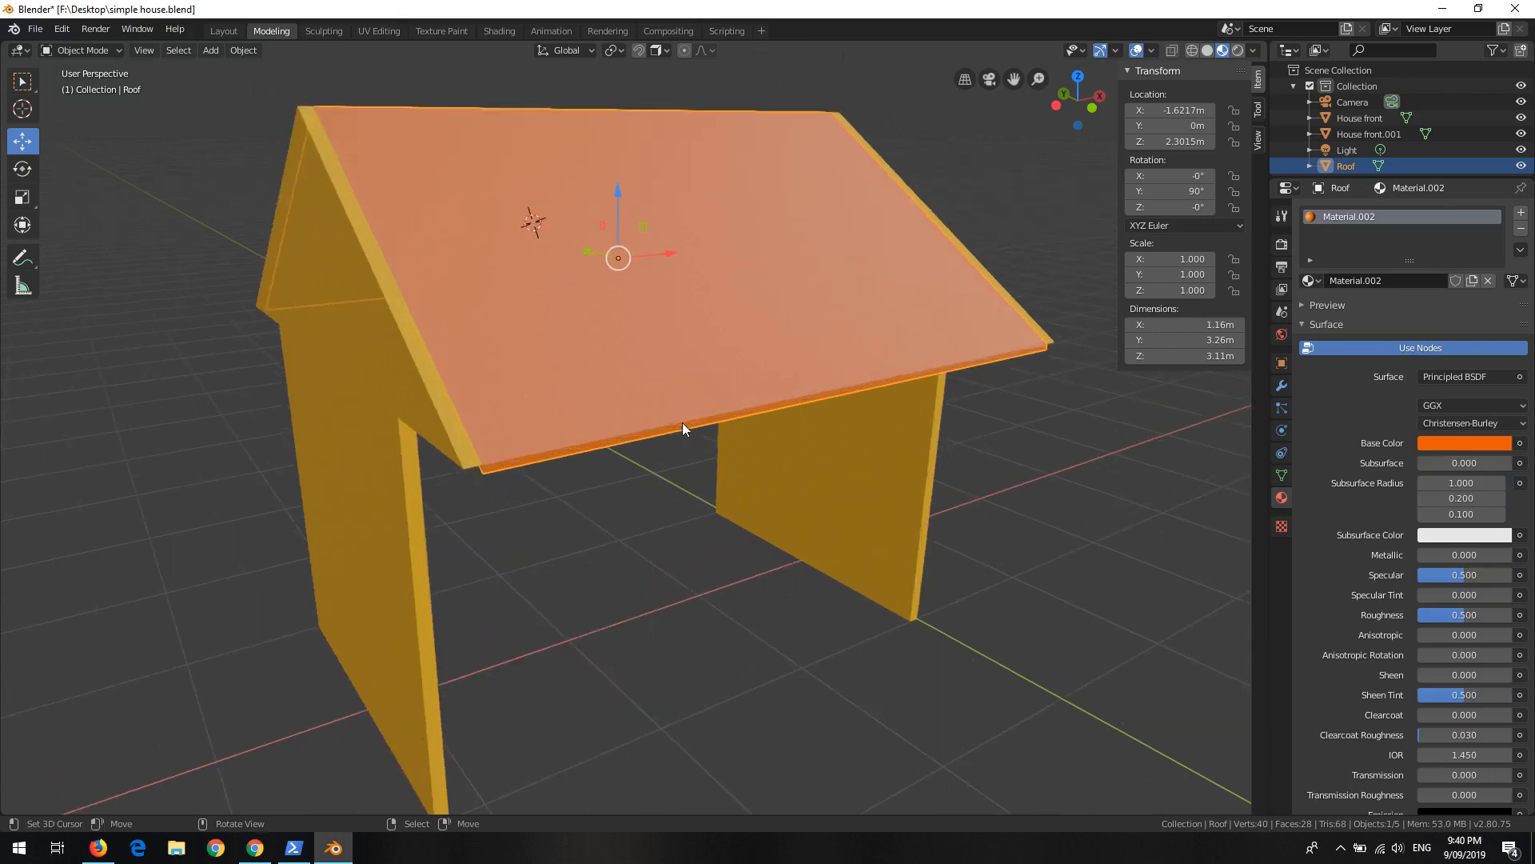